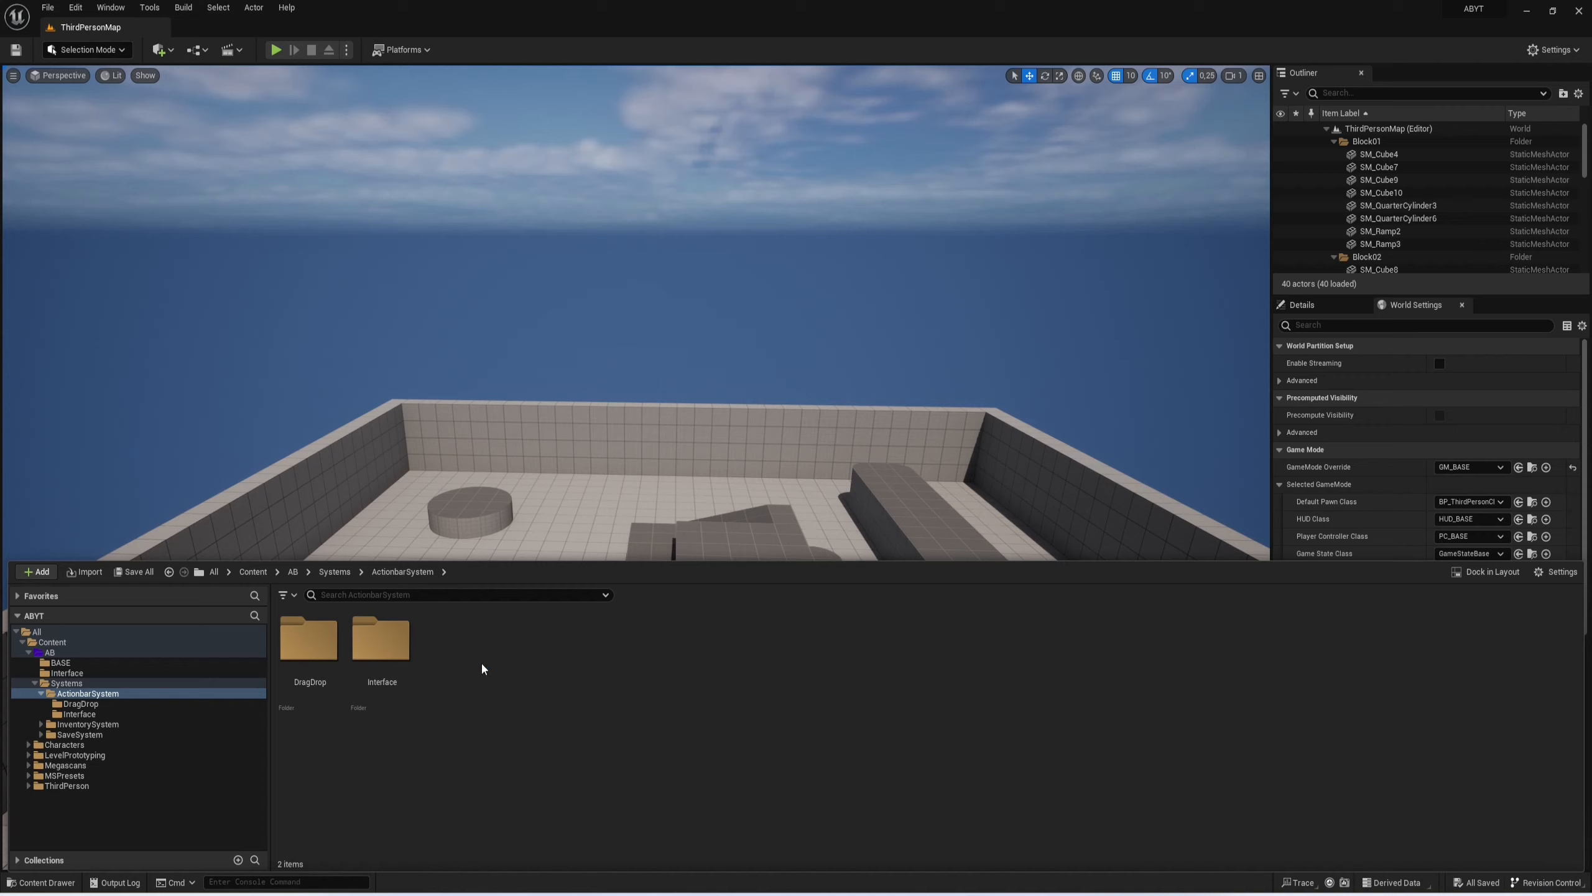
Step: Create a User Widget blueprint named WBP_ActionbarSettings in the ActionbarSystem Interface folder and open it
left_click(334, 571)
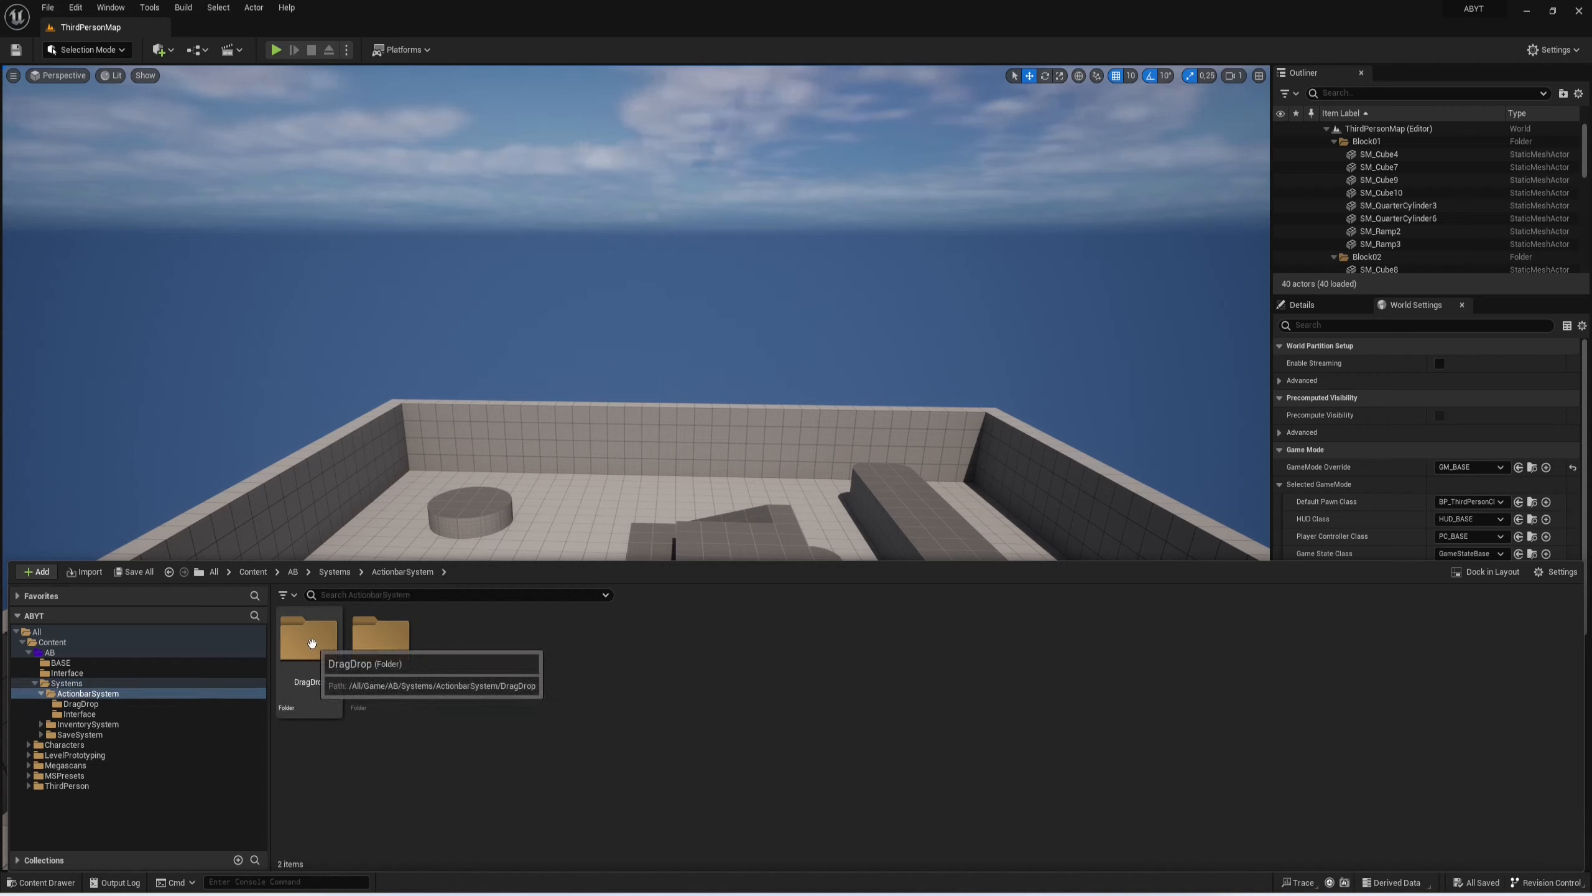
double_click(311, 643)
double_click(381, 641)
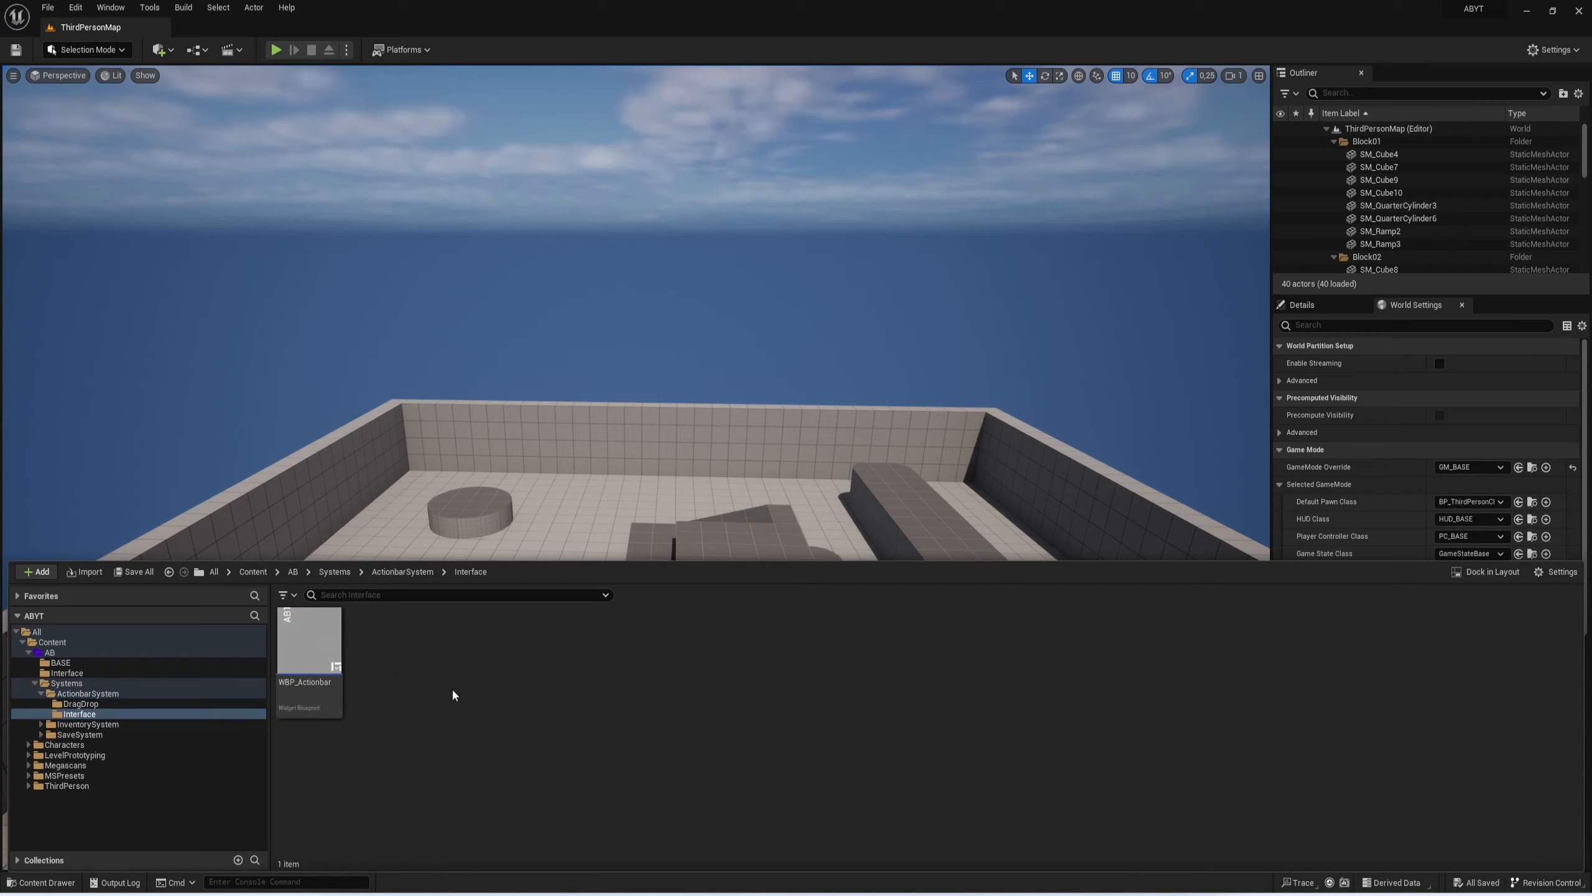
right_click(832, 722)
mouse_move(884, 706)
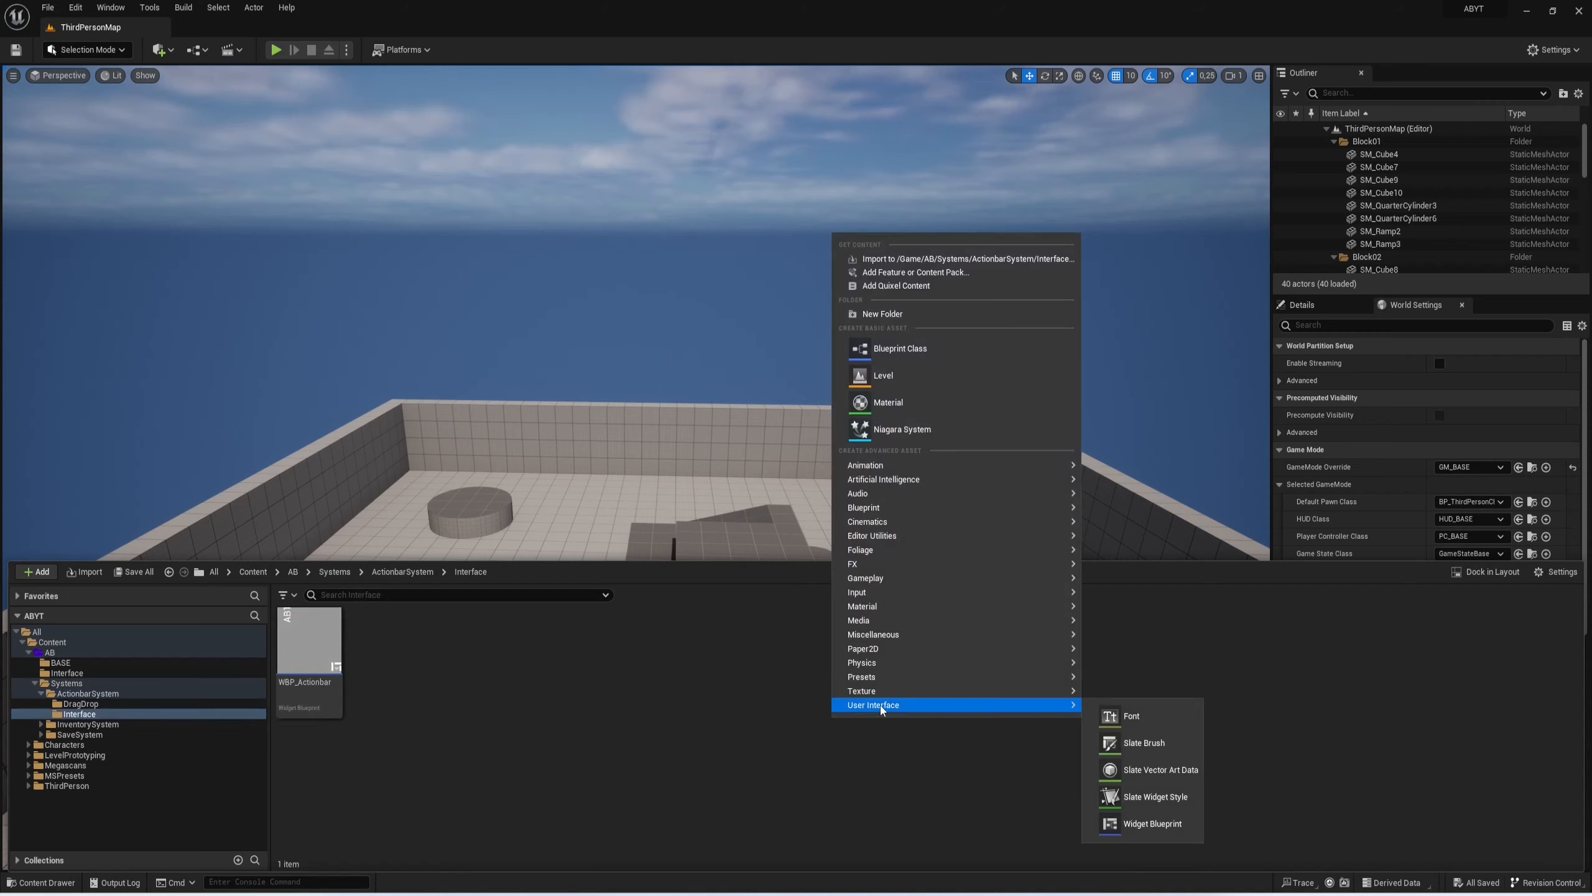
left_click(1141, 797)
left_click(643, 325)
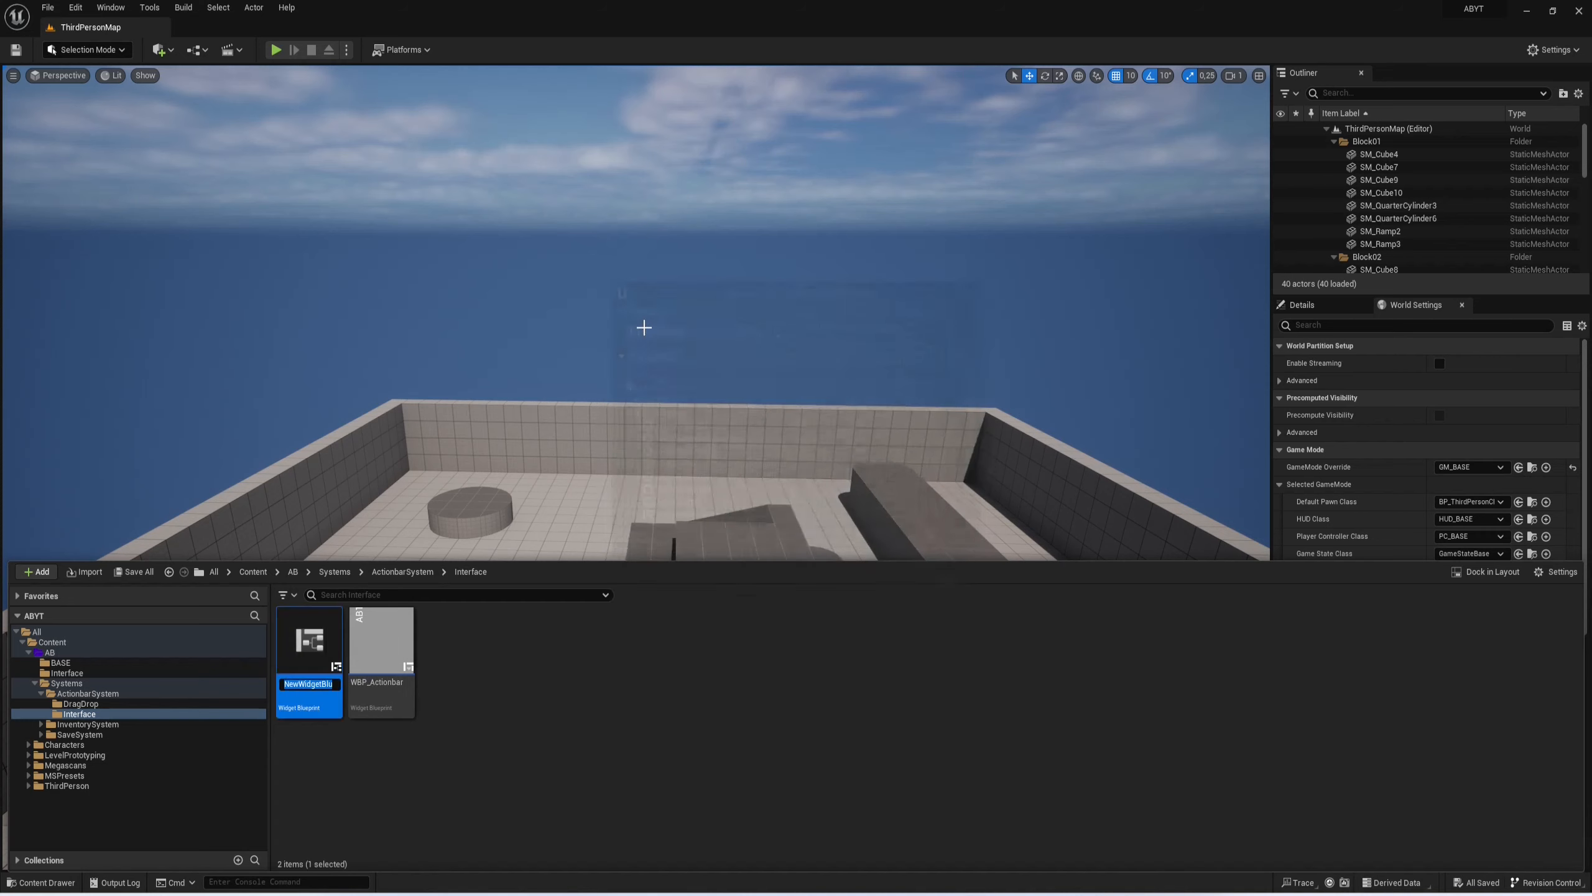
type("WBP_ActionbarSettings")
key("Return")
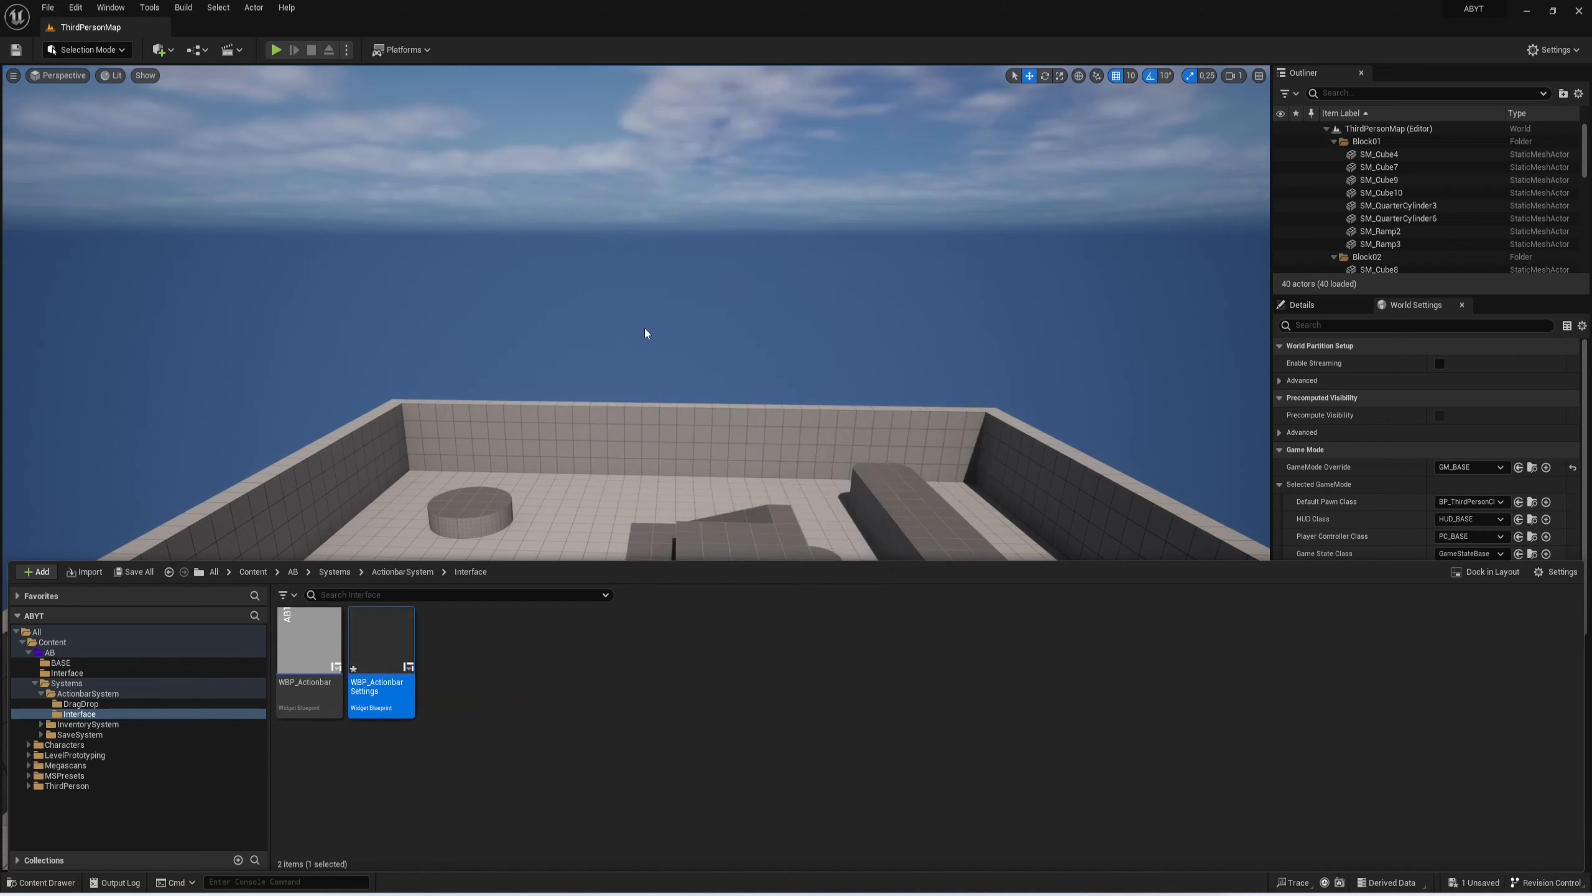
key("Return")
Step: Add a root Border with a second Border nested inside it, and set the designer preview size to Desired on Screen
left_click(180, 94)
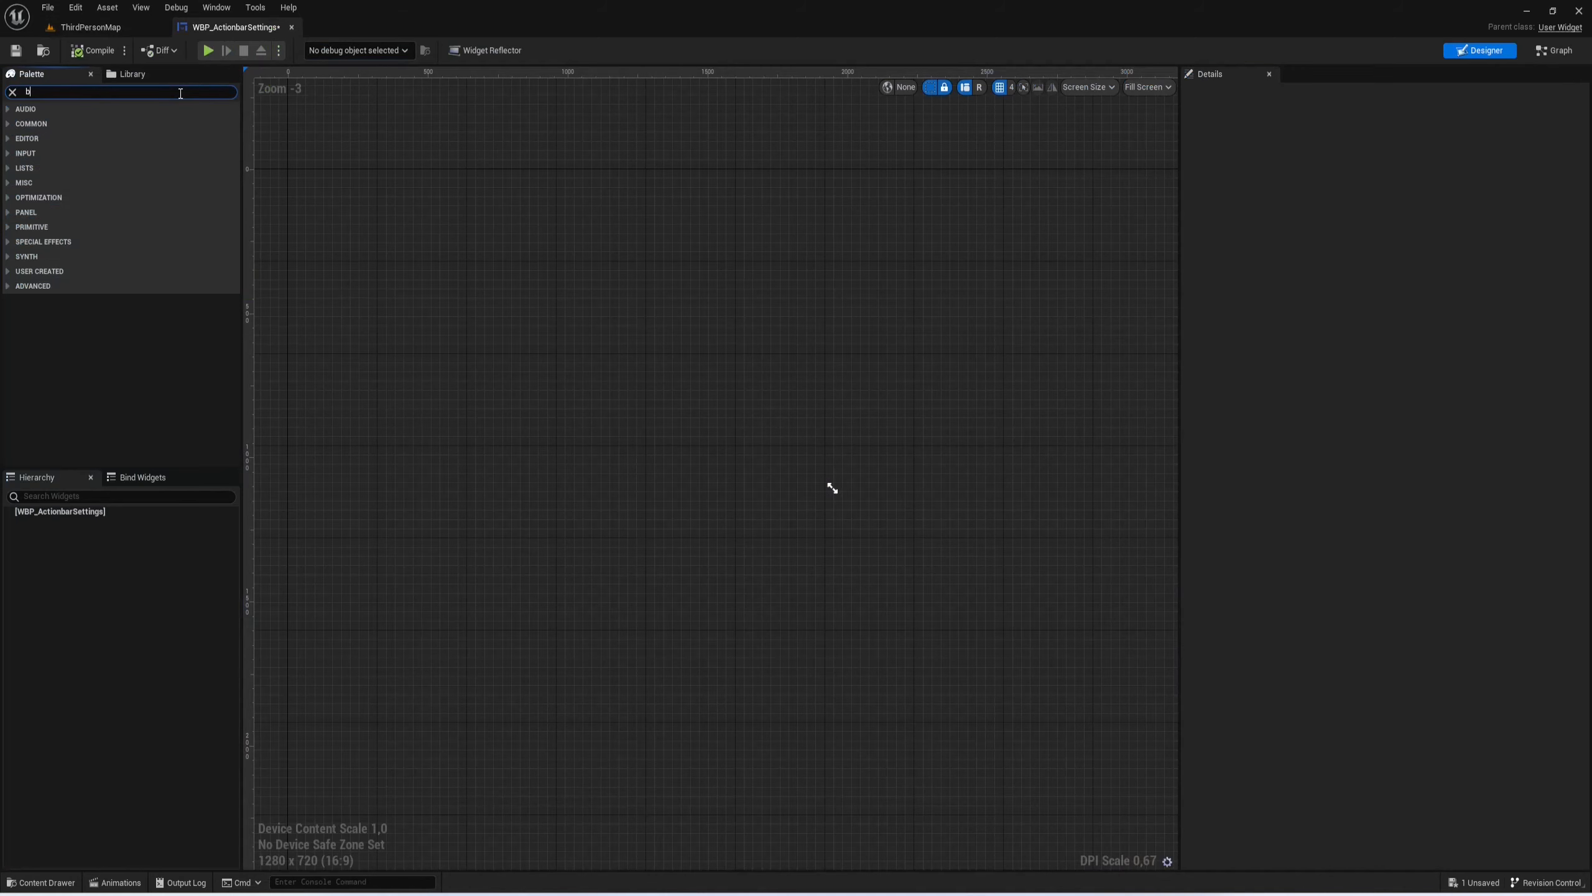
left_click(74, 128)
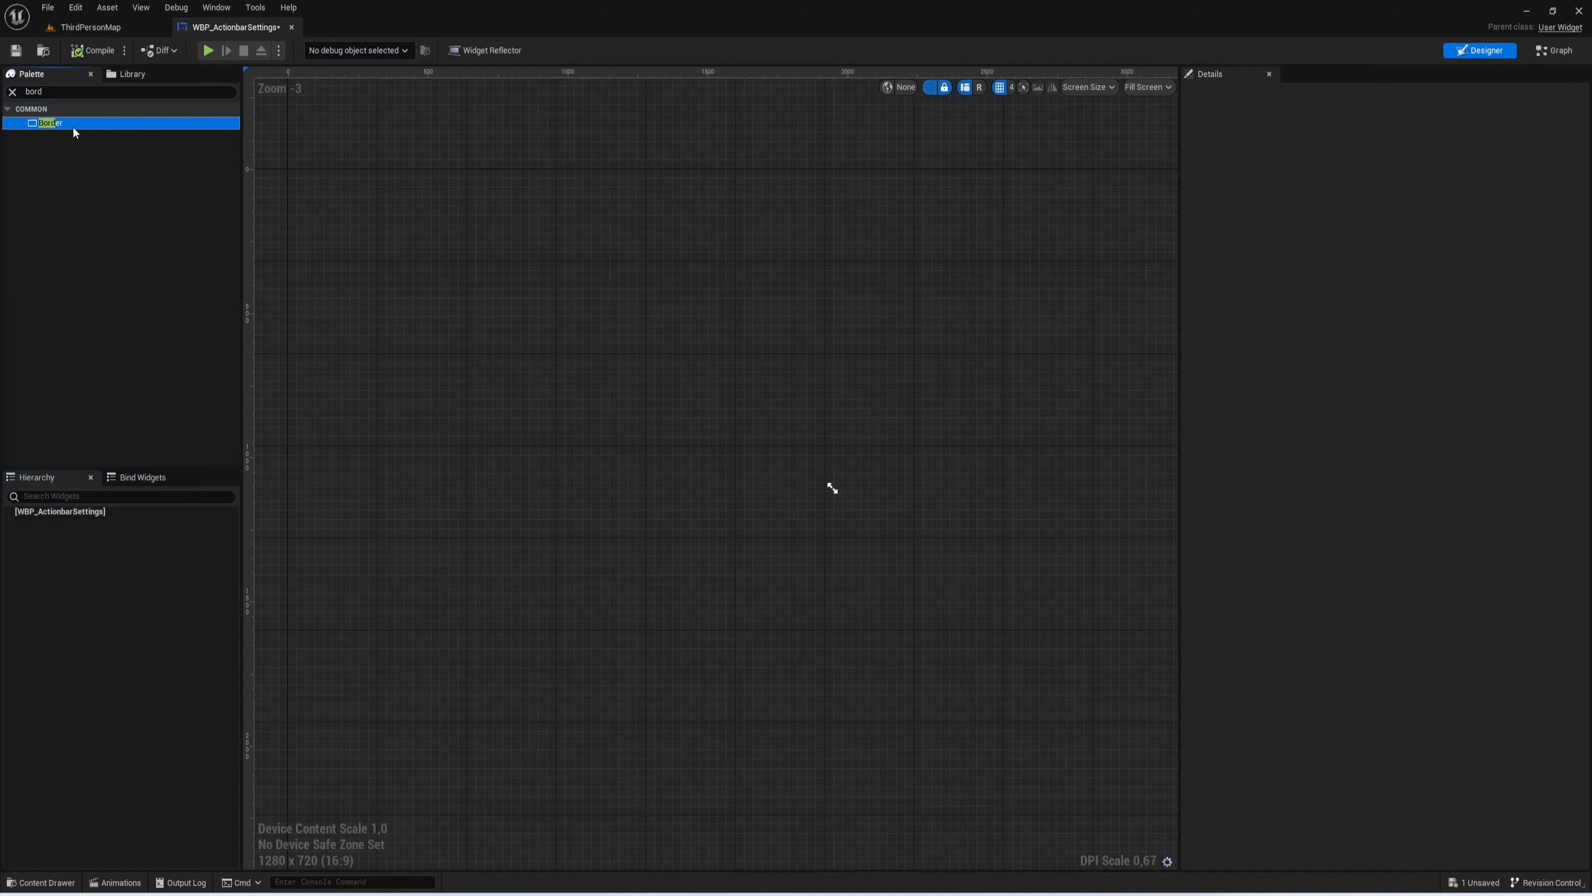
left_click_drag(86, 505, 96, 509)
left_click(1148, 87)
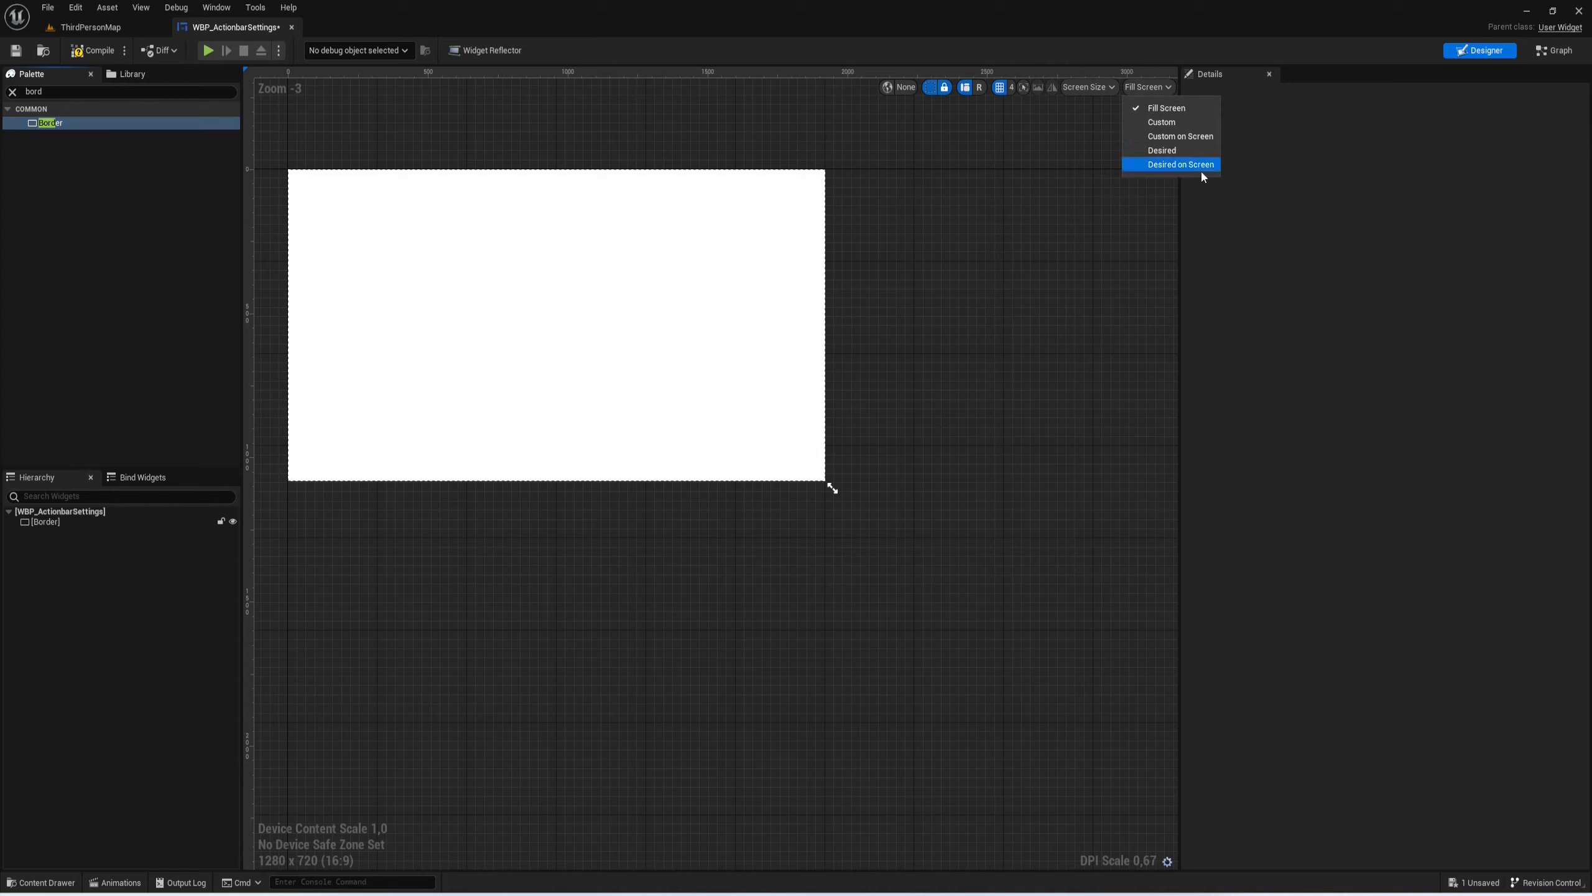
left_click(1199, 170)
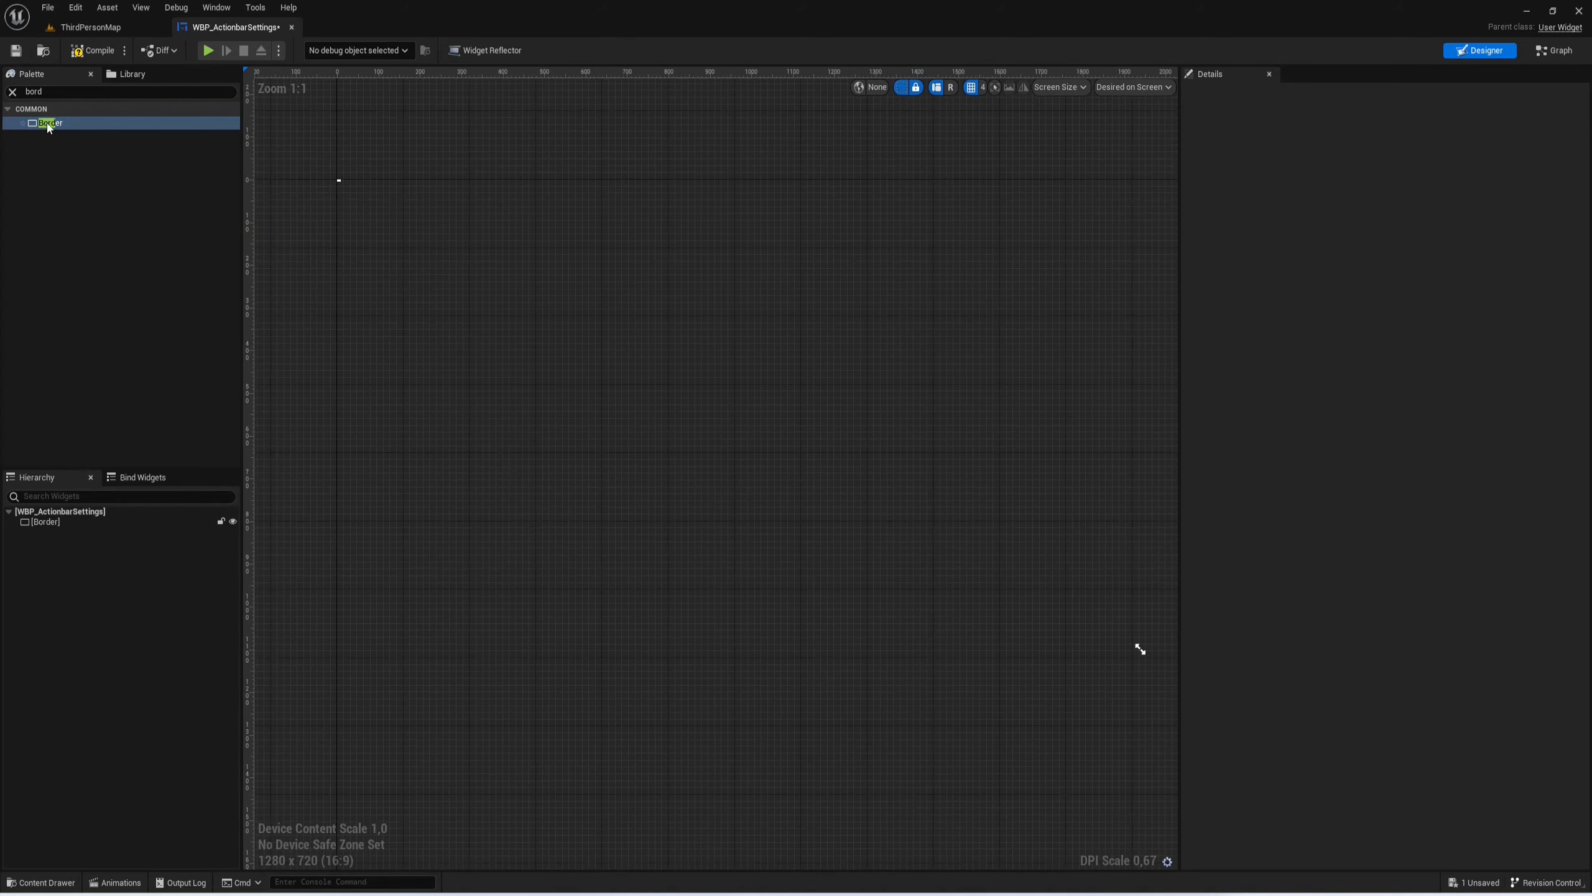
left_click_drag(49, 127, 61, 522)
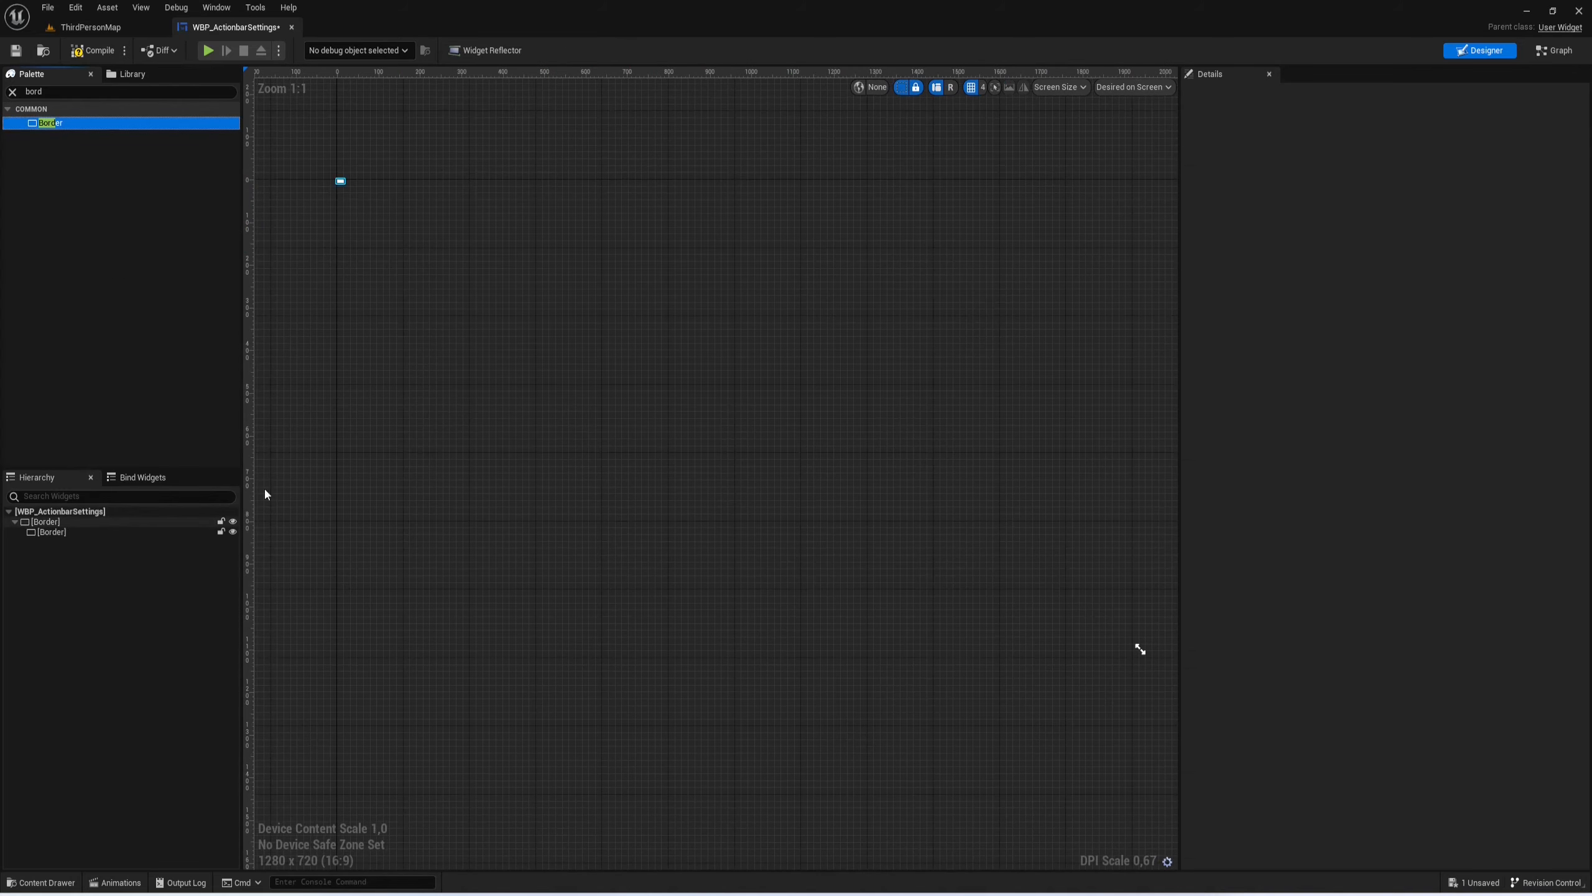
Step: Set the outer Border's padding to 2.0 and its brush color to black
left_click(46, 521)
left_click(1398, 208)
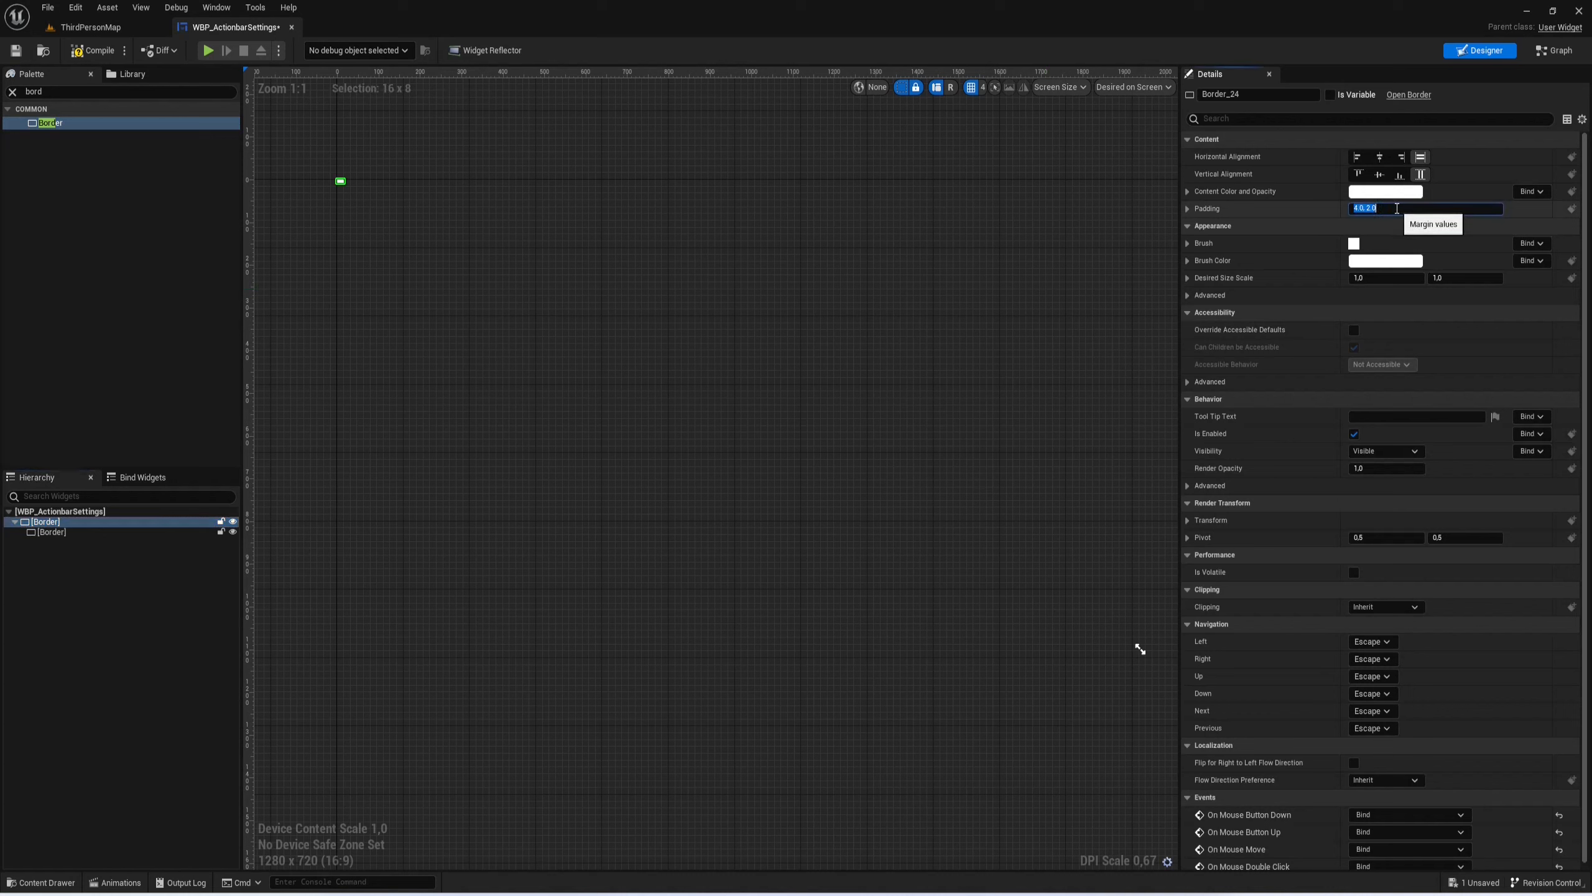
left_click(1385, 260)
left_click_drag(1298, 321, 1302, 449)
left_click(1315, 579)
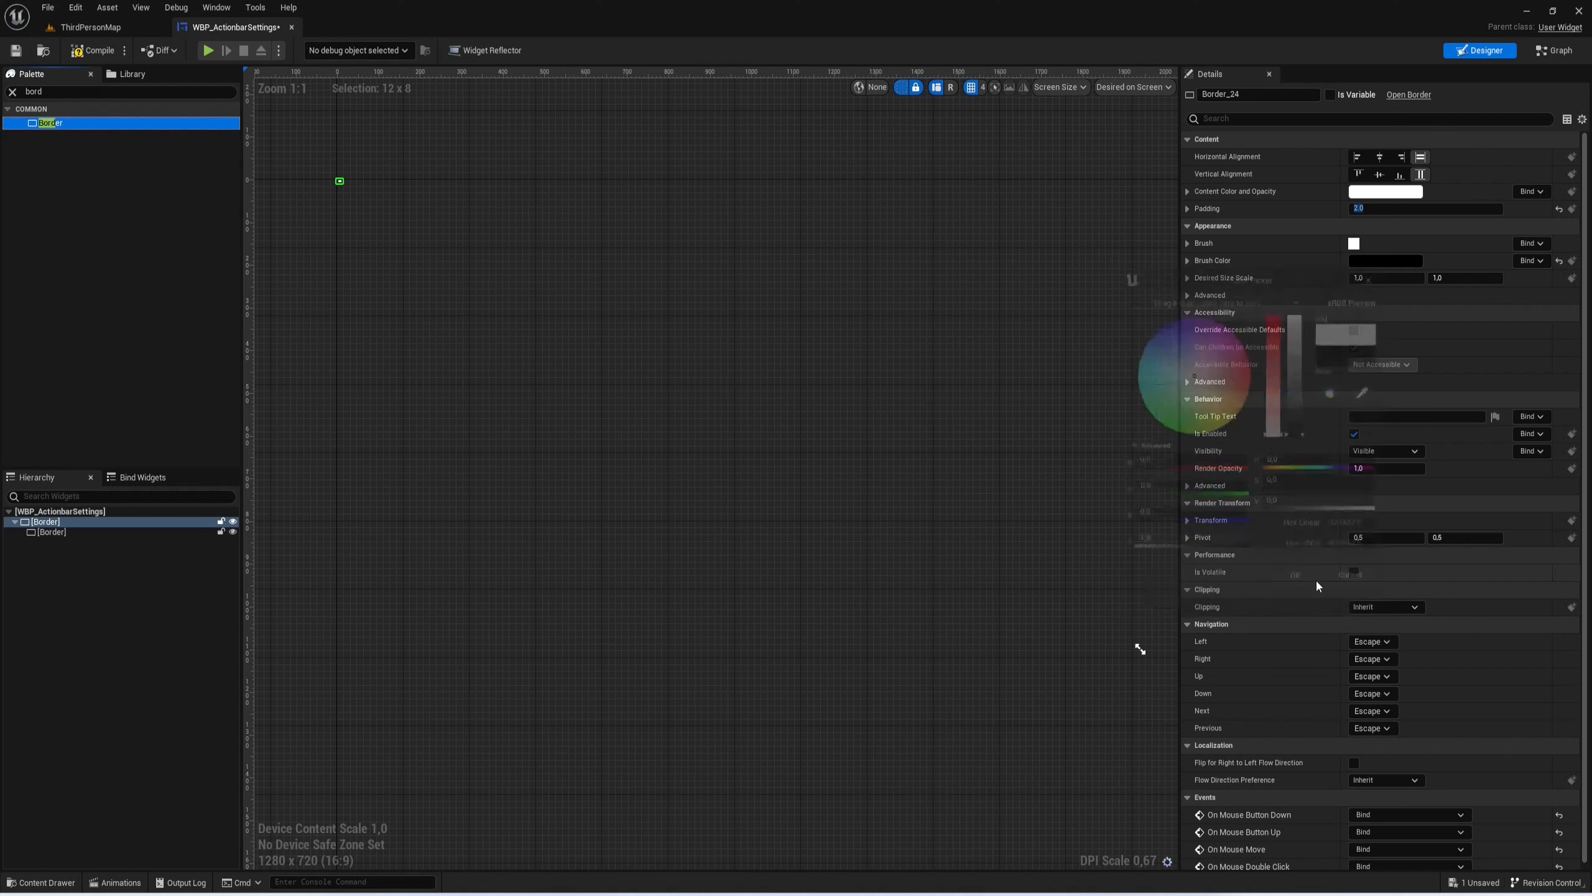
Step: Set the inner Border's slot and content padding to 2.0 and its brush color alpha to 0.5
left_click(53, 532)
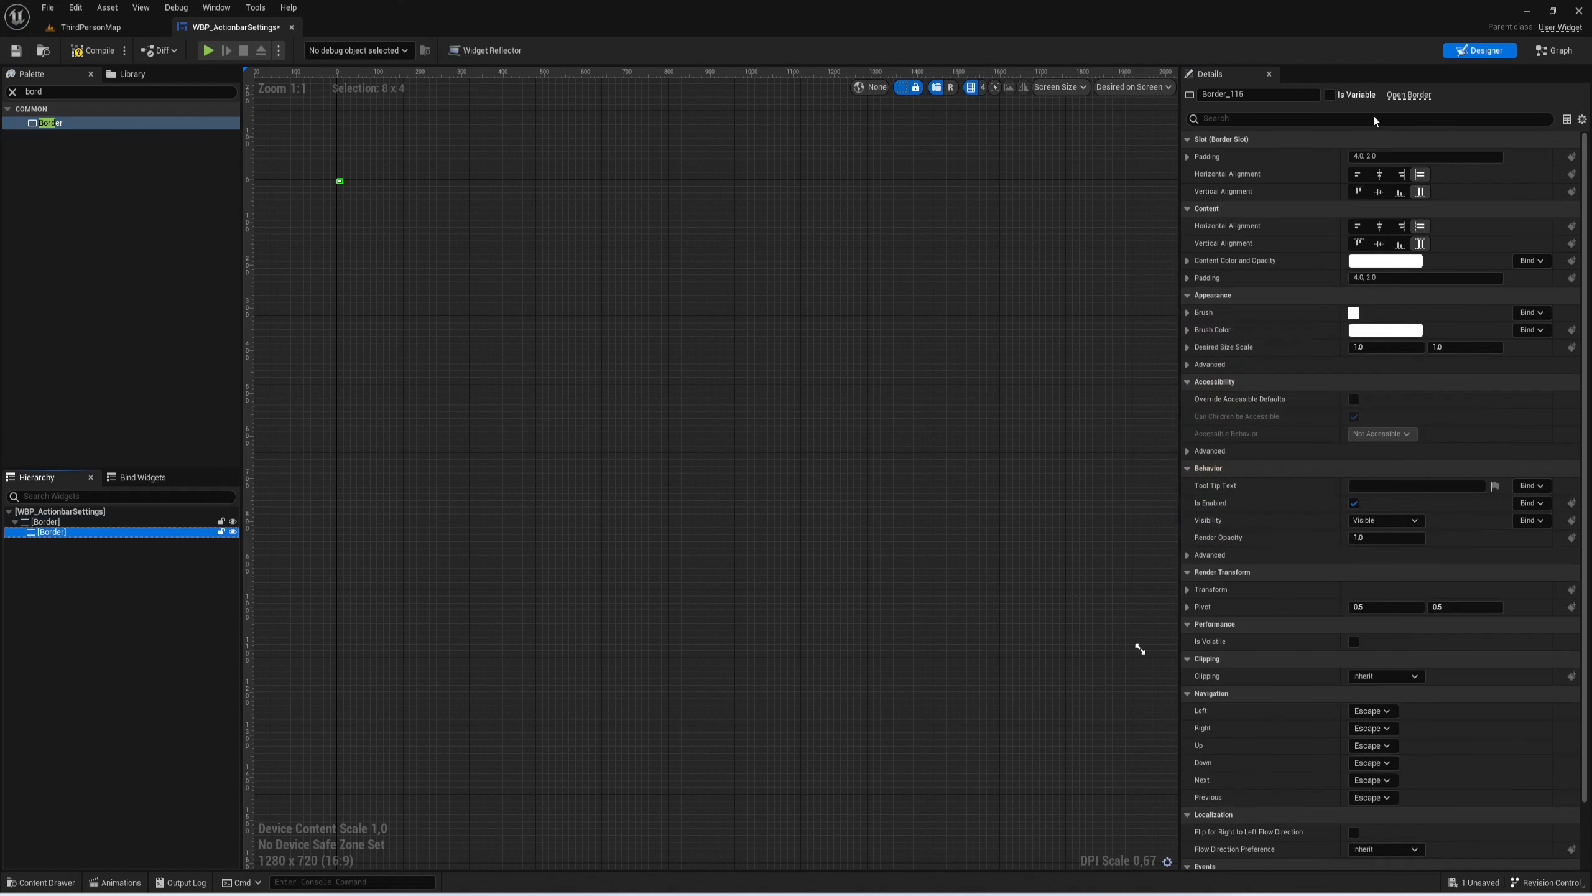
left_click(1375, 157)
left_click(1382, 278)
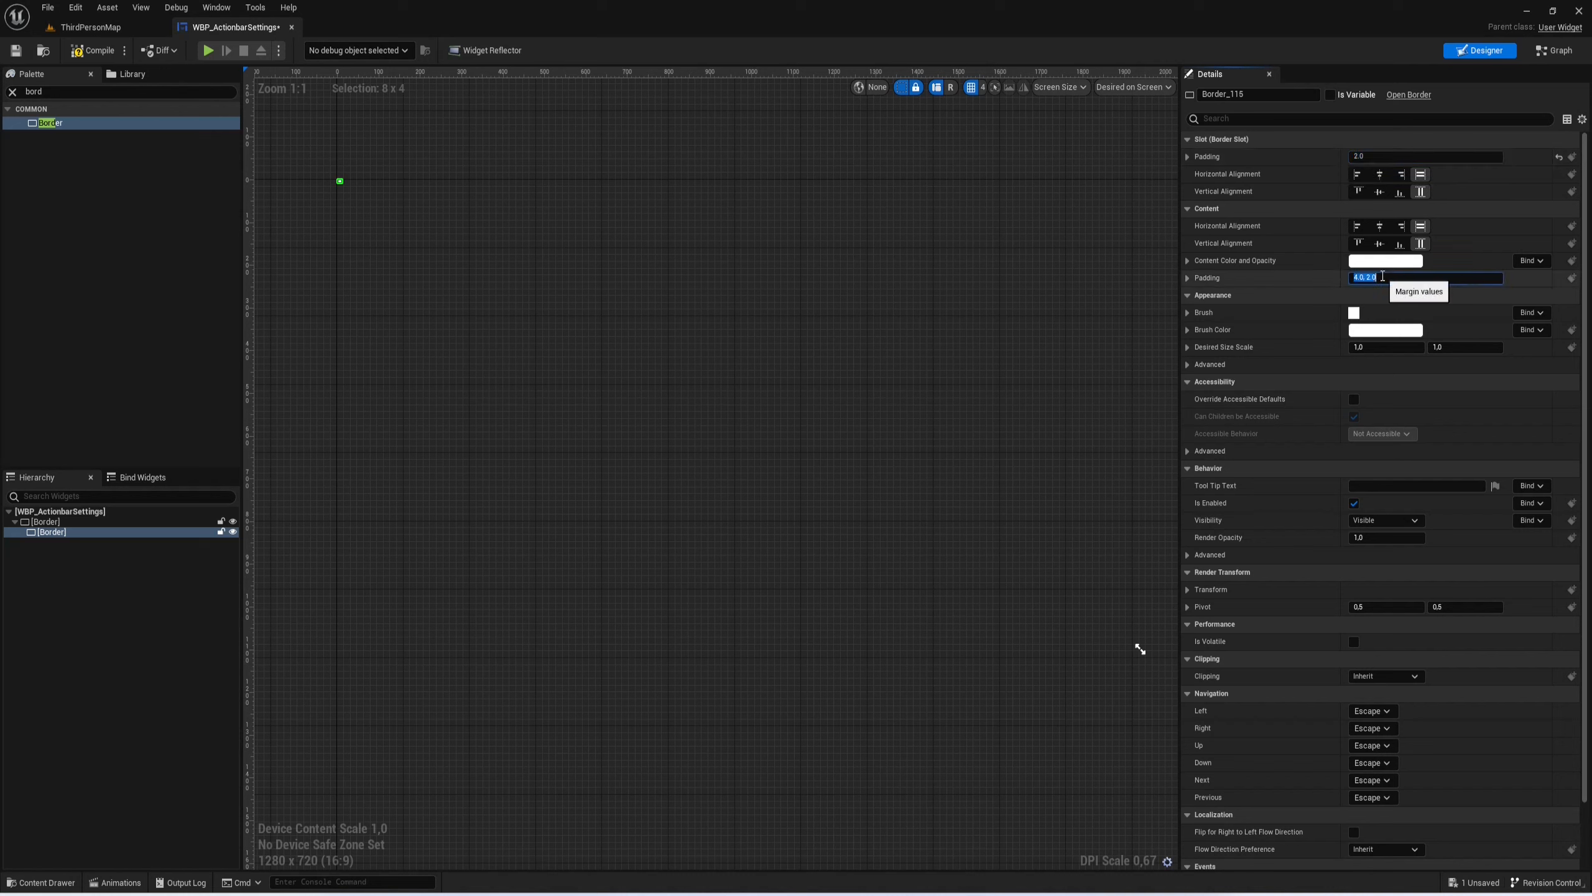
left_click(1385, 329)
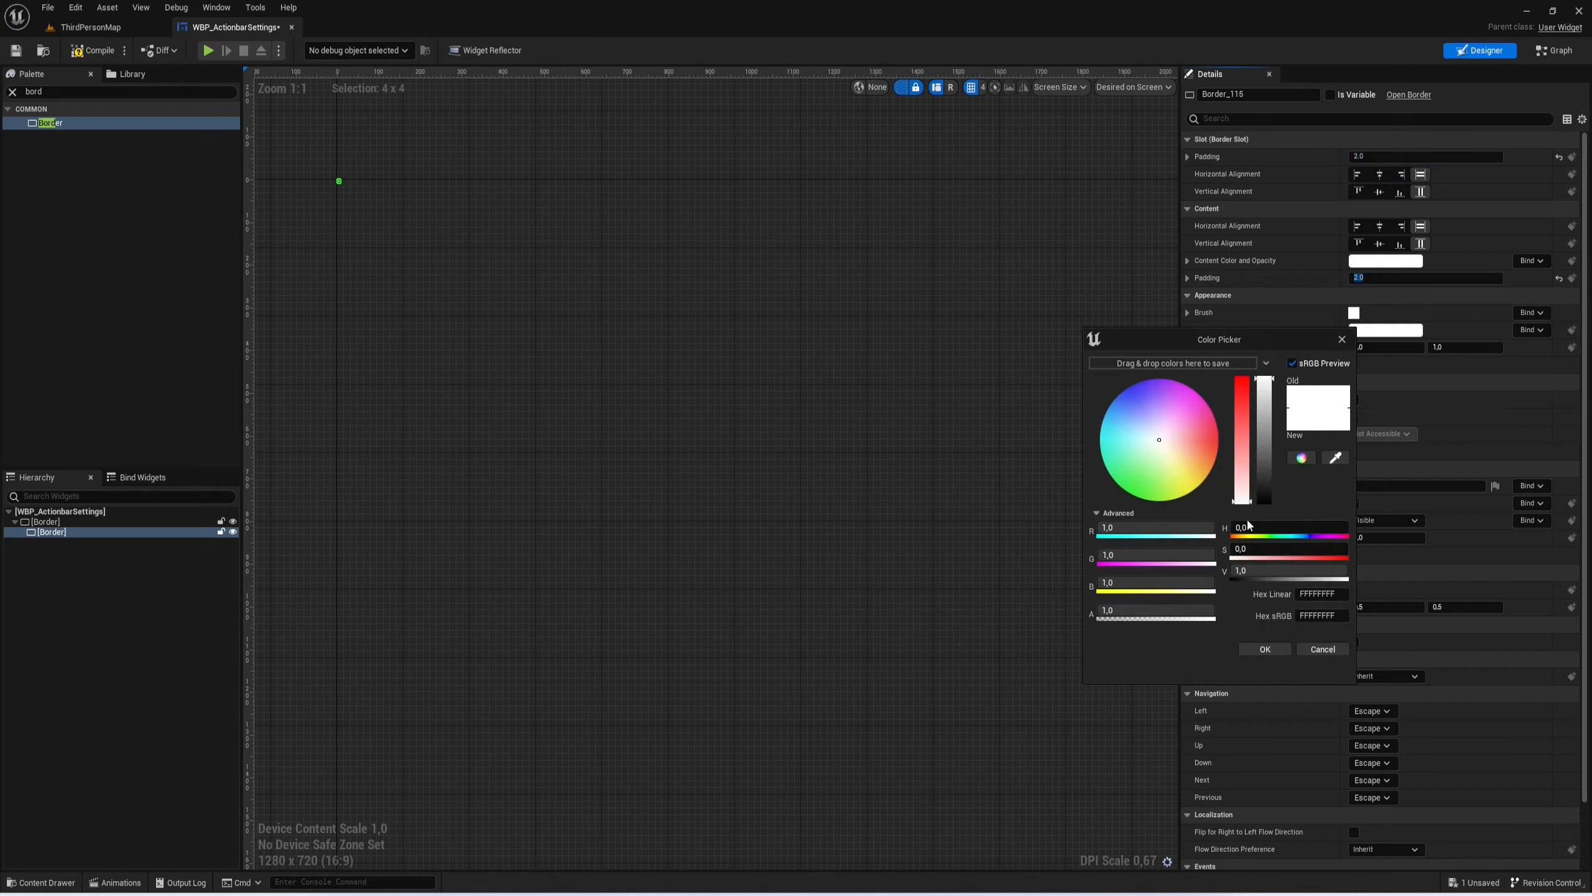
left_click(1175, 610)
type("0,5")
key("Return")
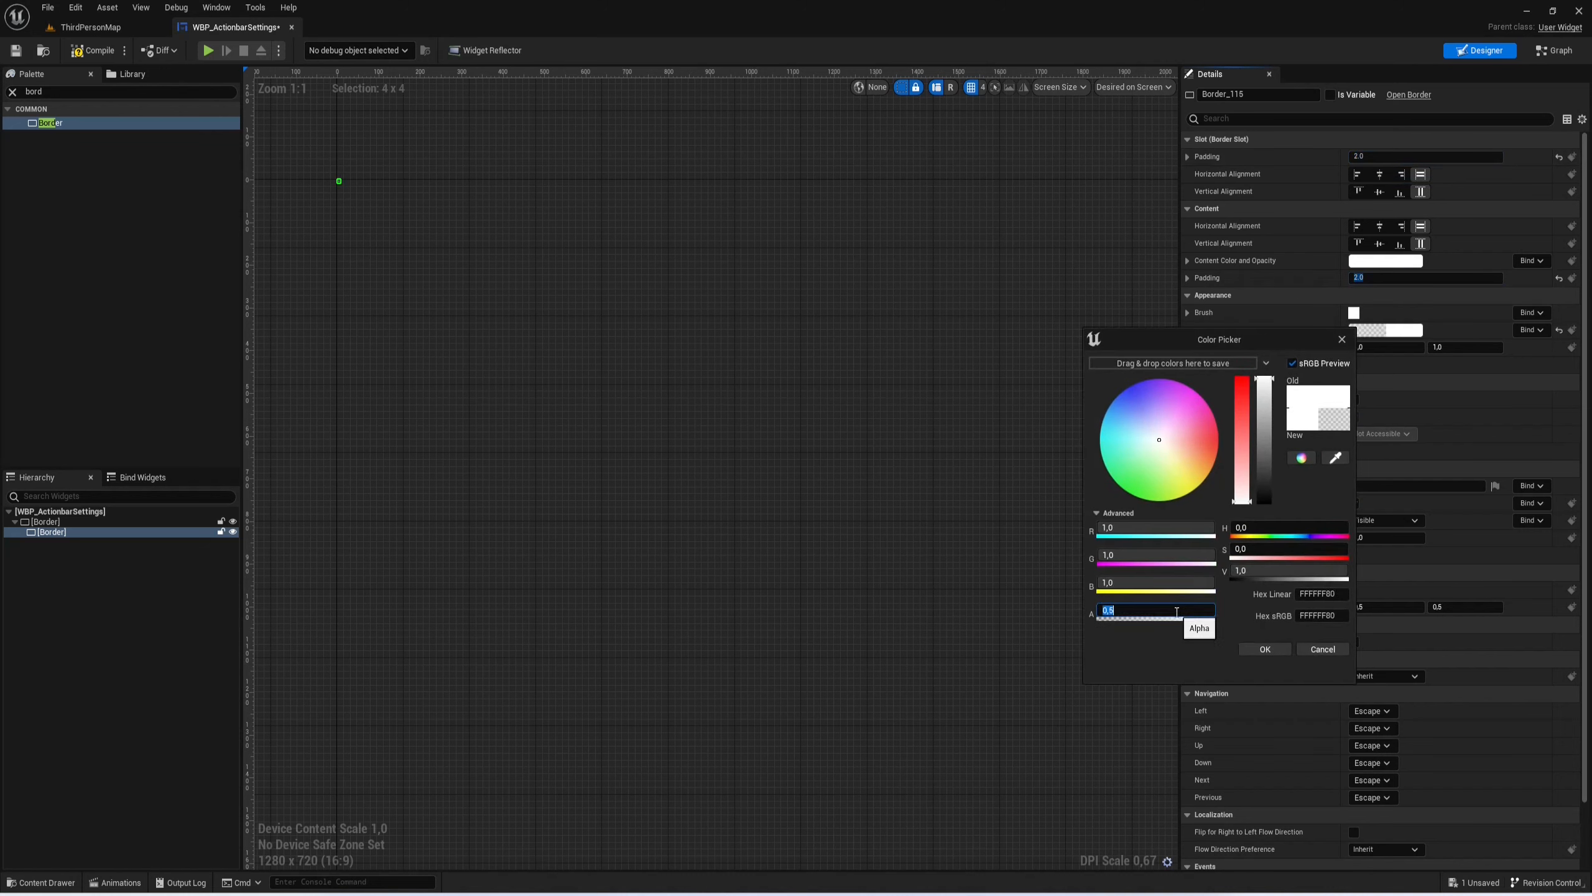
left_click(1280, 649)
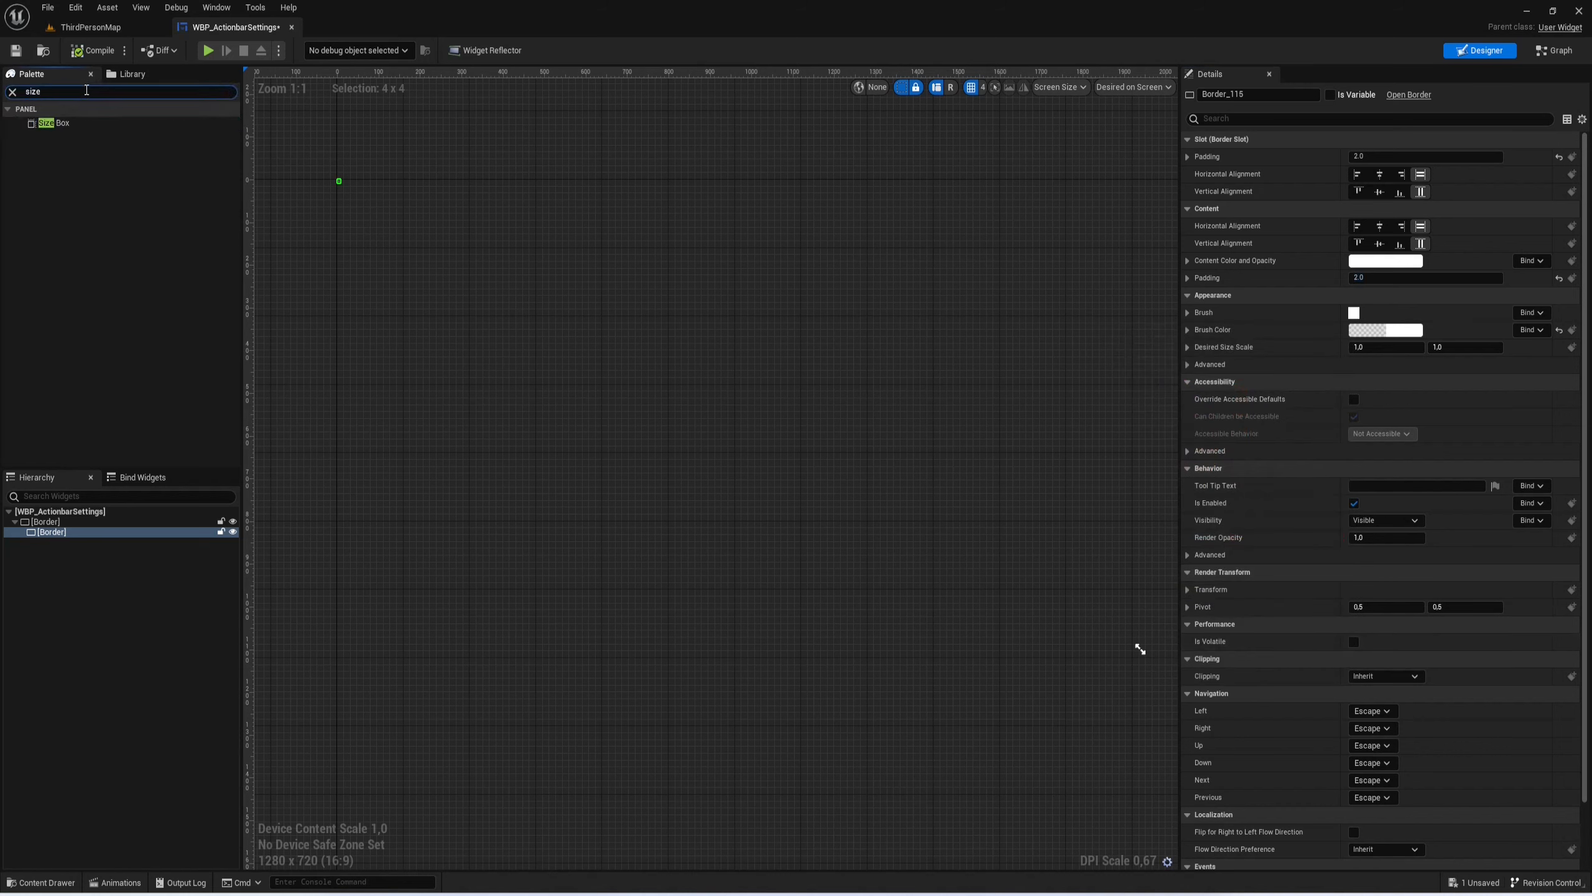
Step: Add a Size Box inside the inner Border with a width override of 800 and a height override of 600
left_click_drag(74, 125, 63, 552)
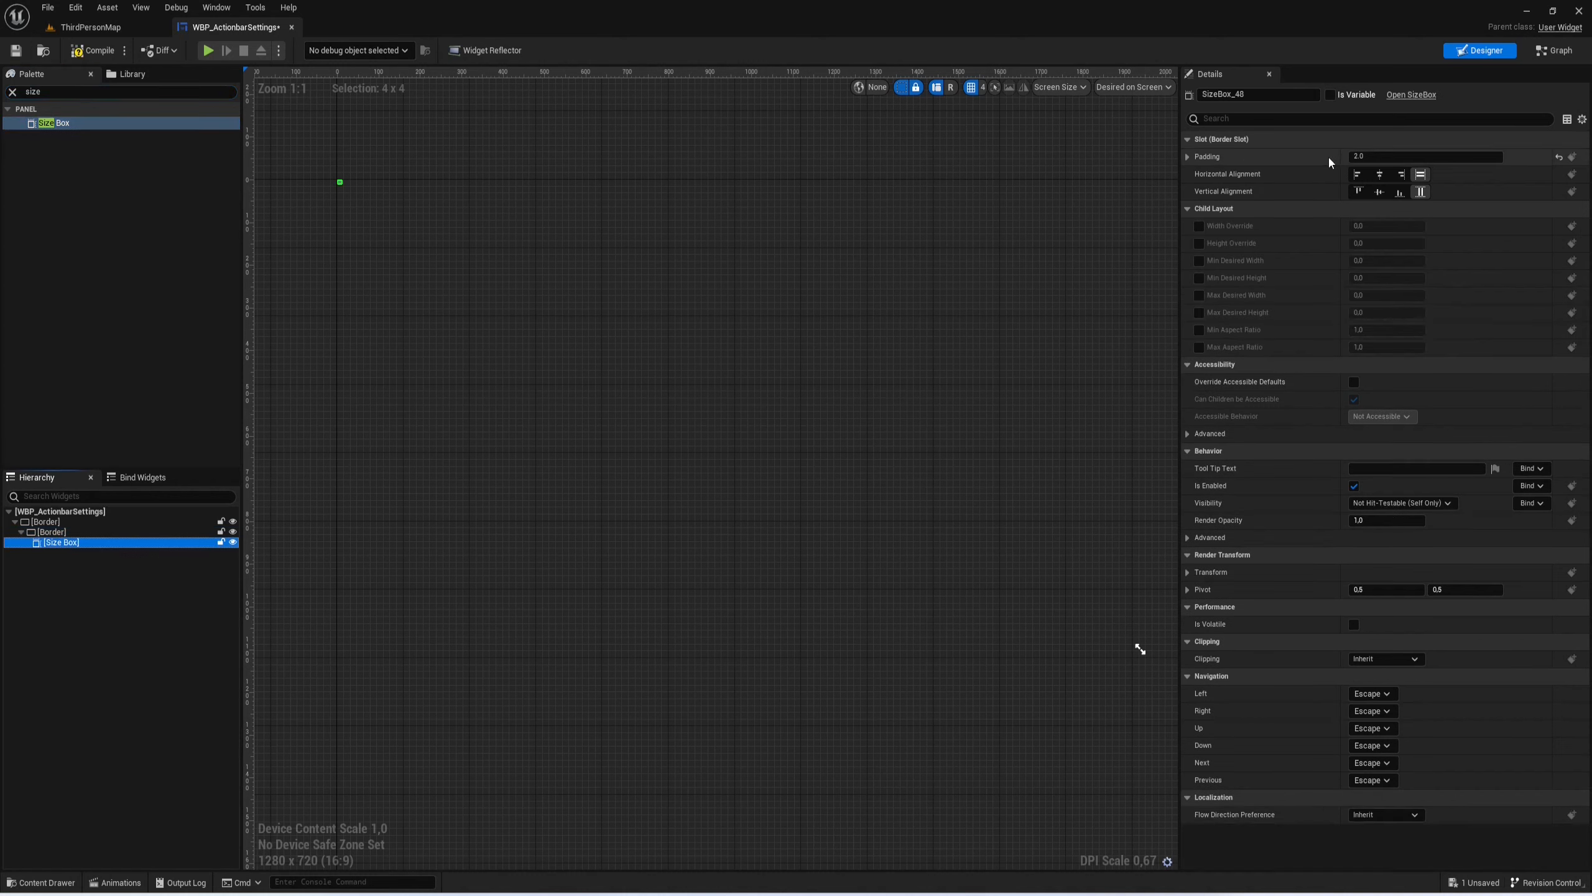
left_click(1198, 226)
left_click(1198, 243)
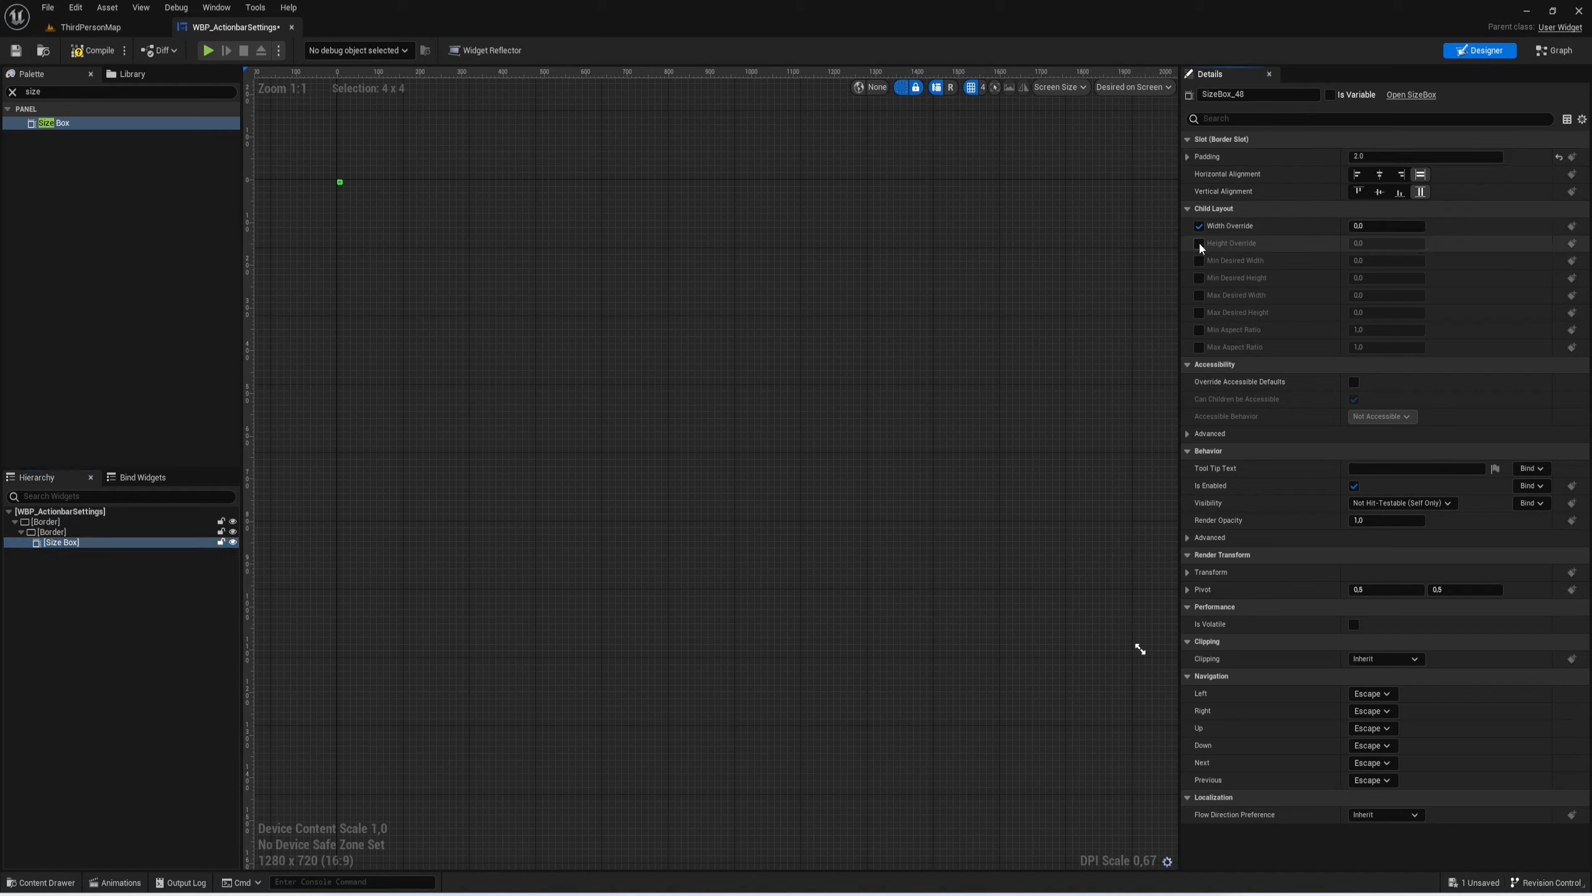
left_click(1376, 224)
type("80")
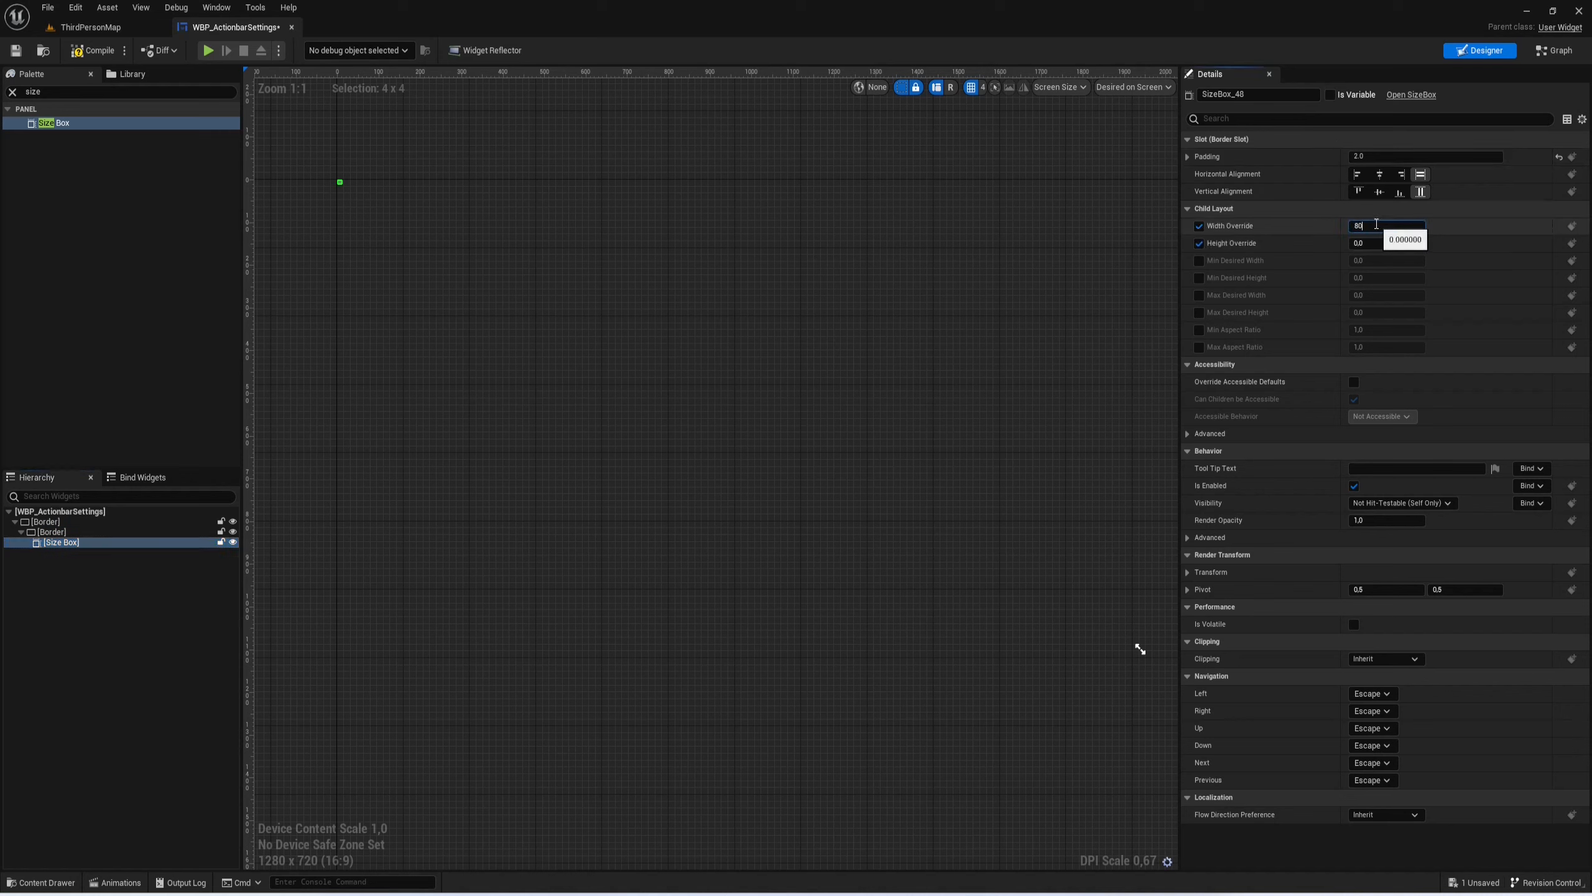
type("0")
key("Return")
type("600")
key("Return")
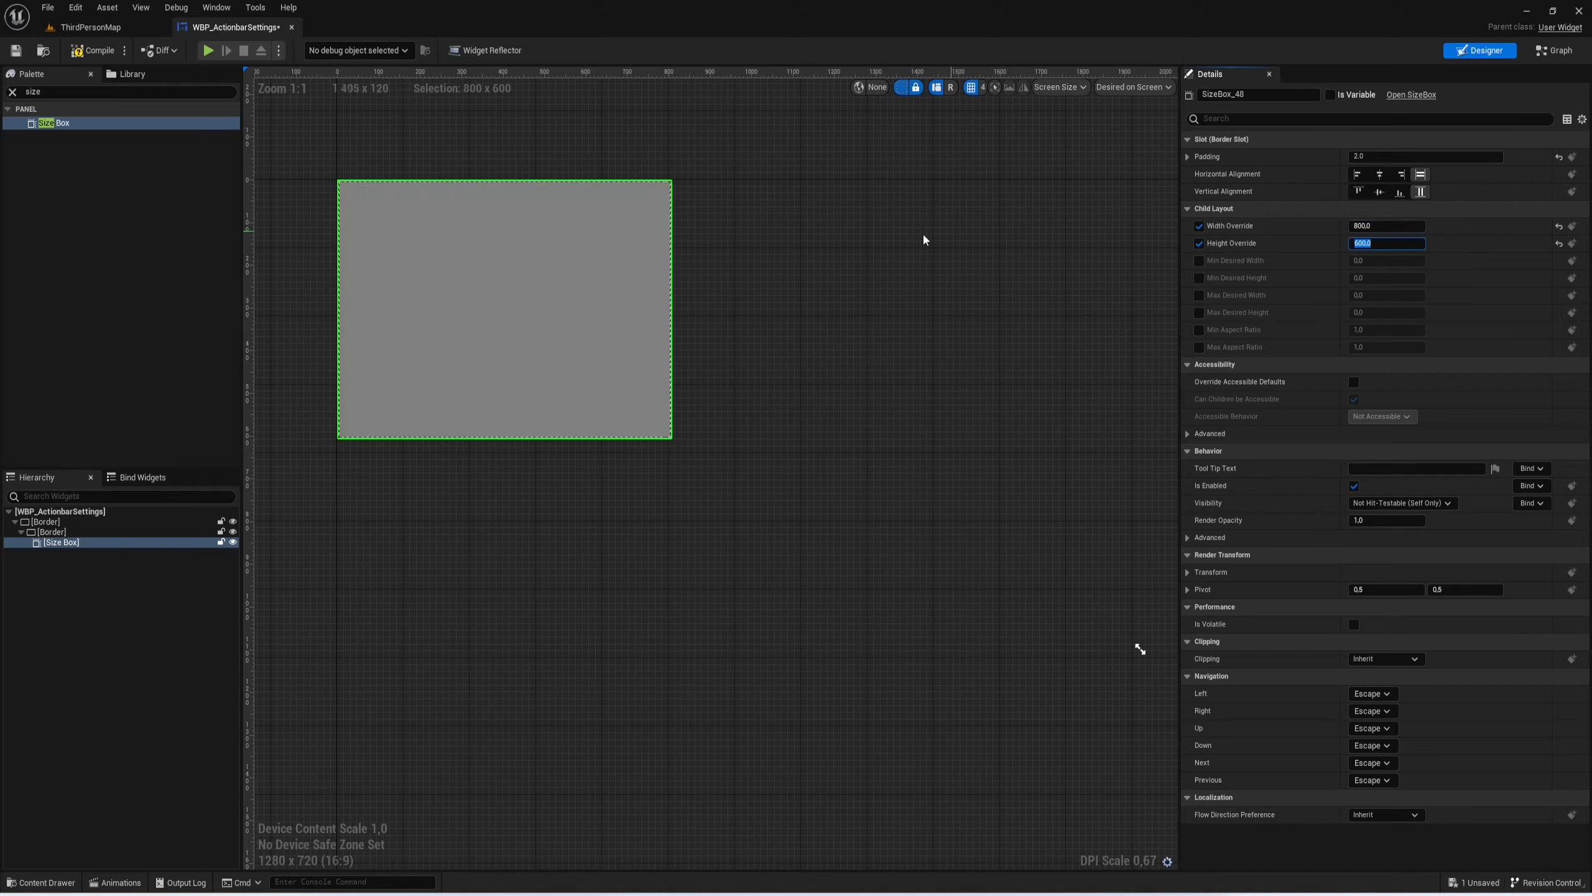
scroll(801, 242, "up", 4)
left_click(347, 252)
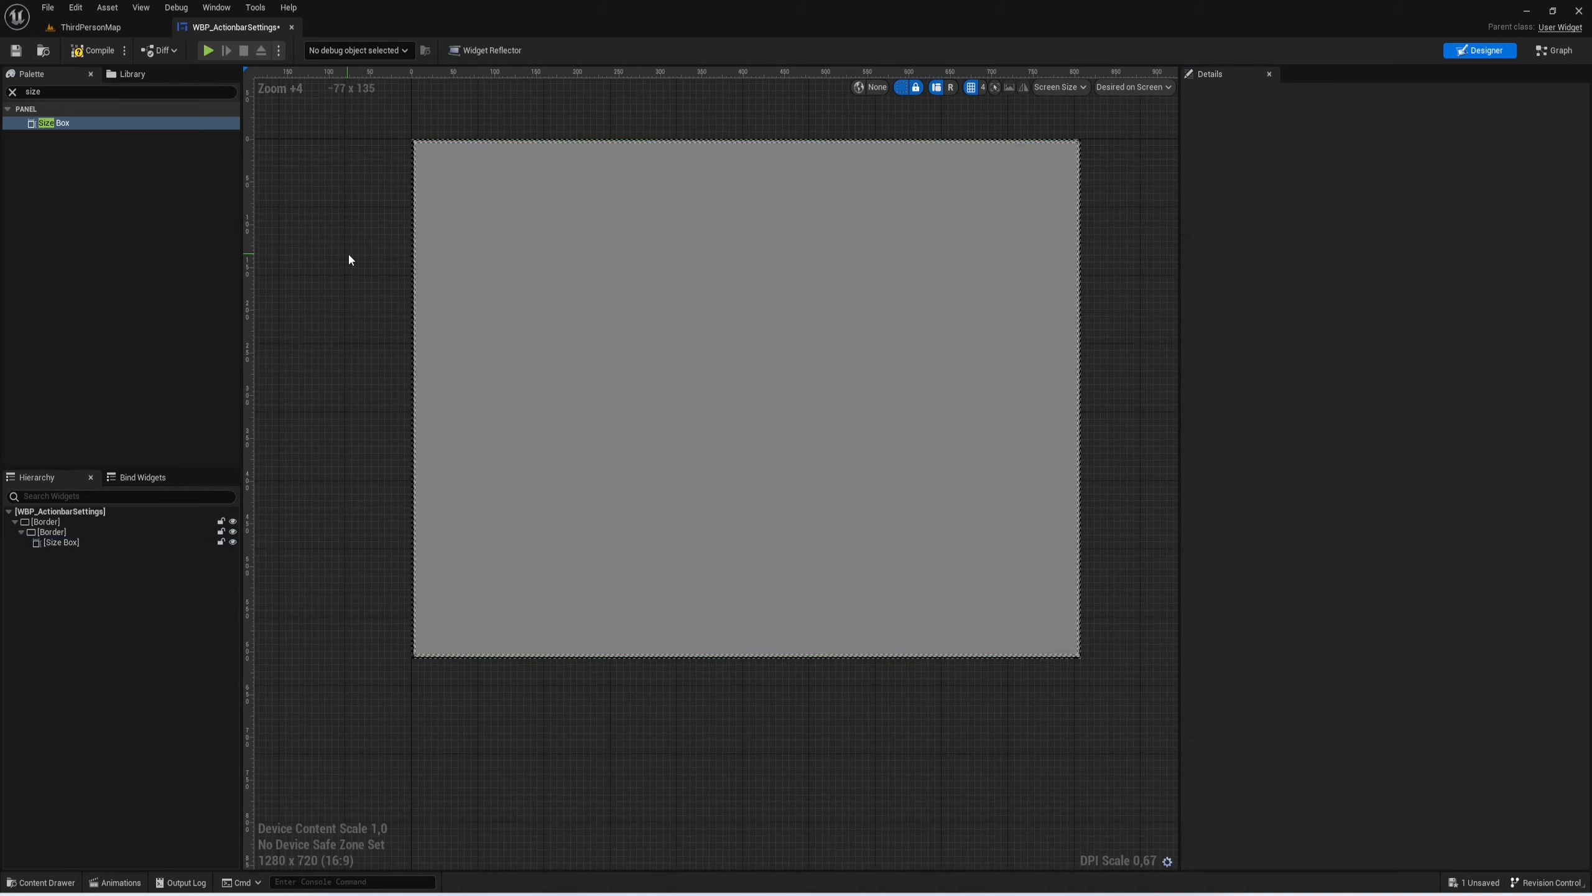
scroll(366, 258, "up", 3)
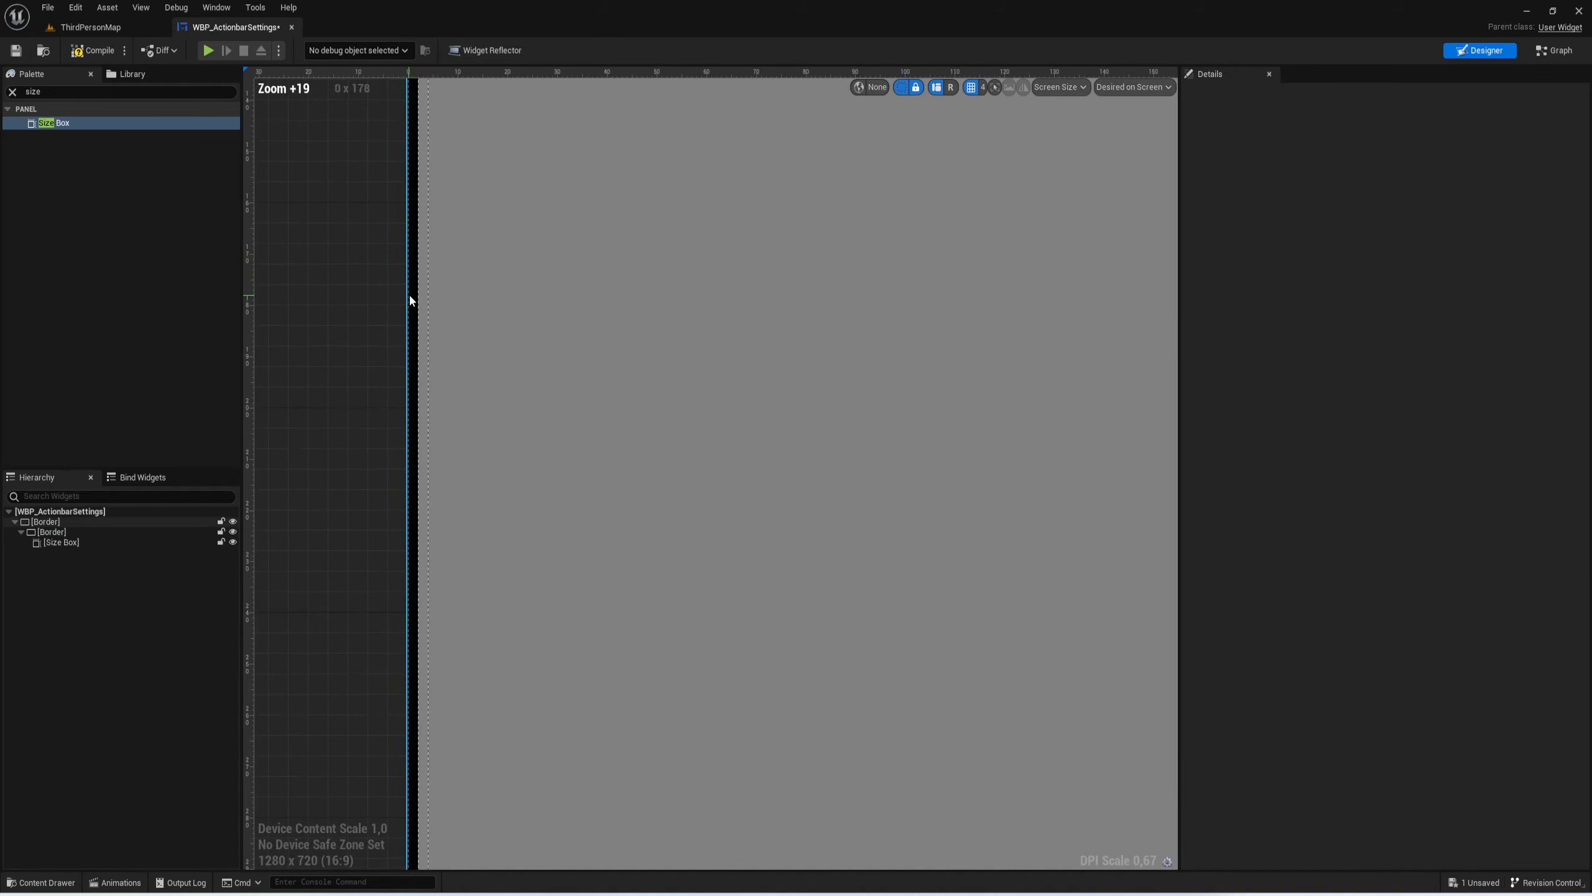
scroll(564, 295, "down", 3)
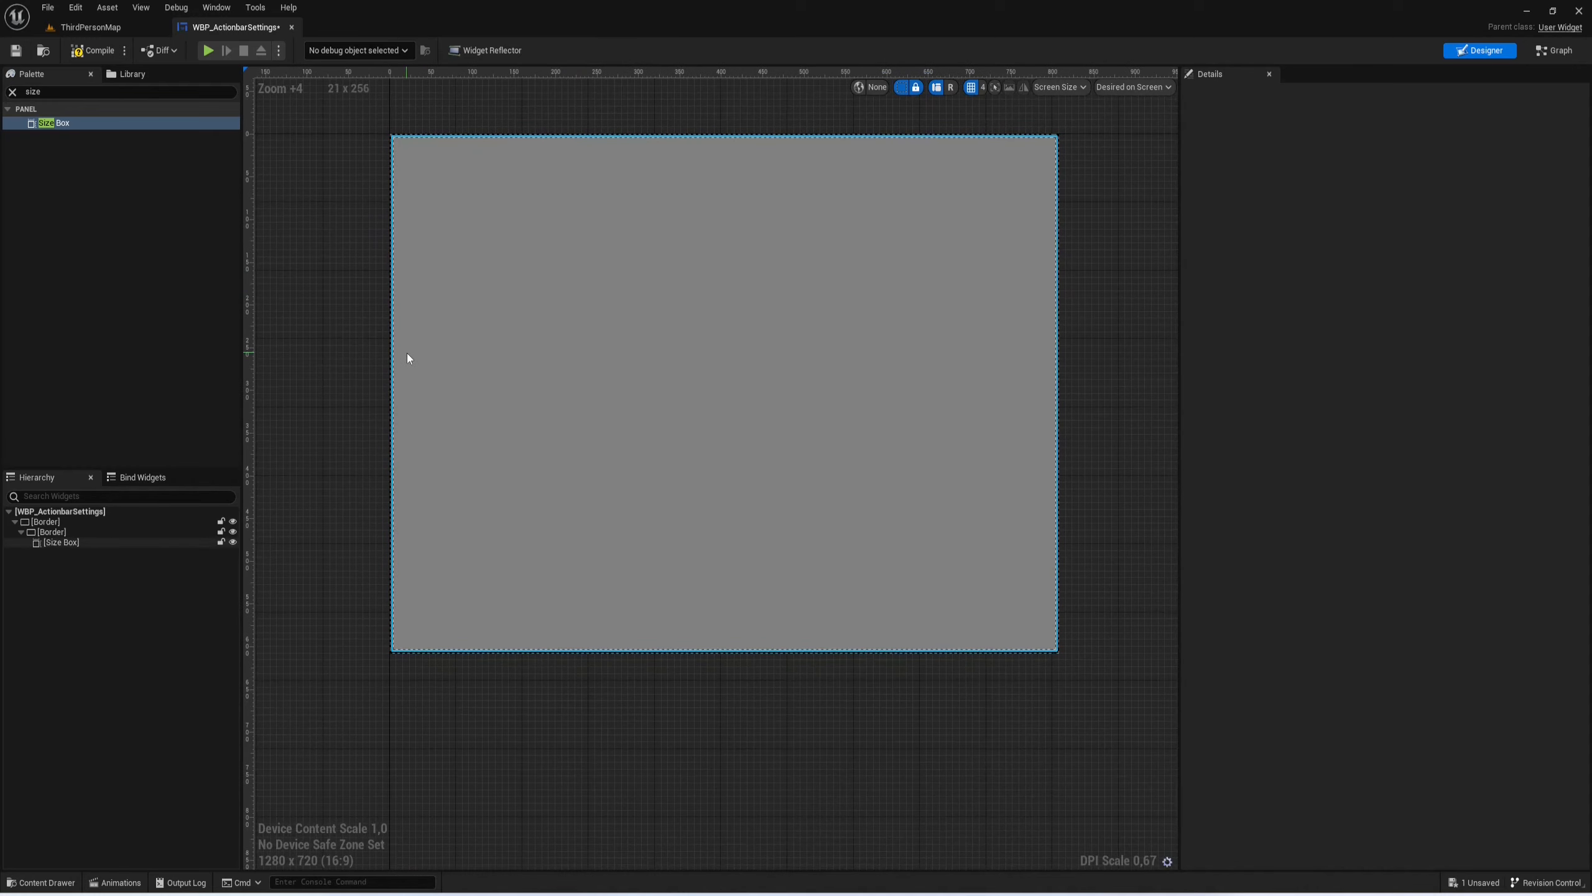
left_click(459, 489)
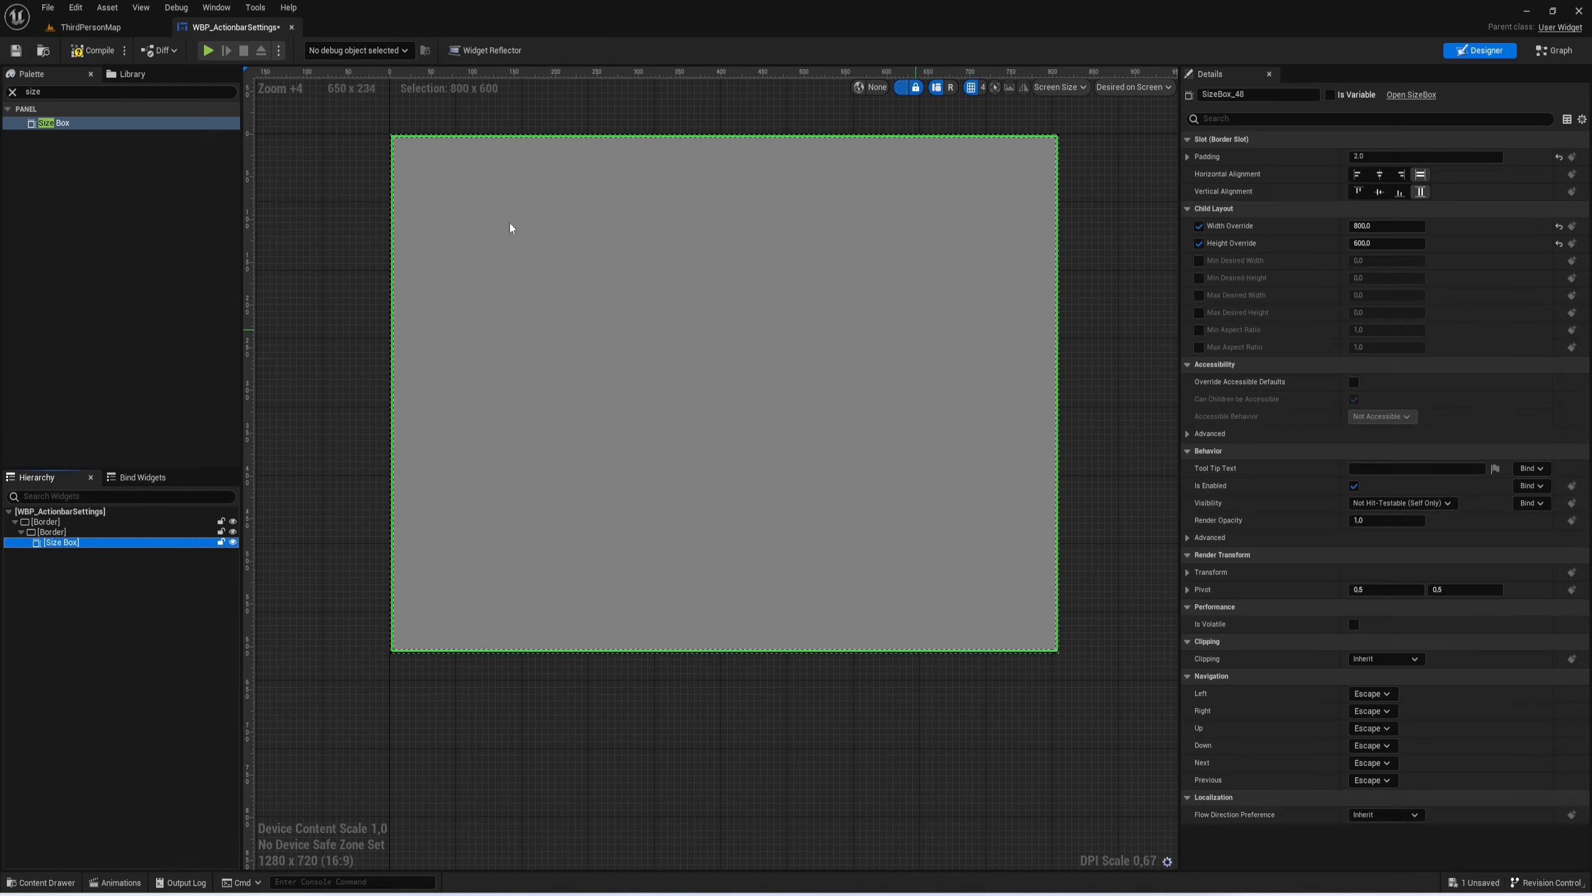
Step: Add a Vertical Box inside the Size Box and a Horizontal Box inside that Vertical Box
left_click(129, 93)
type("ver")
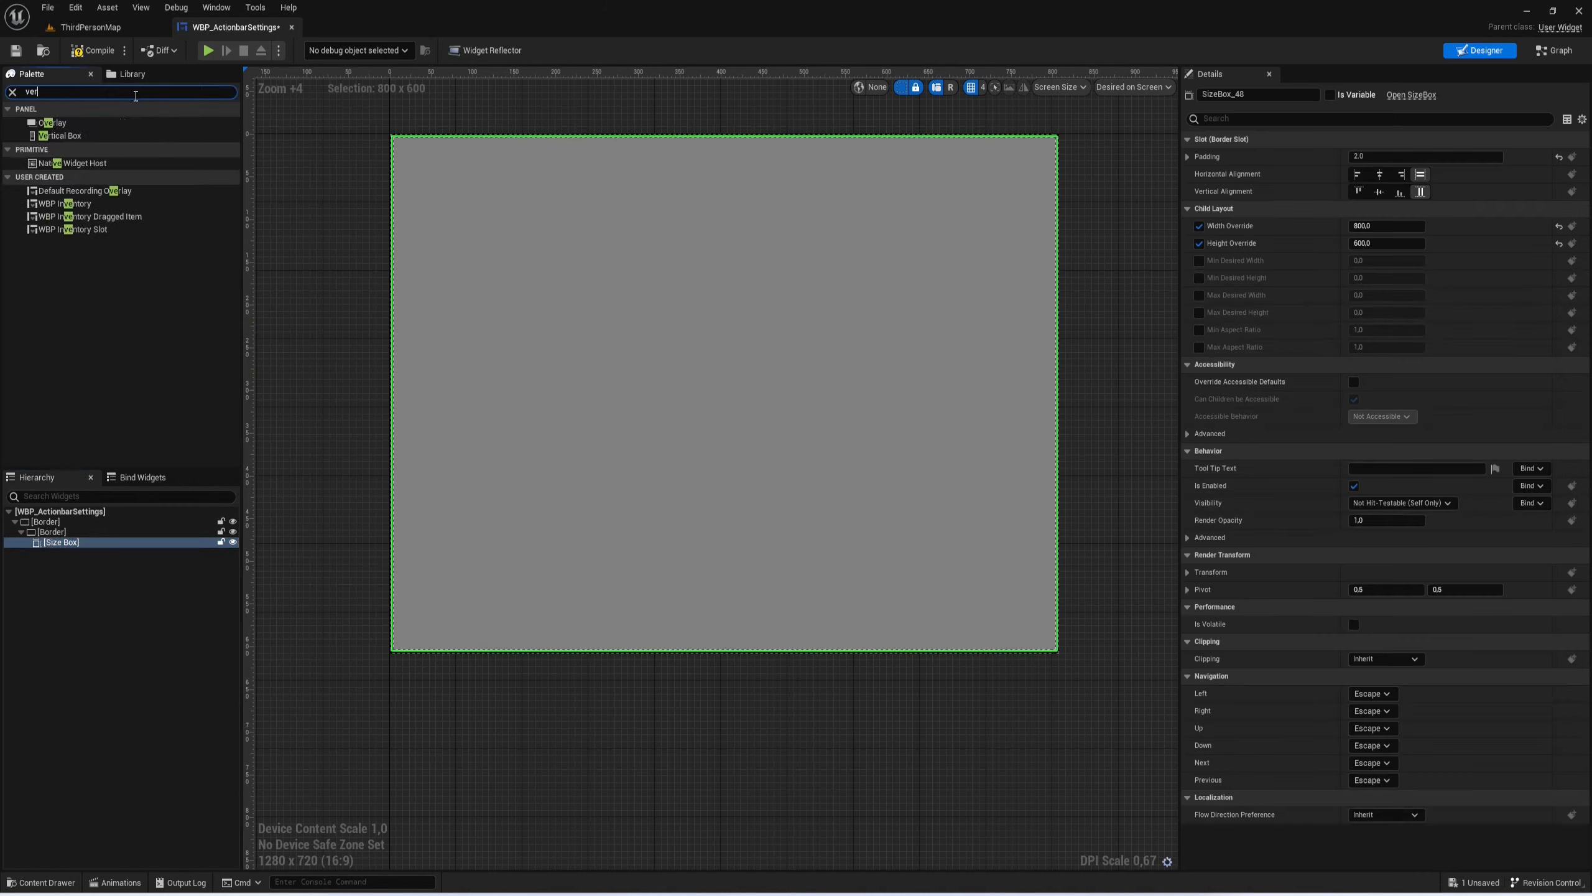
type("t")
left_click_drag(75, 124, 55, 551)
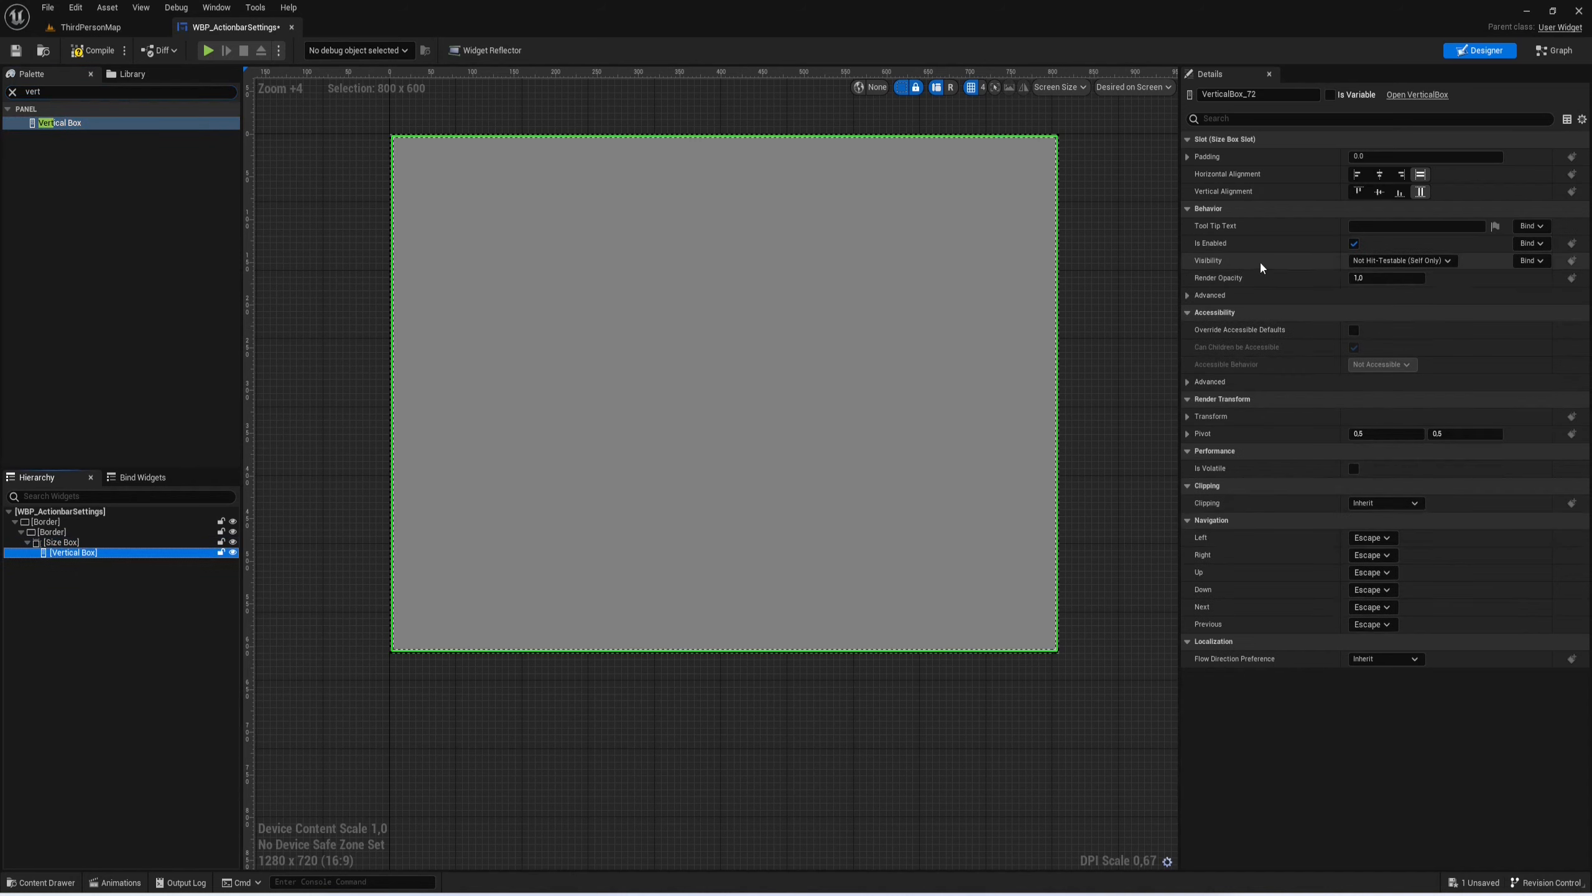
left_click(107, 95)
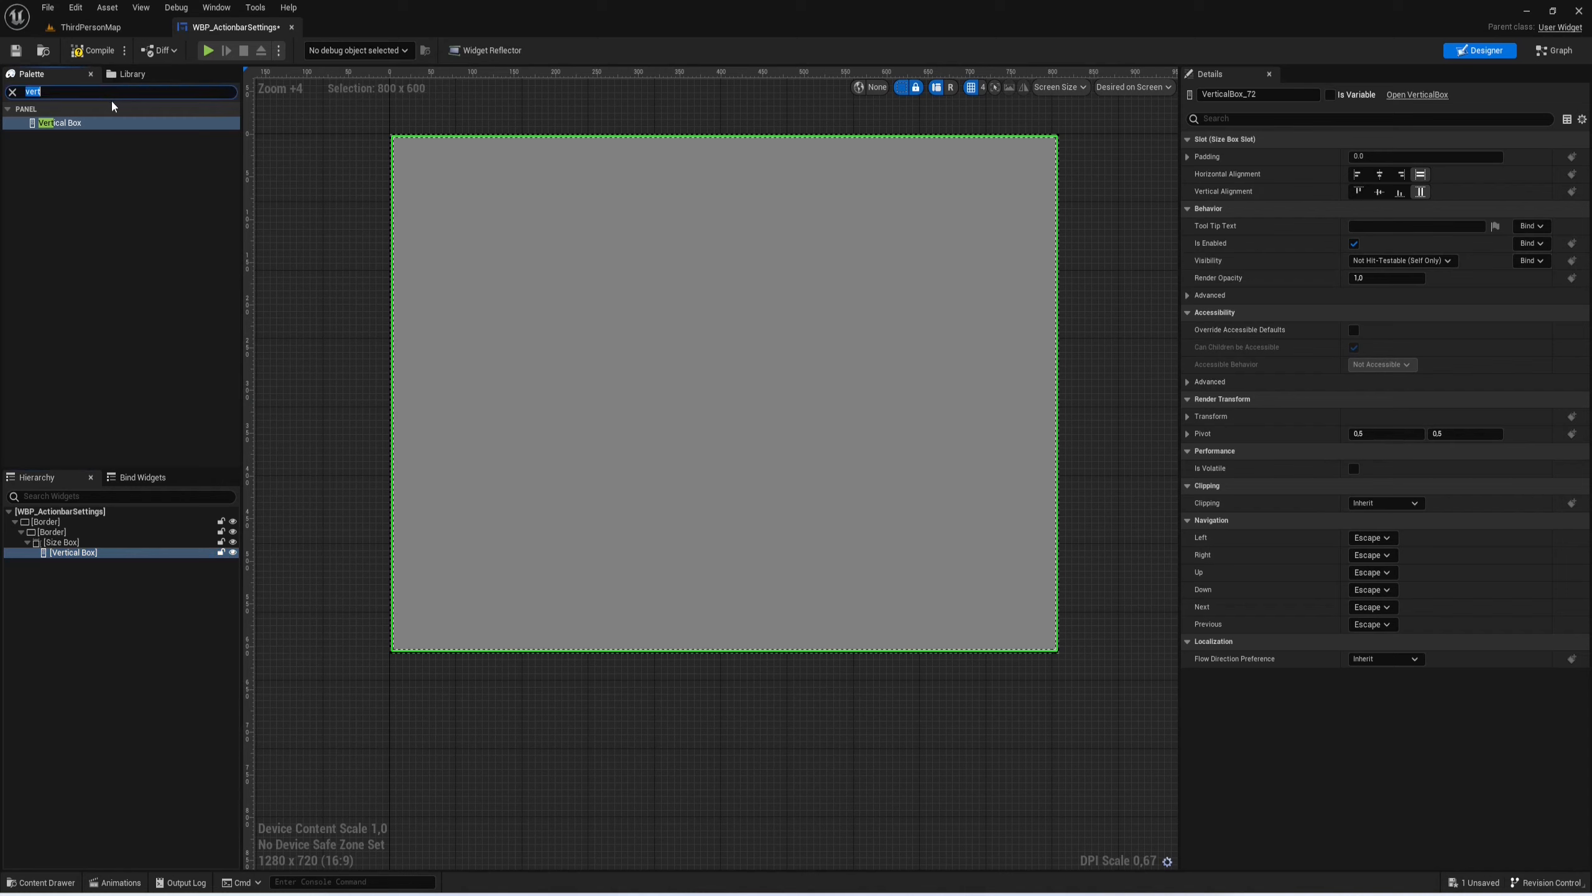
type("hor")
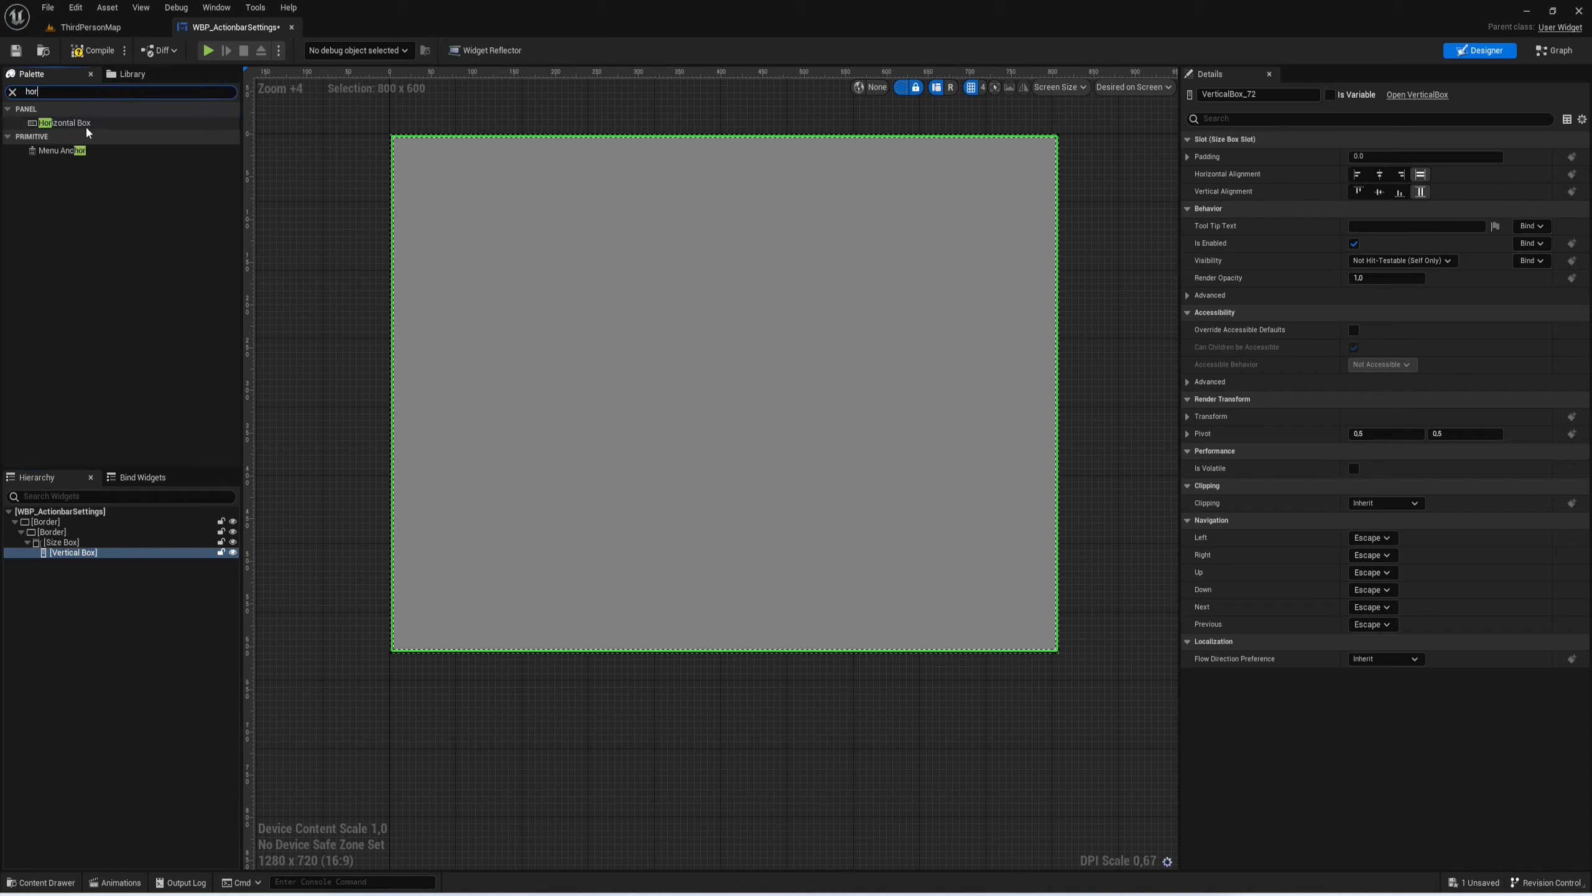
left_click_drag(84, 124, 73, 552)
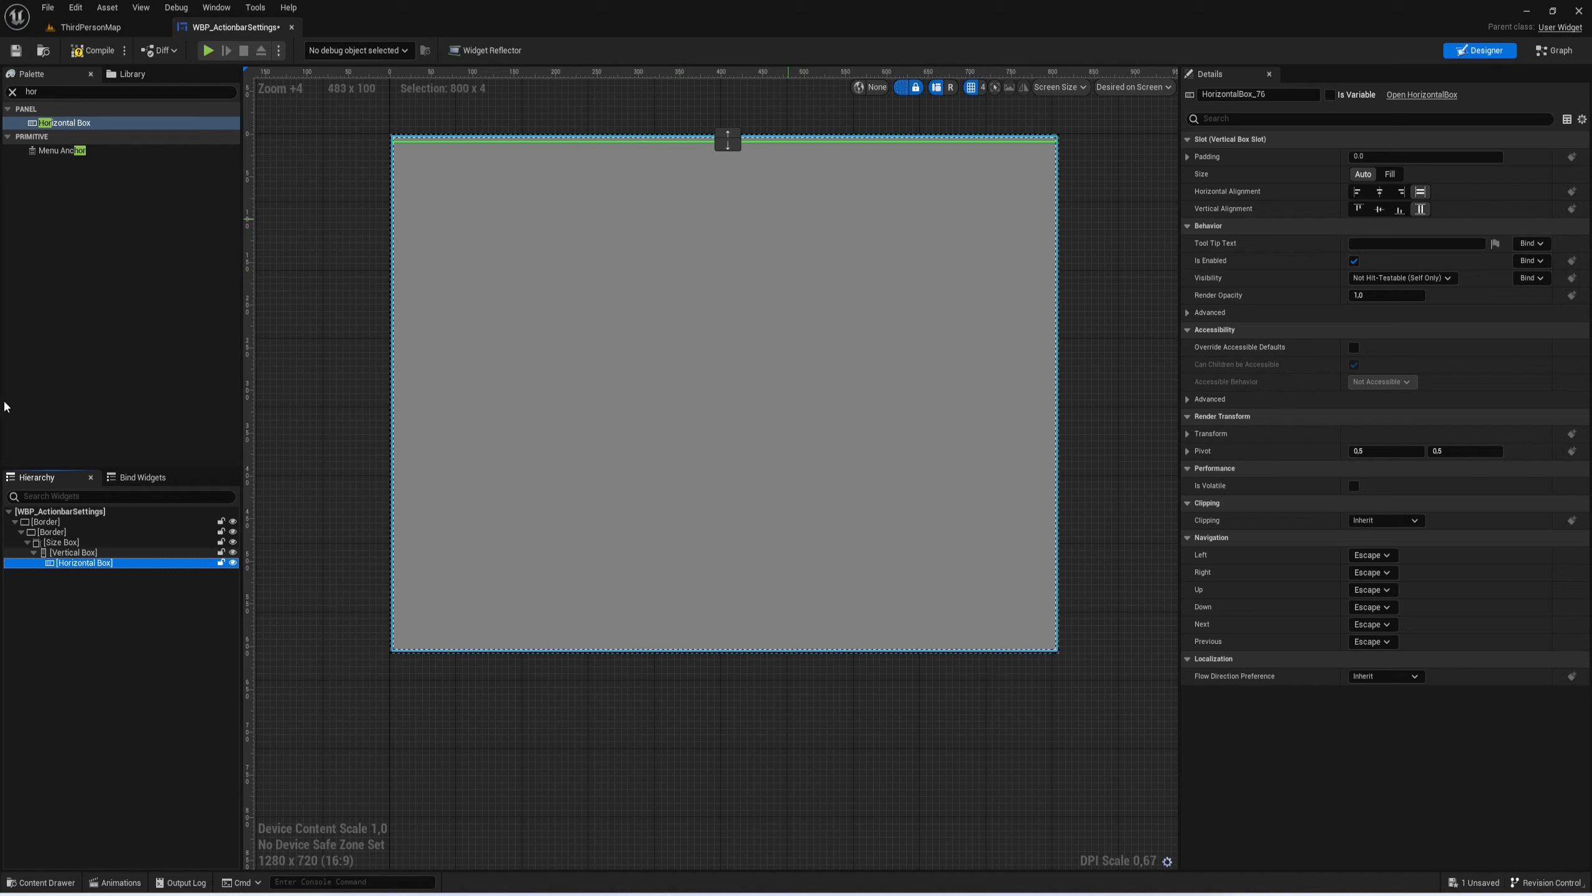
Step: Add a Check Box inside the Horizontal Box, left-aligned in its slot and with its Checked State set to Checked
left_click(72, 92)
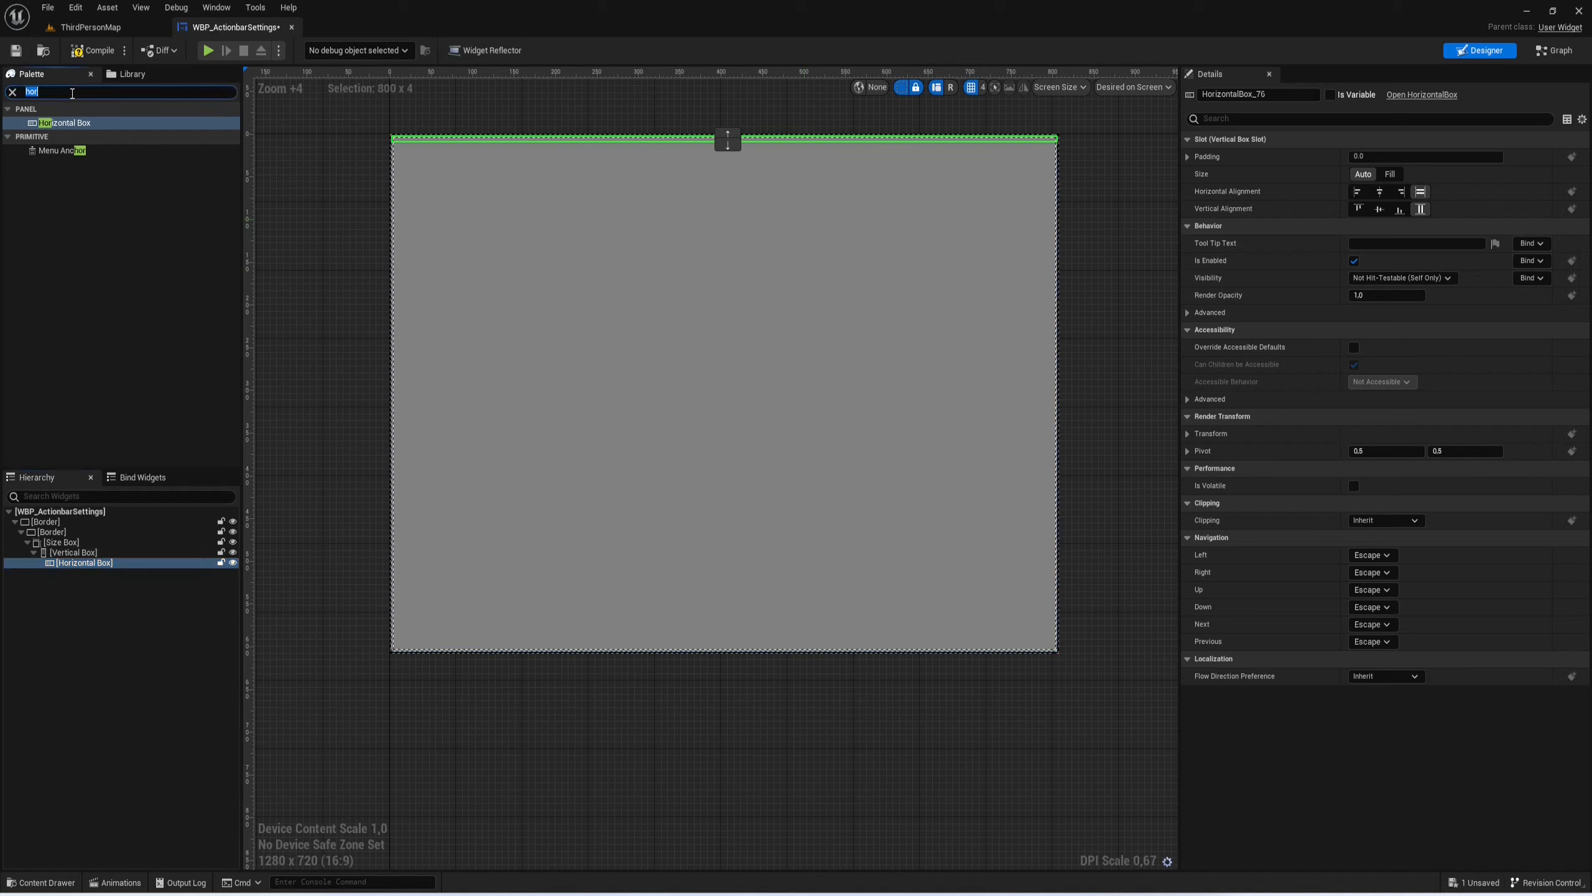
type("lhec")
type("k")
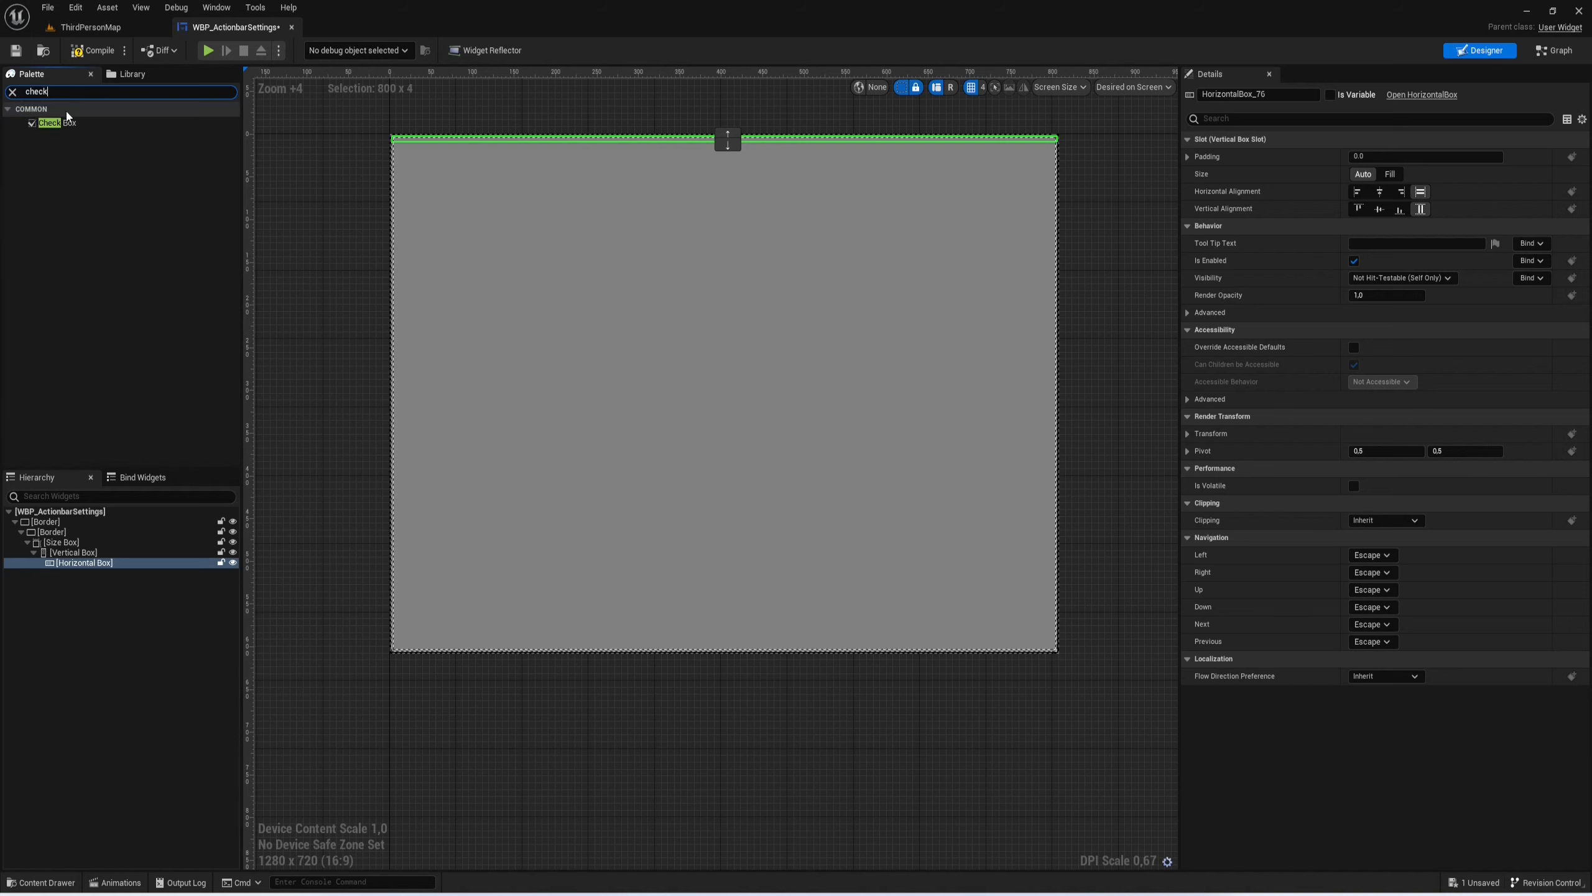
left_click_drag(68, 119, 103, 565)
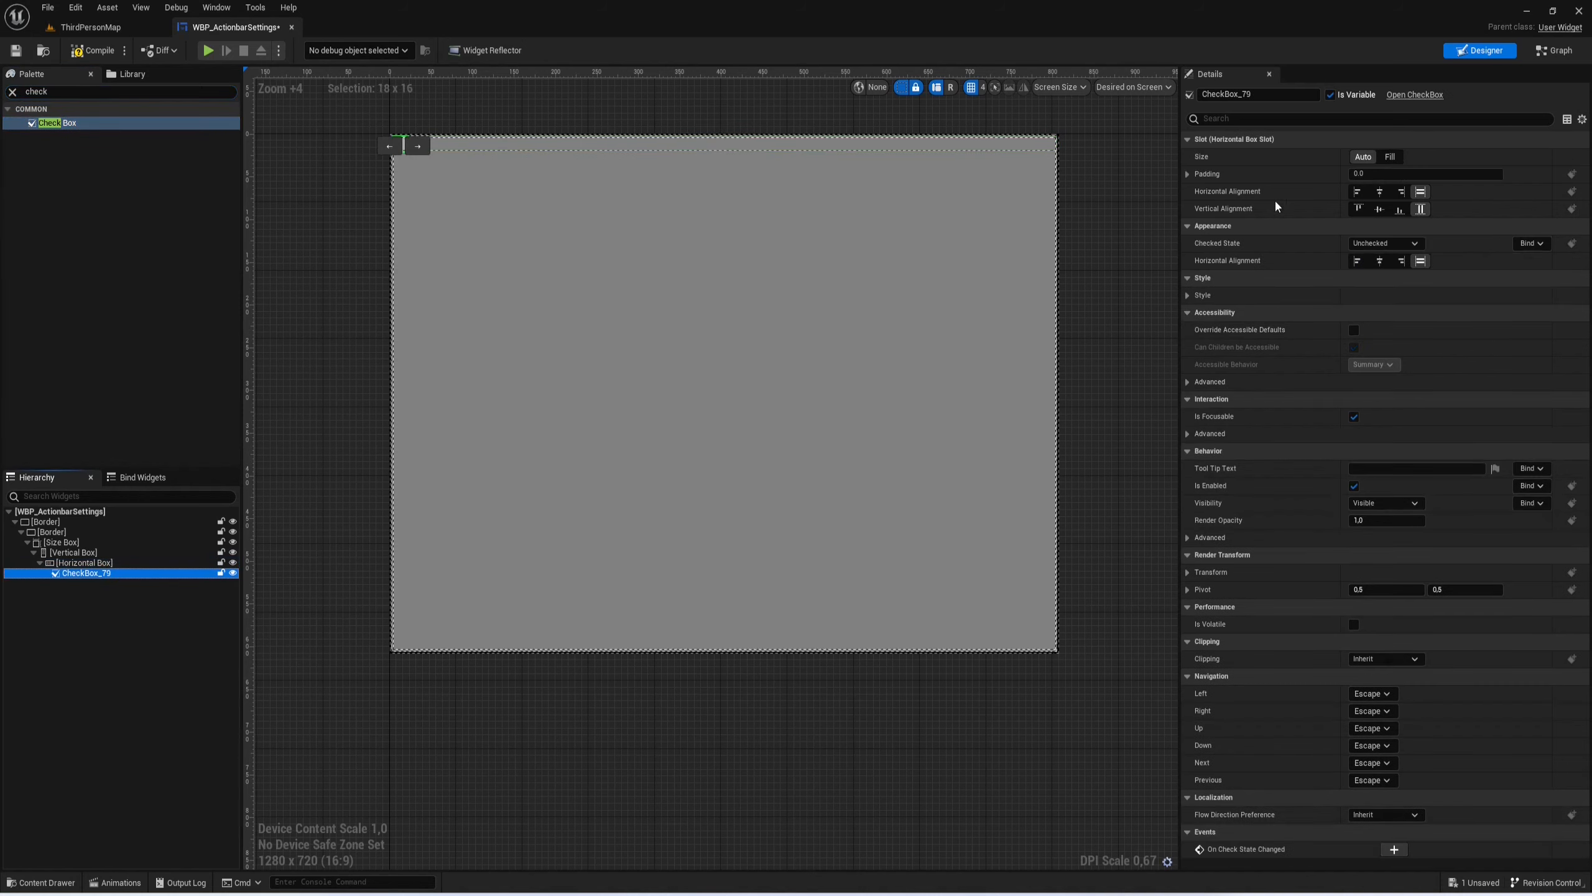
left_click(1357, 192)
left_click(1383, 244)
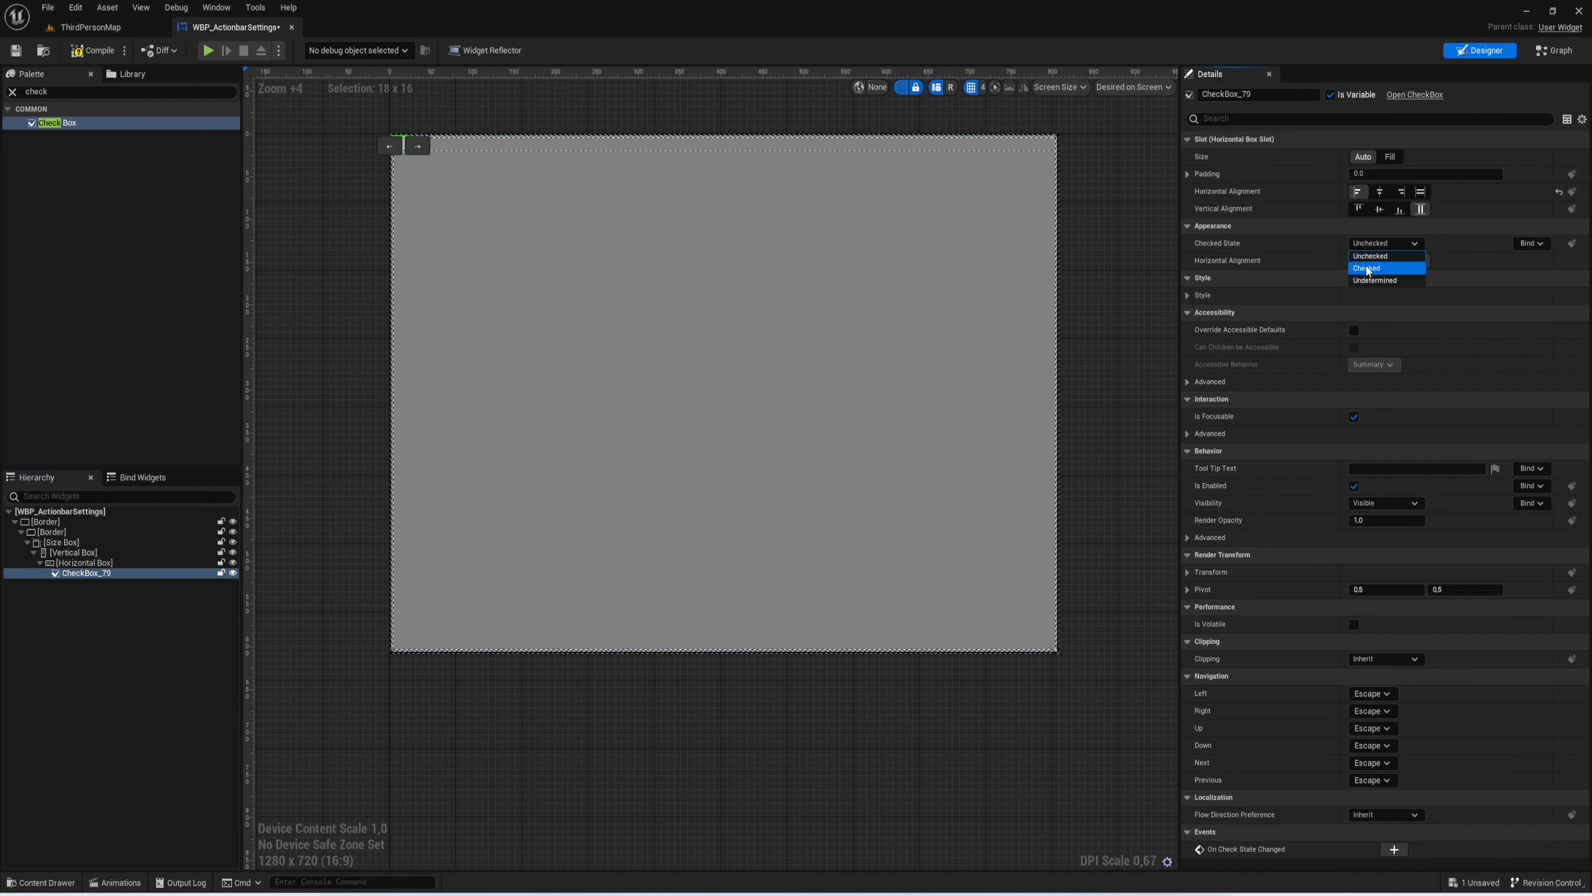
left_click(1368, 269)
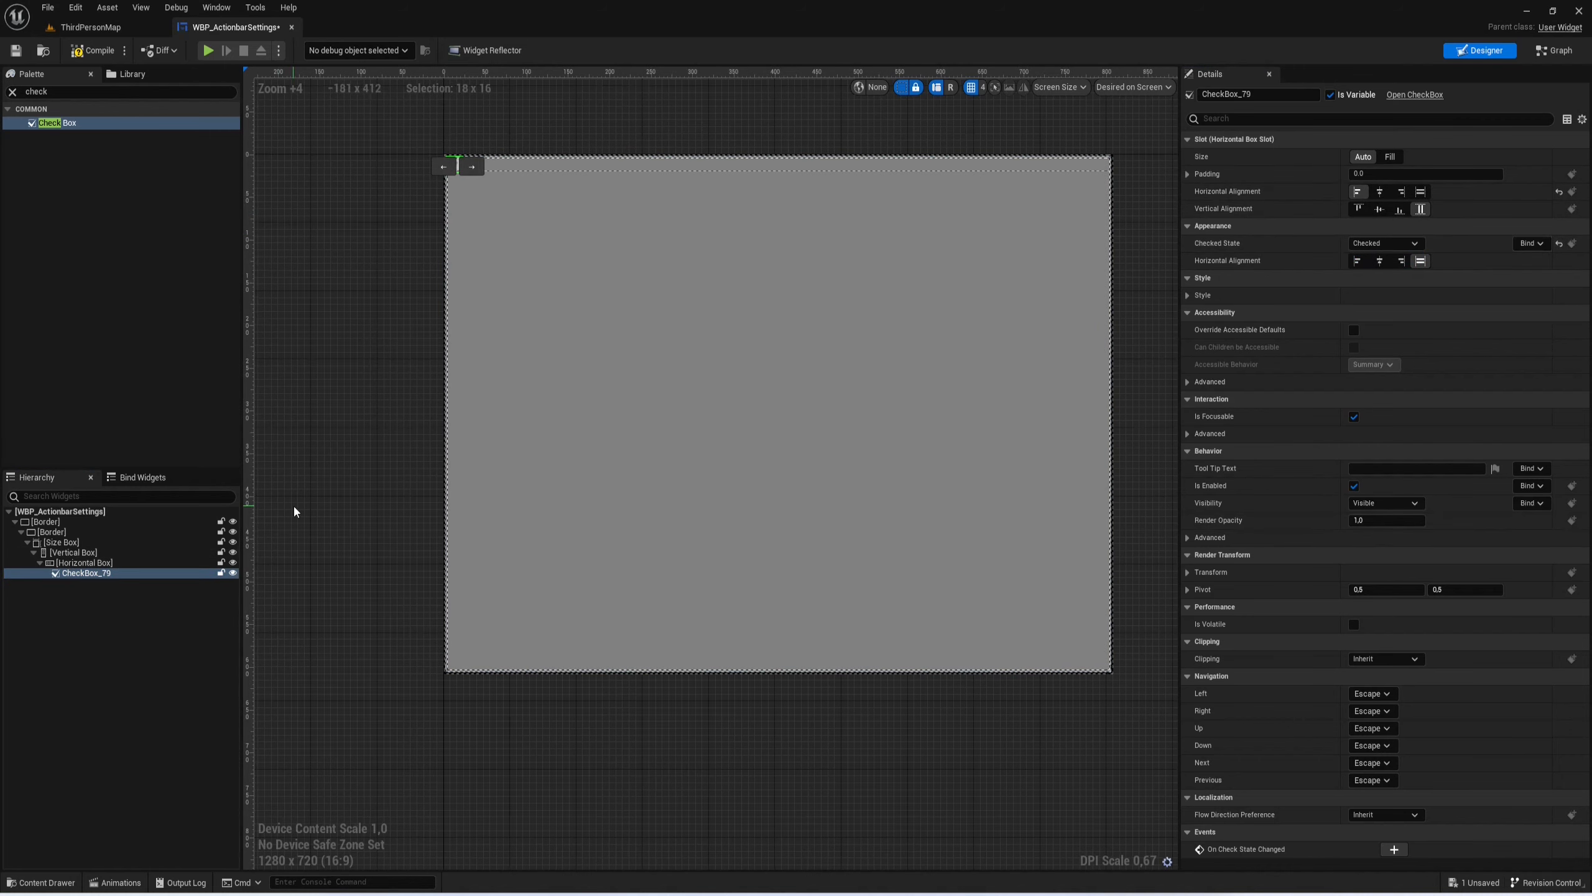
Step: Rename the Check Box as LockedCheckBox
left_click(1238, 95)
type("Lock")
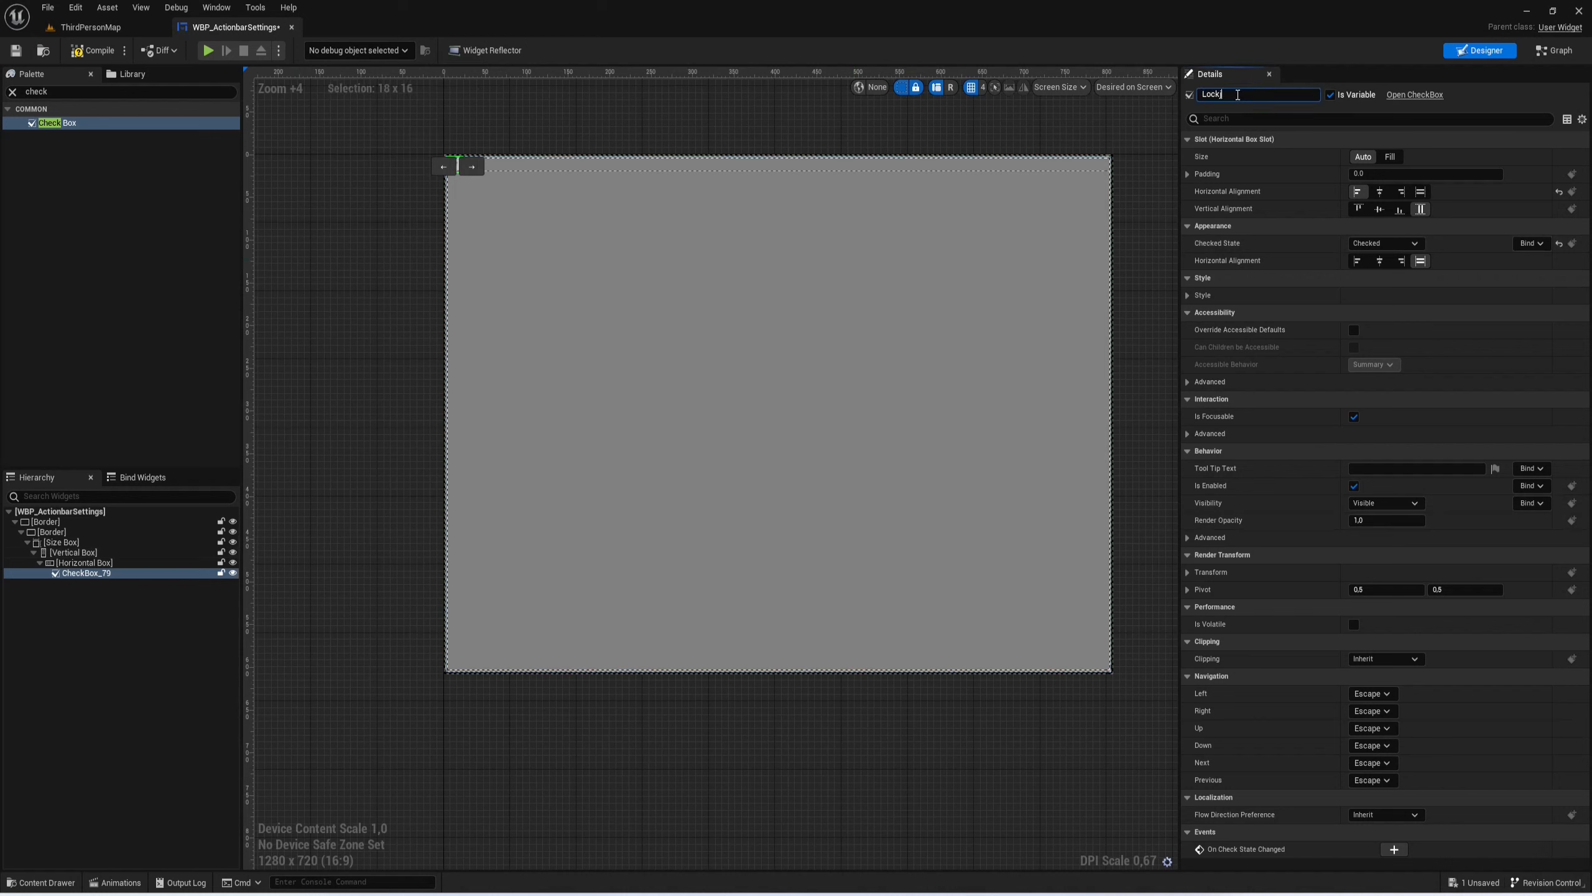
type("edCheckBox")
key("Return")
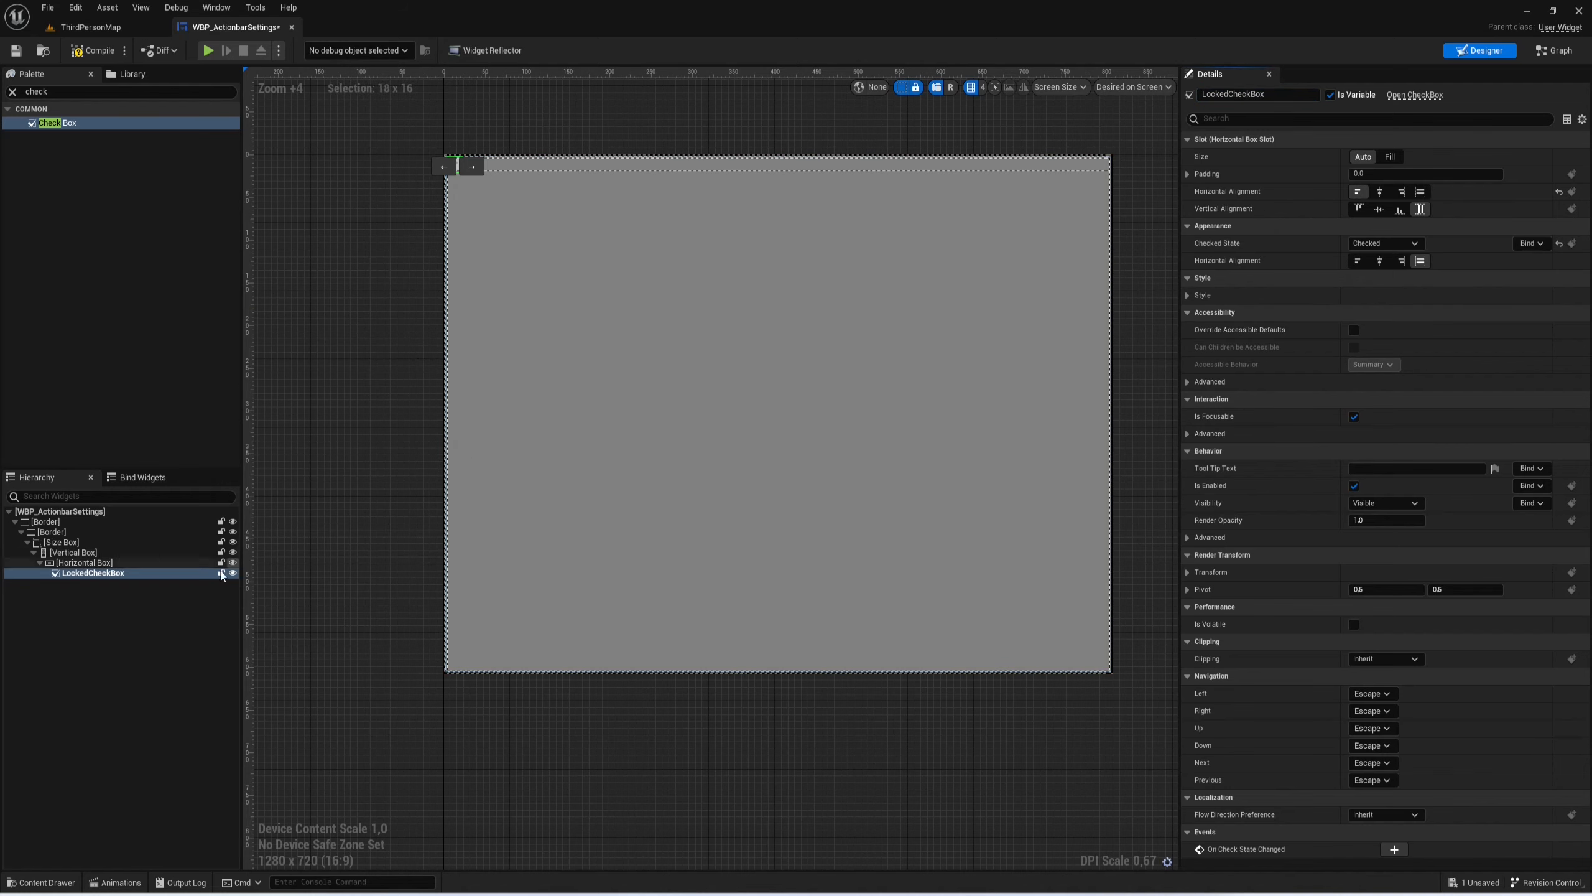
Step: Add a Text widget inside LockedCheckBox
scroll(576, 240, "up", 2)
right_click_drag(584, 248, 736, 367)
left_click(547, 380)
left_click(138, 573)
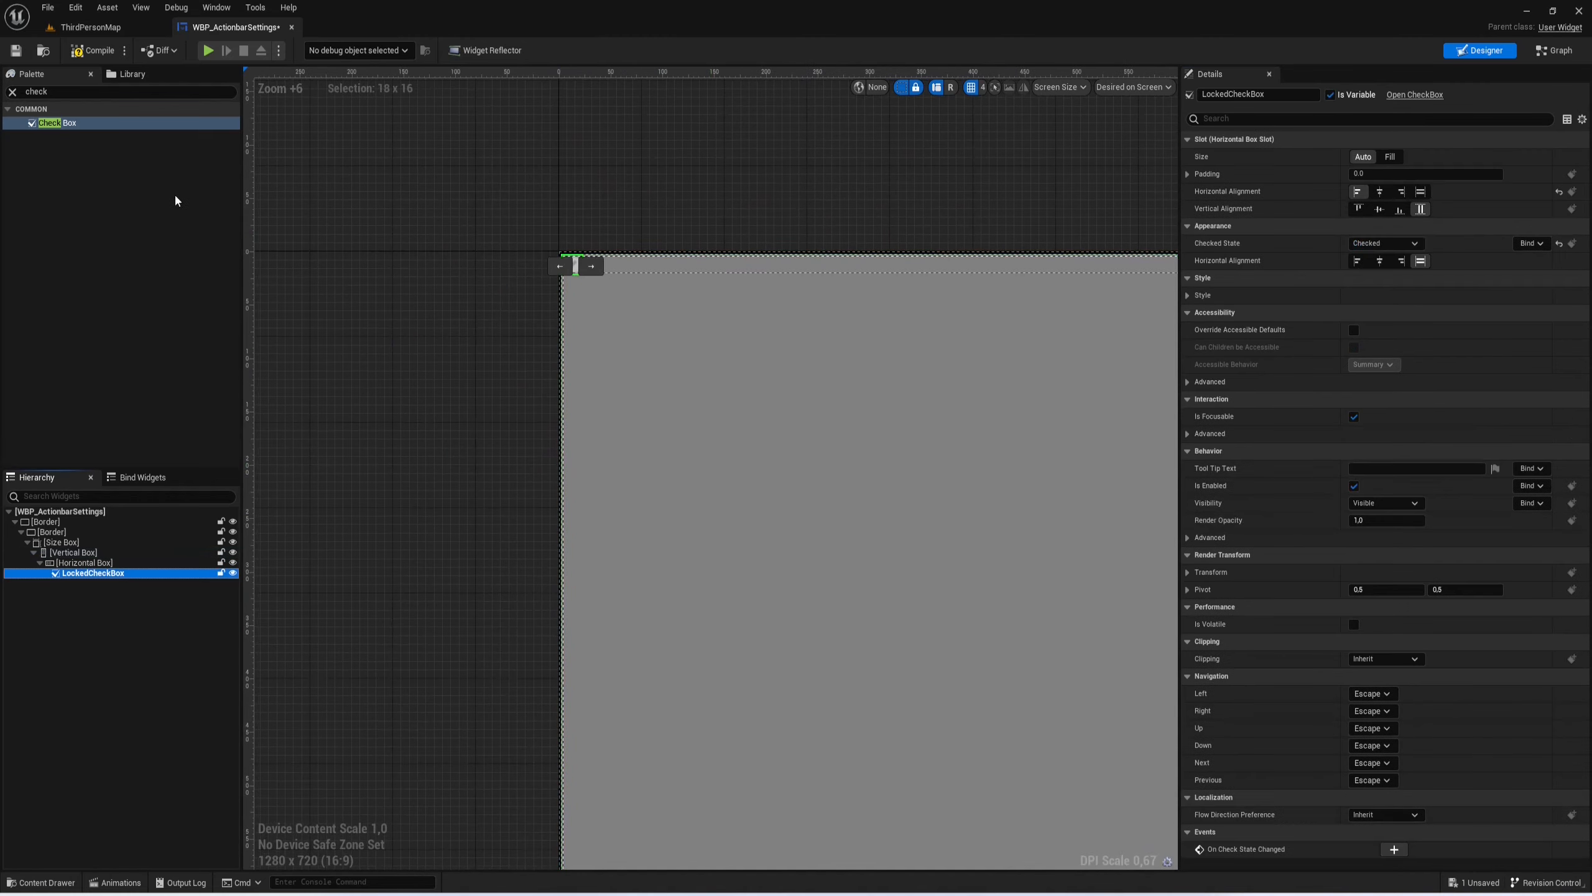
left_click(98, 92)
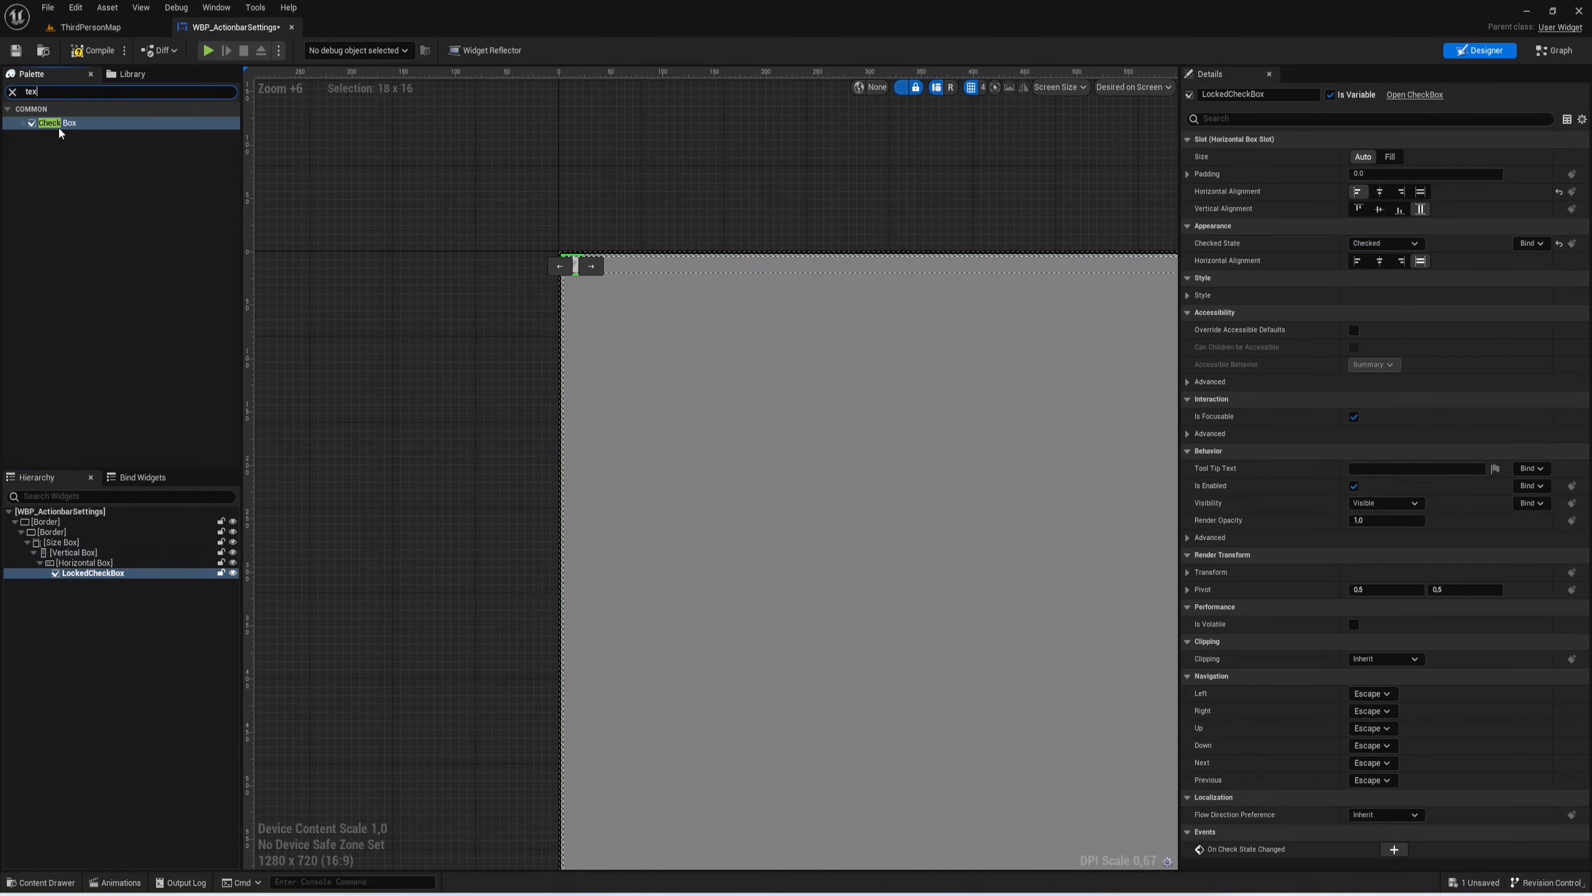
left_click_drag(50, 136, 104, 574)
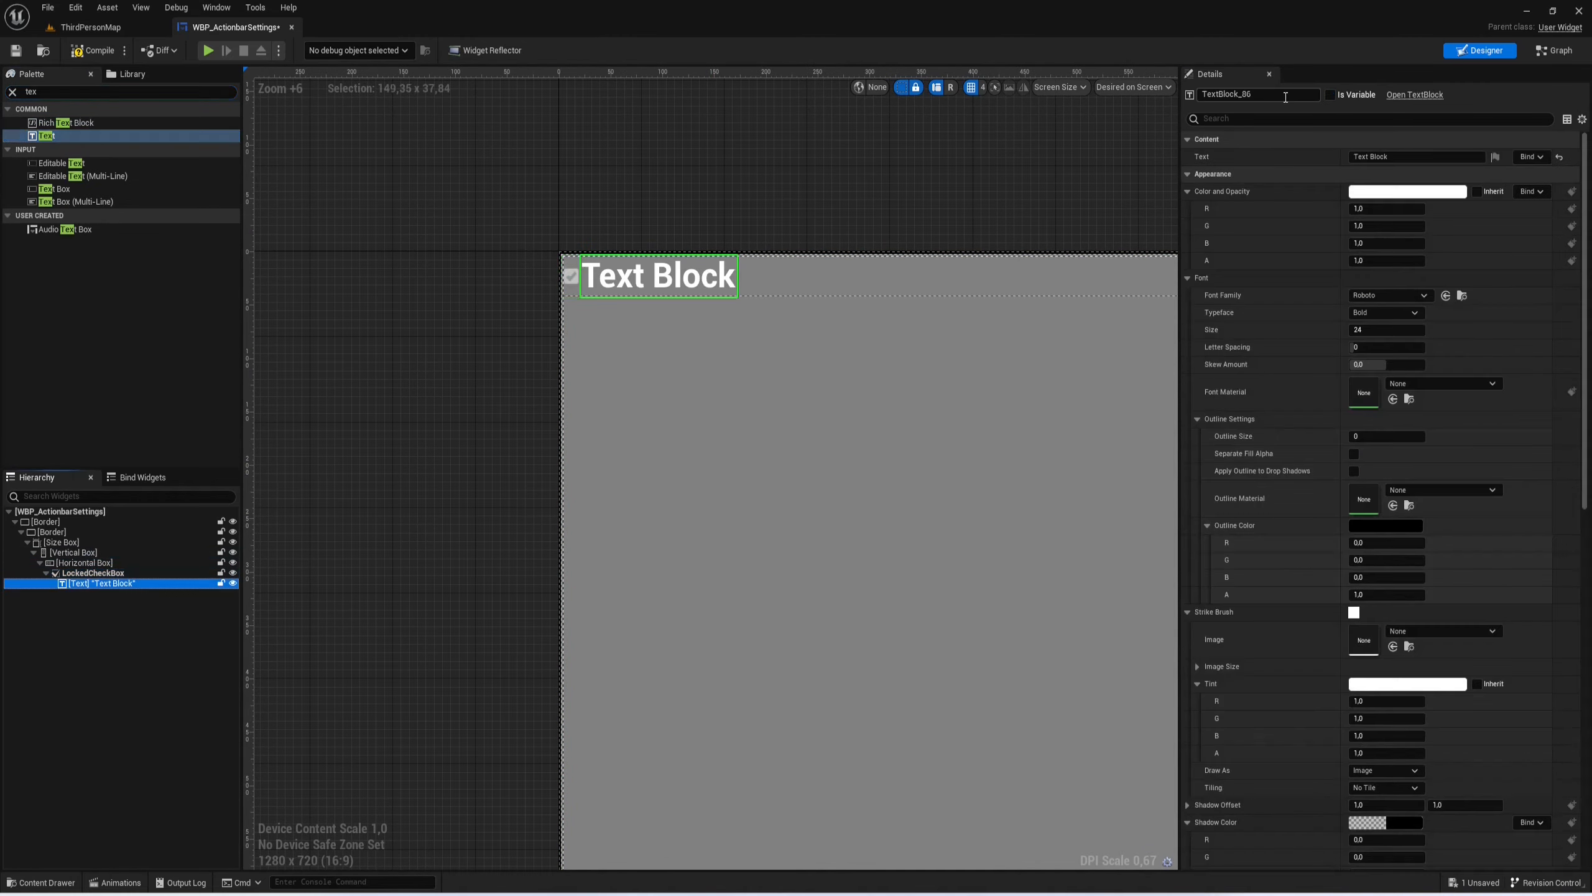
Step: Name the new text widget LockedCHeckBoxText and set its displayed text to Locked
left_click(1285, 97)
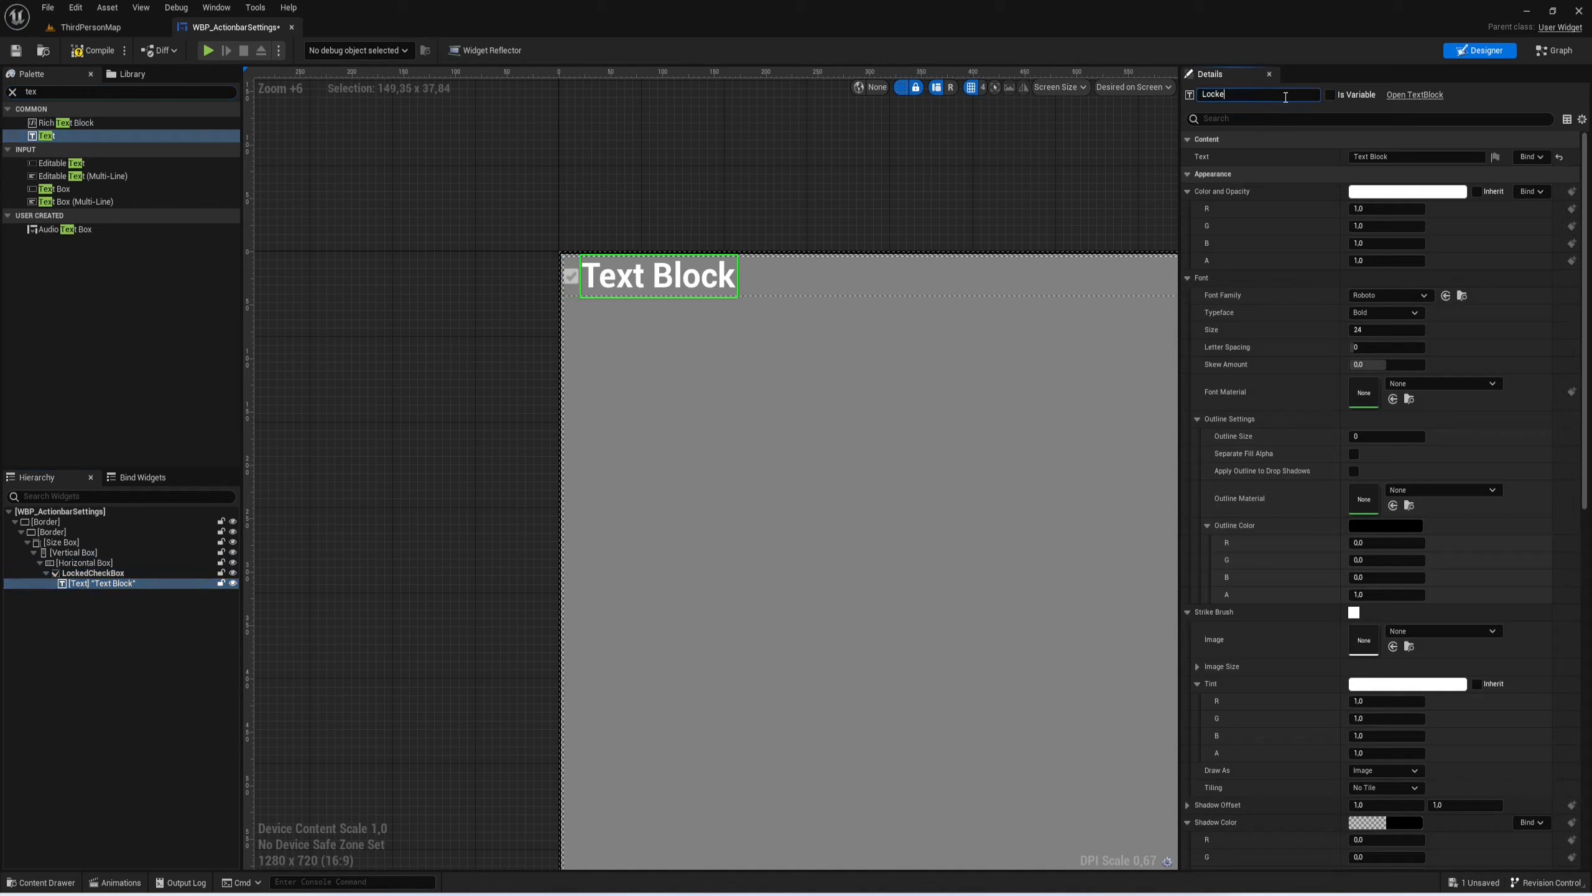
type("LockedCHeckBoxSText")
key("Return")
left_click(1365, 157)
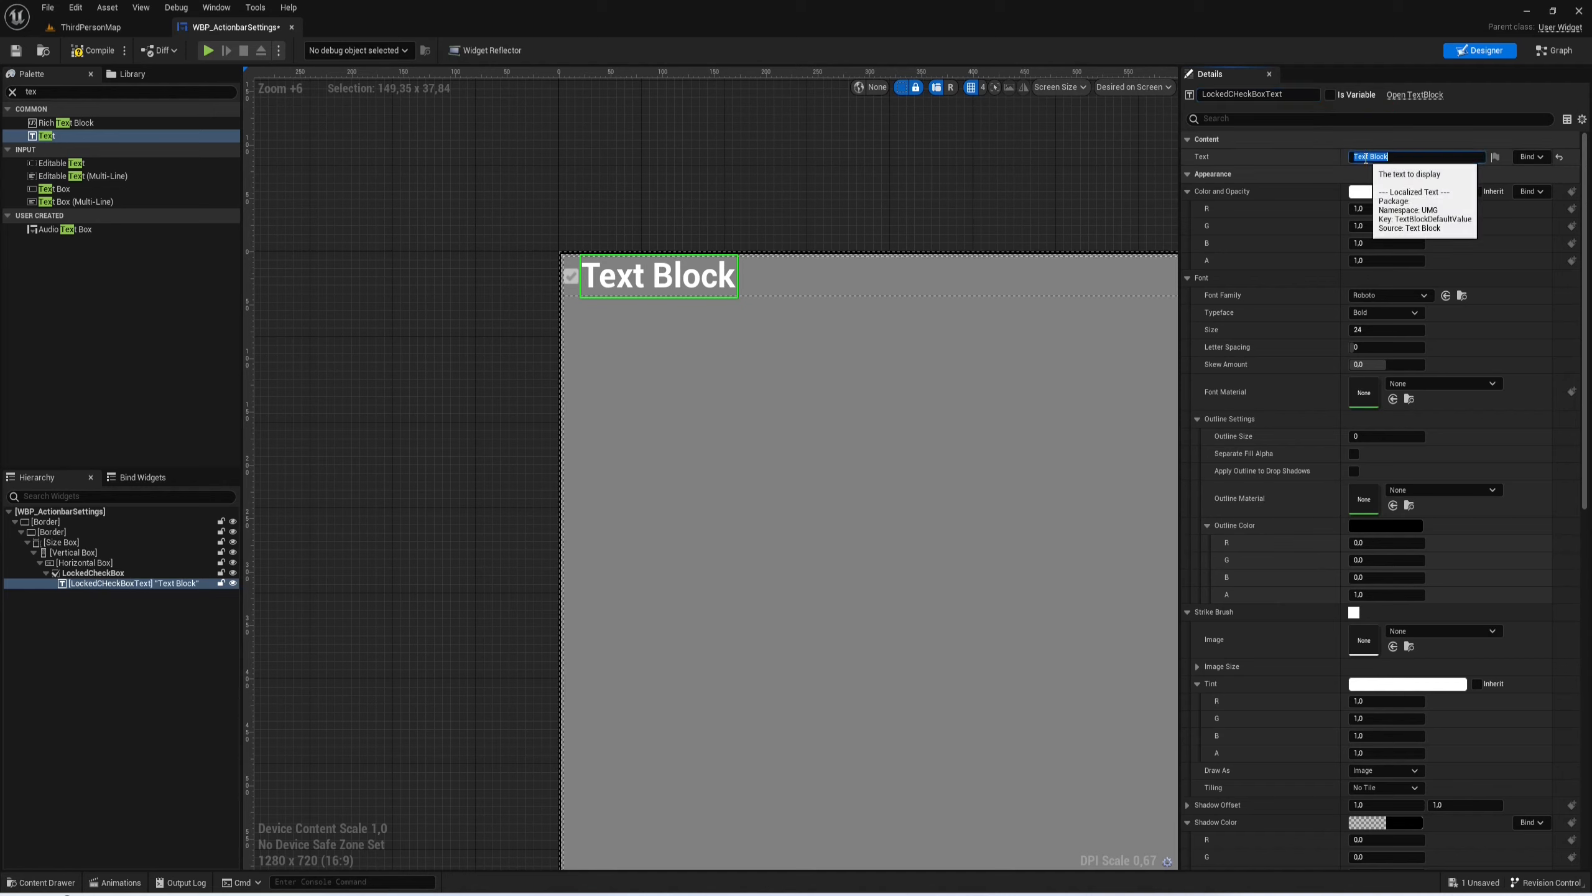
type("Locked")
key("Return")
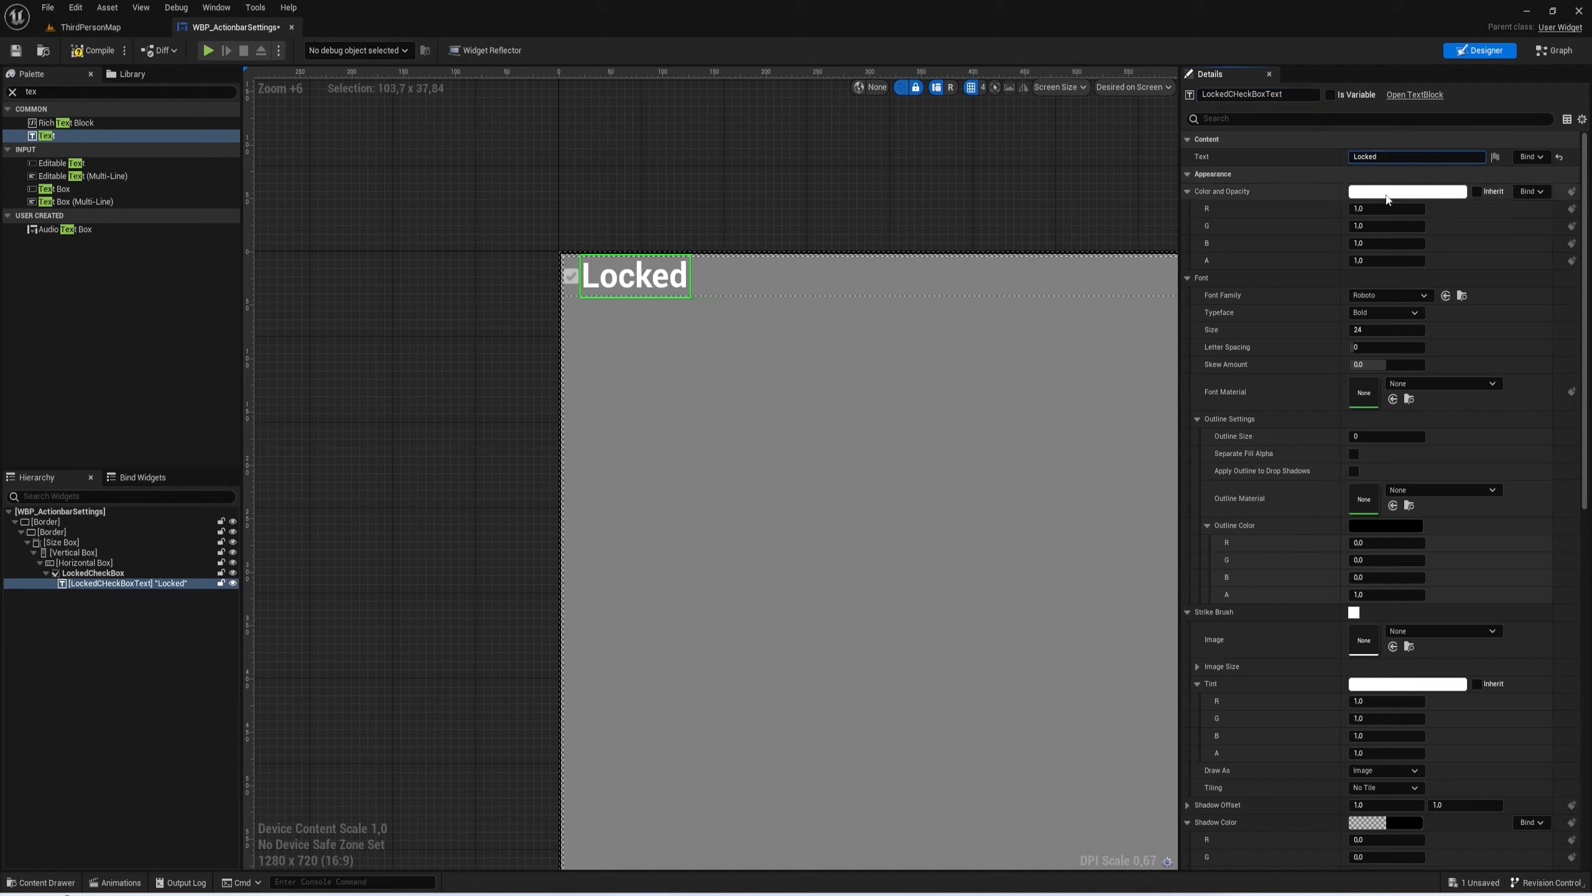
Step: Set the Locked label's font to the Regular typeface at size 18
left_click(1383, 311)
left_click(1395, 389)
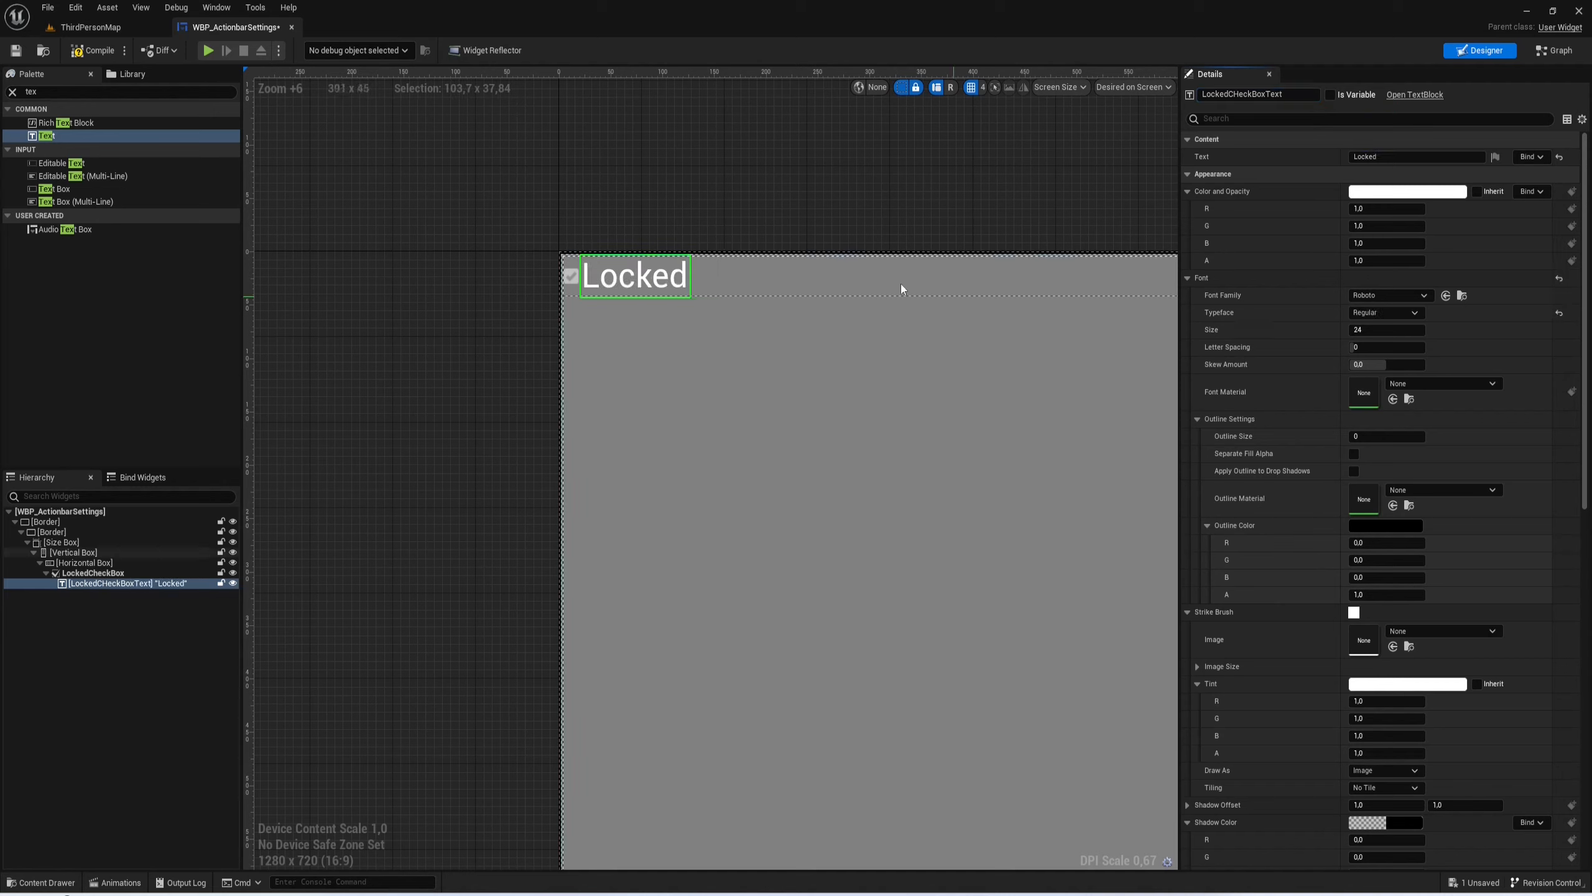
scroll(650, 293, "up", 6)
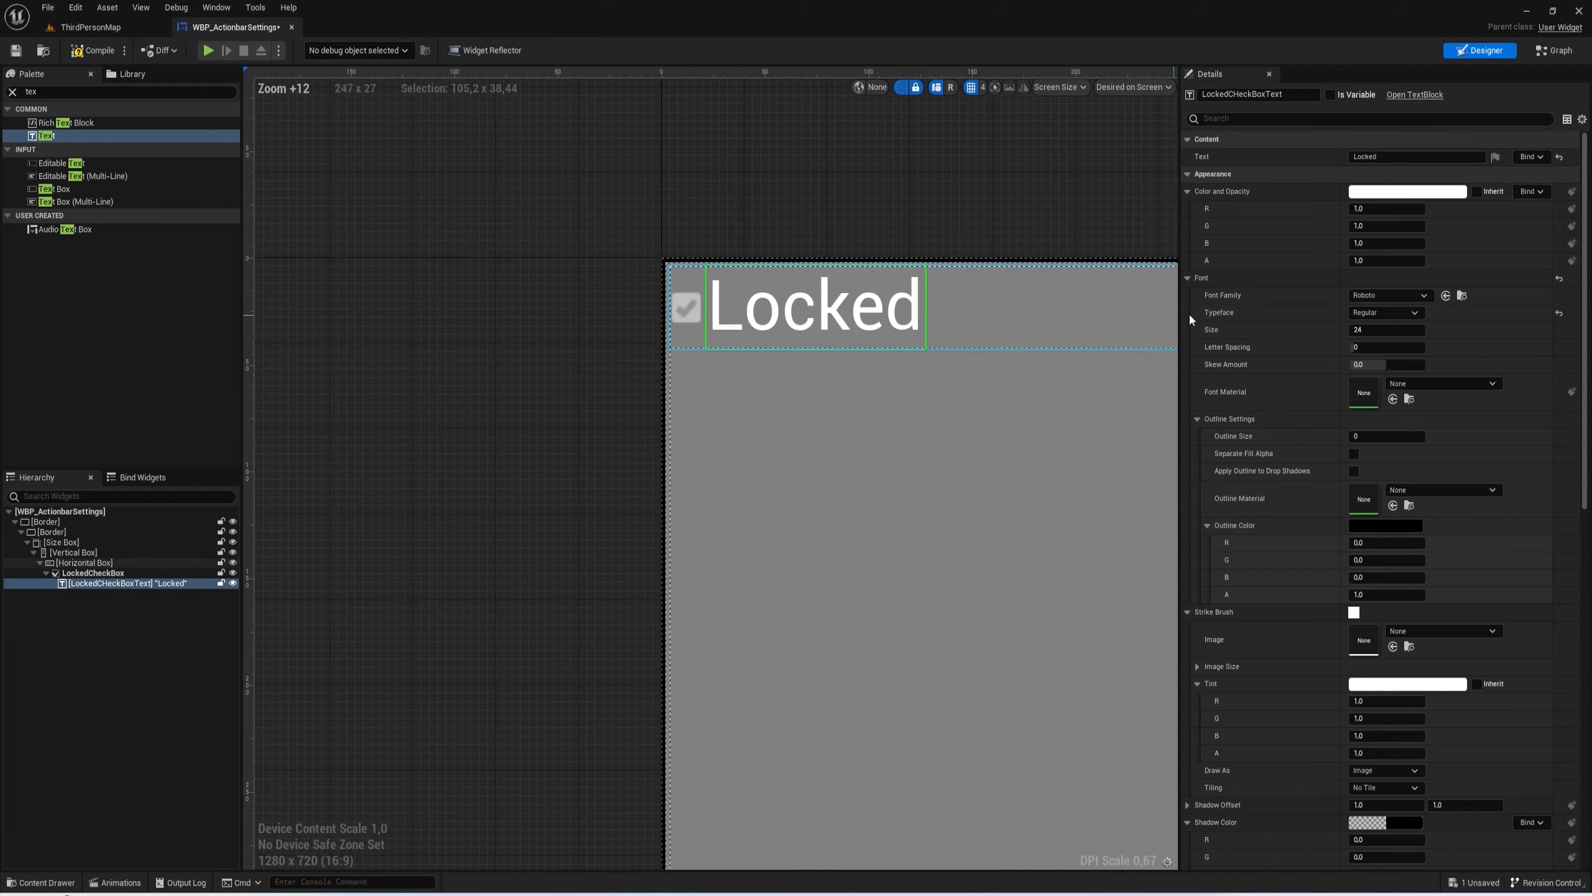
left_click(1377, 328)
type("1")
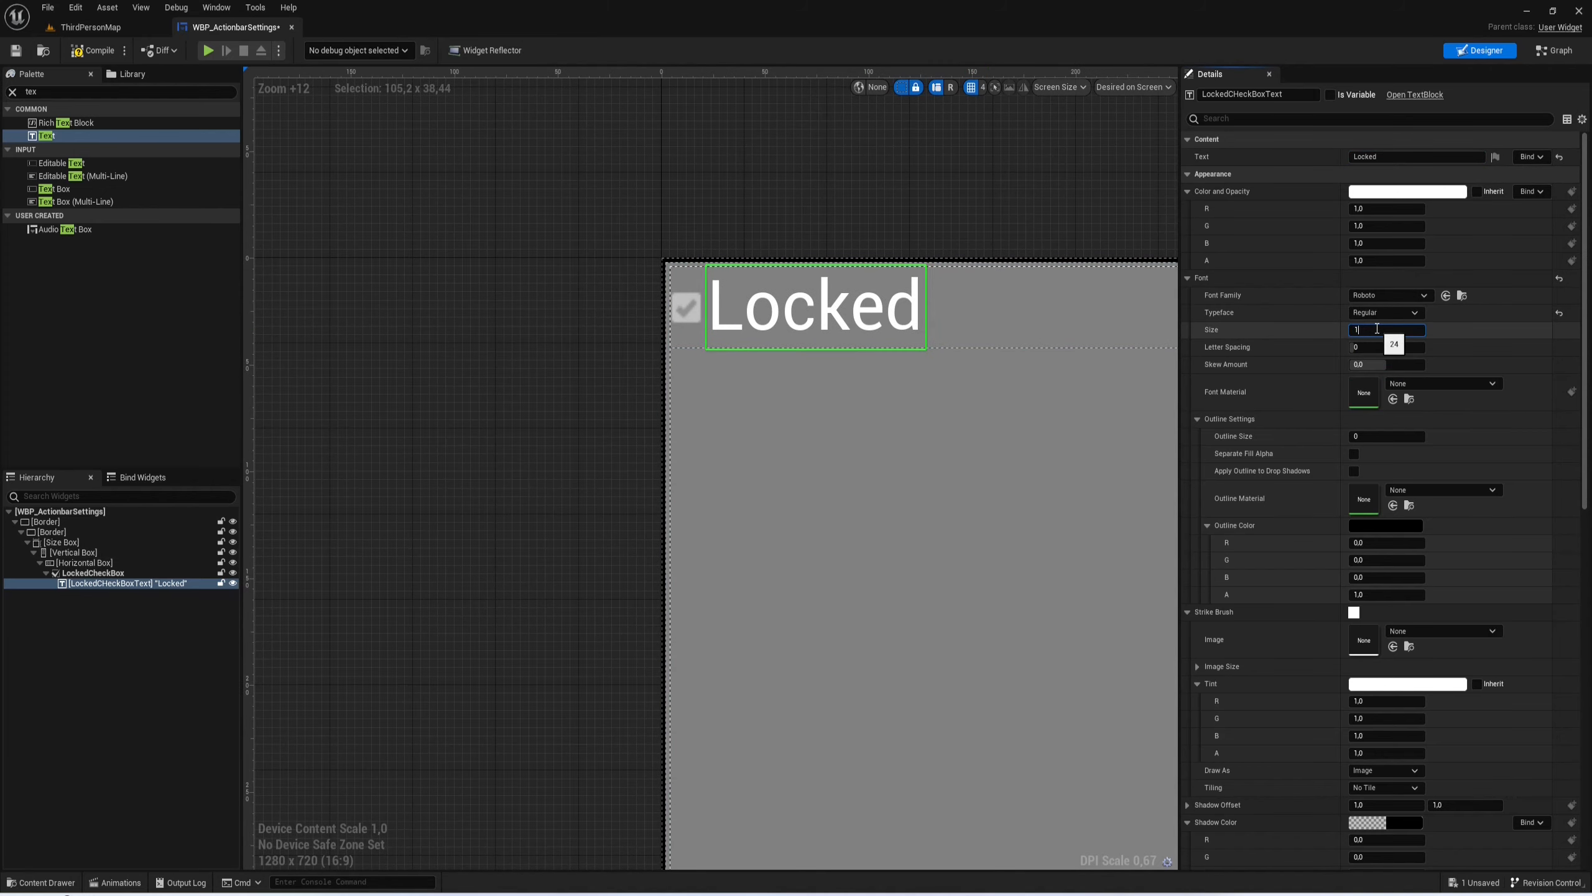
type("8")
key("Return")
scroll(892, 314, "down", 8)
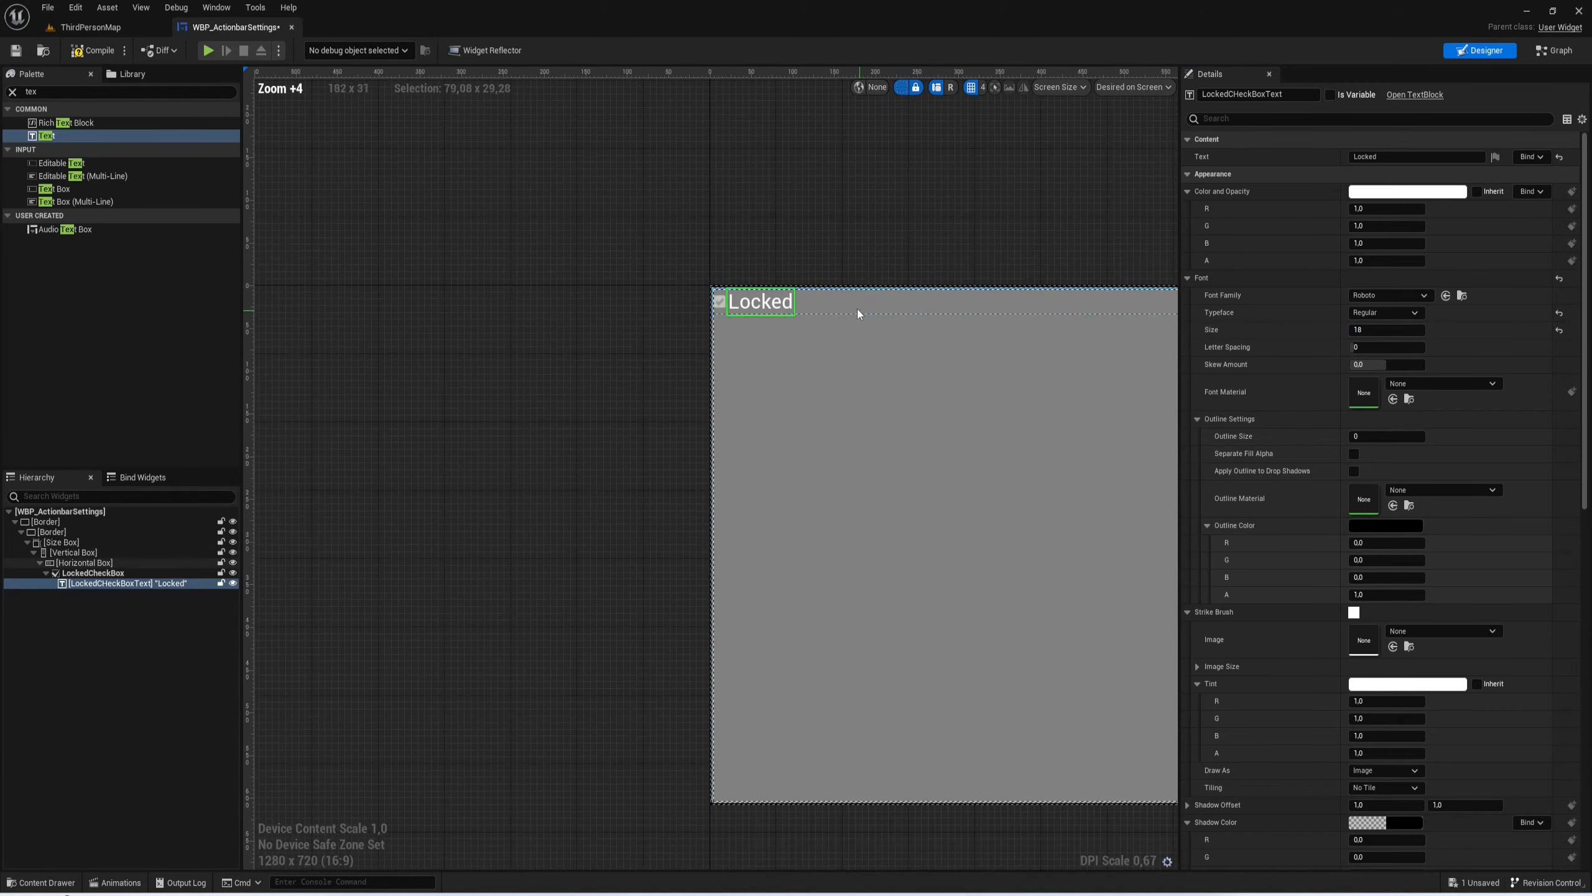
left_click(978, 358)
right_click_drag(707, 223, 586, 246)
scroll(586, 246, "down", 2)
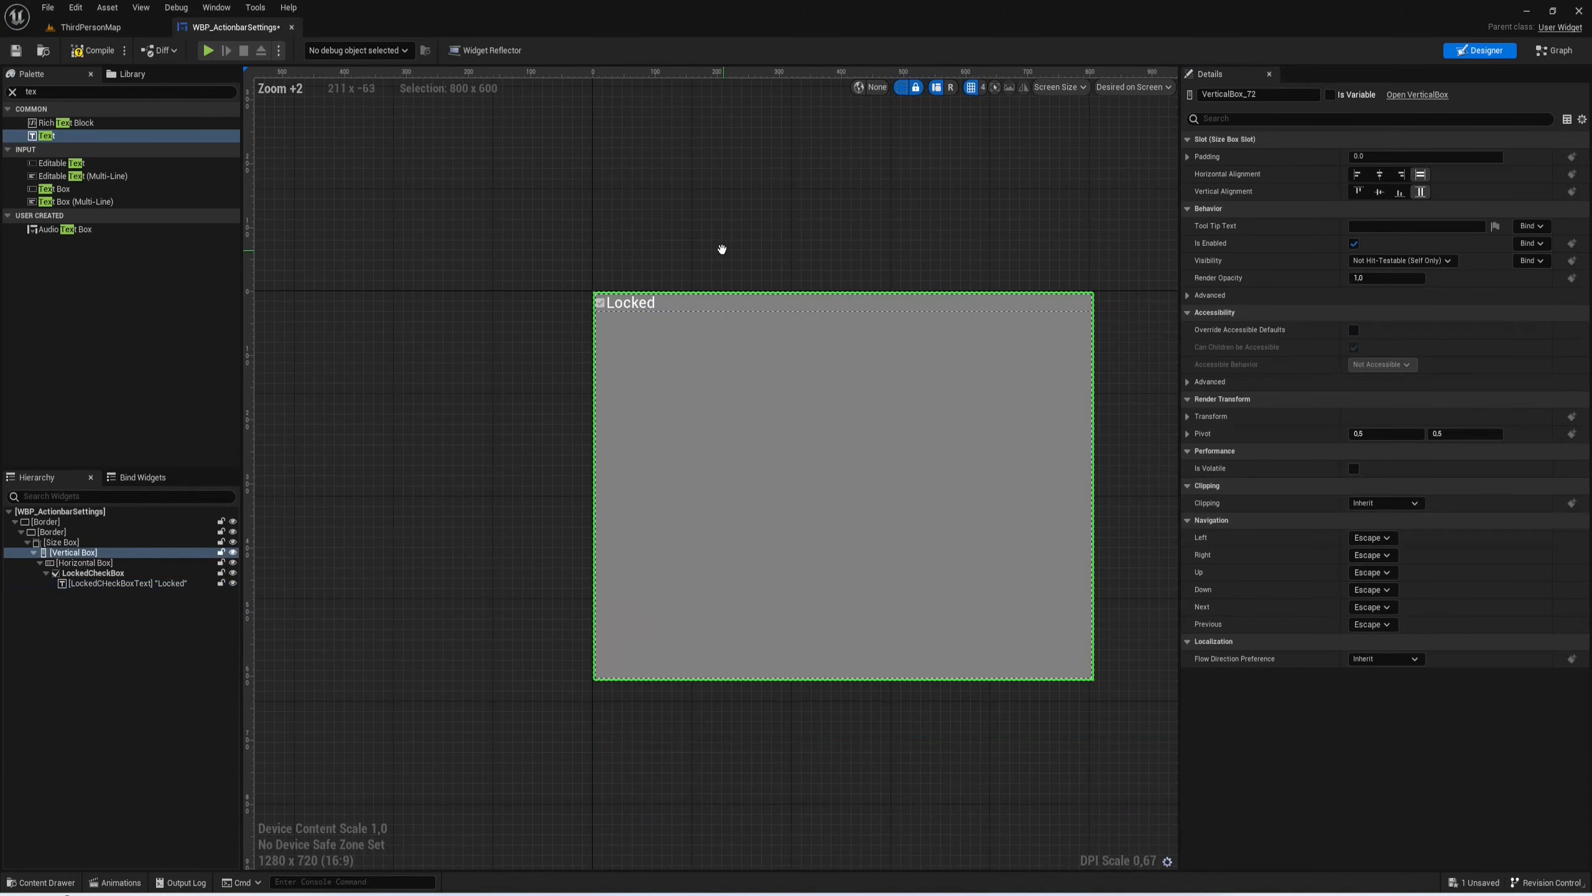
scroll(661, 280, "up", 5)
left_click(533, 332)
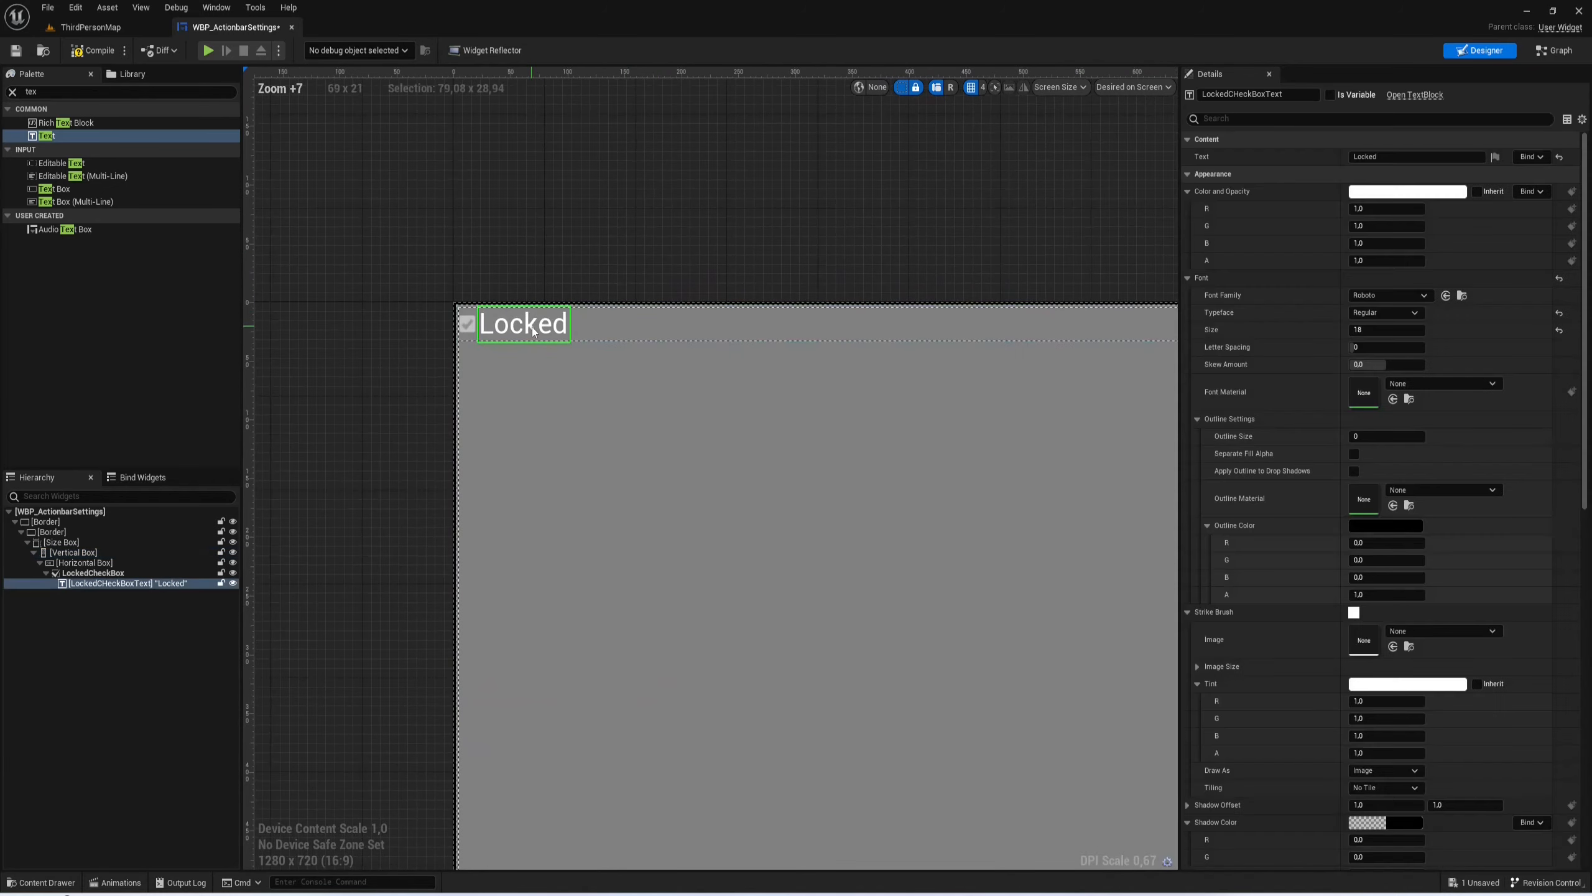
left_click(182, 646)
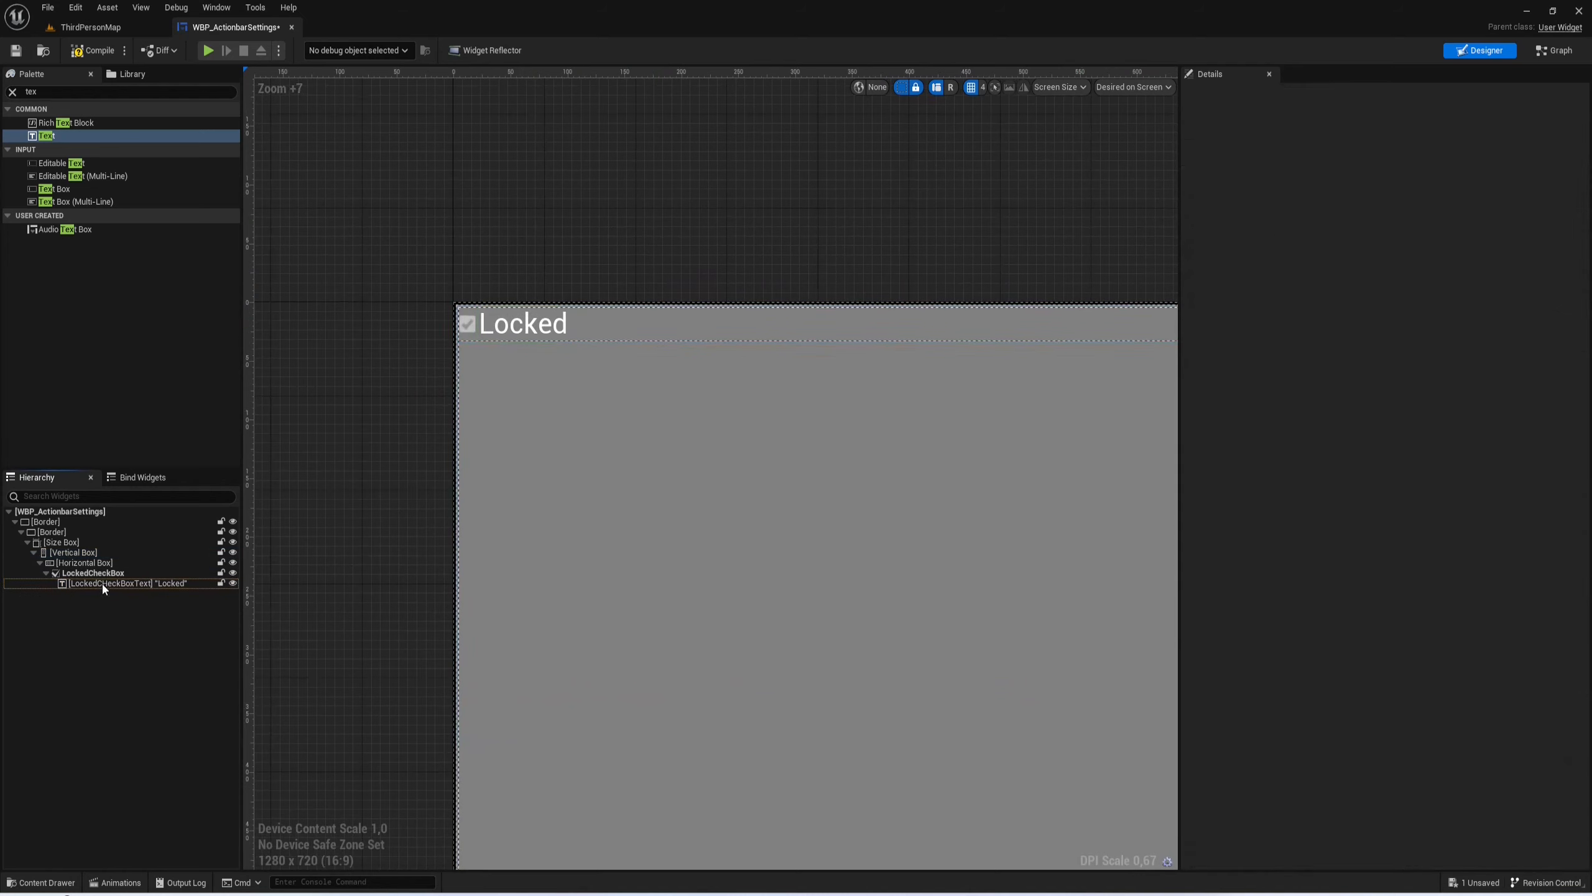
Step: Copy the outer Border hierarchy into the Horizontal Box and delete the copied Size Box with everything inside it
left_click(48, 523)
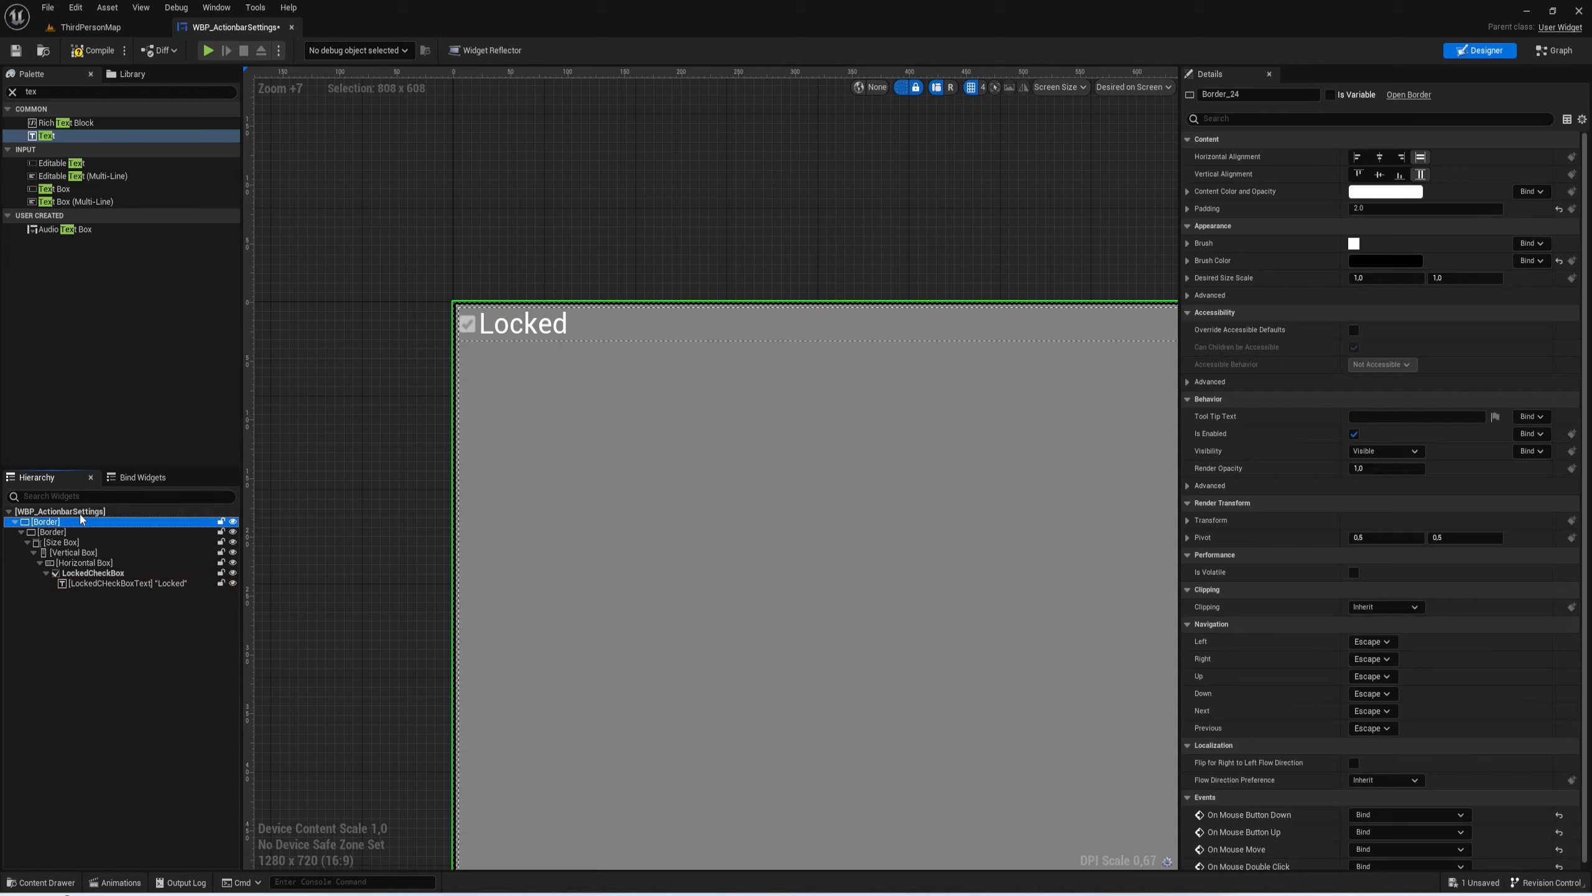
left_click(77, 563)
key("ctrl+v")
left_click(93, 614)
left_click(144, 655, "shift")
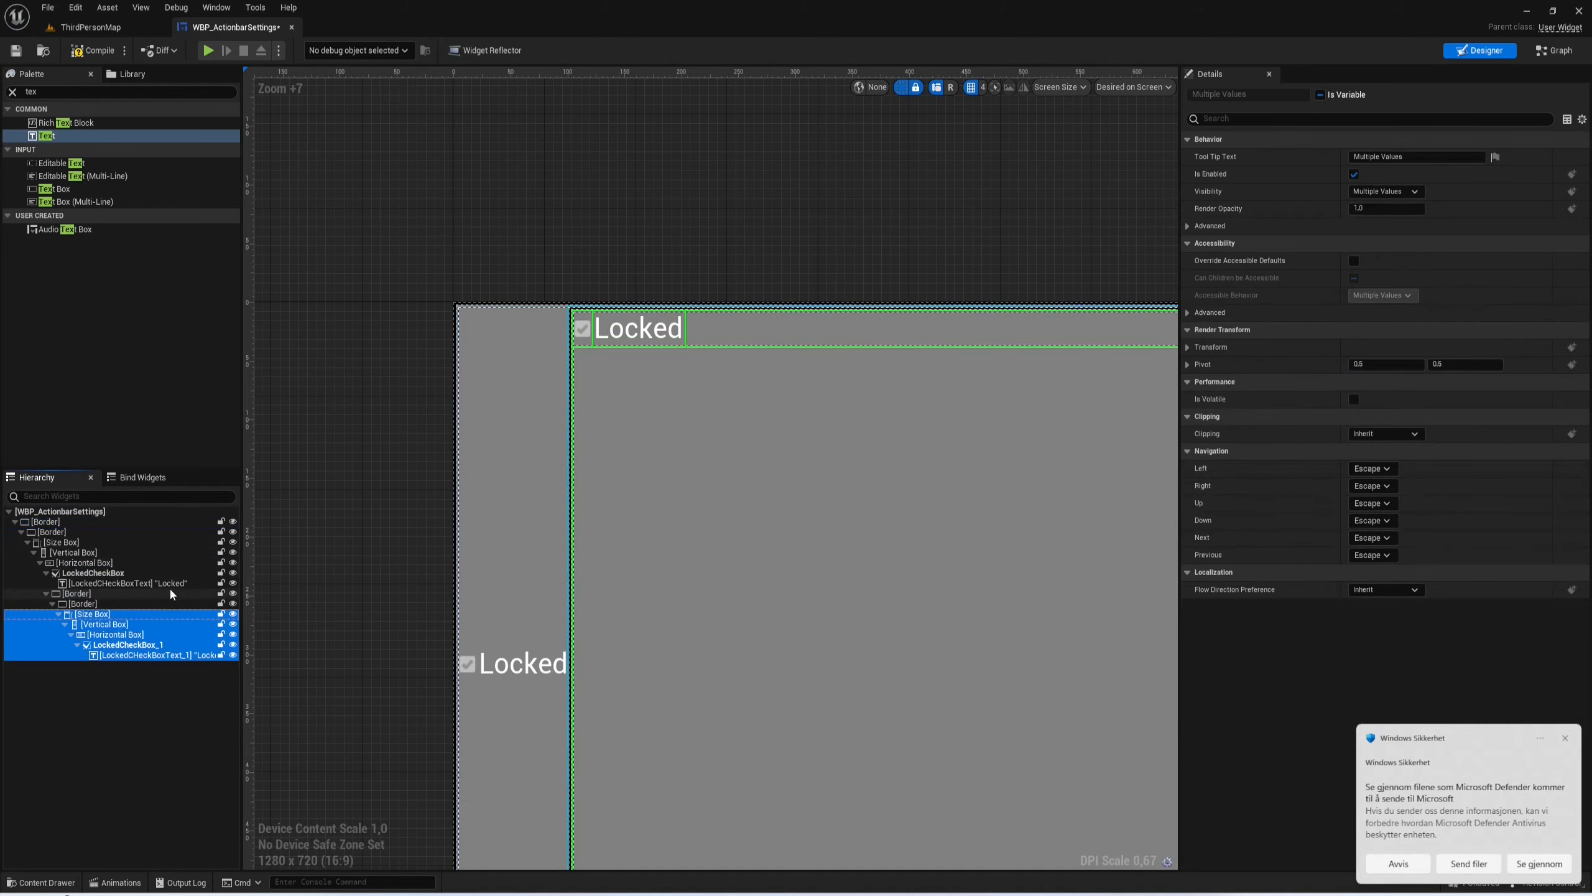
key("Delete")
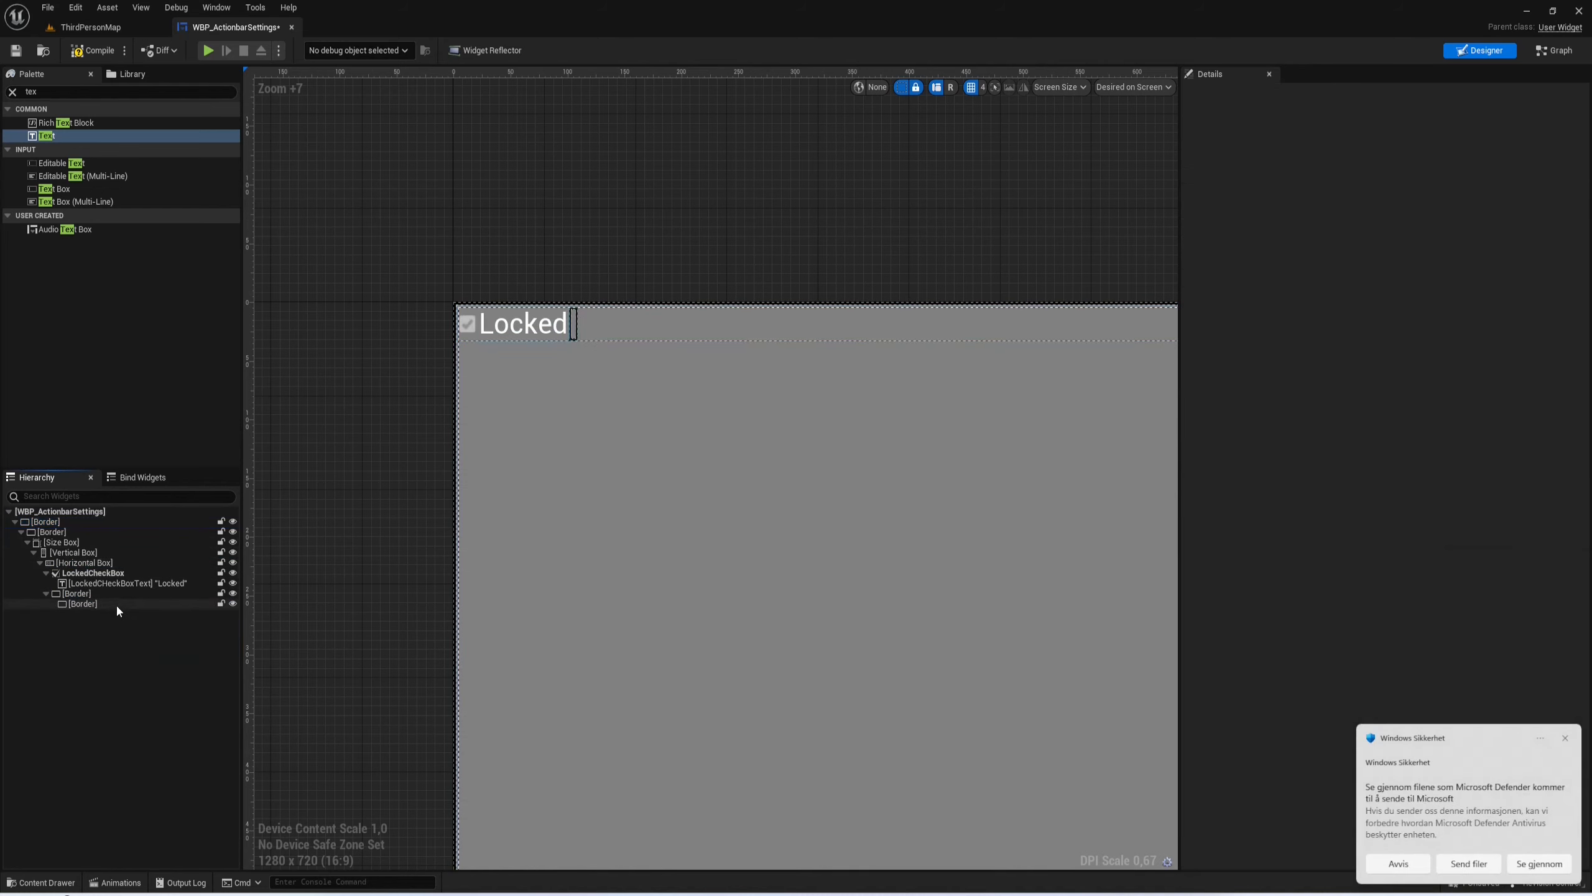
Step: Change the brush color of the copied outer Border in the Horizontal Box from black to a mid grey
left_click(115, 603)
left_click(95, 594)
scroll(536, 326, "up", 10)
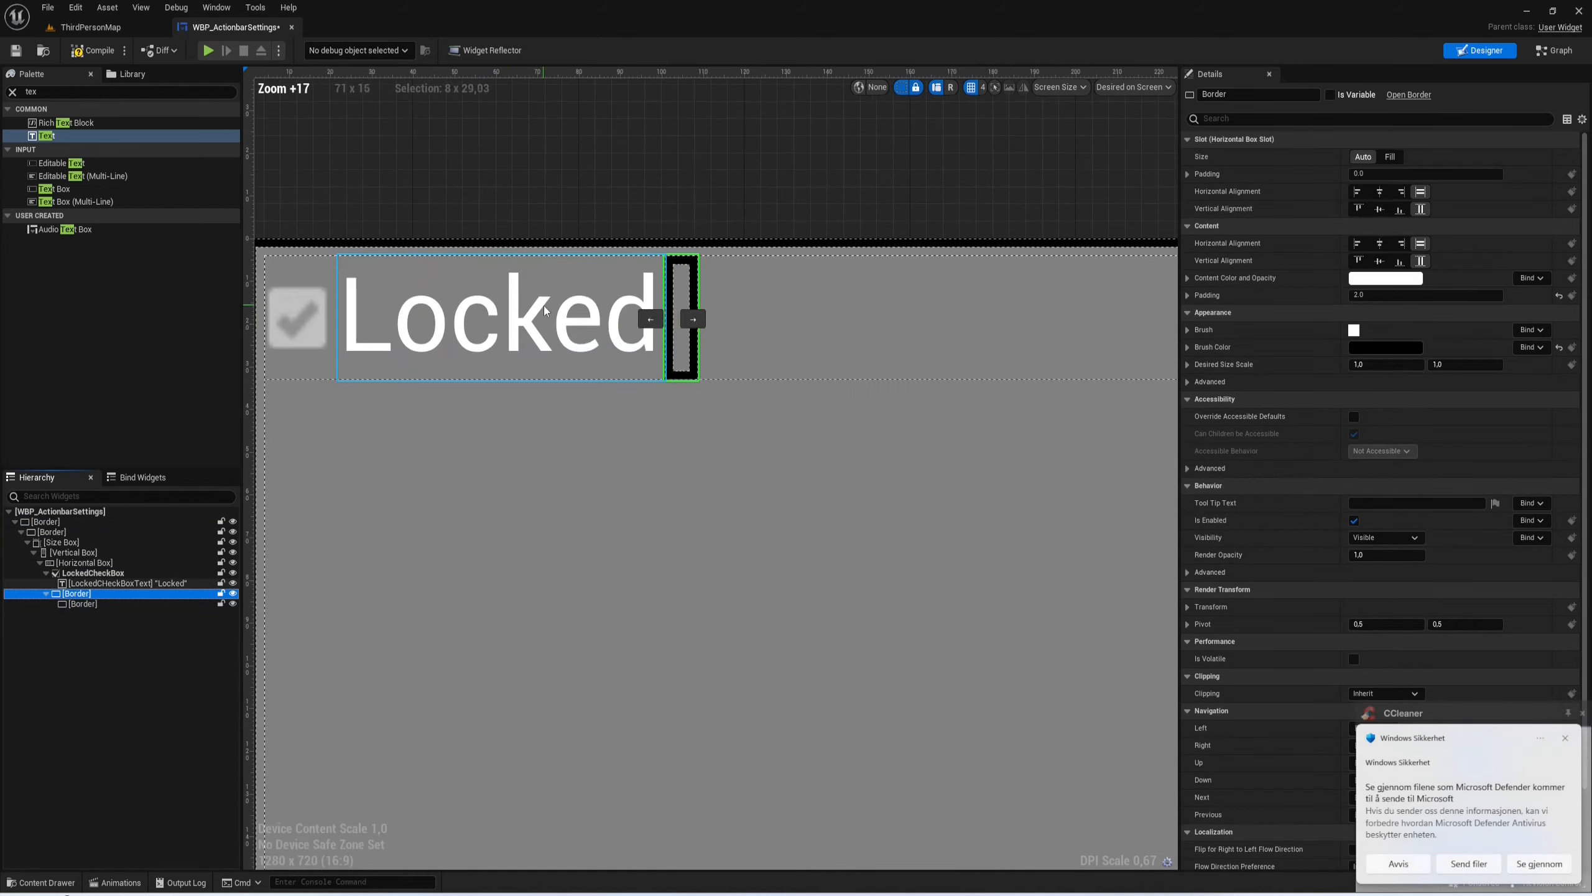
left_click(99, 605)
left_click(103, 595)
left_click(1385, 347)
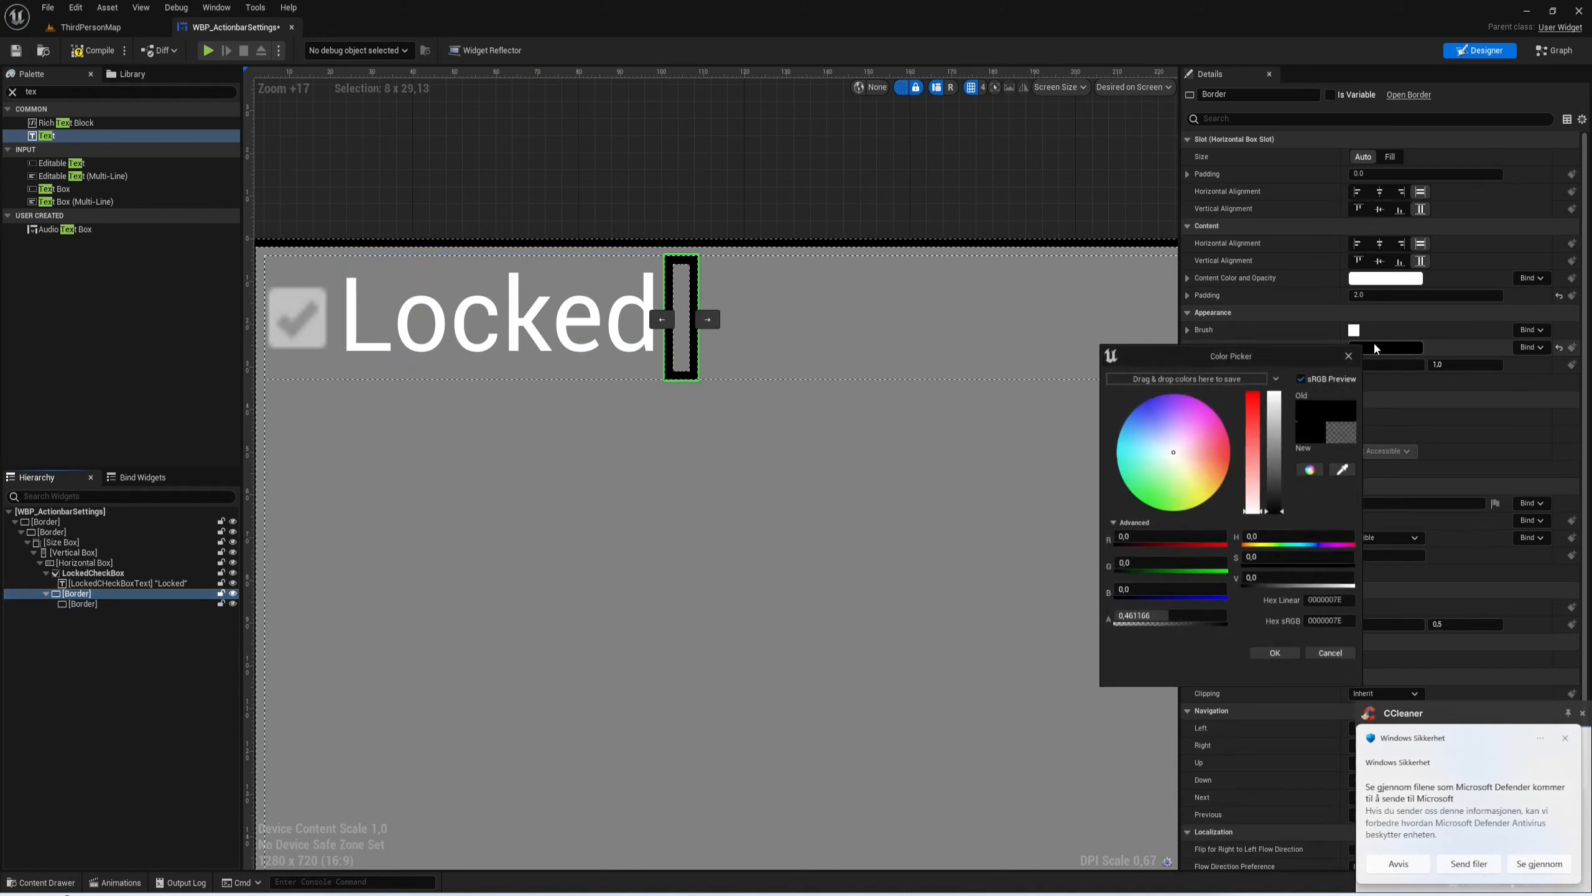
left_click(1283, 480)
left_click_drag(1283, 478, 1289, 500)
left_click(1283, 665)
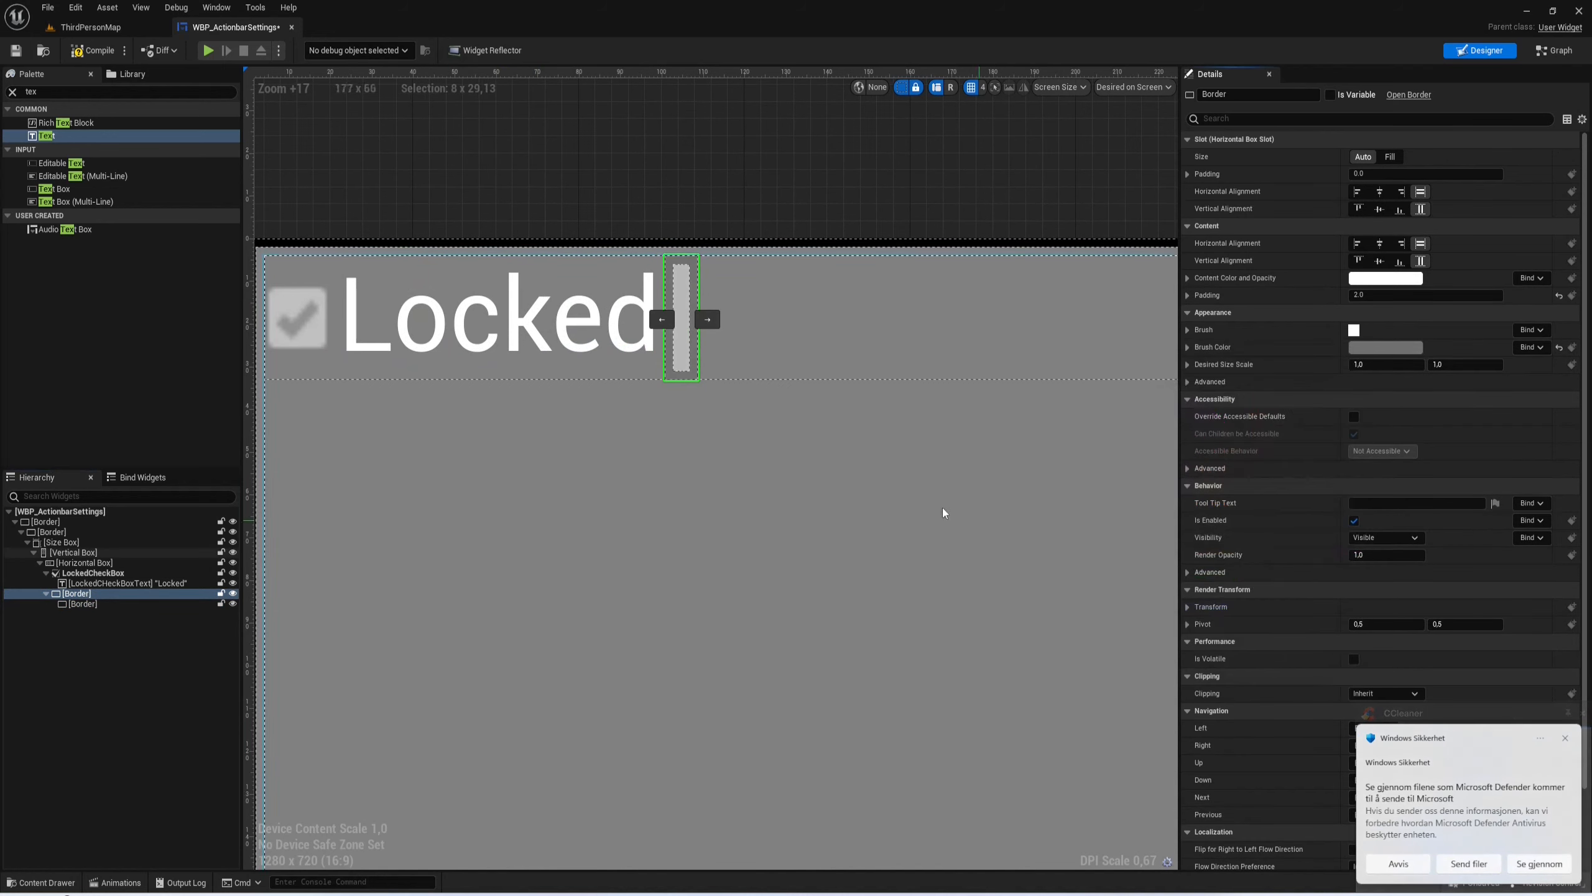
Step: Tint the copied inner Border's brush color a greyish pink, with saturation about 0.22 and value about 0.58
scroll(911, 467, "down", 1)
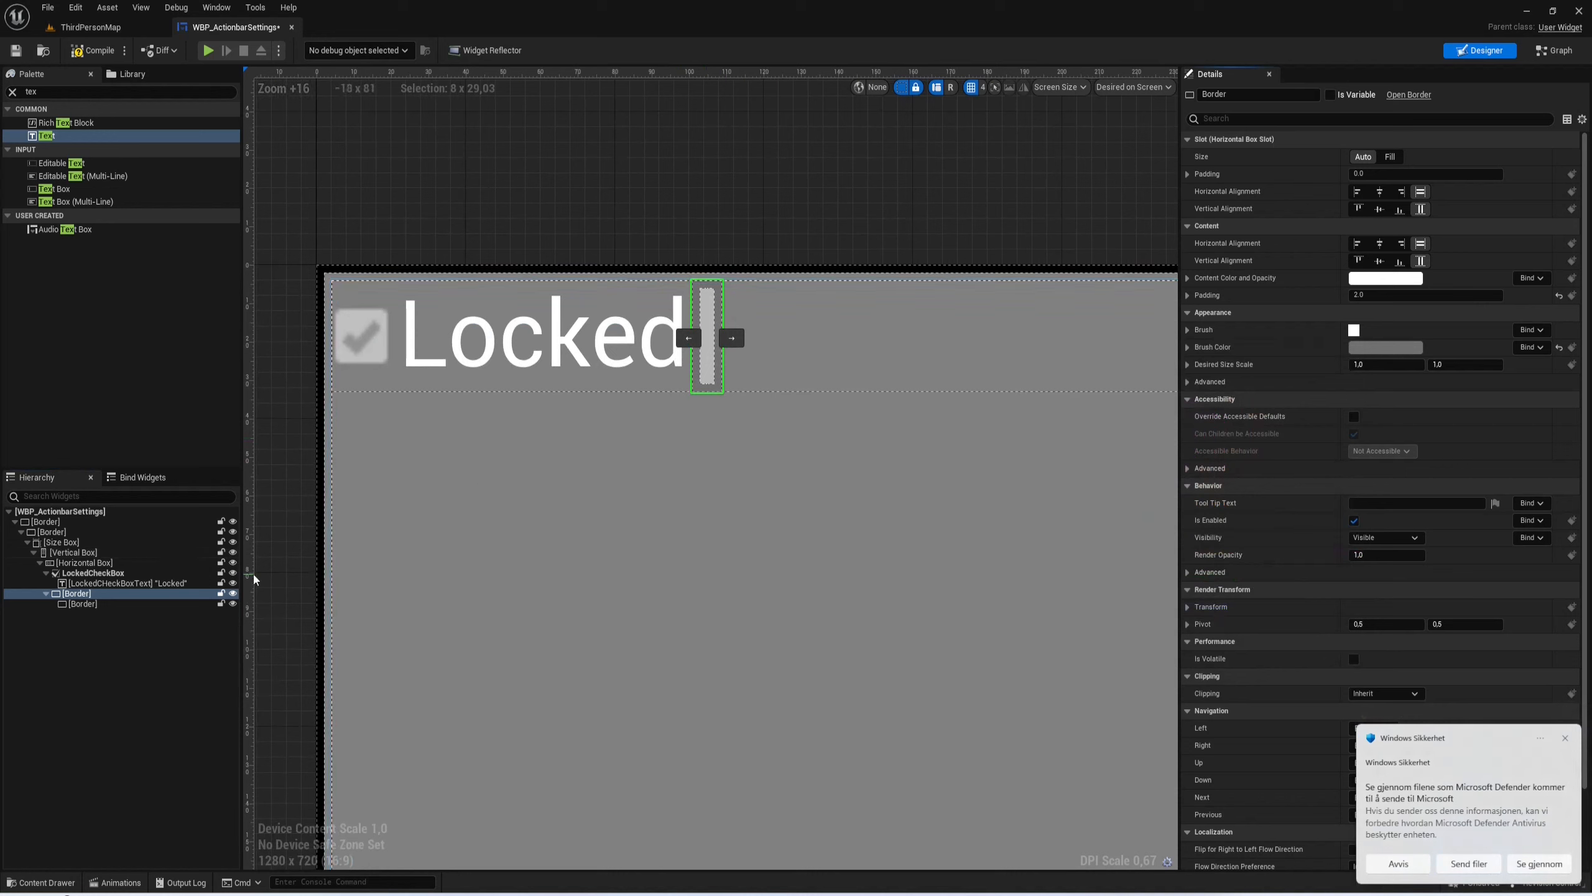
left_click(154, 604)
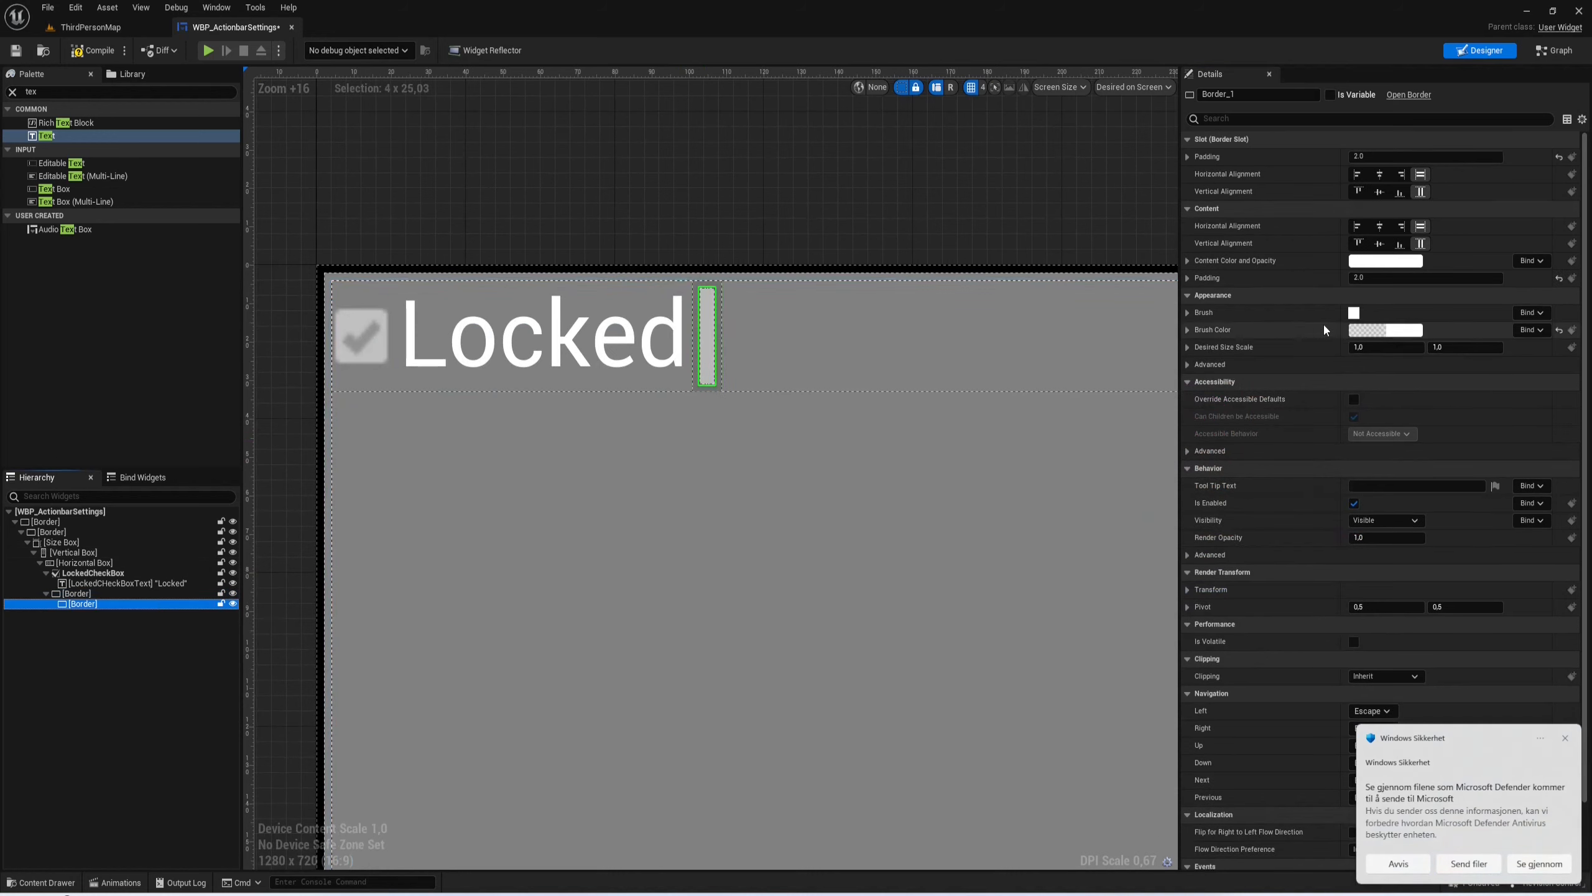
left_click(1385, 330)
mouse_move(1267, 415)
left_mouse_down()
mouse_move(1278, 508)
mouse_move(1278, 439)
left_mouse_up()
left_click_drag(1250, 509, 1250, 483)
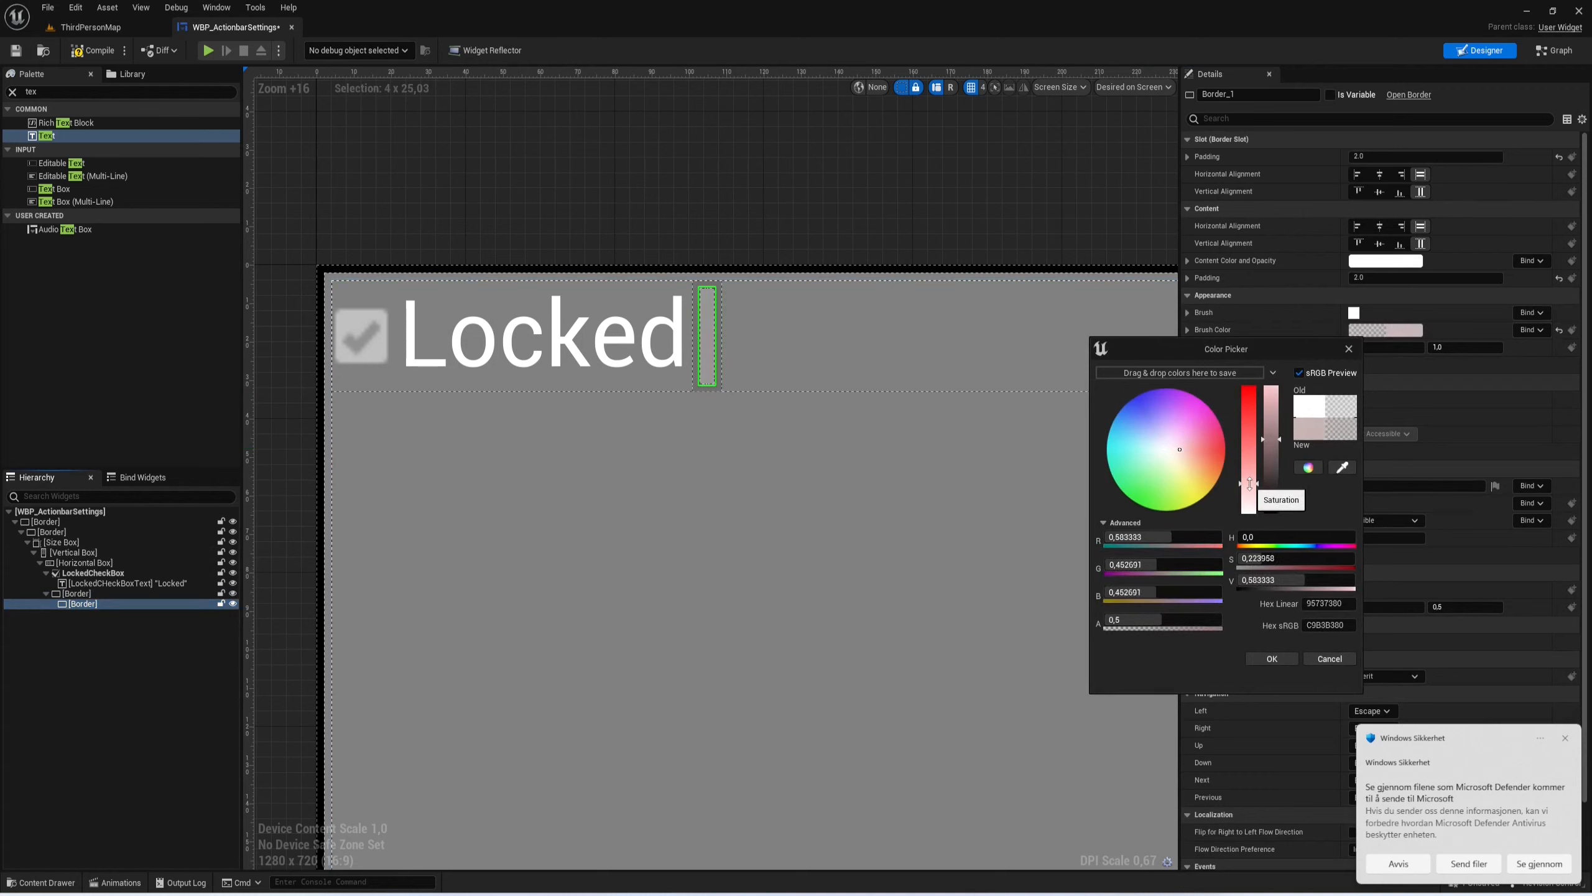
left_click(1271, 658)
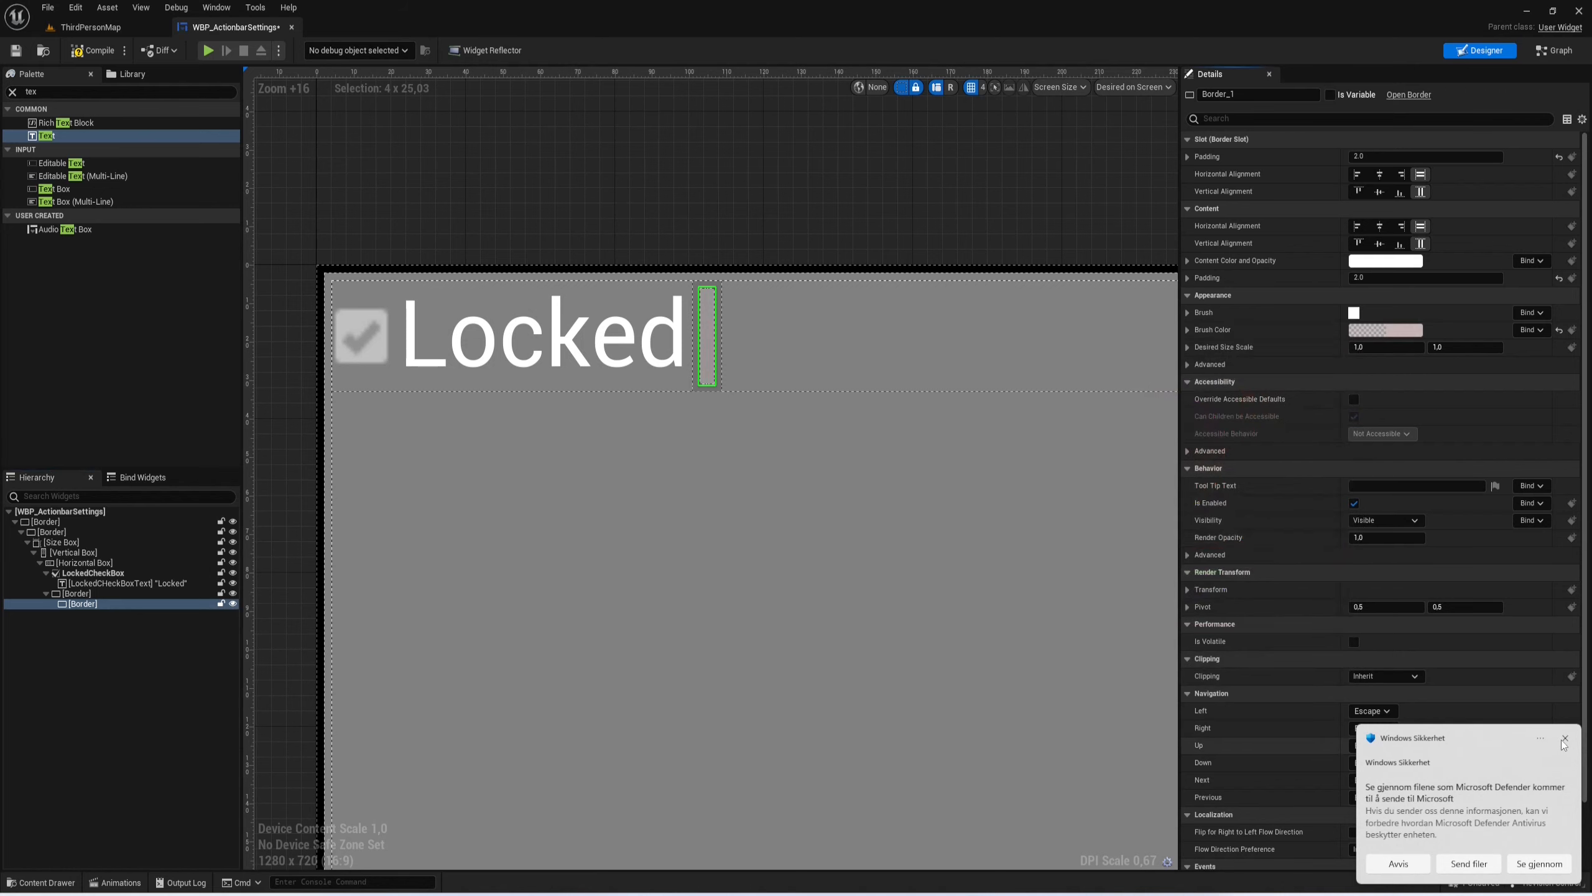
Step: Copy the LockedCHeckBoxText label into the copied inner Border beside the check box
left_click(664, 326)
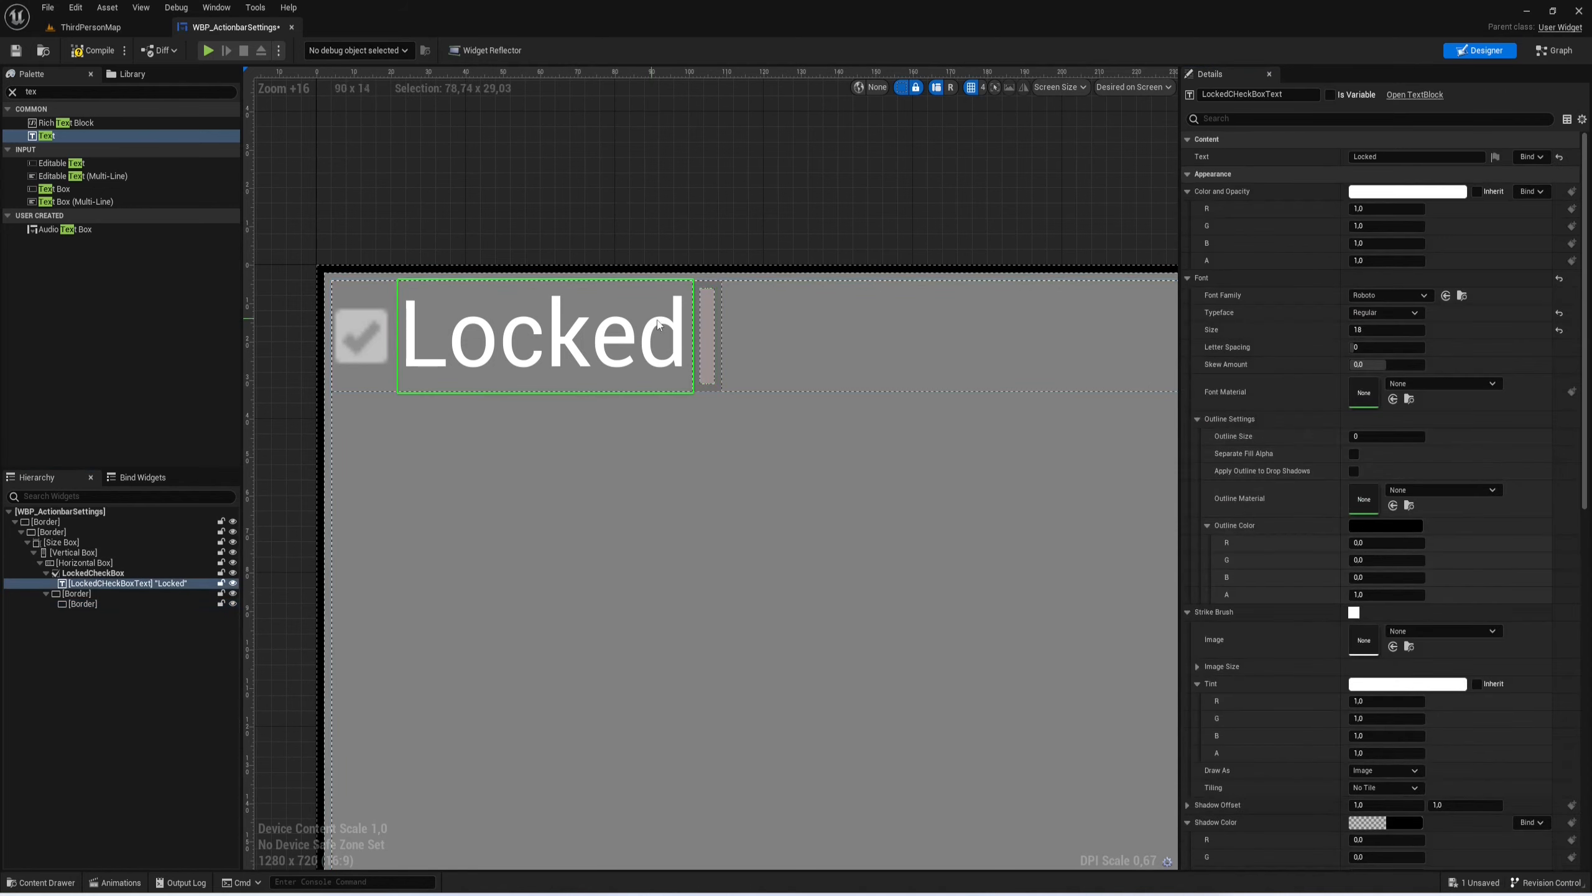
left_click(707, 329)
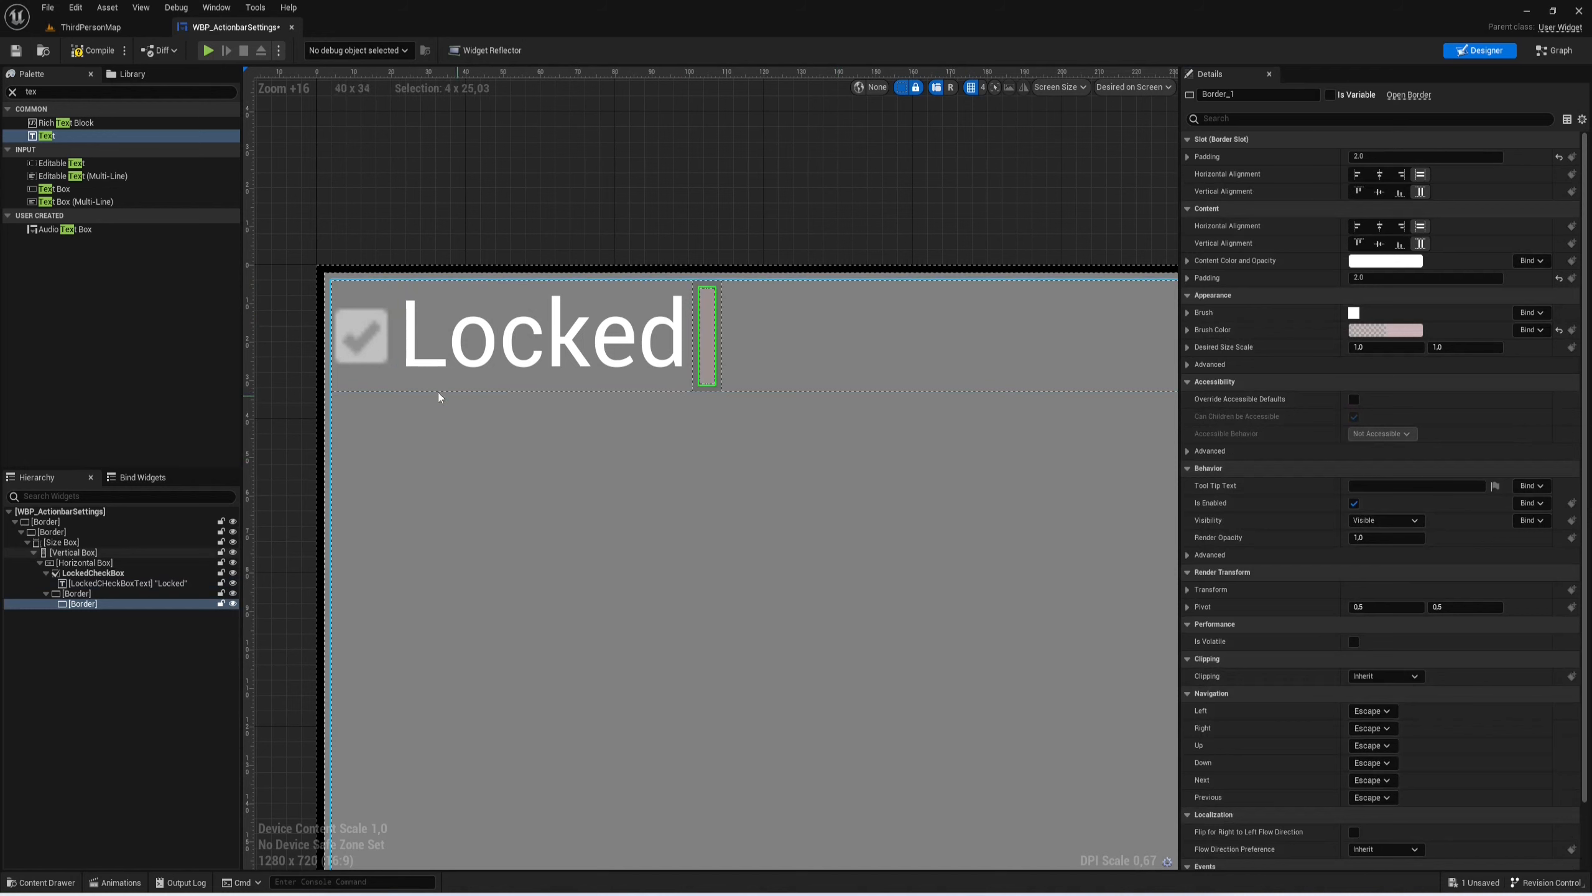
left_click(150, 583)
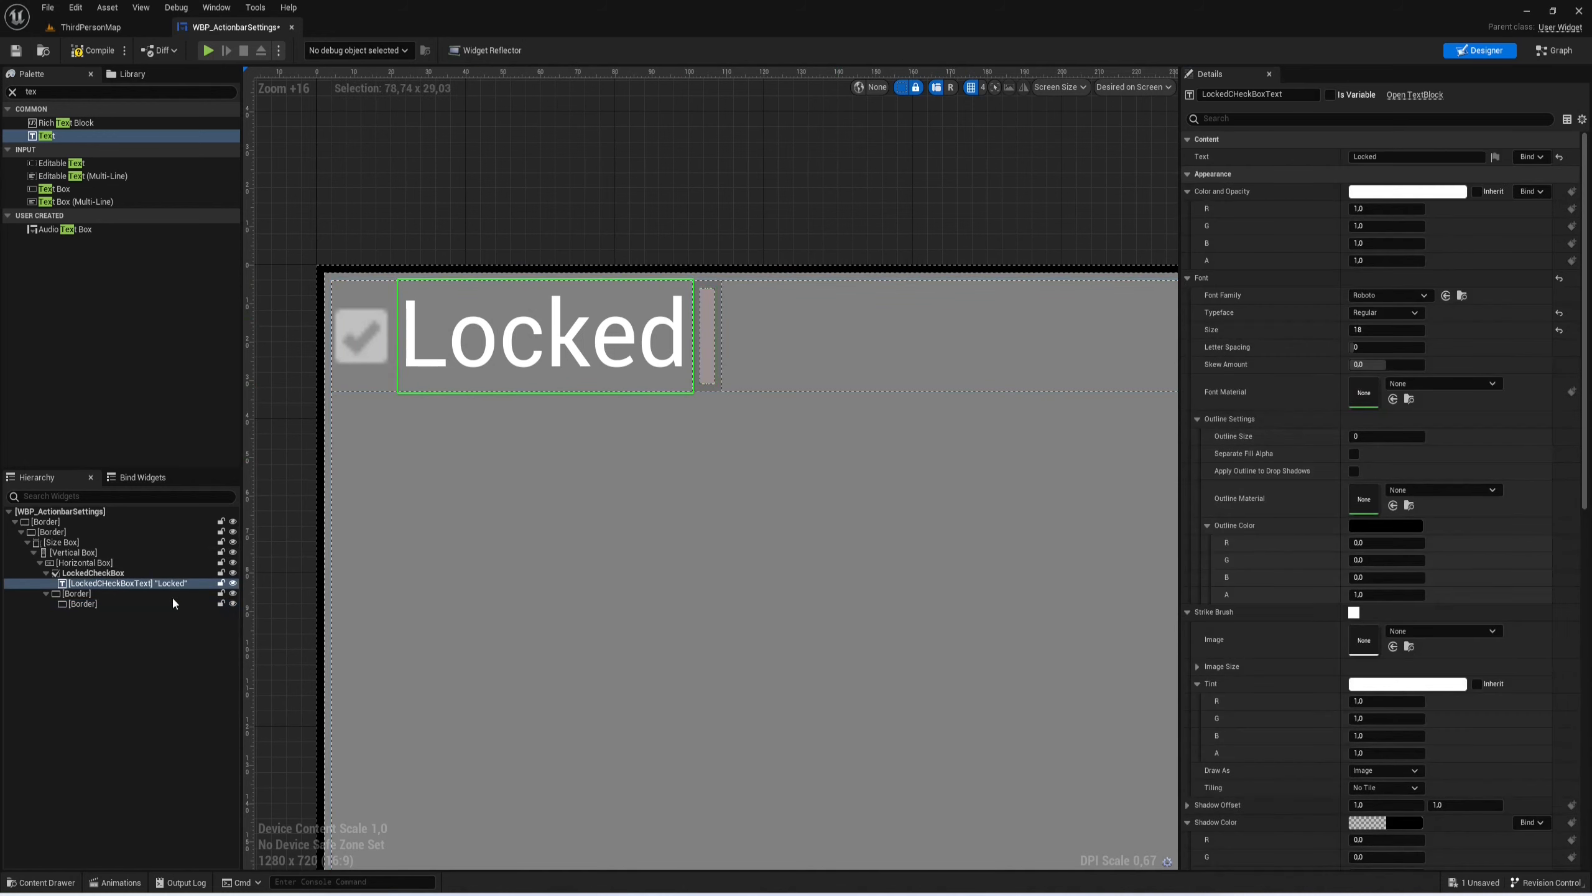
left_click(98, 602)
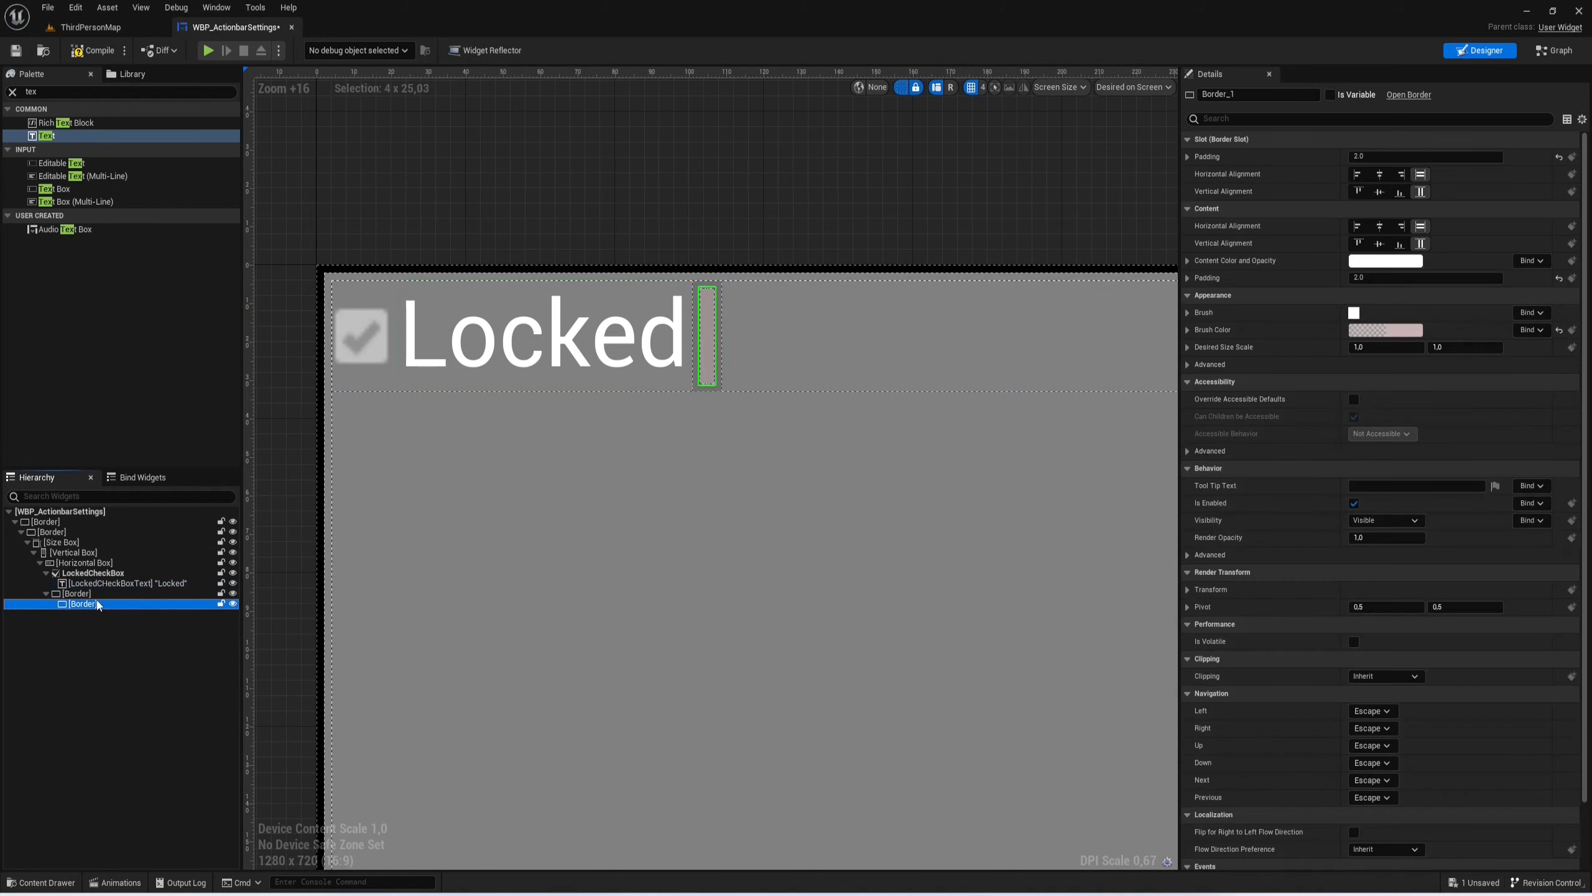
key("ctrl+v")
scroll(716, 429, "down", 5)
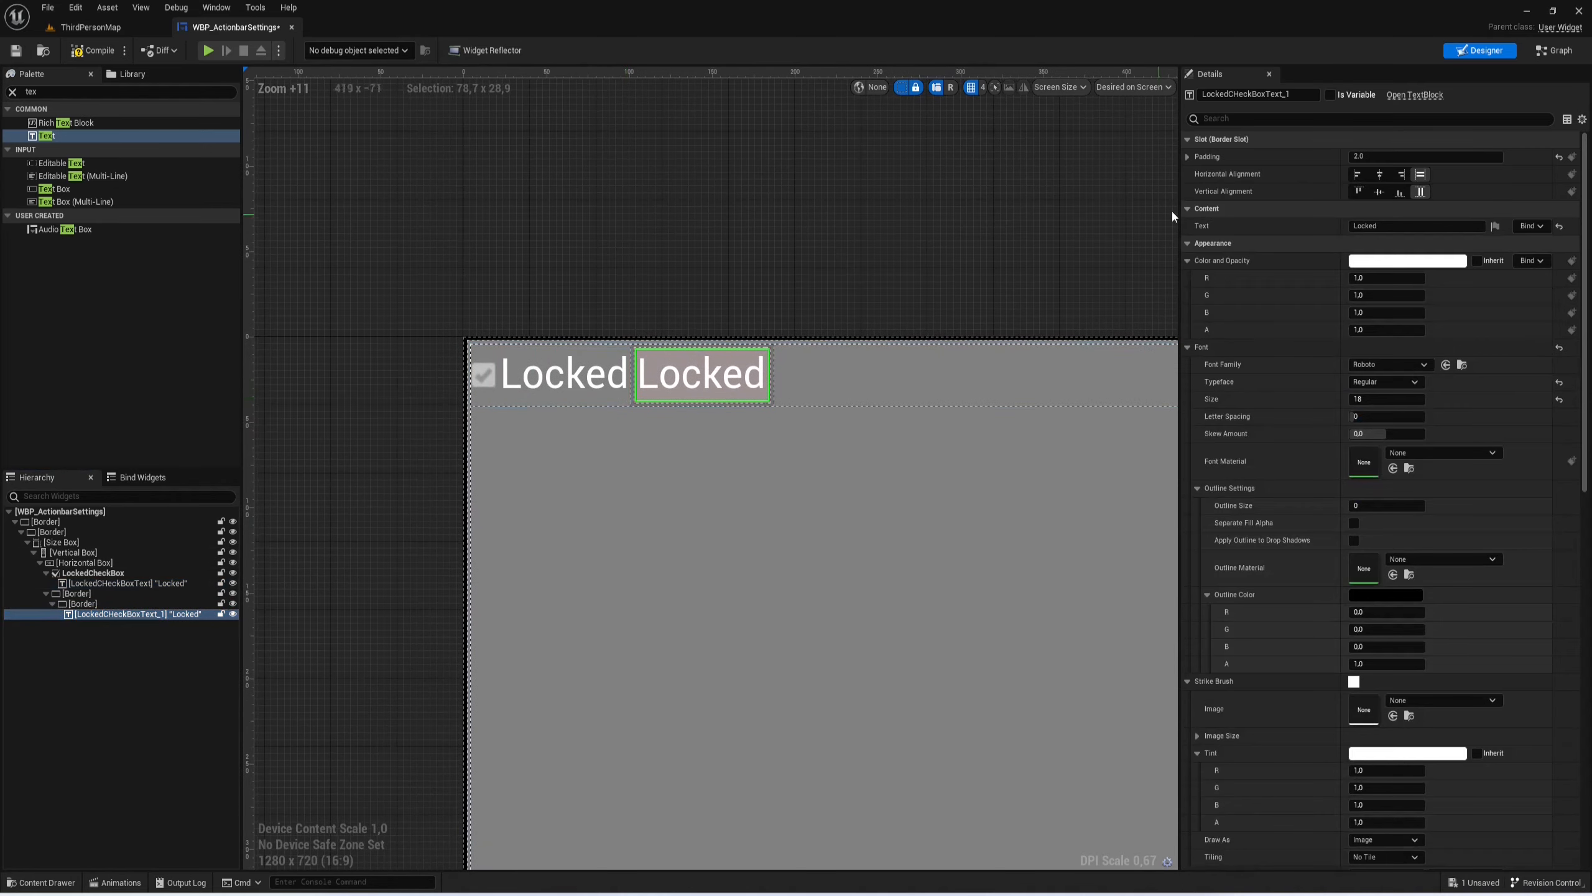
Step: Rename the copied text widget as ActionbarSettingsHeaderText
left_click(1293, 94)
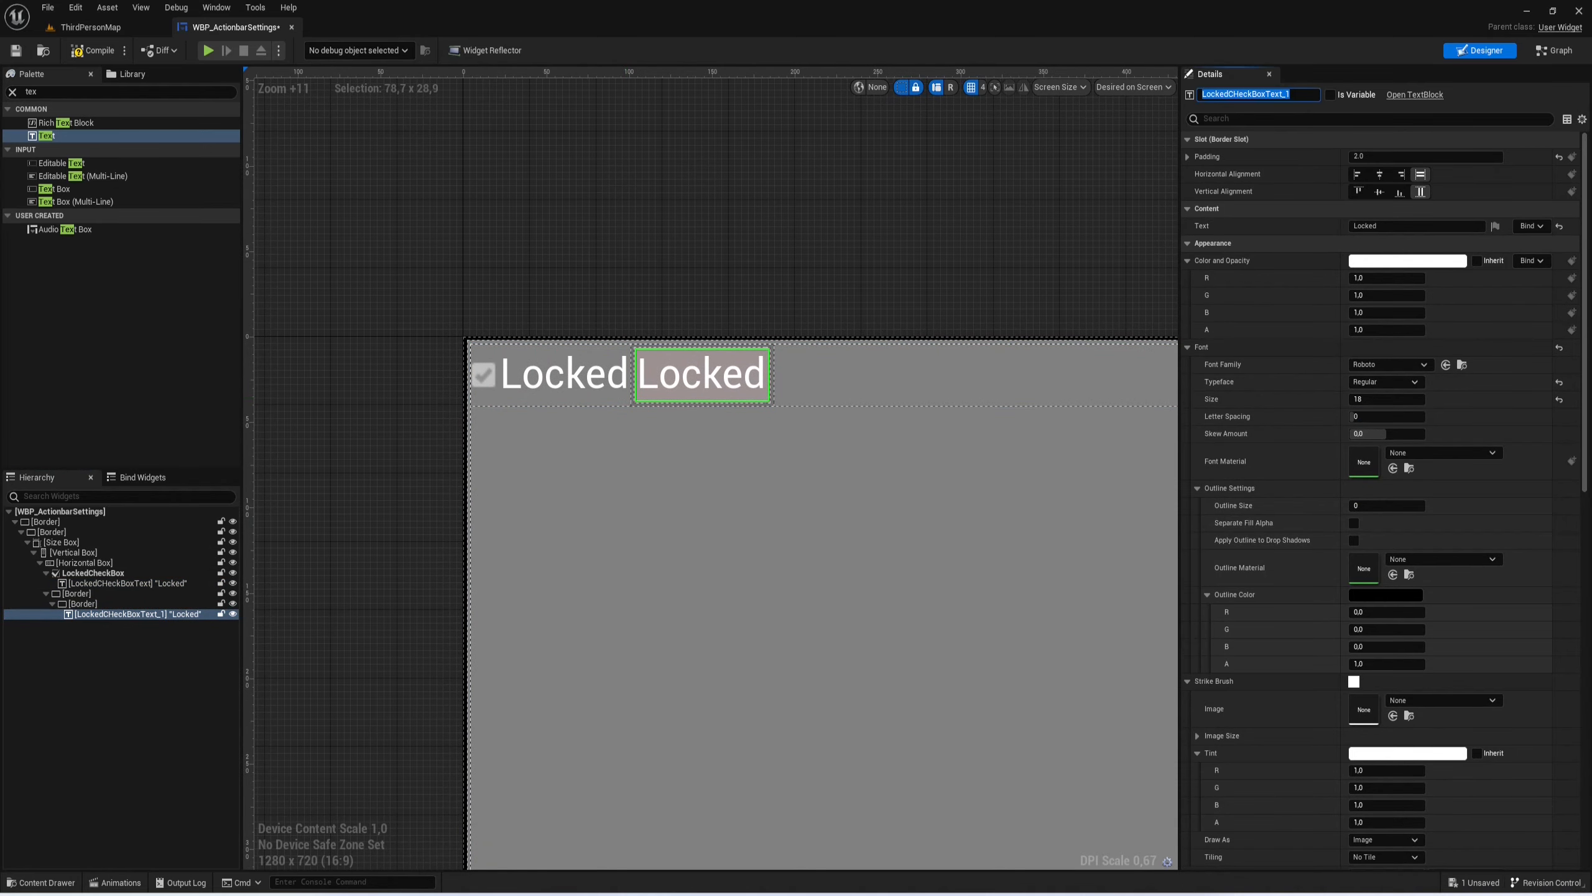
type("AQctionbarSettingsHeaderText")
key("Return")
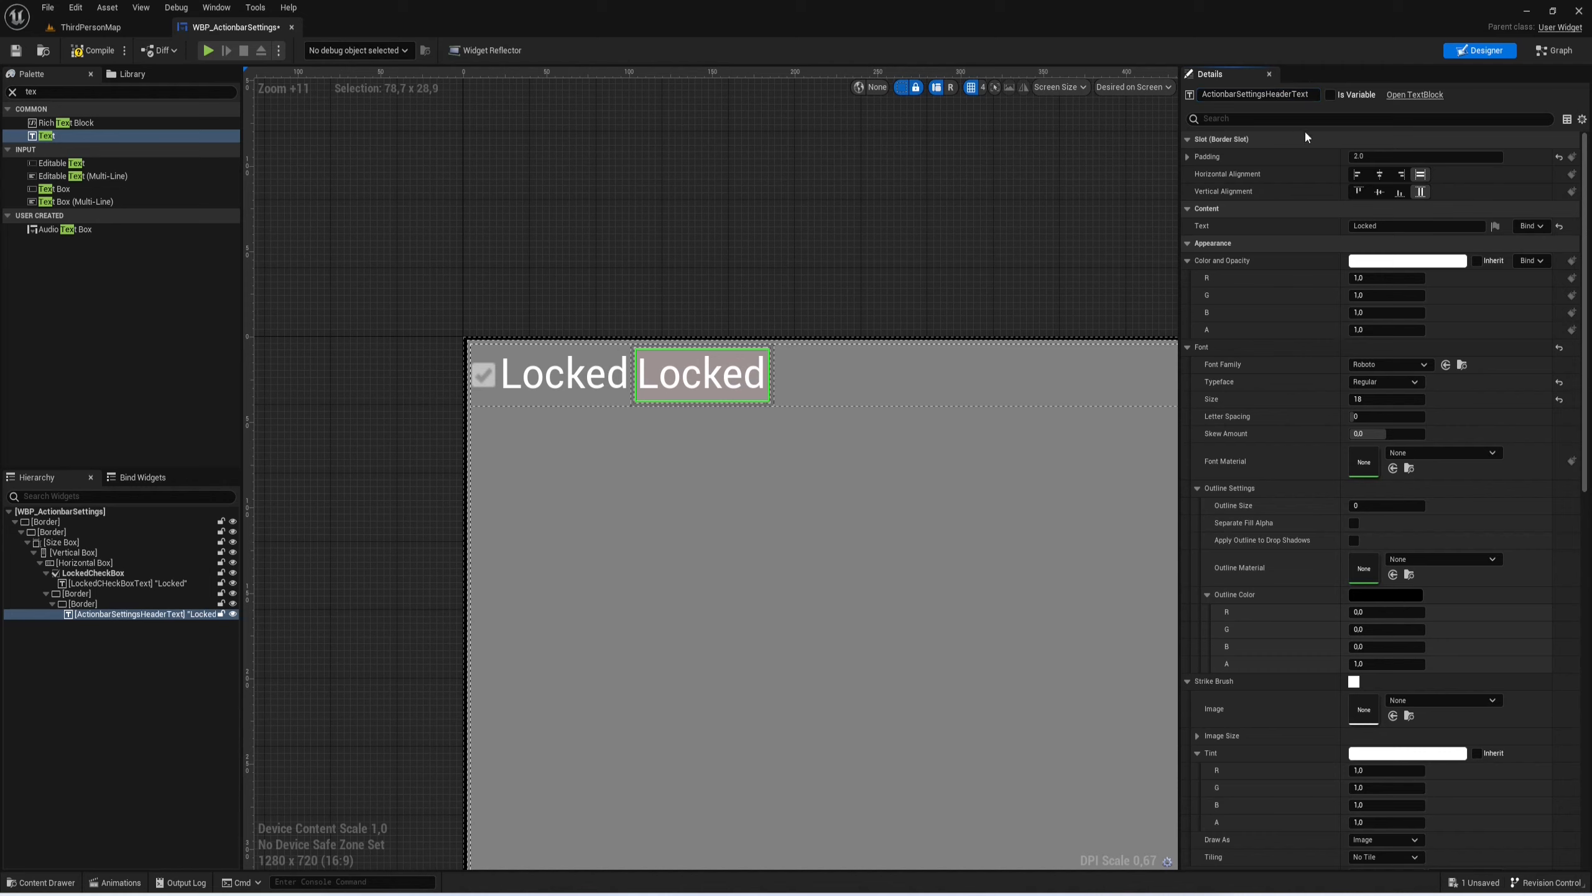
Step: Set the R, G and B of the header text's color to 0.125
left_click(1368, 279)
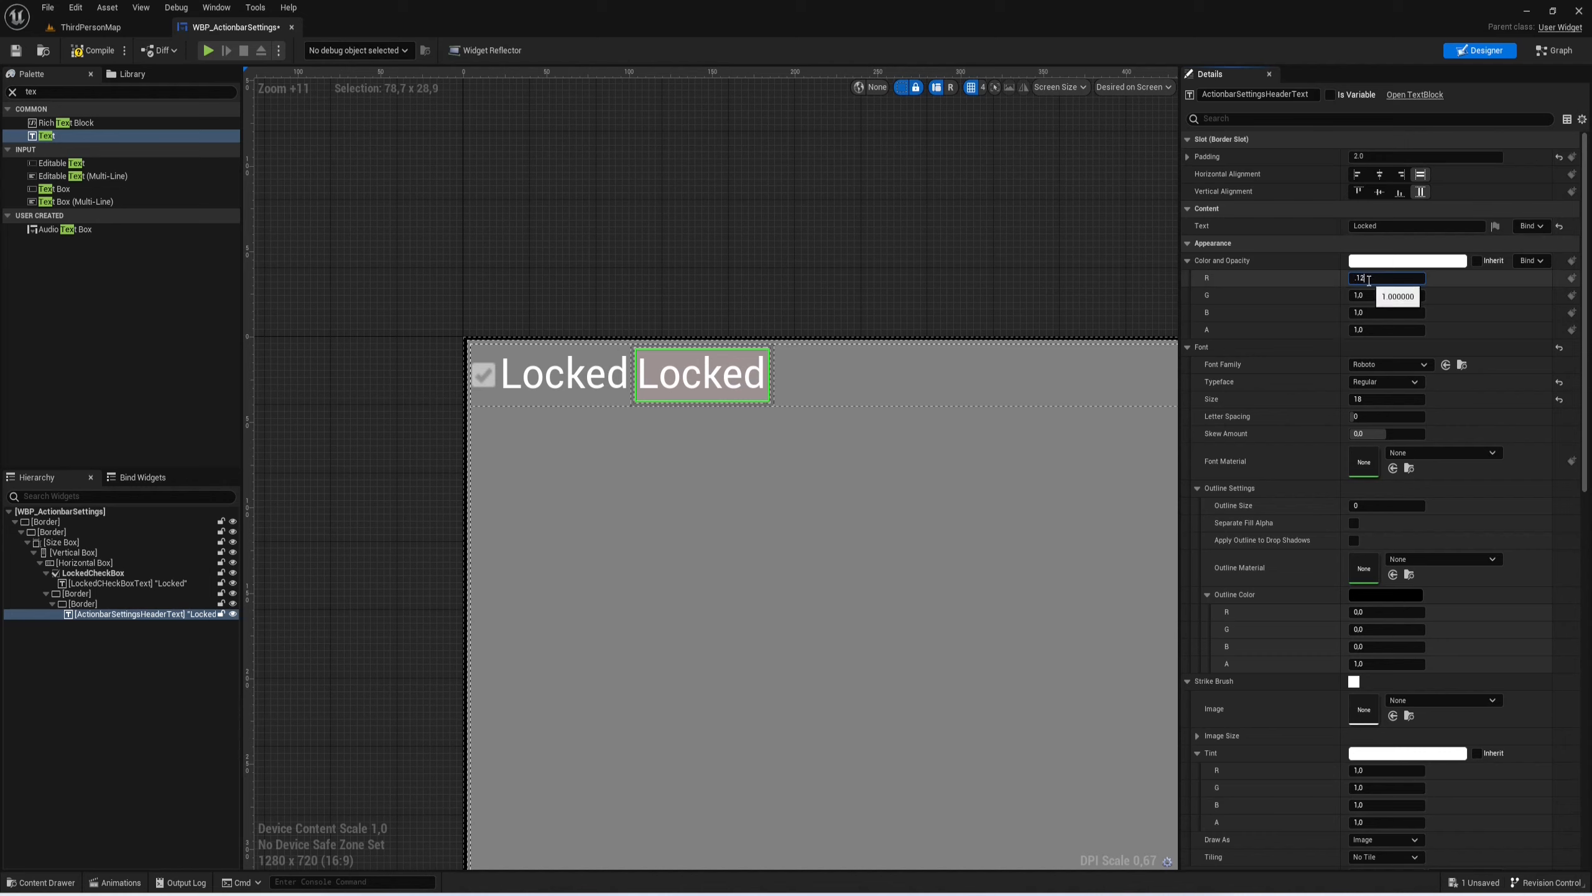
key("Tab")
type(".125")
key("Tab")
type(".125")
key("Return")
scroll(877, 383, "up", 9)
right_click_drag(690, 288, 951, 284)
right_click_drag(801, 269, 988, 303)
scroll(842, 278, "down", 1)
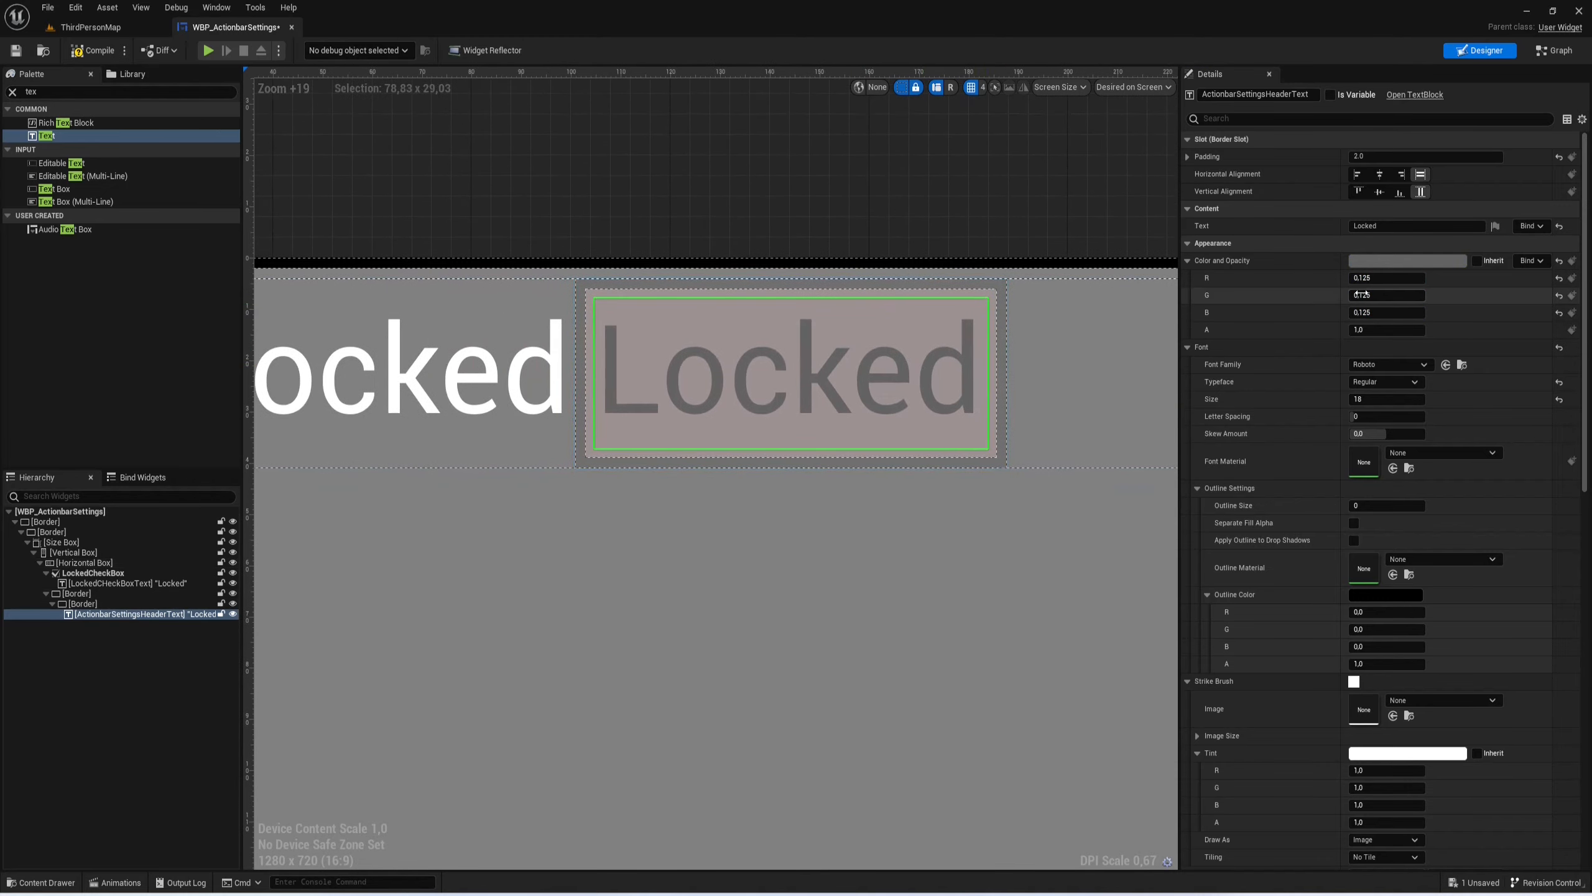
Step: Darken the header text's color to a value of about 0.052
left_click(1407, 260)
left_click_drag(1293, 422, 1298, 430)
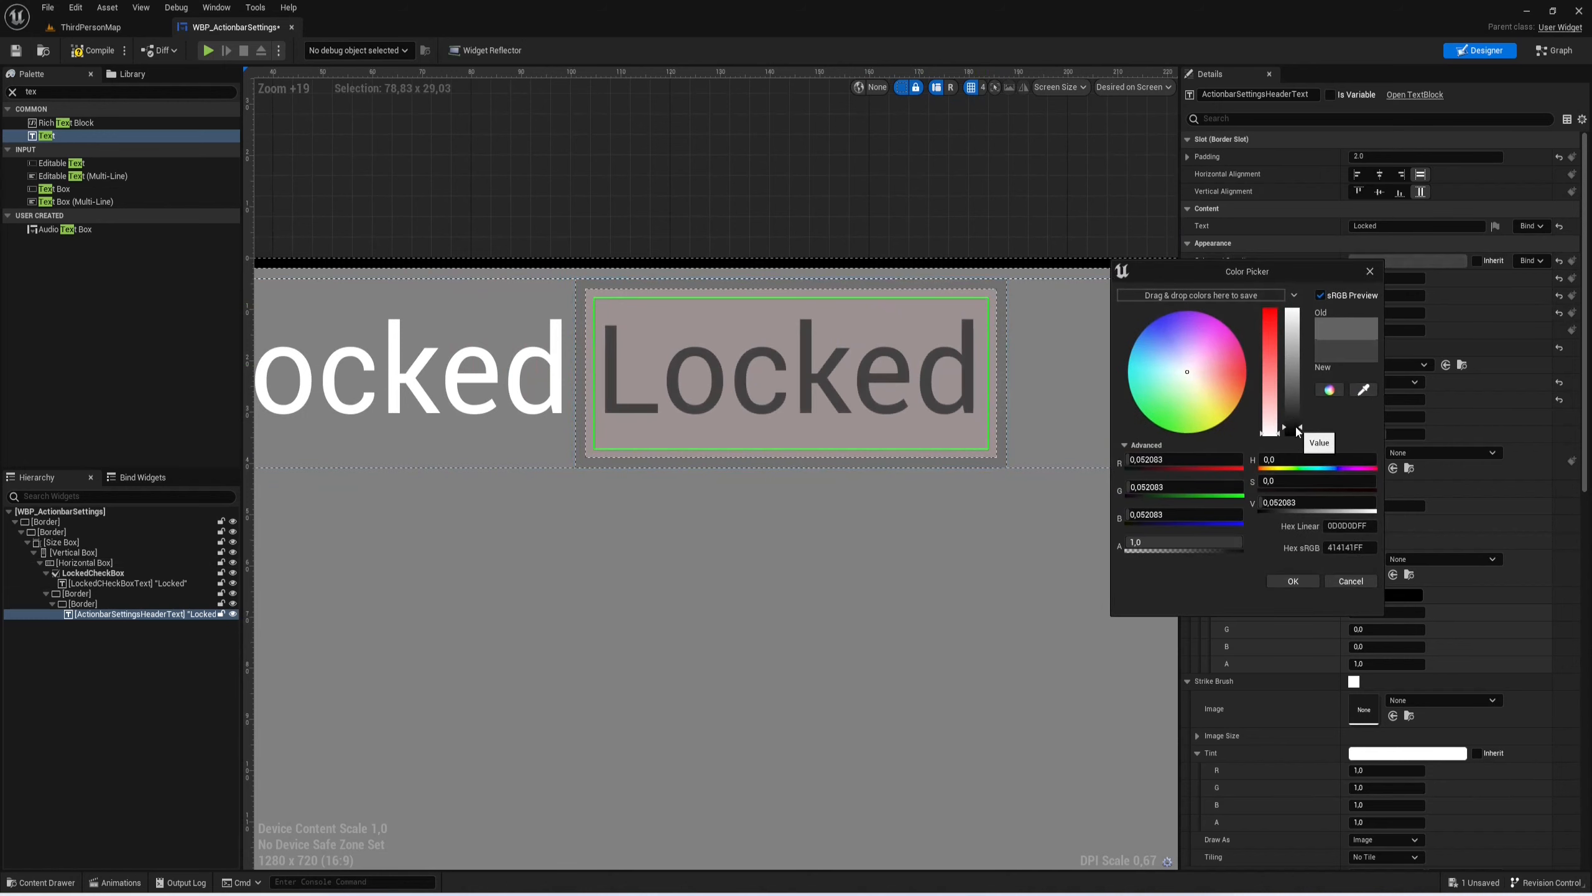
left_click(1298, 575)
scroll(1068, 393, "down", 2)
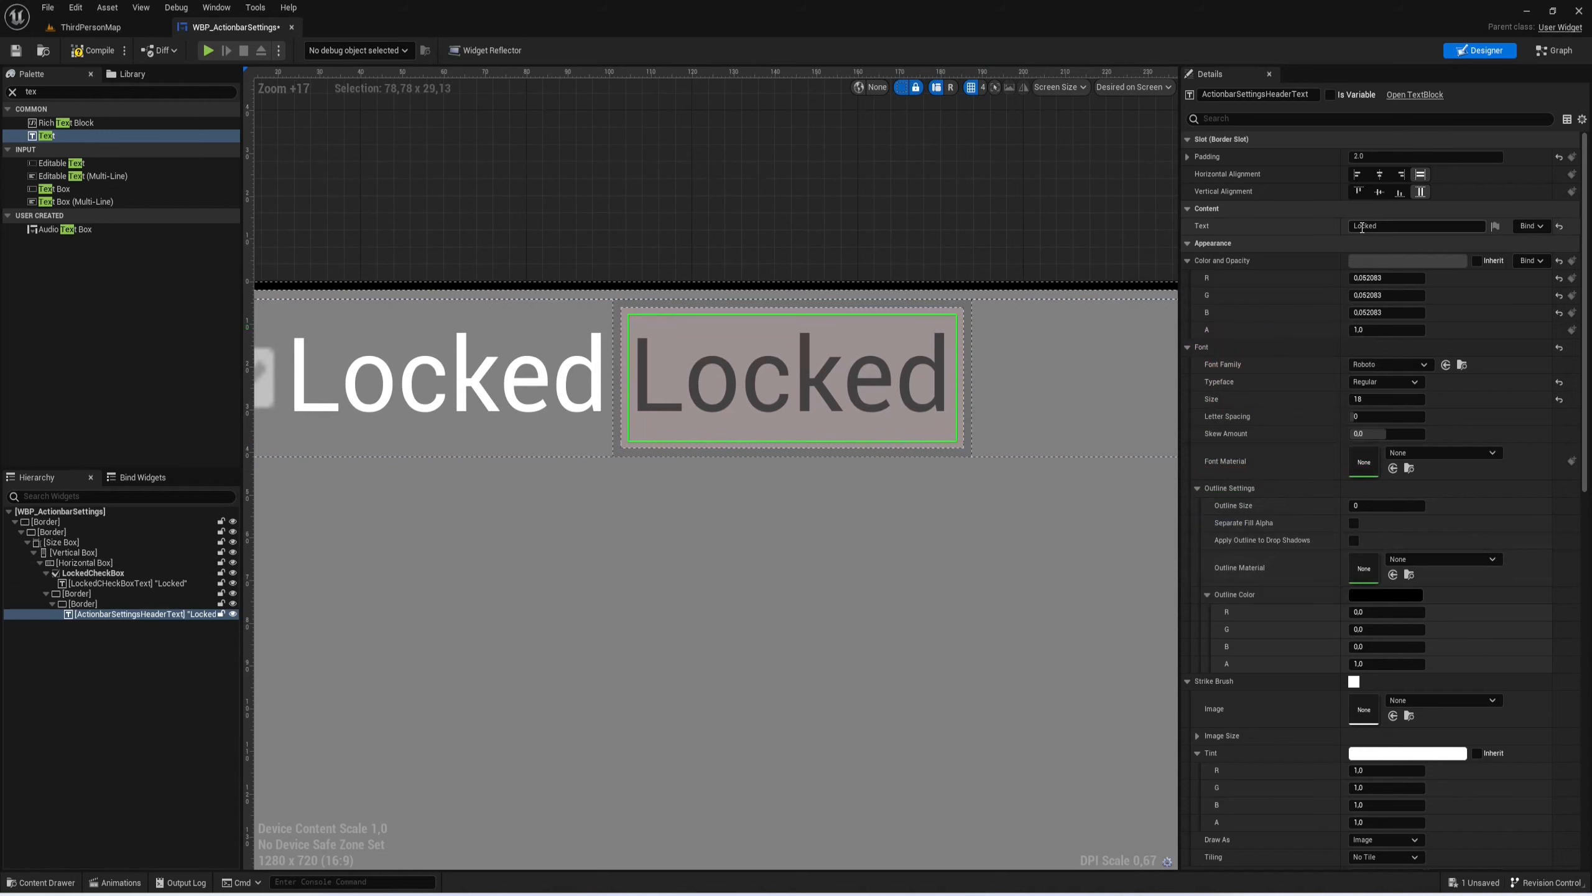
Step: Change the header text's displayed wording to "Actionbar Settings"
left_click(1360, 225)
type("ActionbarSettings")
key("Return")
scroll(796, 209, "down", 6)
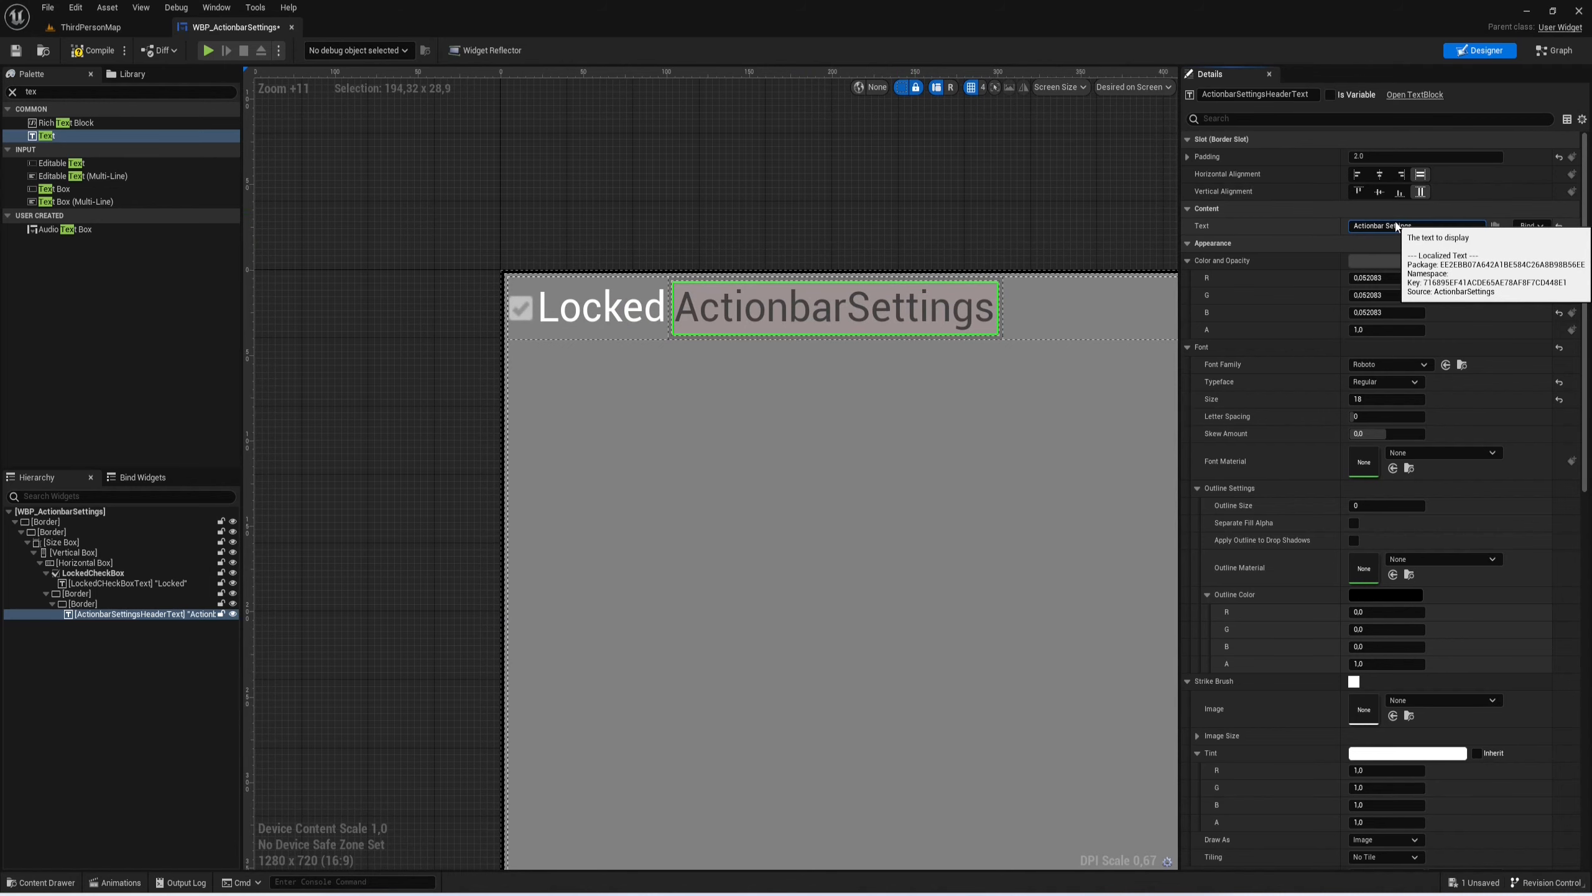
key("Return")
scroll(796, 309, "down", 2)
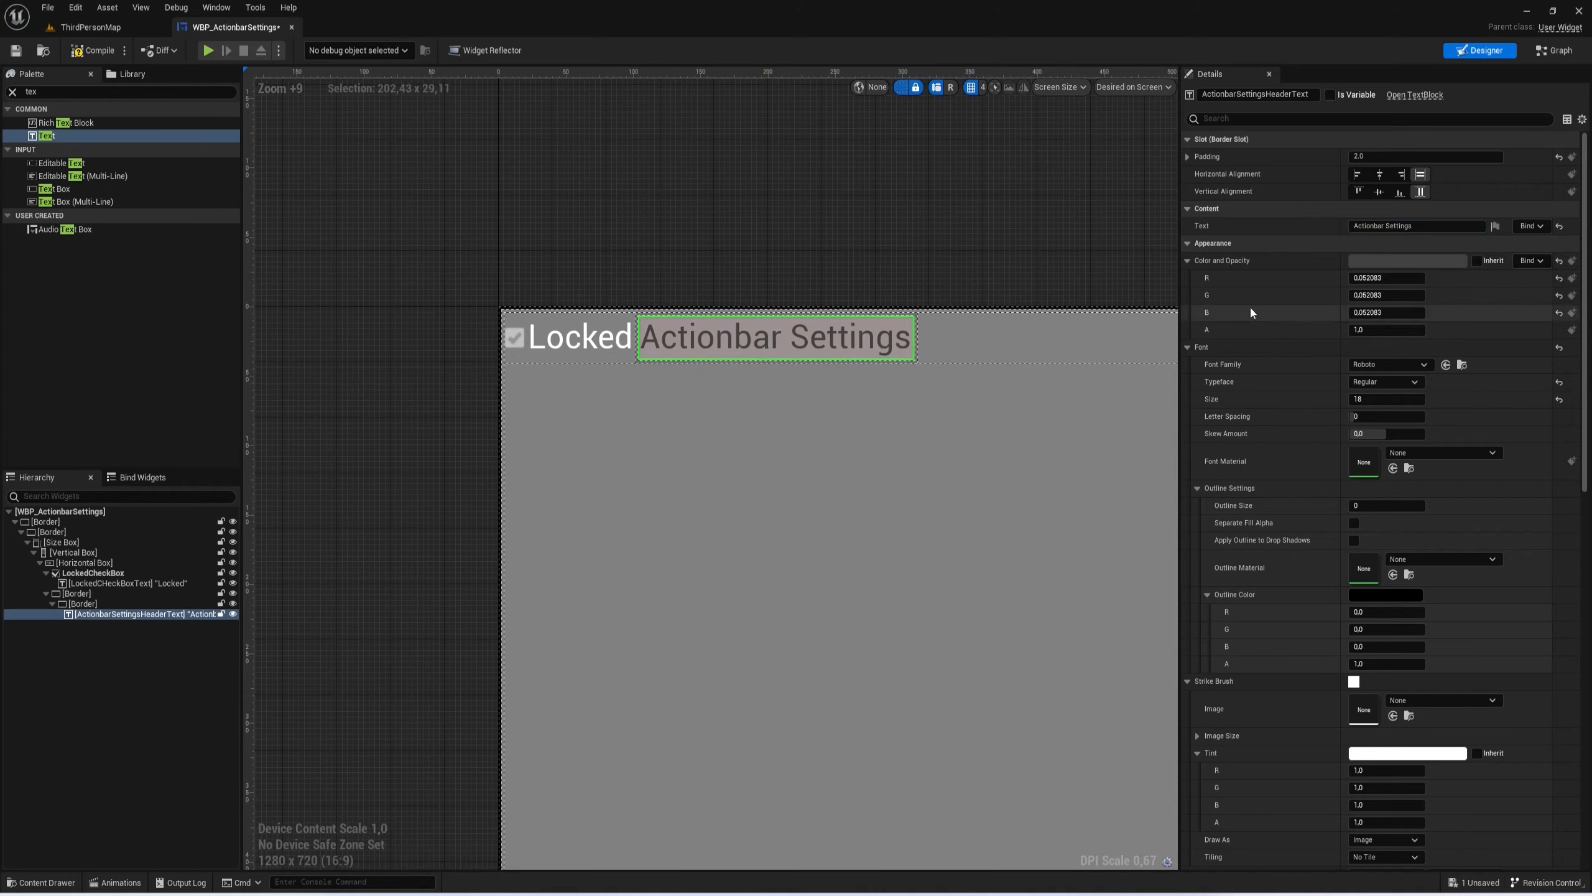
scroll(819, 275, "down", 1)
scroll(833, 253, "down", 1)
scroll(776, 314, "up", 1)
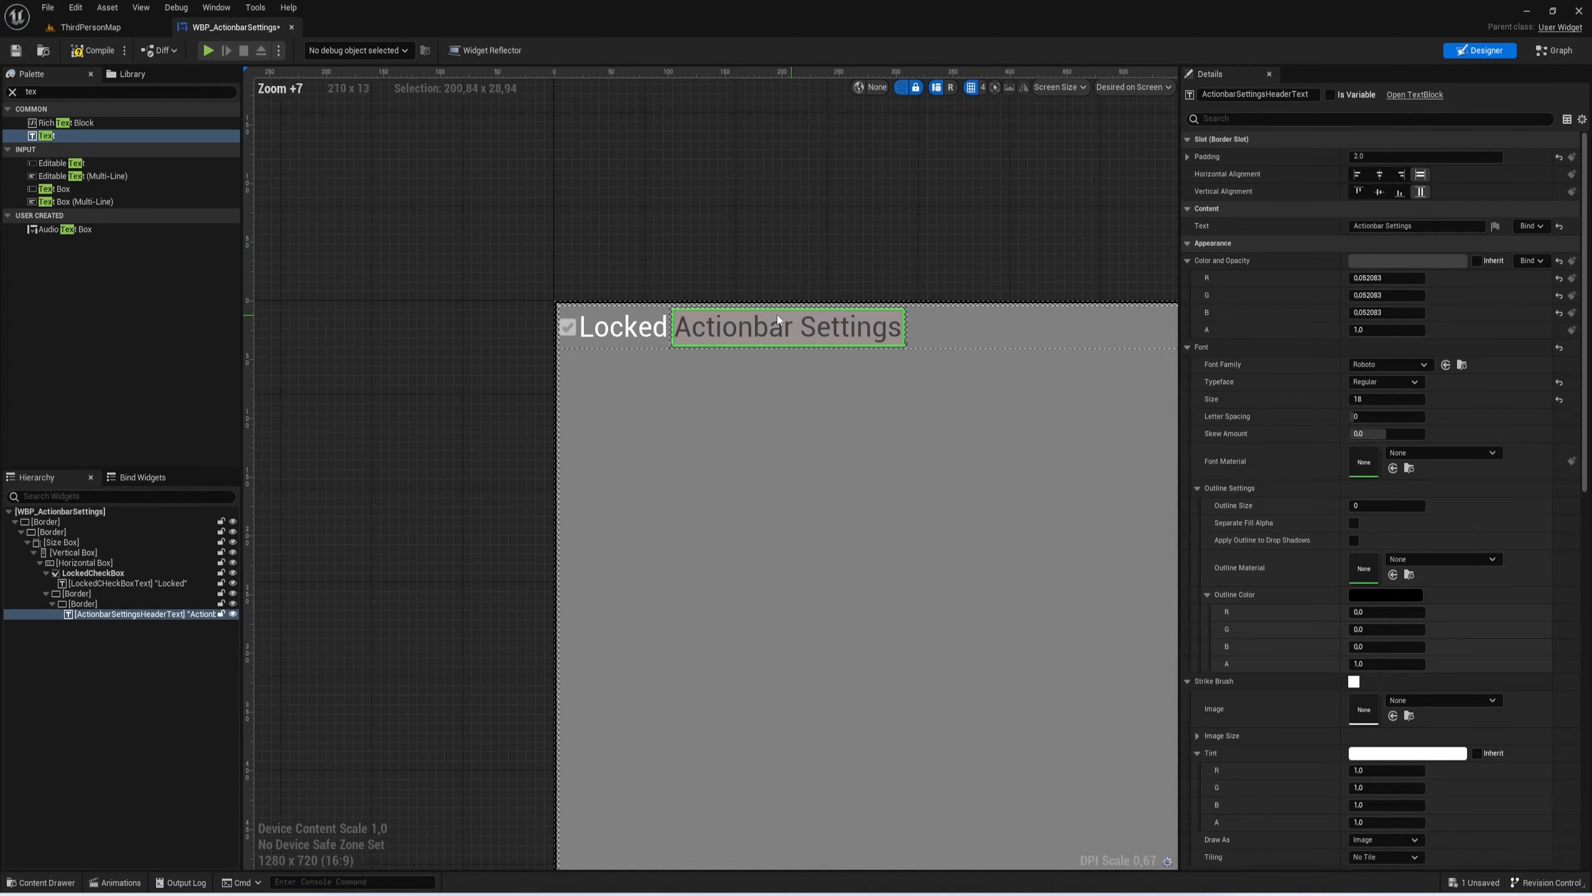
Step: Add a Button as the last child of the header row's Horizontal Box, after the bordered header text
left_click(125, 593)
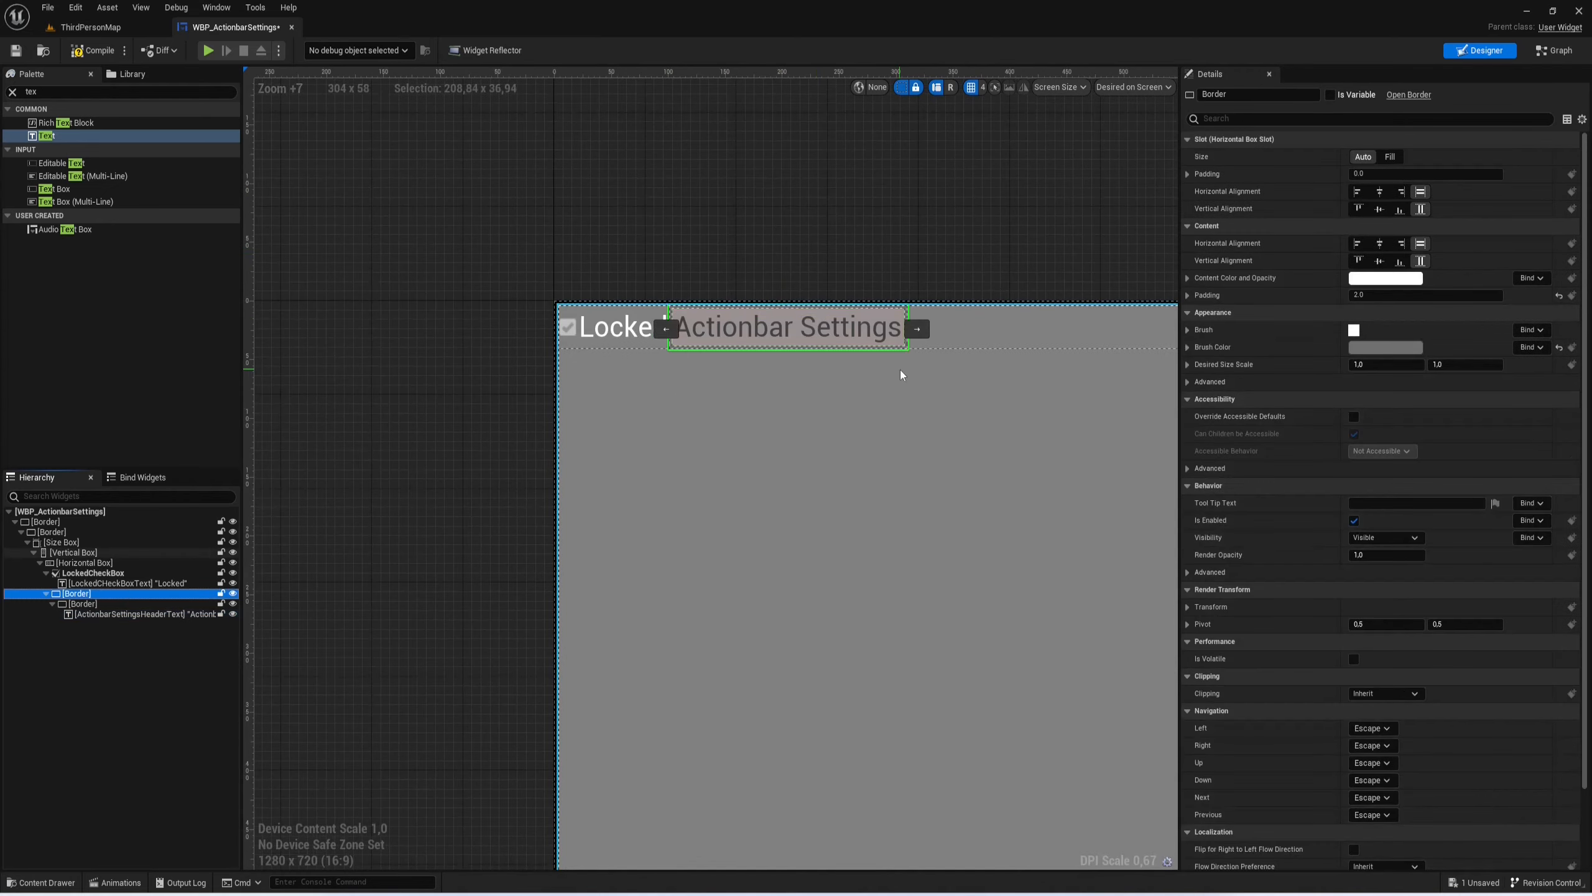
scroll(900, 369, "down", 7)
scroll(657, 322, "up", 2)
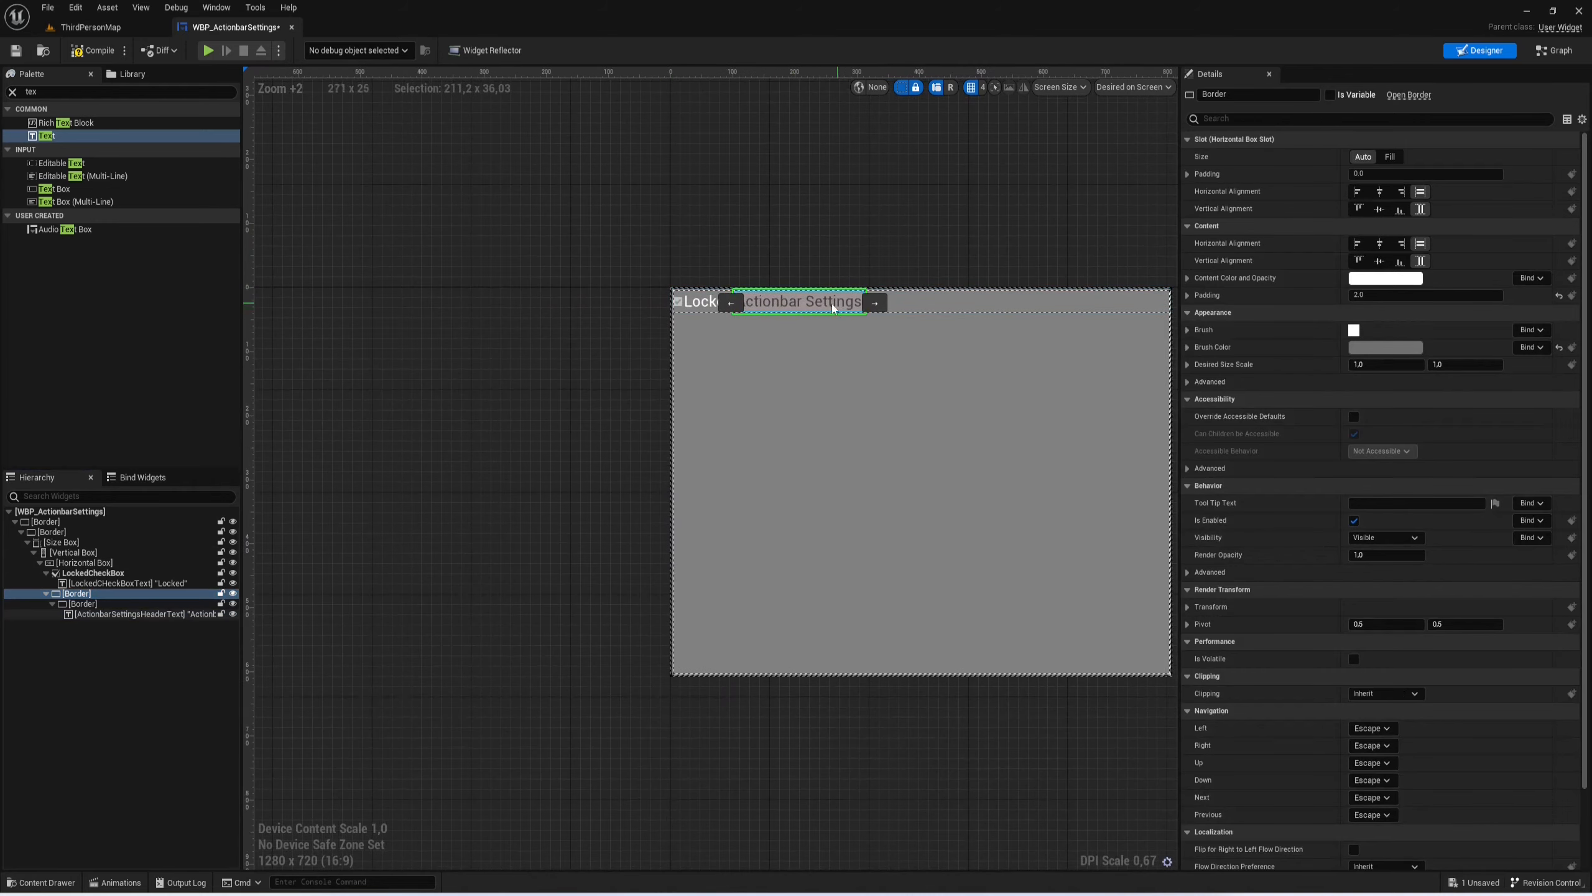
left_click(69, 90)
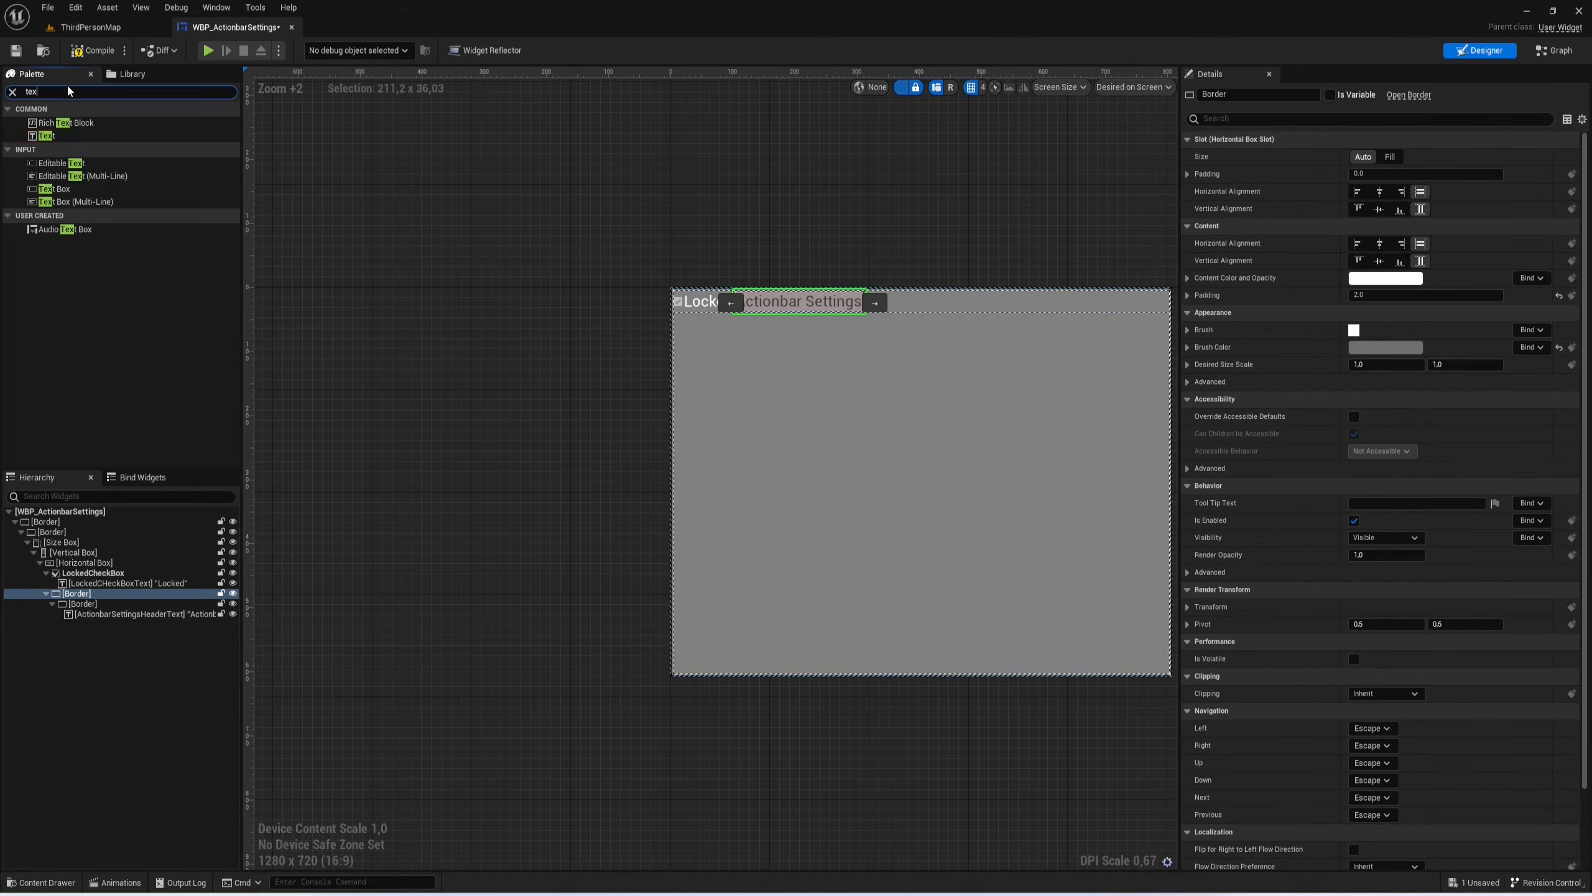
type("butt")
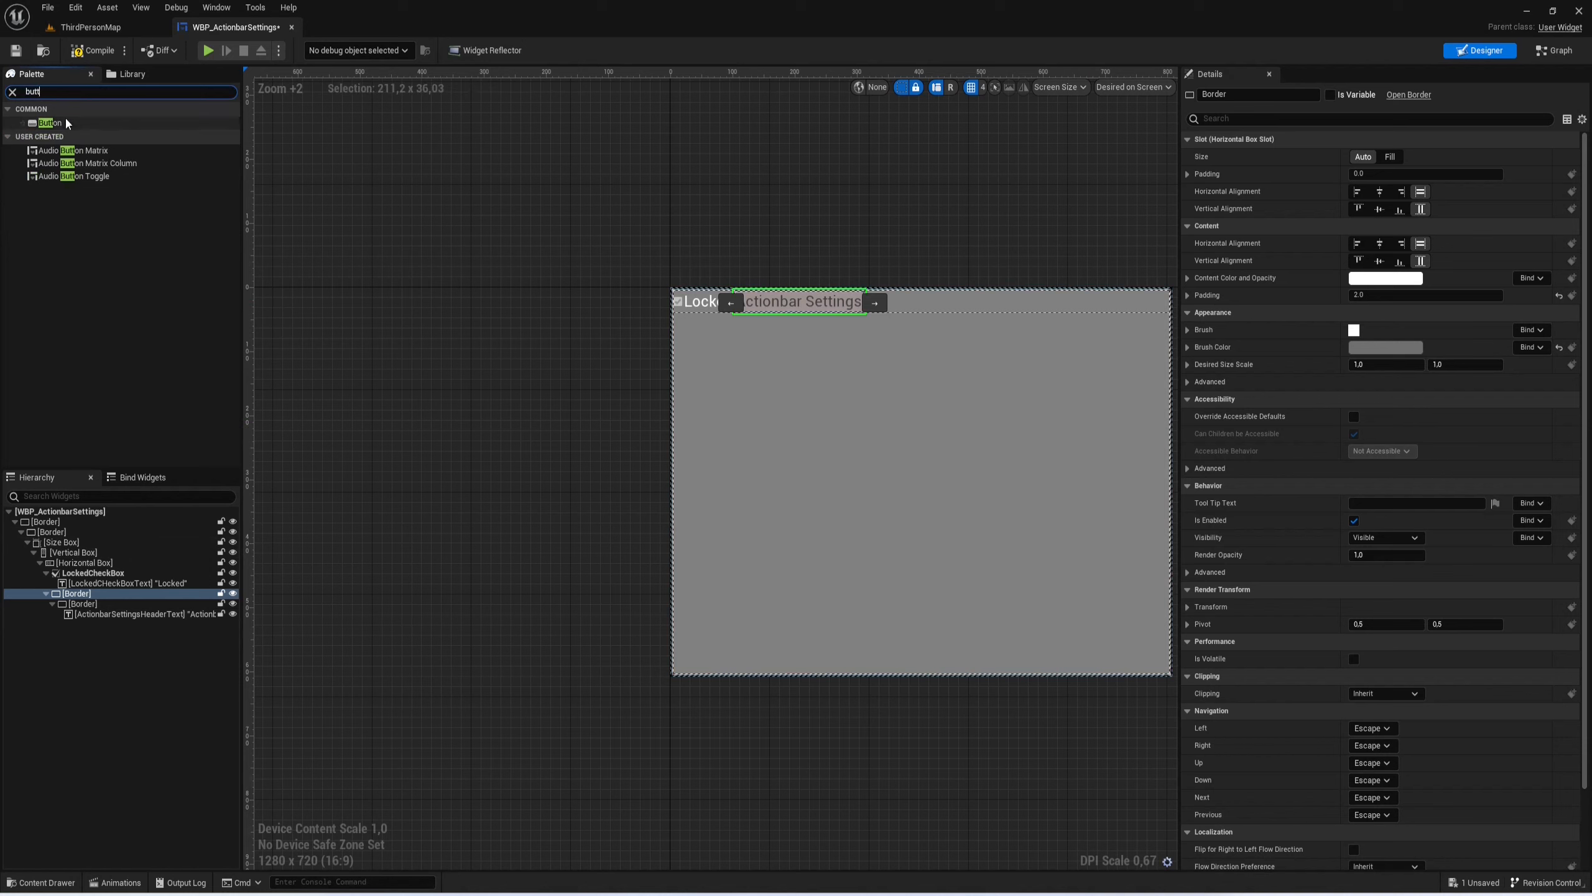
left_click_drag(51, 122, 108, 564)
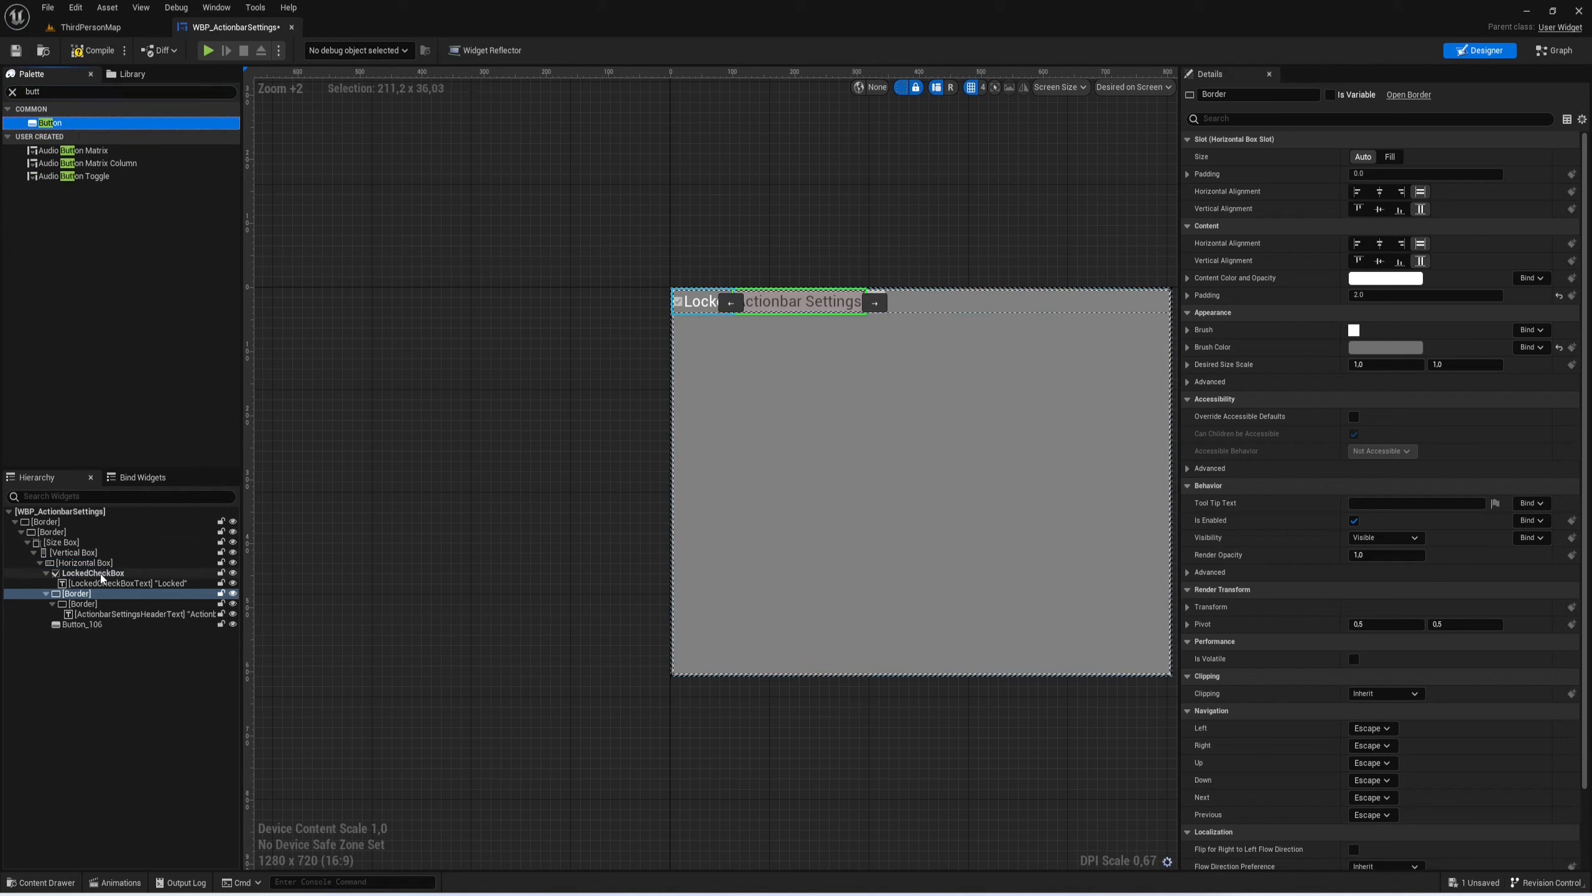
Step: Copy the LockedCHeckBoxText label into the new button
left_click(106, 583)
key("ctrl+c")
left_click(81, 623)
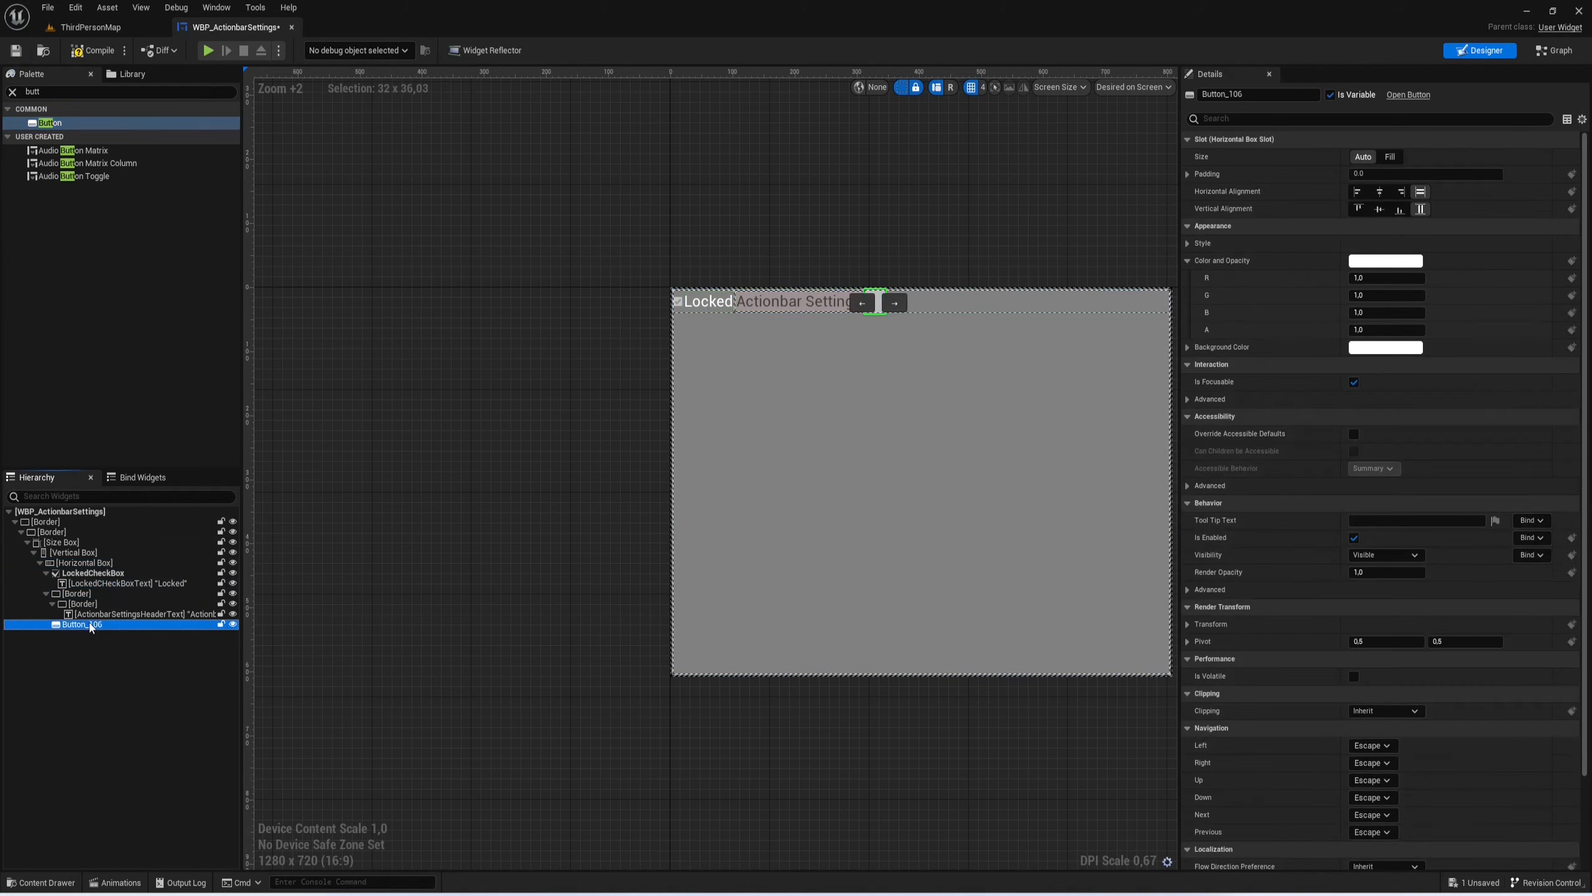
key("ctrl+v")
Step: Rename the button as KeybindsButton and its copied label as KeybindsButtonText
double_click(112, 626)
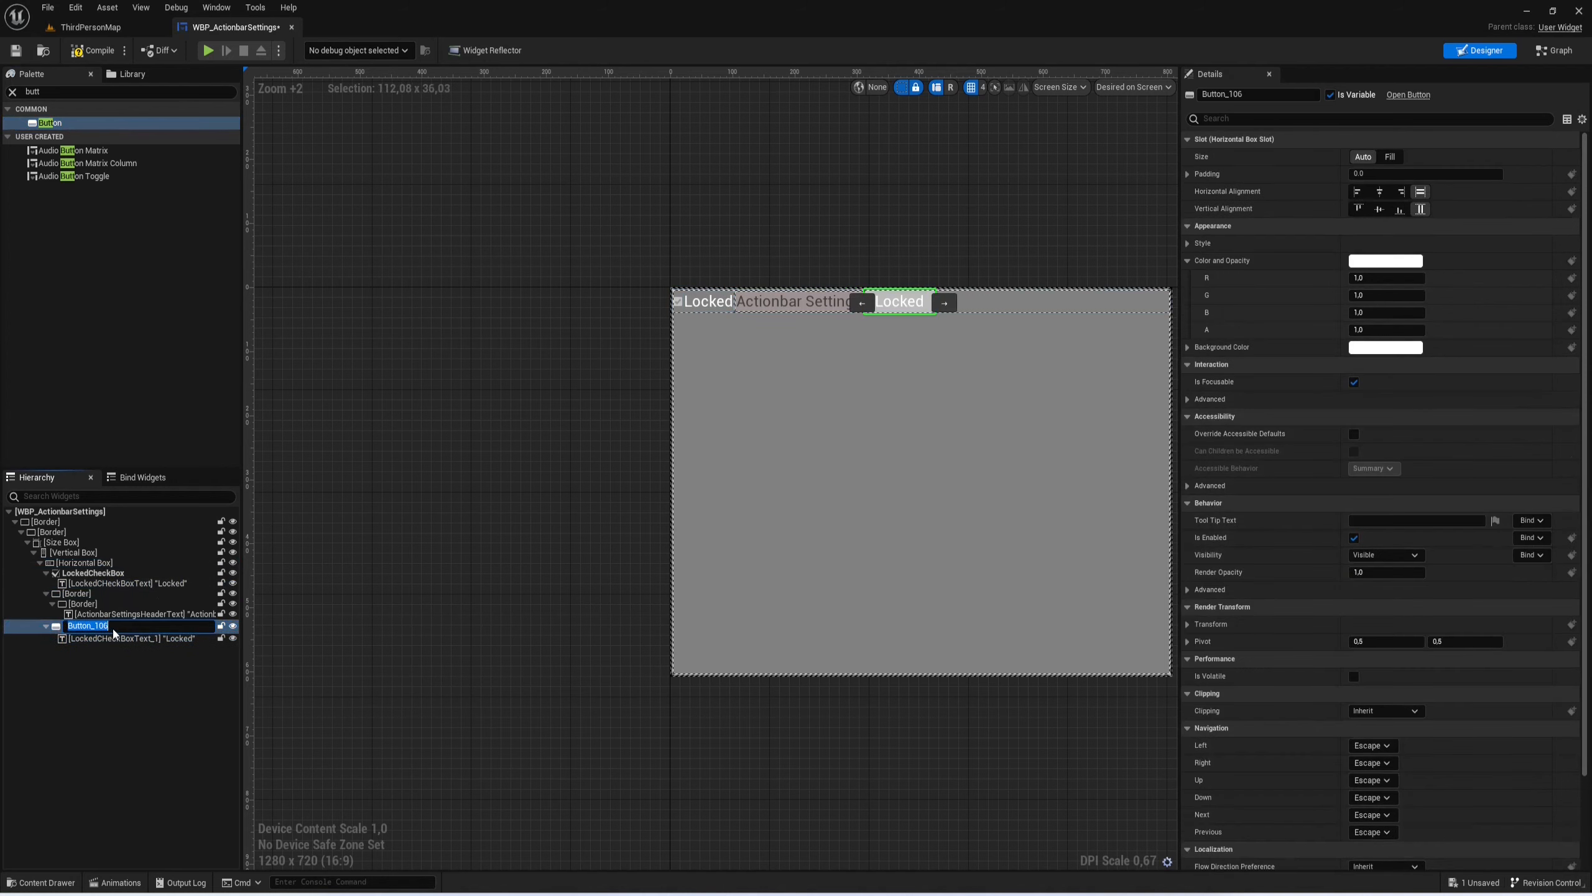
type("KeybindsButton")
key("Return")
double_click(148, 636)
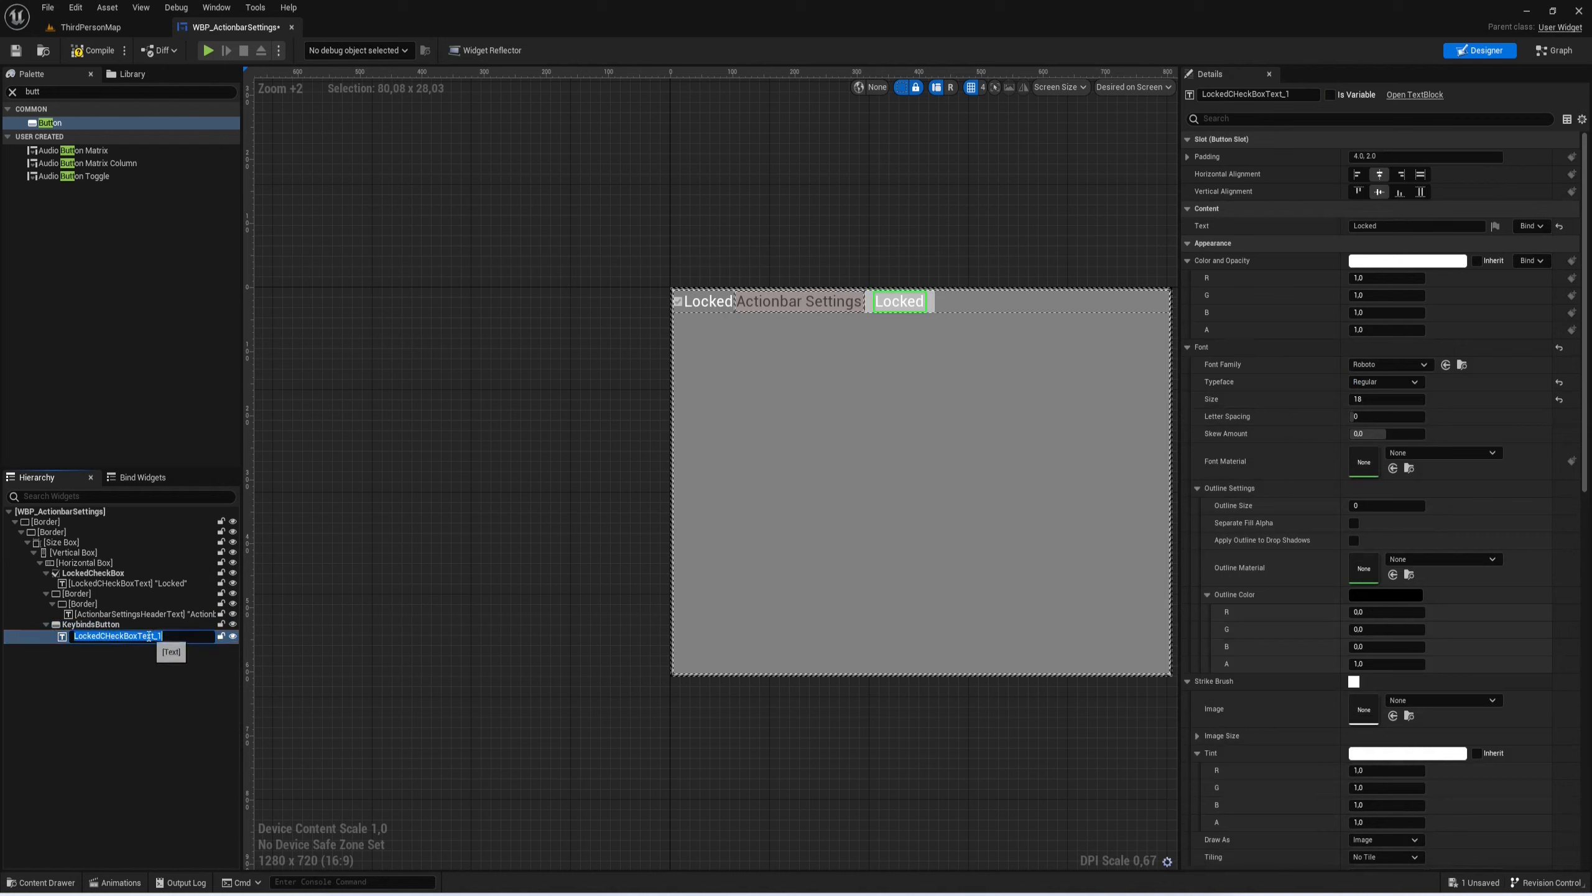
type("KeybindsButtonText")
key("Return")
Step: Set the button label's text to "Keybinds" and its padding to 2.0
left_click(1369, 226)
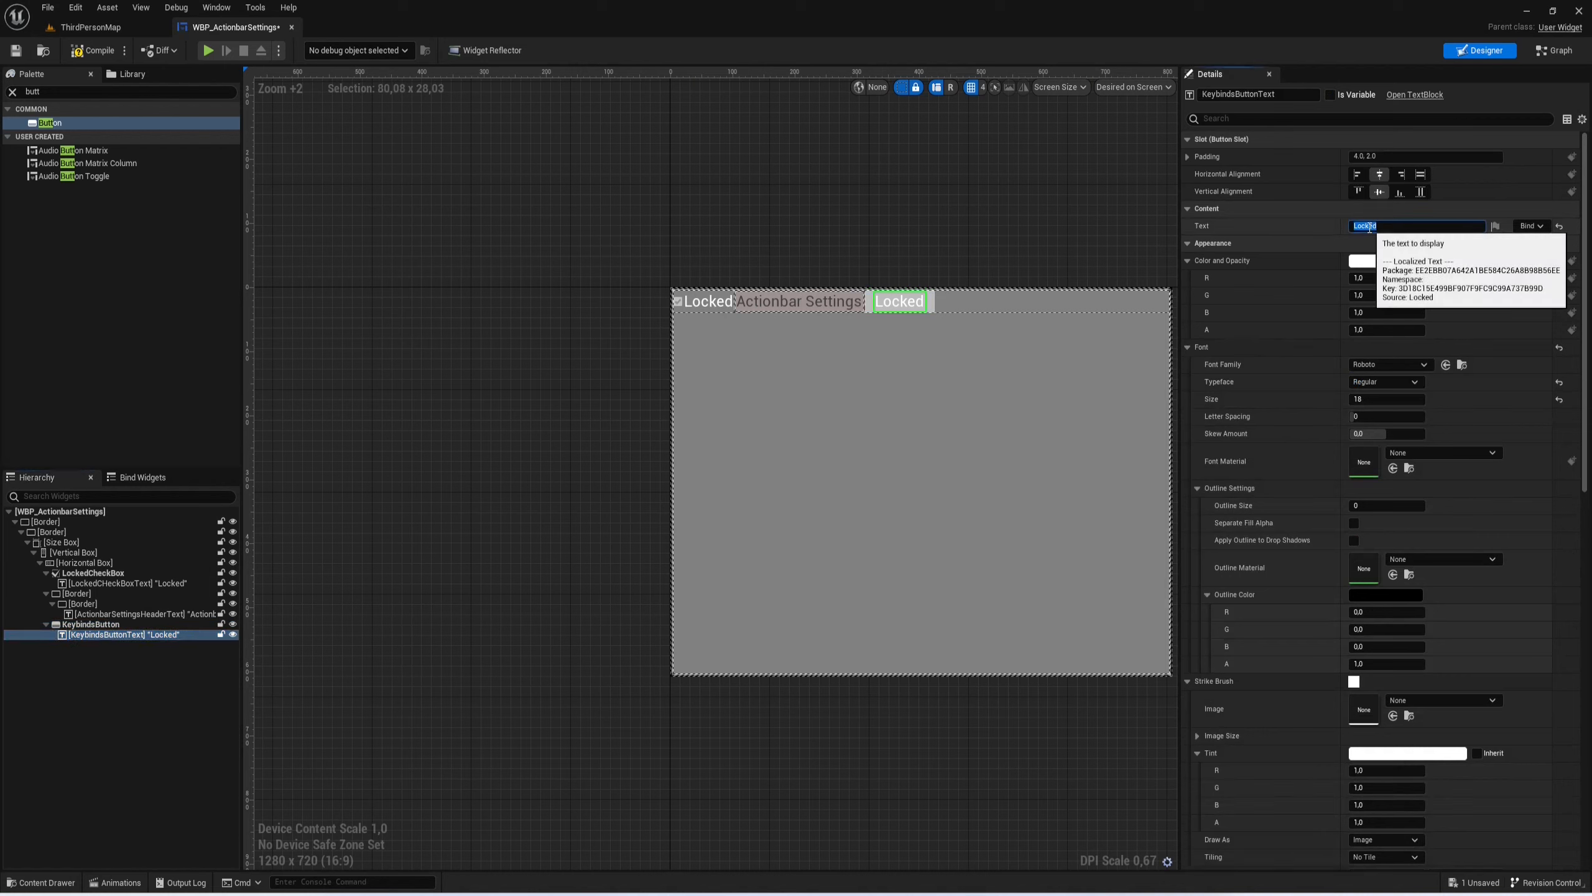
type("Keybinds")
key("Return")
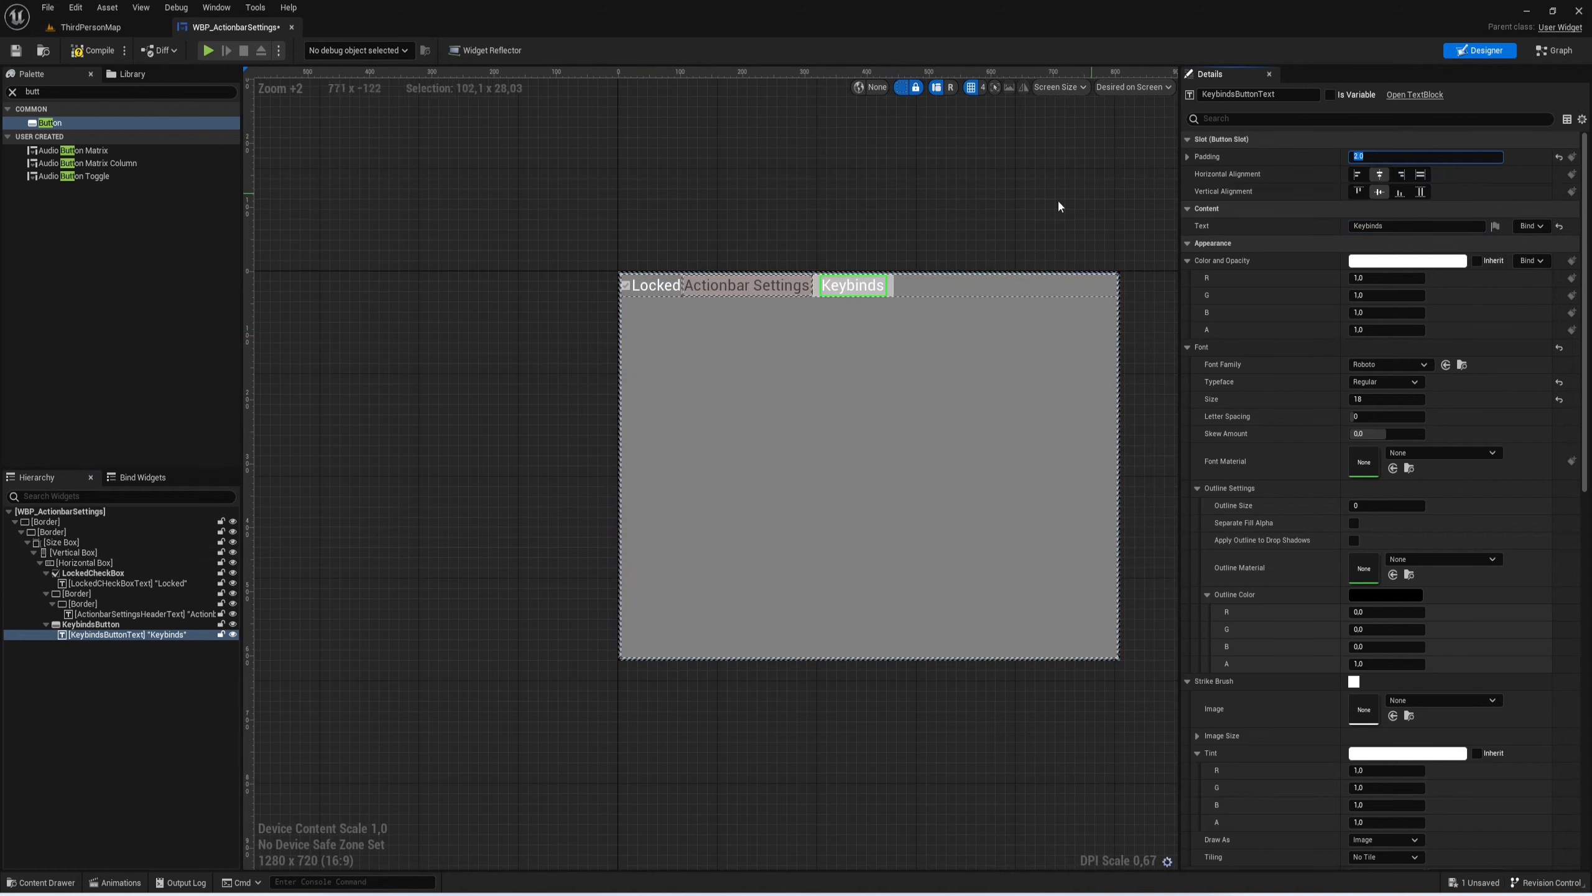
Step: Set the header row's Horizontal Box size to Fill and align it vertically to the top
scroll(814, 263, "up", 5)
left_click(576, 302)
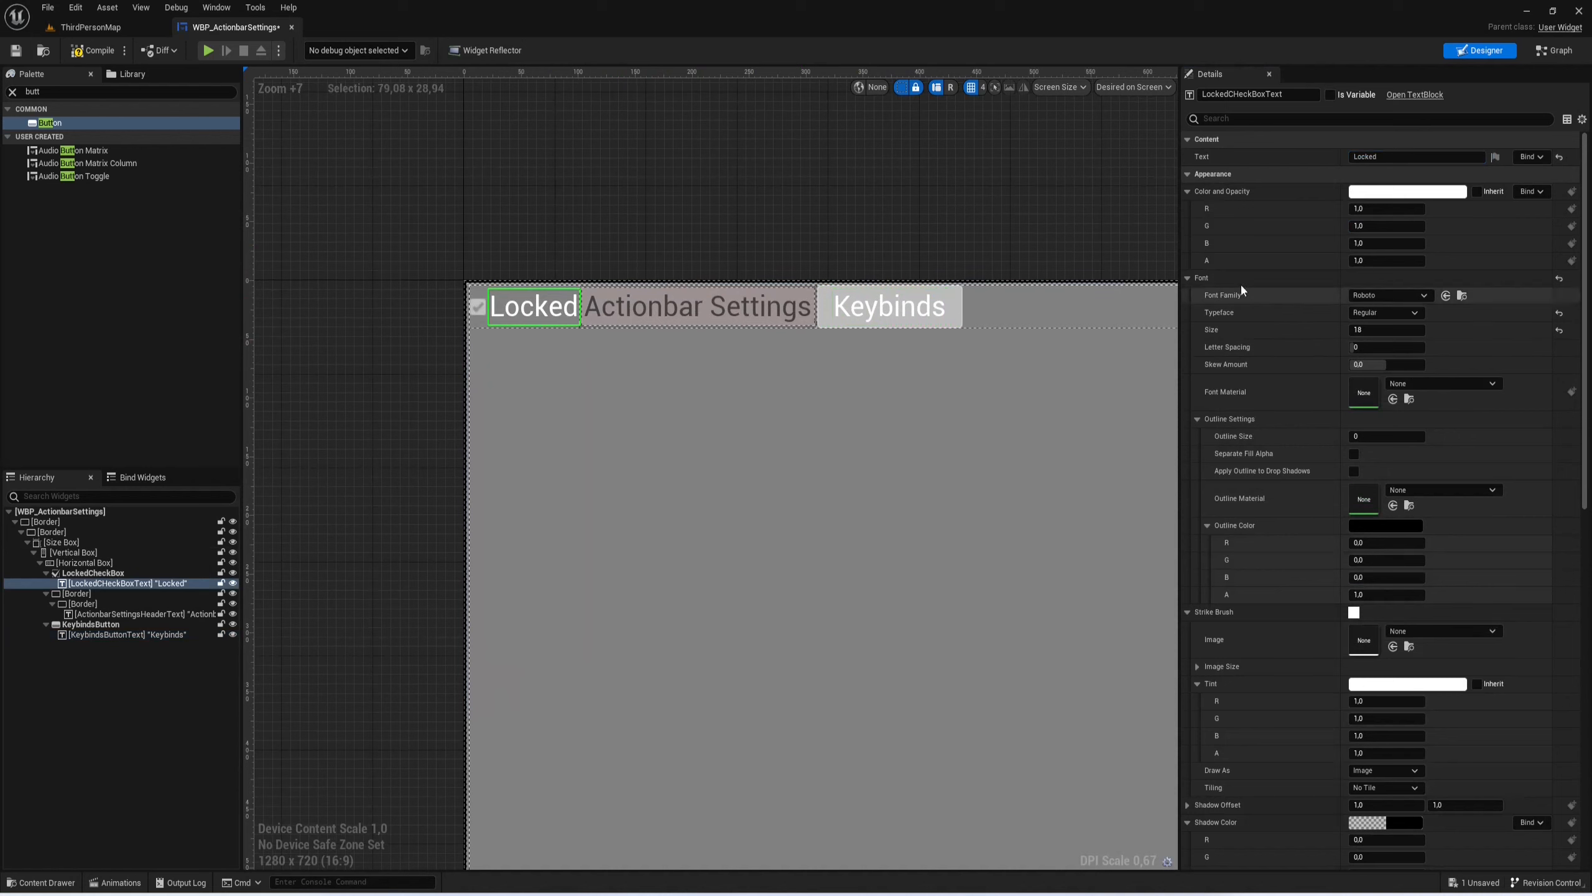
left_click(81, 563)
scroll(1023, 349, "down", 1)
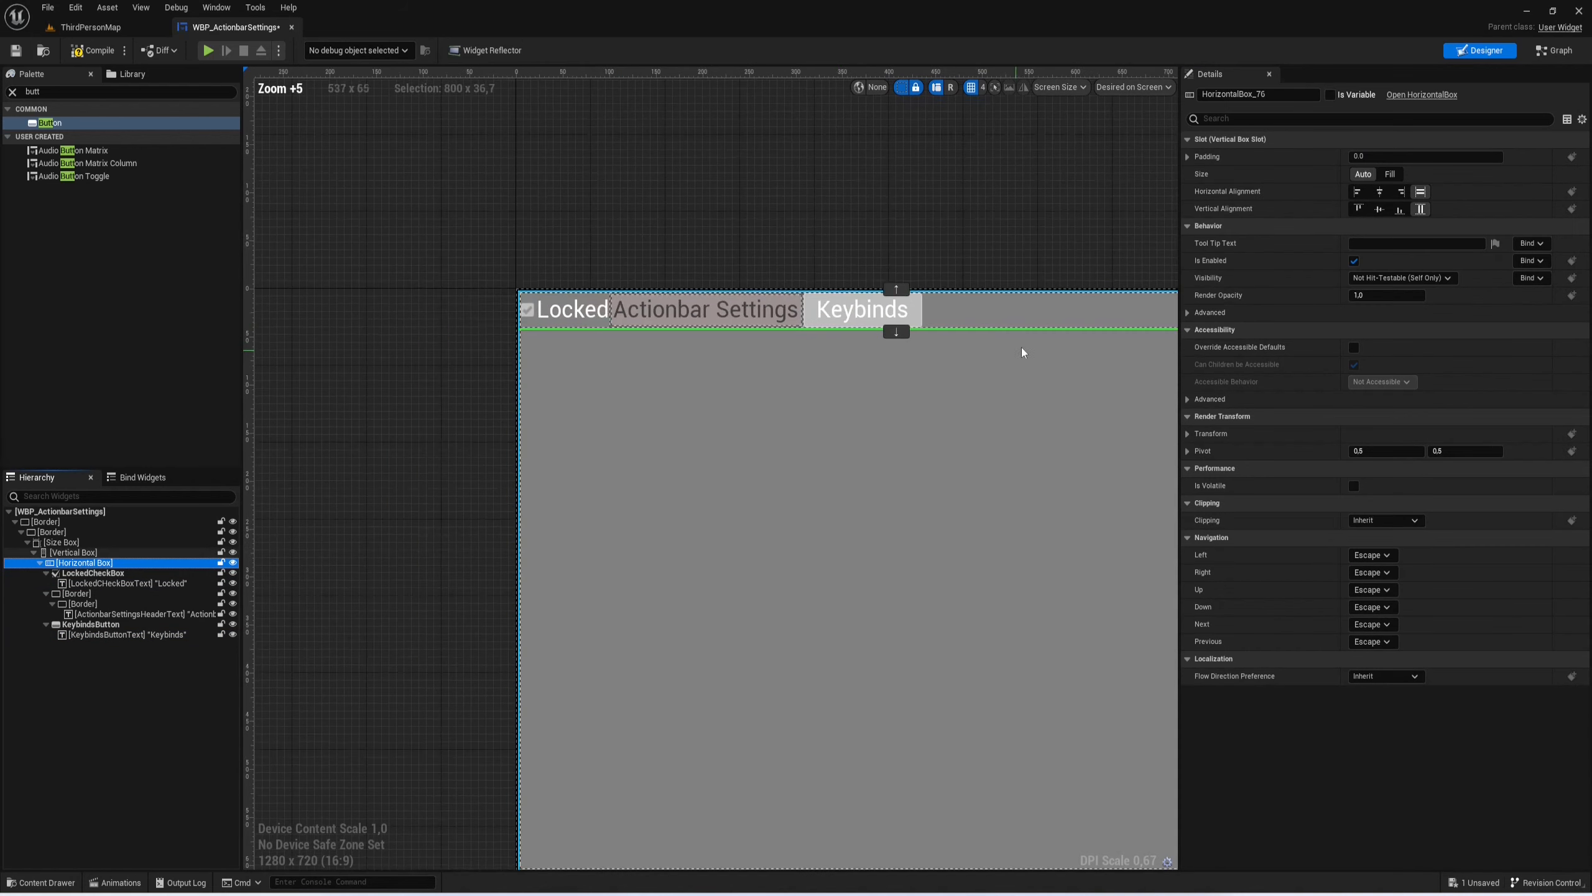
left_click(1390, 174)
scroll(1031, 246, "down", 3)
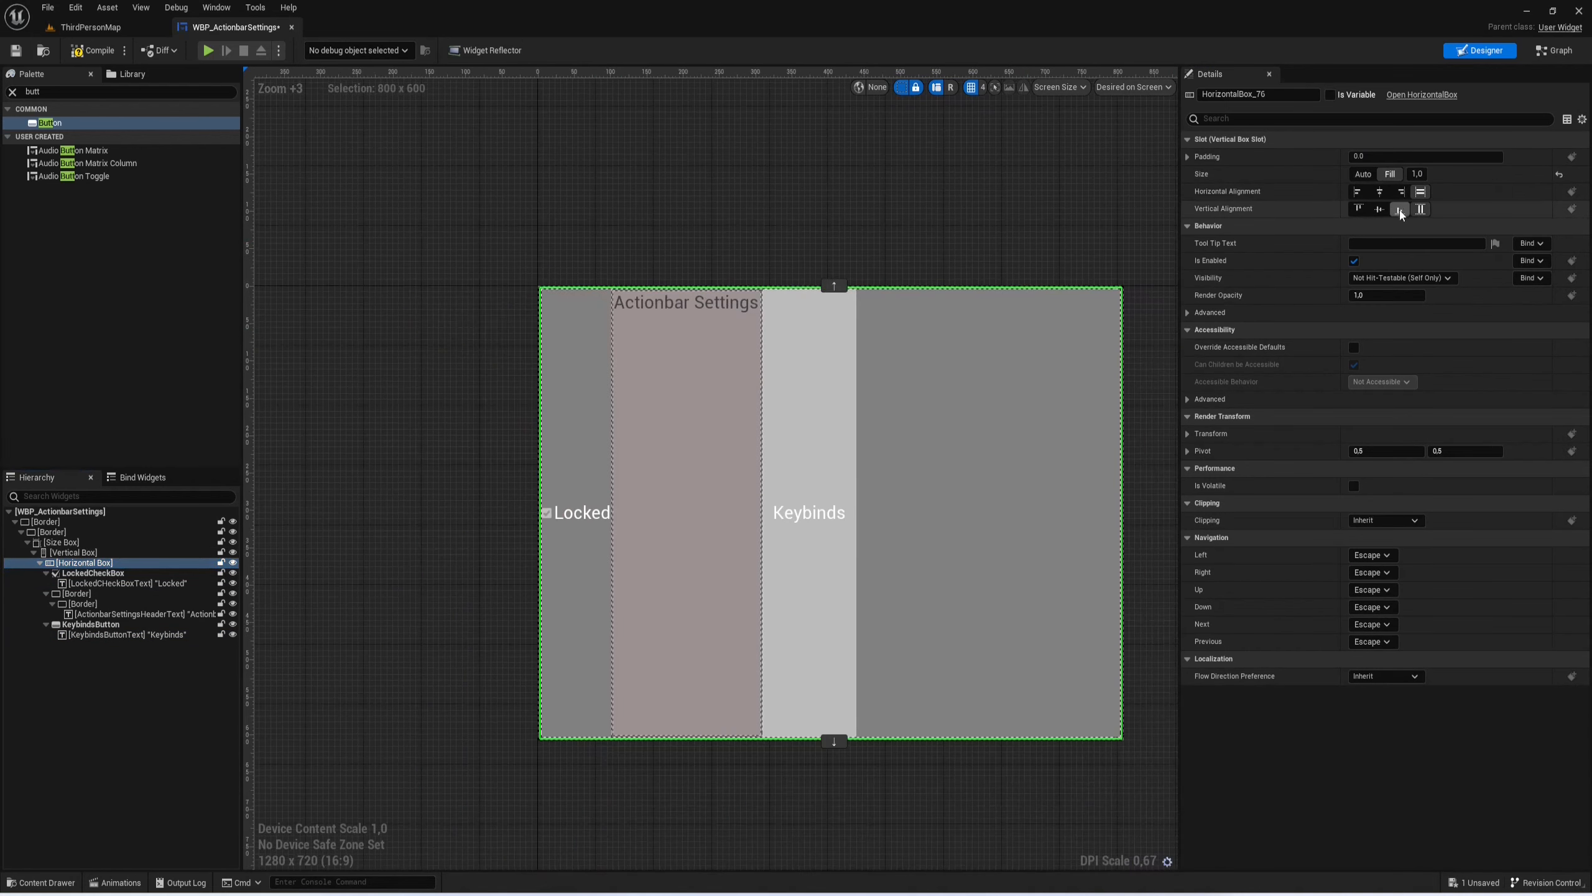
left_click(1358, 209)
scroll(808, 258, "up", 2)
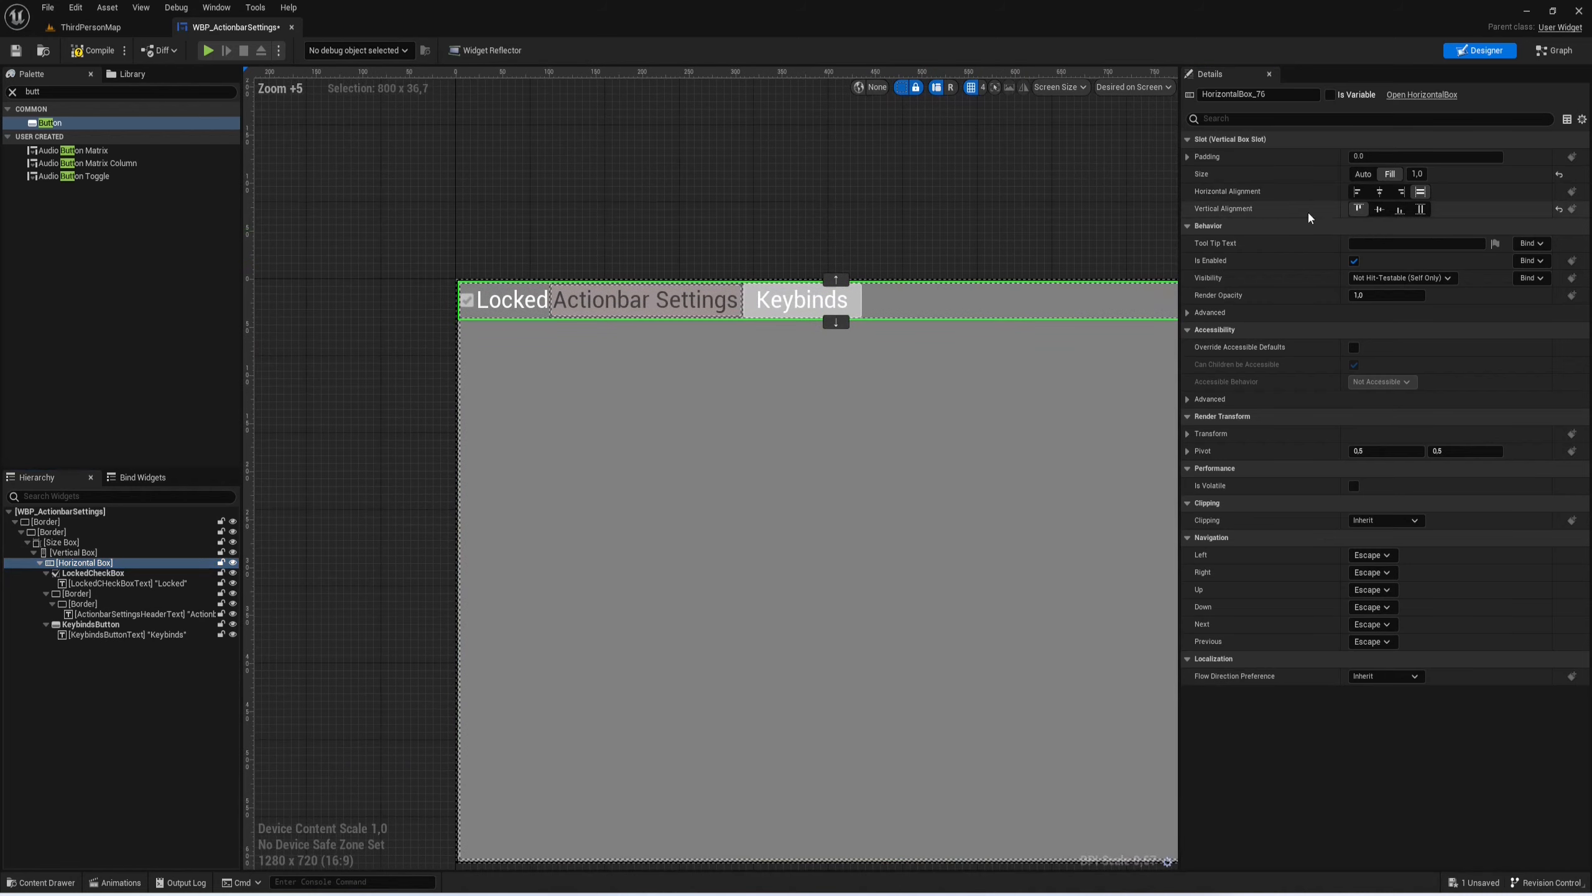
Step: Try centering the header row's Horizontal Box horizontally and restore its horizontal fill
left_click(1379, 192)
scroll(857, 267, "down", 2)
right_click_drag(853, 266, 822, 276)
scroll(827, 248, "up", 3)
left_click(1421, 191)
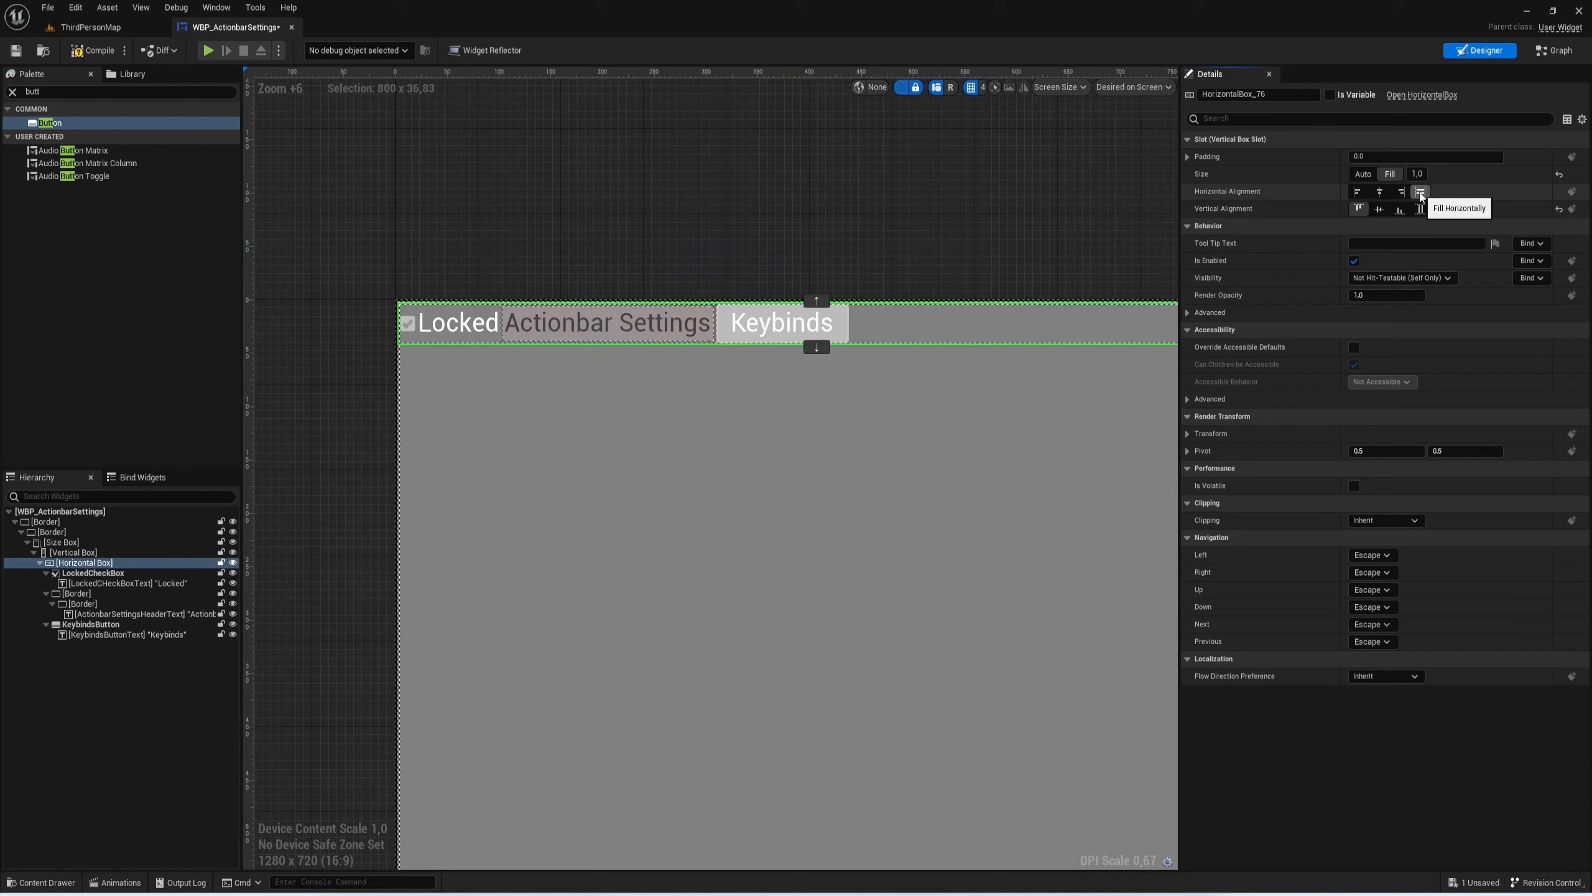
Step: Align KeybindsButton to the right within the header row and set its size to Fill
left_click(111, 573)
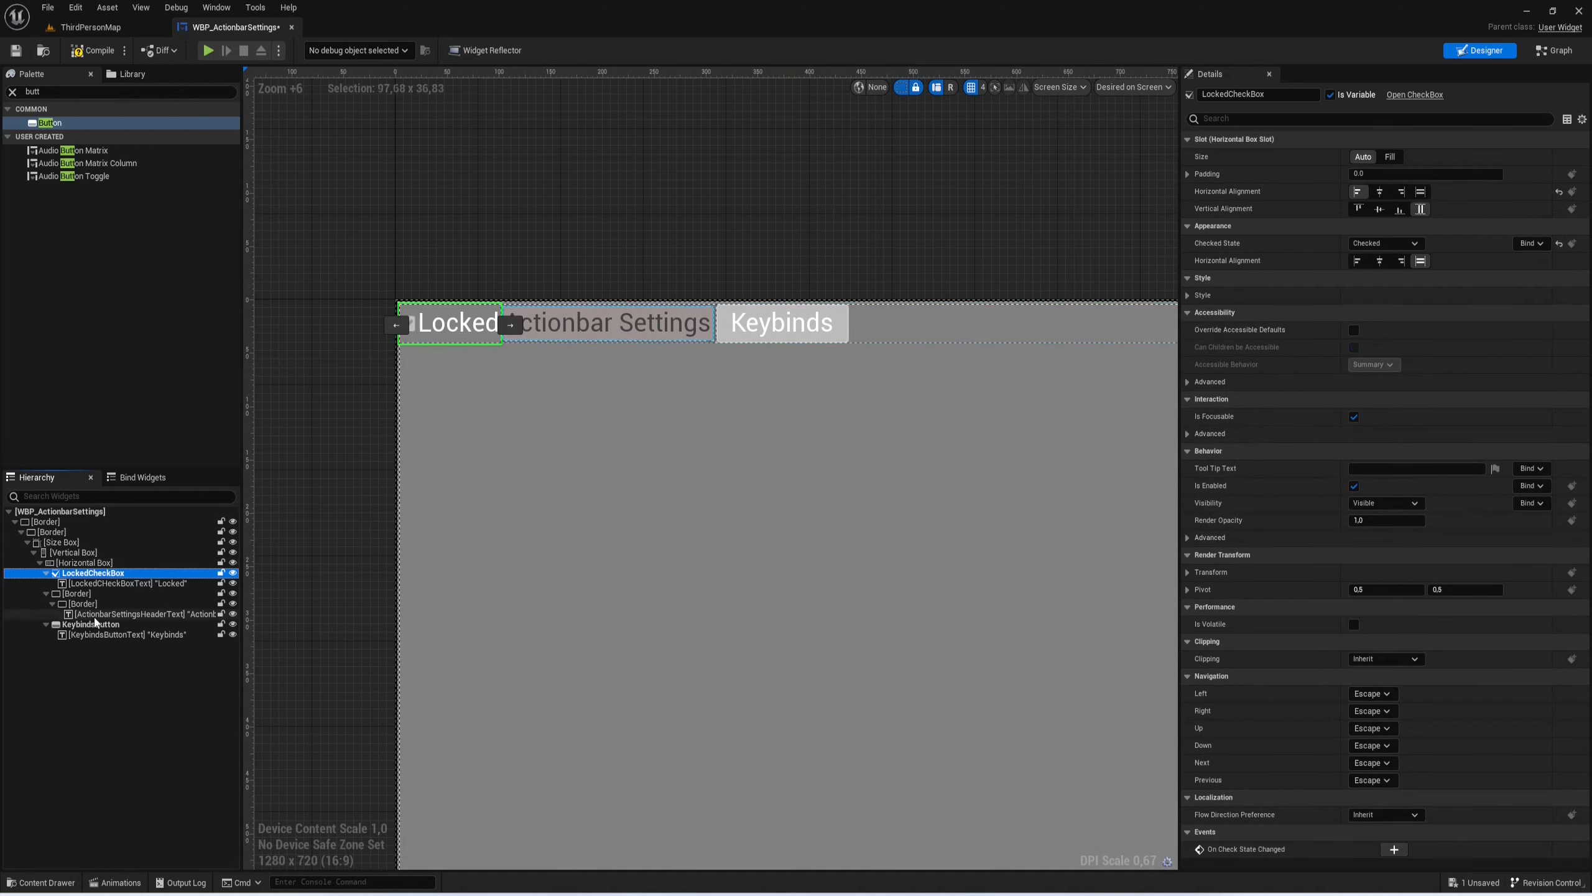
left_click(93, 624)
left_click(1401, 192)
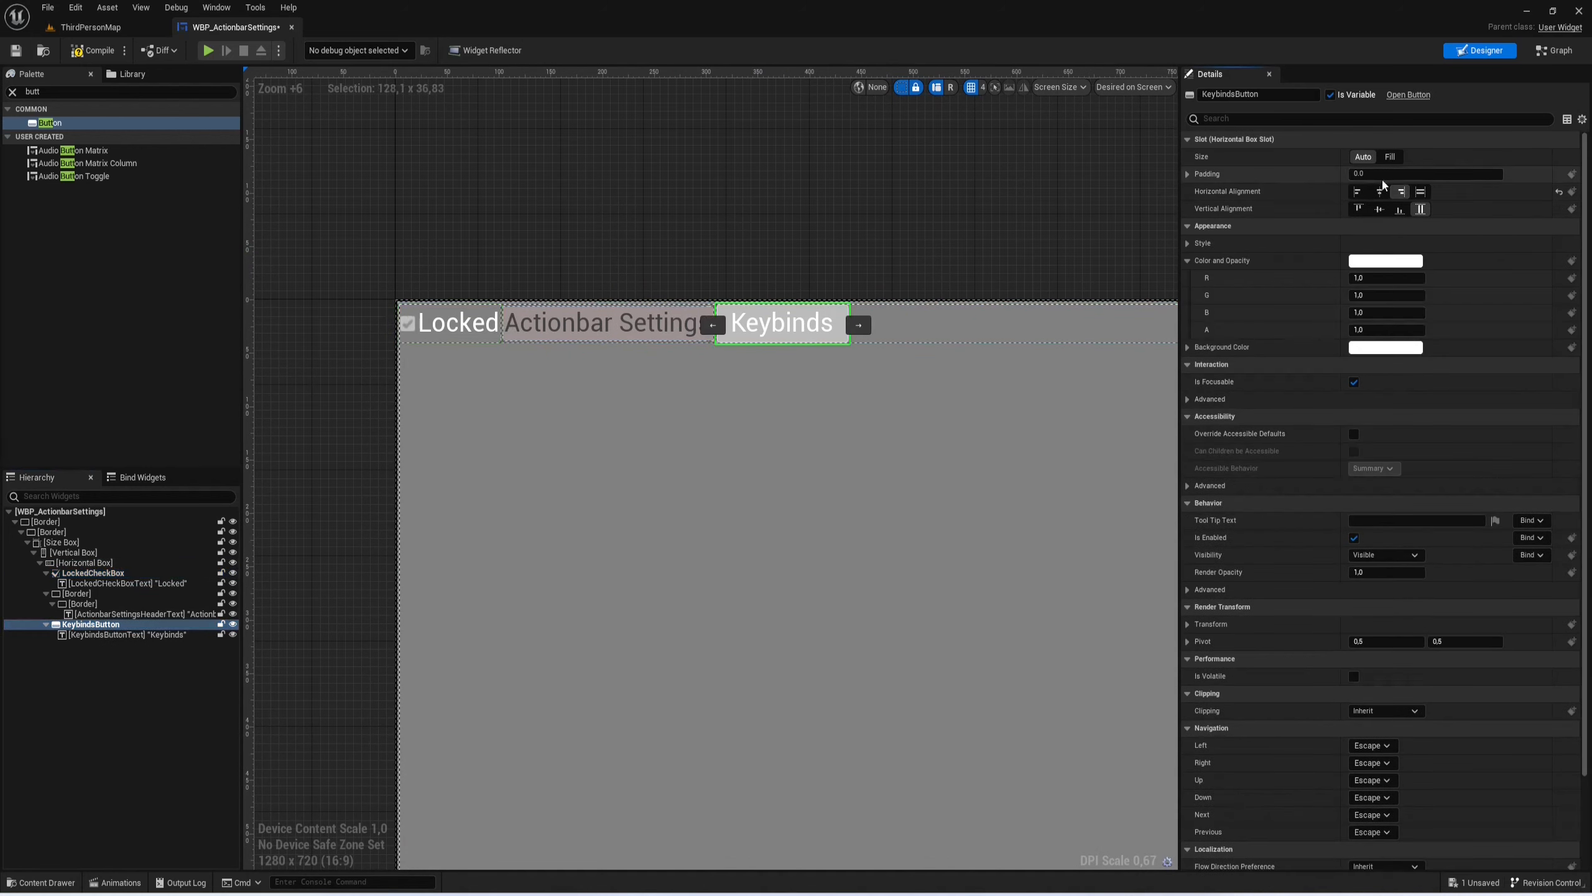
left_click(1389, 156)
scroll(823, 284, "down", 2)
scroll(669, 310, "up", 1)
Step: Set the header text's outer Border to Fill size and center it horizontally in the row
left_click(605, 320)
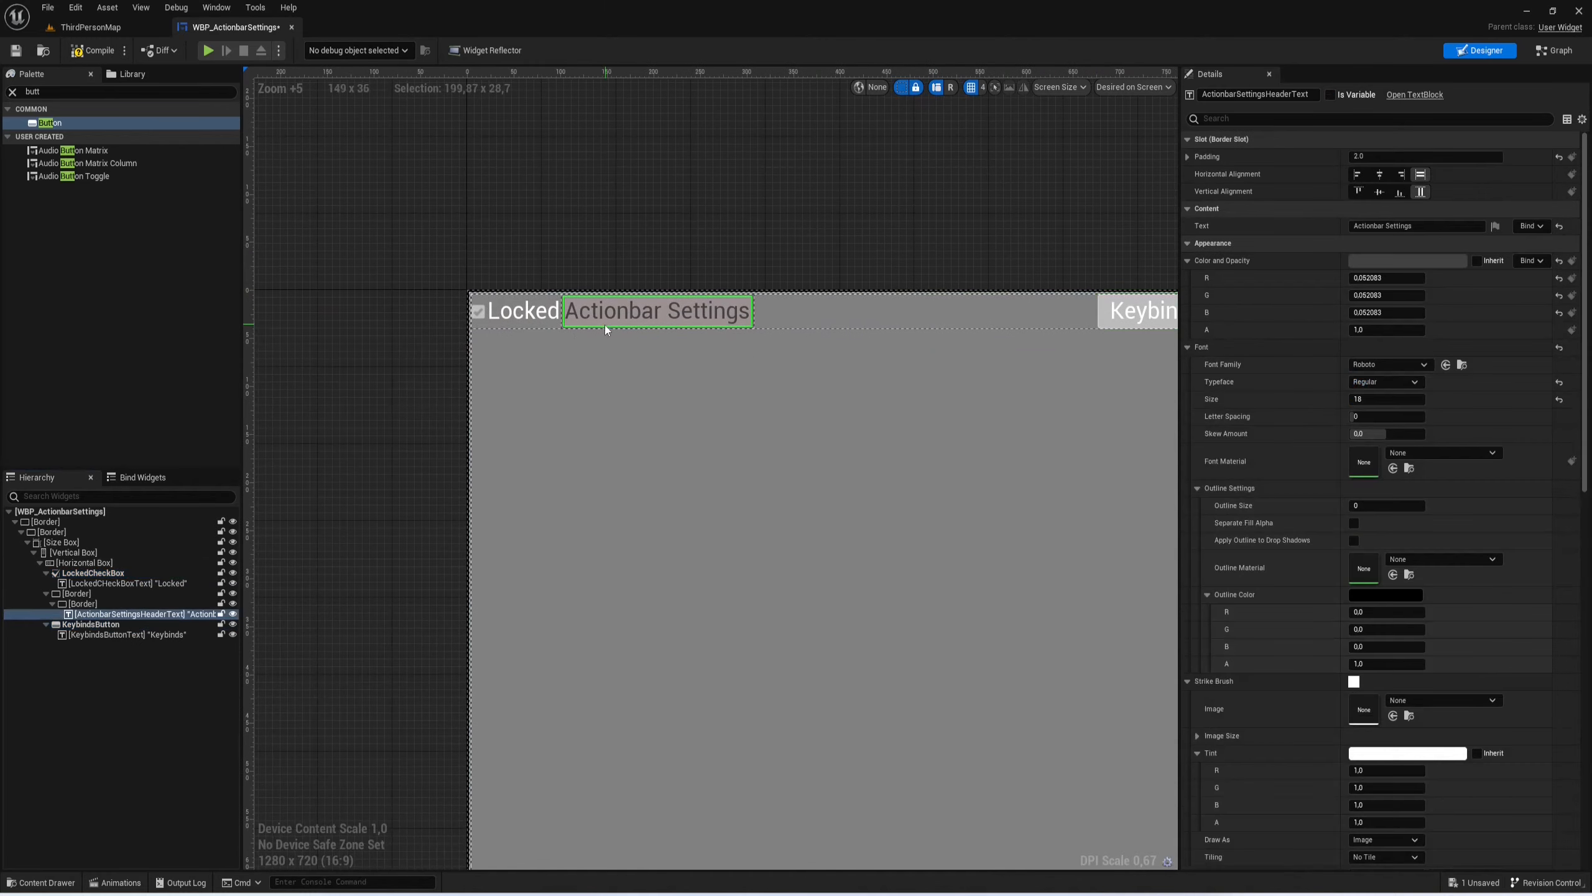
left_click(76, 594)
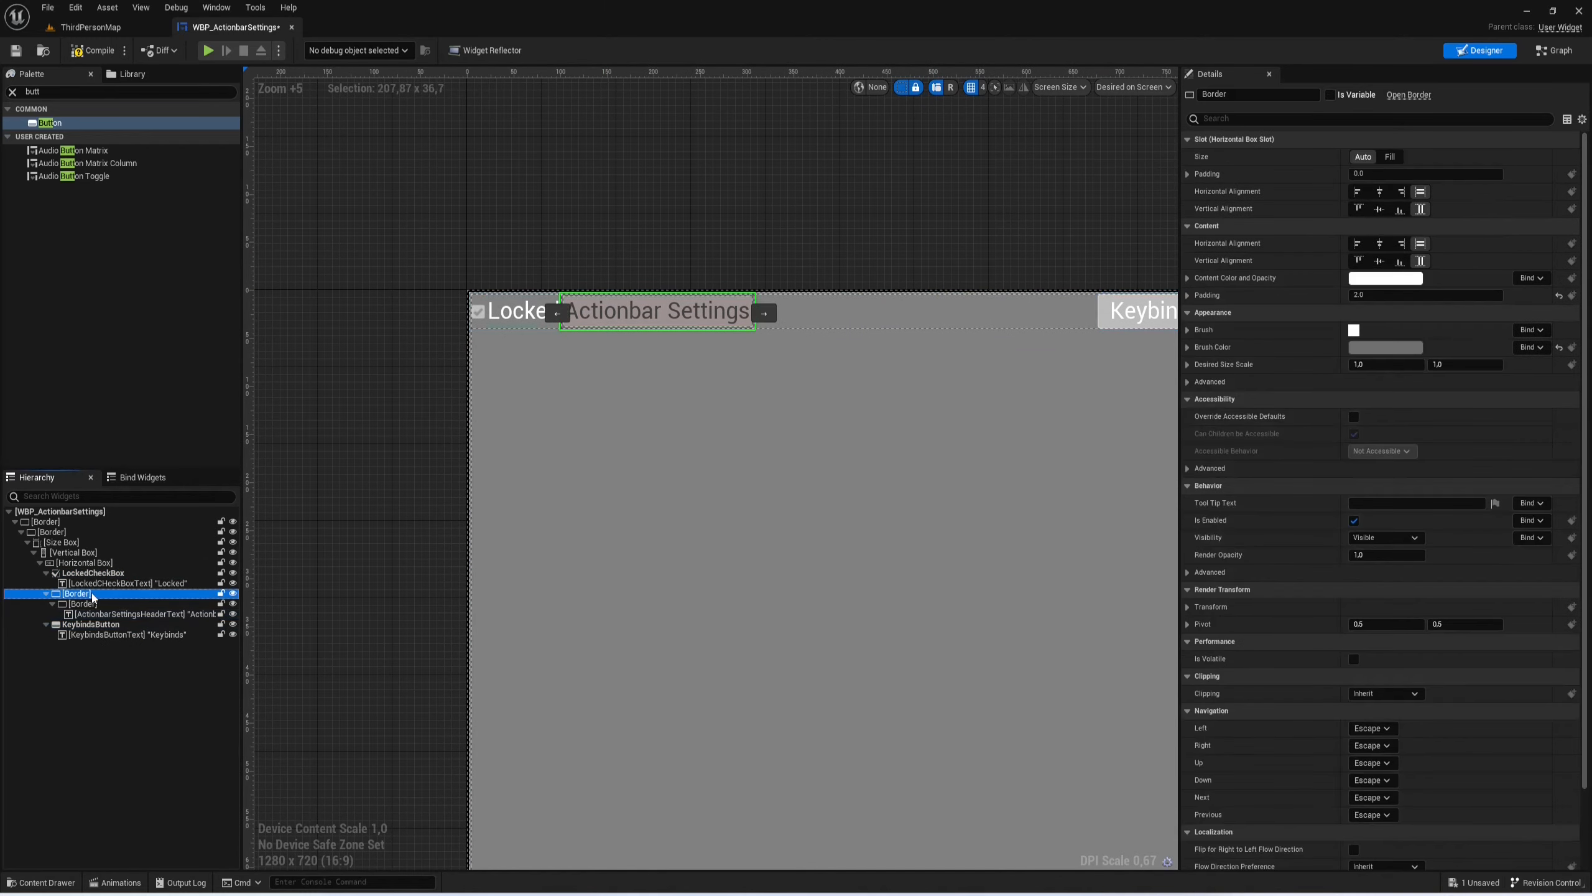
left_click(1394, 161)
left_click(1379, 192)
right_click_drag(965, 308, 883, 298)
scroll(871, 324, "down", 1)
left_click(1363, 157)
left_click(1390, 157)
Step: Set LockedCheckBox's size to Fill so the header row is evenly distributed, and compile the widget
left_click(80, 573)
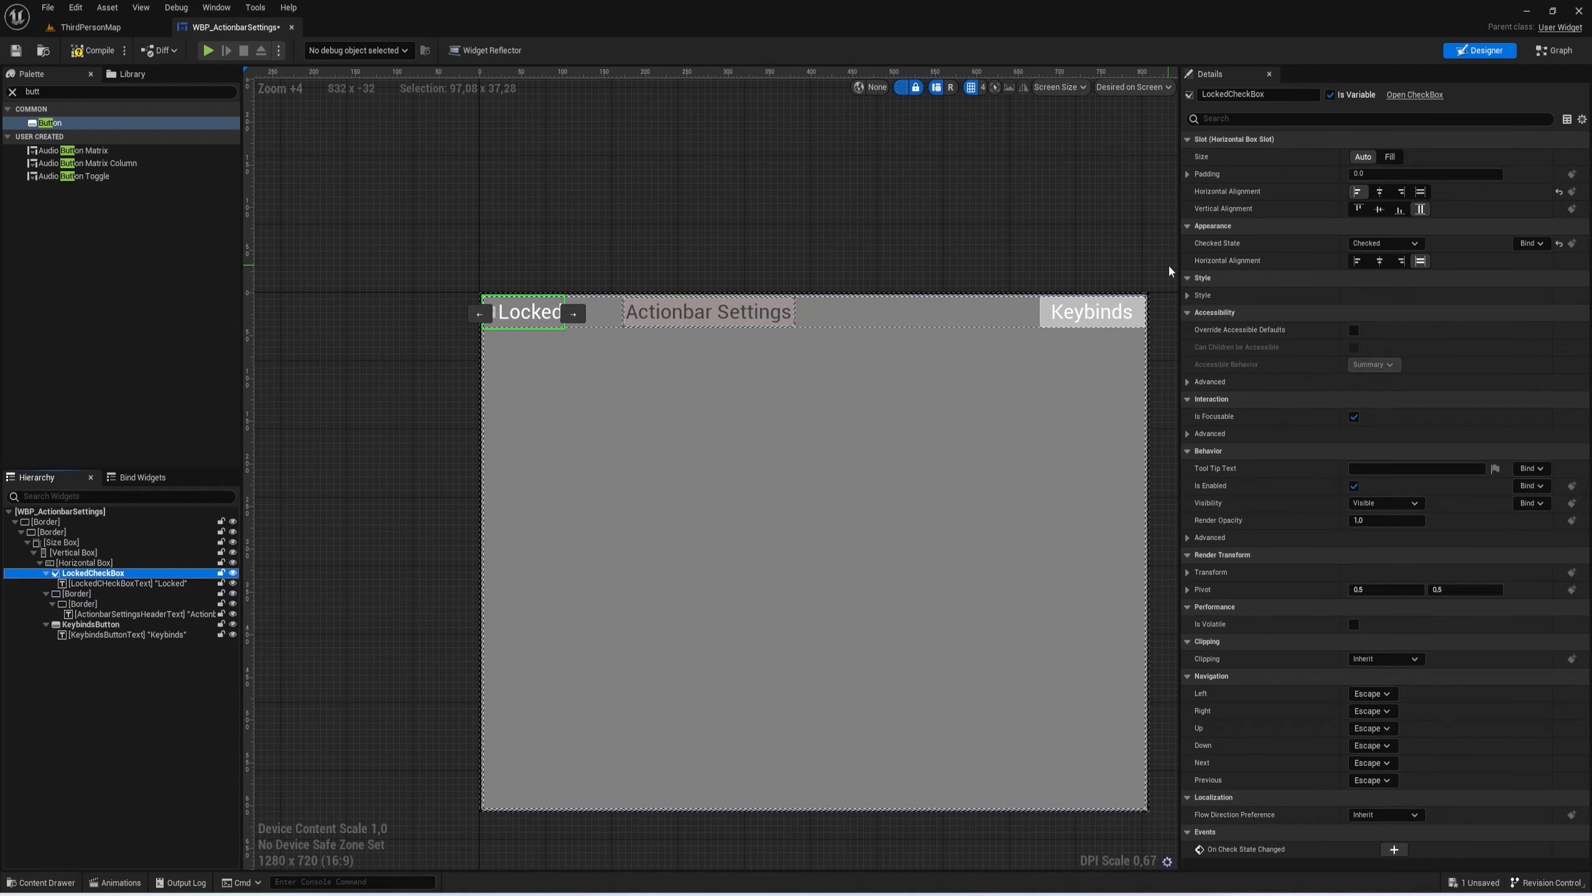
left_click(1390, 156)
scroll(1040, 251, "down", 2)
scroll(951, 254, "up", 2)
left_click(953, 308)
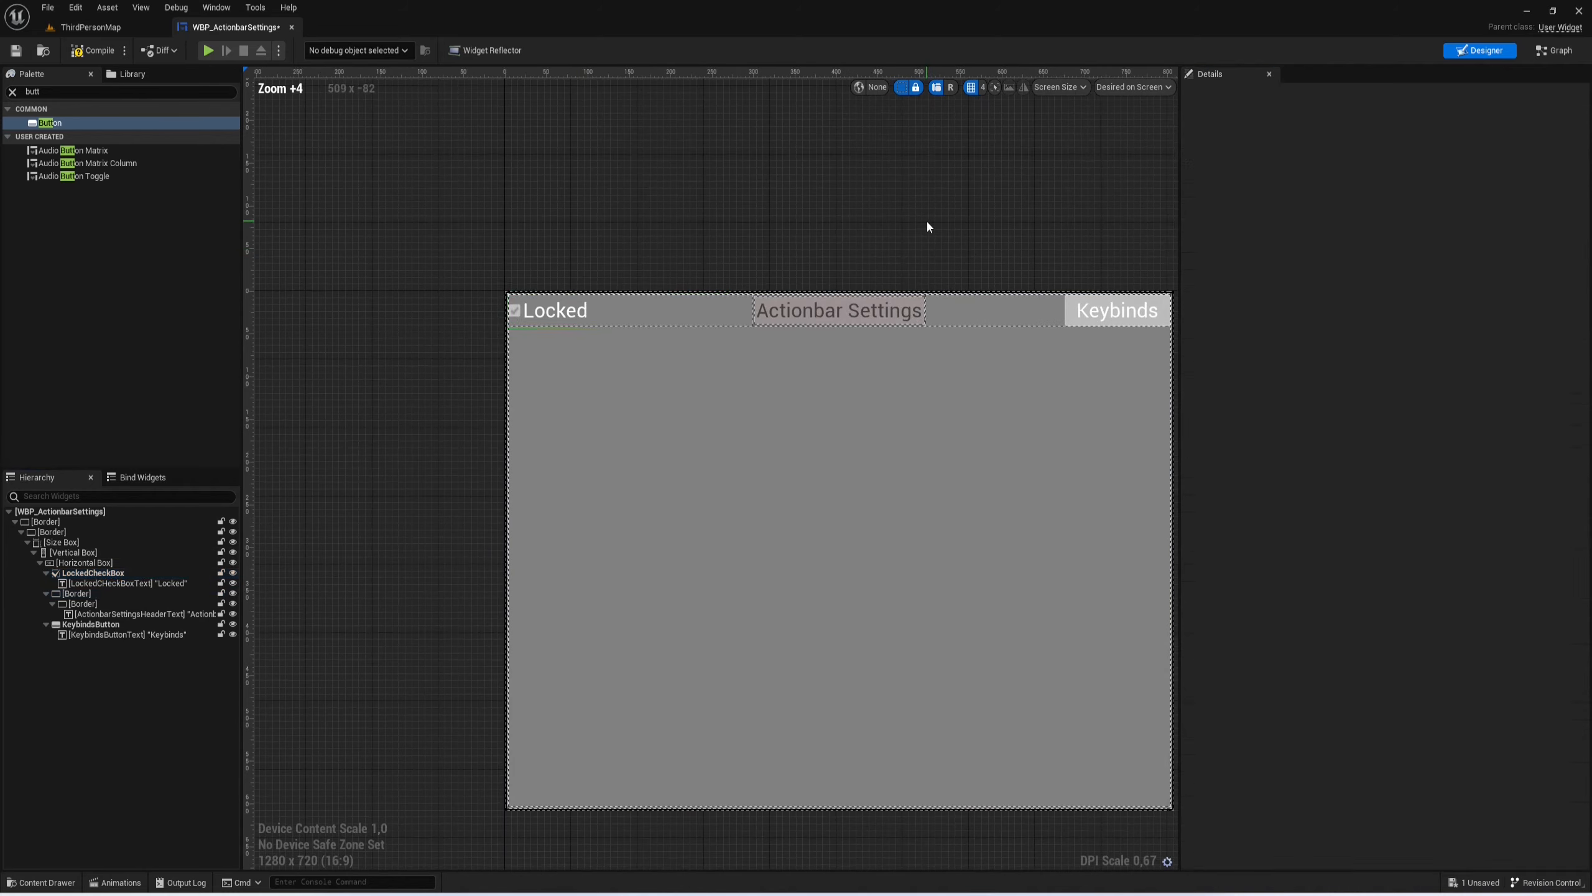
scroll(922, 220, "down", 2)
scroll(911, 224, "up", 1)
right_click_drag(897, 227, 819, 233)
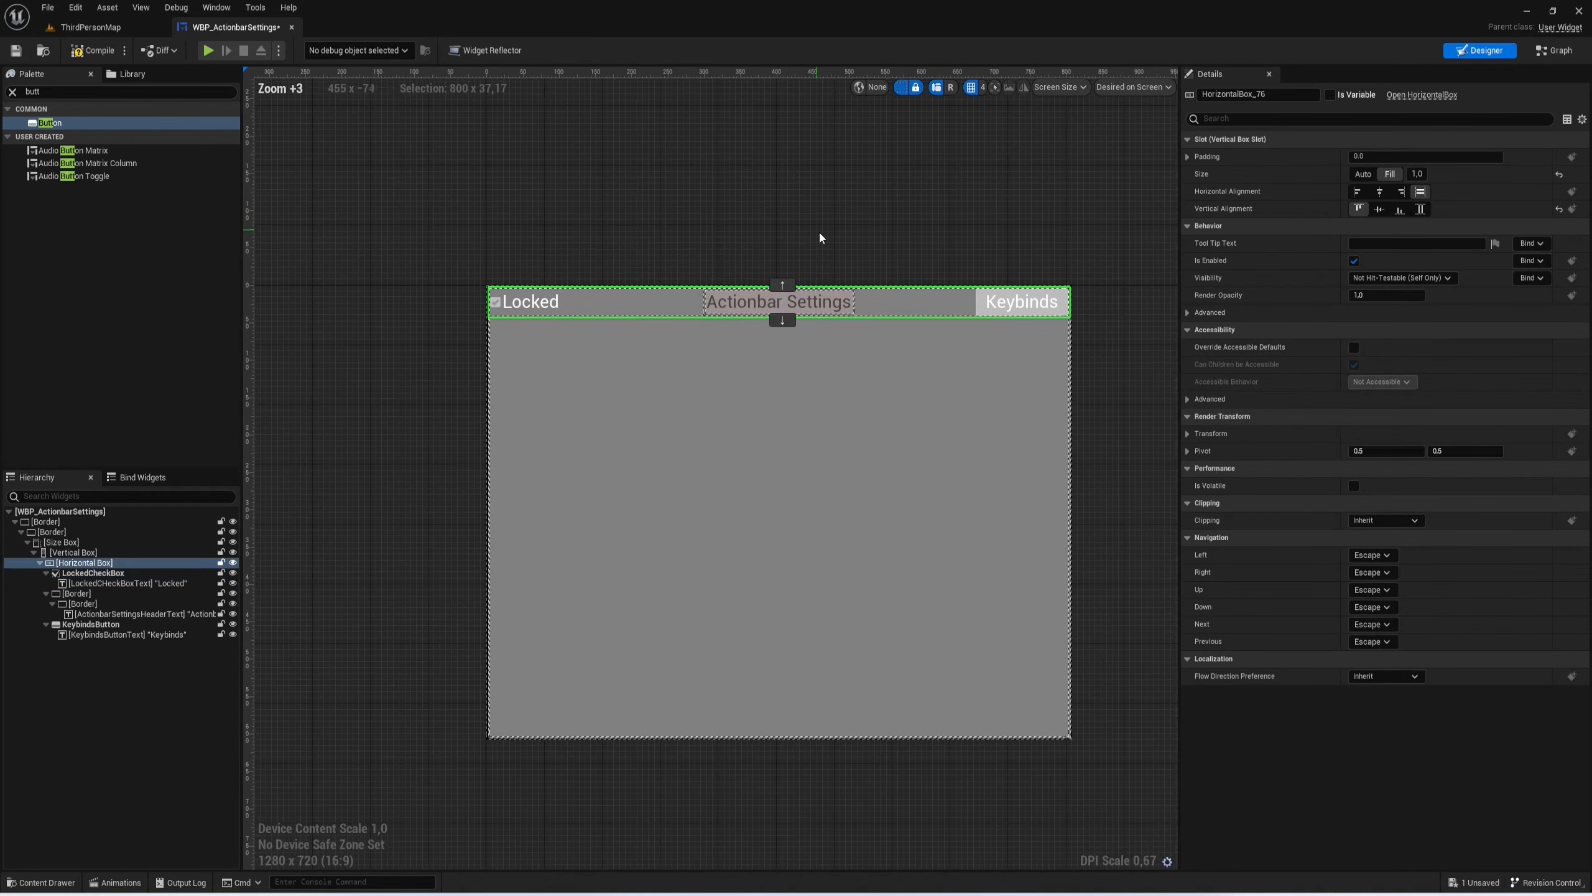
left_click(87, 50)
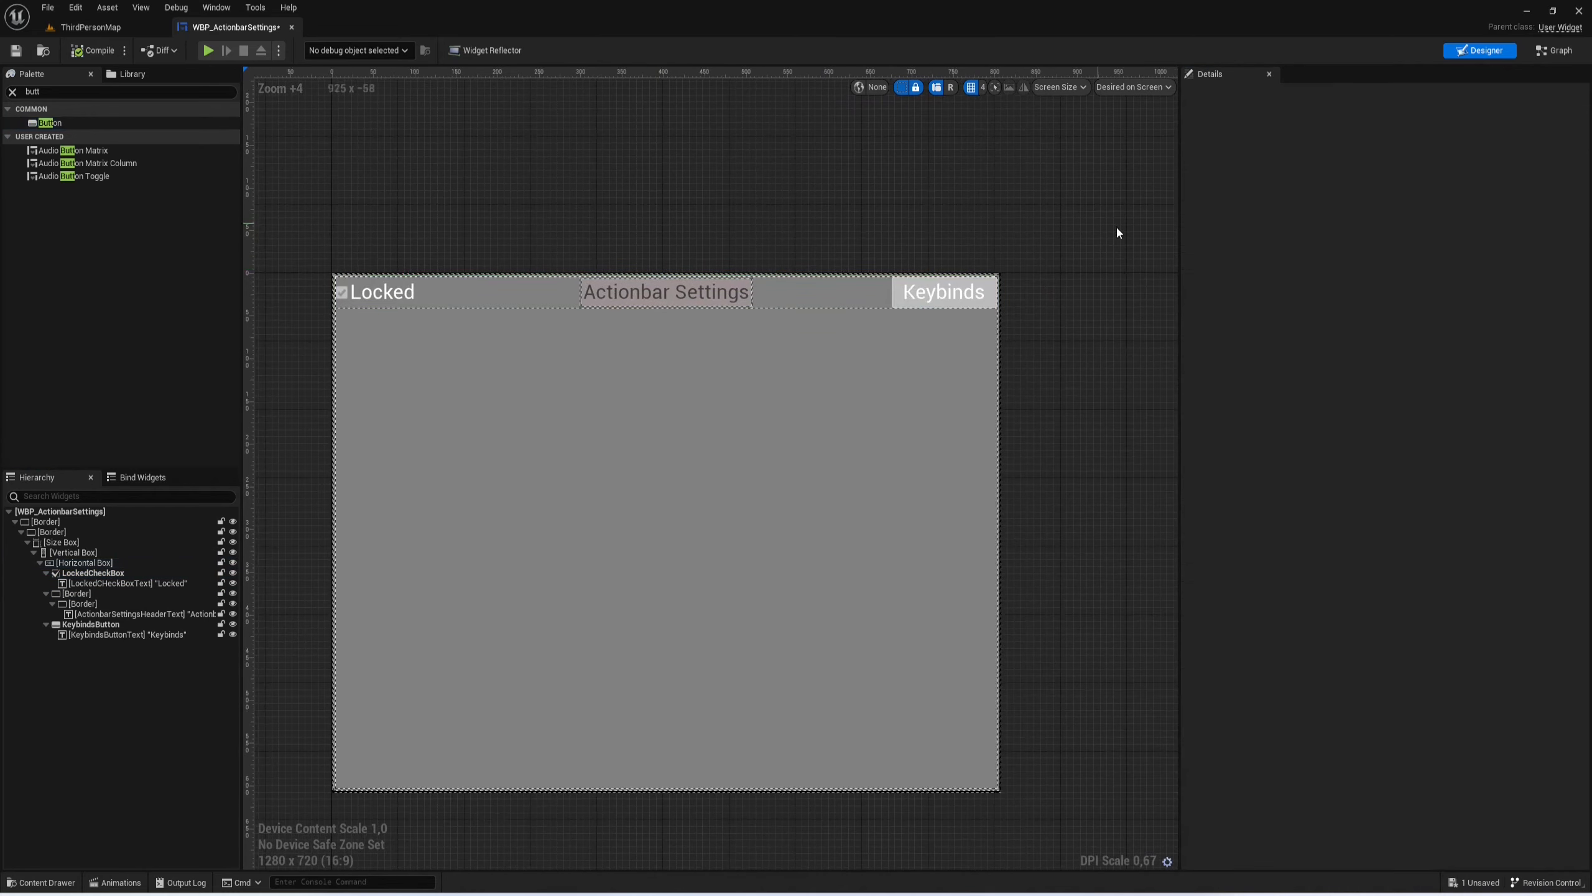
Step: Add a second Horizontal Box to the Vertical Box below the header row and set its size to Fill
left_click(80, 563)
left_click(41, 563)
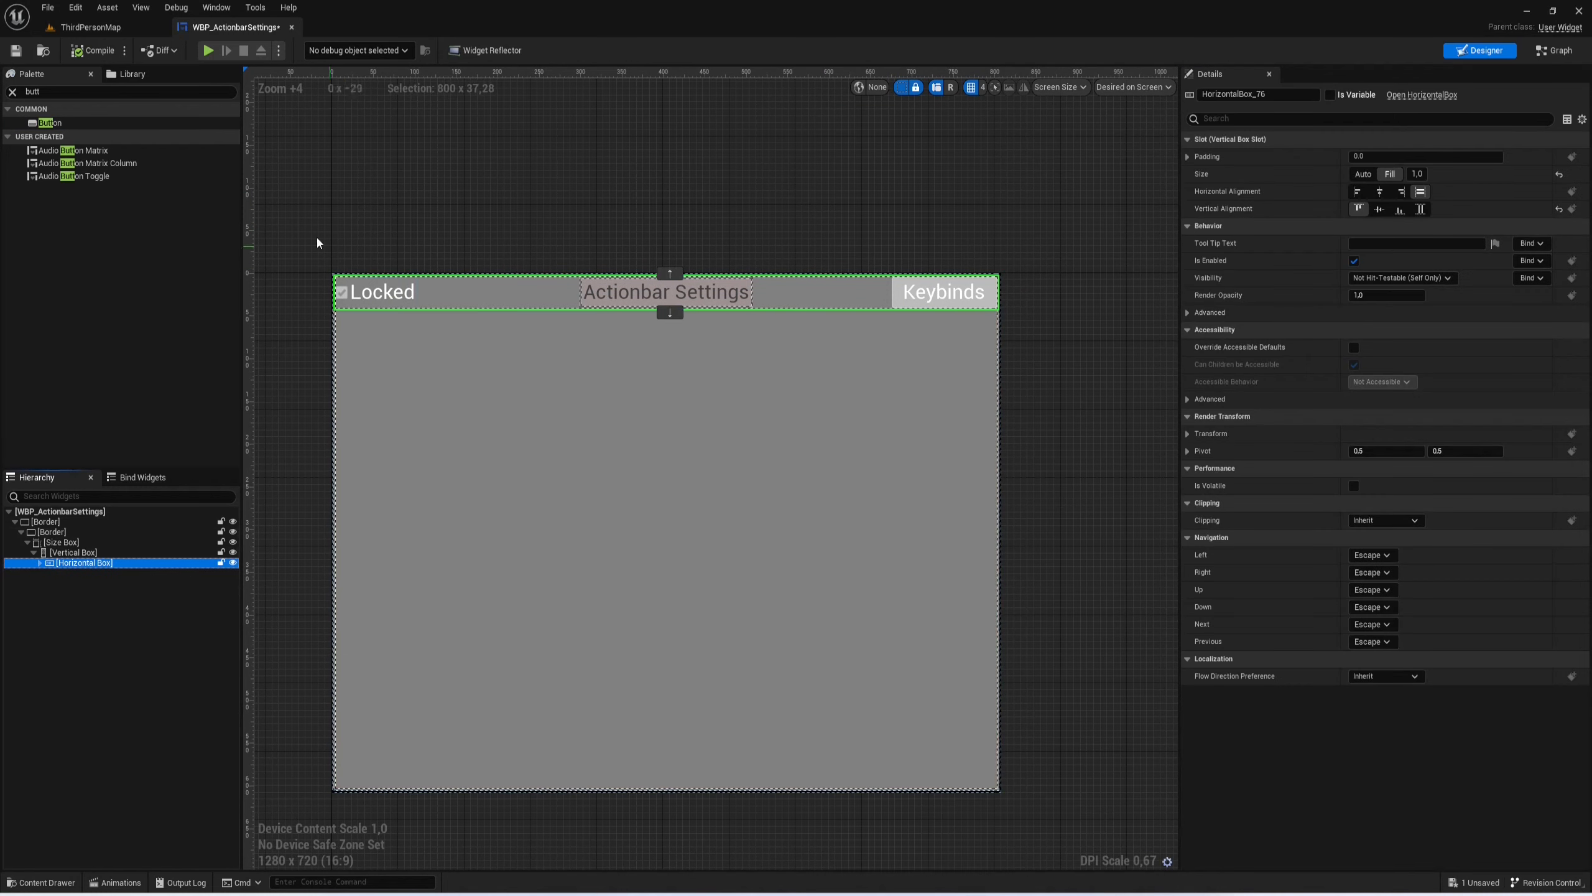
left_click(104, 90)
type("hor")
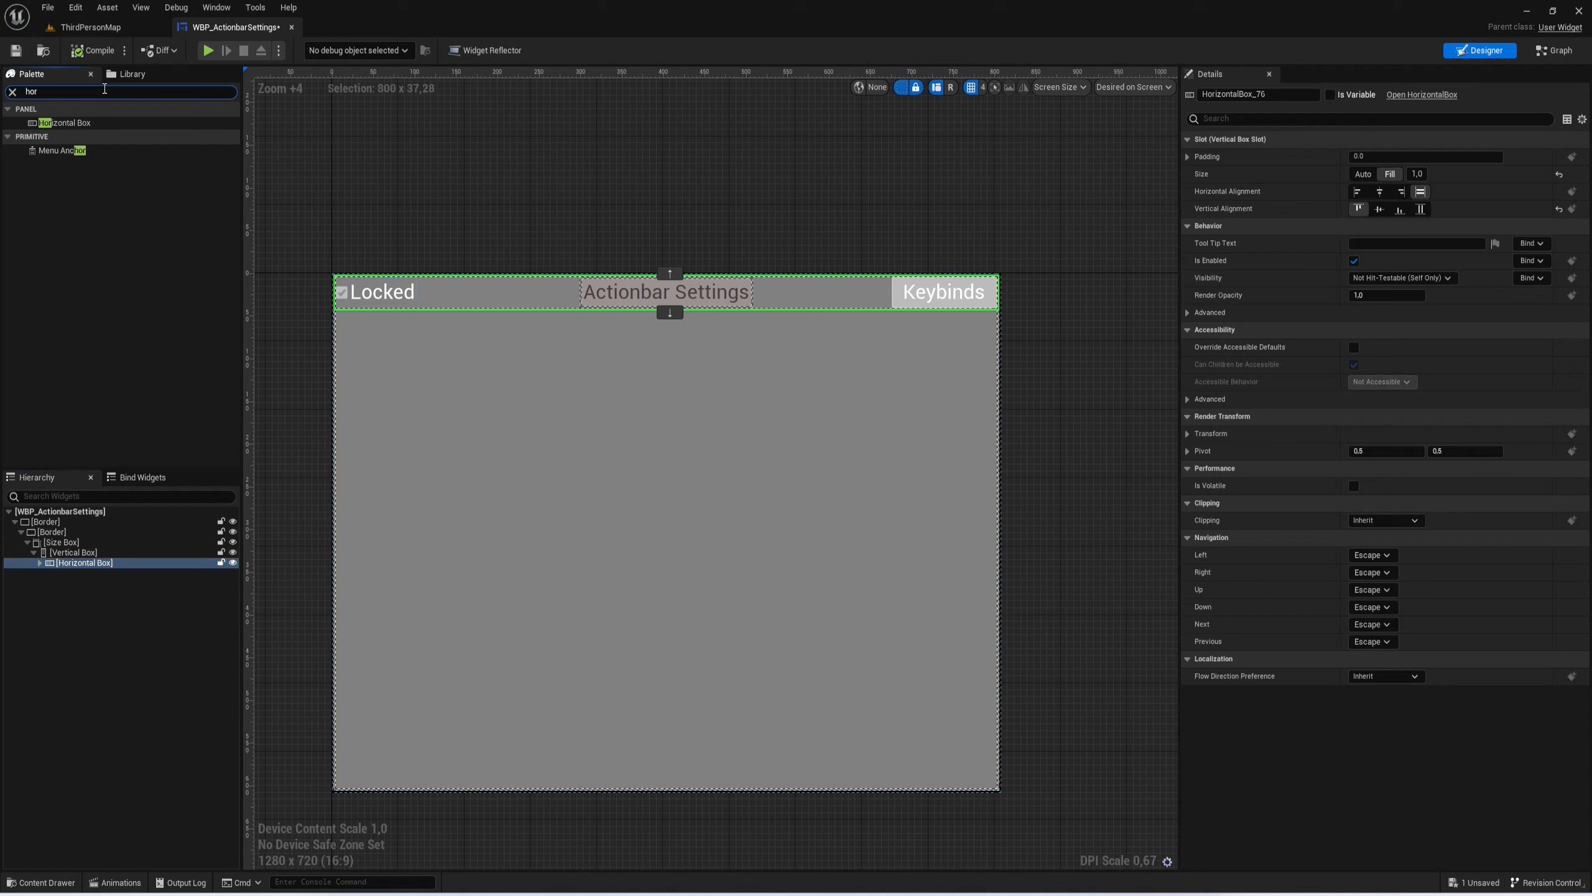
left_click_drag(69, 123, 86, 575)
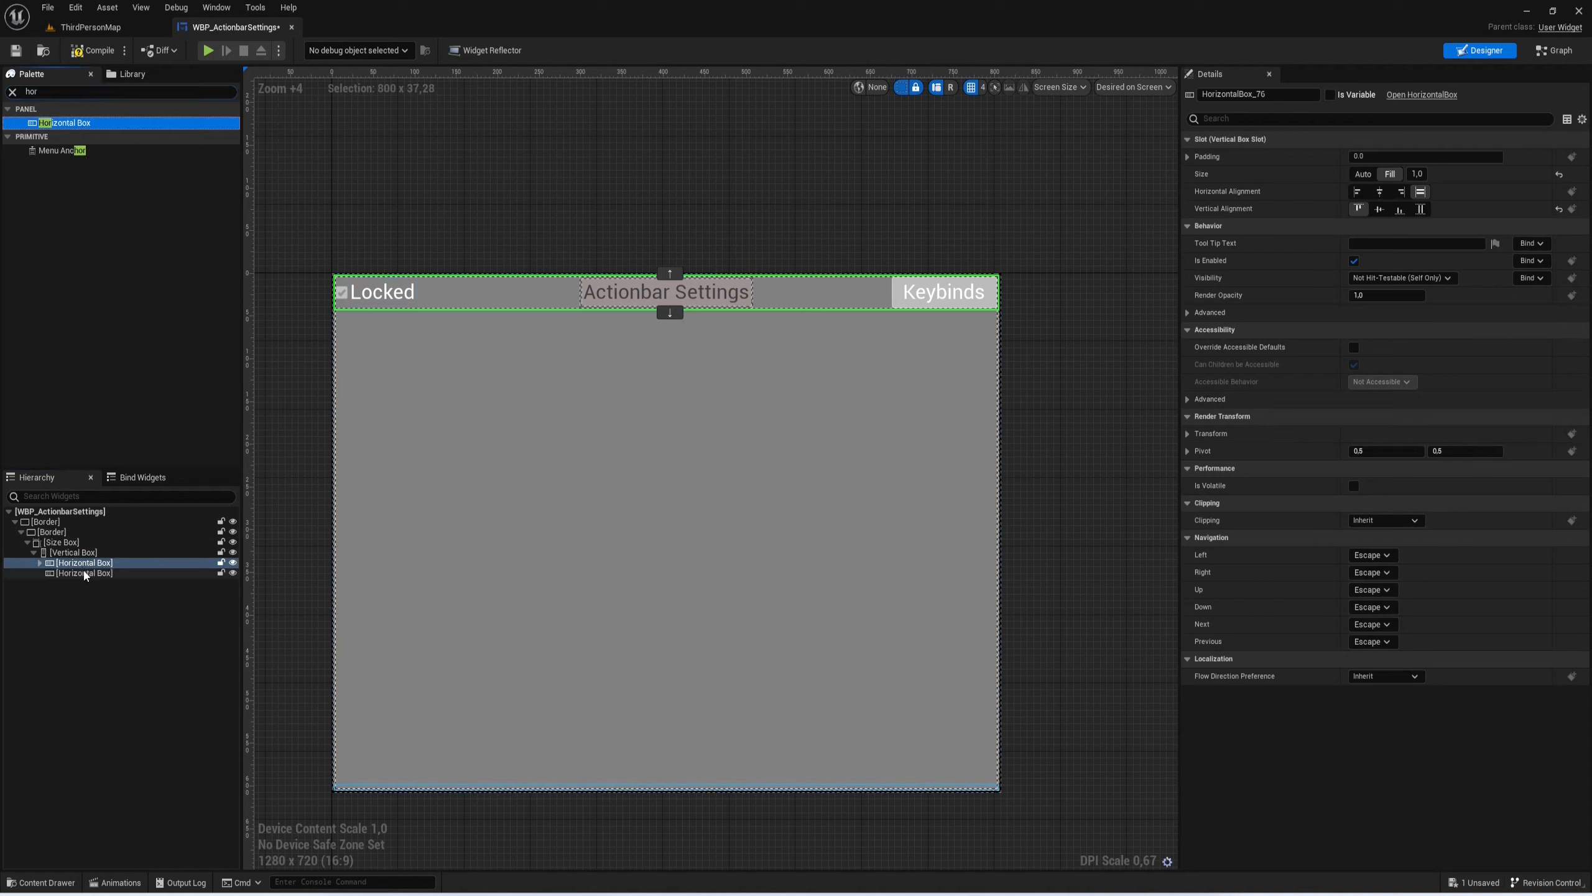
left_click(86, 572)
left_click(1389, 173)
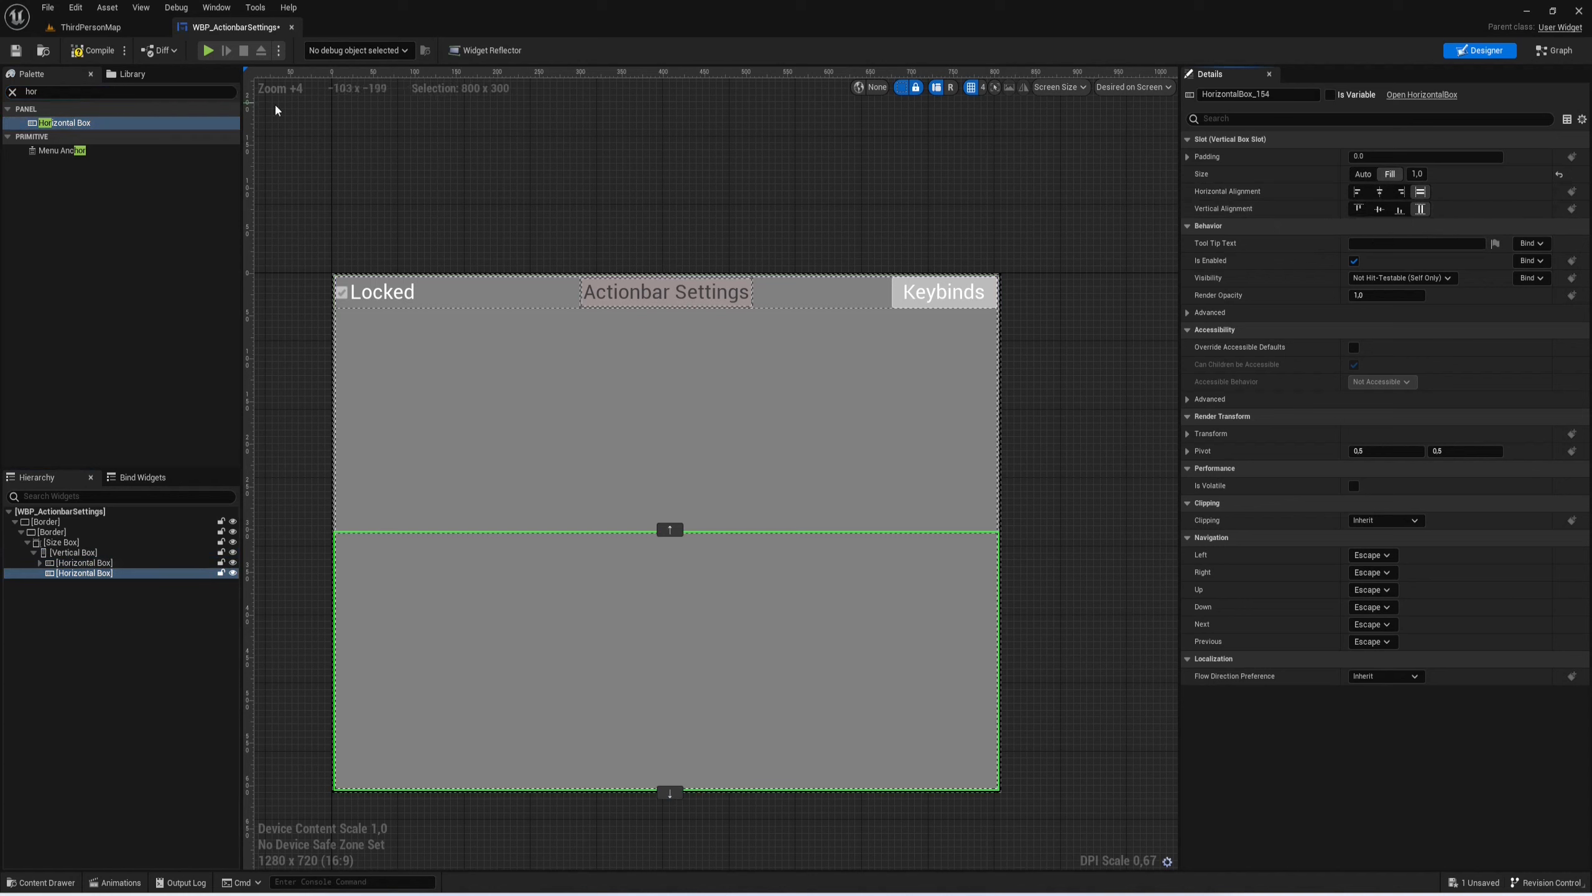
Step: Add a Vertical Box inside the second Horizontal Box and align it horizontally to the left
left_click(54, 92)
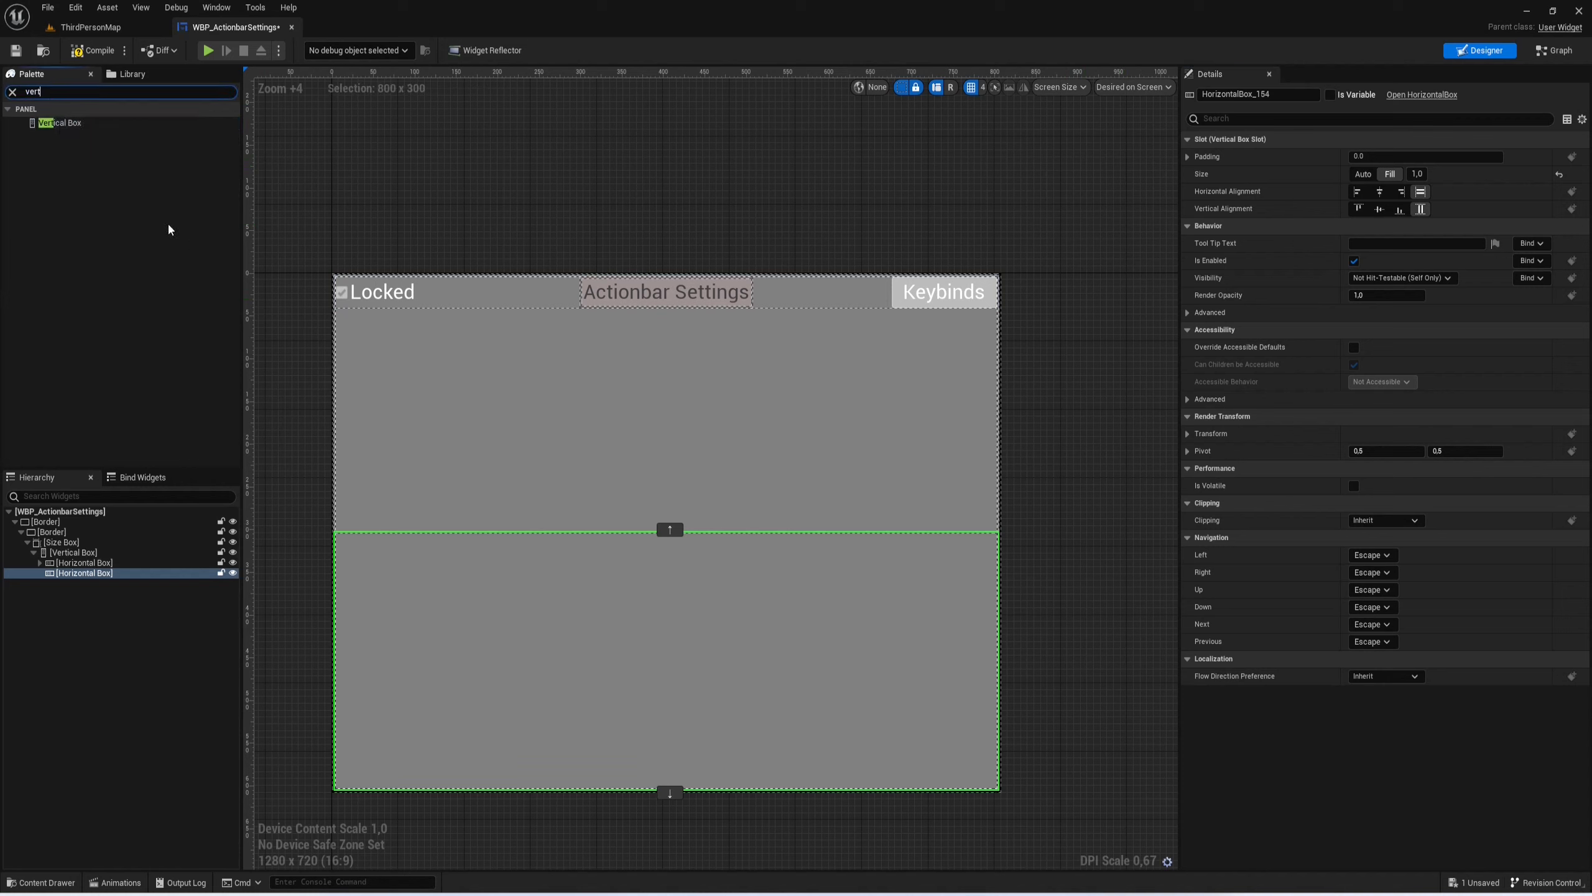
left_click_drag(75, 125, 103, 573)
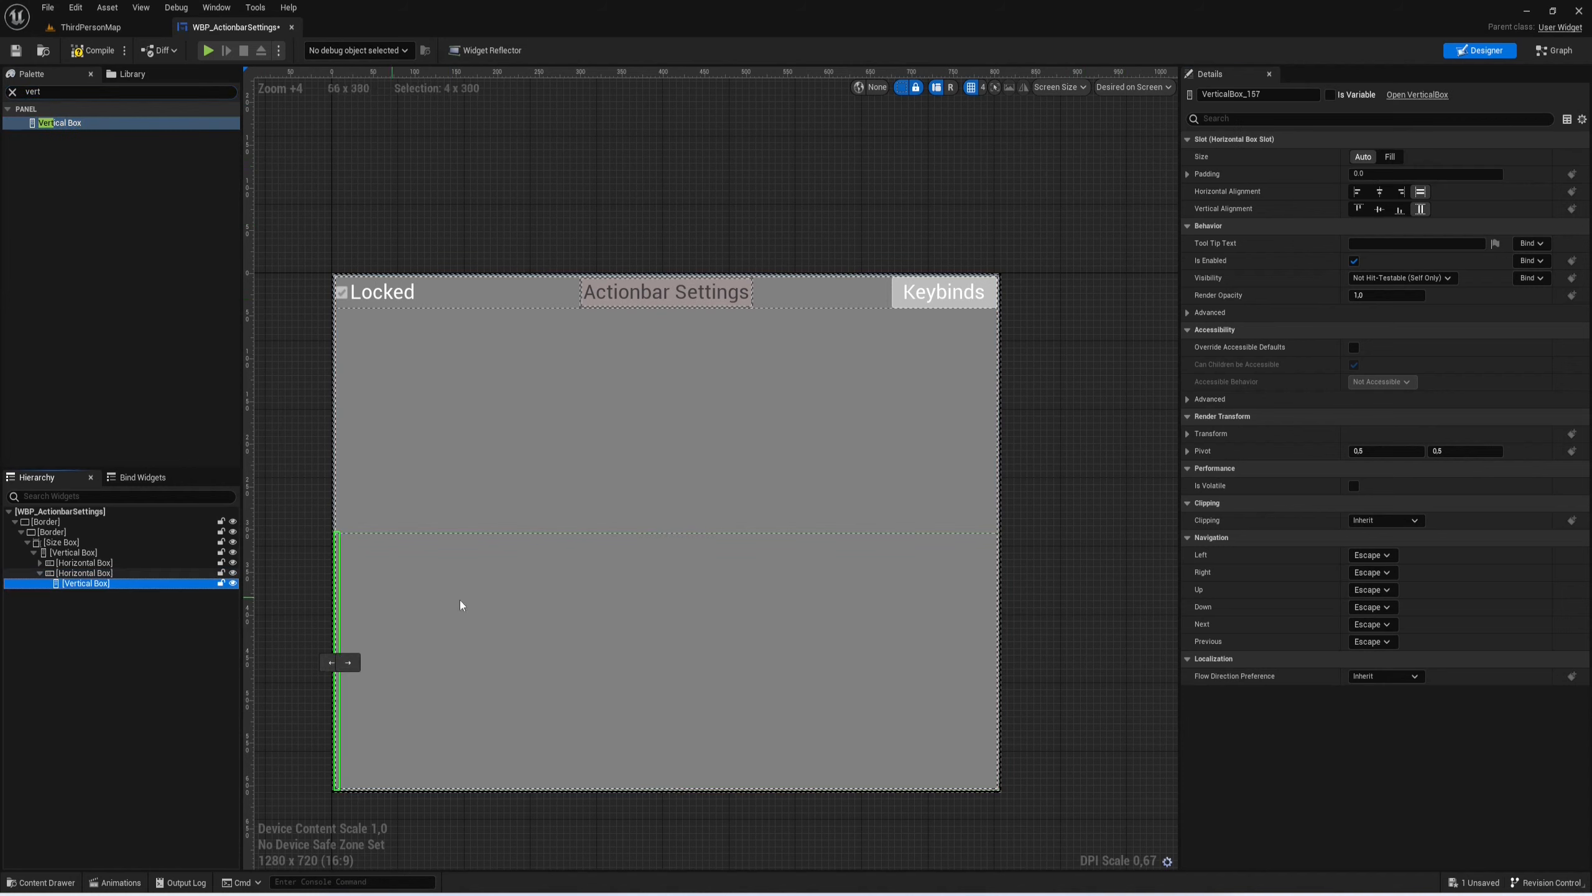
left_click(1357, 191)
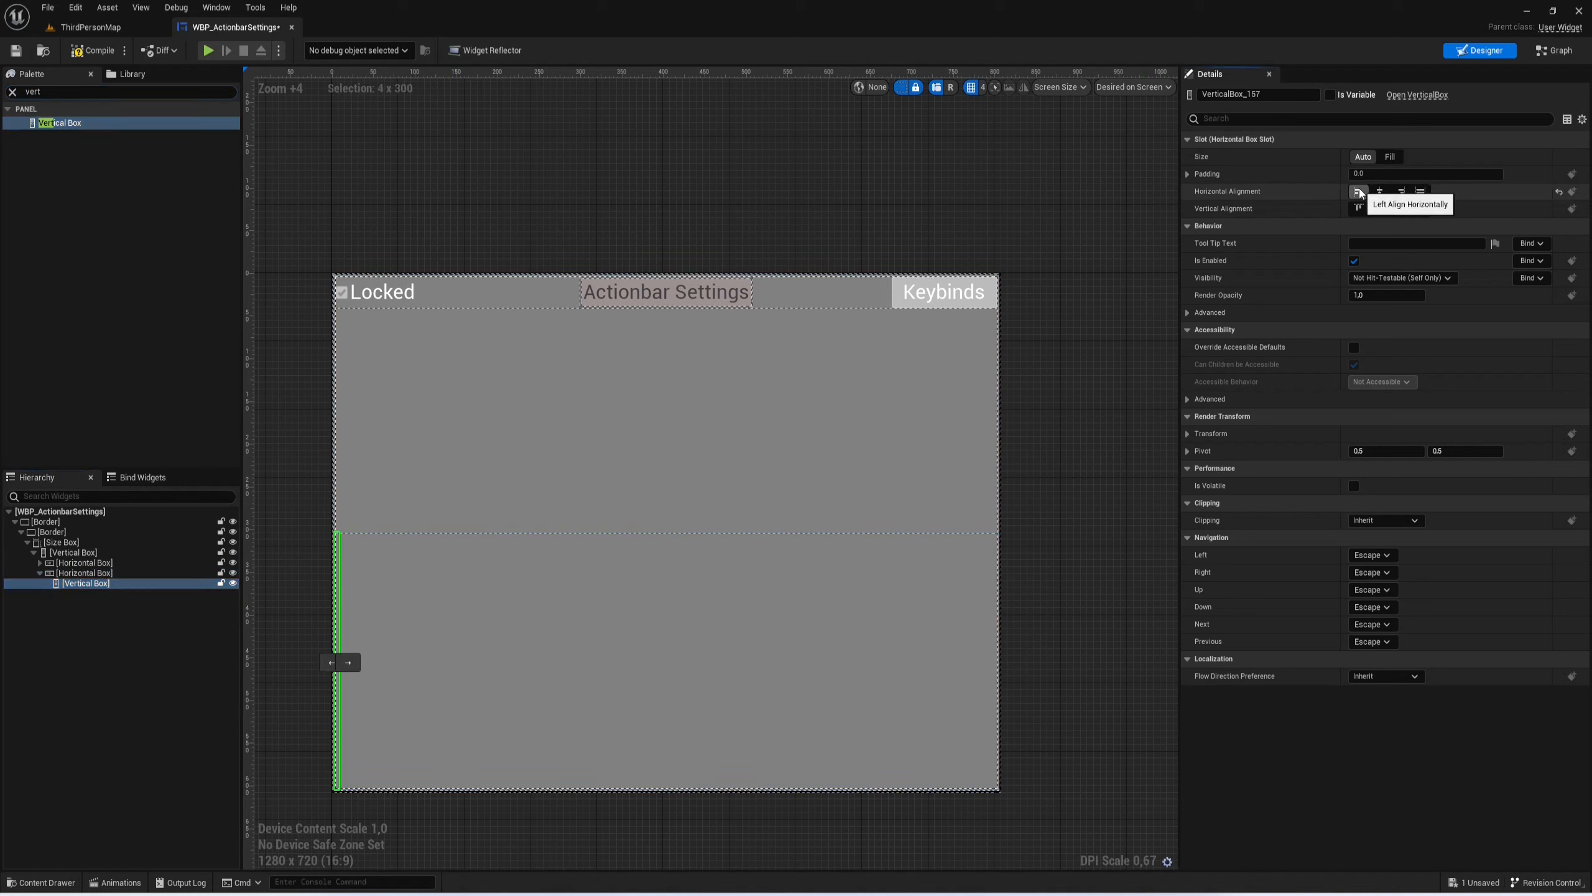
Step: Center the inner Vertical Box vertically within the second Horizontal Box
left_click(1379, 209)
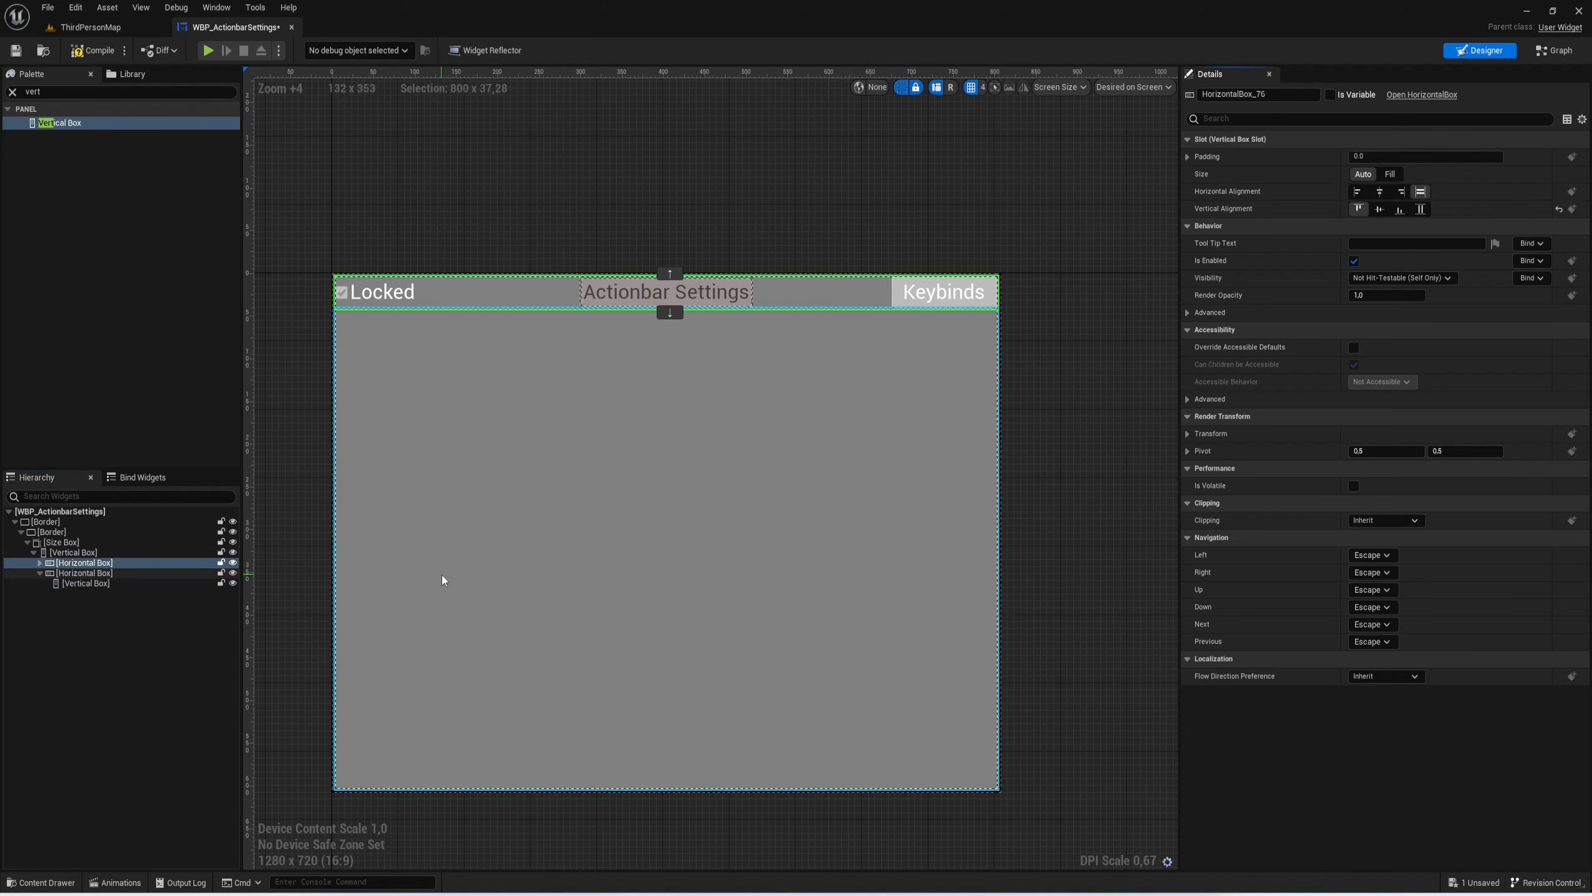
left_click(114, 575)
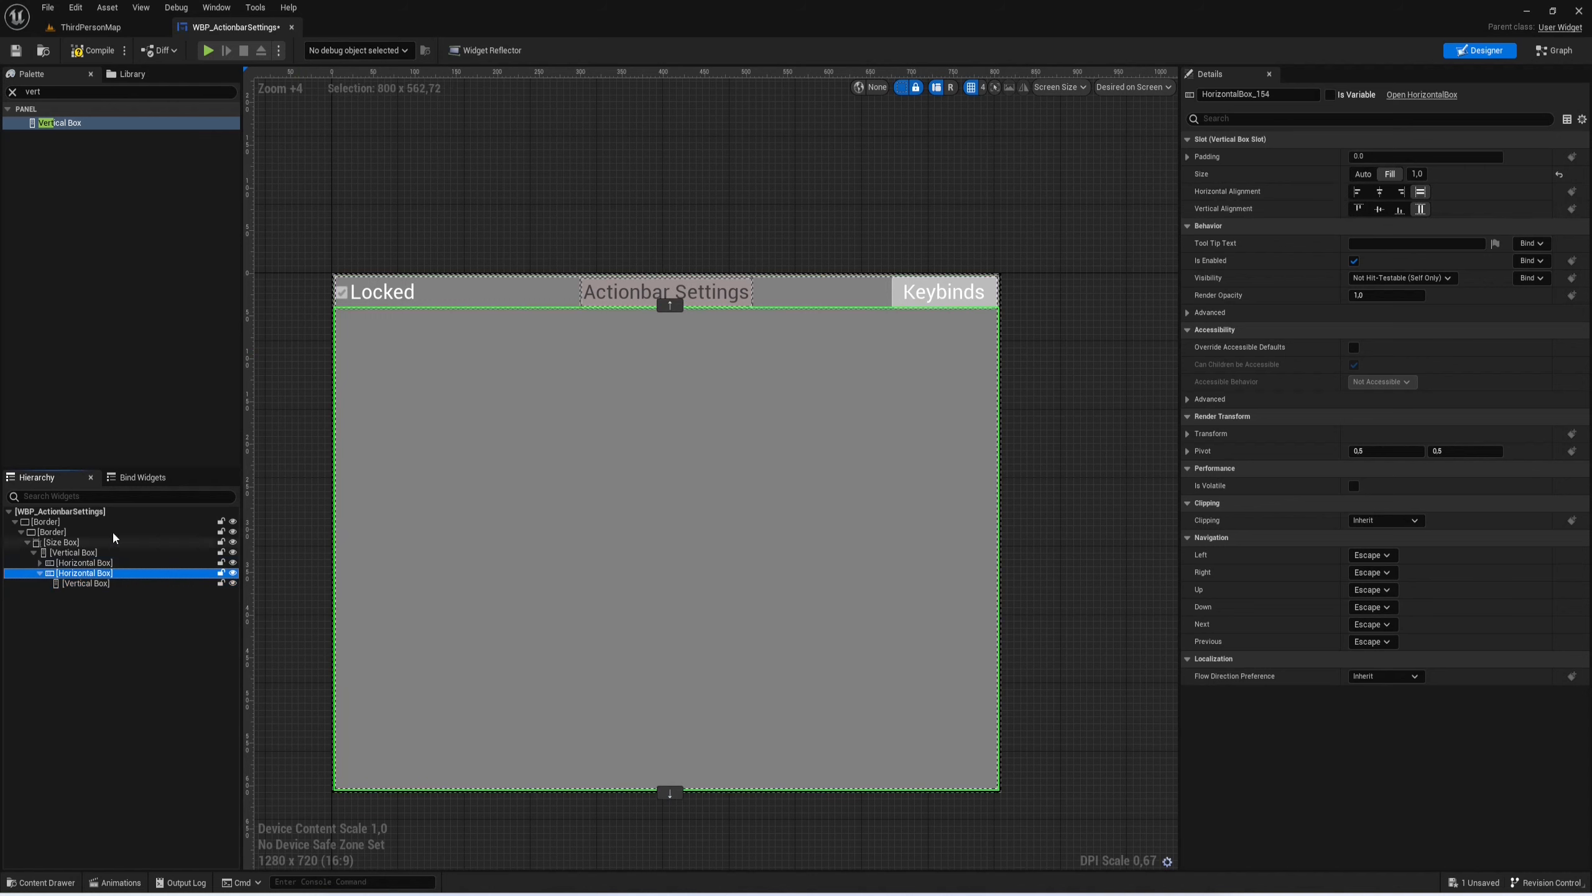
left_click(81, 583)
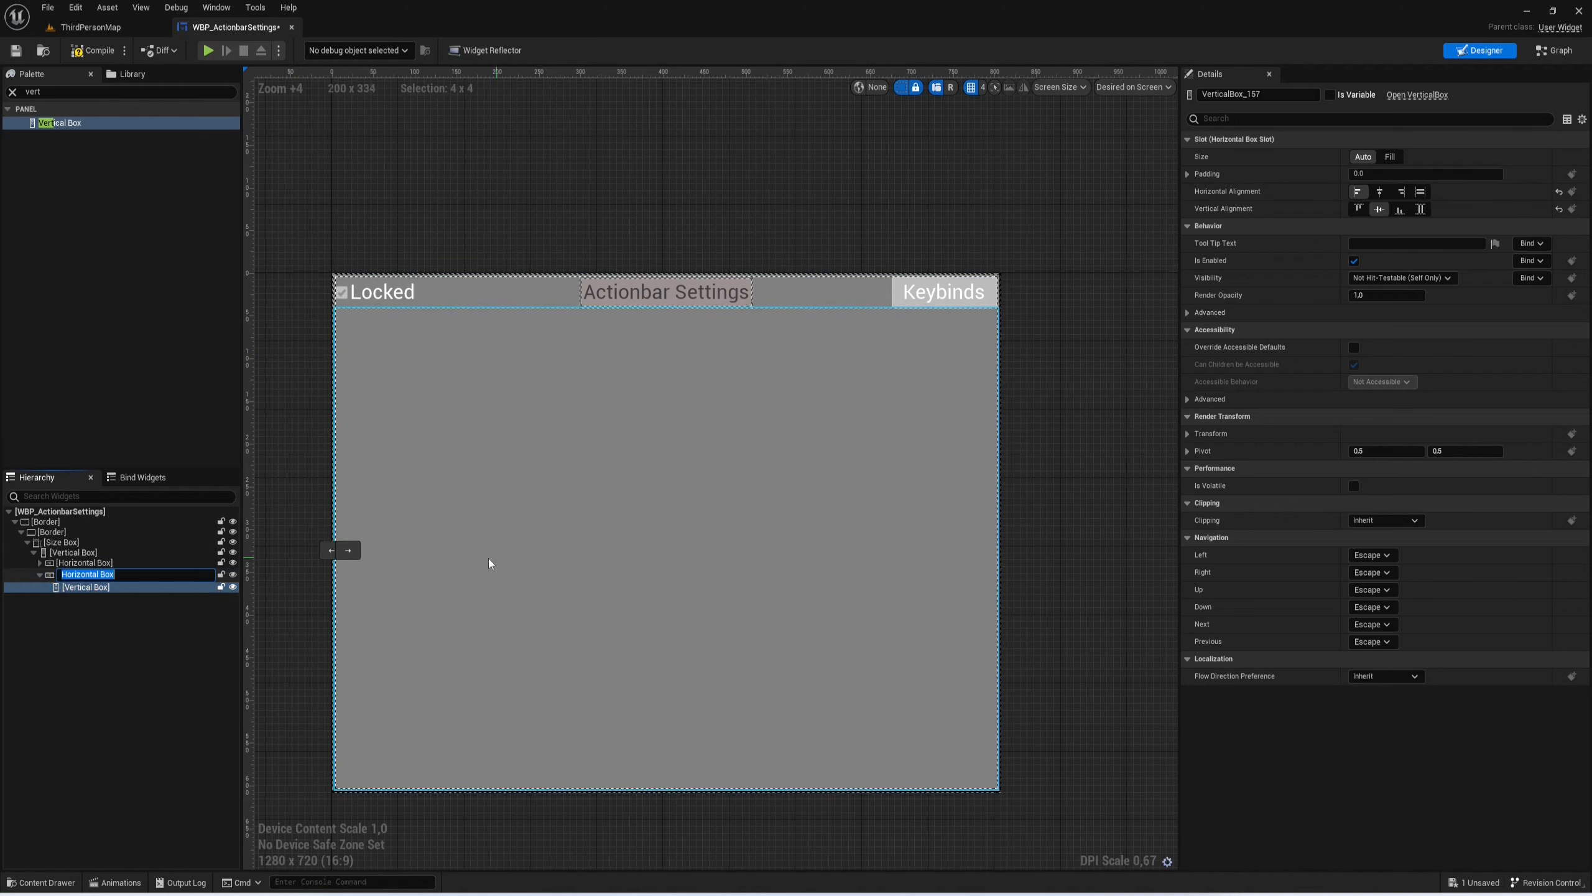
left_click(123, 619)
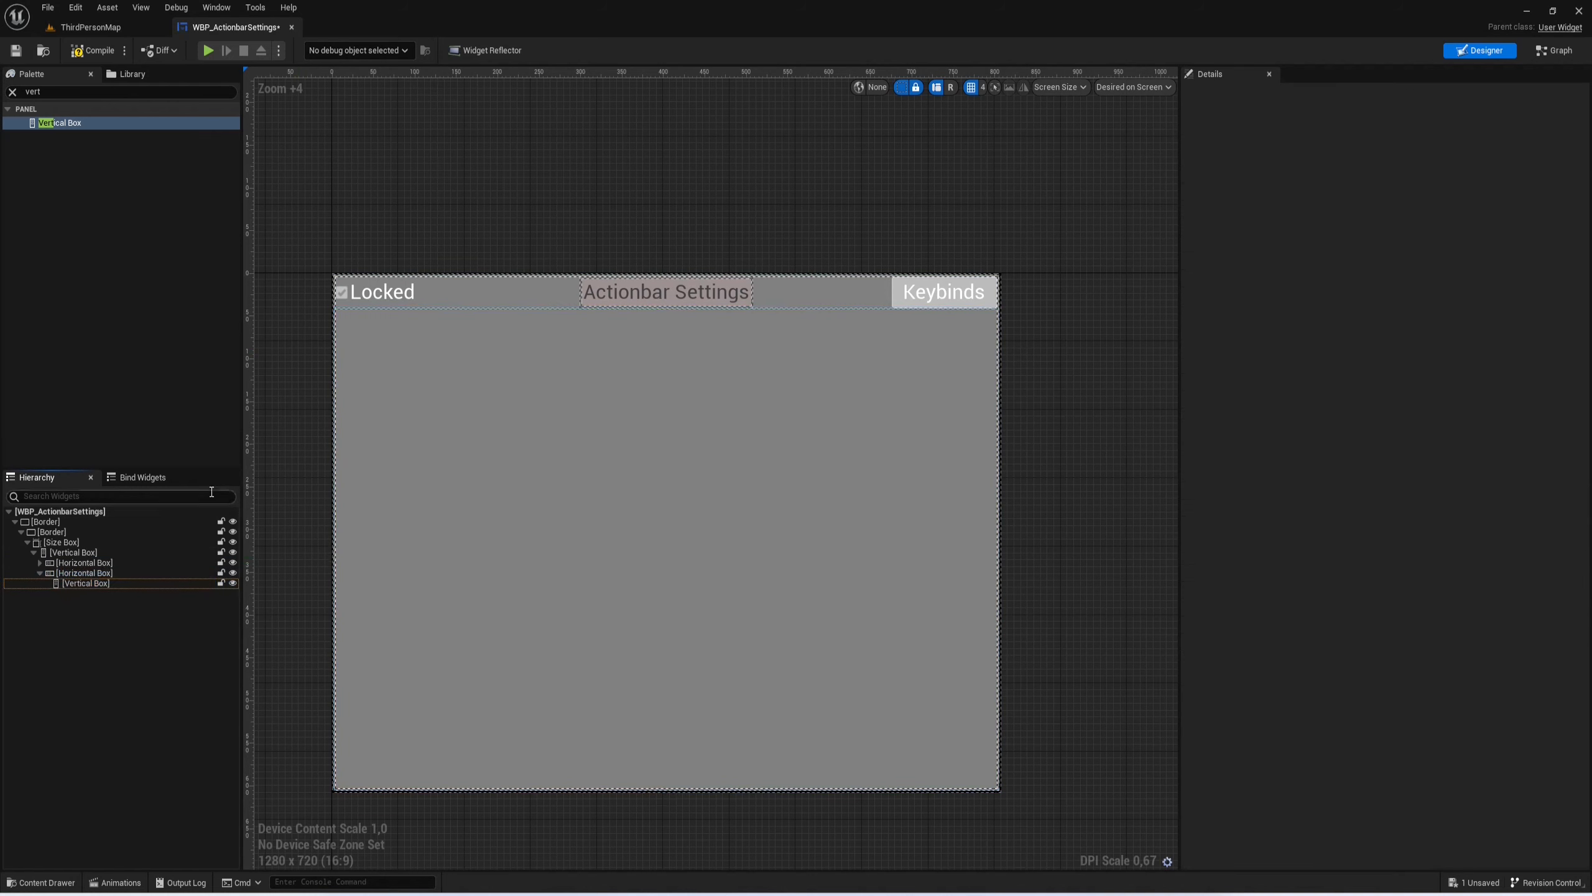
left_click(898, 291)
left_click(139, 646)
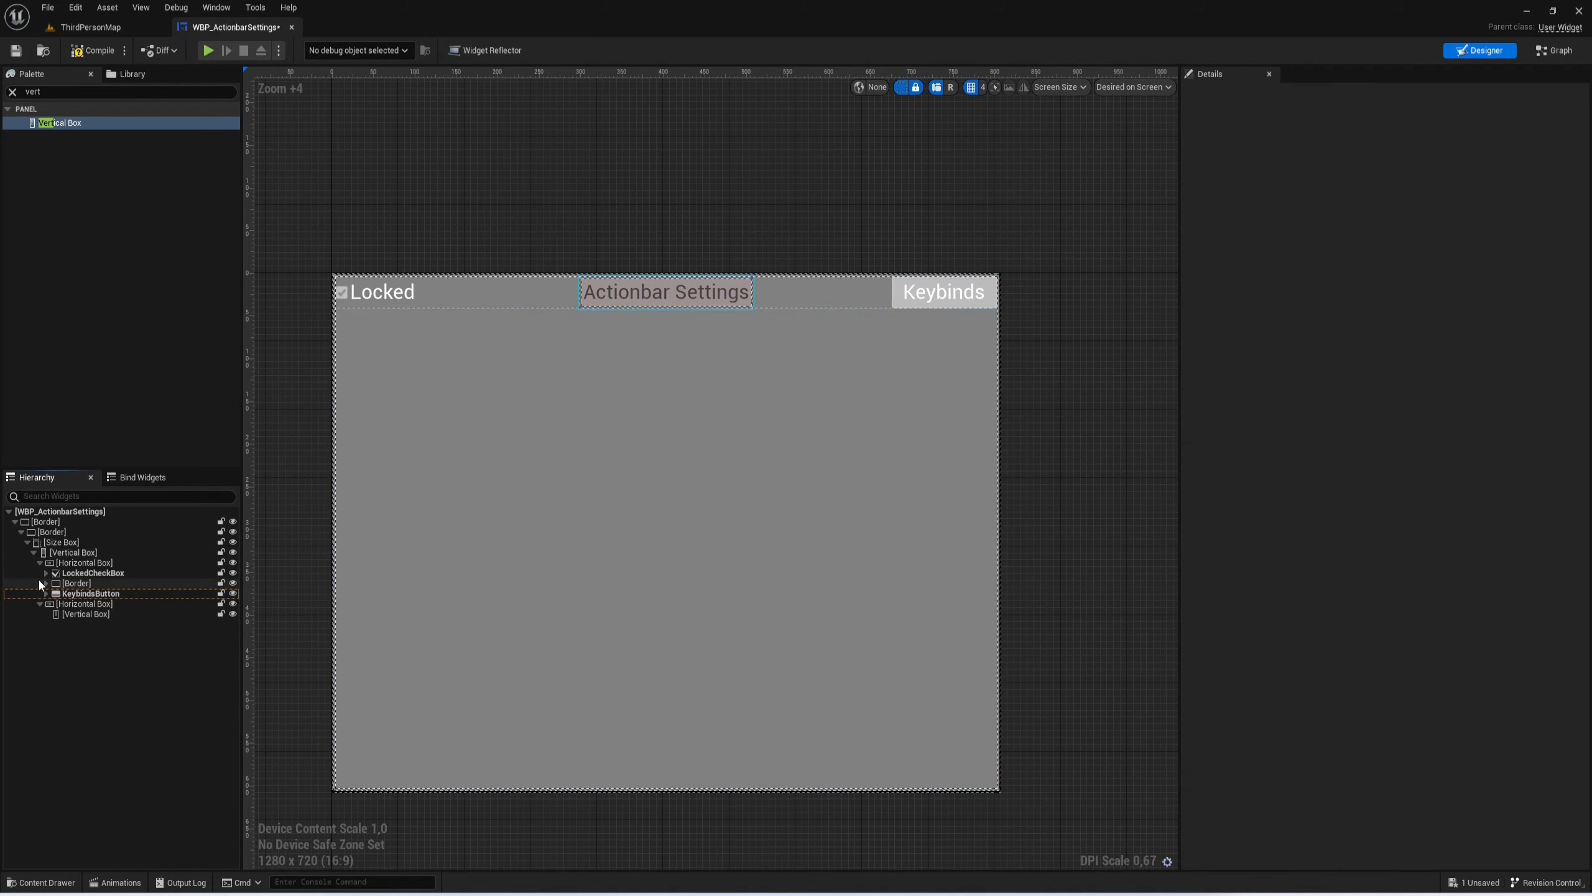
left_click(38, 562)
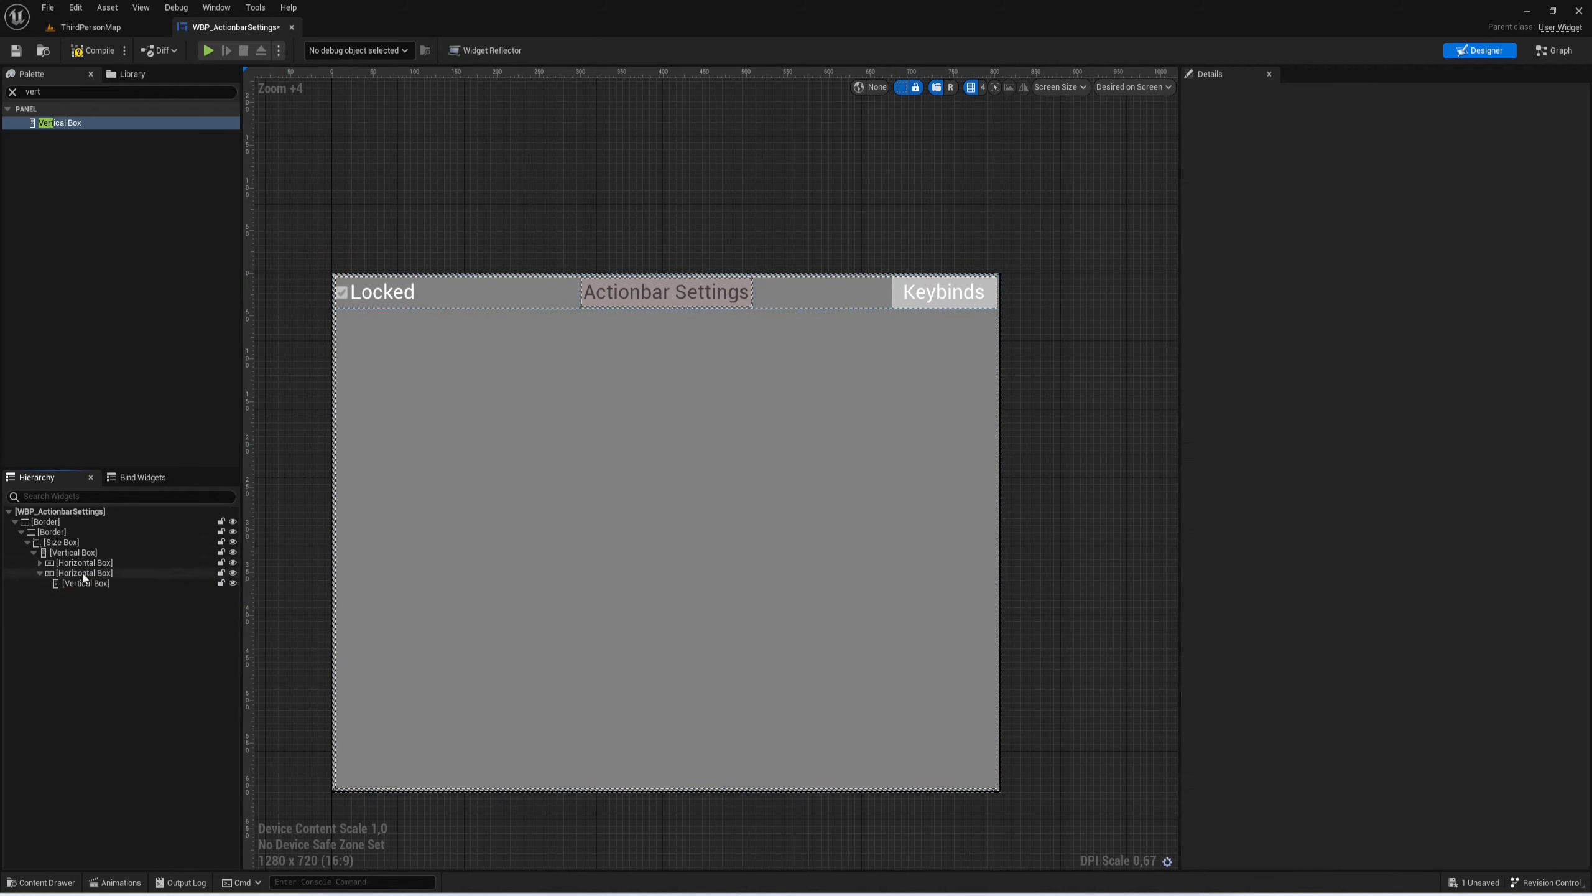
Step: Add a Button to the inner Vertical Box and place a Text widget inside it
left_click(61, 98)
type("butt")
left_click_drag(50, 122, 88, 587)
left_click(59, 91)
type("te")
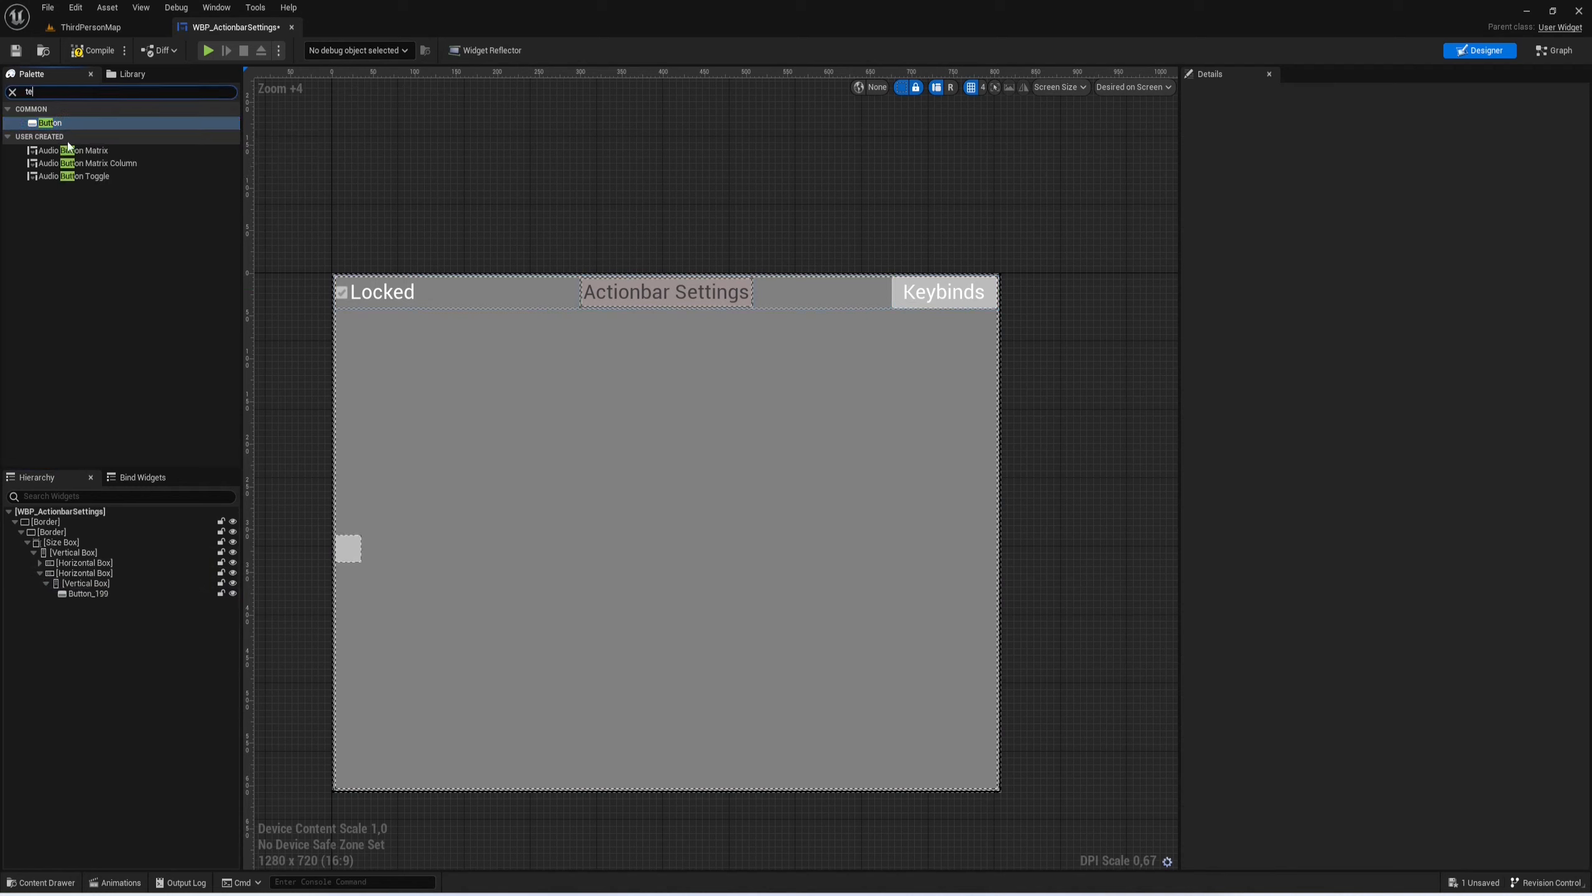
type("x")
left_click(48, 136)
left_click_drag(89, 607, 90, 599)
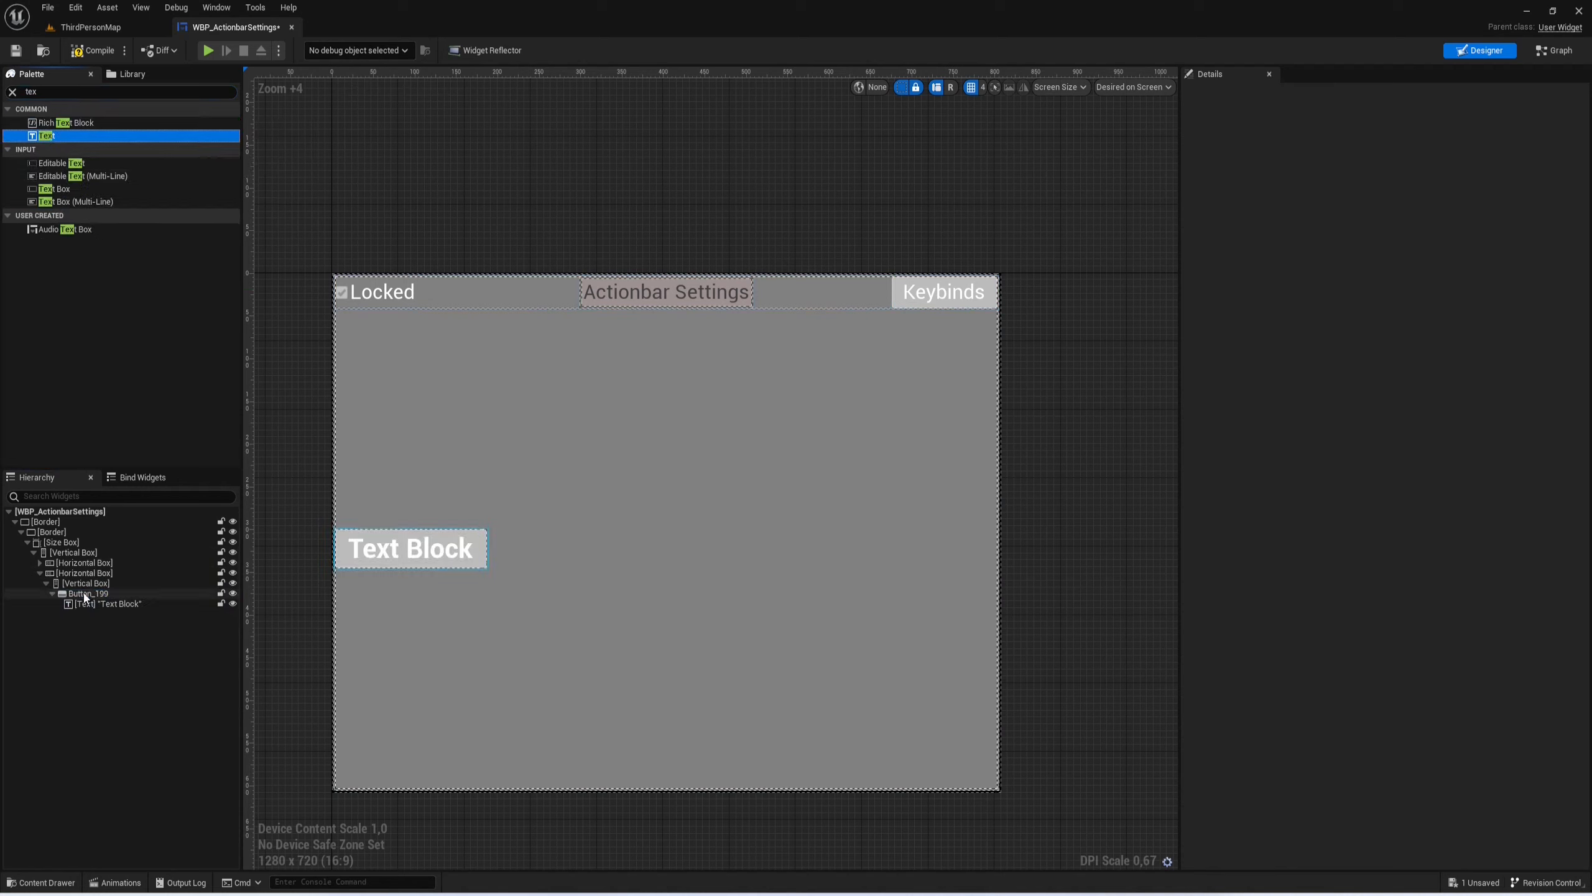
Step: Rename the new button Bar1Button and its text widget Bar1ButtonText
left_click(93, 596)
left_click(93, 596)
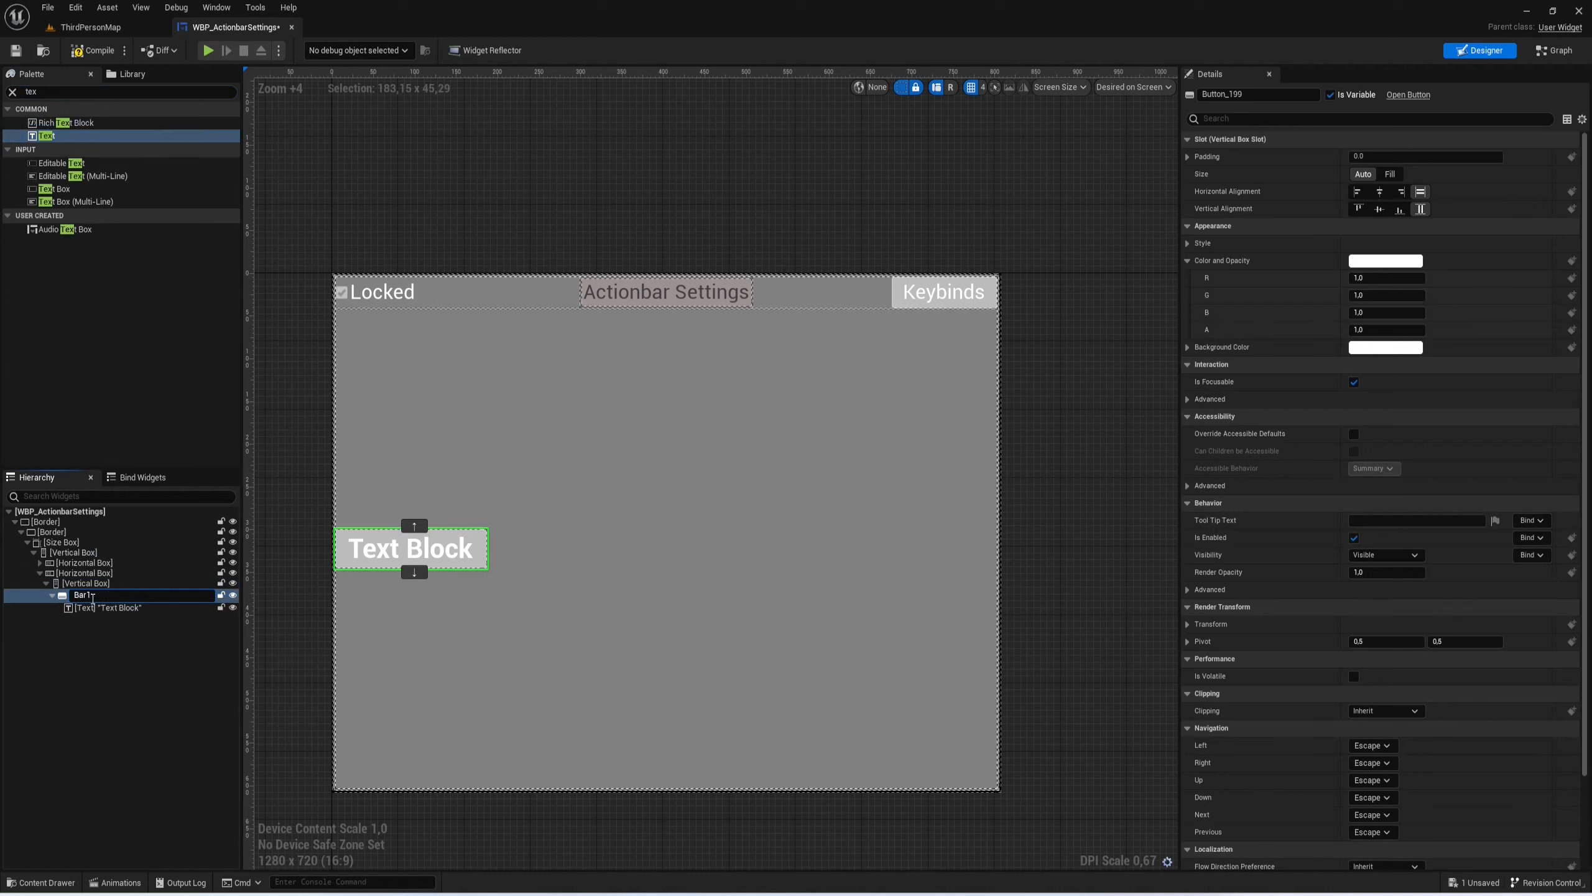
type("Bar1Button")
key("Return")
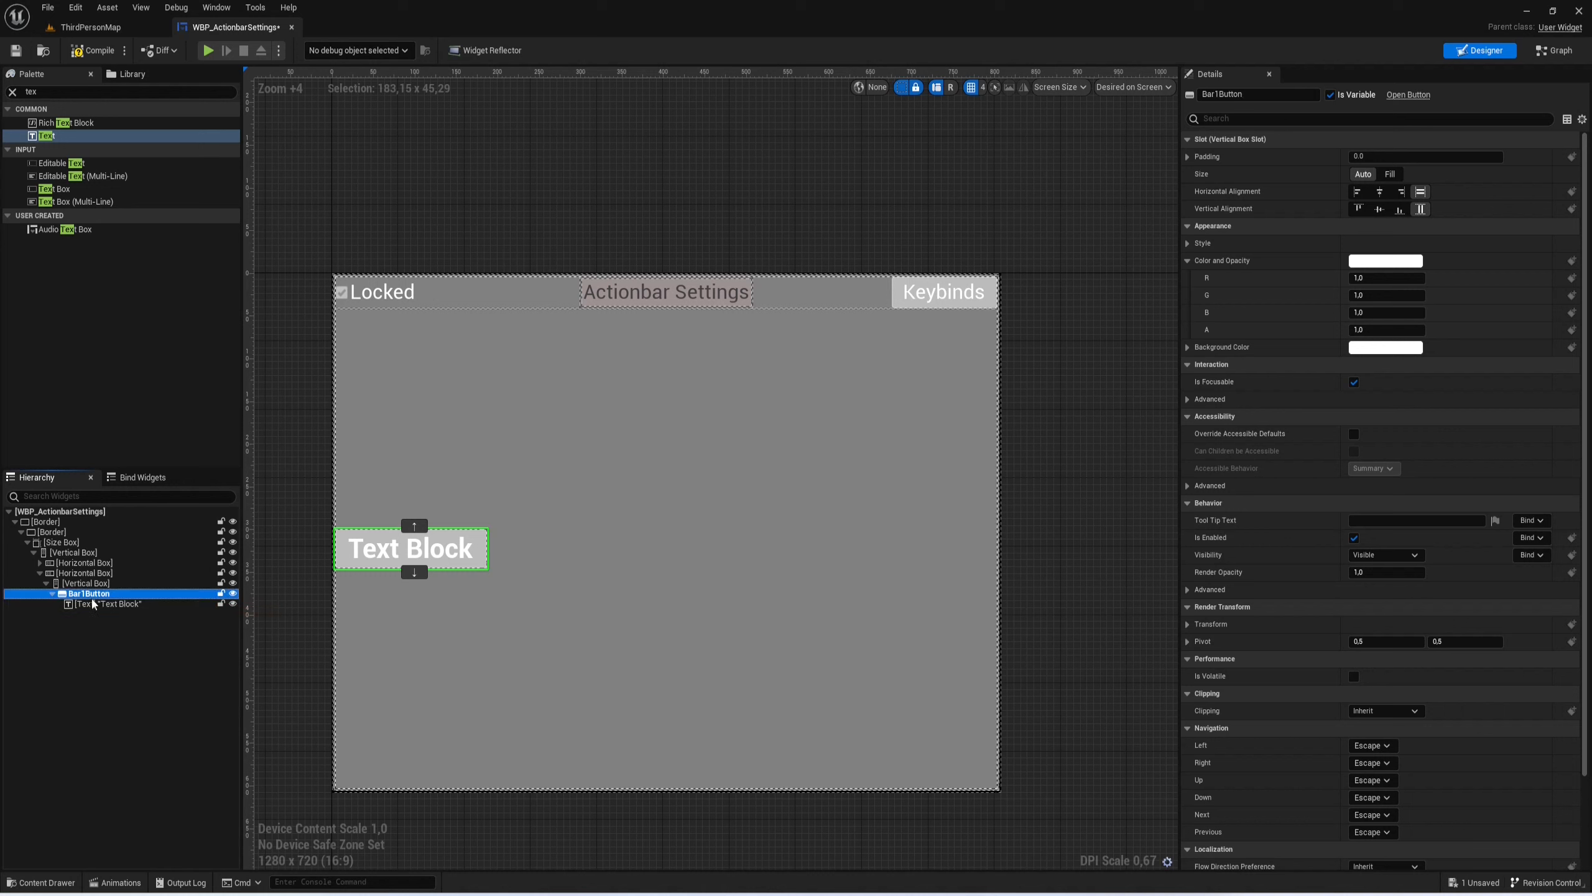
left_click(92, 603)
left_click(94, 604)
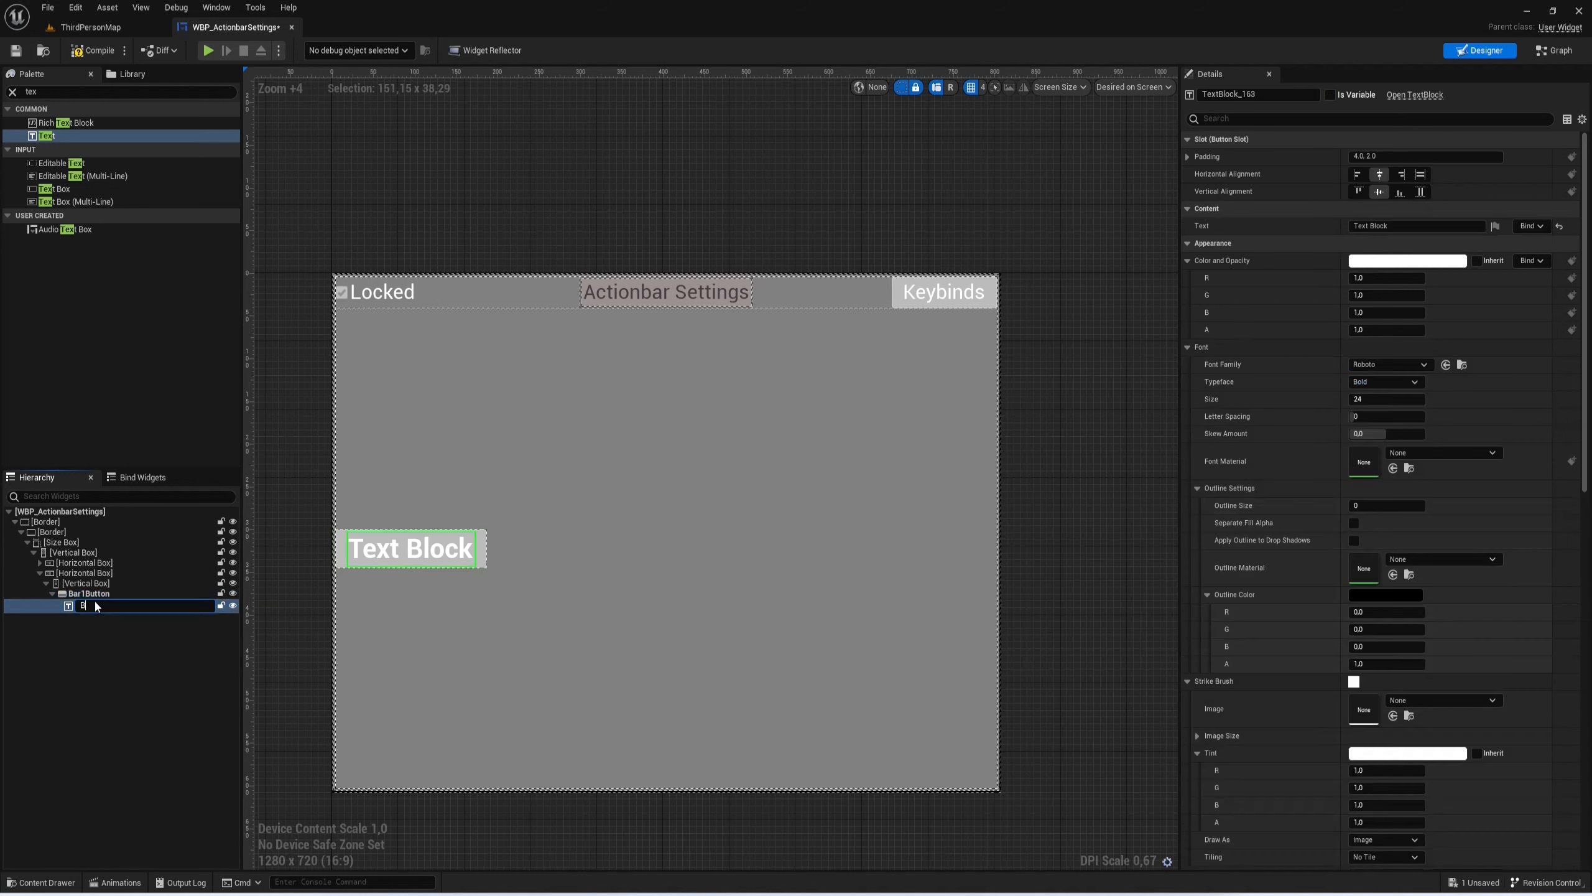
type("Bar1ButtonText")
key("Return")
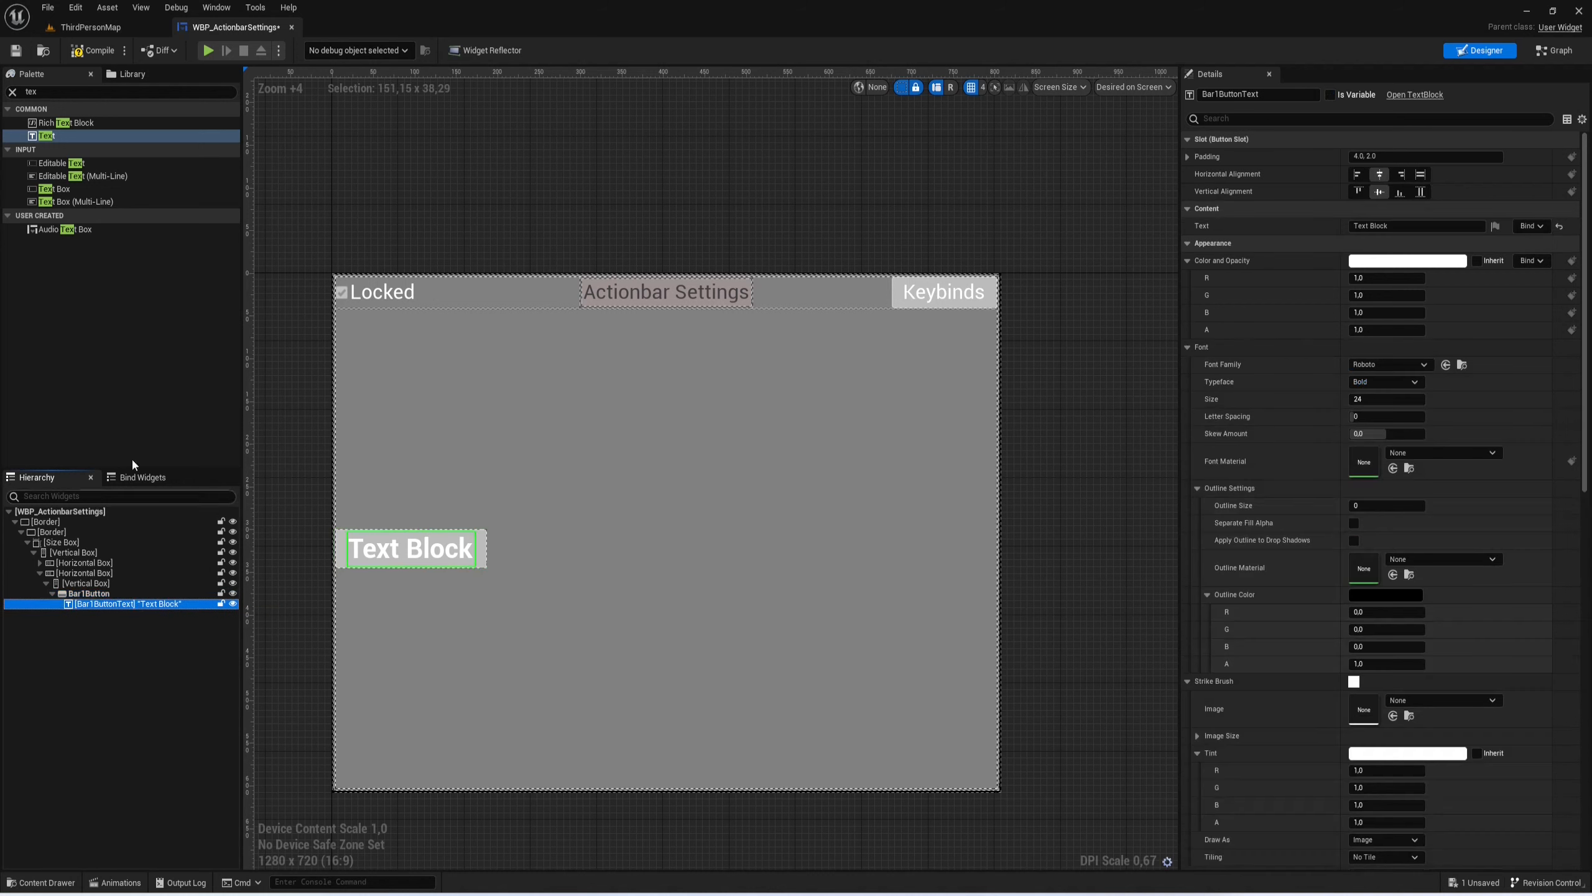
Step: Set Bar1ButtonText's text to "Bar 1" and its padding to 2.0
left_click(1420, 226)
type("Bar")
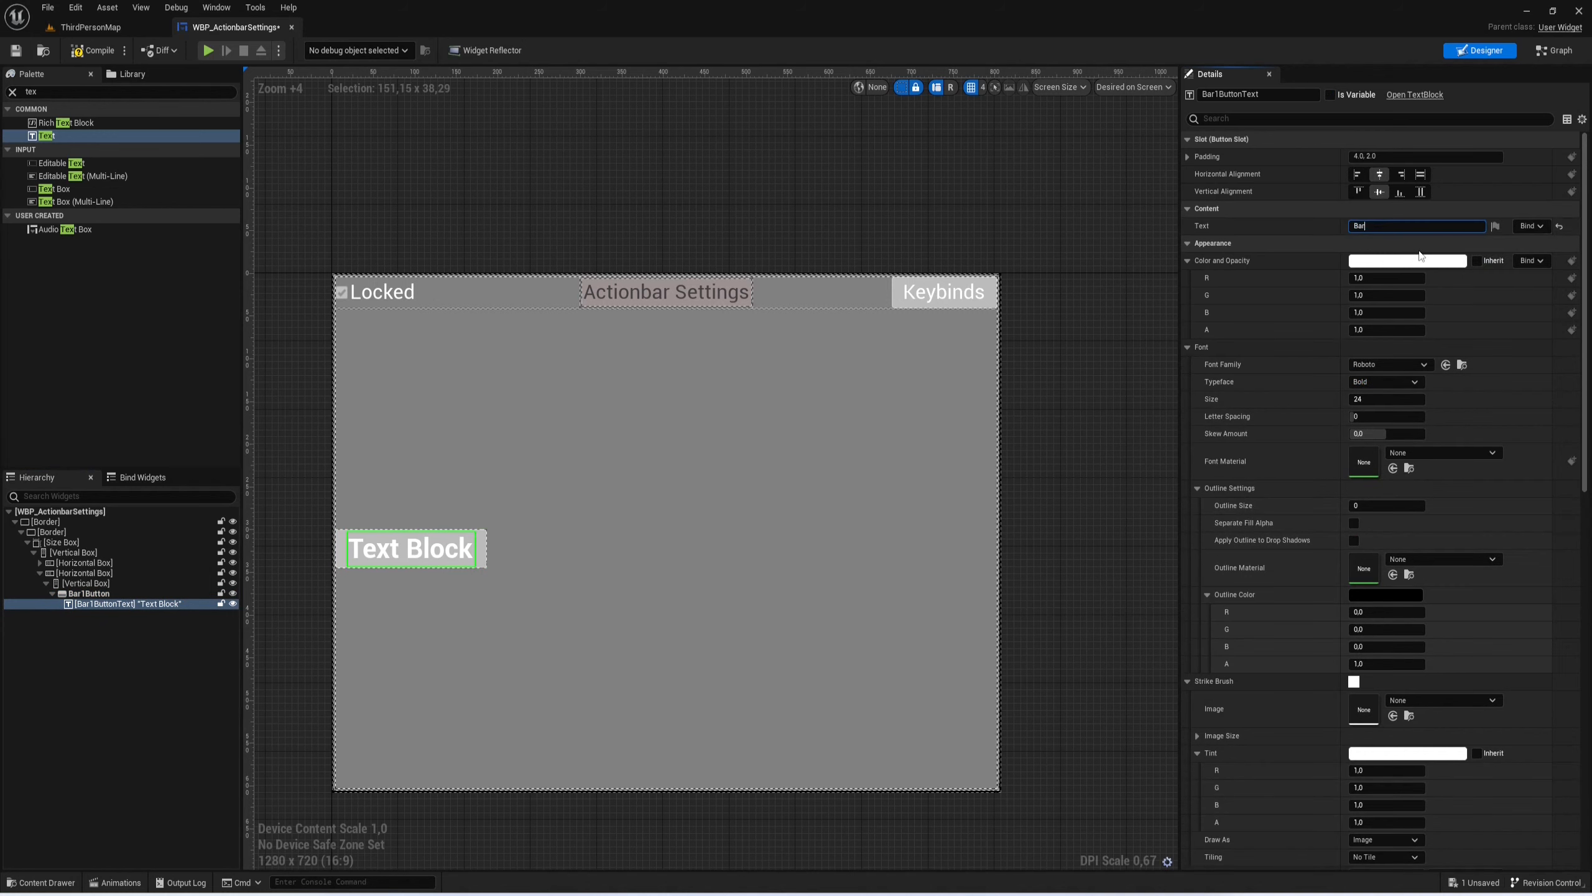
type(" 1")
key("Return")
left_click(1477, 157)
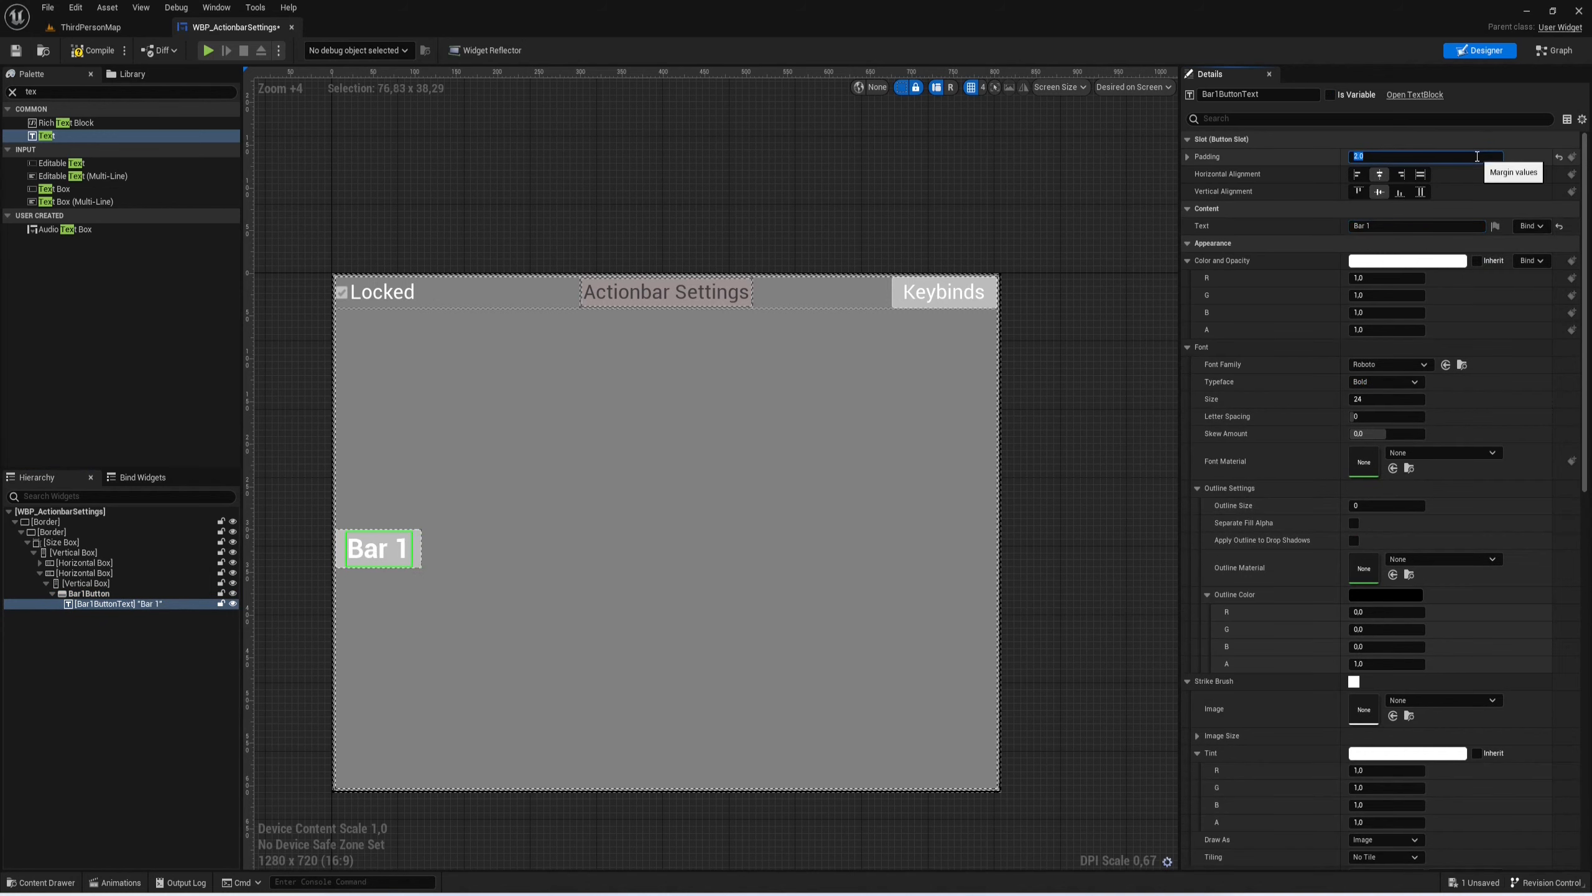
right_click_drag(947, 253, 1042, 246)
scroll(527, 528, "up", 6)
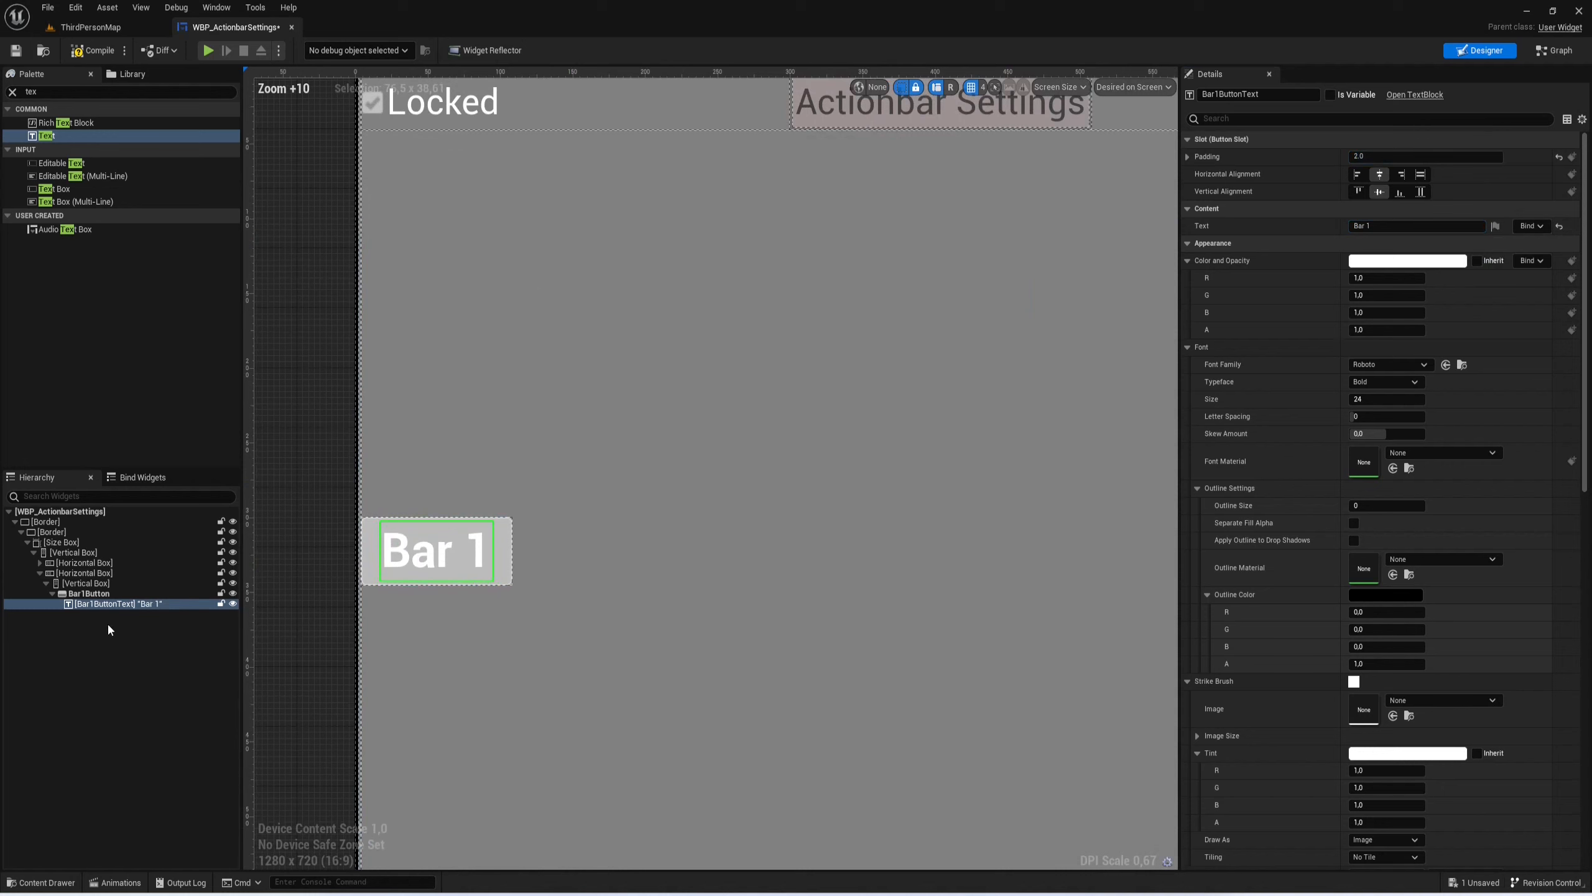
Step: Set Bar1Button's normal and pressed style padding to 0.0 and compile the widget
left_click(100, 593)
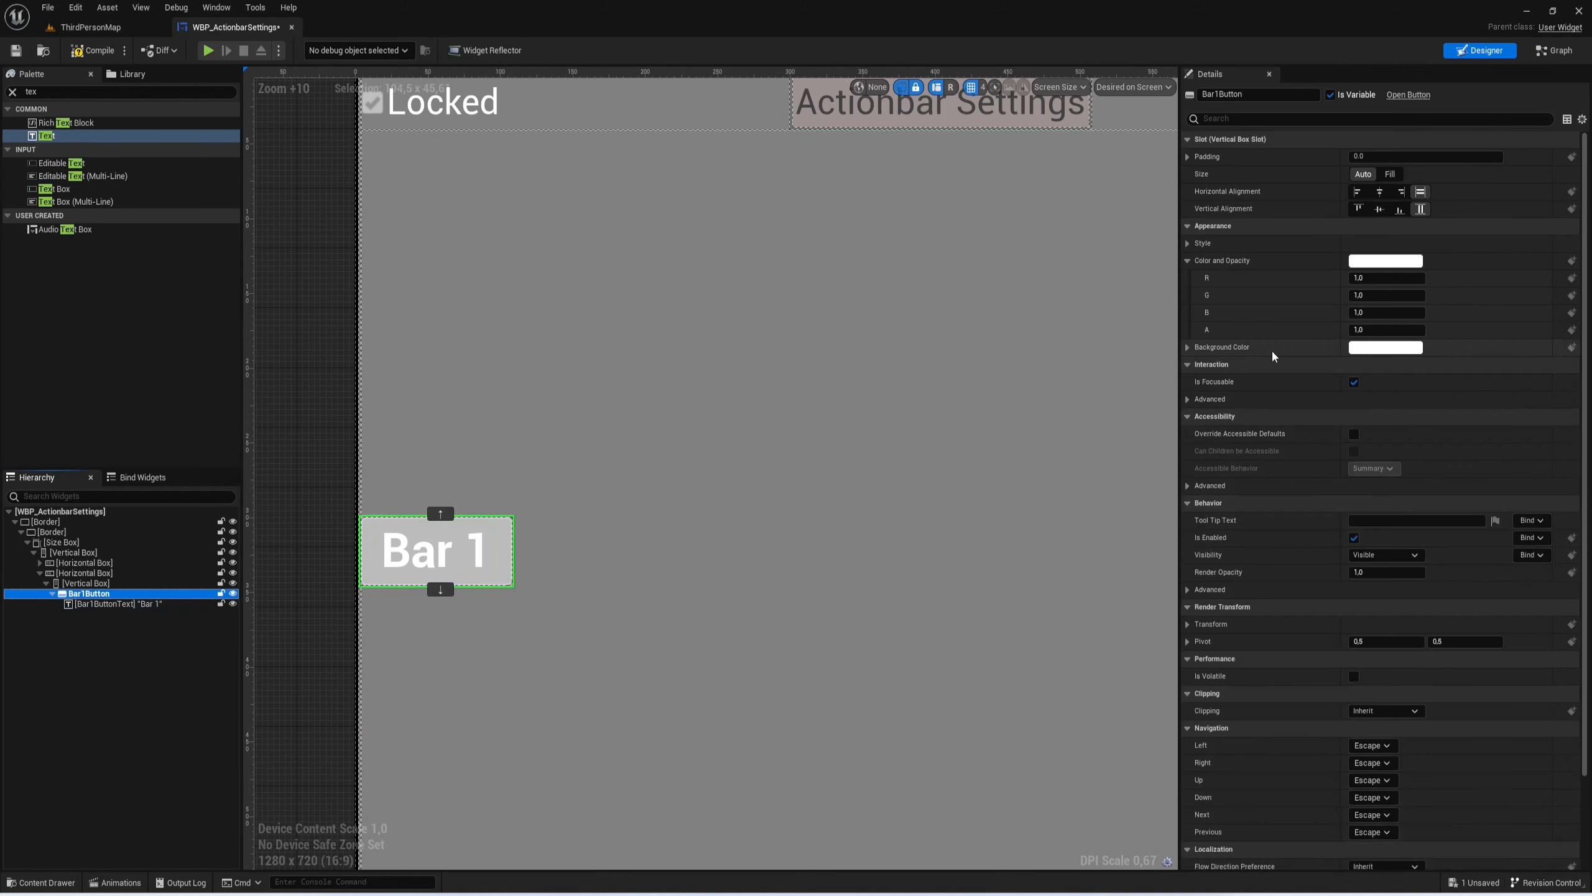
left_click(1188, 243)
left_click(1394, 400)
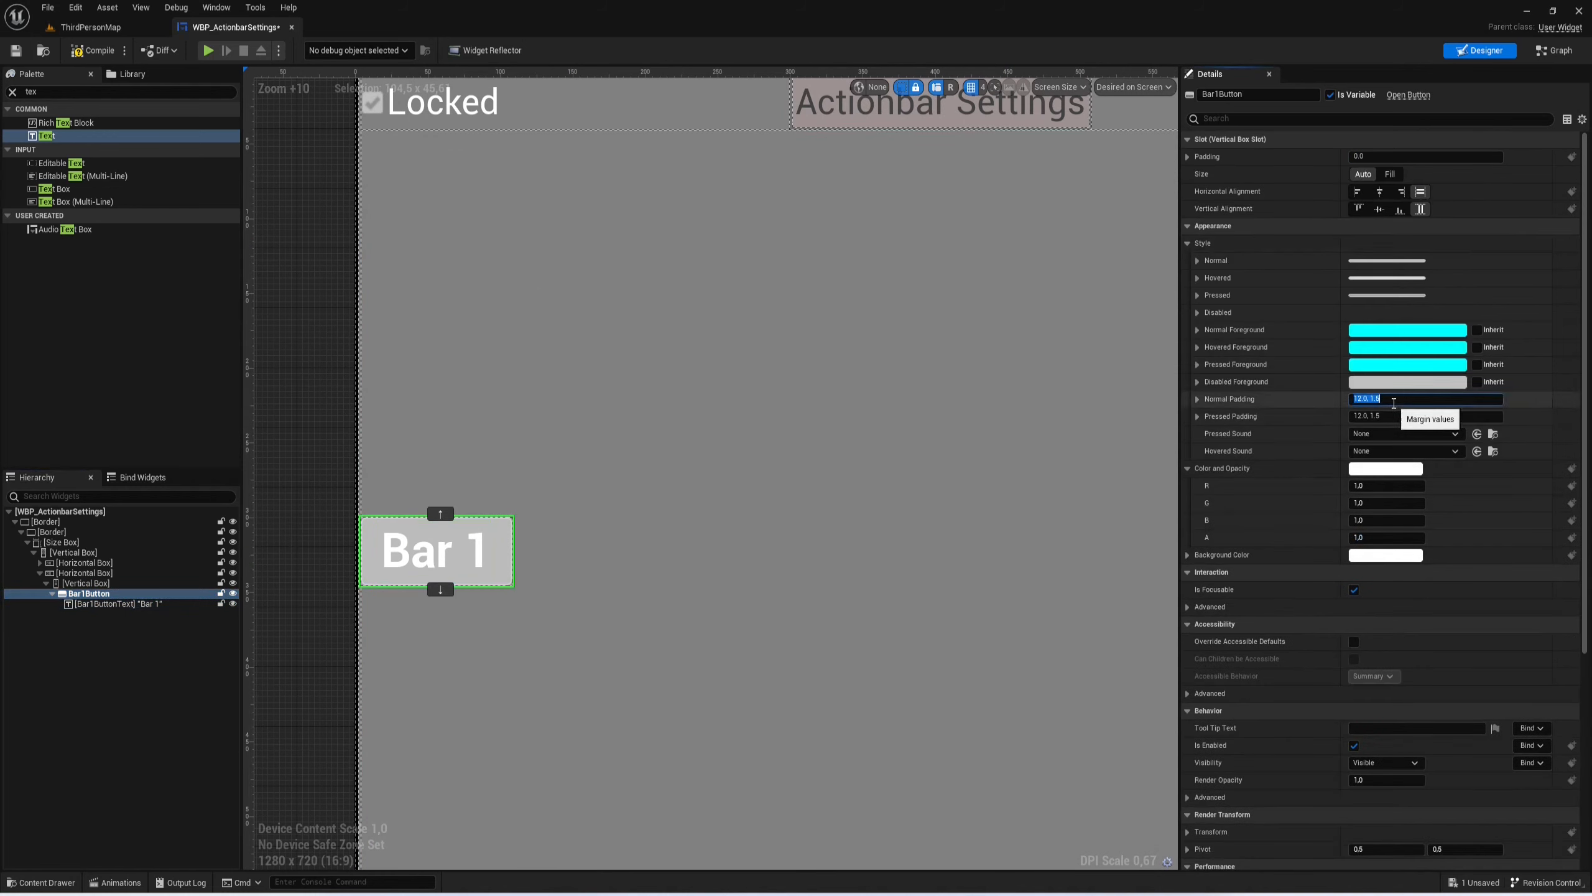
left_click(1376, 415)
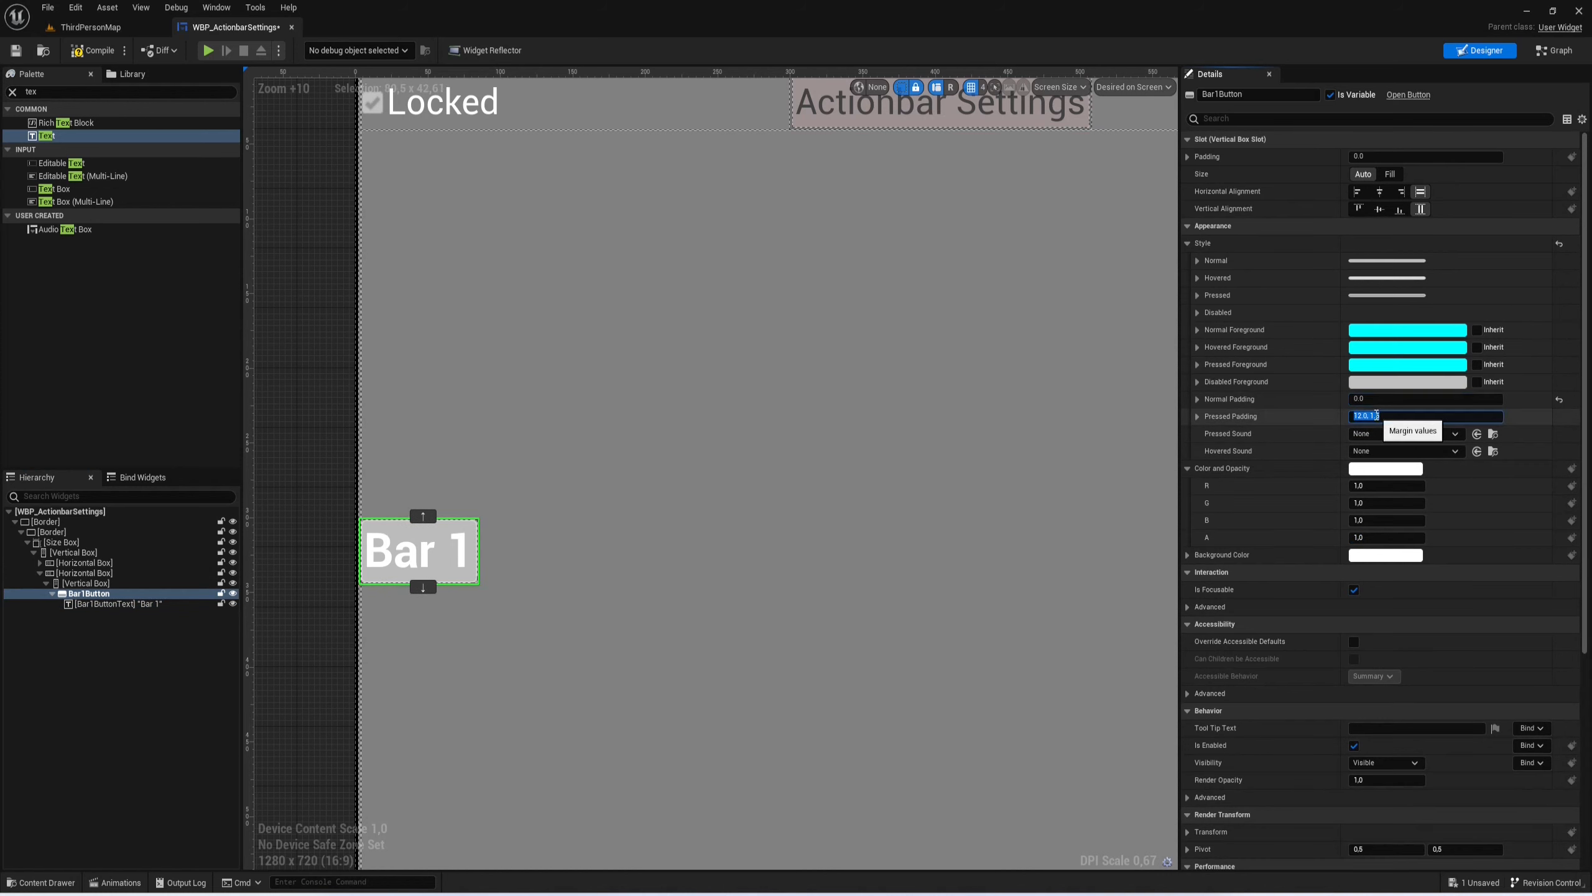
scroll(614, 382, "down", 5)
scroll(310, 454, "up", 4)
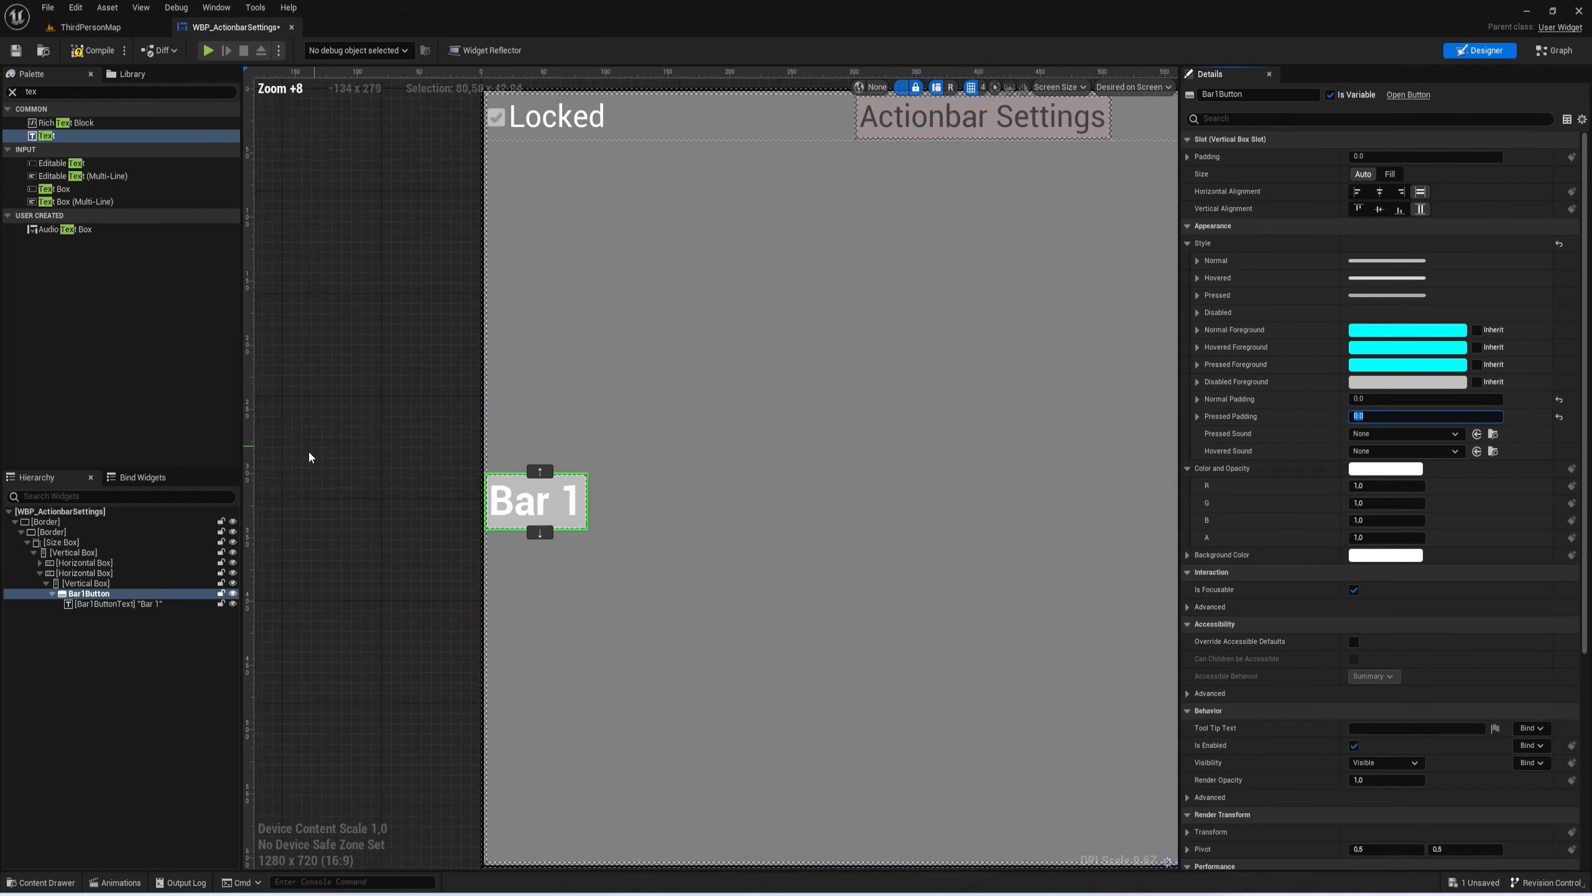
left_click(309, 458)
left_click(100, 595)
left_click(78, 53)
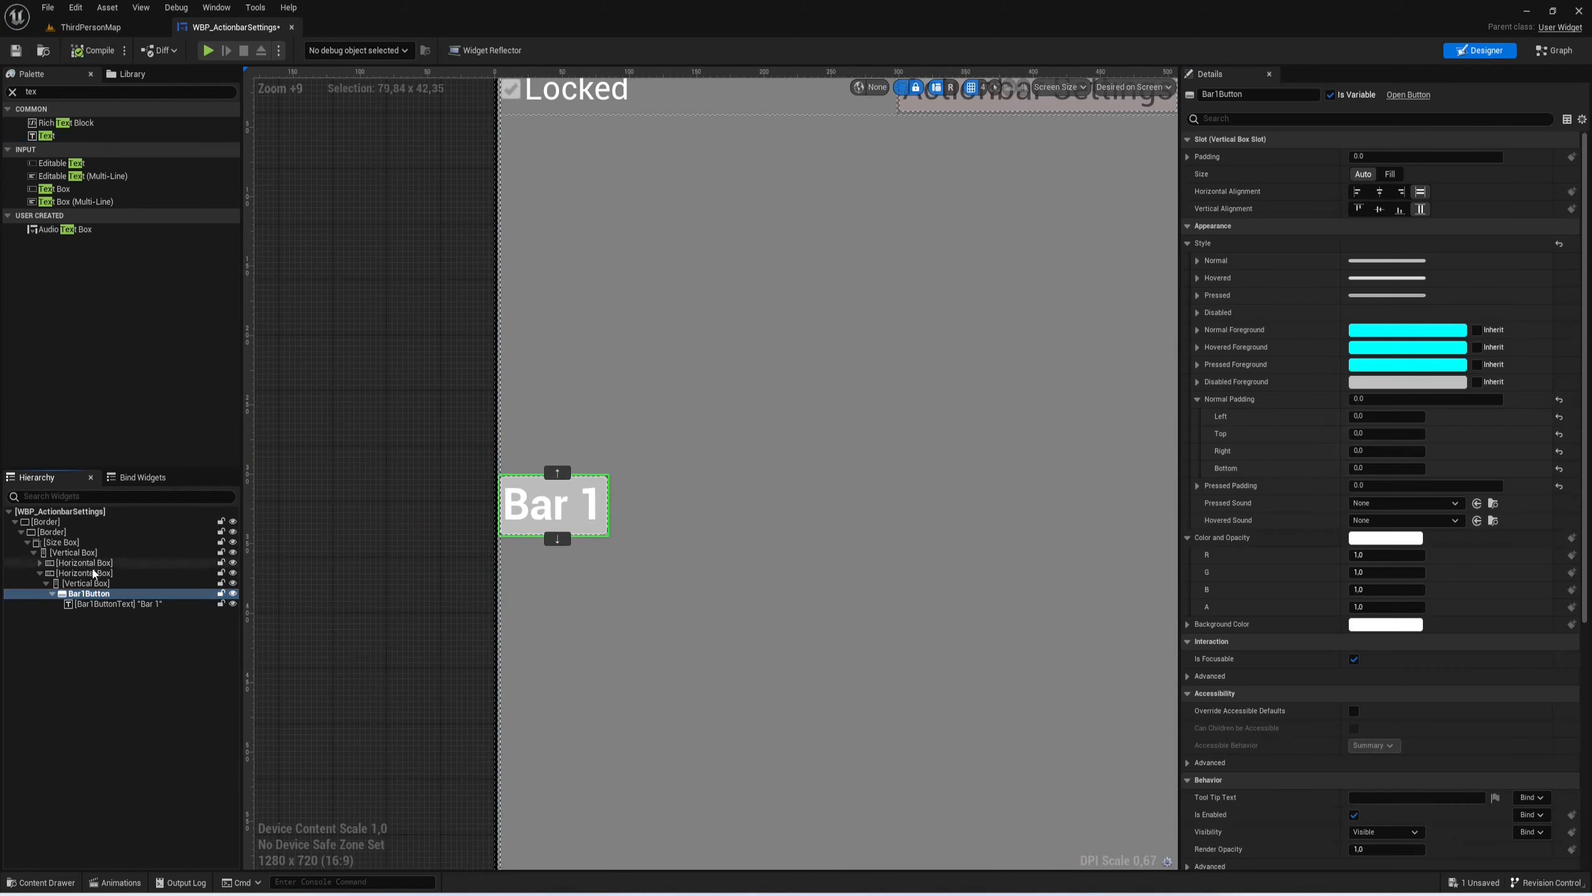
Step: Set the typeface of Bar1ButtonText to Regular
left_click(102, 605)
right_click_drag(1108, 244, 1027, 309)
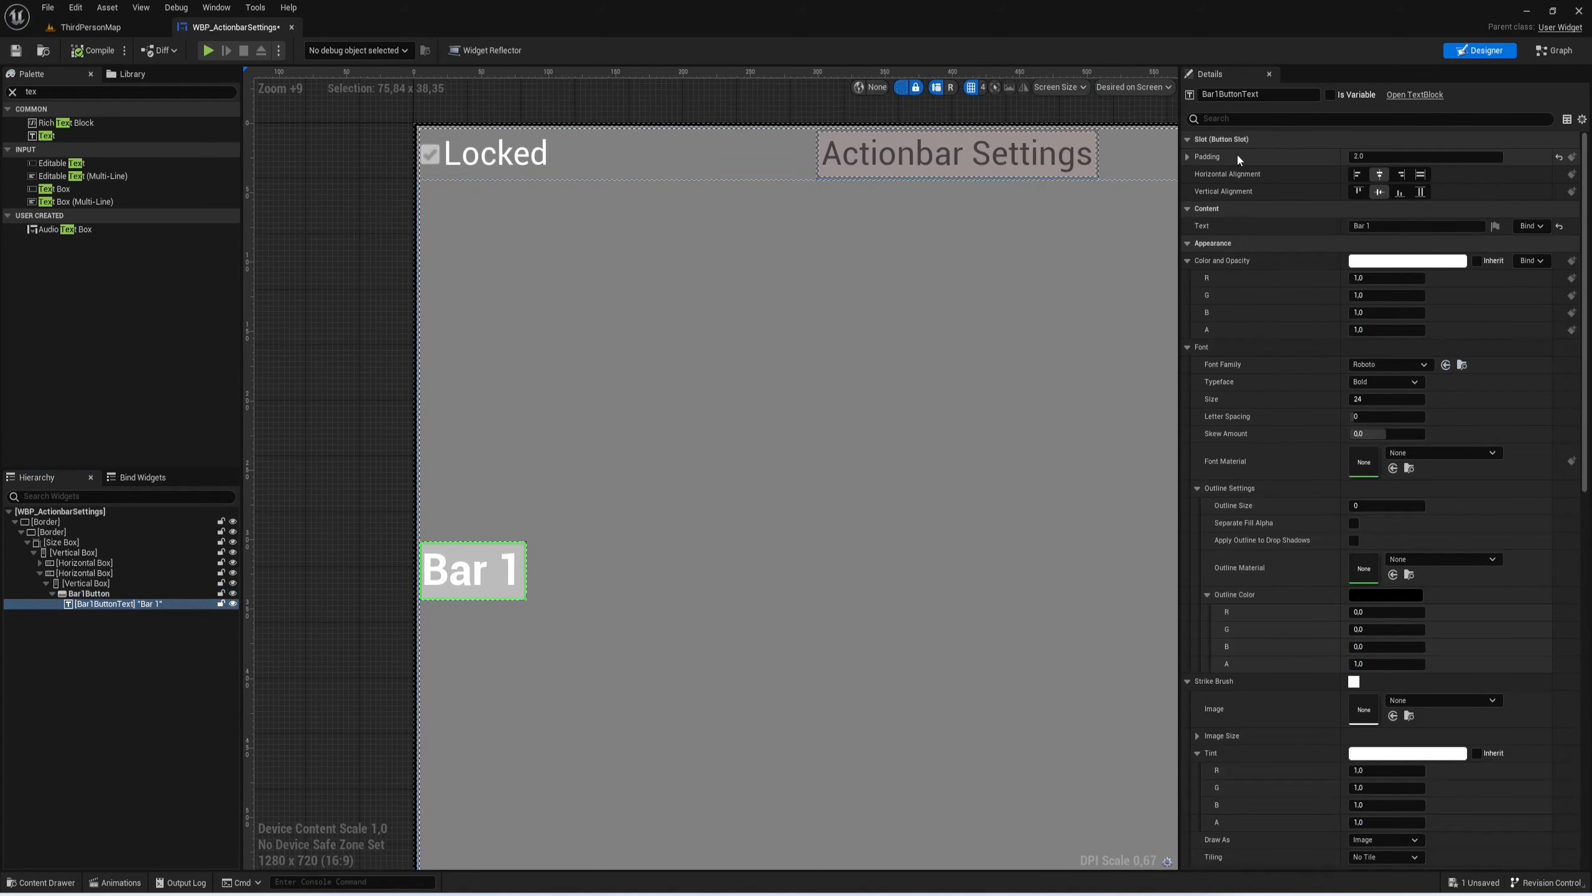
left_click(1382, 368)
left_click(1380, 368)
left_click(1371, 380)
left_click(1380, 434)
scroll(709, 480, "up", 1)
Step: Try the Light typeface on Bar1ButtonText and switch it back to Regular
left_click(1411, 382)
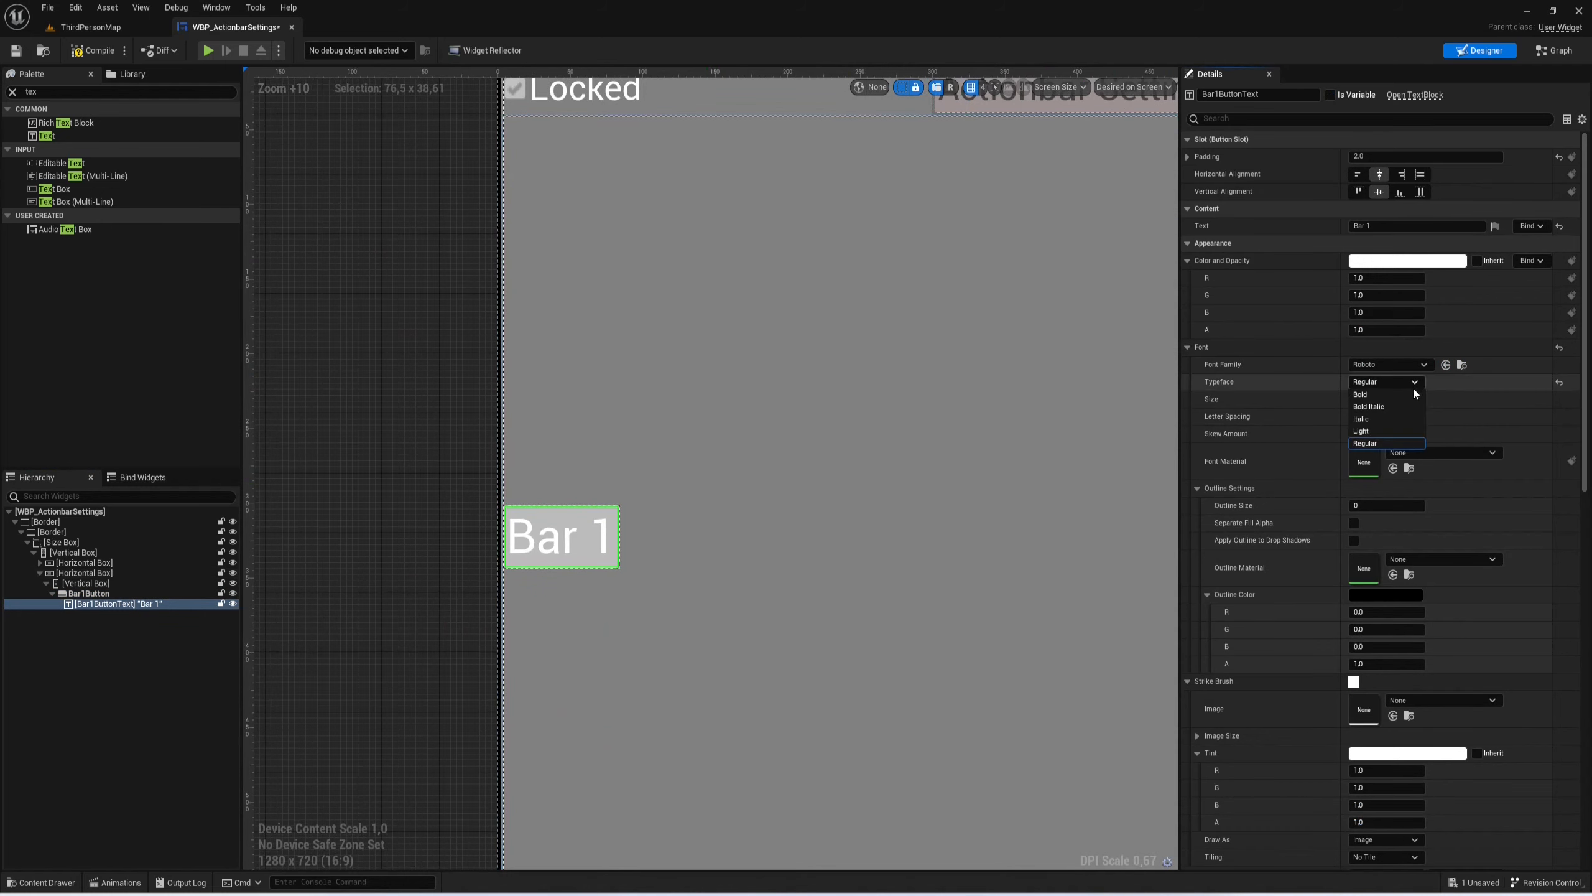
left_click(1388, 433)
scroll(806, 332, "down", 6)
scroll(806, 332, "up", 3)
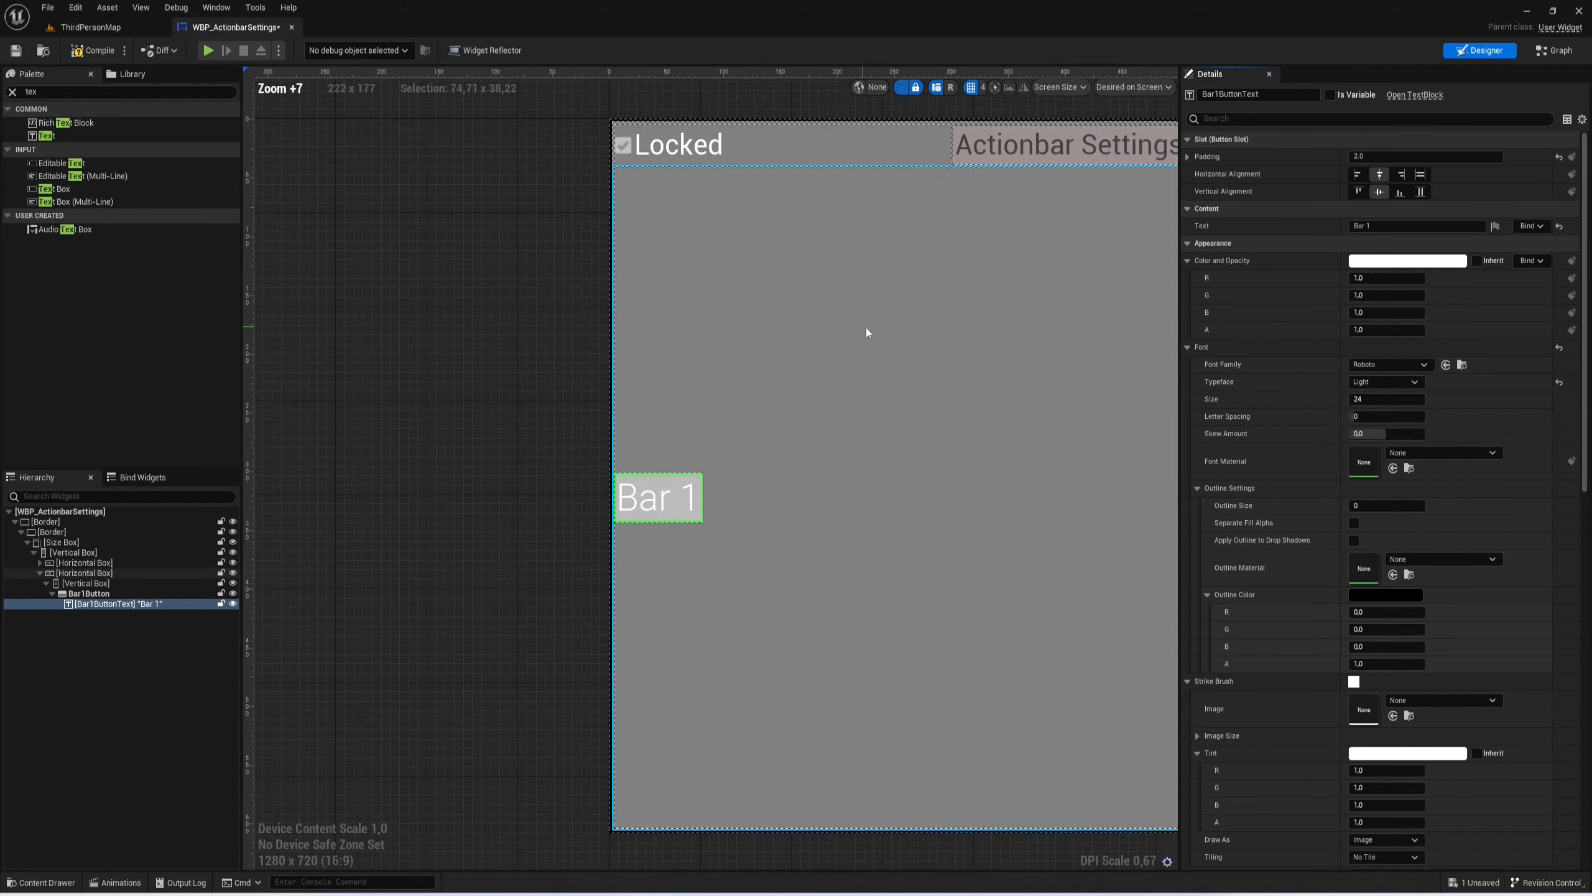
left_click(1380, 384)
left_click(1379, 441)
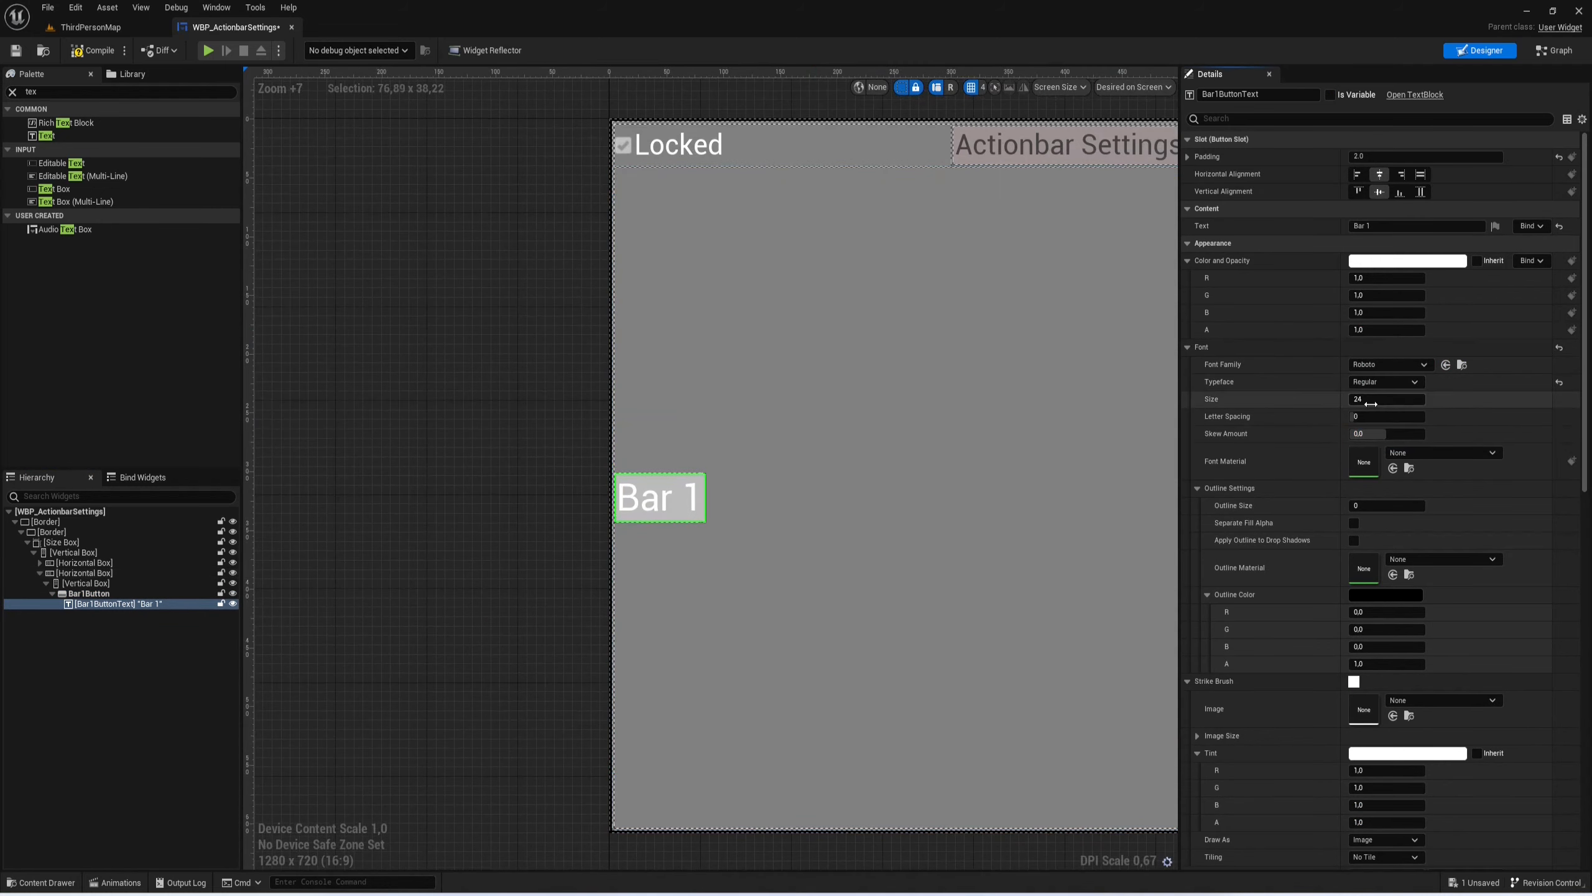
Step: Set the font size of Bar1ButtonText to 16
left_click(1371, 400)
type("16")
key("Return")
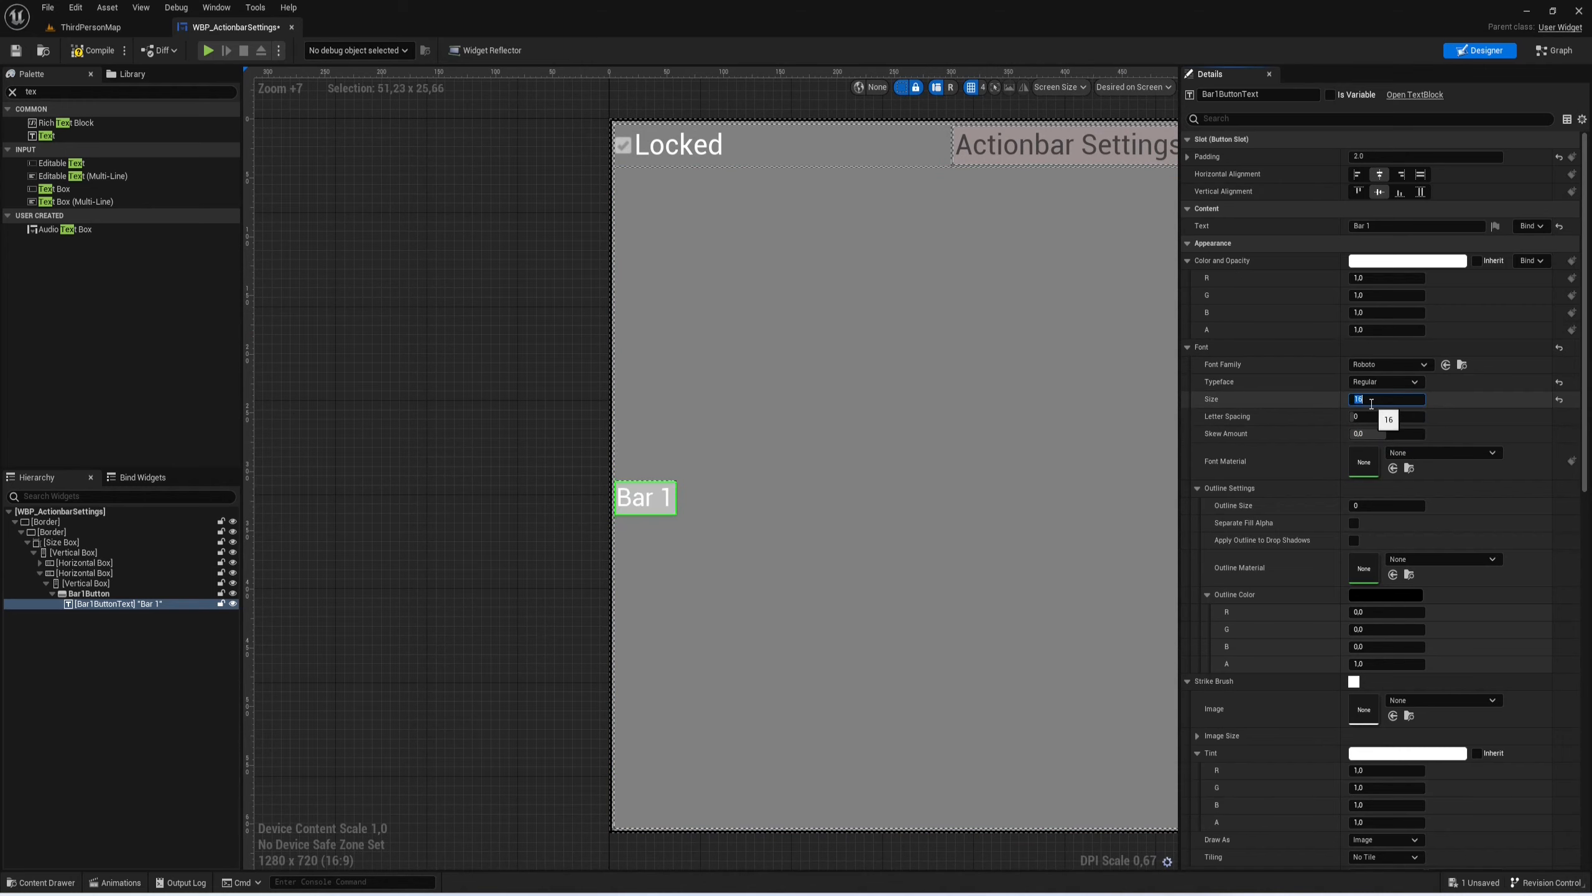
scroll(768, 294, "down", 3)
scroll(914, 197, "up", 3)
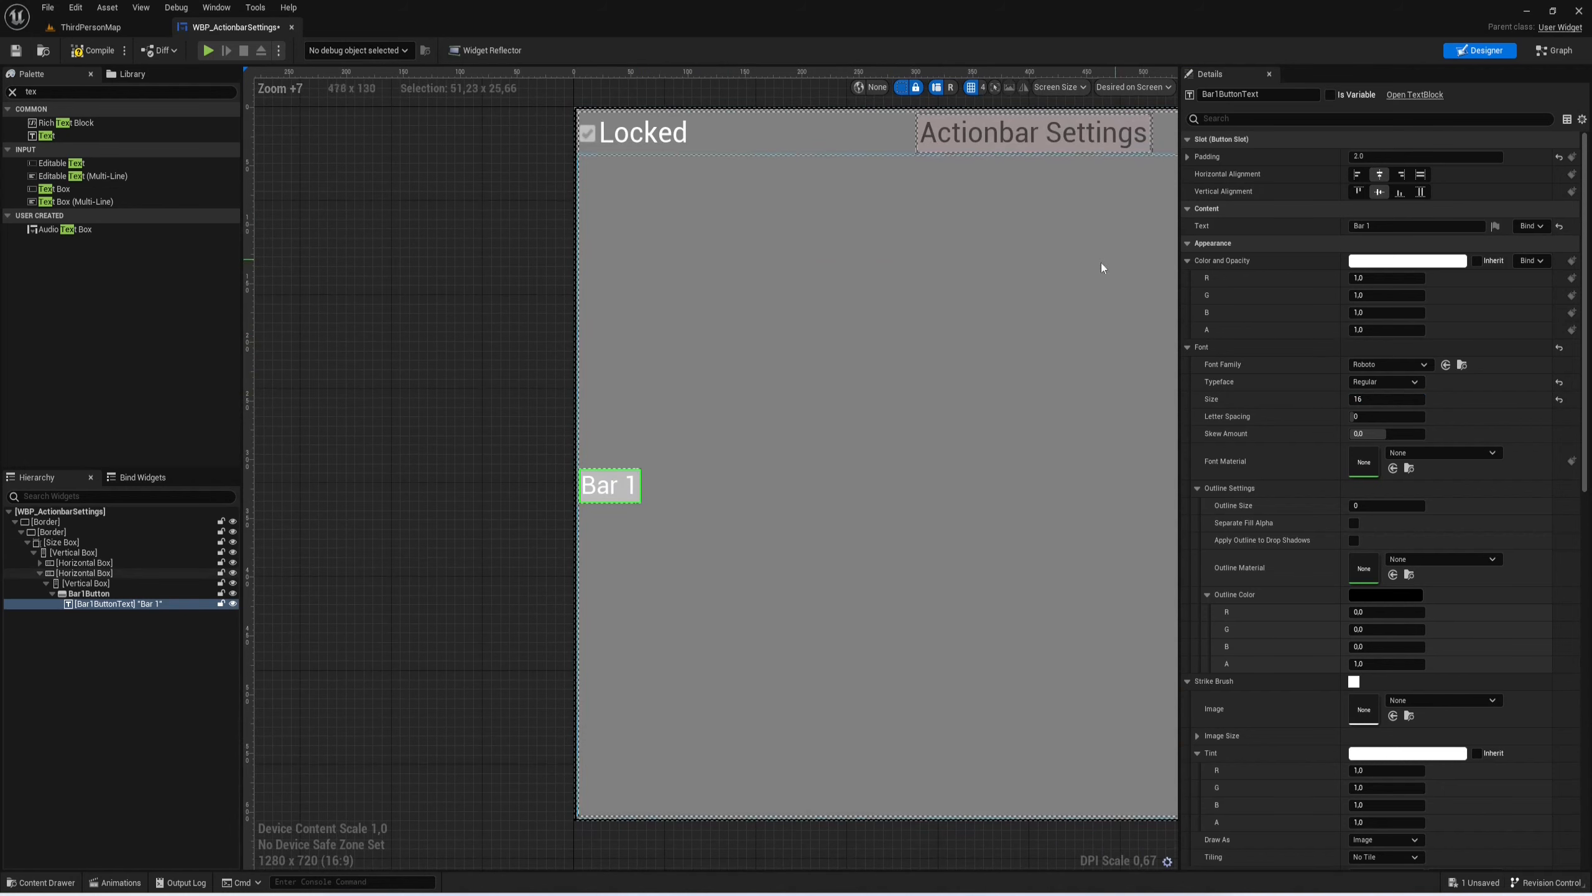
right_click_drag(468, 337, 448, 344)
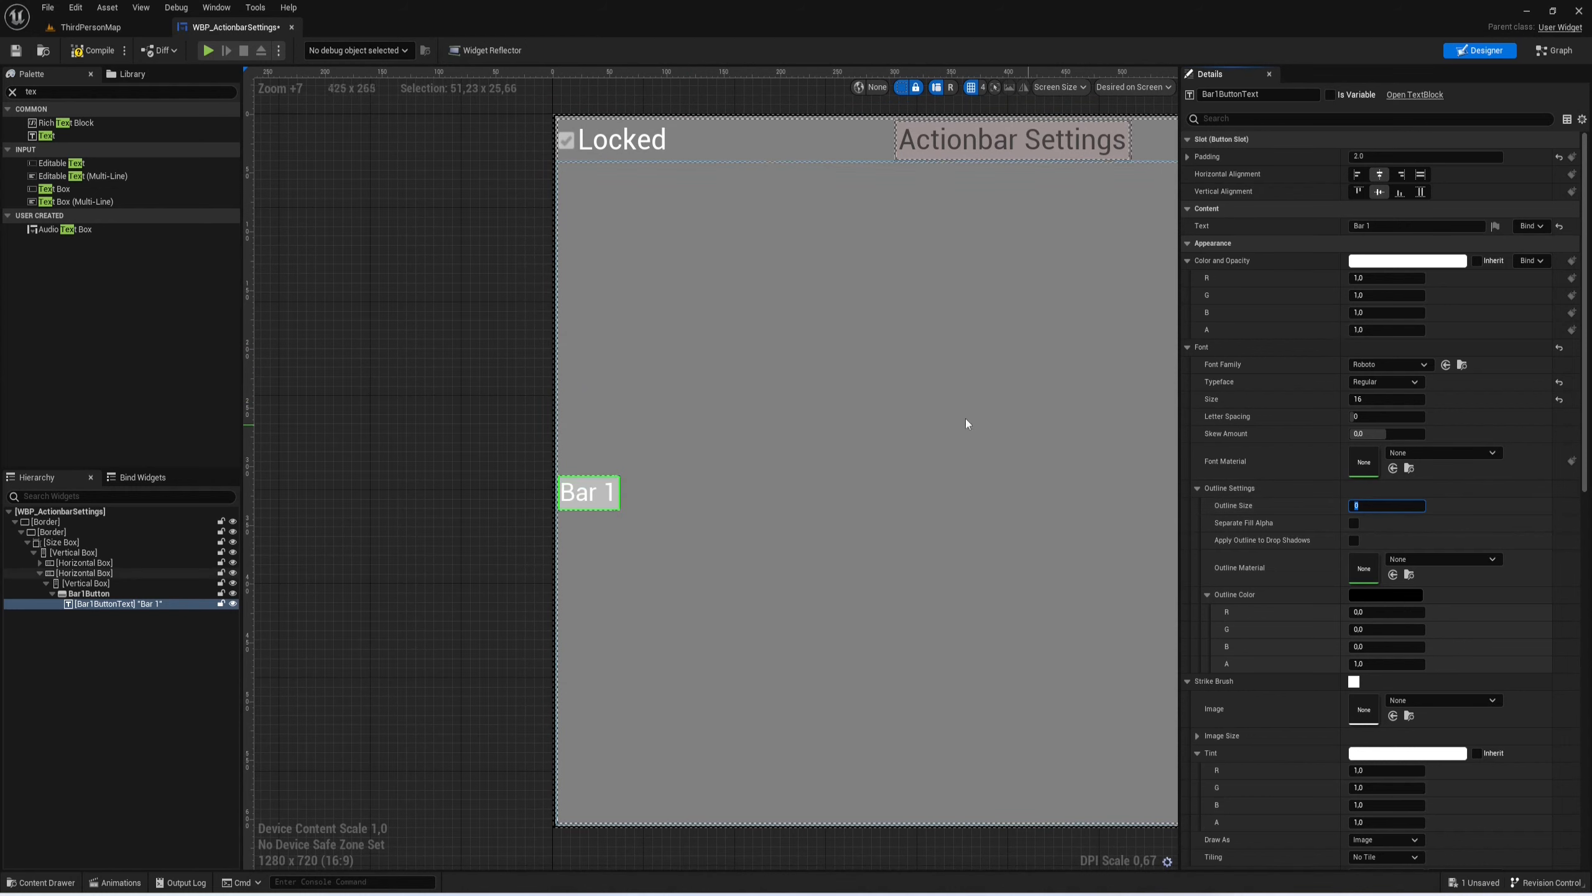
right_click_drag(655, 405, 634, 420)
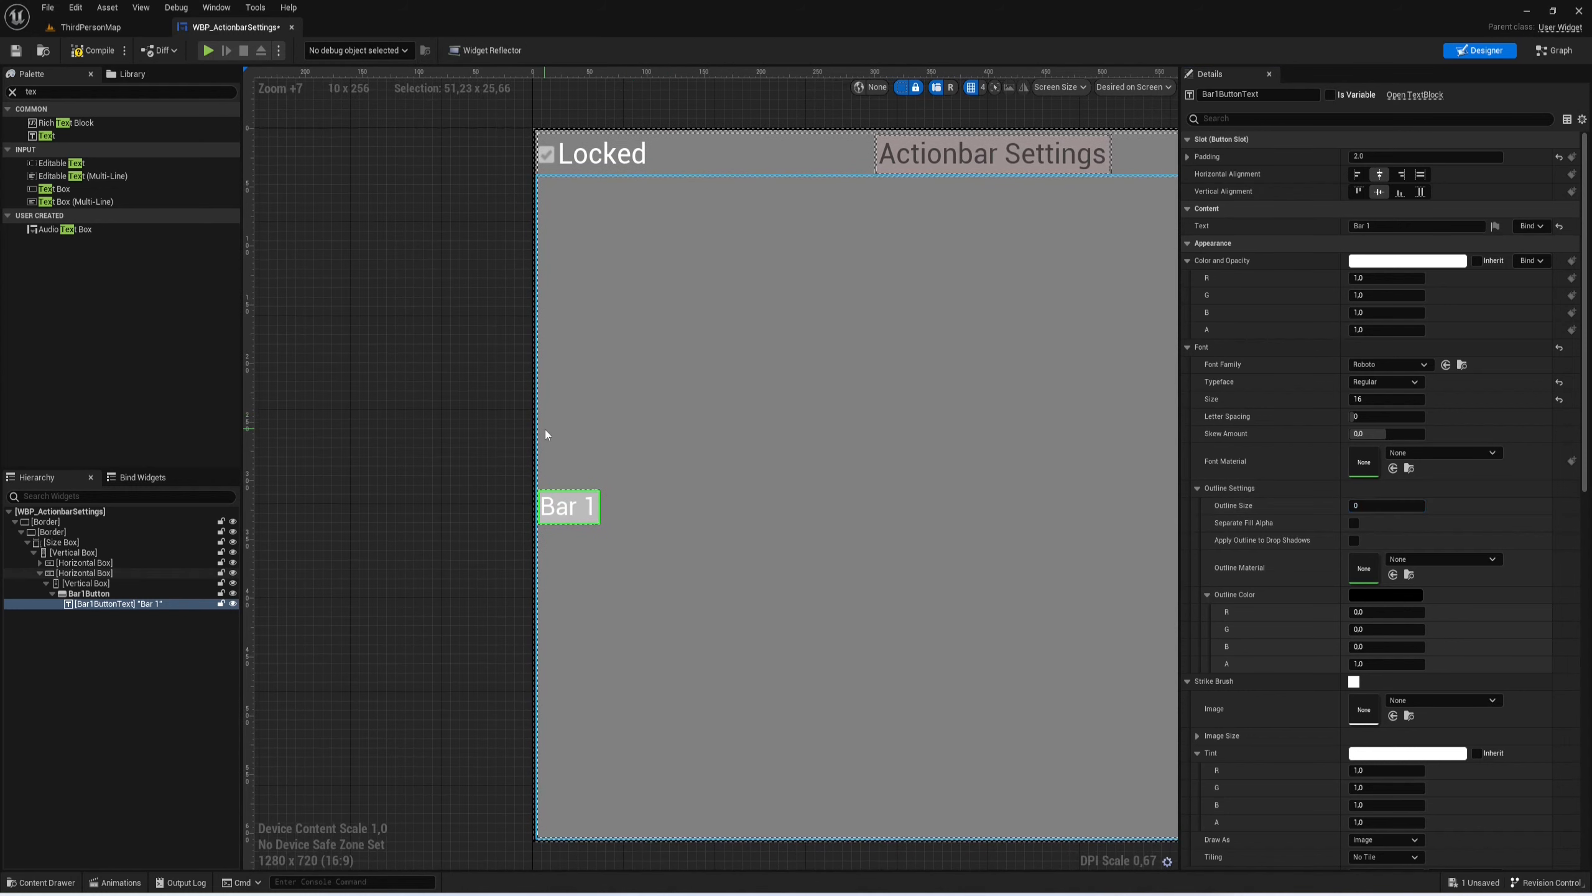
Step: Duplicate Bar1Button together with its text and rename the copy Bar2Button
left_click(94, 593)
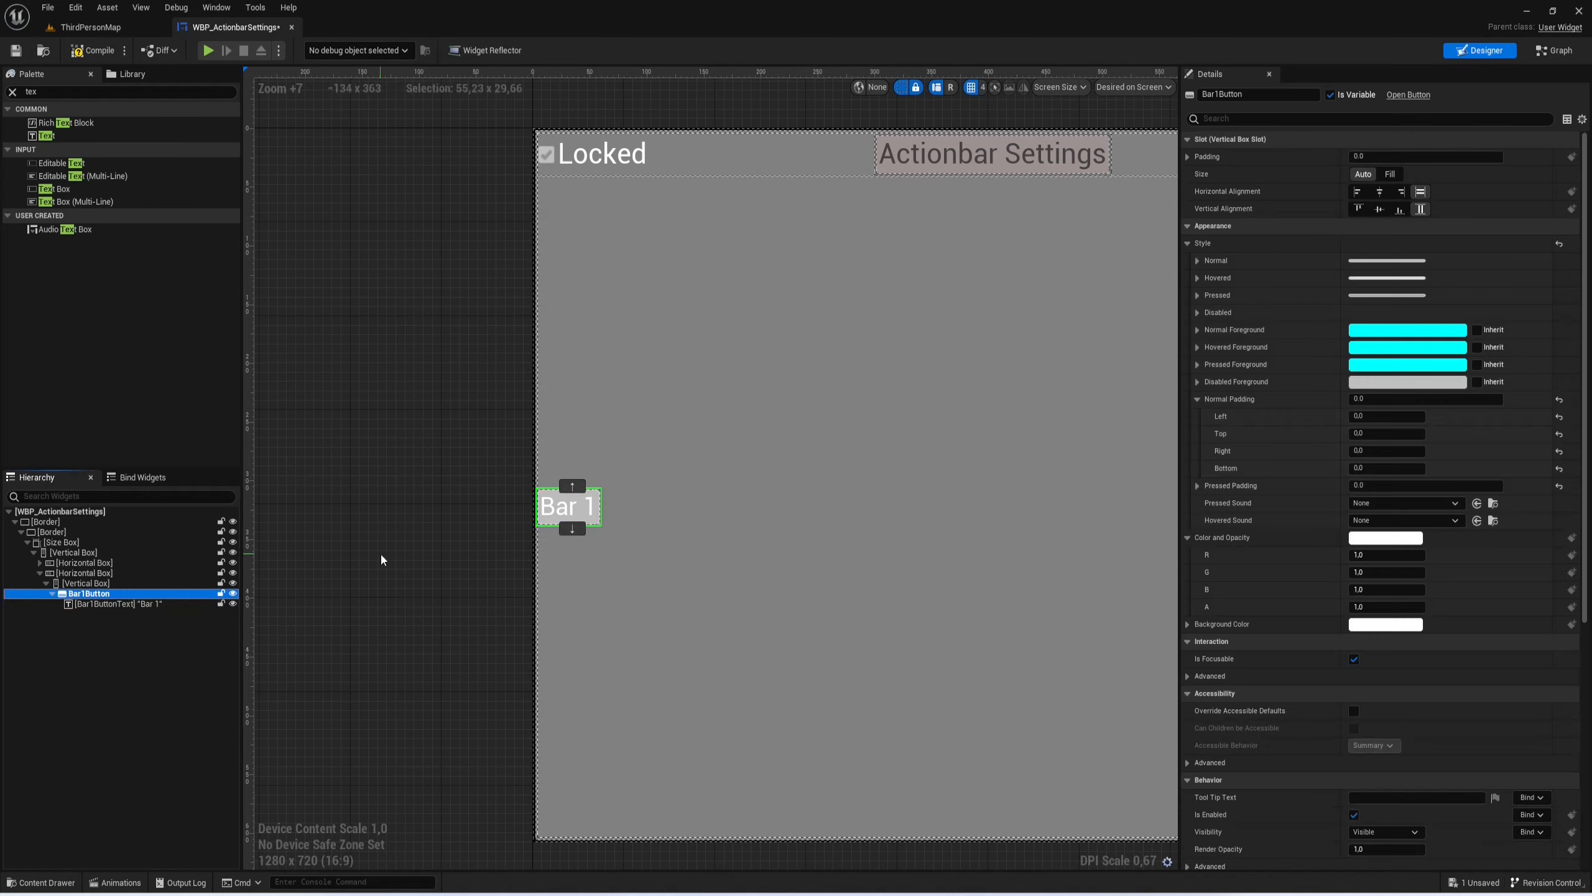
key("ctrl+d")
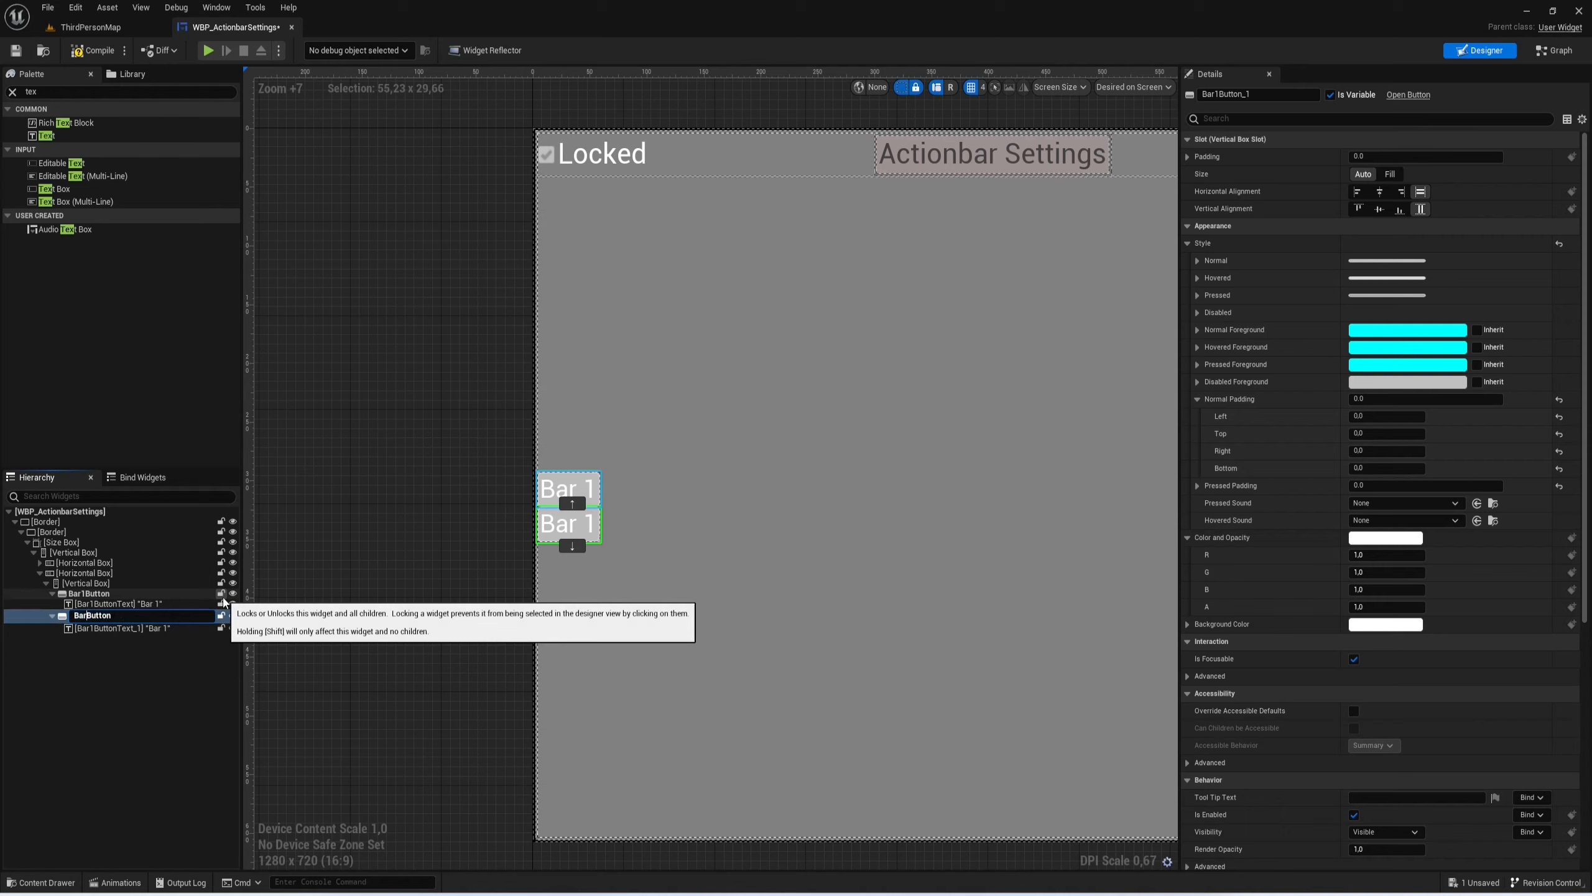
key("BackSpace")
type("2")
key("Return")
Step: Rename the text widget inside Bar2Button to Bar2ButtonText and set its text to "Bar 2"
left_click(155, 622)
key("F2")
key("Right")
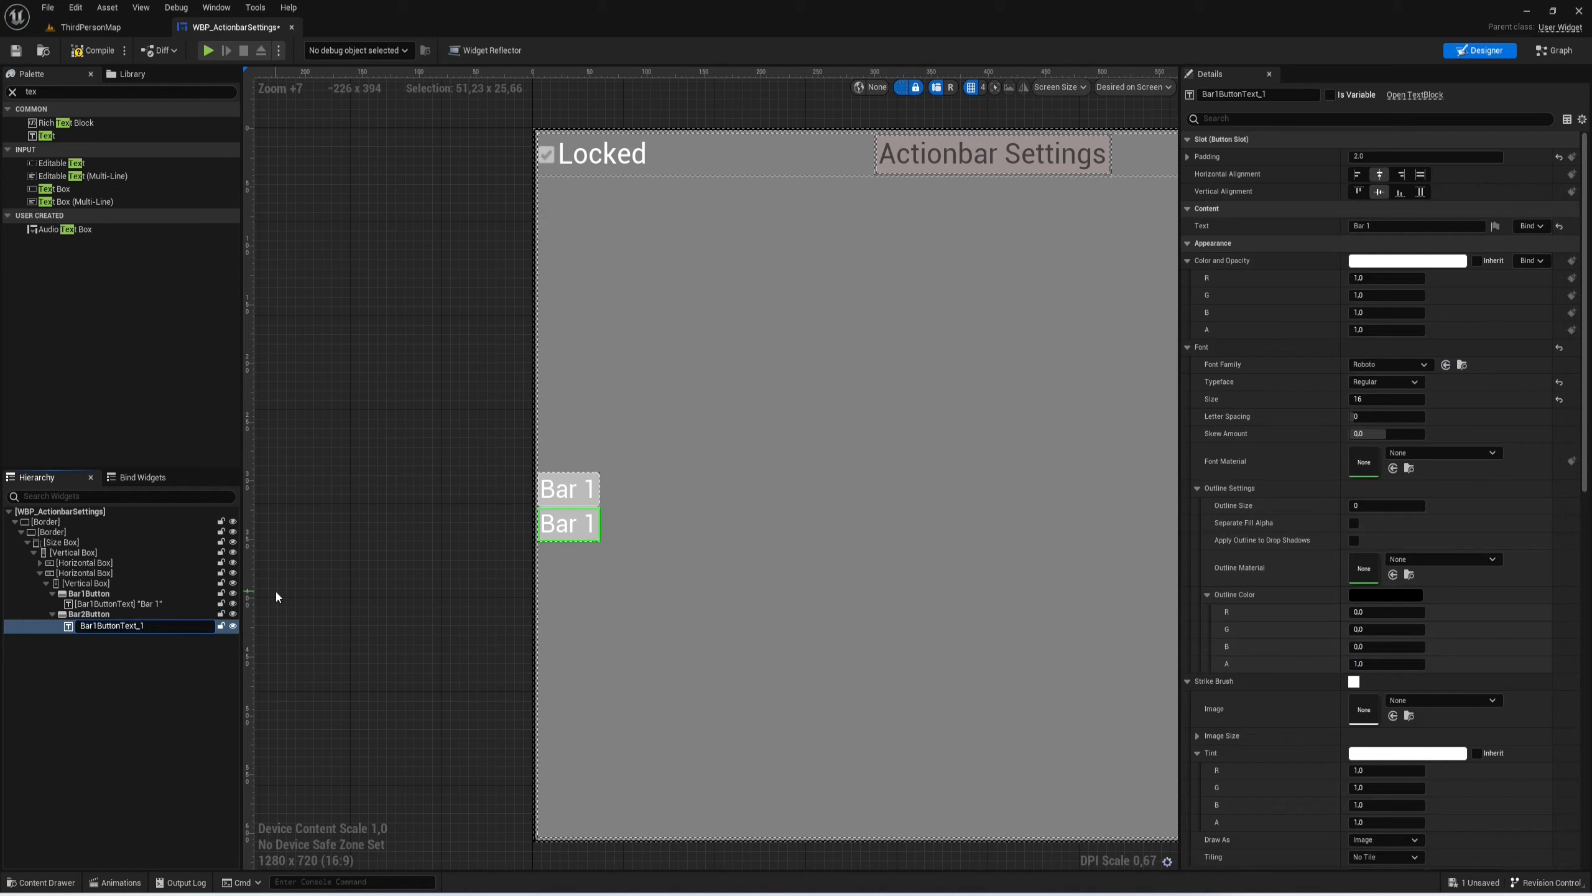
key("BackSpace")
key("BackSpace")
key("Left")
key("Left")
type("2")
key("BackSpace")
key("BackSpace")
type("2")
key("Return")
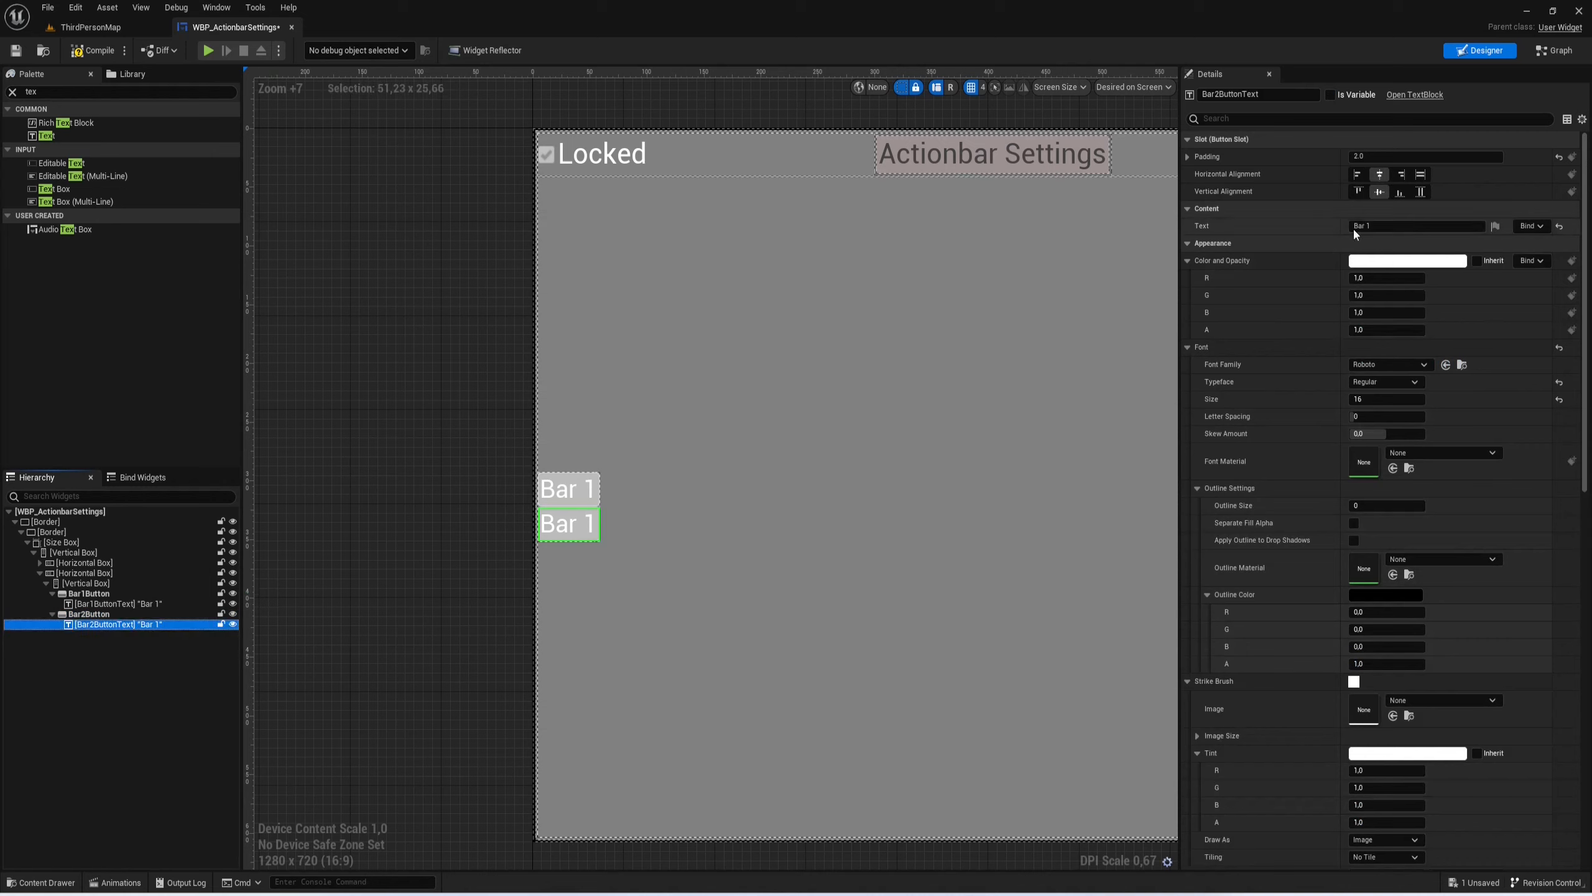
left_click(1382, 225)
Step: Duplicate the bar button four more times as Bar3Button to Bar6Button, with matching Bar3ButtonText to Bar6ButtonText widgets reading "Bar 3" to "Bar 6"
left_click(100, 613)
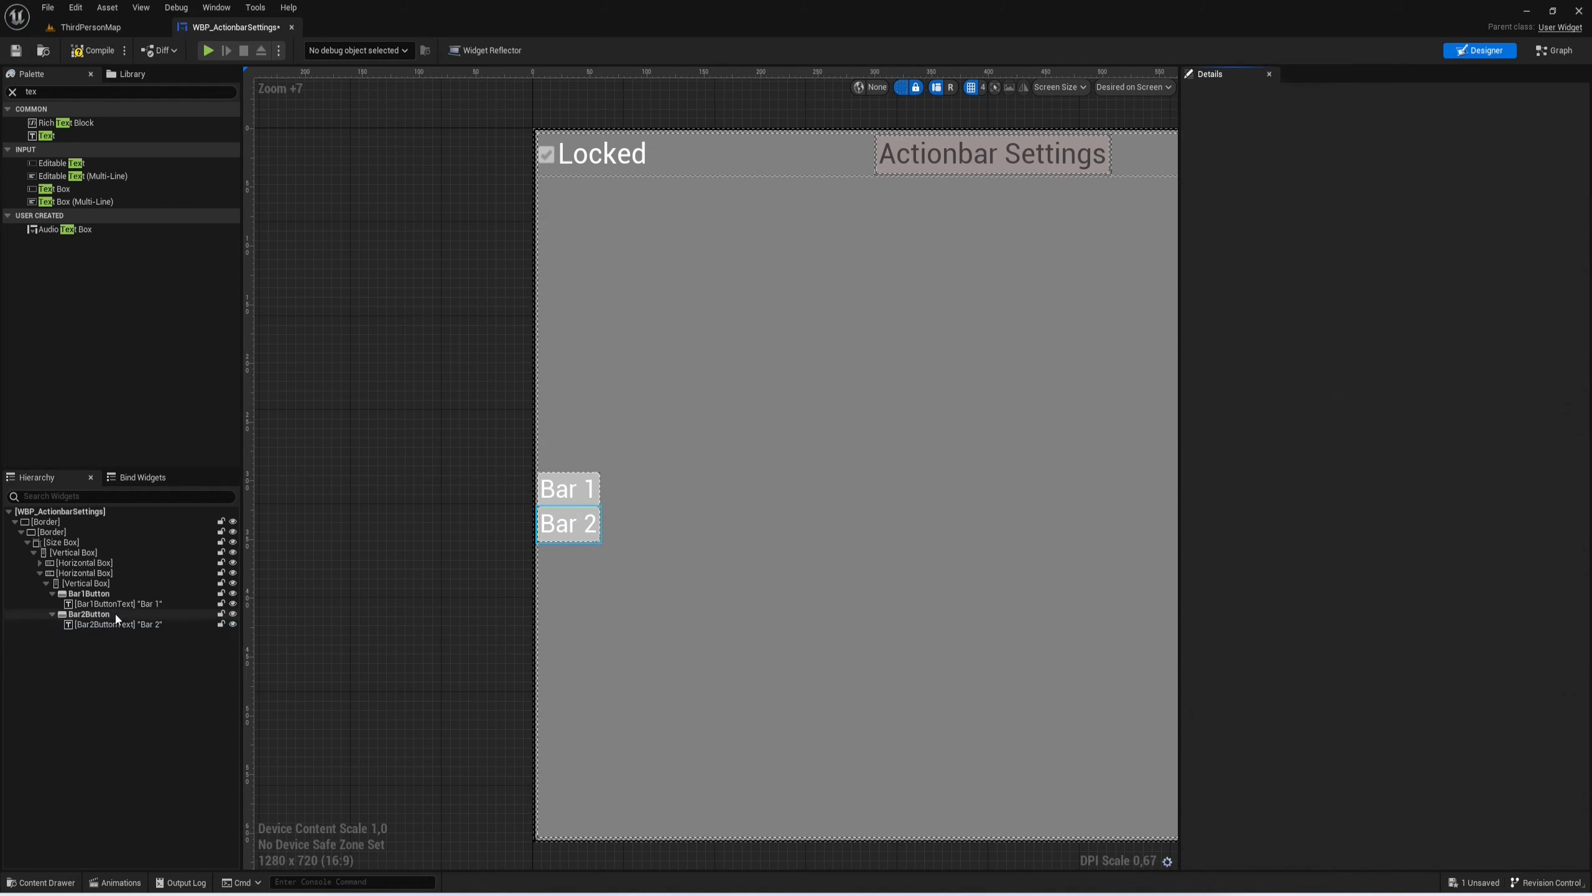
key("ctrl+d")
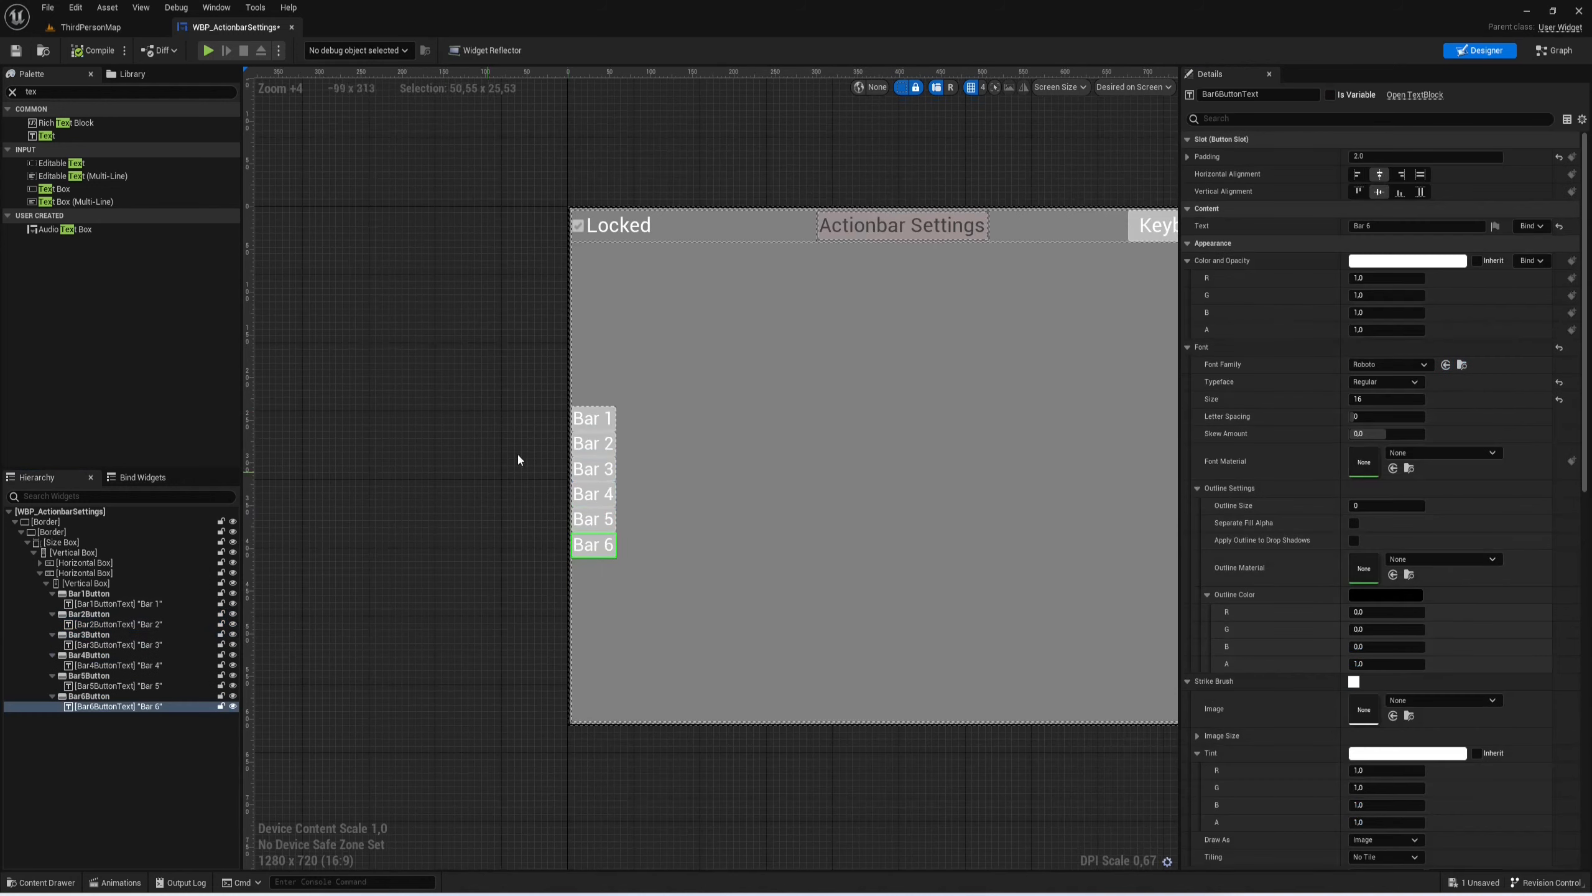
scroll(518, 452, "up", 3)
left_click(151, 734)
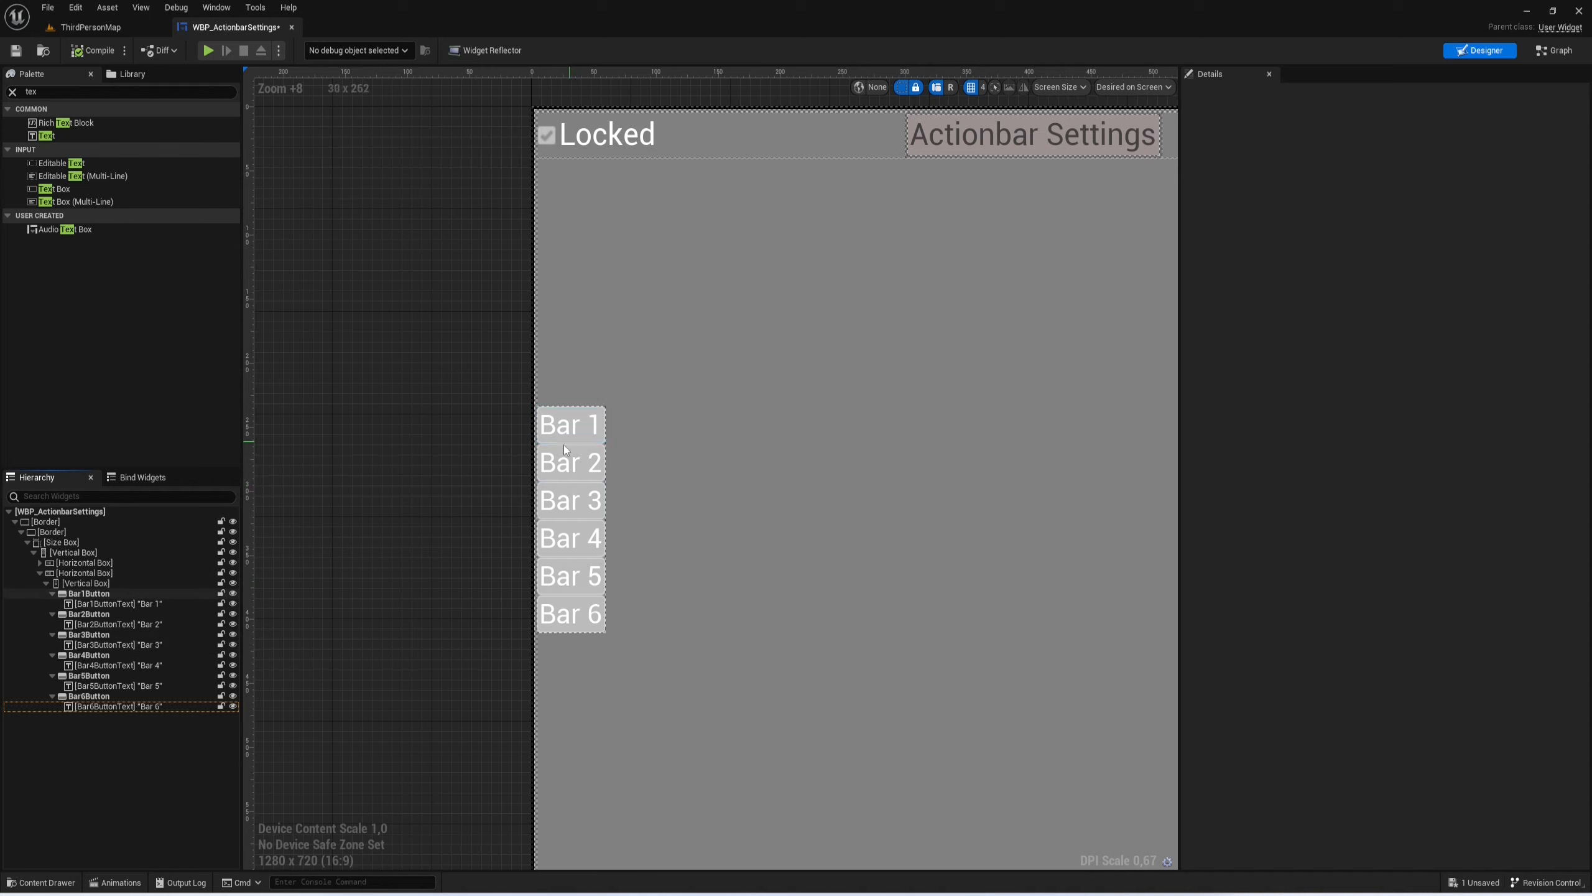
Step: Add a second vertical box beside the bar button column, with Fill size and top vertical alignment
left_click(92, 584)
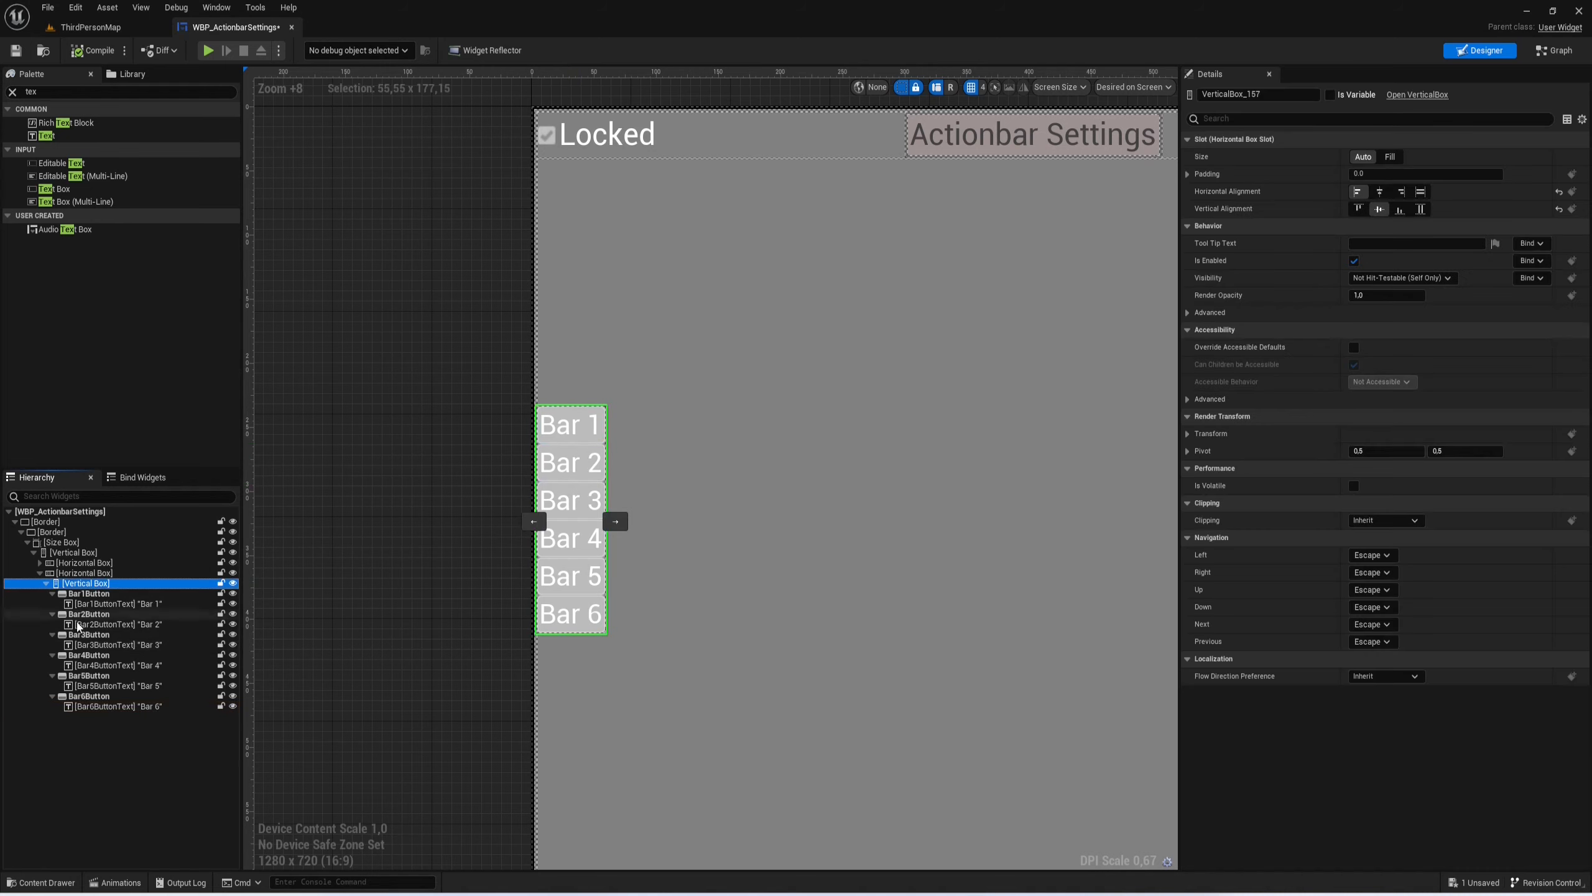
left_click(696, 577)
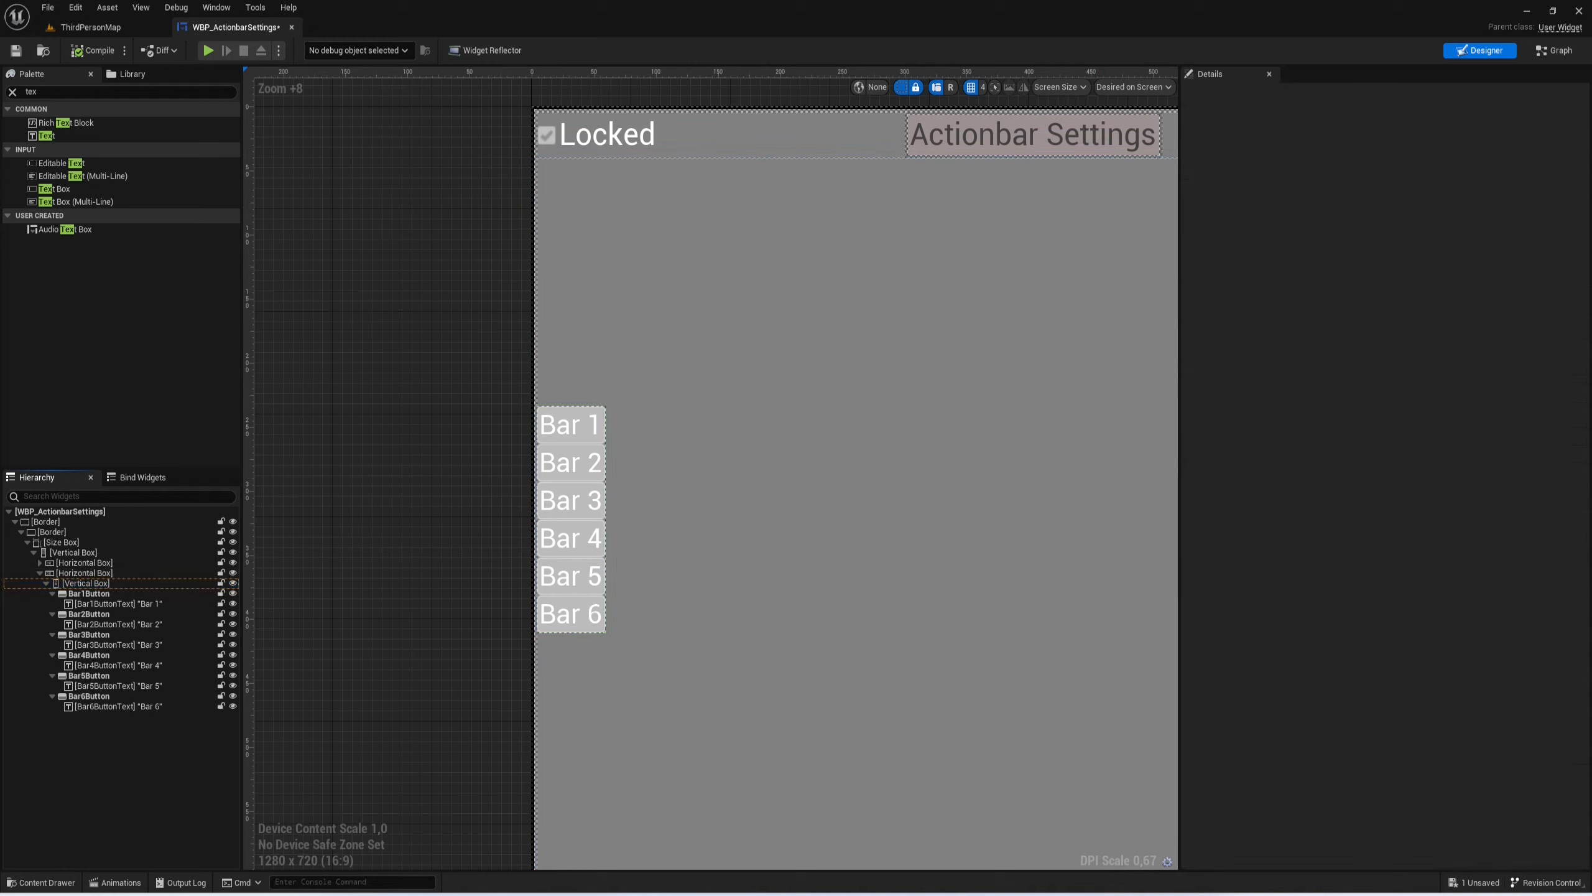
left_click(44, 584)
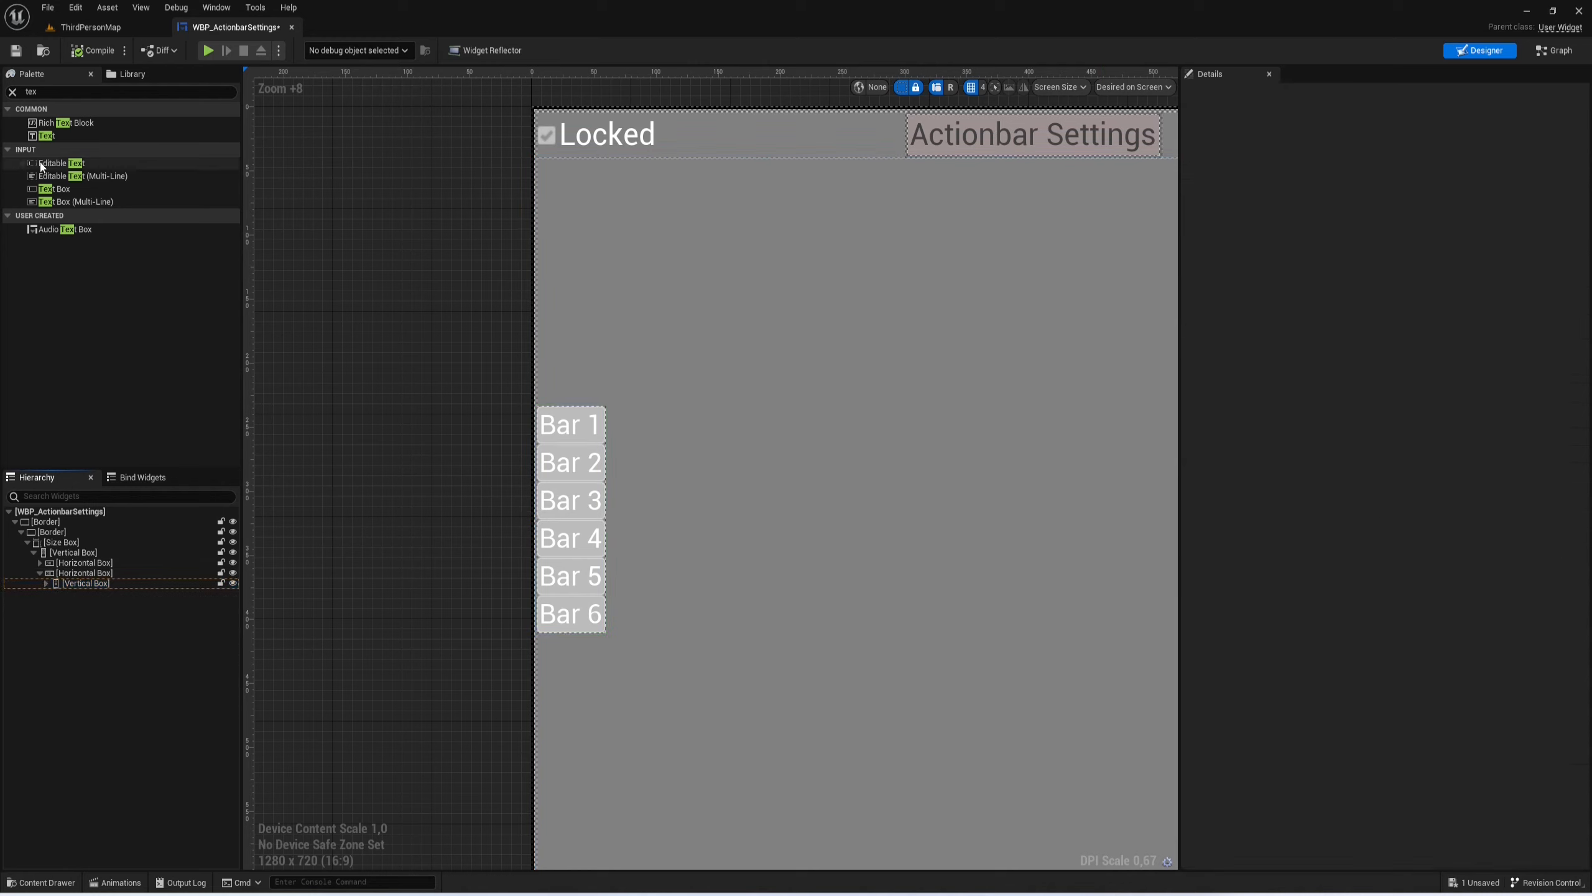
type("vert")
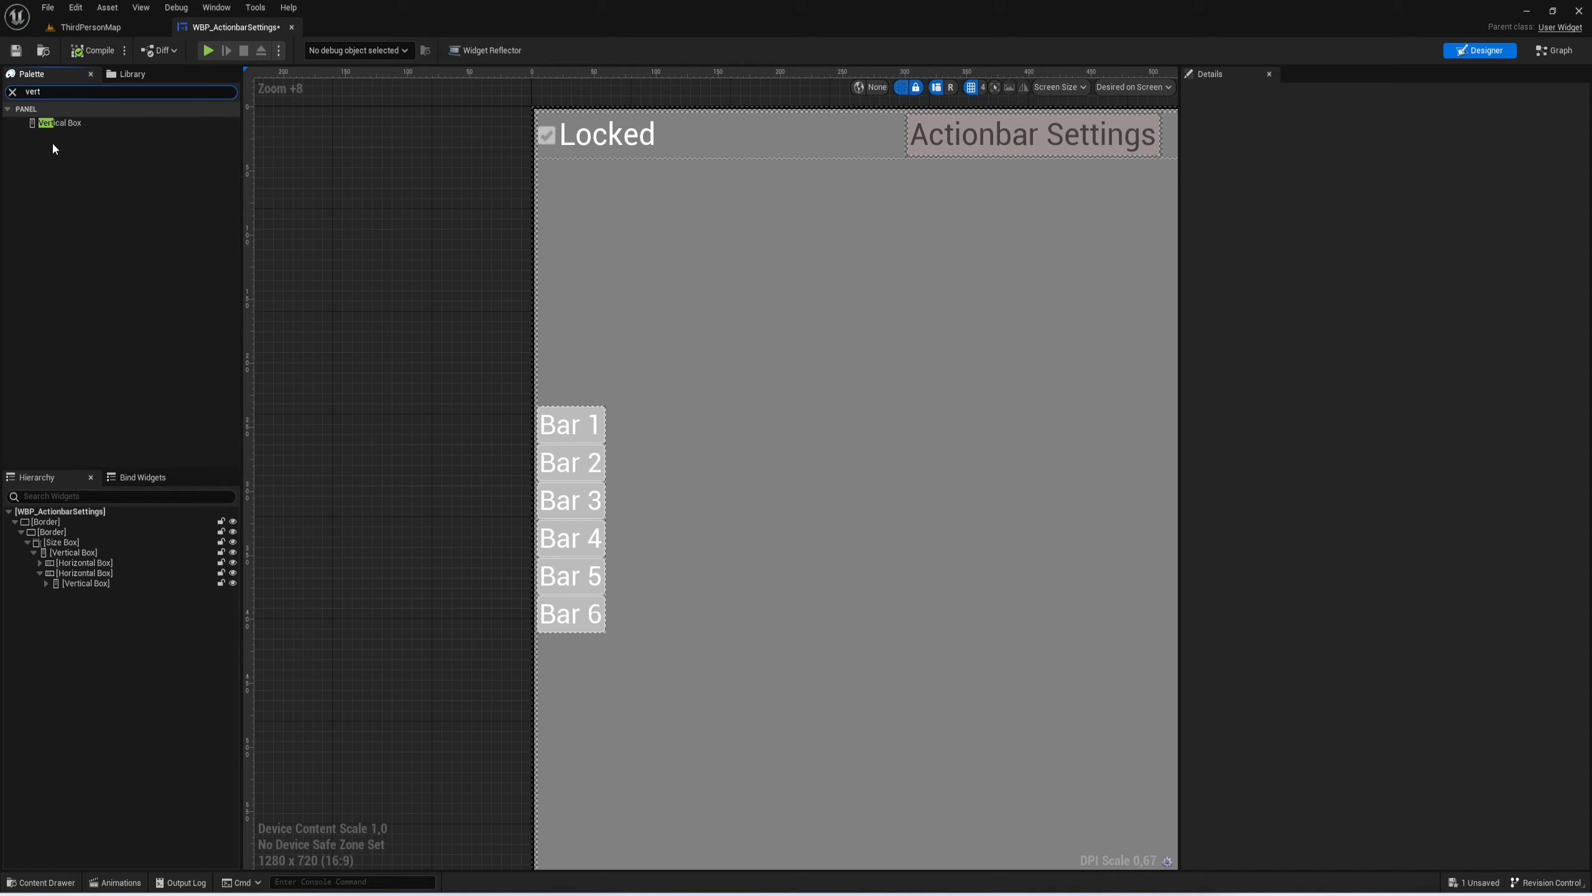
left_click_drag(56, 124, 80, 592)
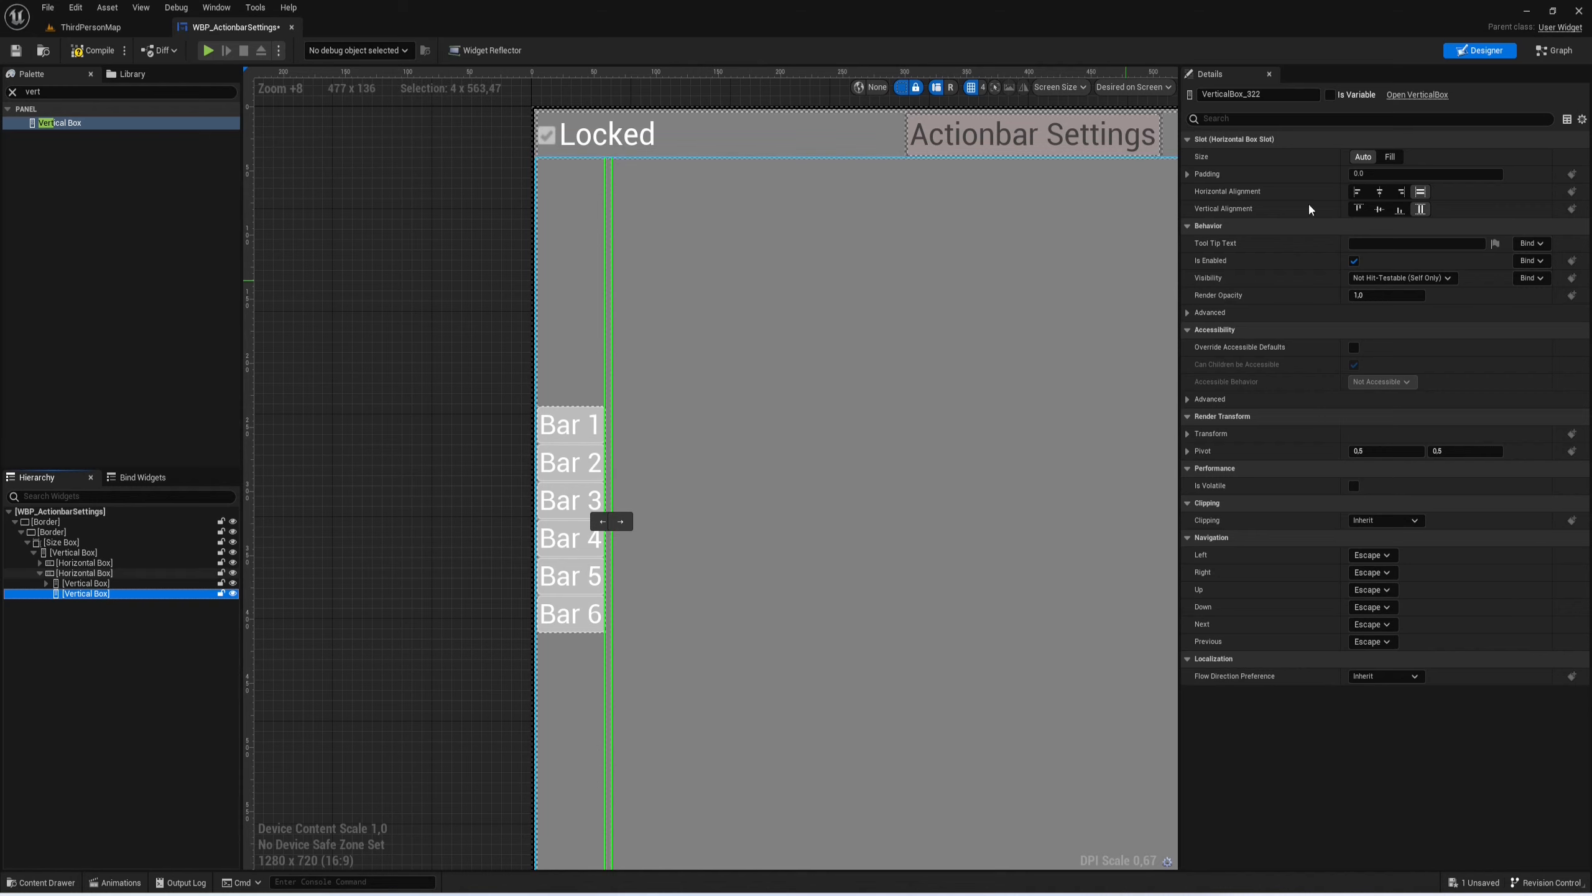
left_click(1389, 156)
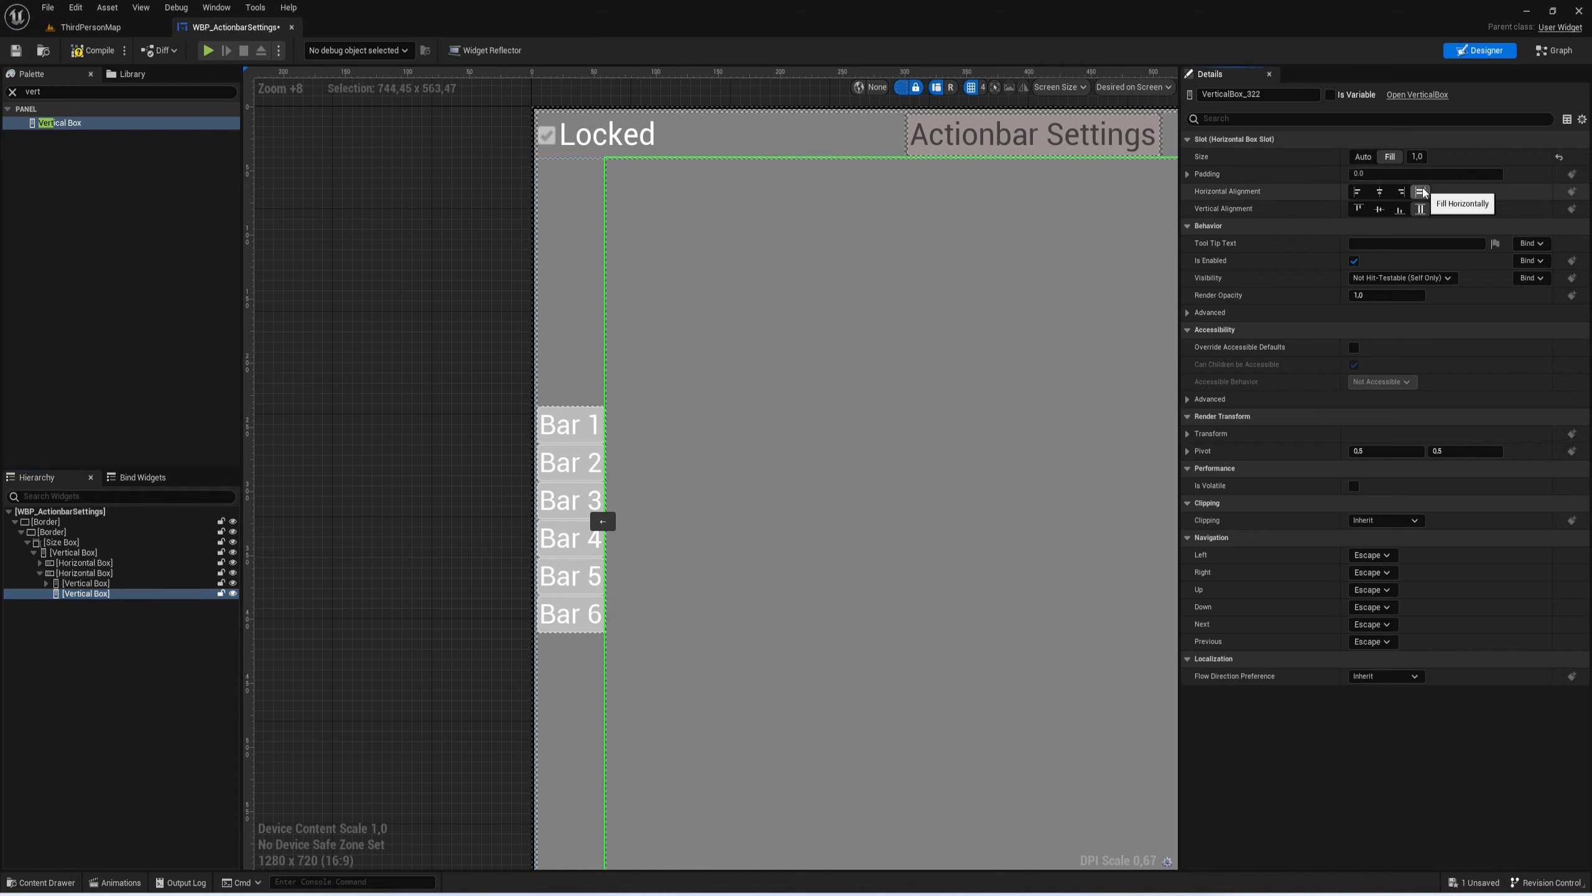
left_click(1358, 209)
scroll(981, 231, "down", 1)
scroll(981, 232, "down", 2)
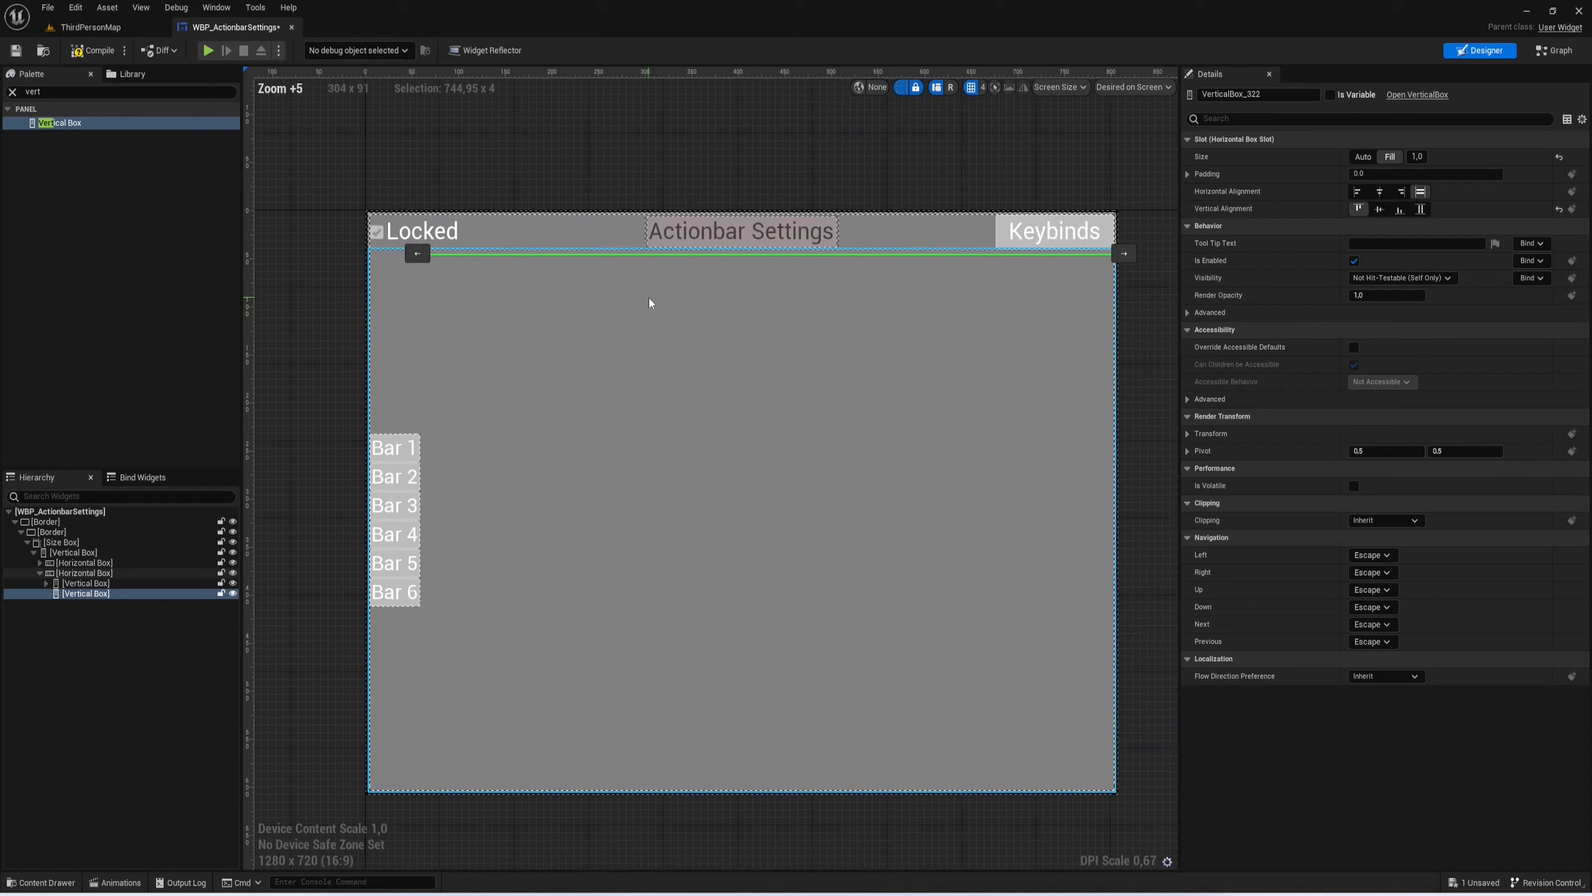
Step: Add a horizontally centered text block reading "Bar 1" inside the new vertical box
left_click(37, 92)
type("tex")
left_click_drag(81, 143, 439, 254)
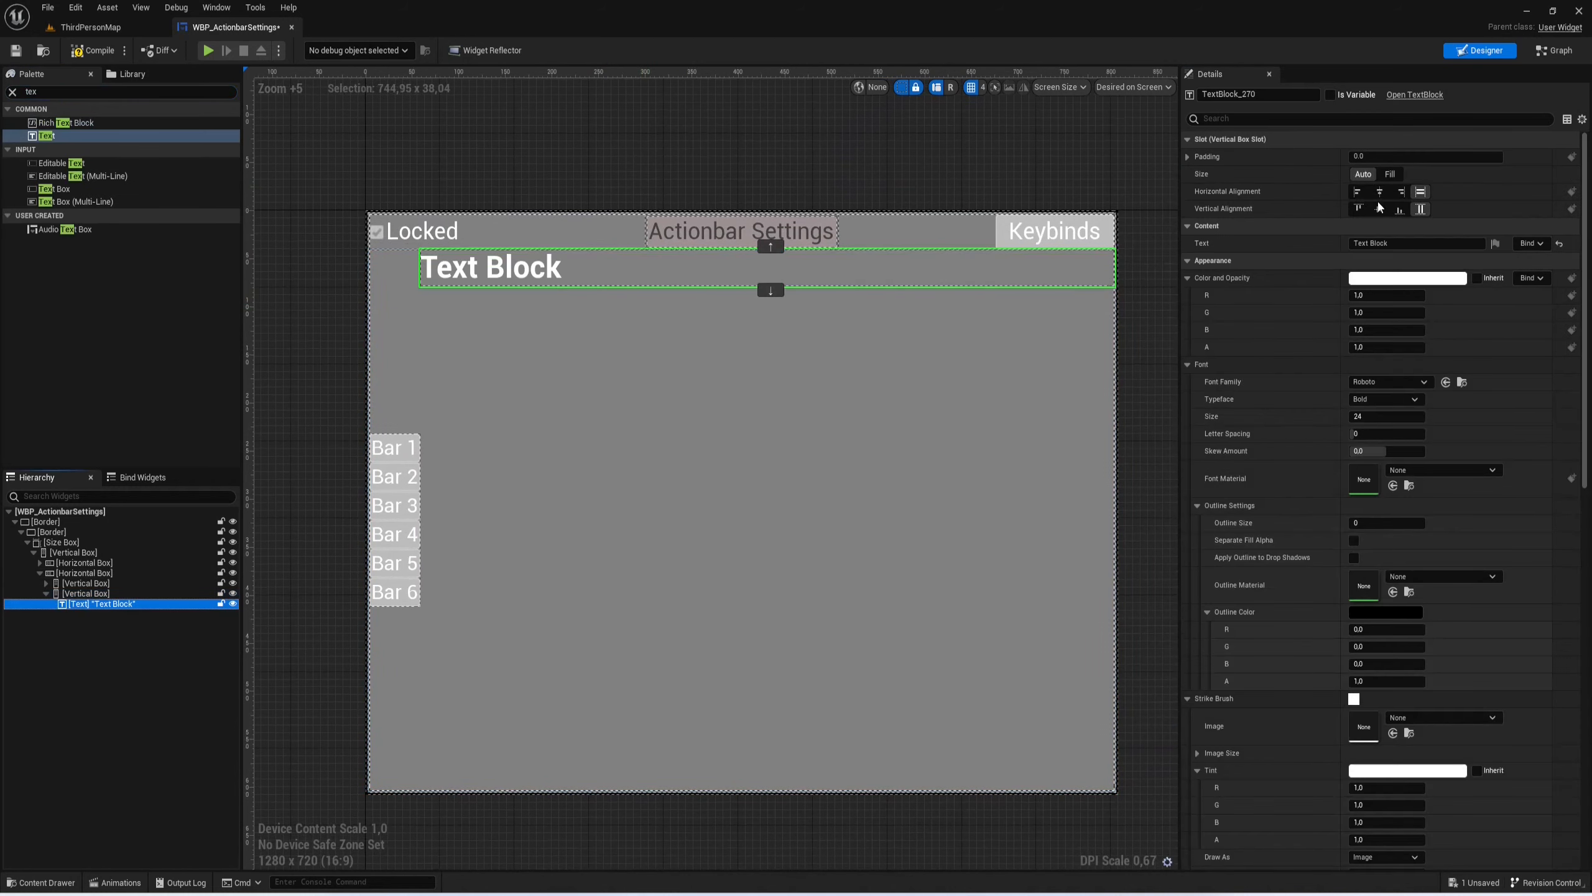
left_click(1379, 191)
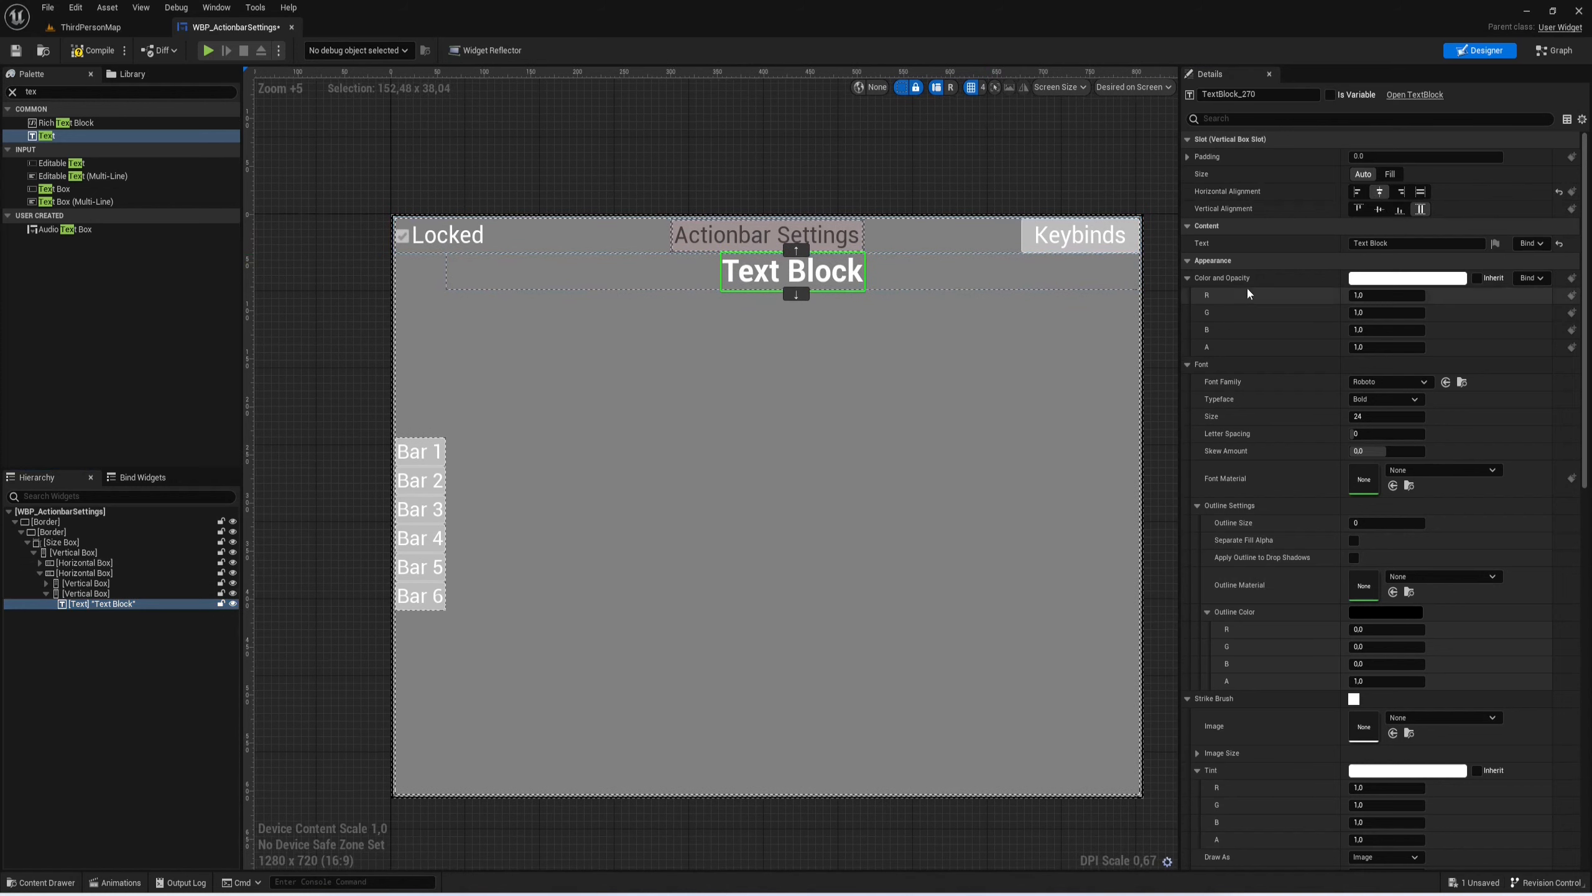
left_click(1367, 243)
type("Bar")
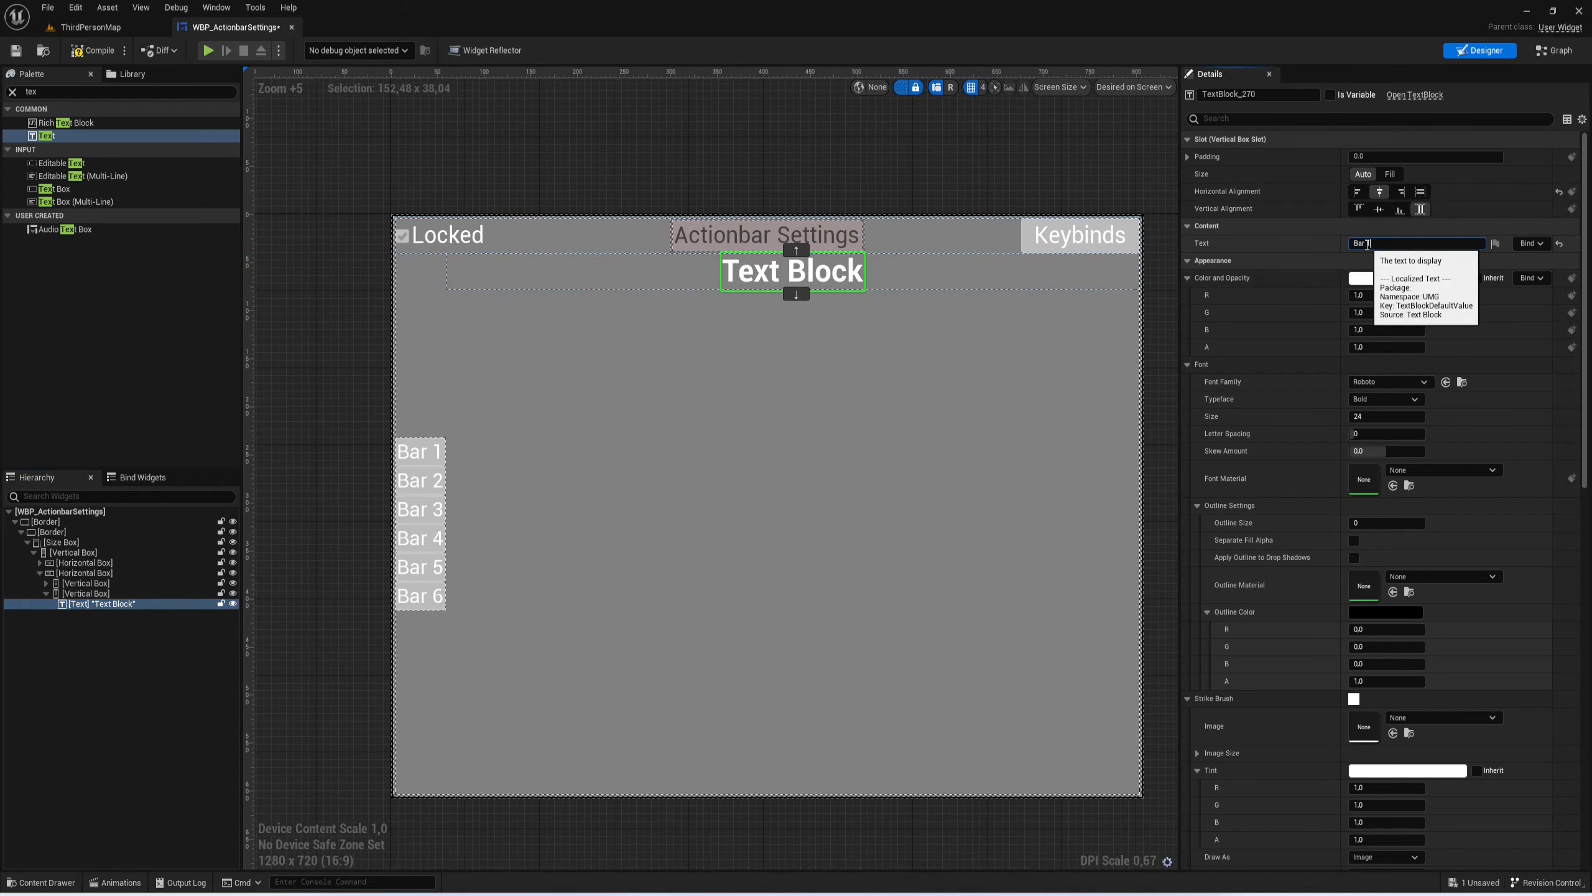
type(" 1")
key("Return")
Step: Make the new "Bar 1" text block a variable and rename it ActiveBarNameText
left_click(1331, 95)
left_click(1283, 95)
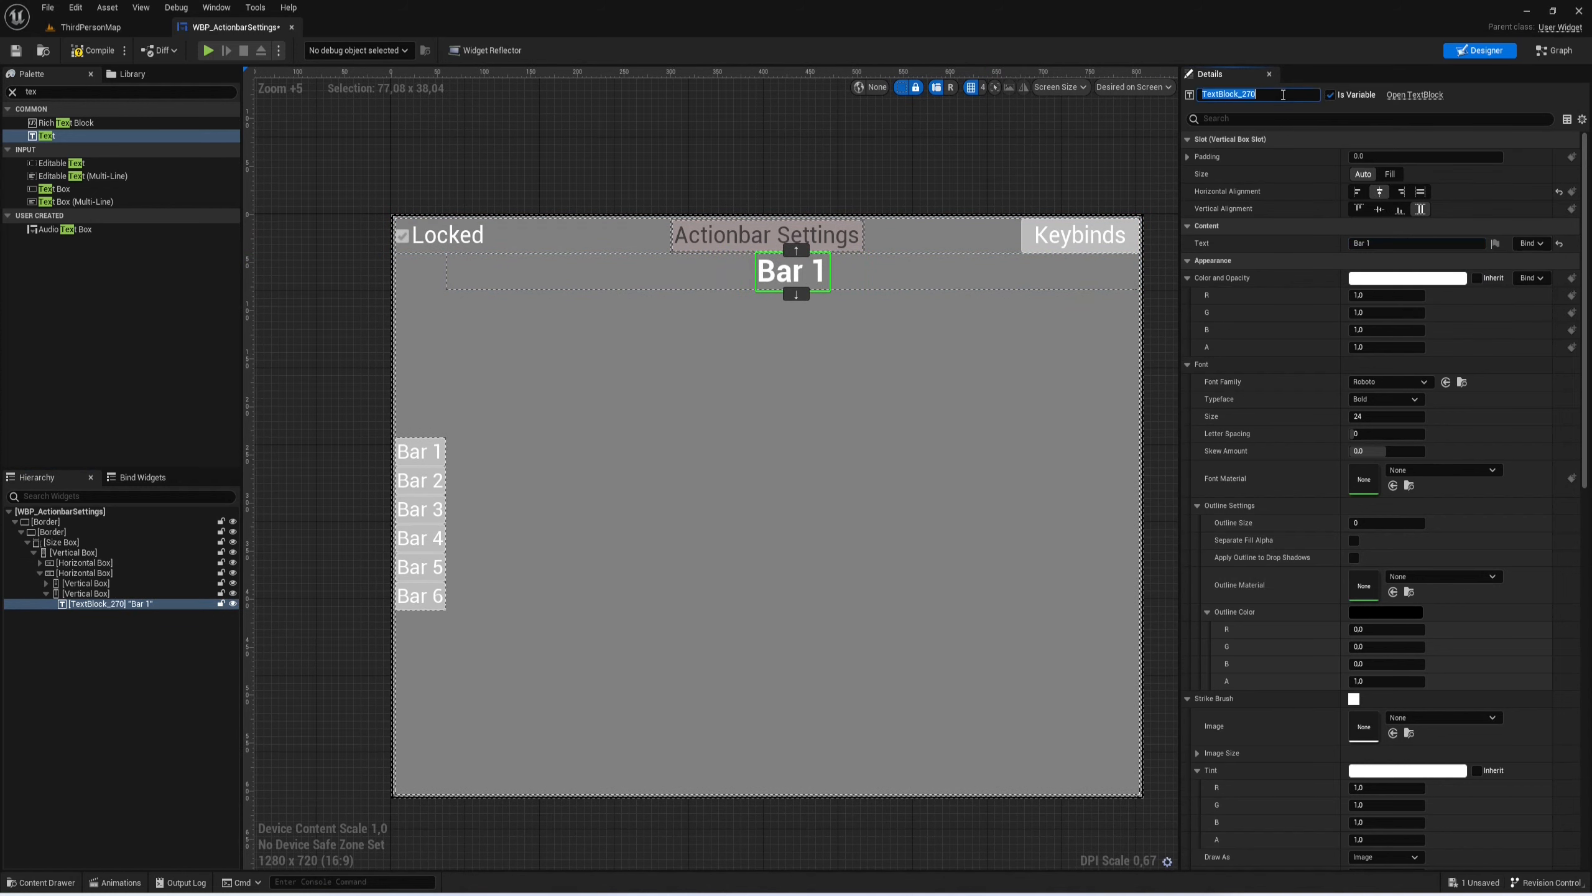
type("ActiveBarNameText")
key("Return")
Step: Set the ActiveBarNameText font to the Regular typeface at size 22
left_click(1363, 395)
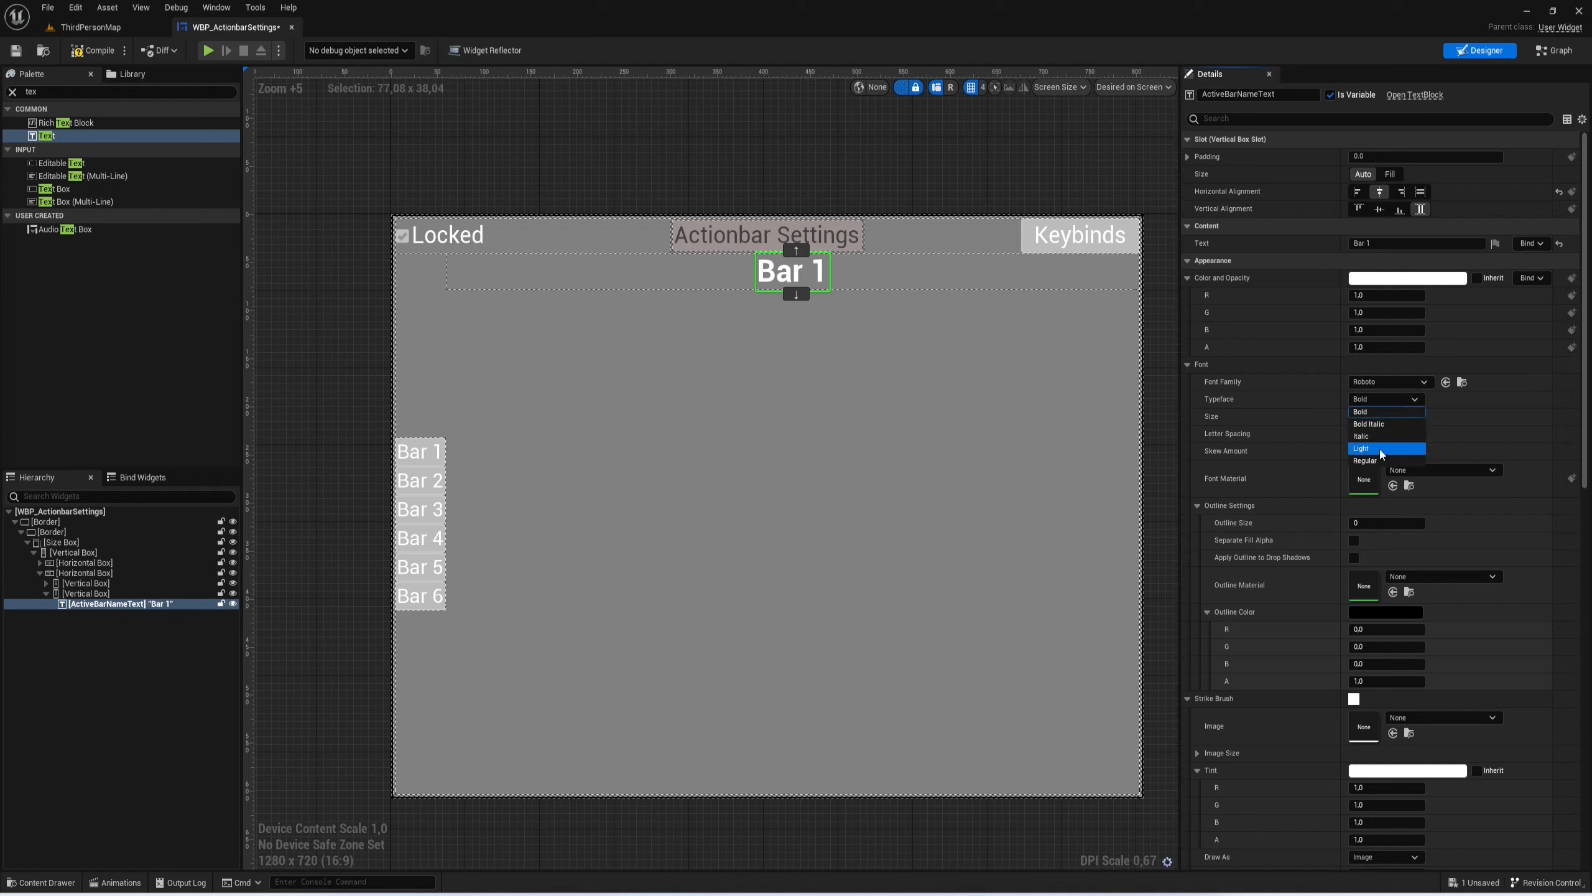
left_click(1376, 460)
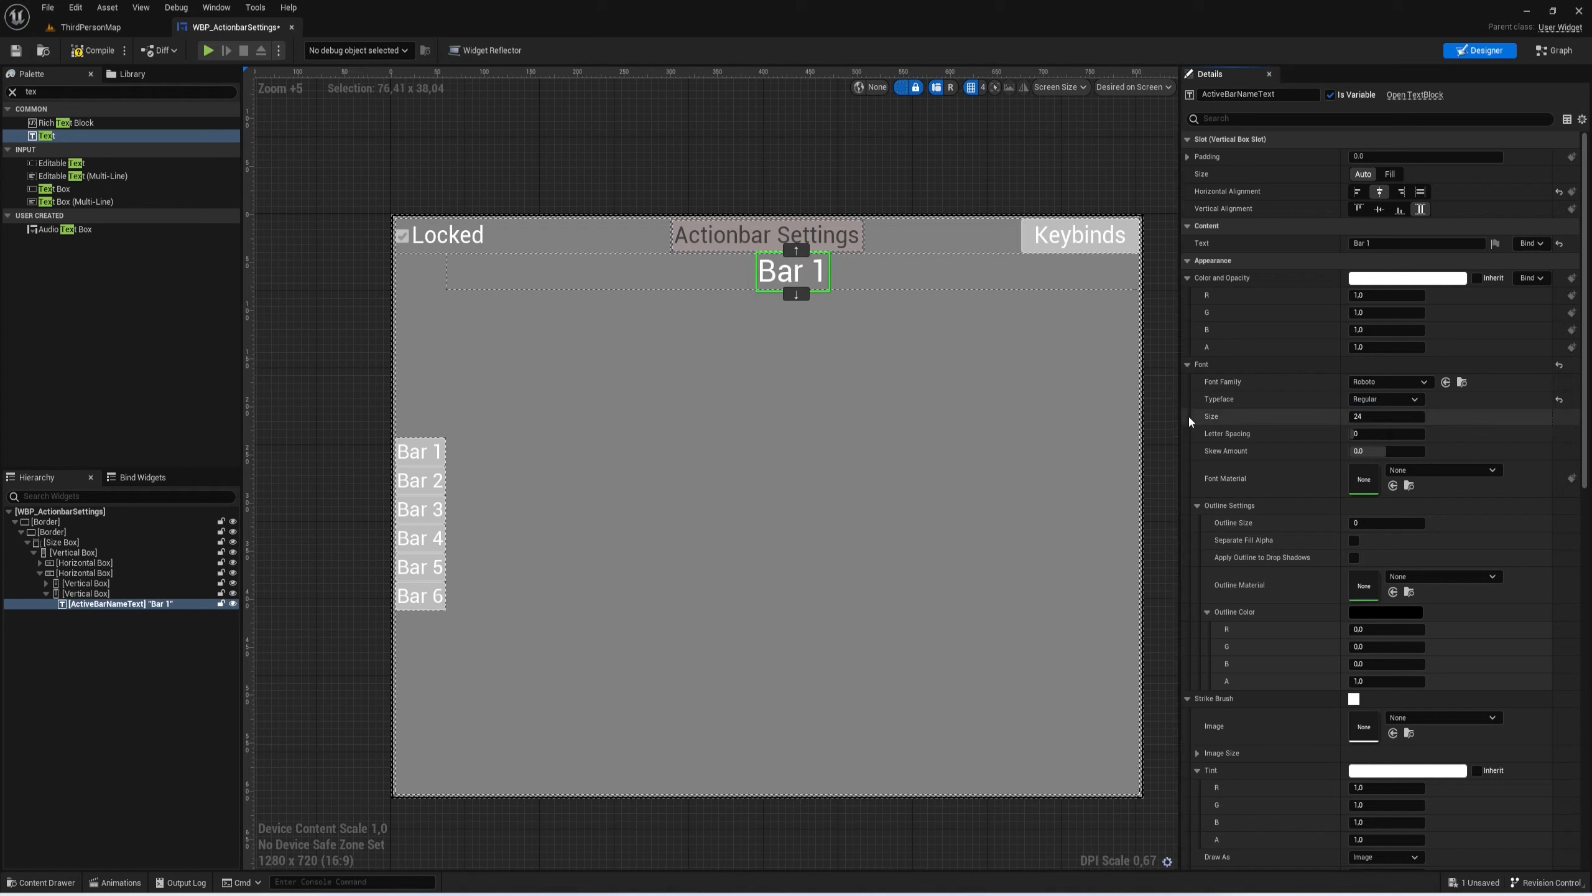
left_click(1404, 417)
type("22")
key("Return")
scroll(859, 362, "up", 1)
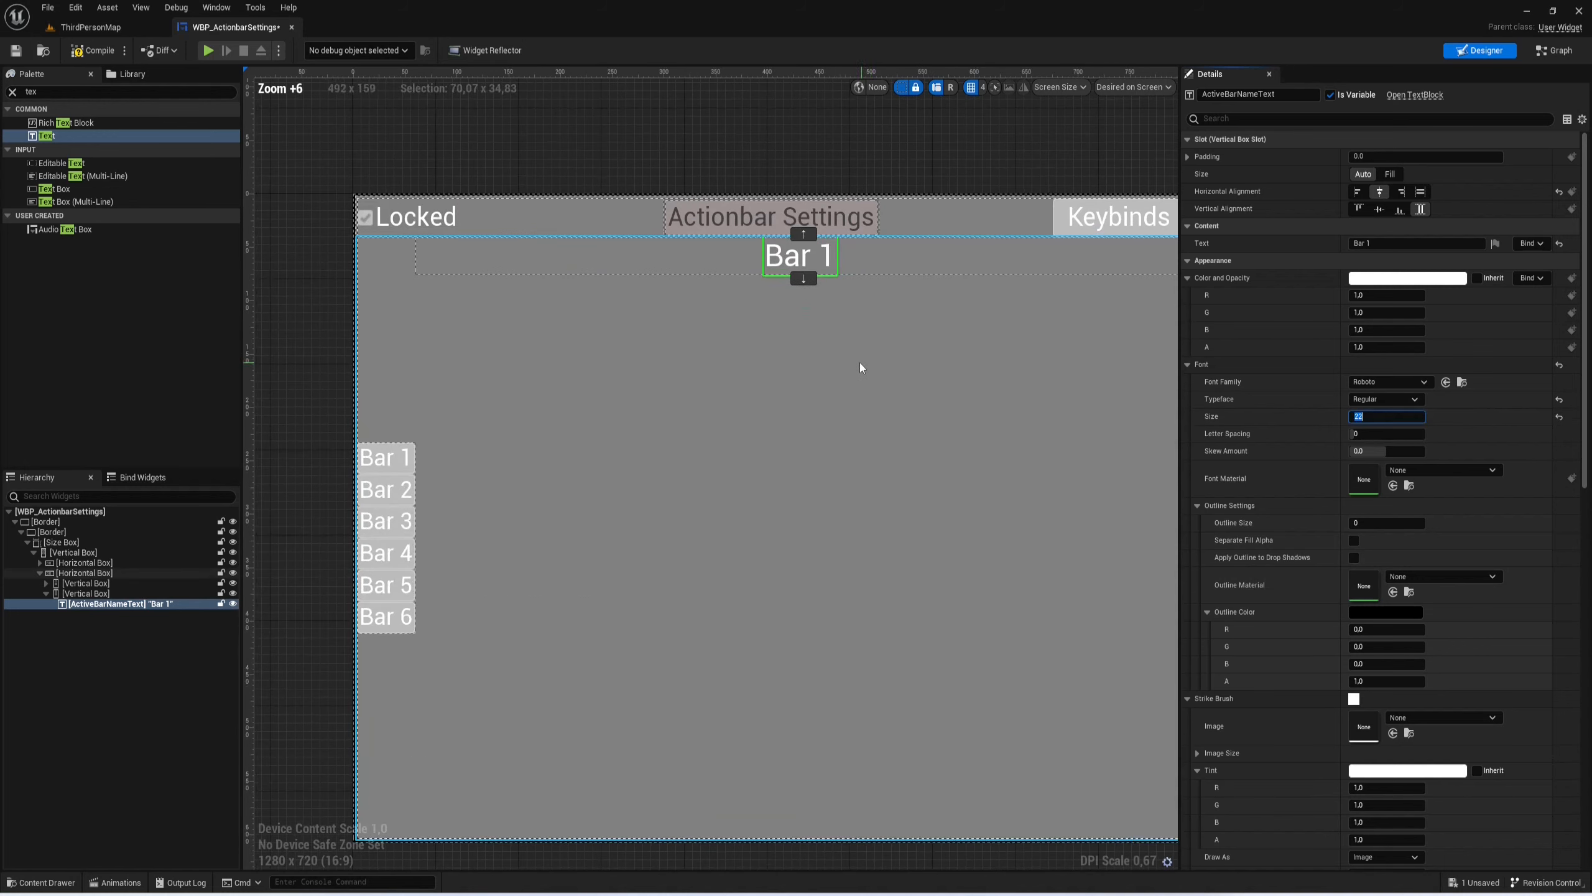
Step: Give ActiveBarNameText a top padding of 10
left_click(91, 54)
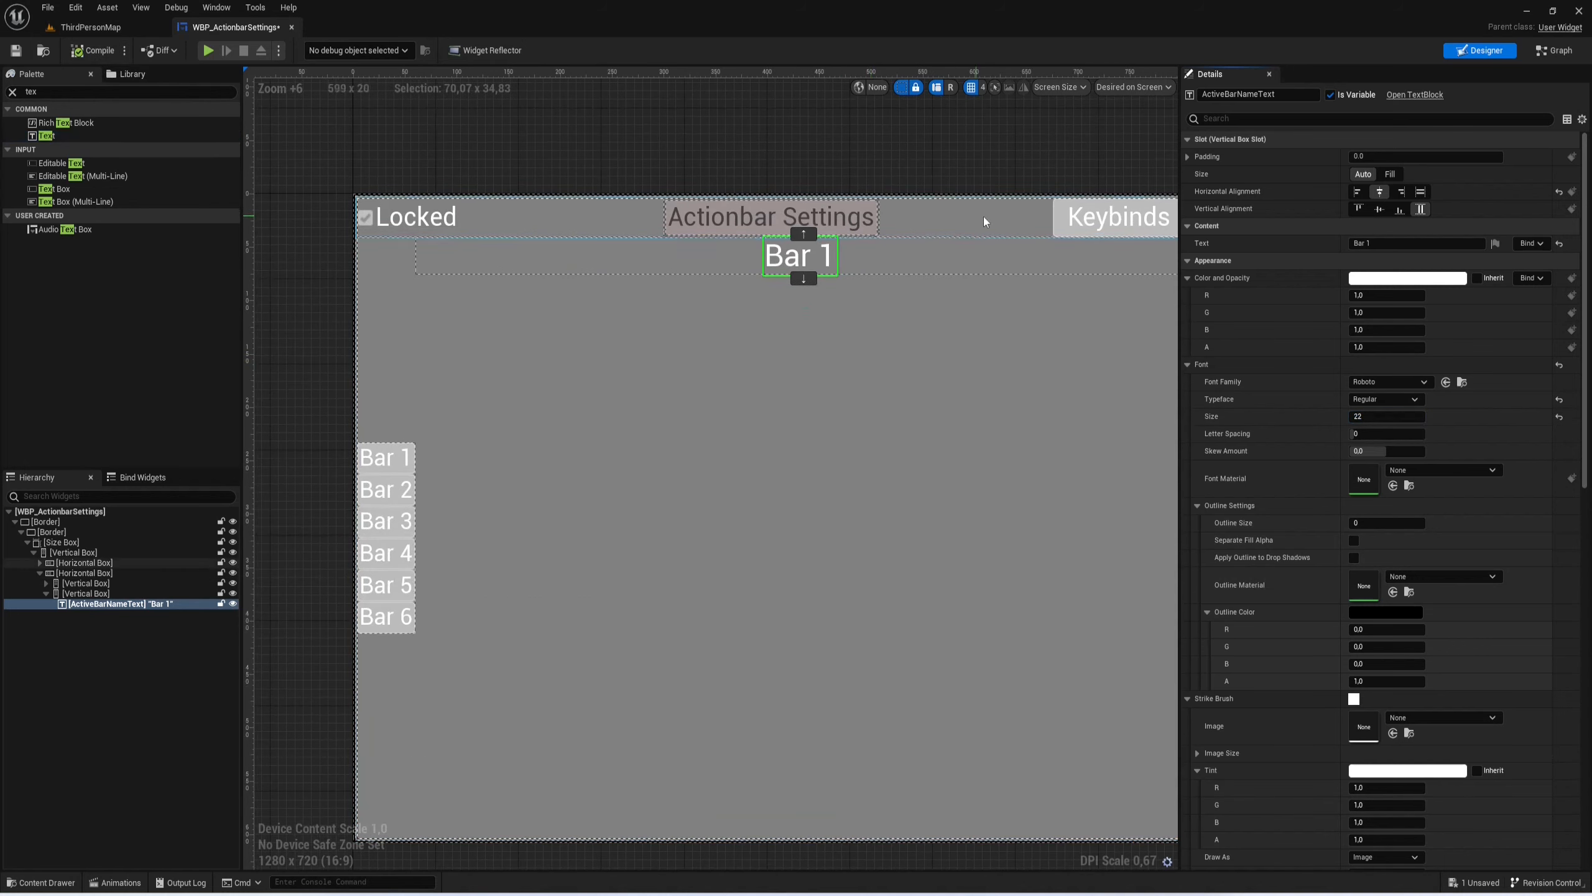
left_click(1317, 157)
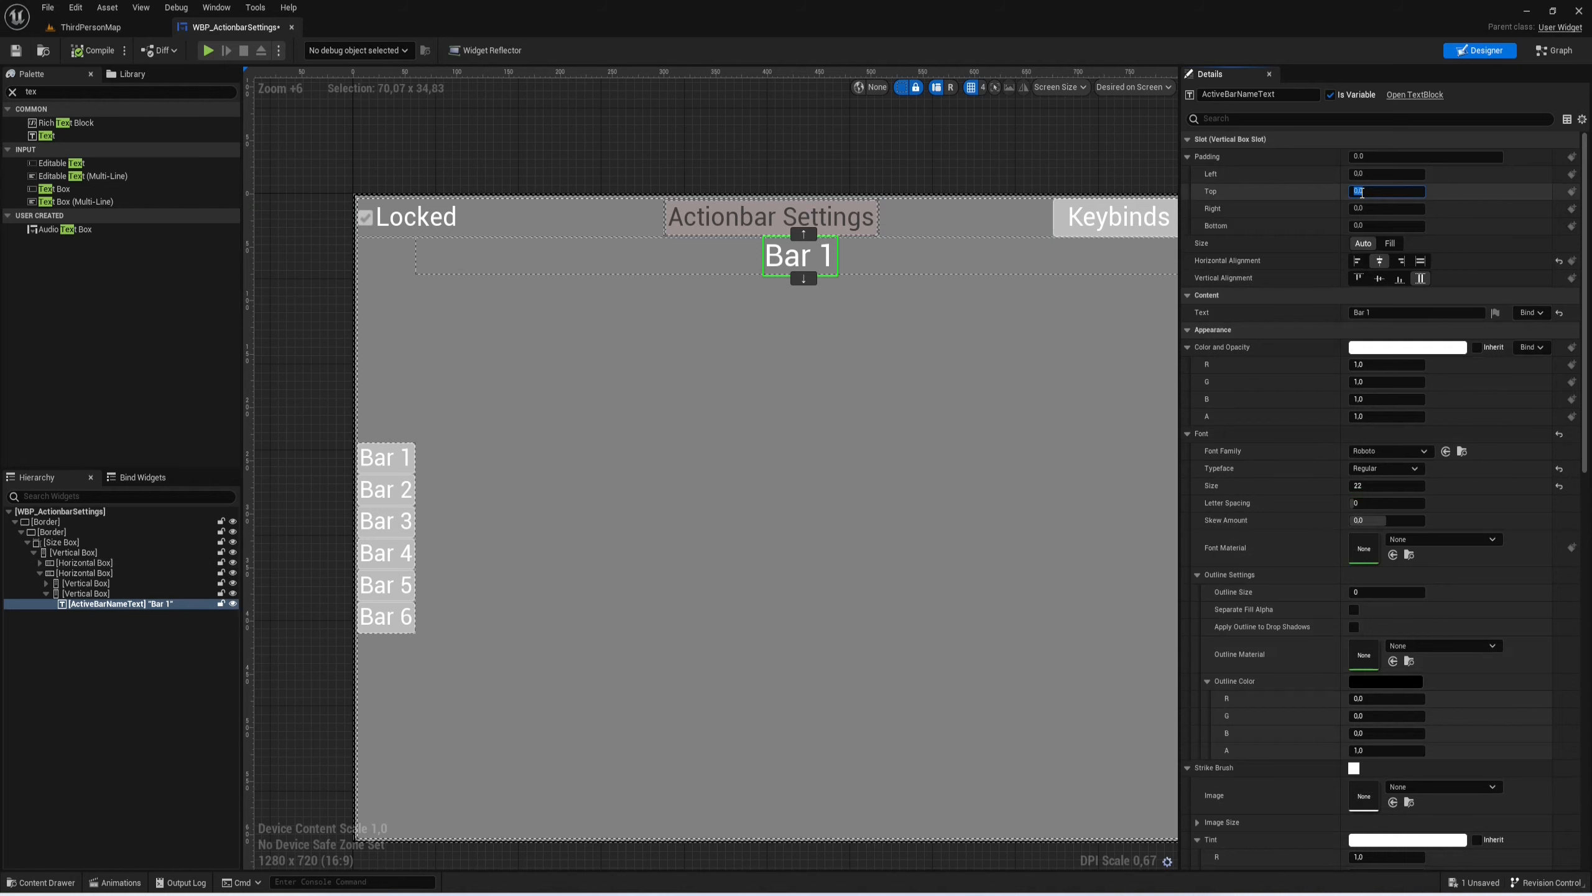
key("Return")
scroll(909, 198, "down", 2)
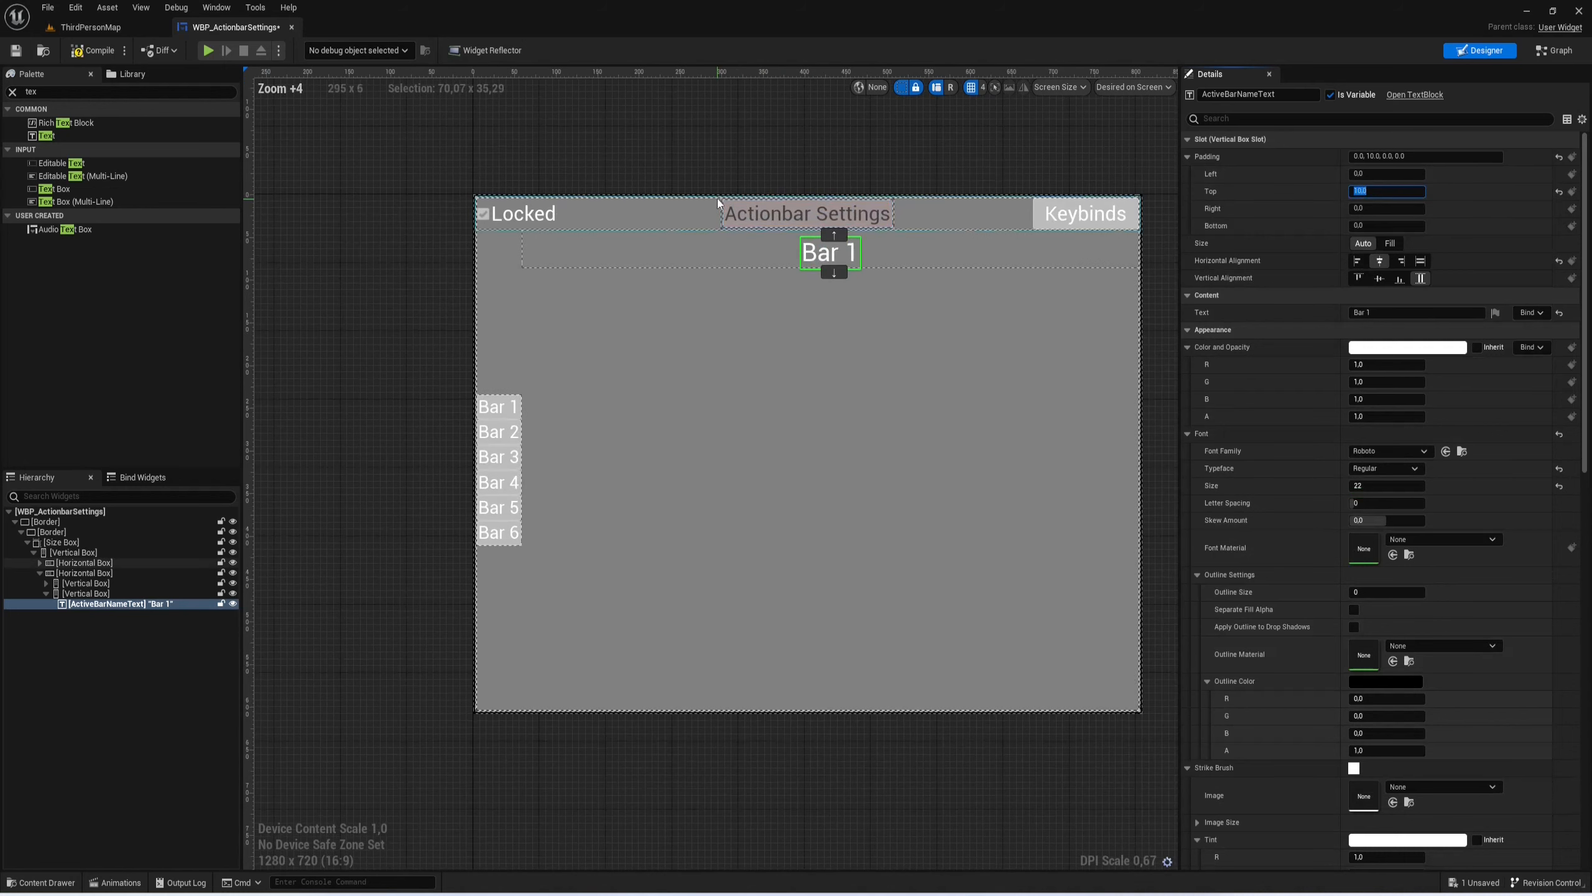
Step: Add a check box below ActiveBarNameText, name it EnabledCheckBox and set its default state to Checked
left_click(110, 94)
key("ctrl+a")
type("che")
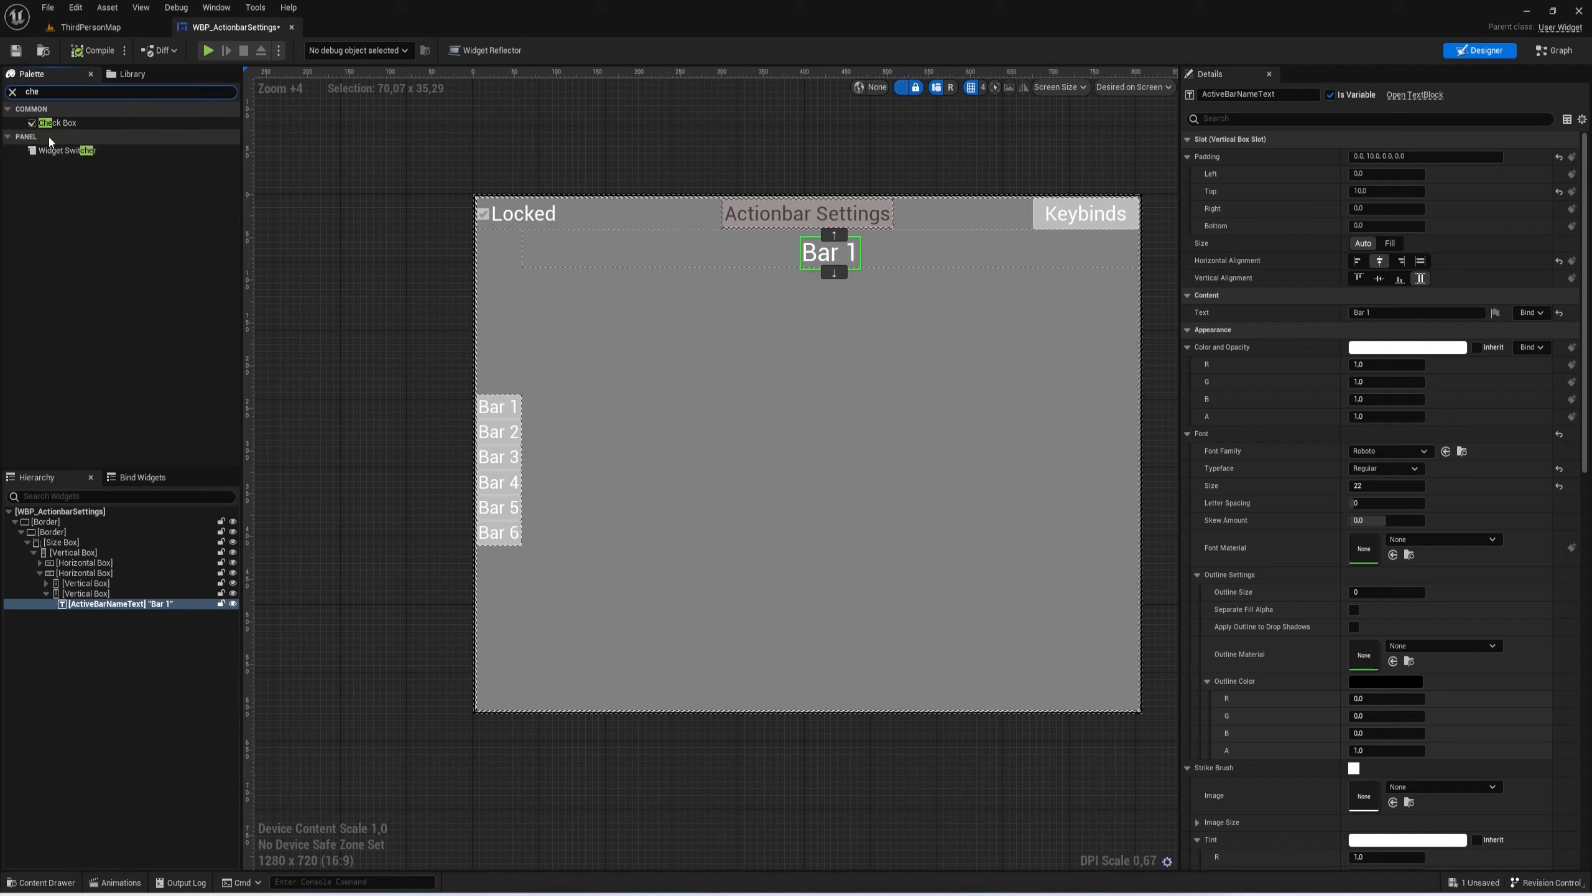
left_click_drag(123, 123, 111, 608)
double_click(111, 610)
type("Ena")
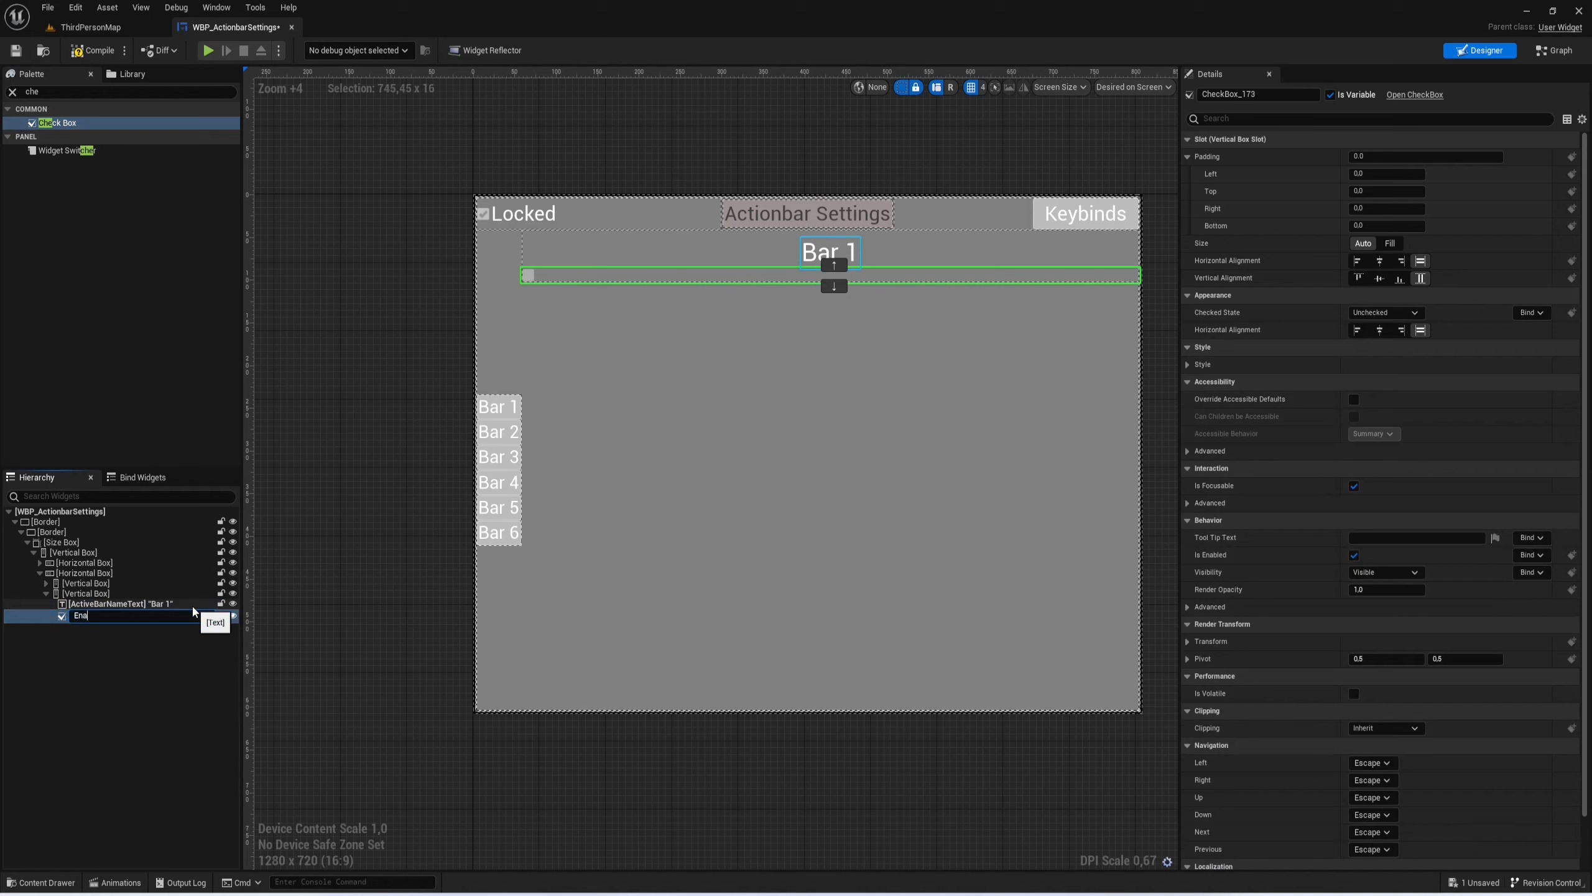
type("bledCheckBox")
key("Return")
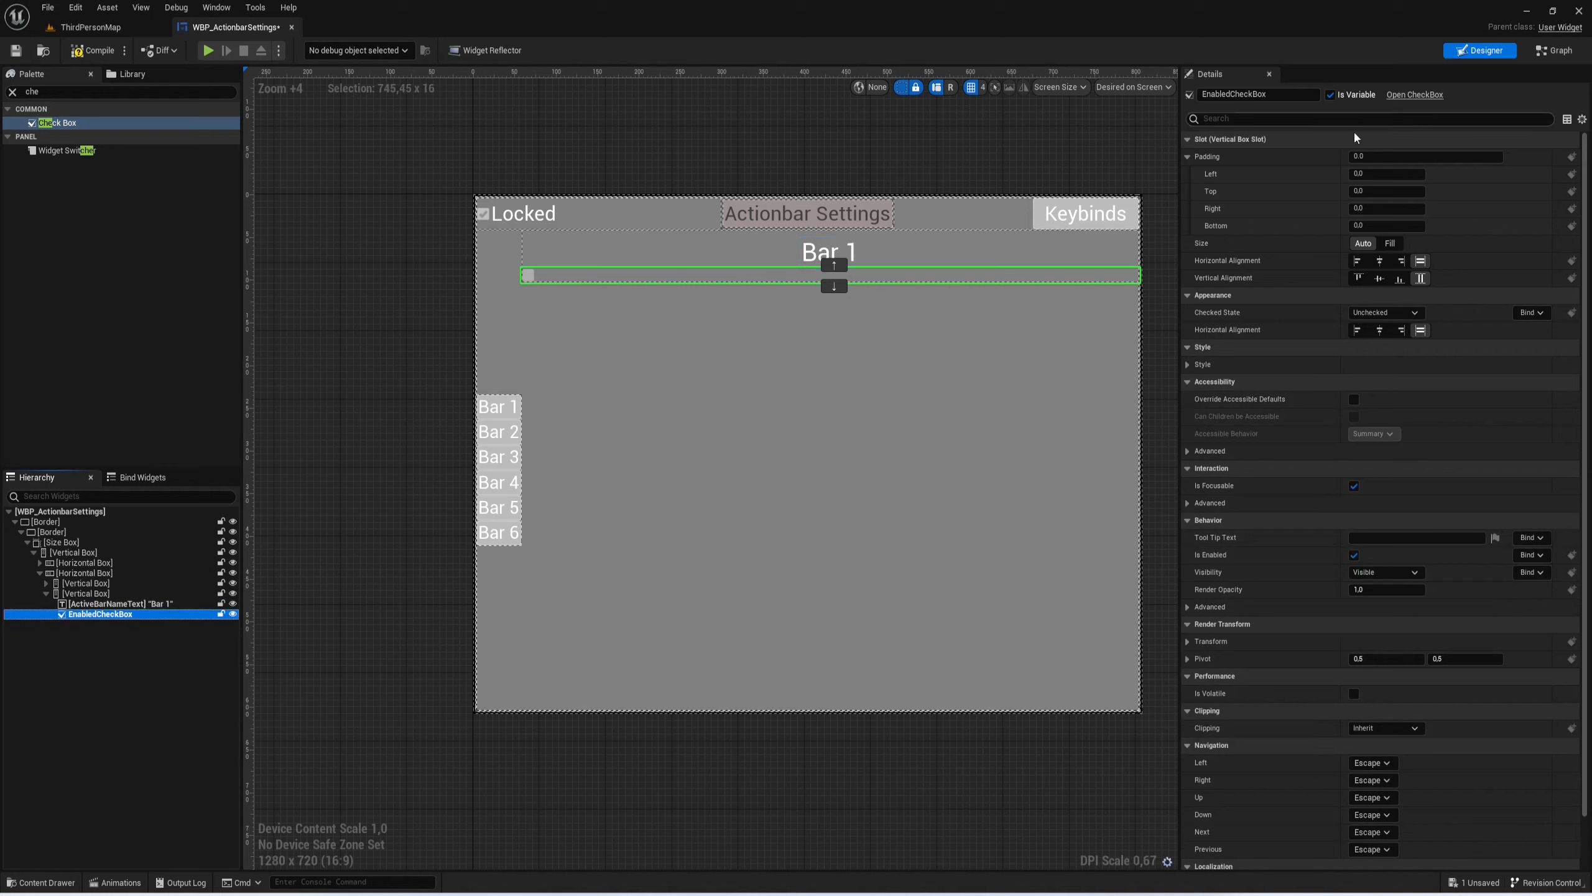
left_click(1373, 313)
left_click(1381, 331)
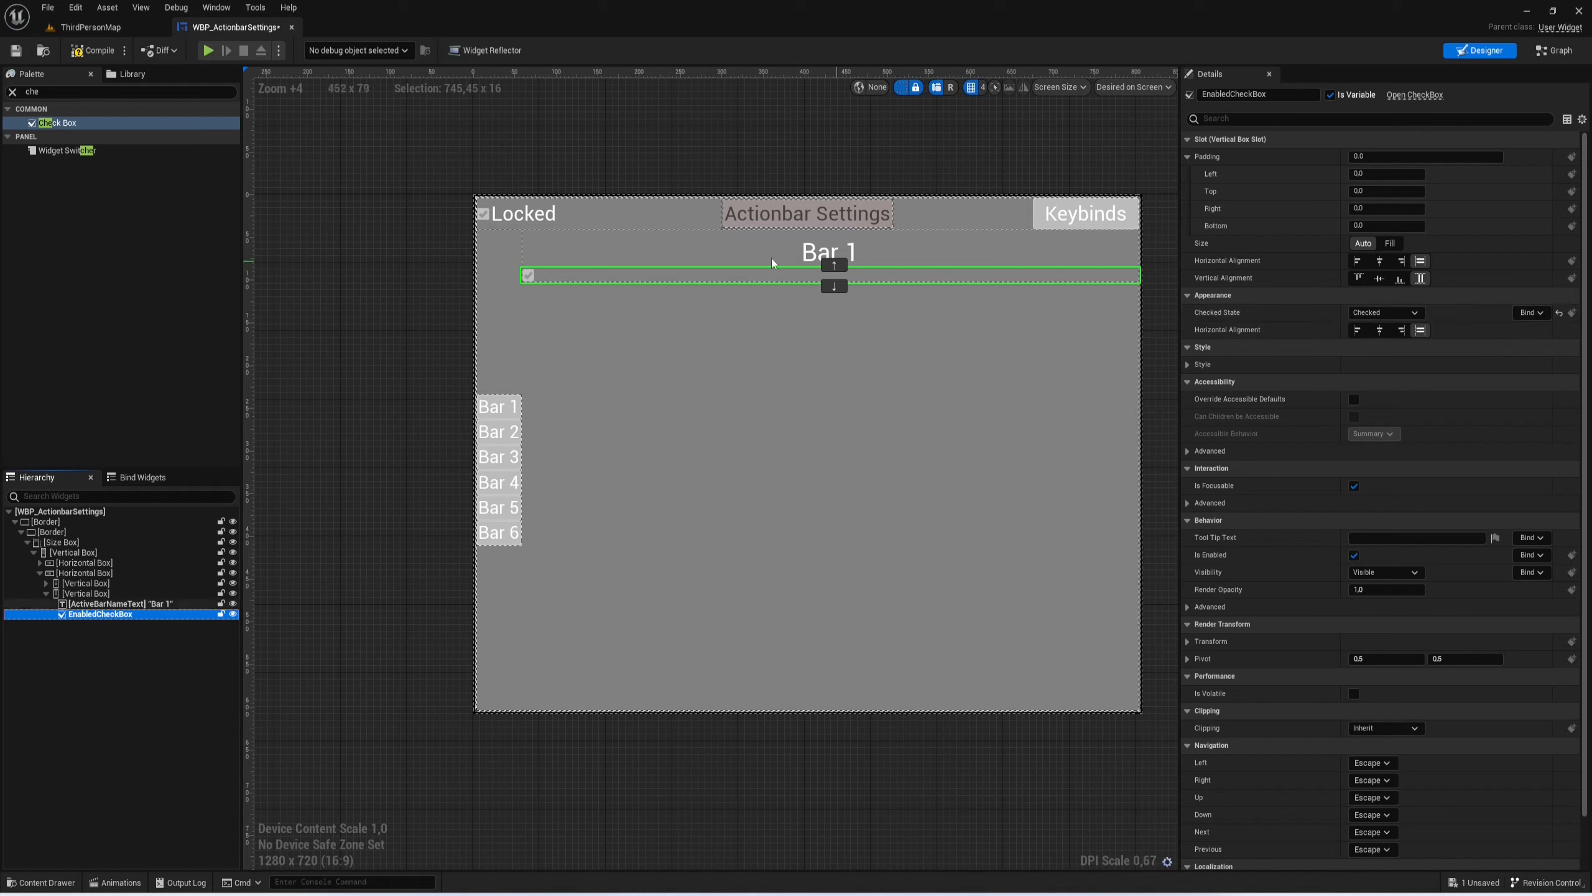
Step: Add a text block inside EnabledCheckBox, name it EnabledText and set its text to "Enabled"
left_click(98, 90)
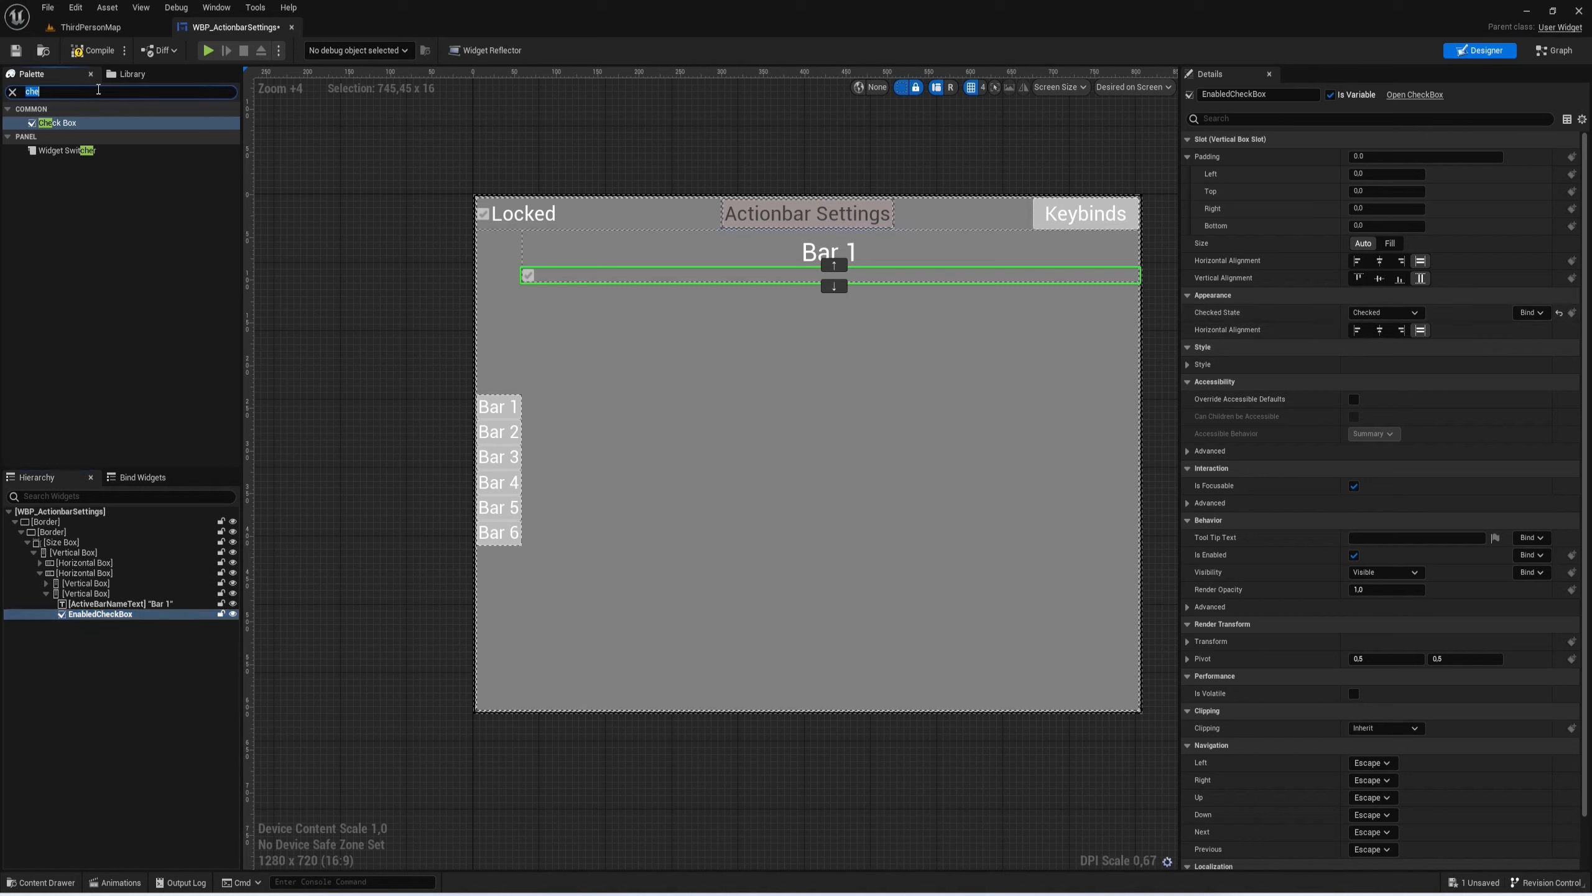
type("tex")
left_click_drag(47, 136, 113, 627)
key("F2")
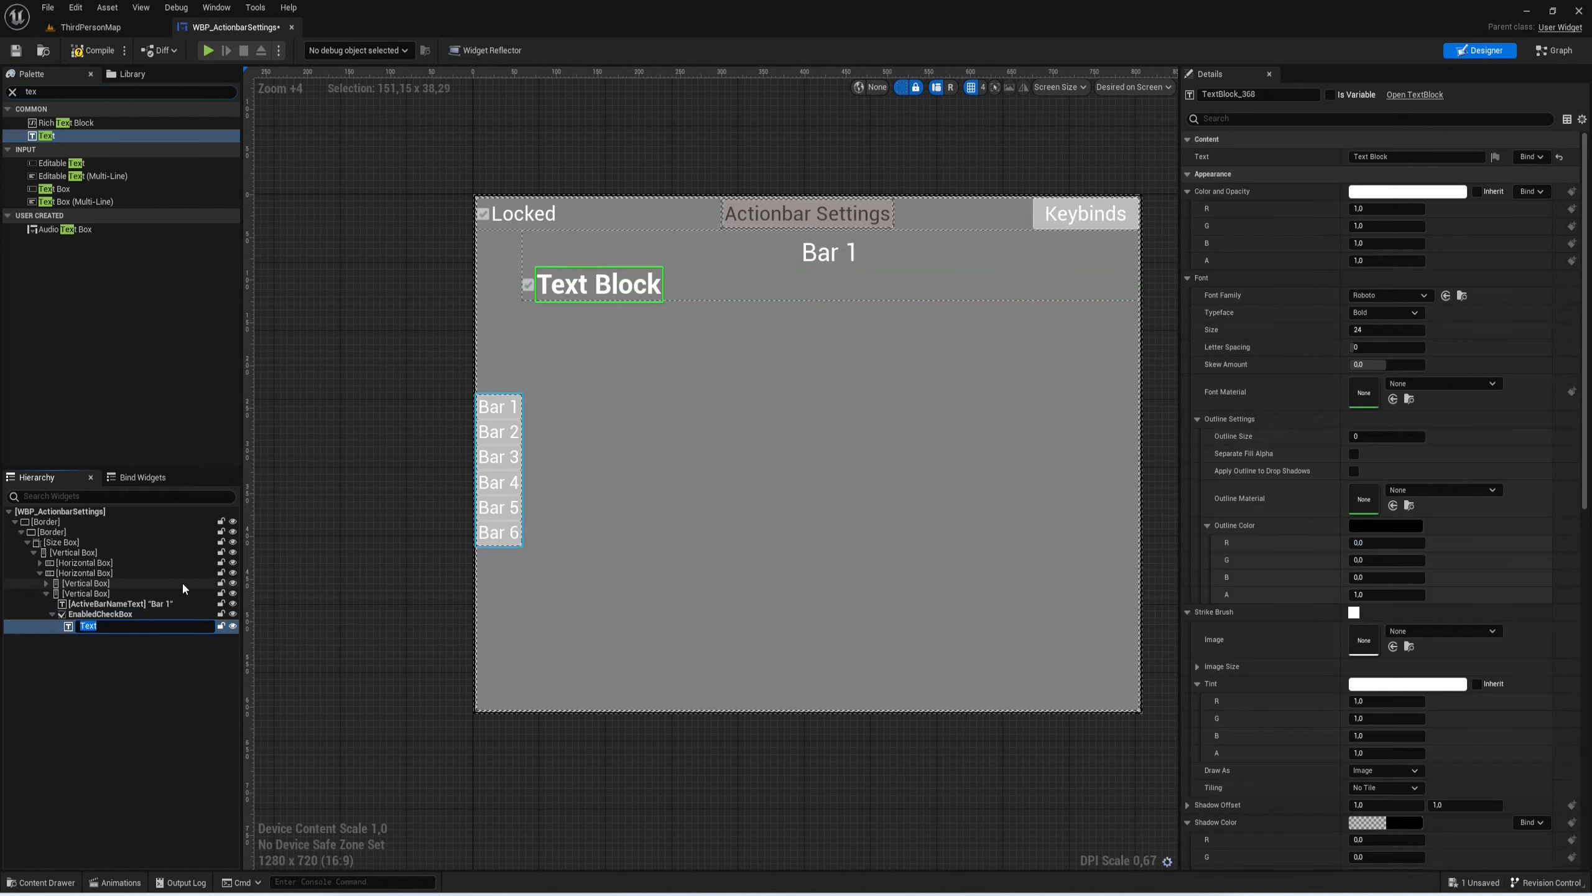
type("EnabledText")
key("Return")
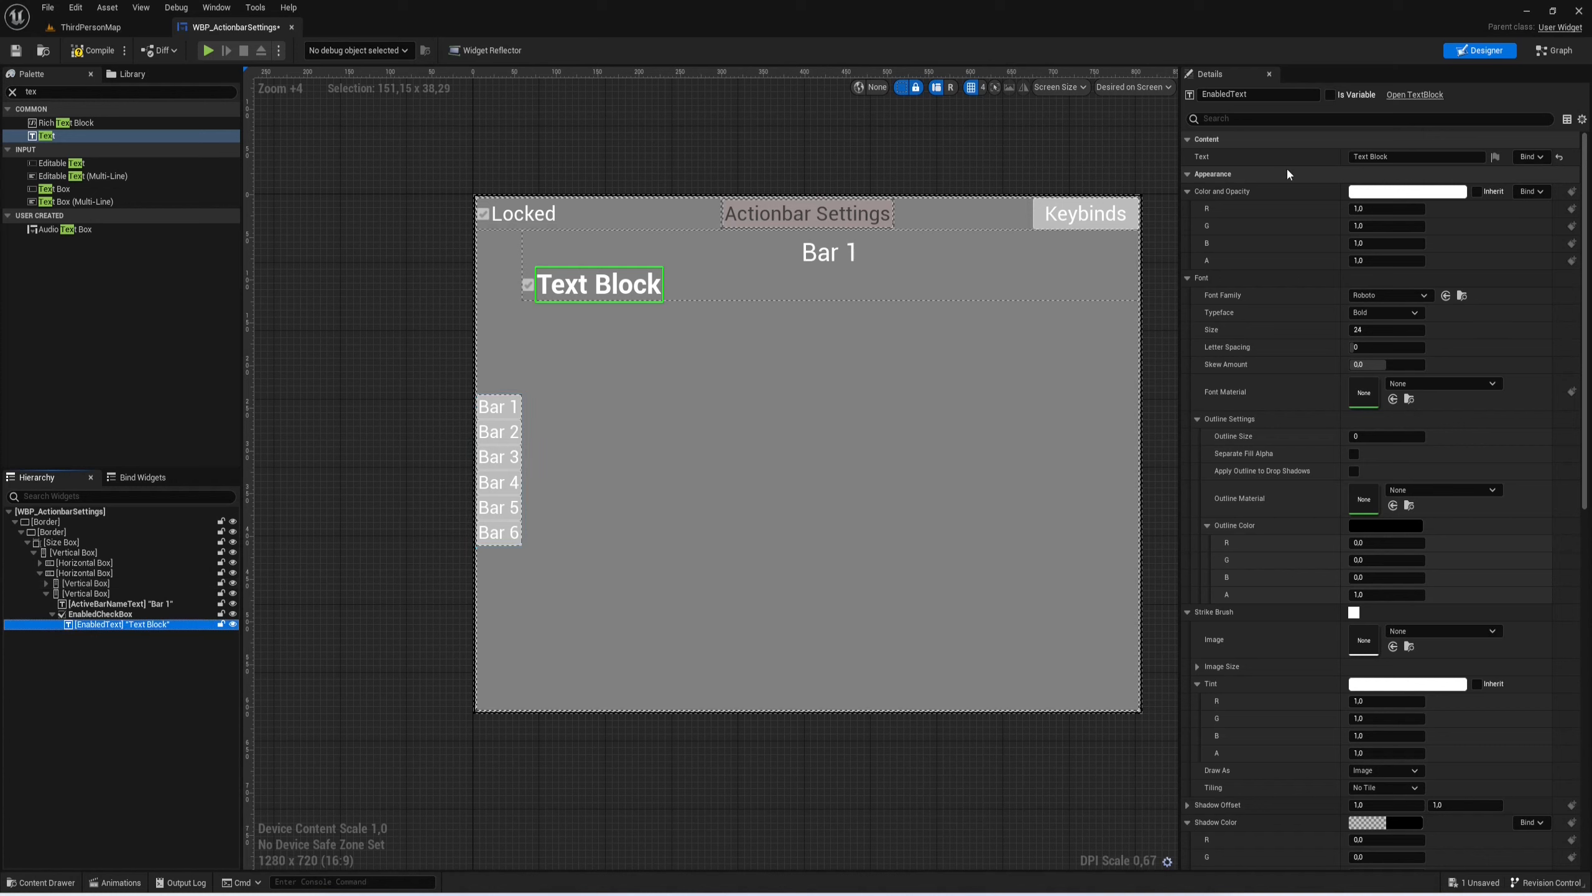
left_click(1356, 157)
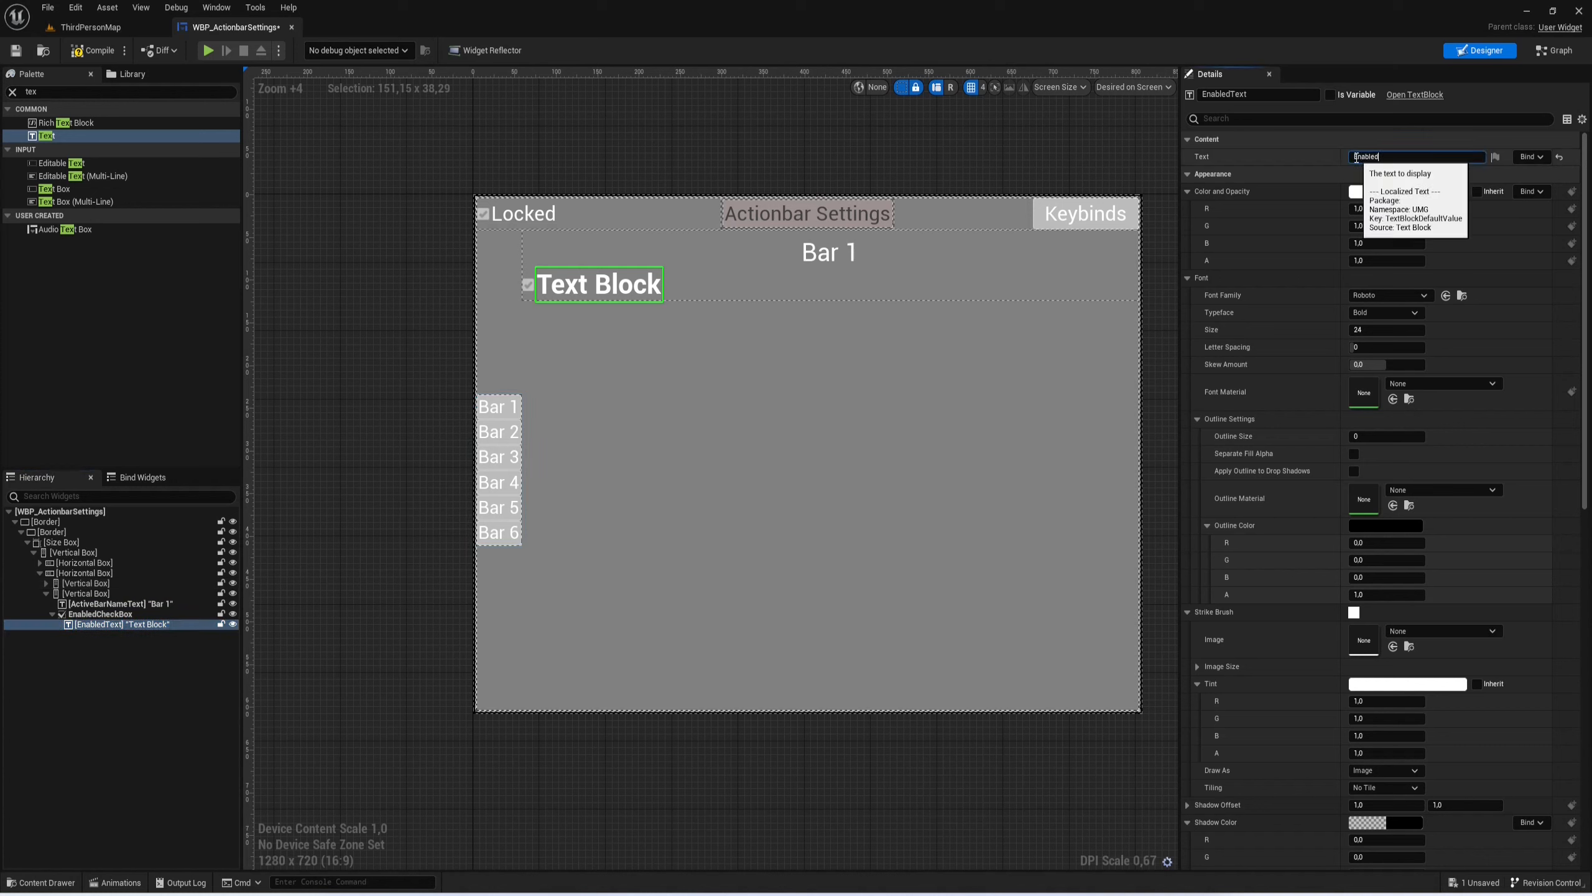
key("Return")
Step: Set the EnabledText font to the Regular typeface at size 20
left_click(1372, 312)
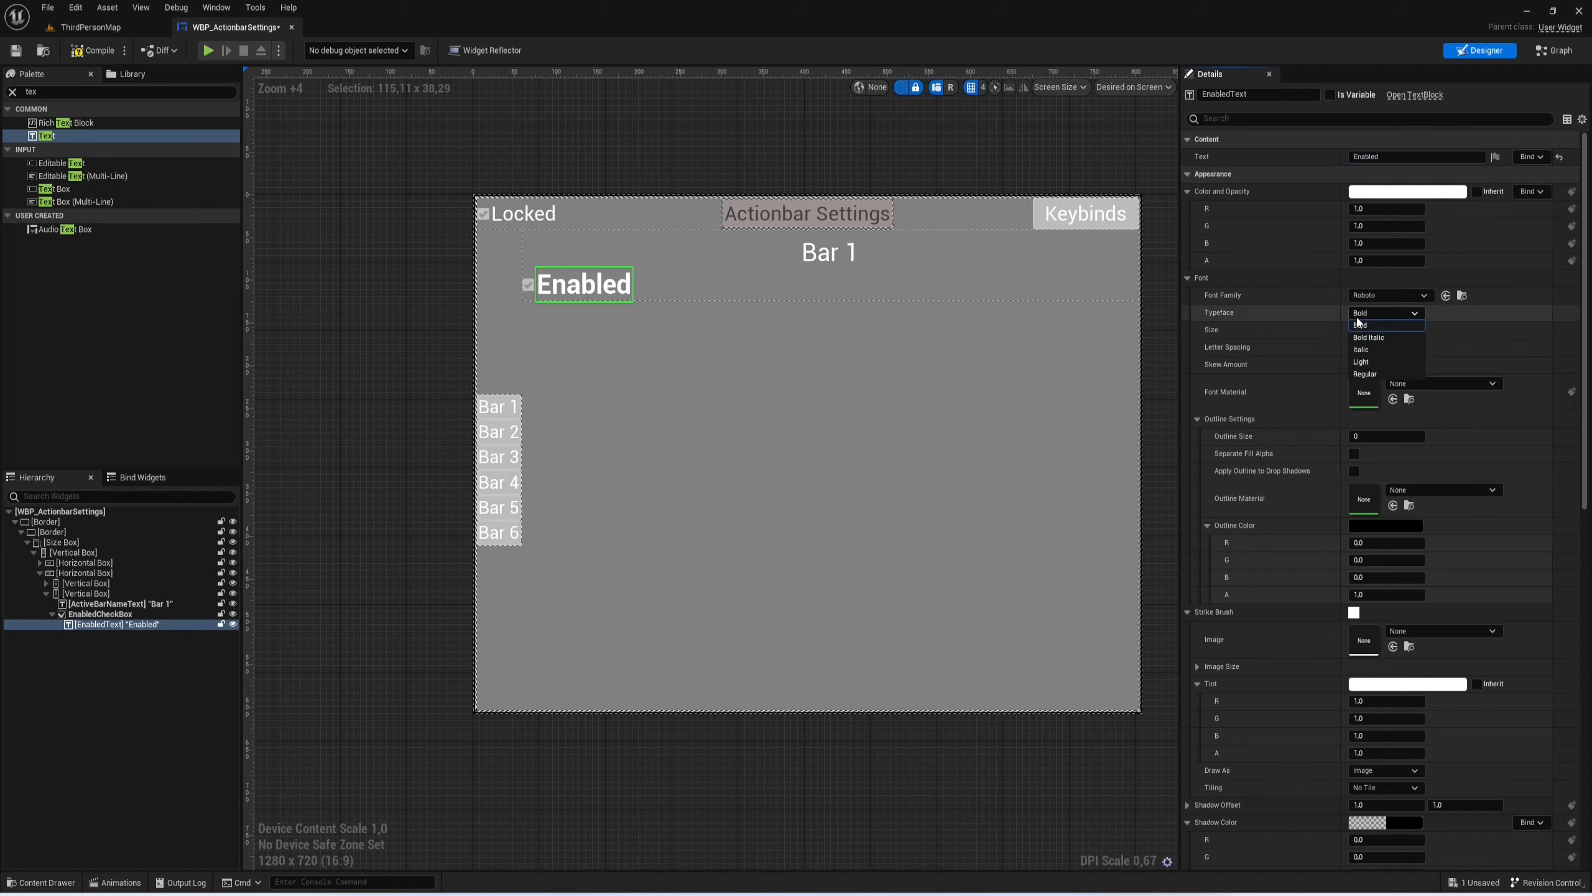
left_click(1364, 373)
left_click(1360, 330)
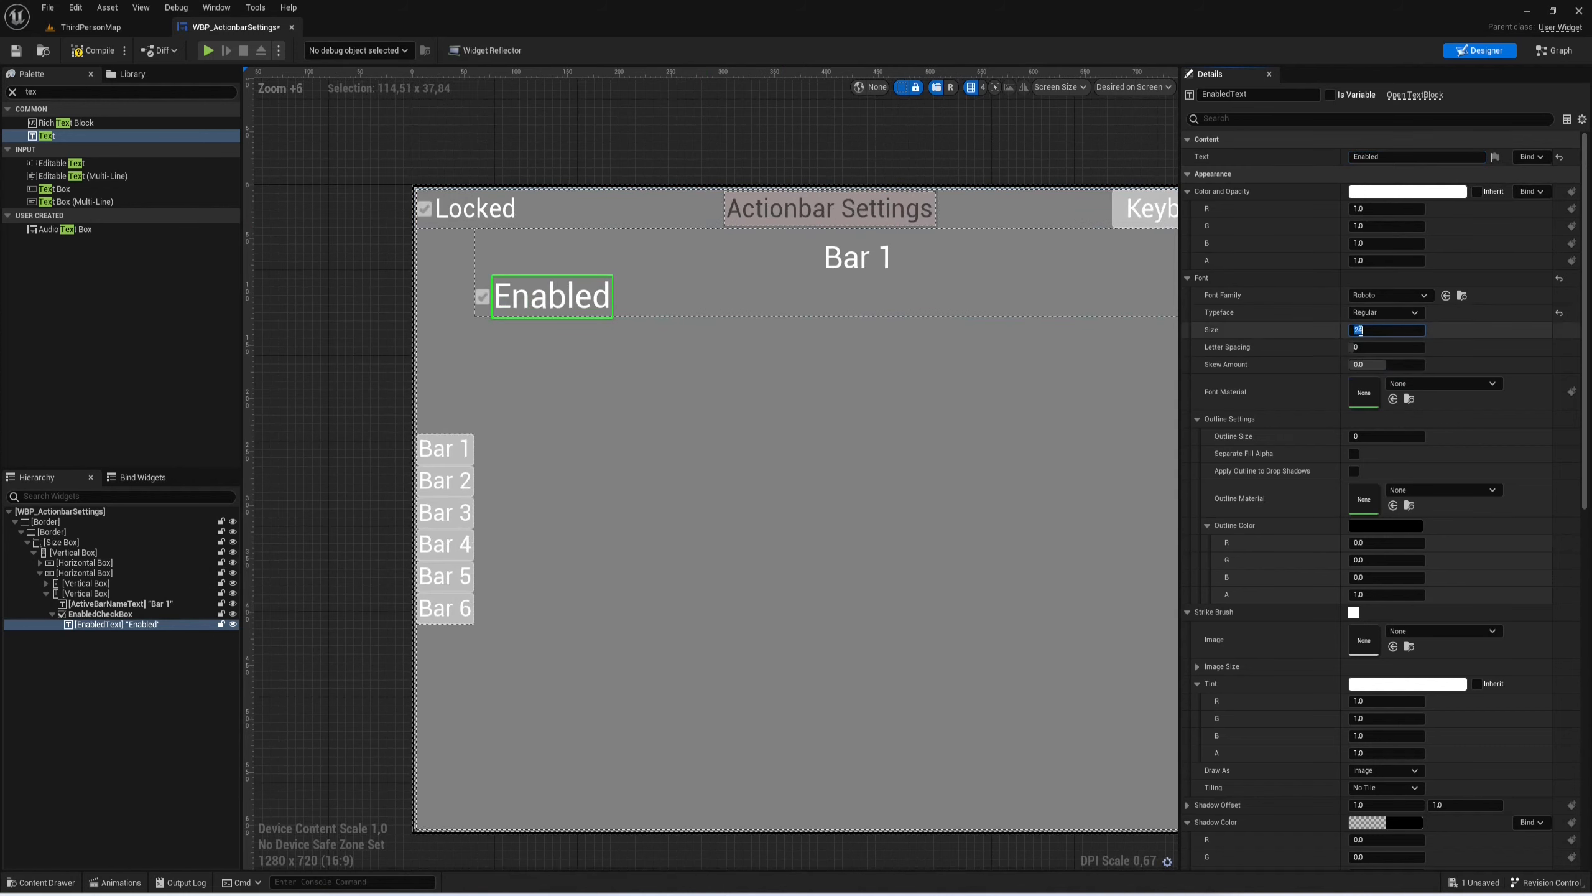
left_click(884, 270)
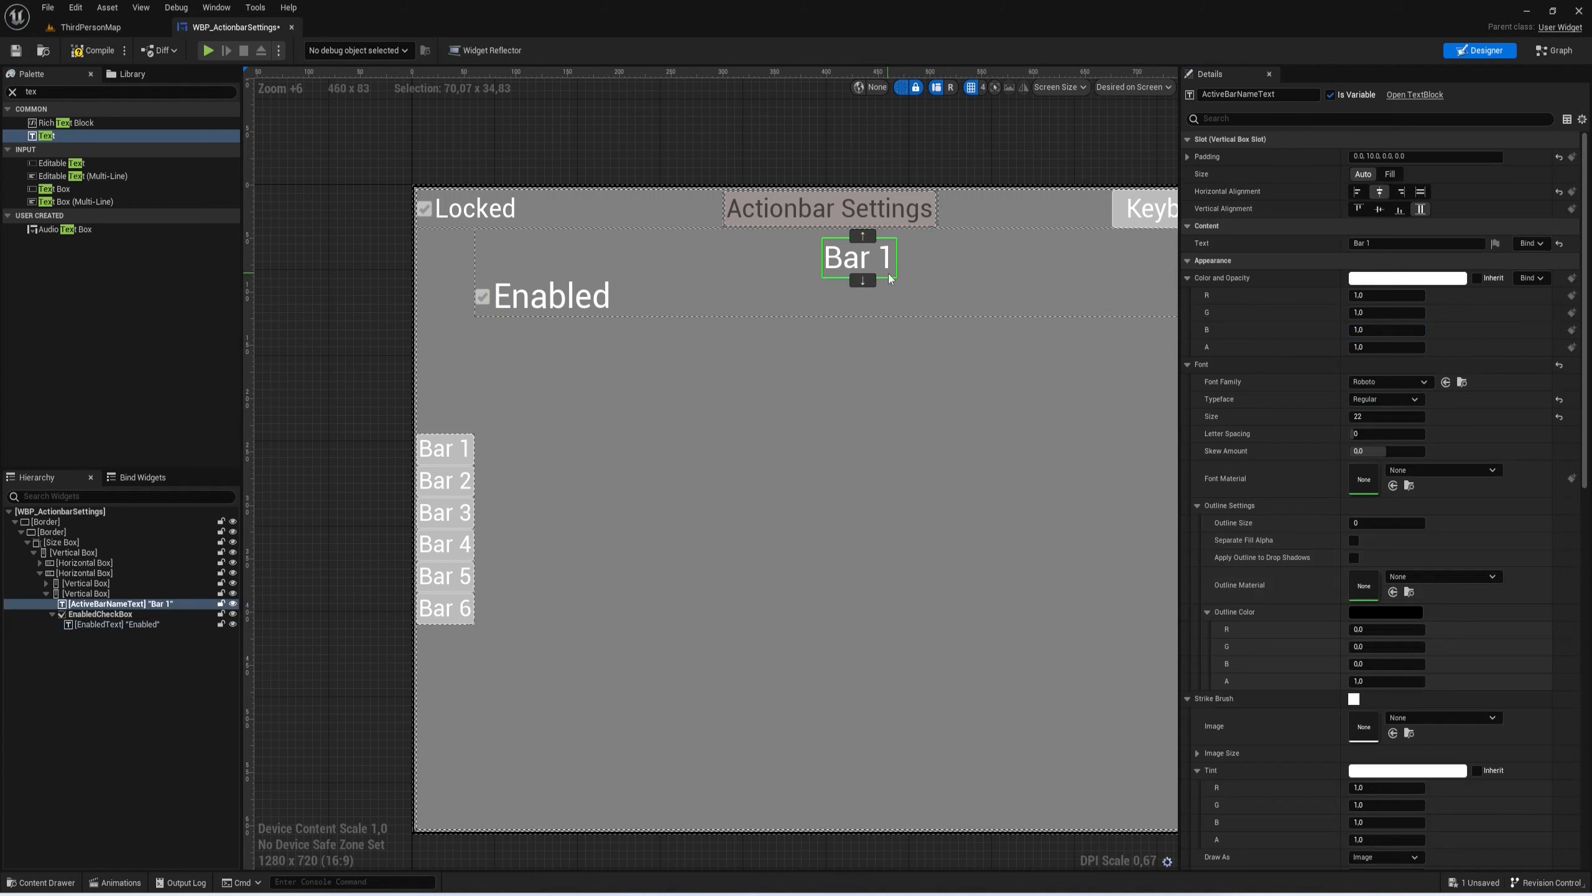
left_click(552, 296)
left_click(1393, 327)
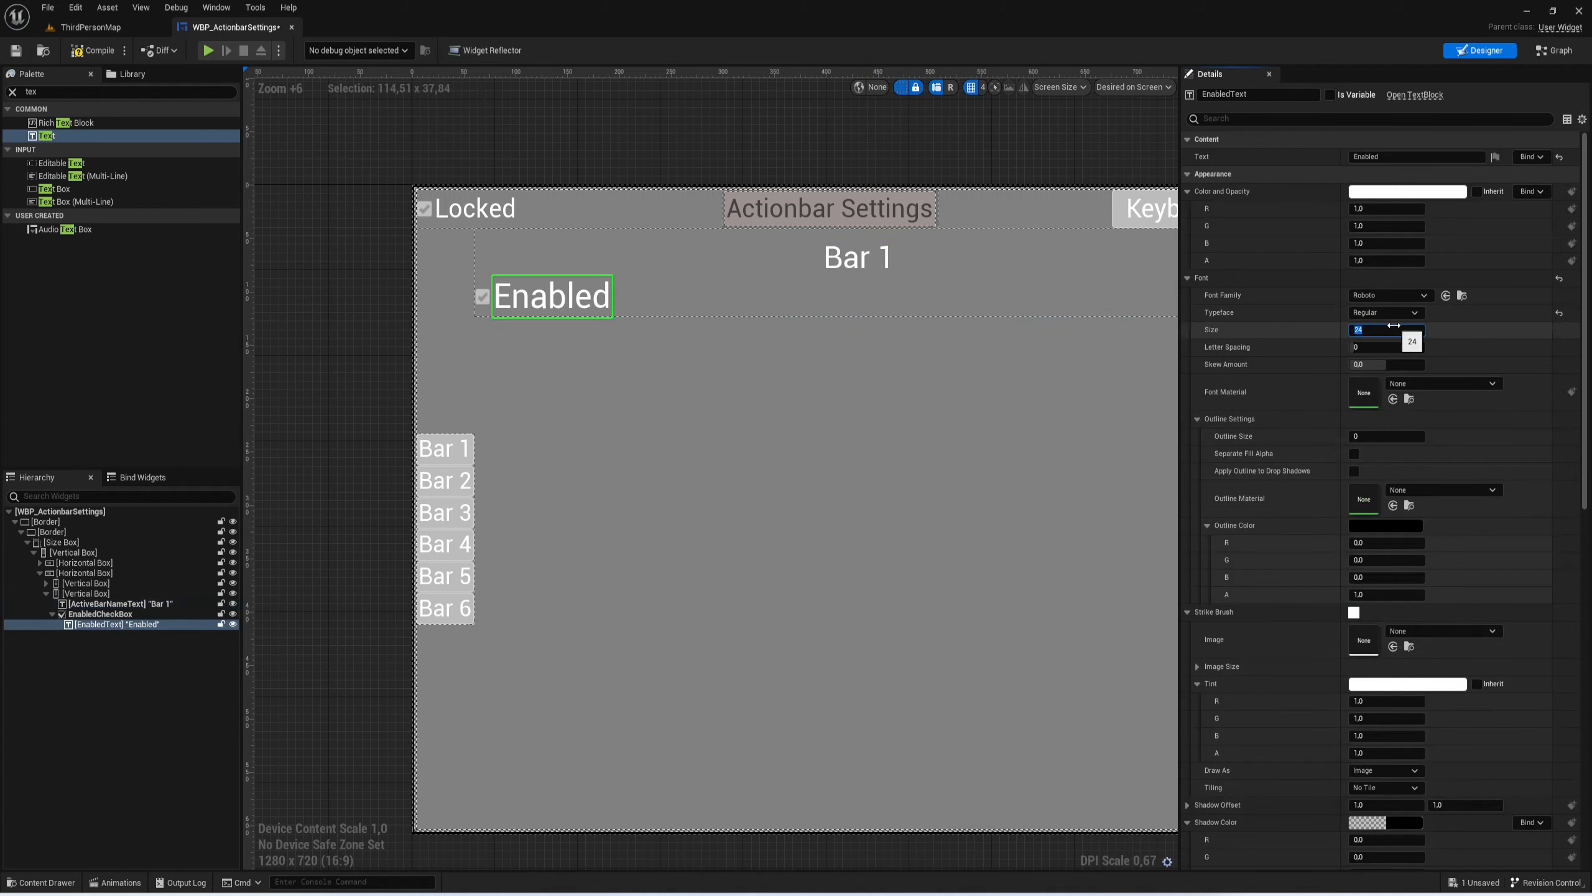
type("20")
key("Return")
scroll(806, 279, "down", 3)
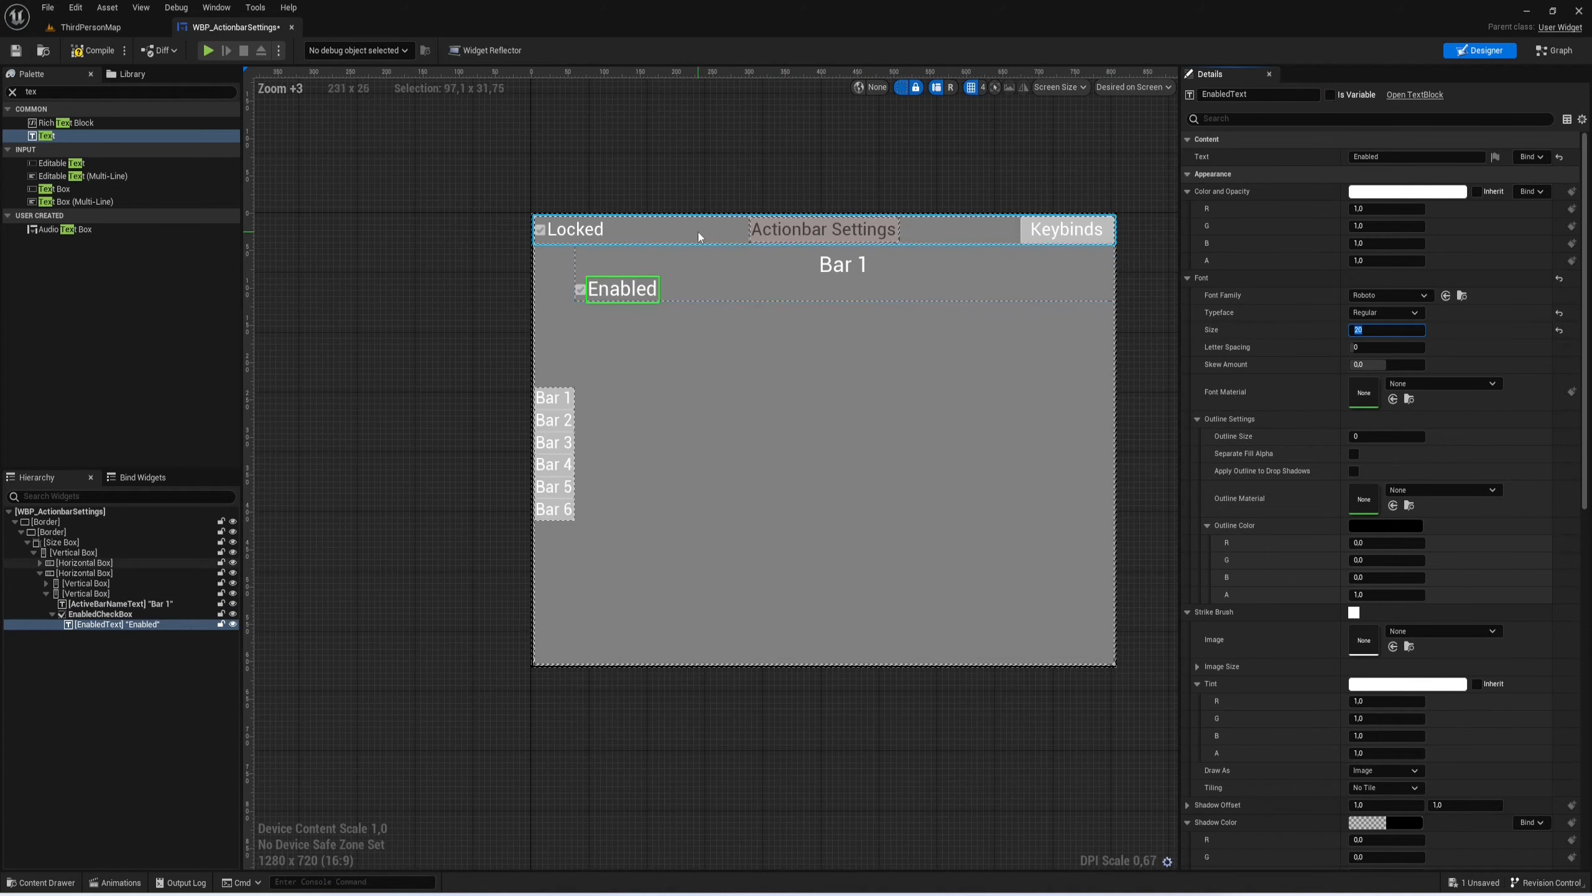
right_click_drag(593, 324, 711, 359)
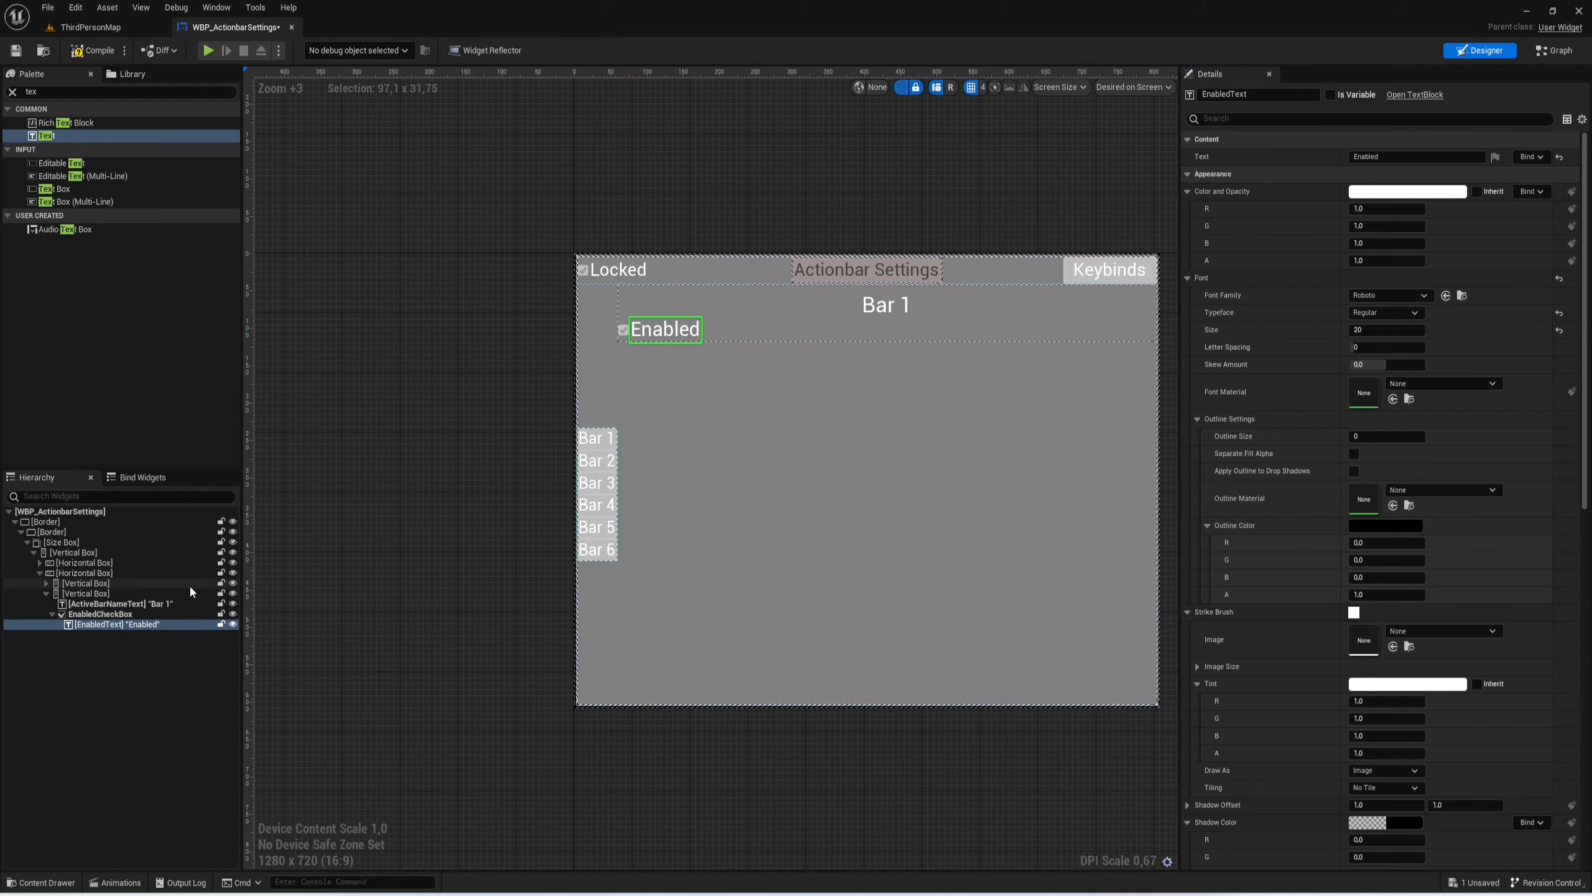
Step: Add a horizontal box below EnabledCheckBox in the same vertical box
left_click(100, 613)
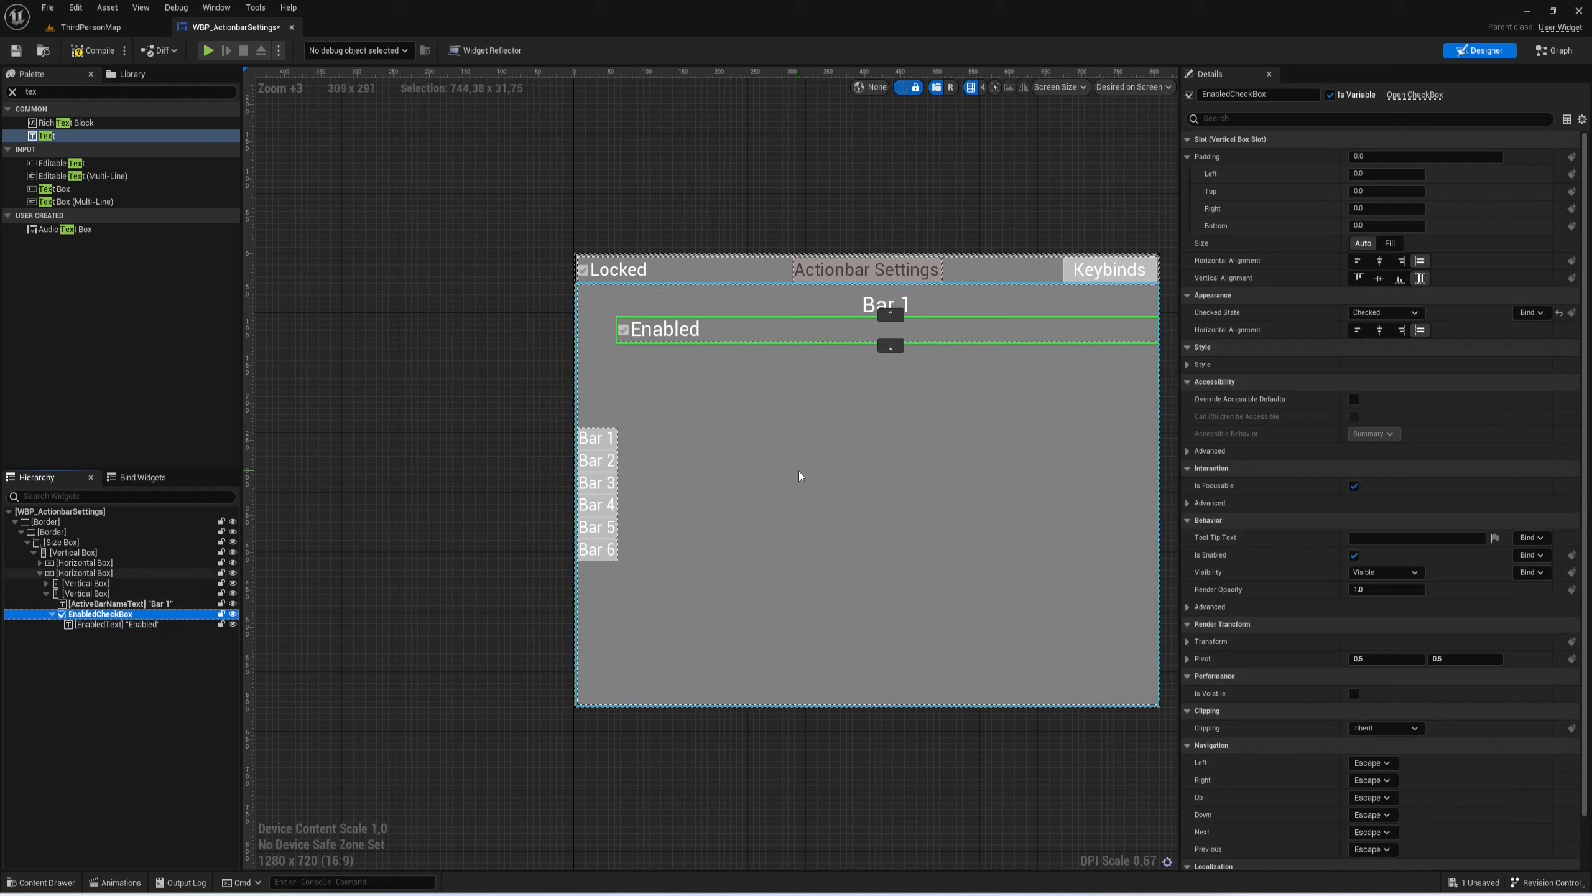
left_click(144, 93)
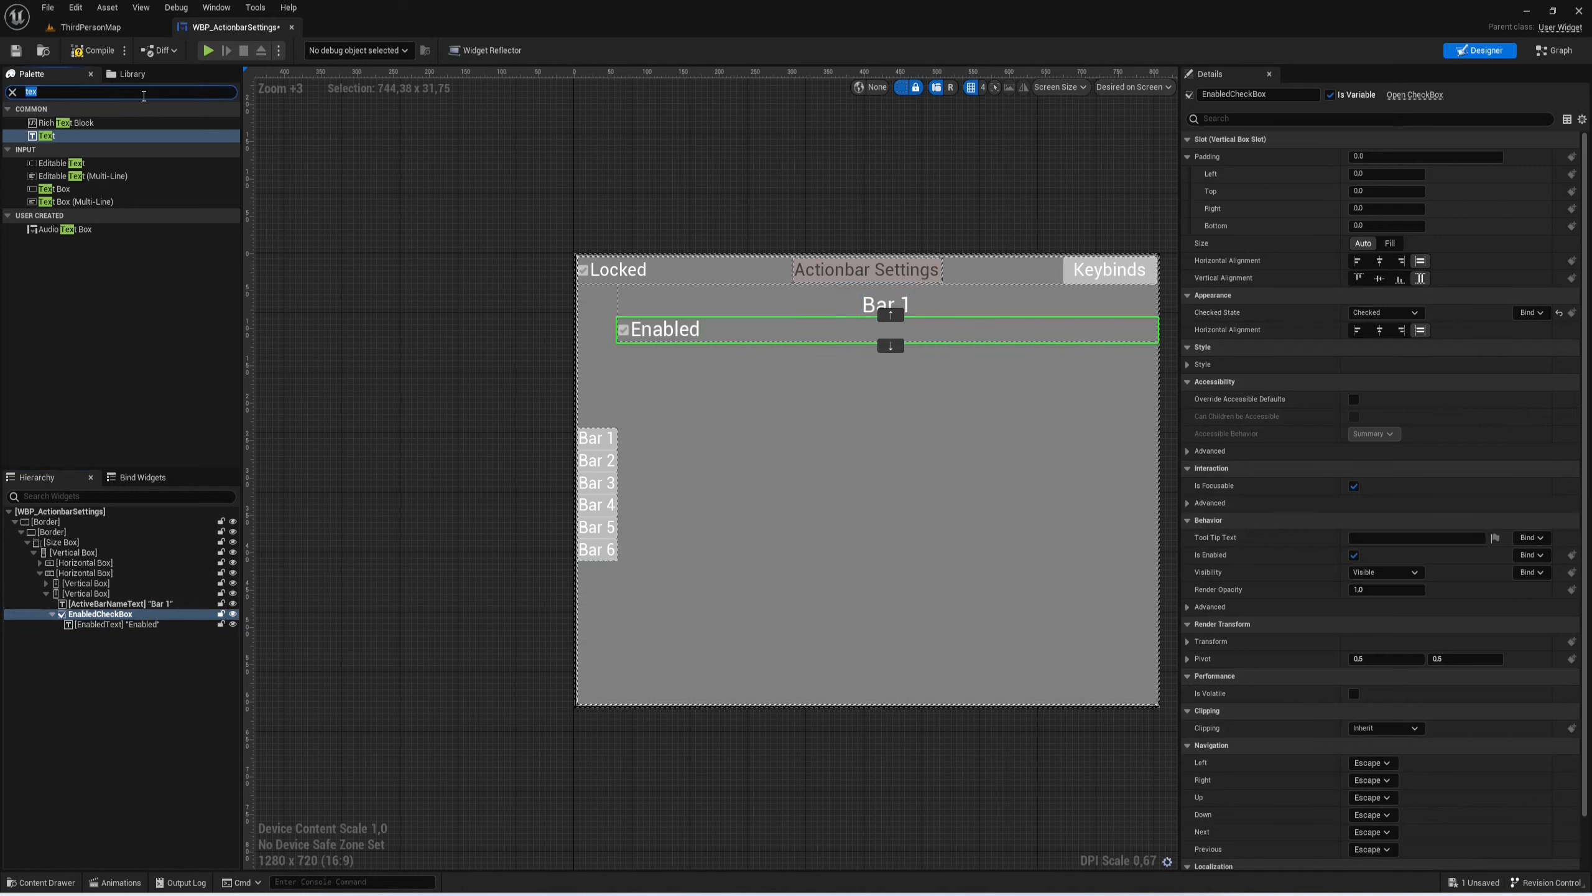
type("hor")
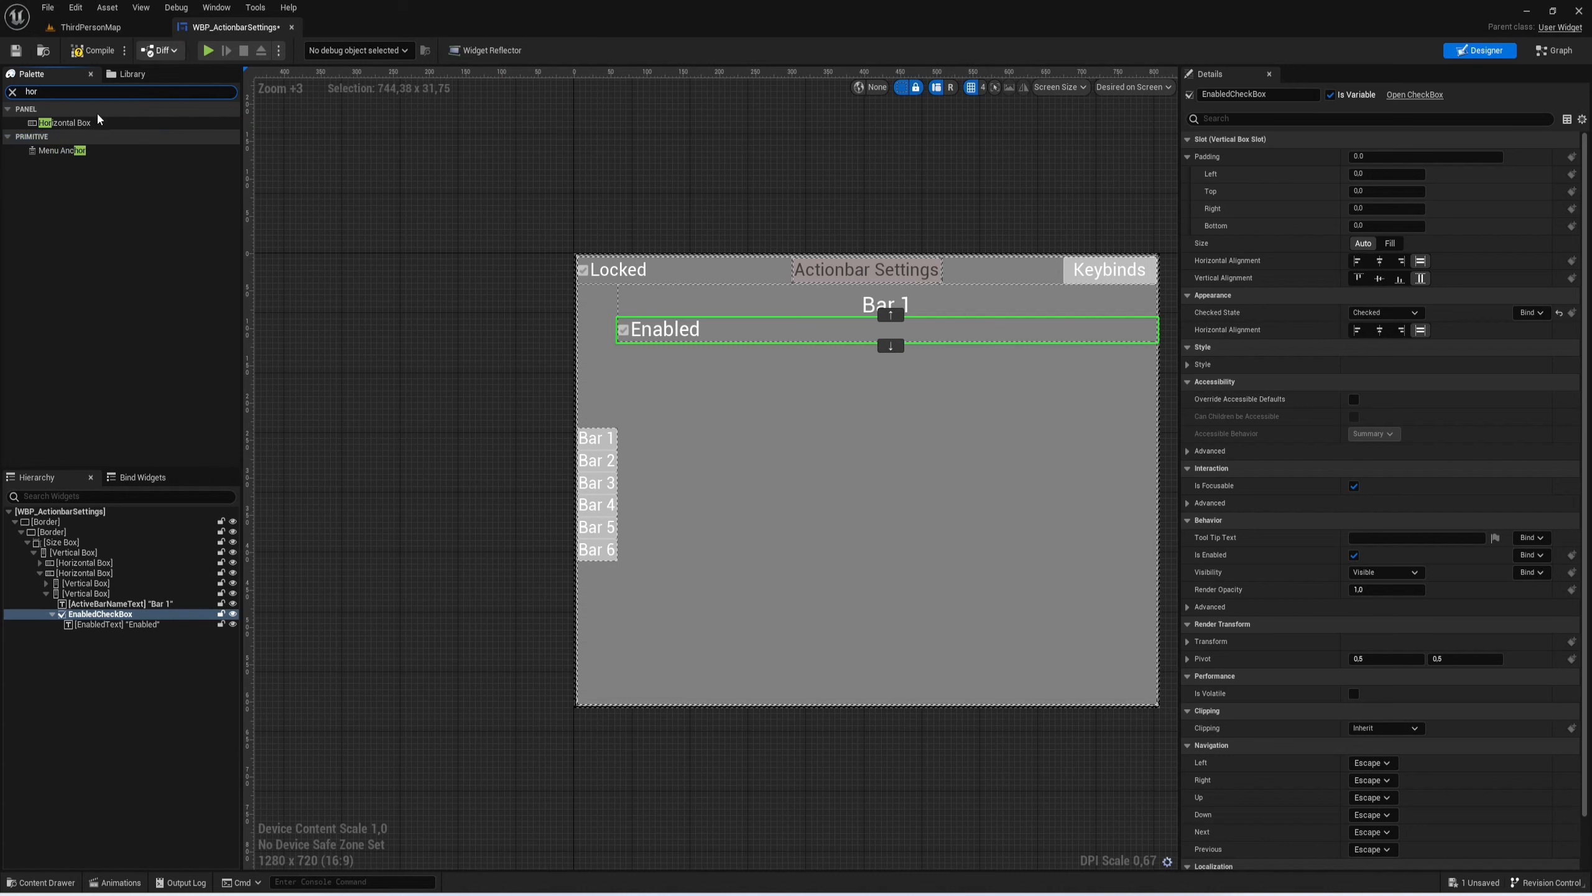
left_click_drag(88, 125, 103, 618)
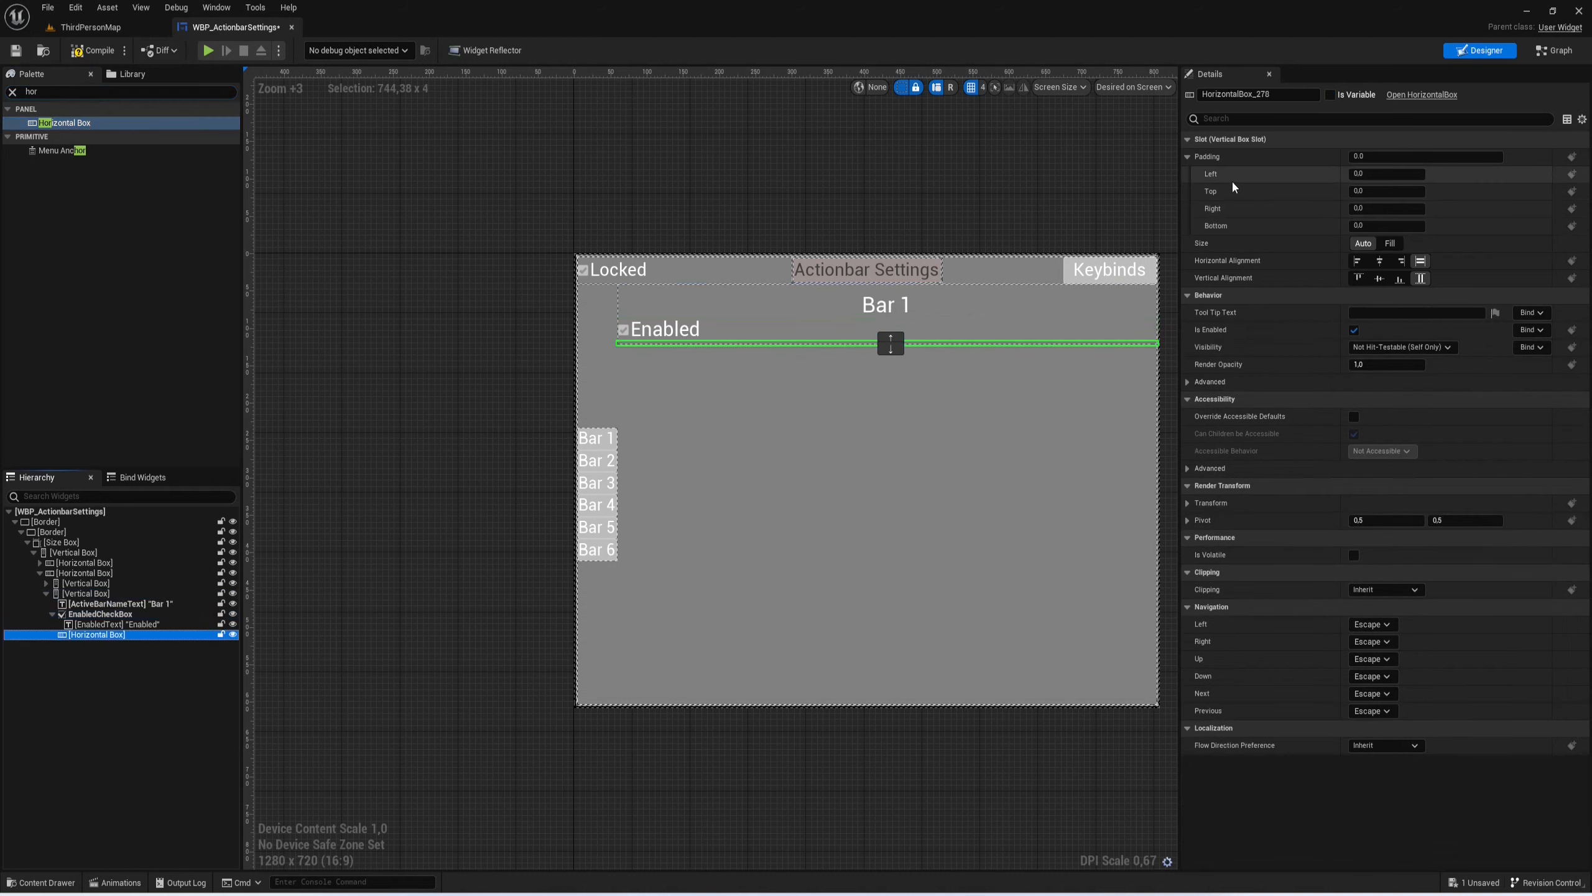
Step: Set the new horizontal box's left padding to 20 and rename it HorBox1
left_click(1372, 175)
type("20")
key("Return")
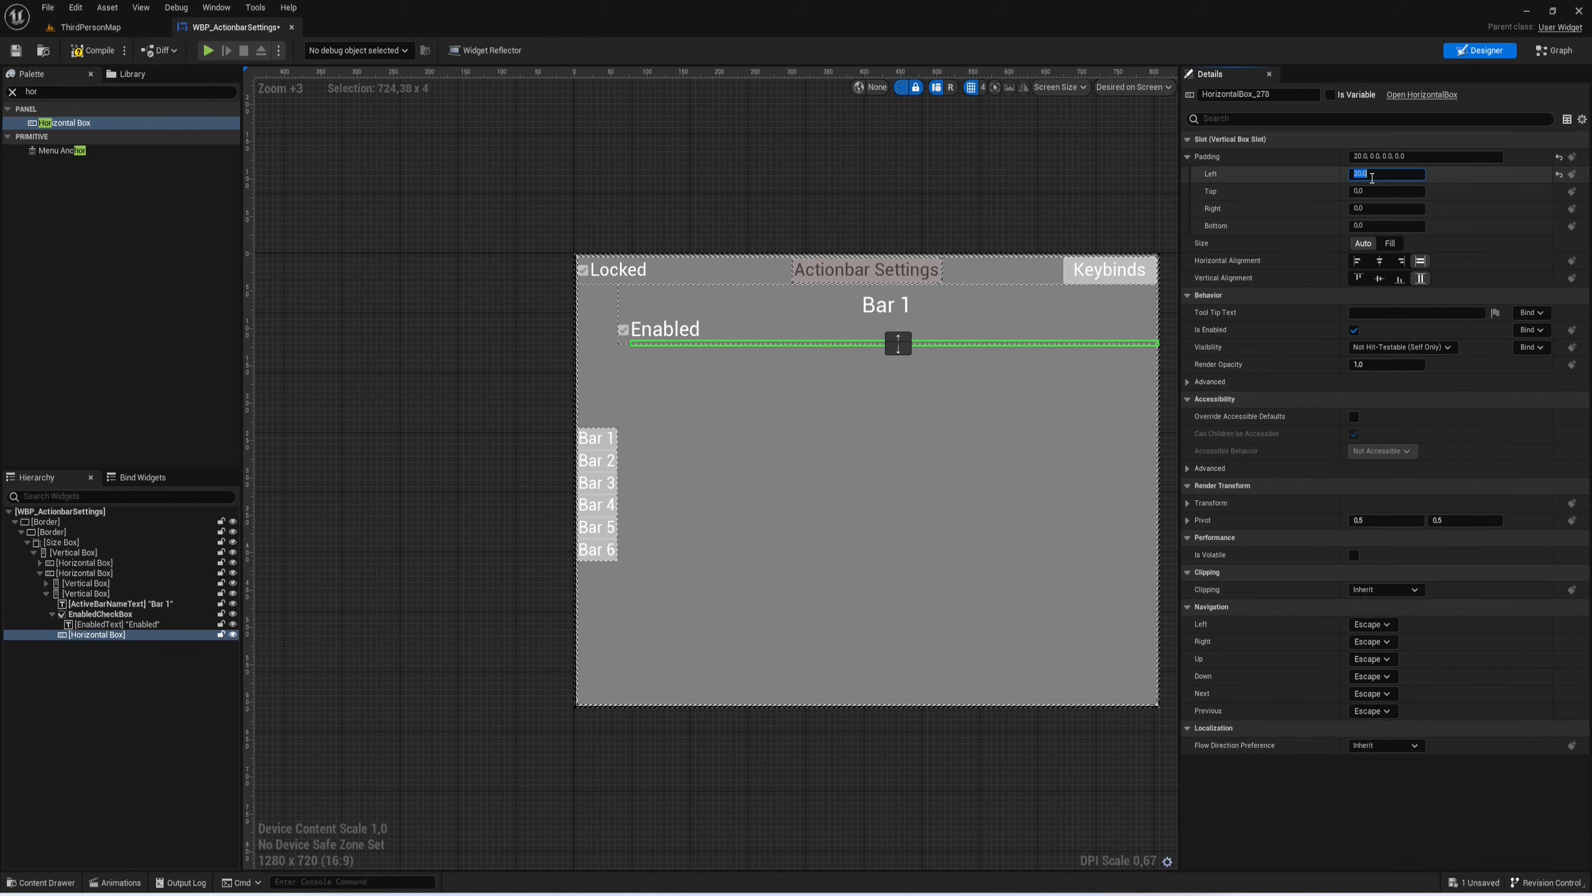
right_click_drag(943, 331, 786, 365)
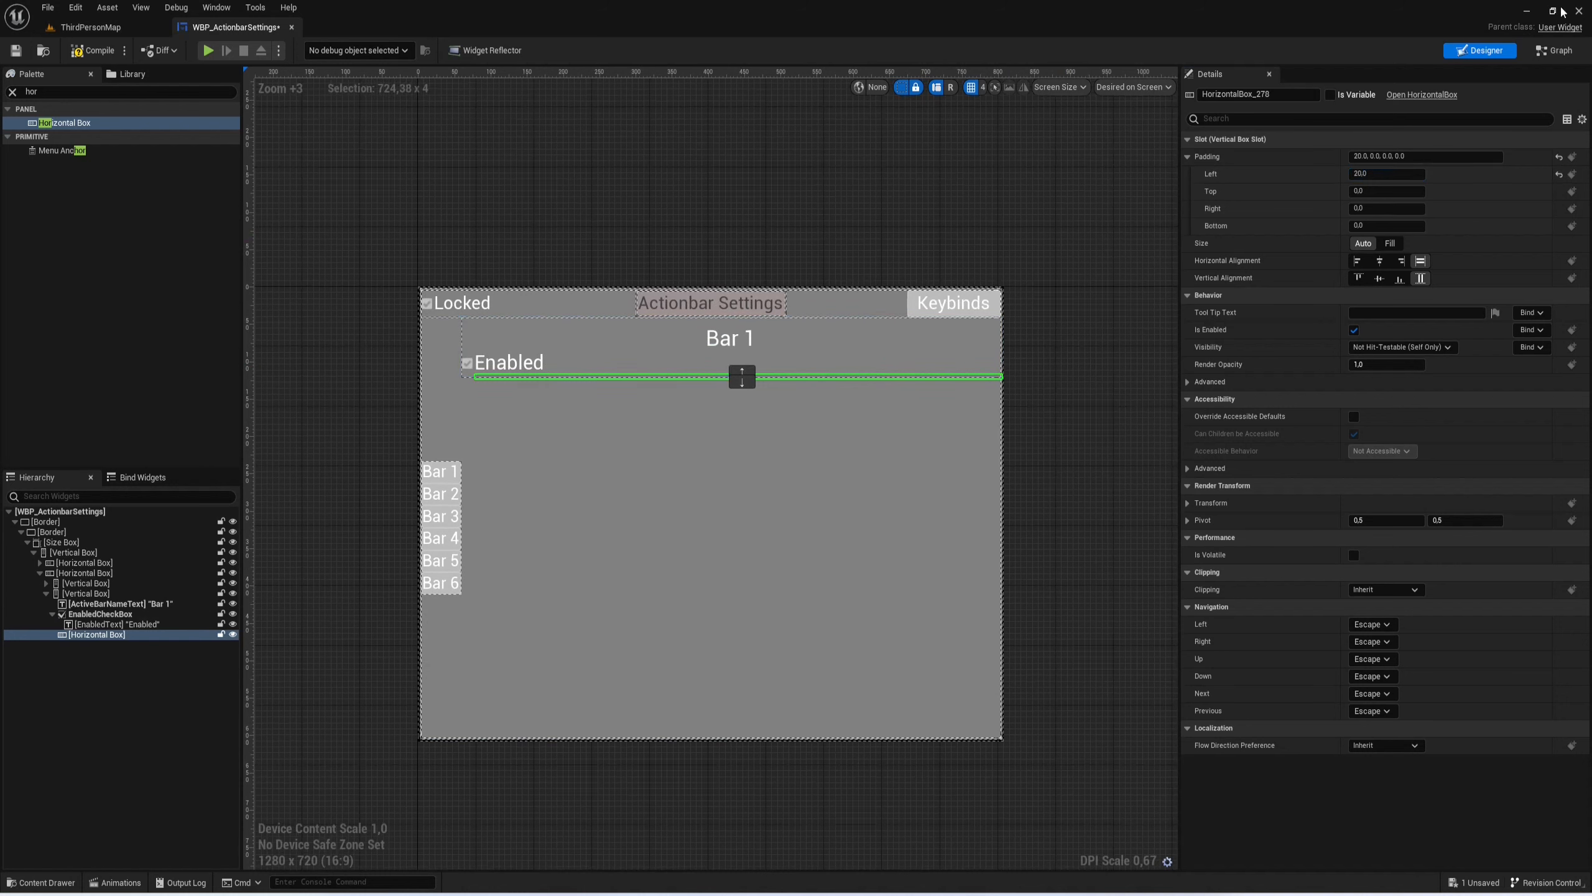
left_click(1276, 94)
type("HorBox1")
key("Return")
right_click_drag(812, 369, 816, 328)
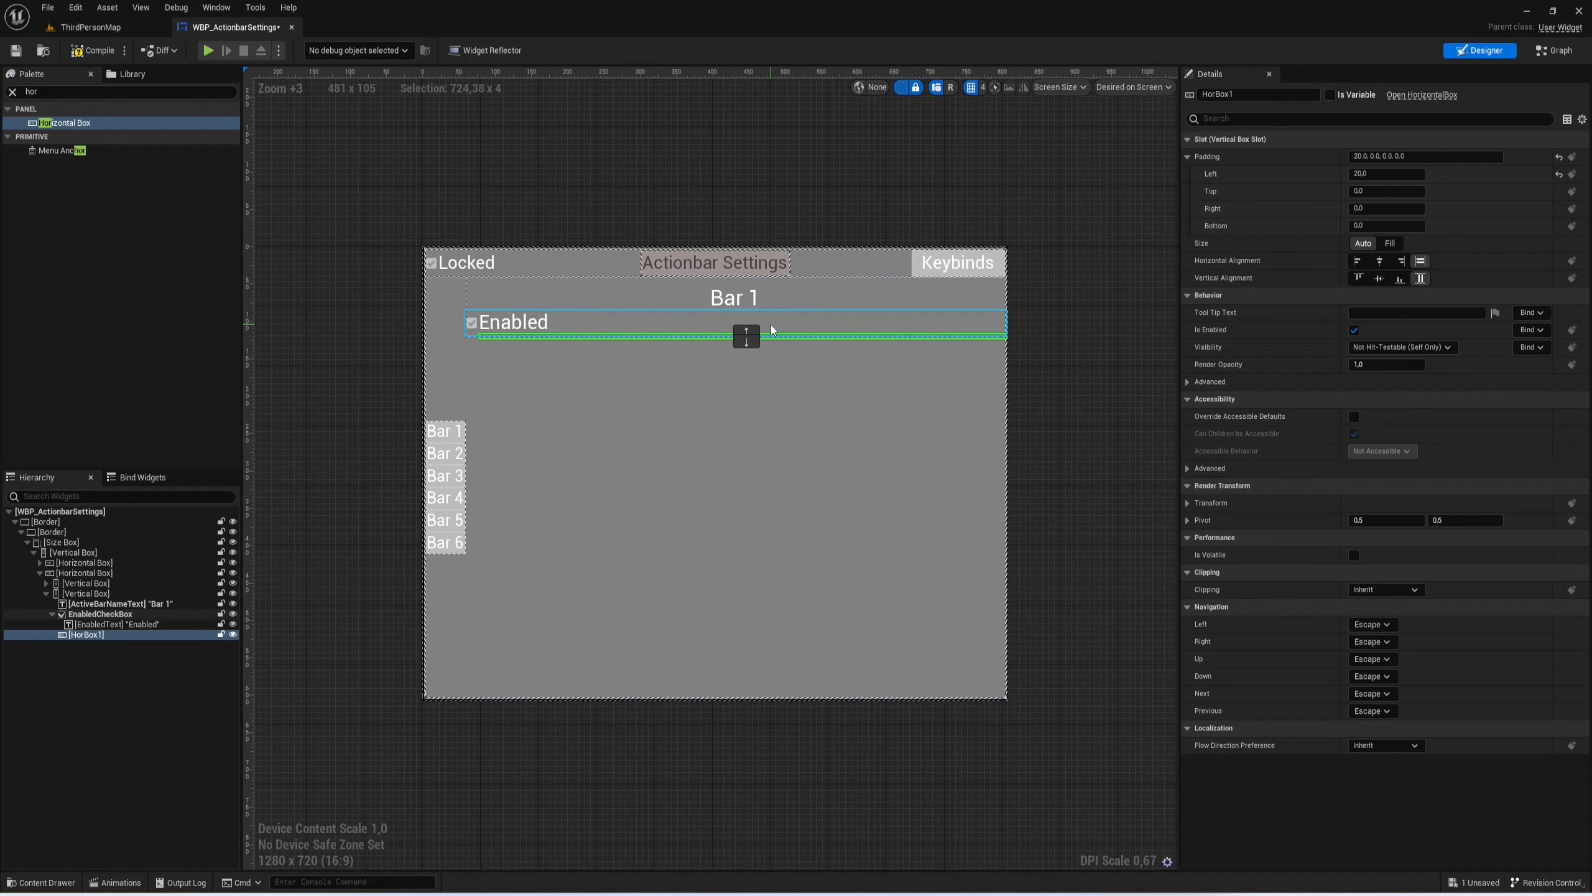
Step: Add a size box inside HorBox1 and name it MaxSlotsSizeBox
left_click(49, 97)
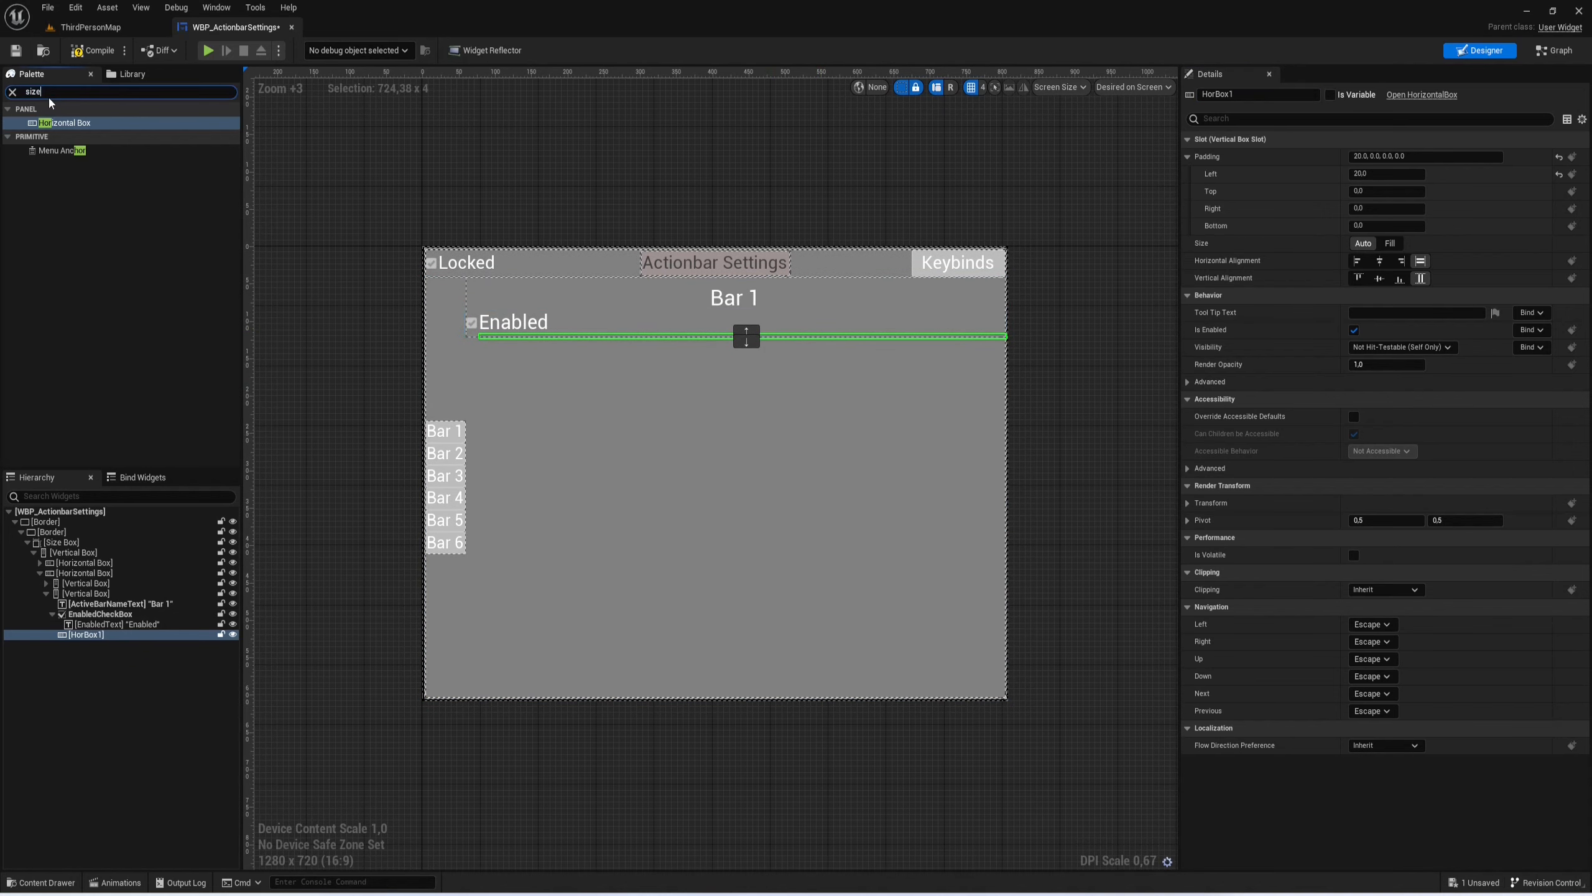
left_click_drag(55, 123, 95, 644)
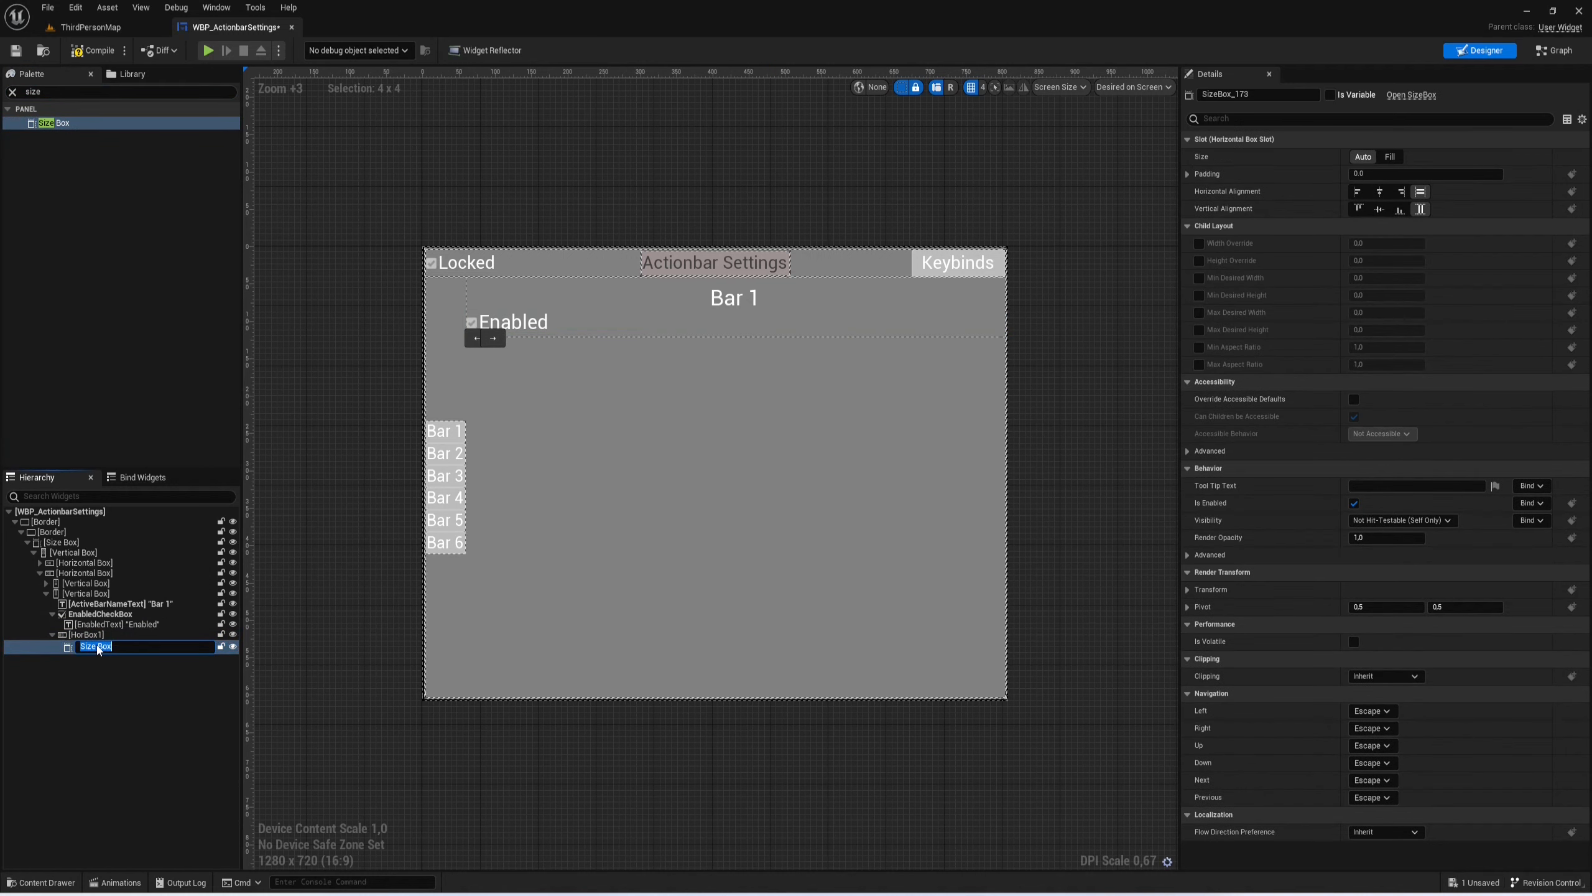
type("MaxSlotsSizeBox")
key("Return")
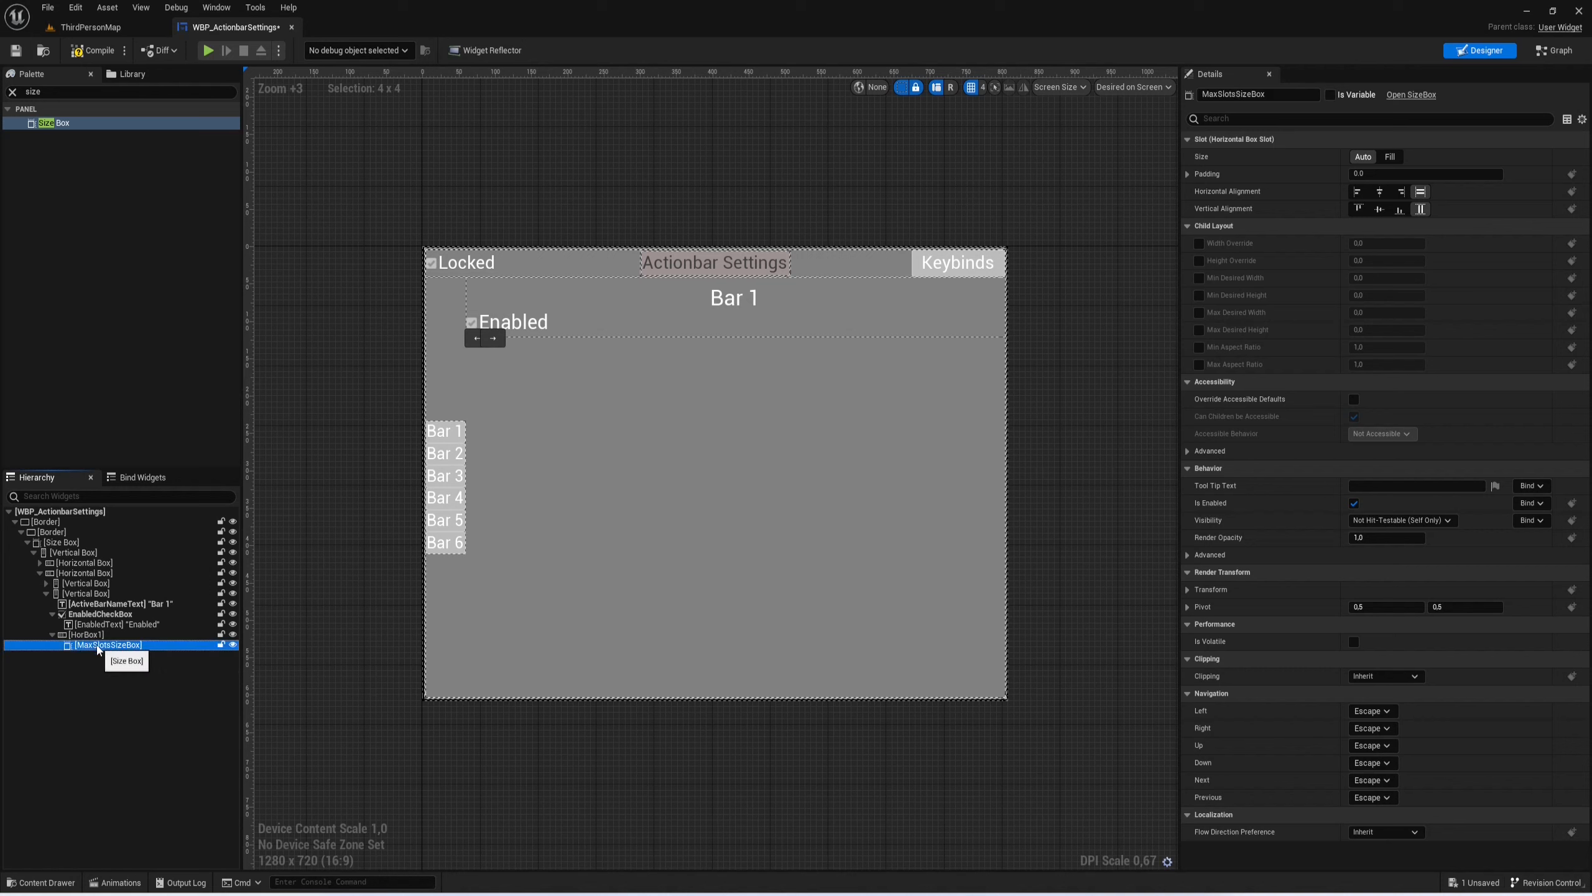
Step: Set the left padding of MaxSlotsSizeBox to 50
left_click(1207, 175)
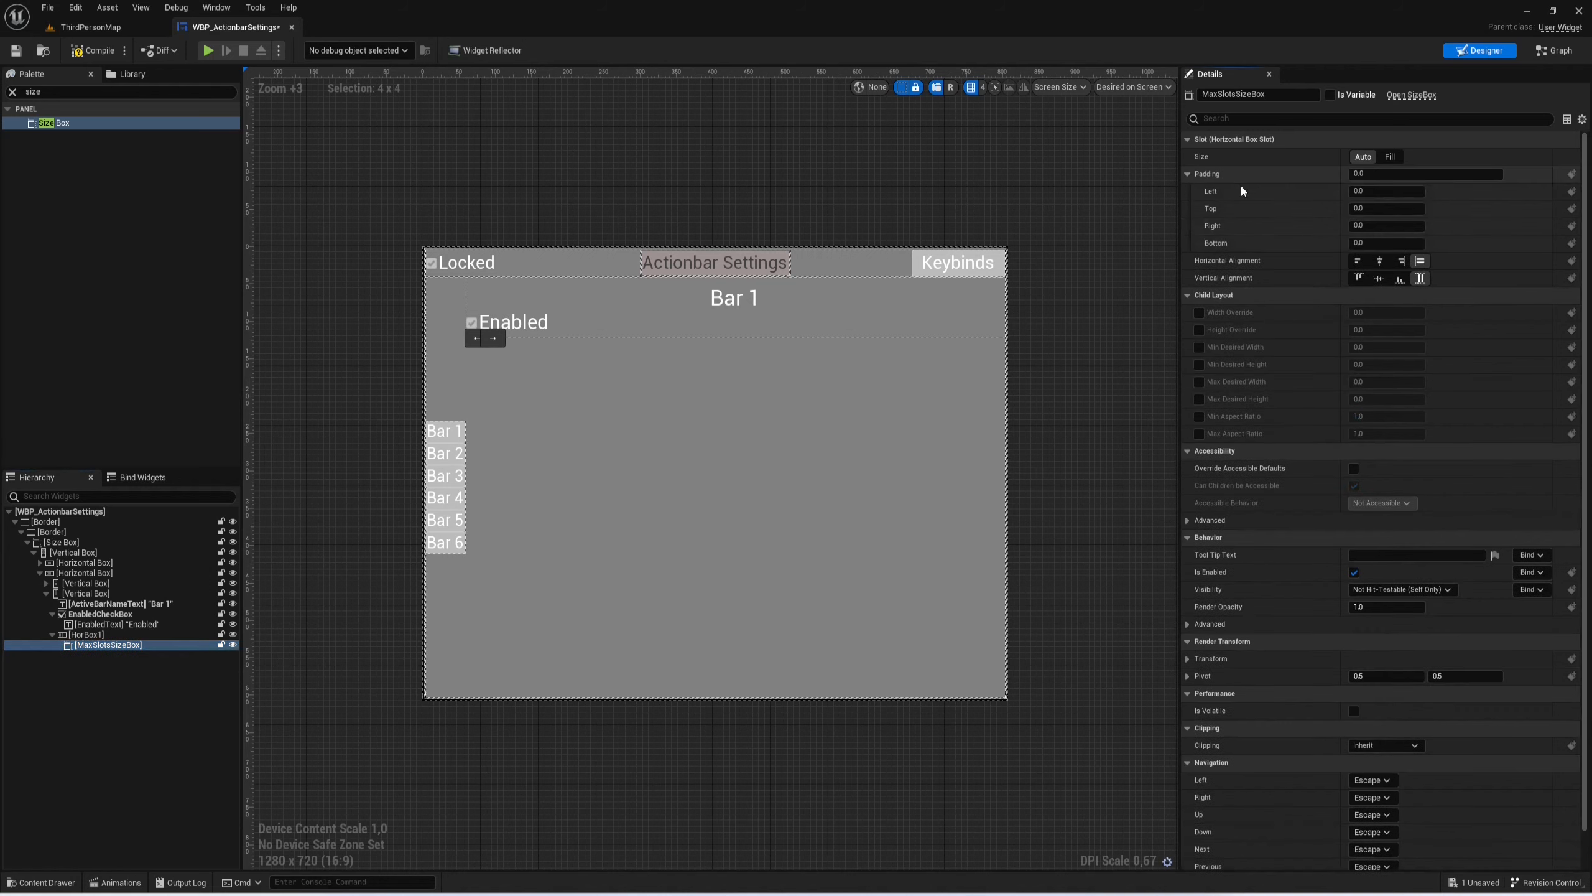
left_click(1370, 193)
type("50")
key("Return")
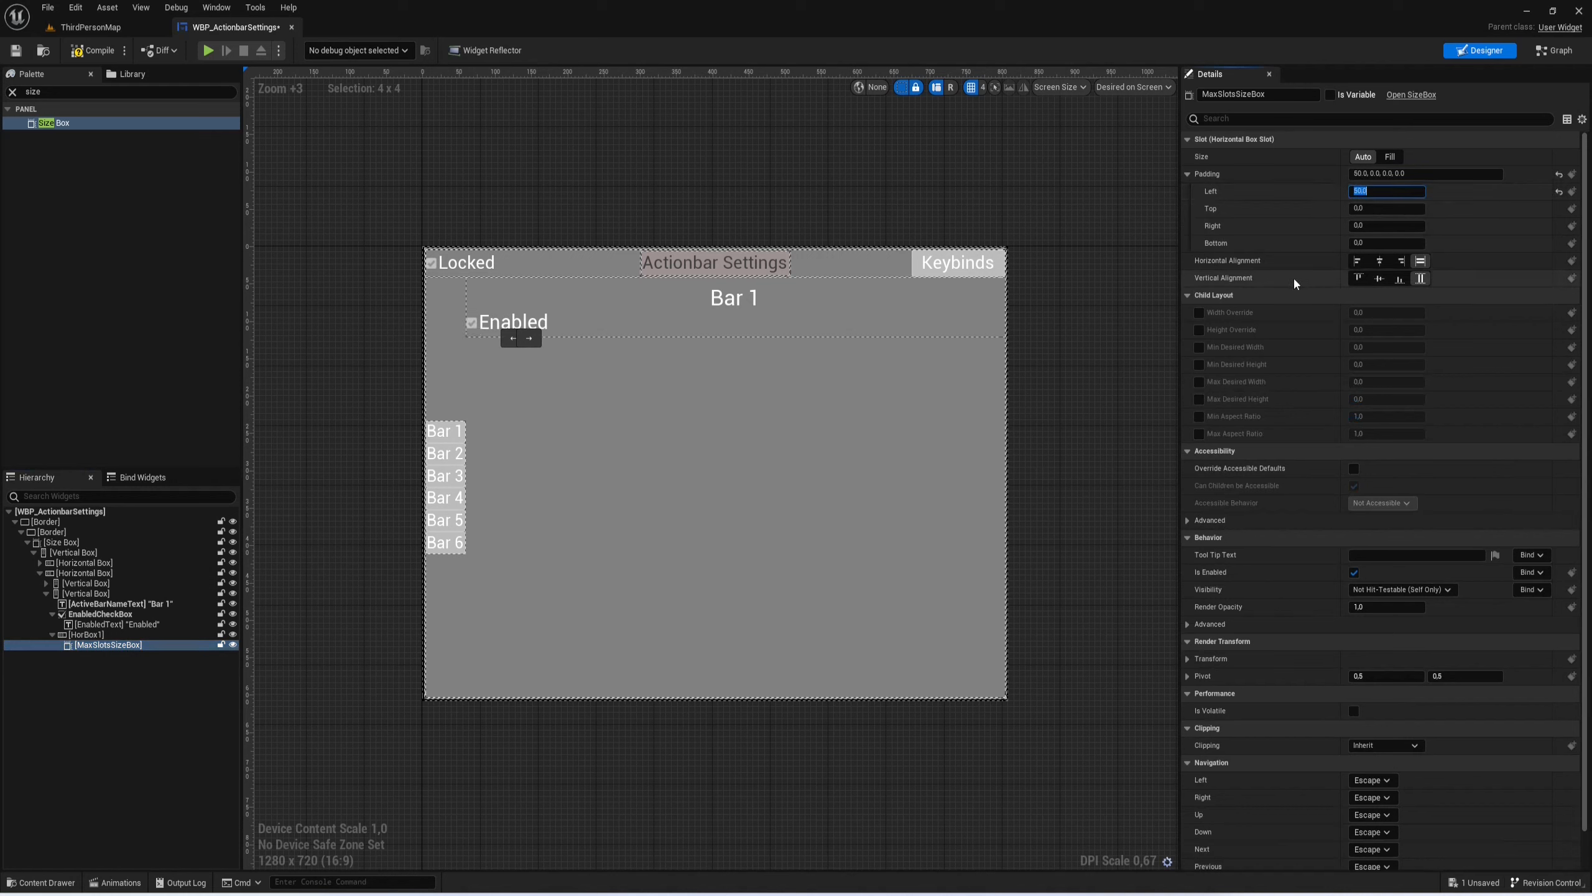
Step: Enable the size overrides of MaxSlotsSizeBox and set its width to 256 and height to 90
left_click(1199, 312)
left_click(1199, 329)
left_click(1360, 314)
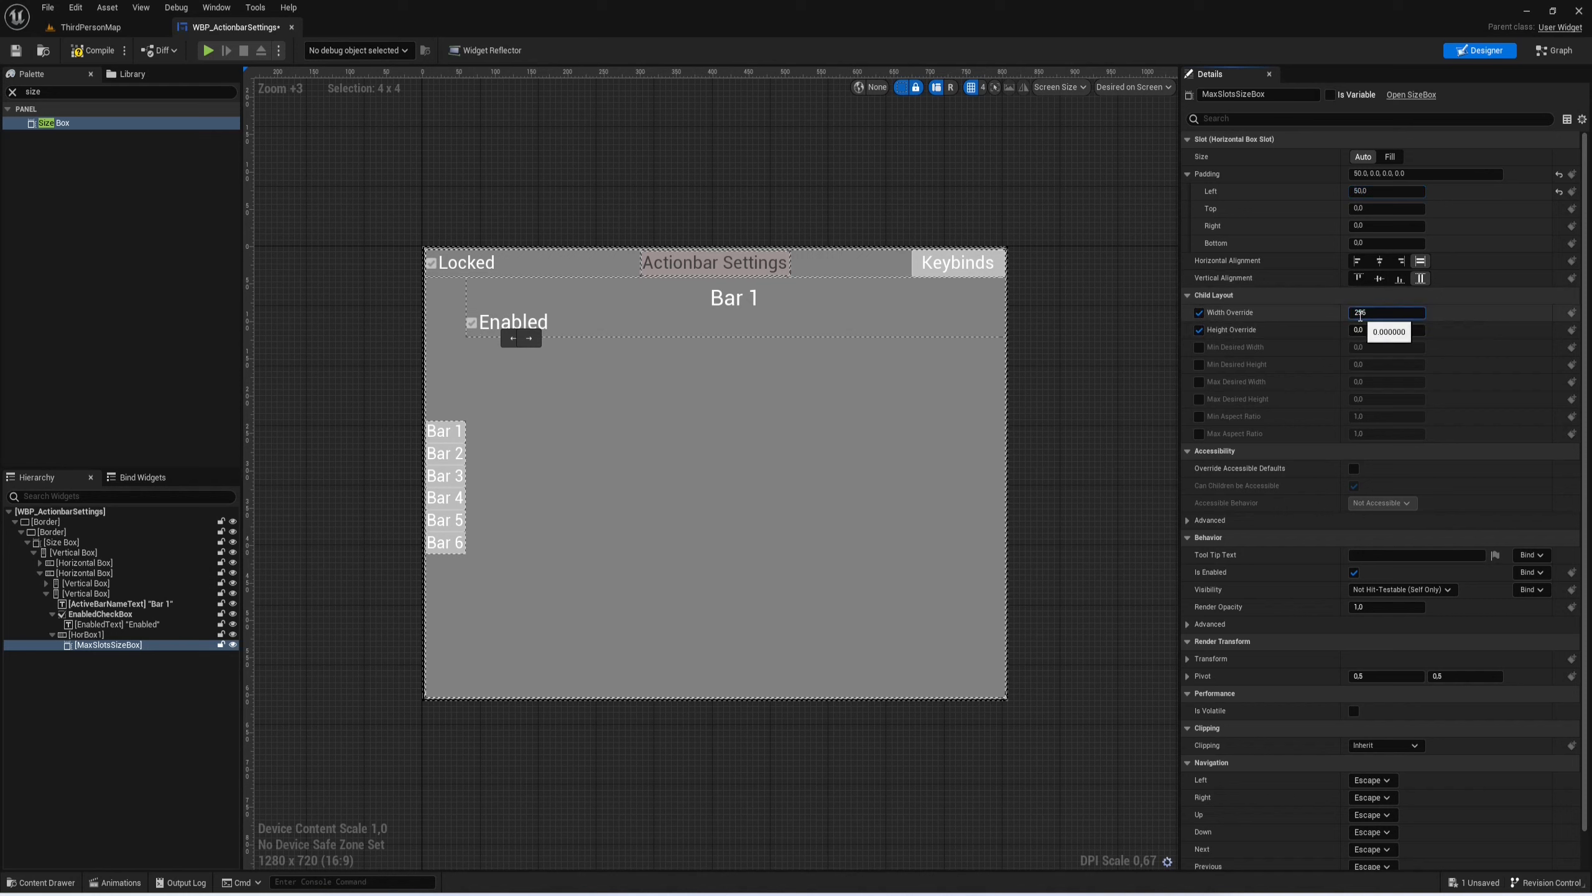
type("256")
key("Return")
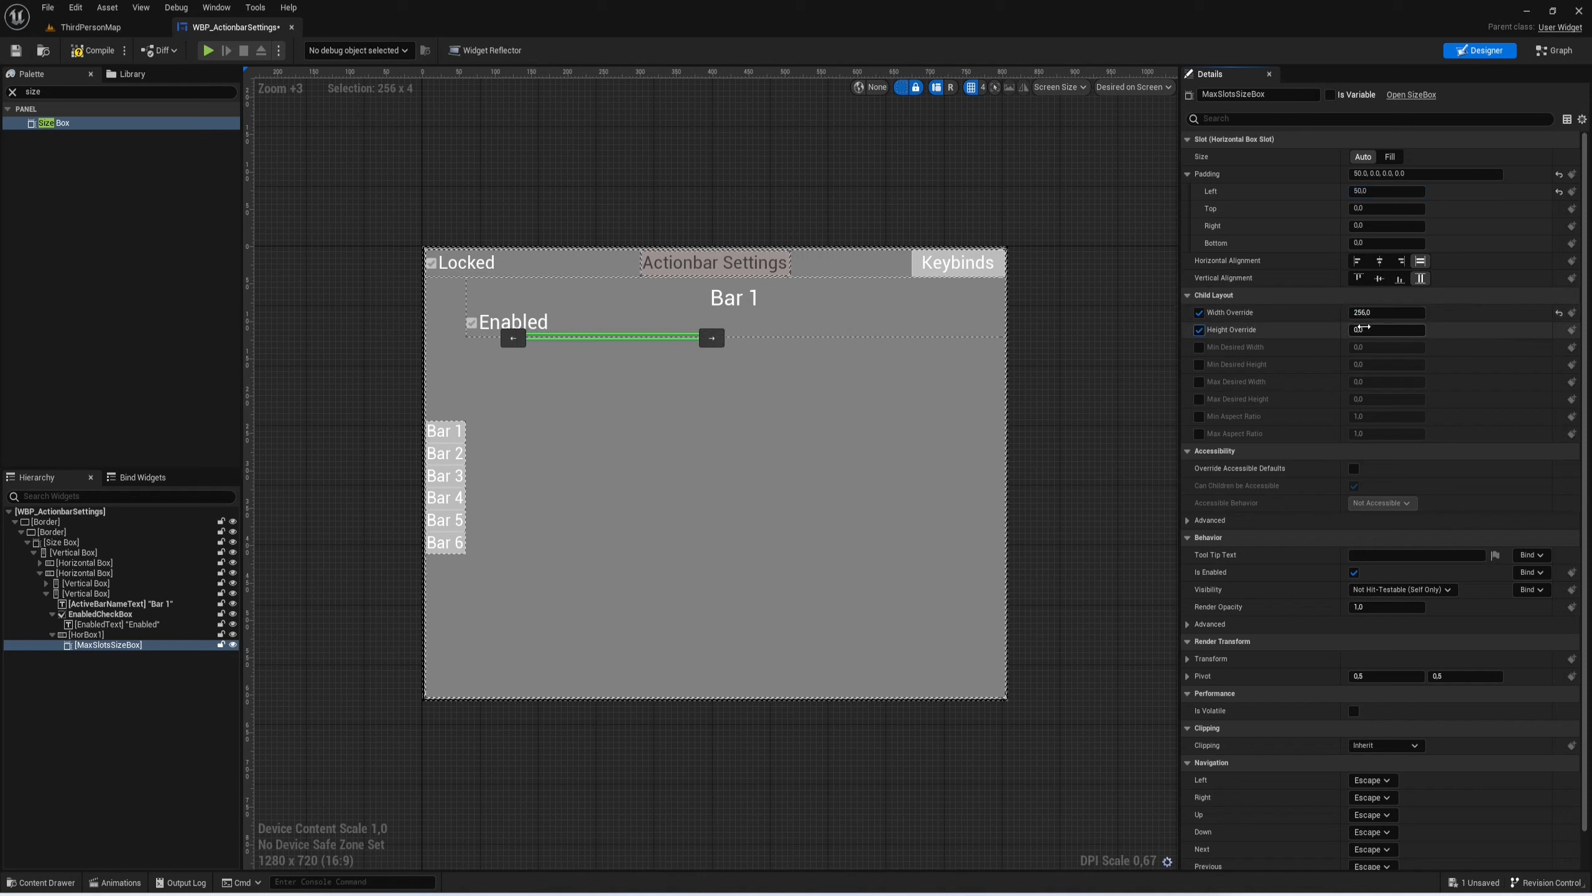
left_click(1364, 329)
type("90")
key("Return")
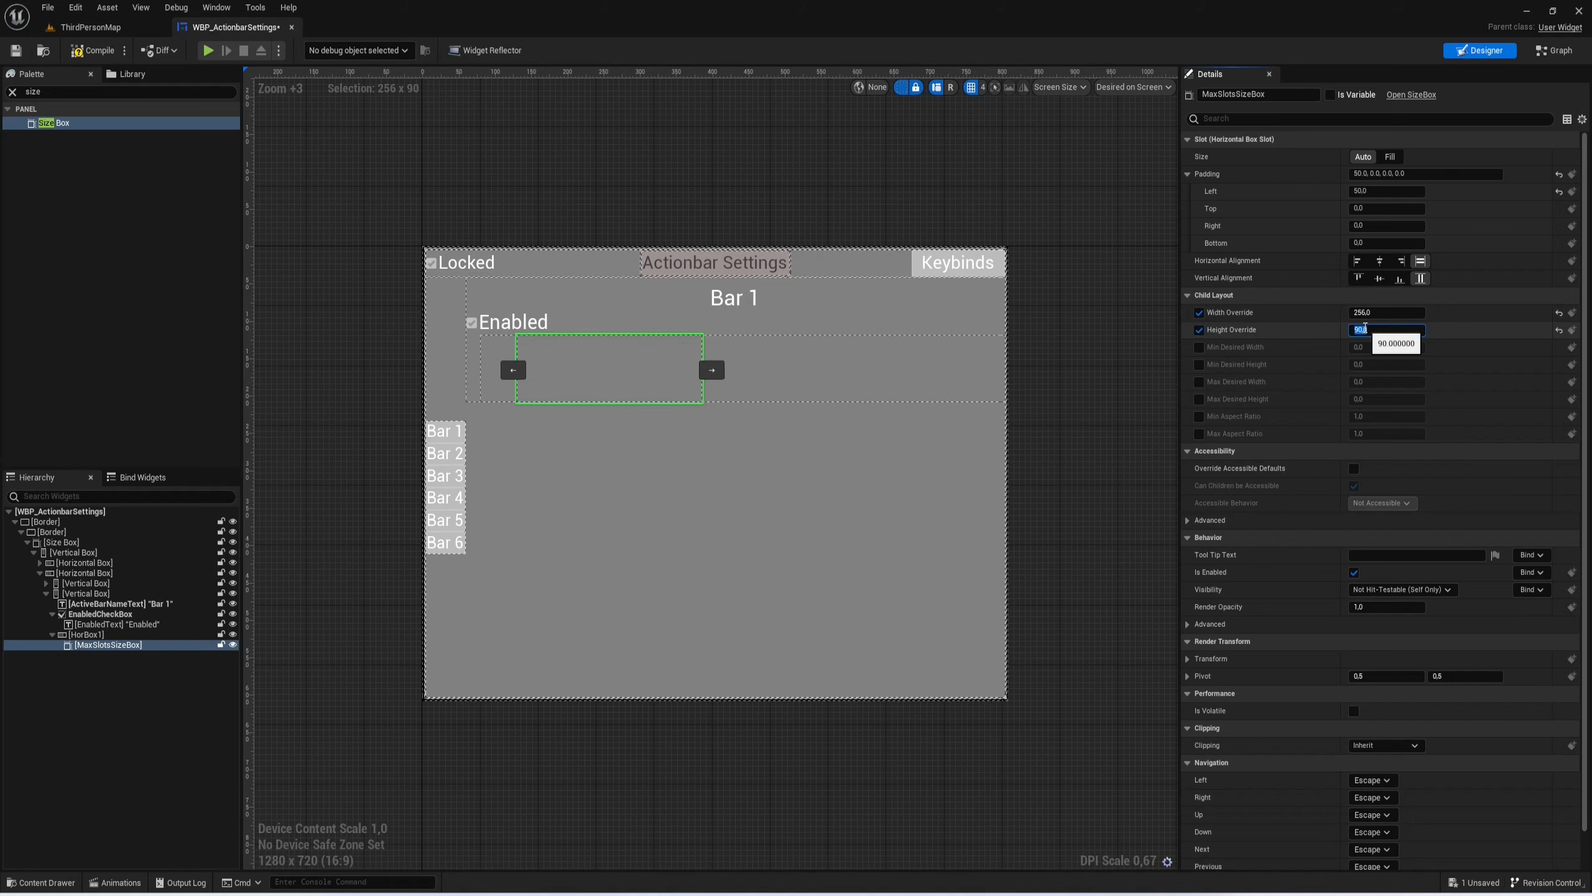
right_click_drag(780, 258, 831, 233)
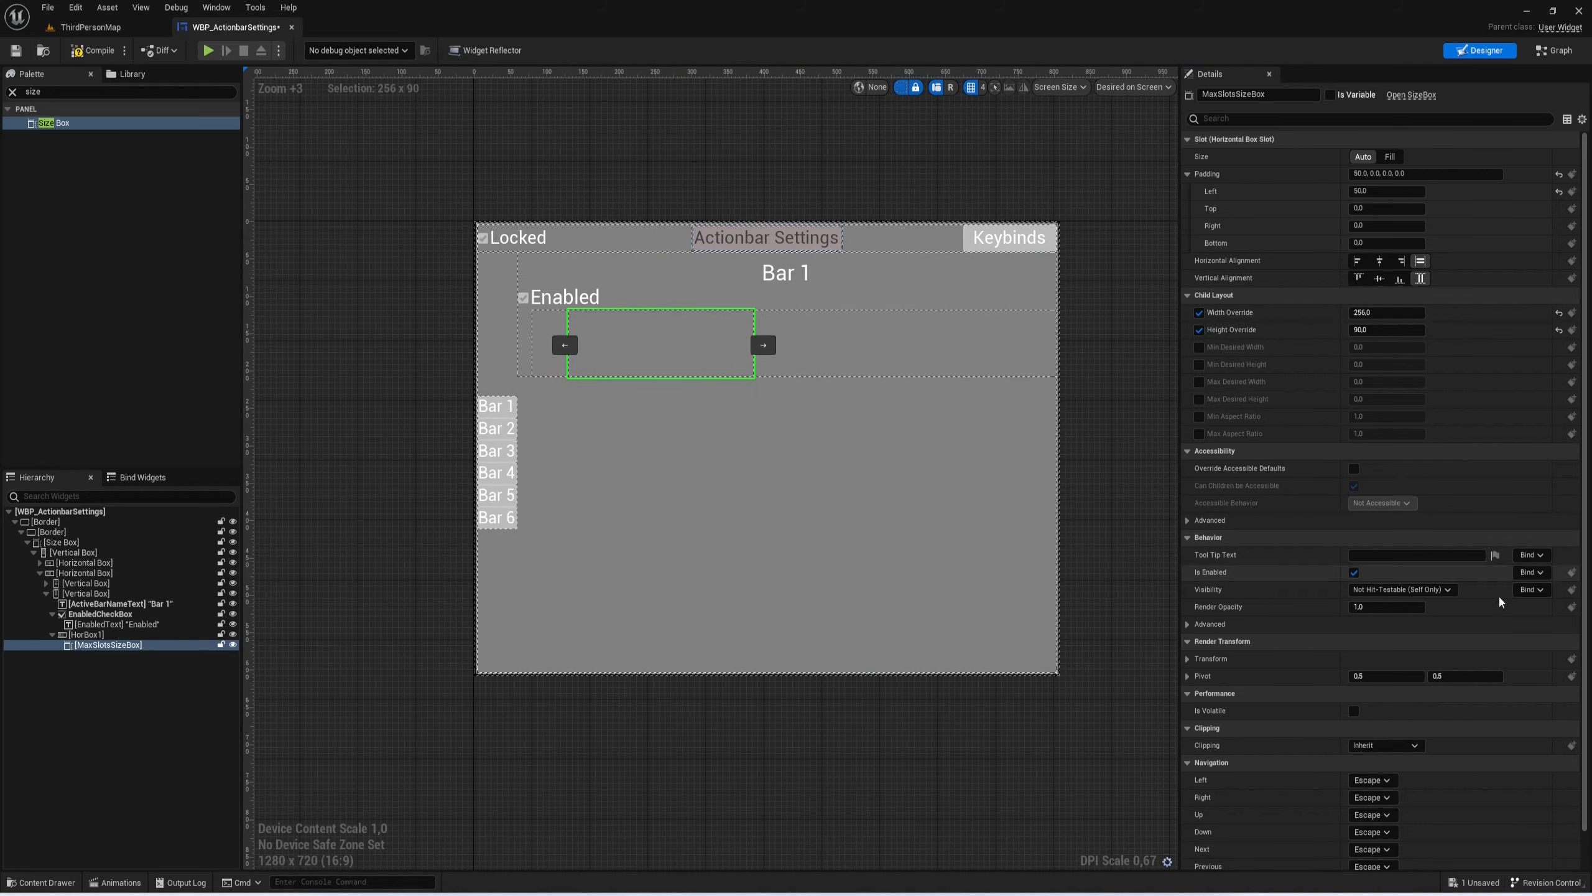
Step: Add a vertical box inside MaxSlotsSizeBox and name it MaxSlotsVertBox
left_click(133, 708)
left_click(68, 90)
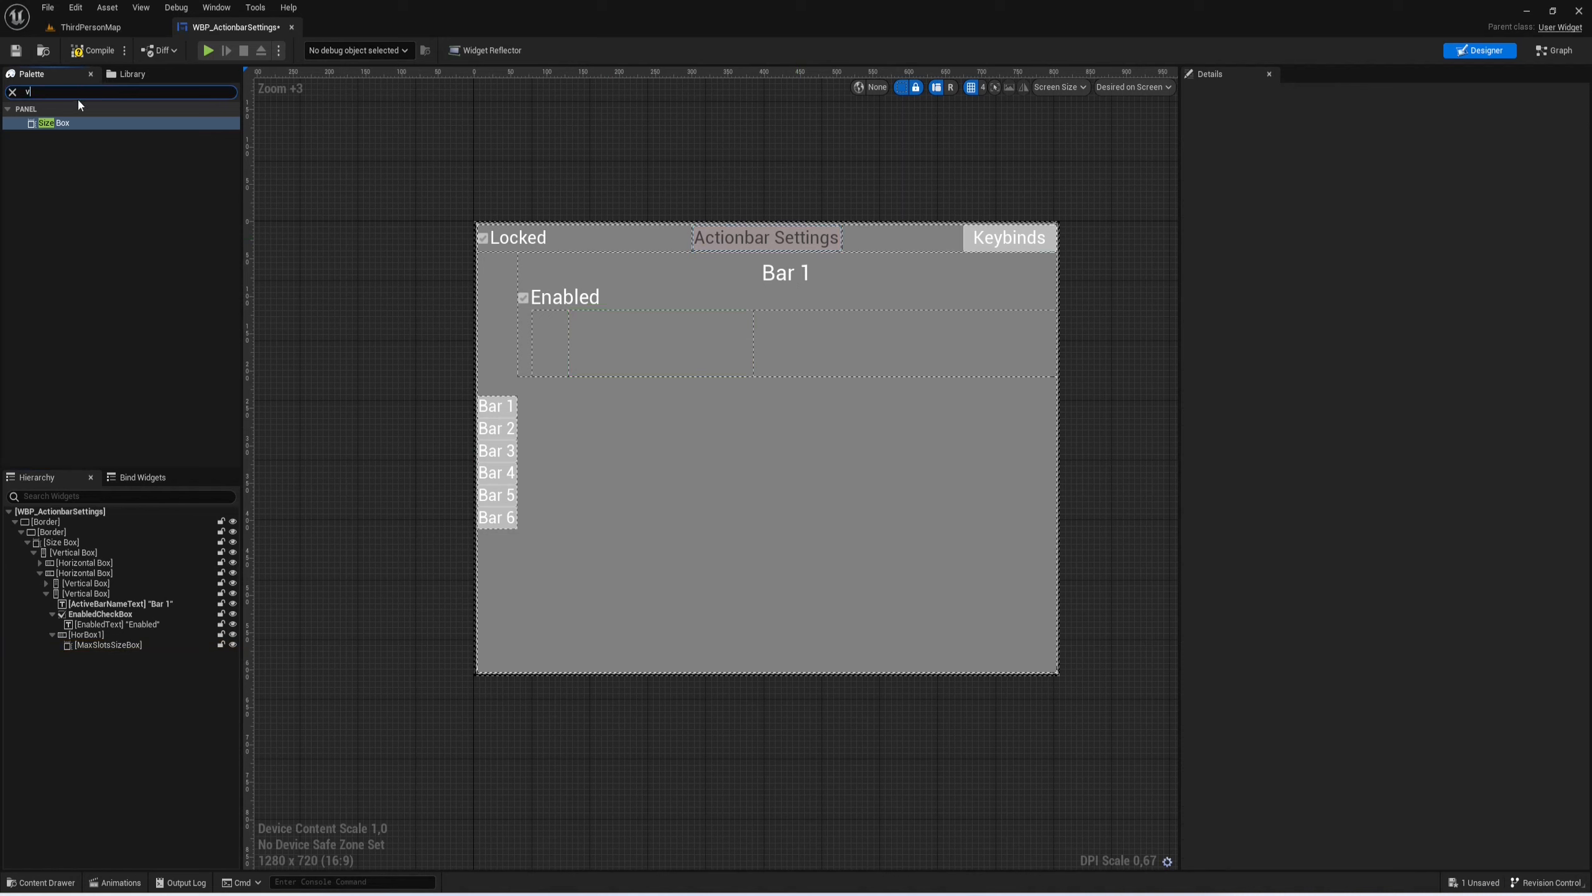
left_click_drag(56, 123, 122, 645)
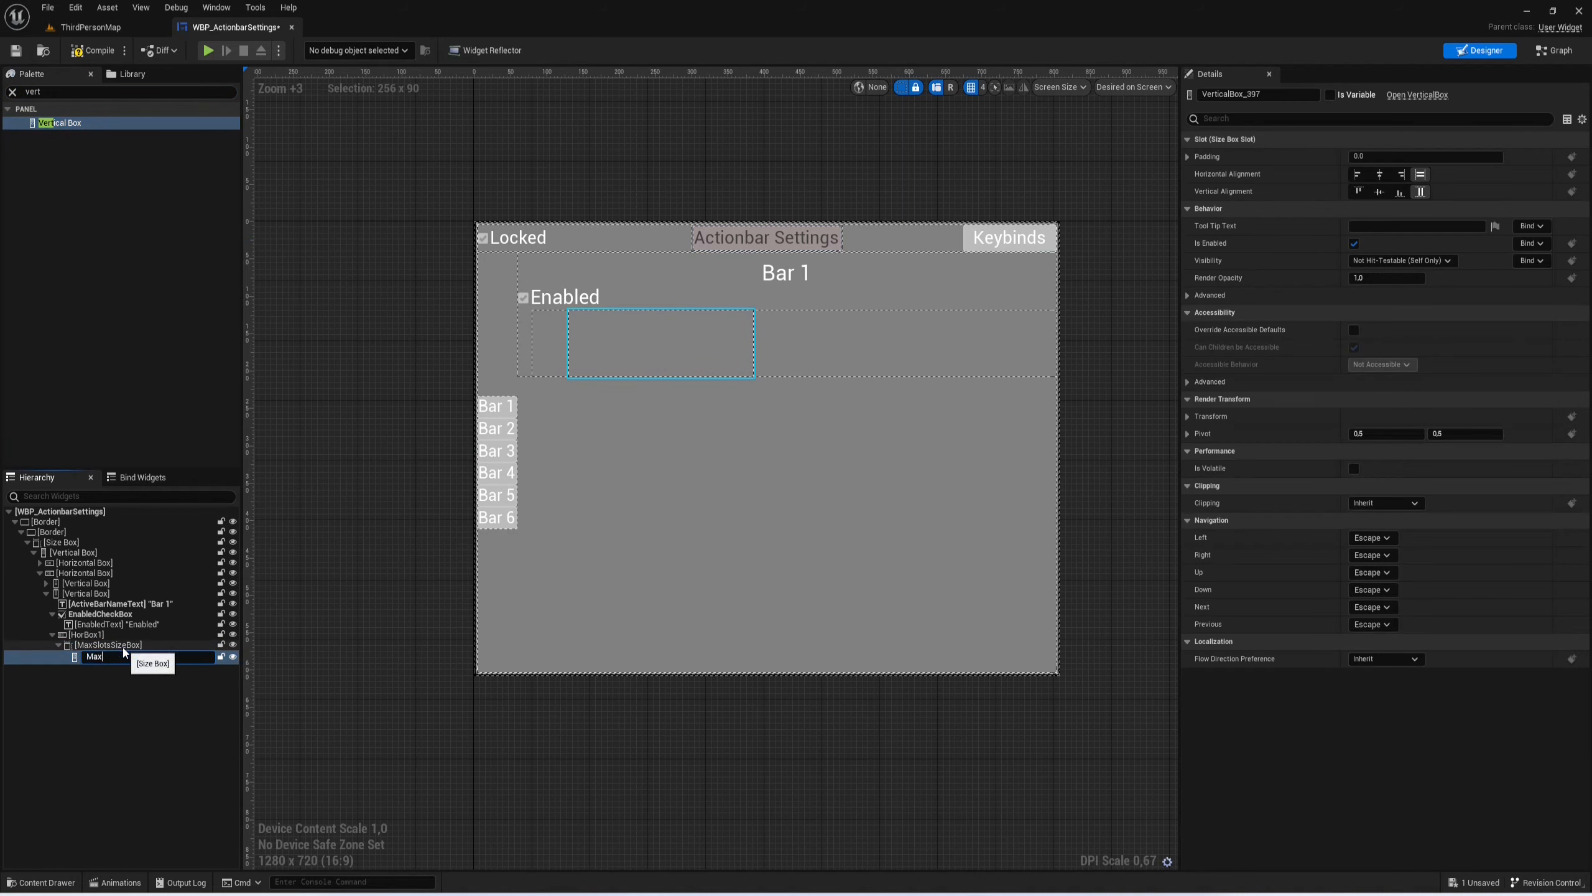
type("MaxSlotsVertBox")
key("Return")
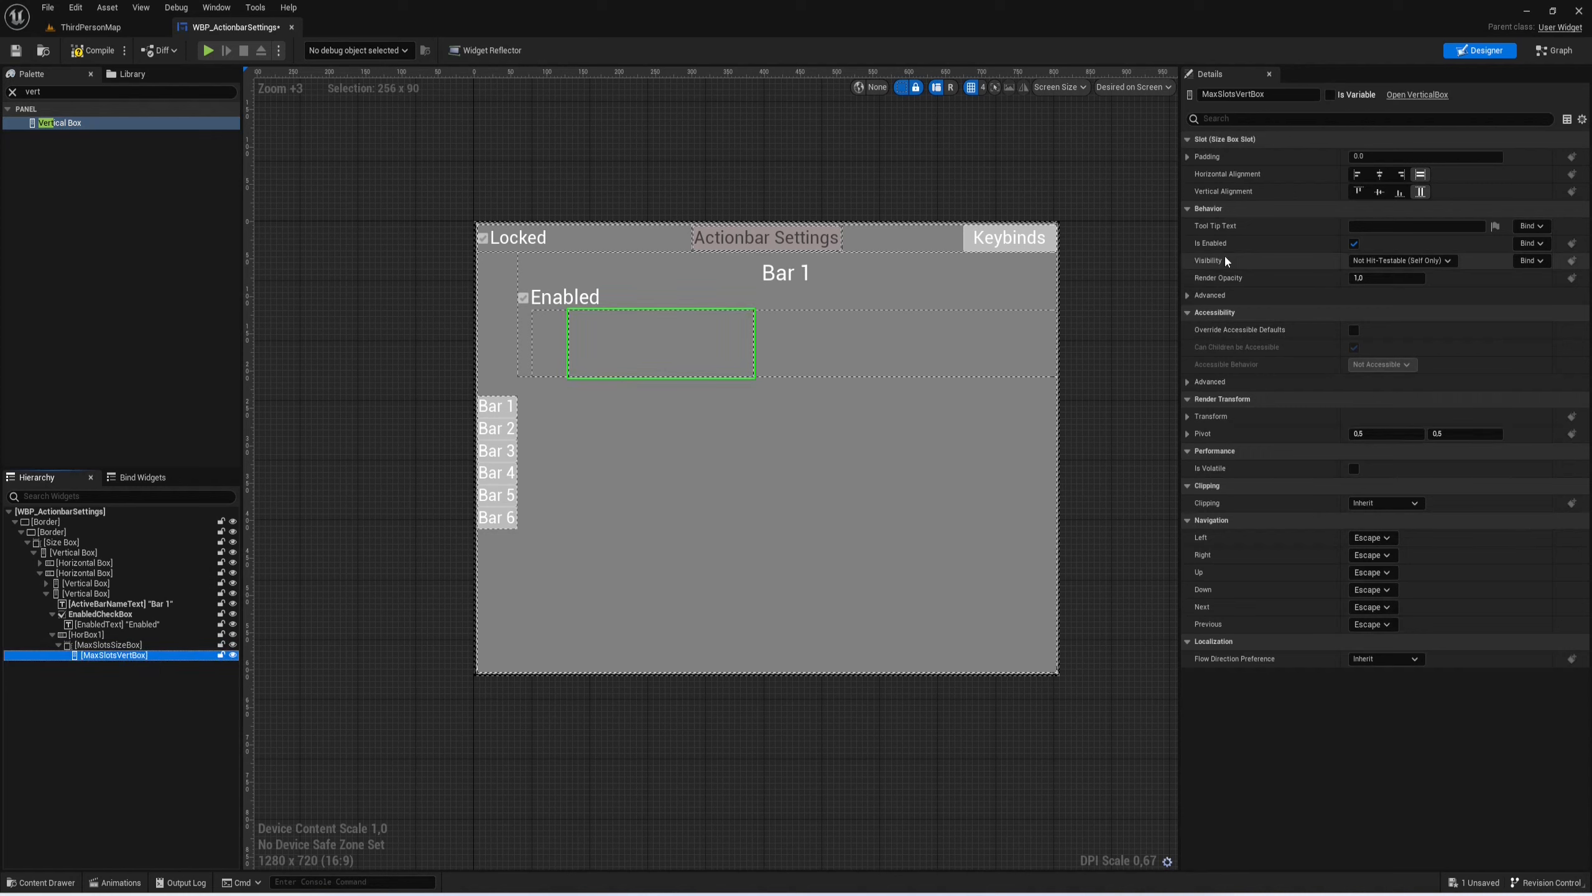
Step: Add a text block inside MaxSlotsVertBox and name it MaxSlotsText
left_click(129, 92)
type("te")
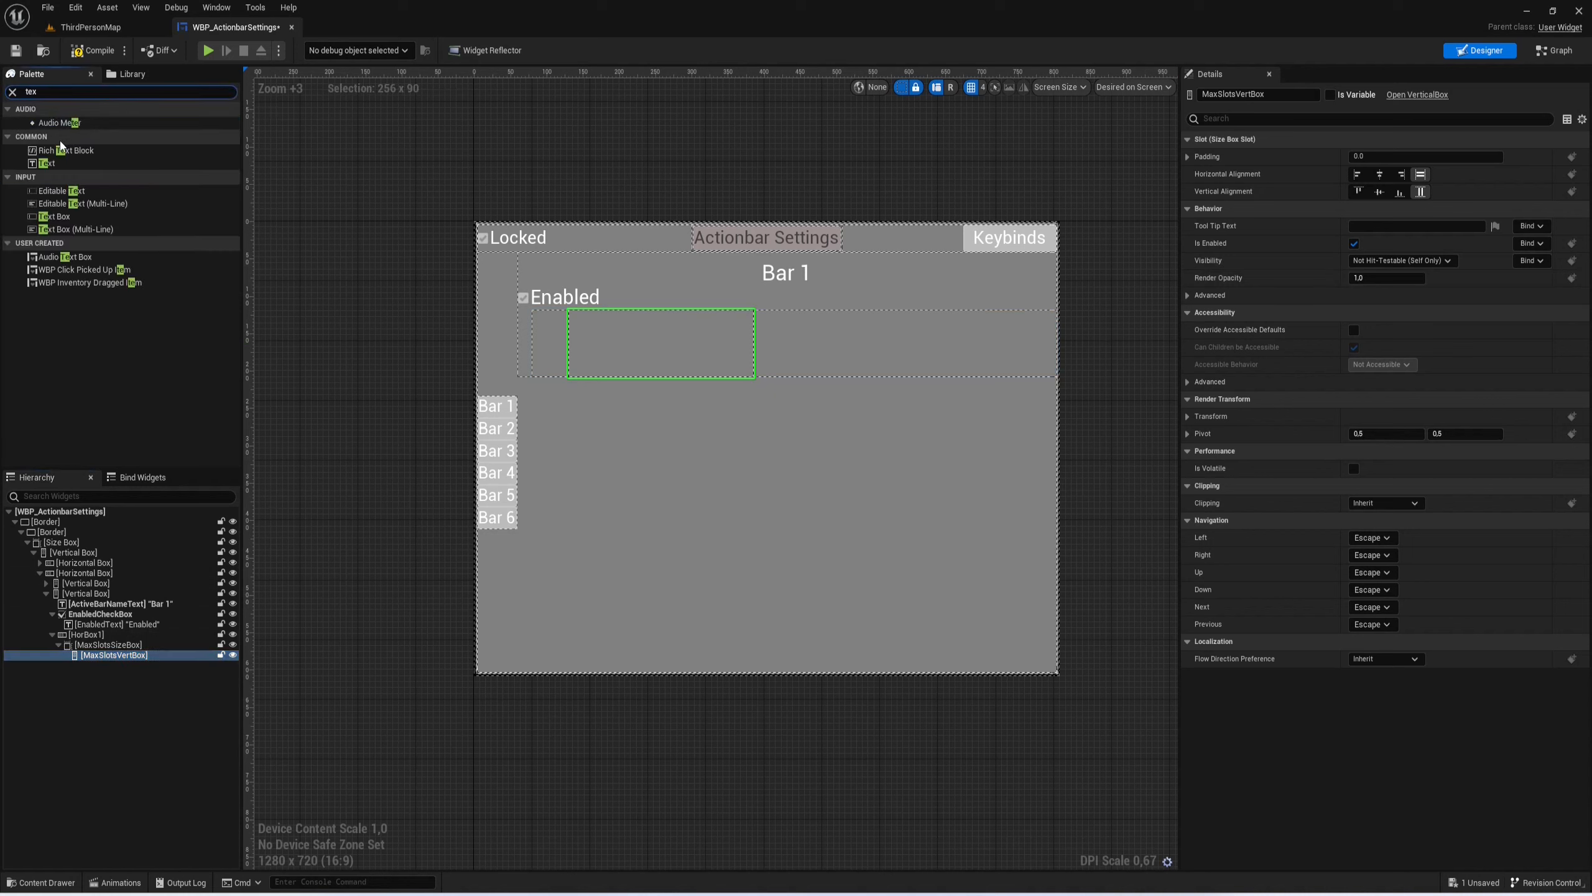
type("x")
left_click_drag(46, 135, 105, 659)
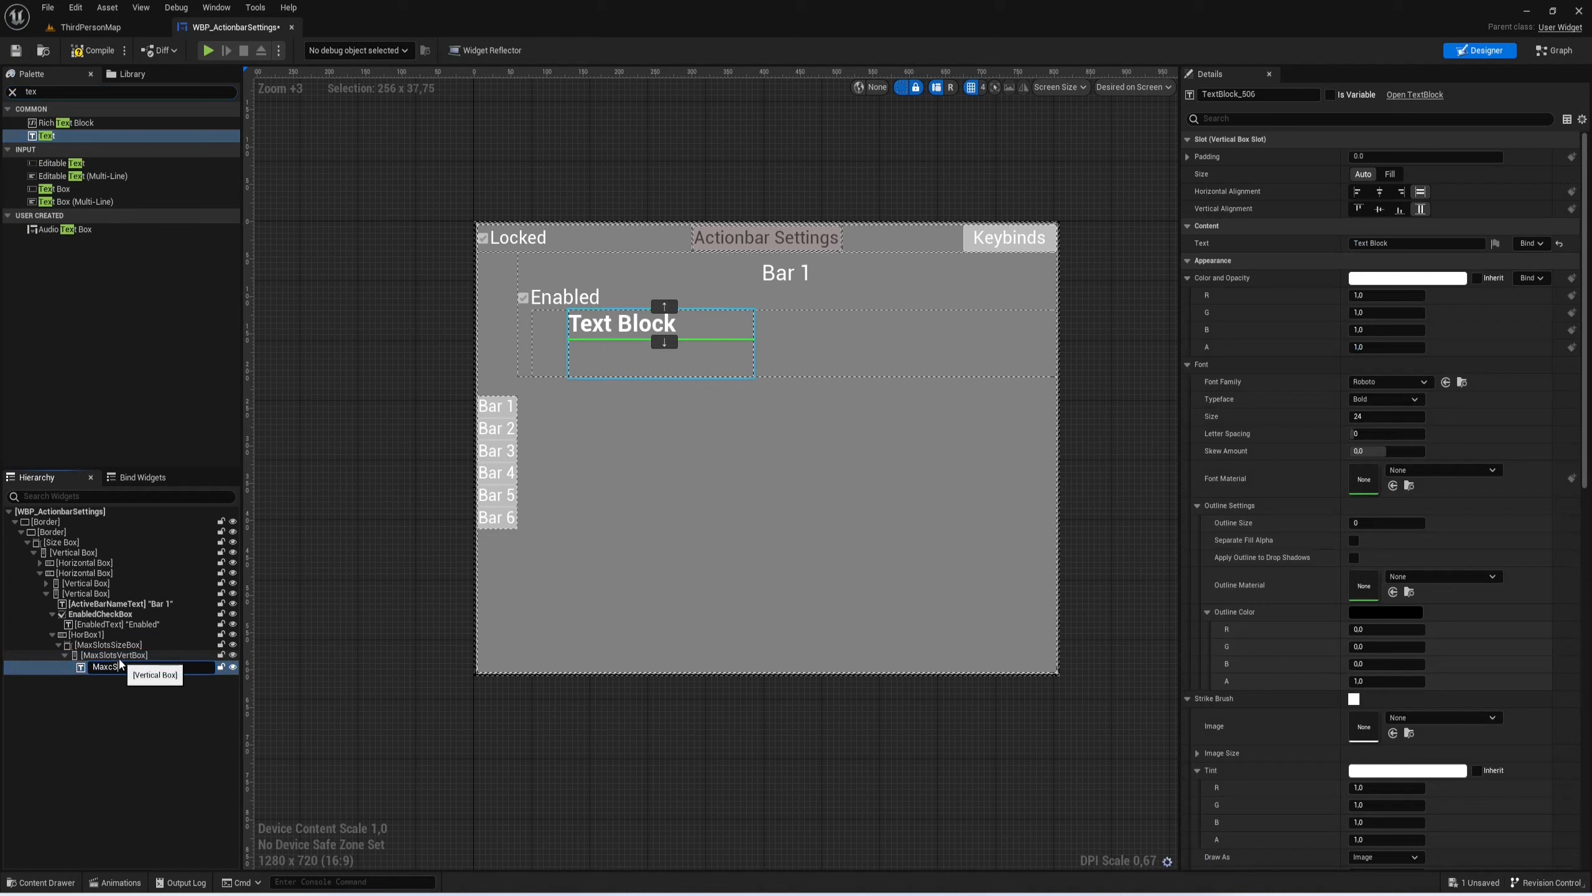
type("MaxcSlotsText")
key("Return")
key("F2")
key("Right")
key("Left")
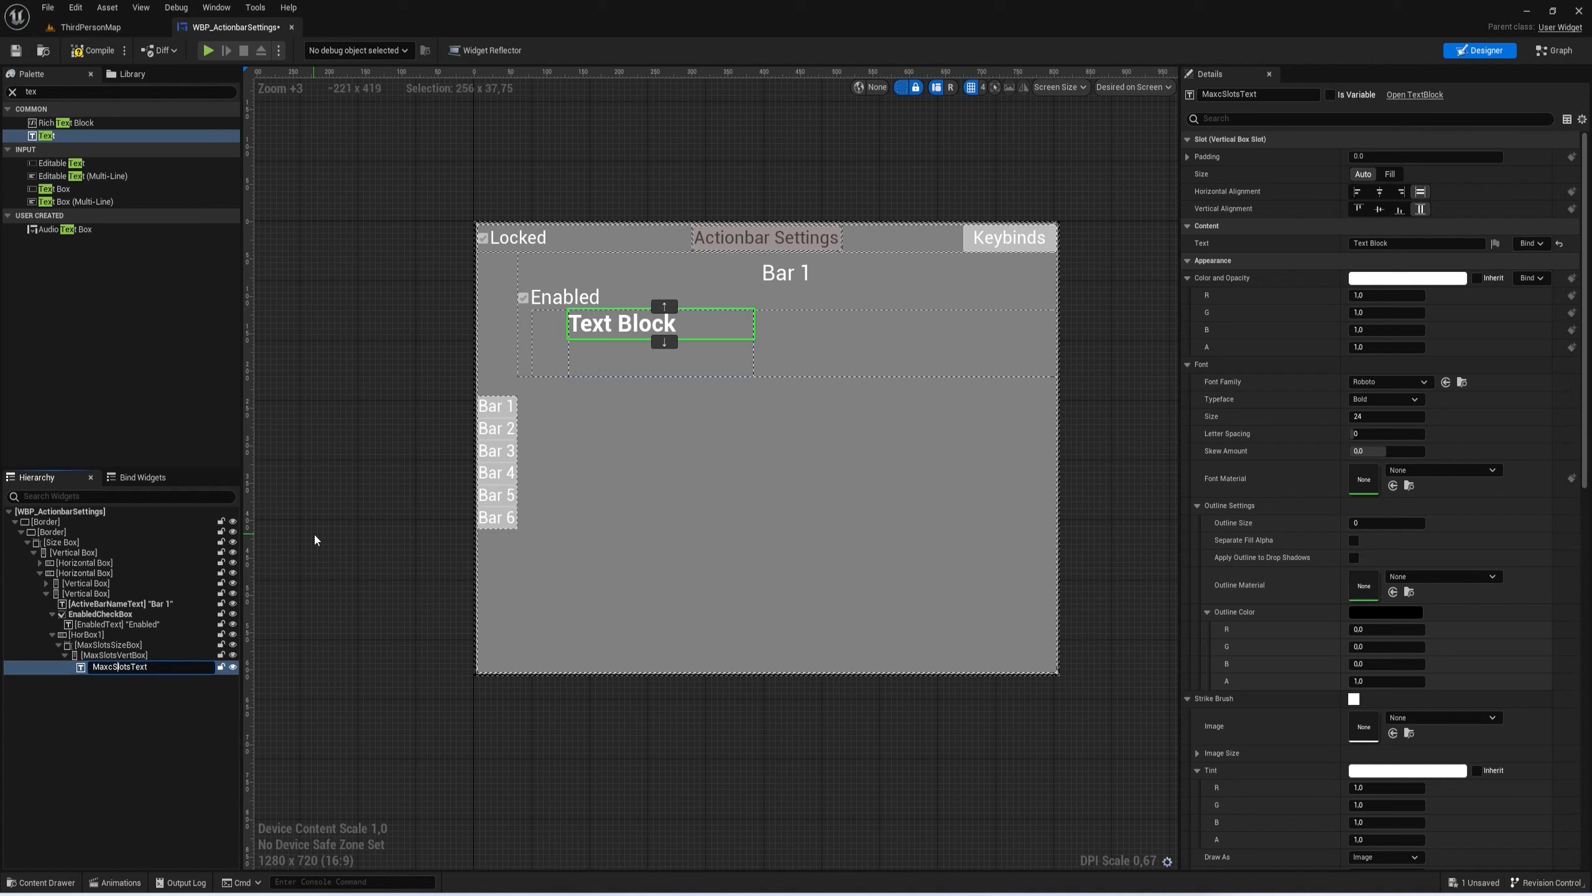
key("BackSpace")
key("Return")
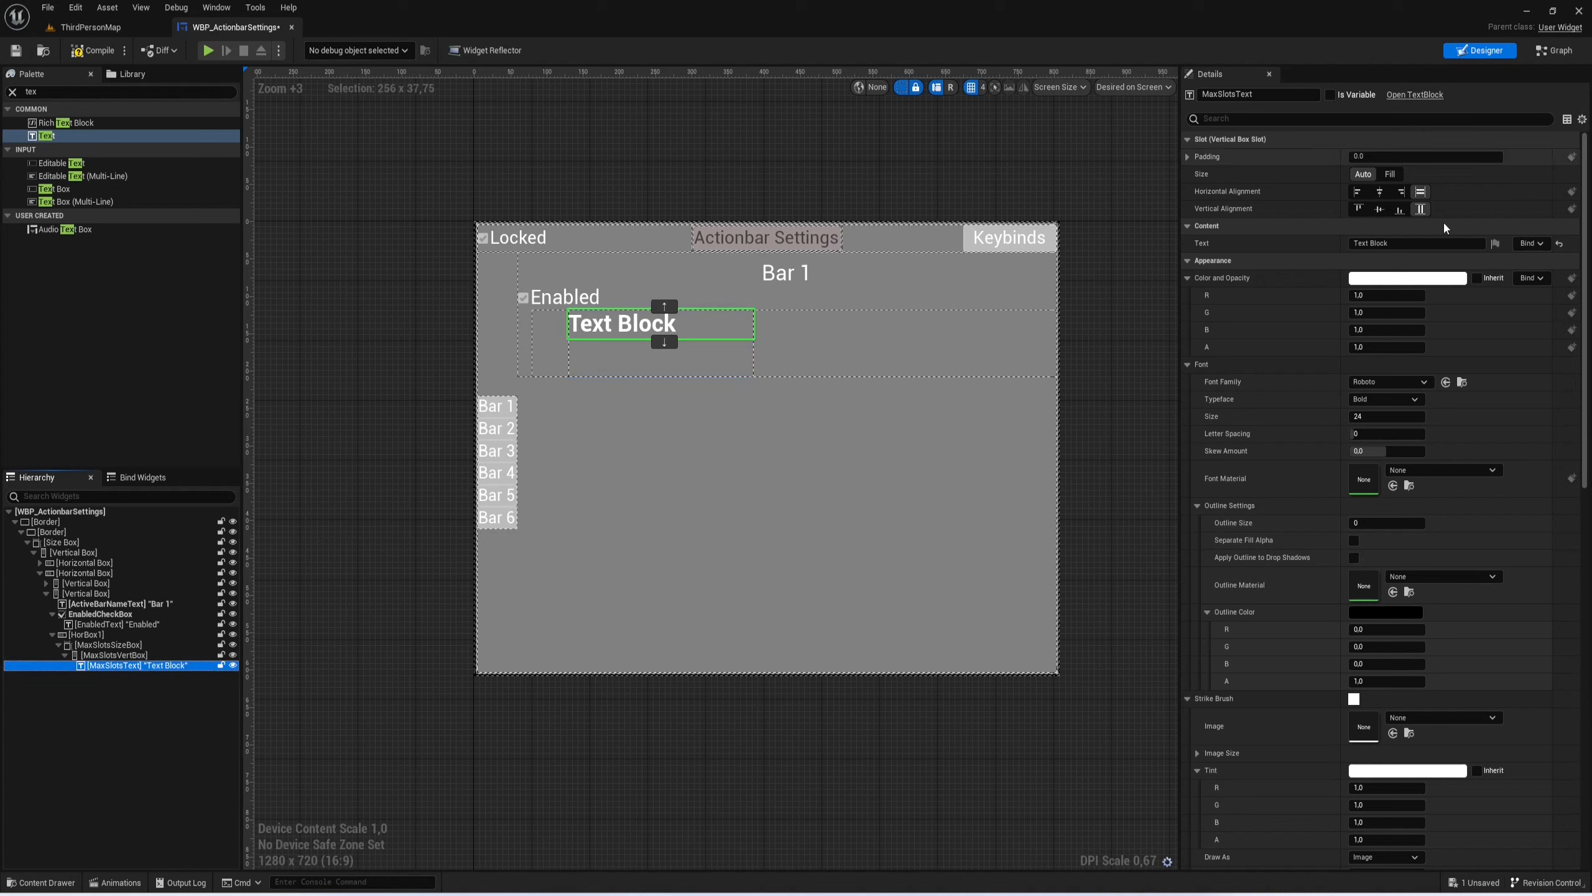
Step: Set the MaxSlotsText content to "Max Slots" and its colour to black
left_click(1437, 243)
type("Max")
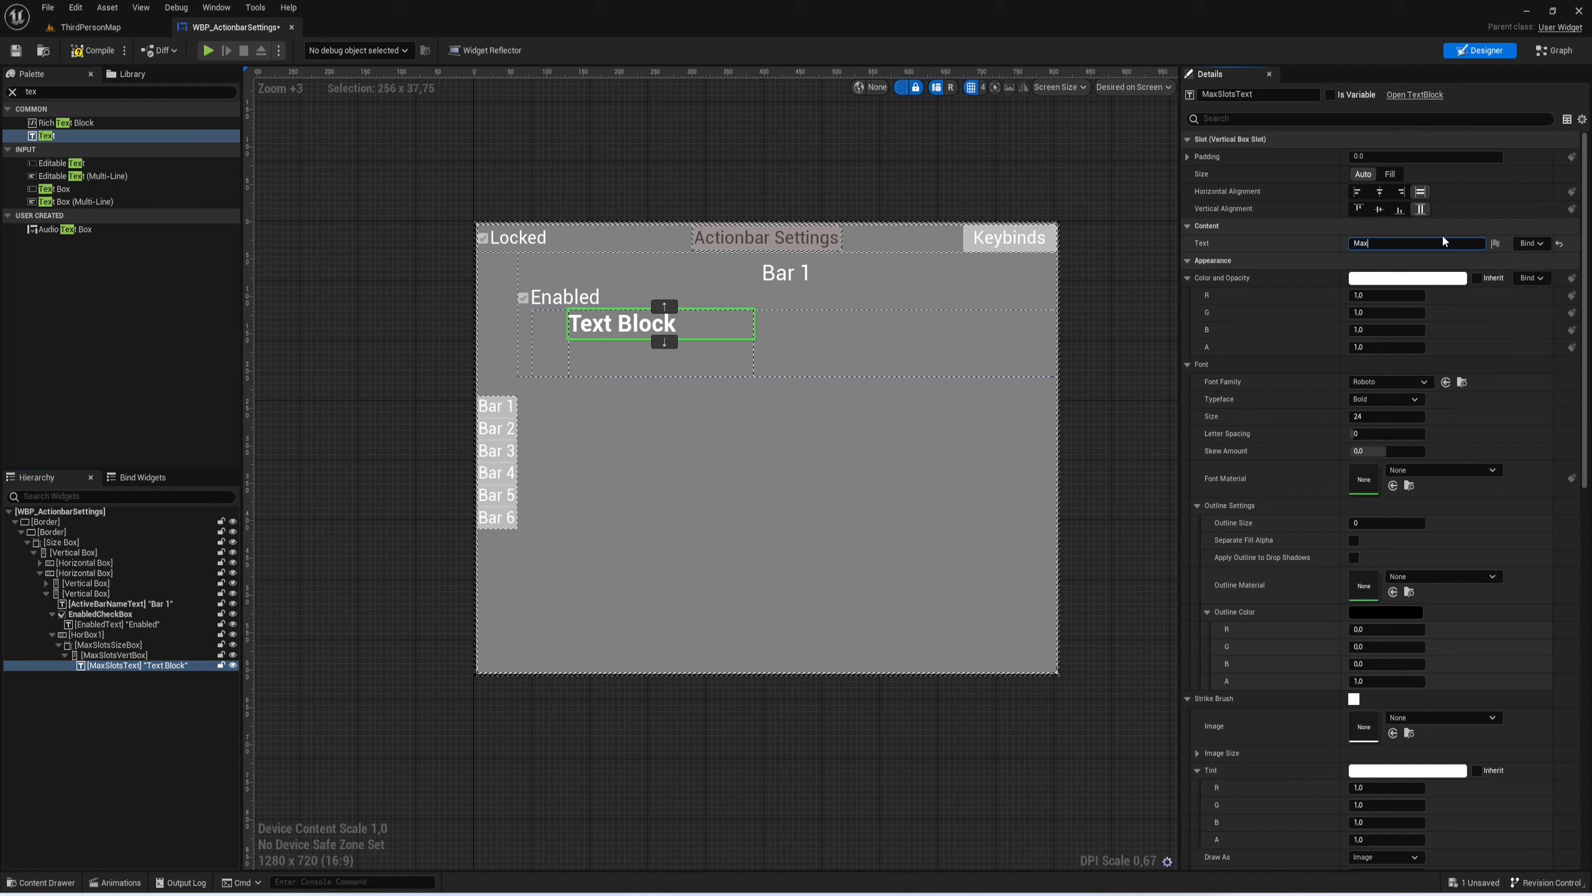
type(" Slots")
key("Return")
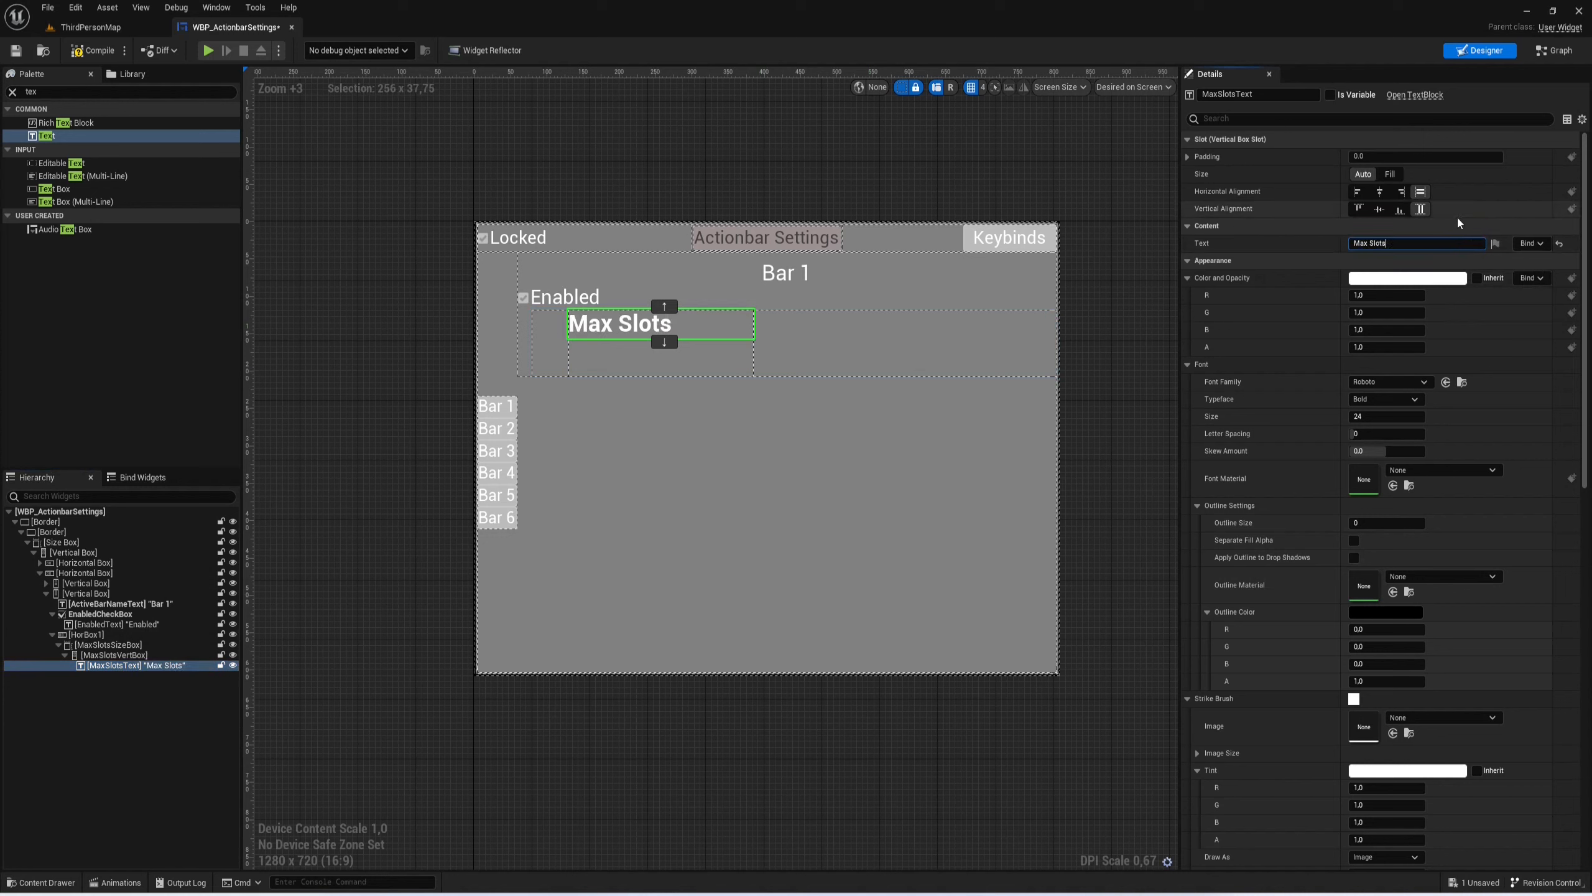
left_click(1407, 278)
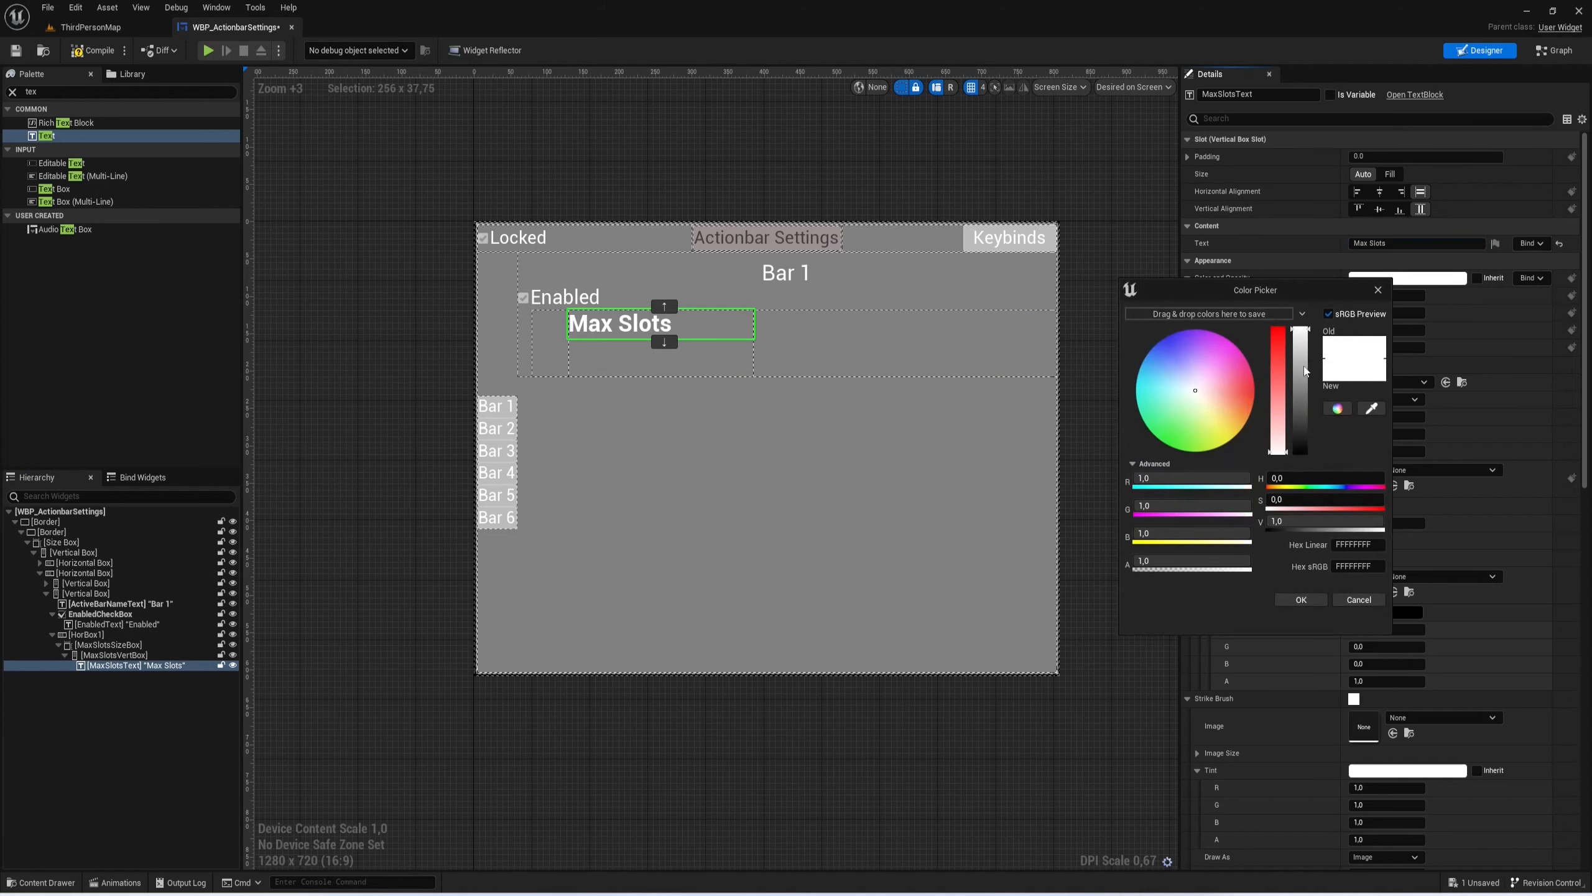
left_click_drag(1300, 377, 1297, 450)
left_click(1300, 599)
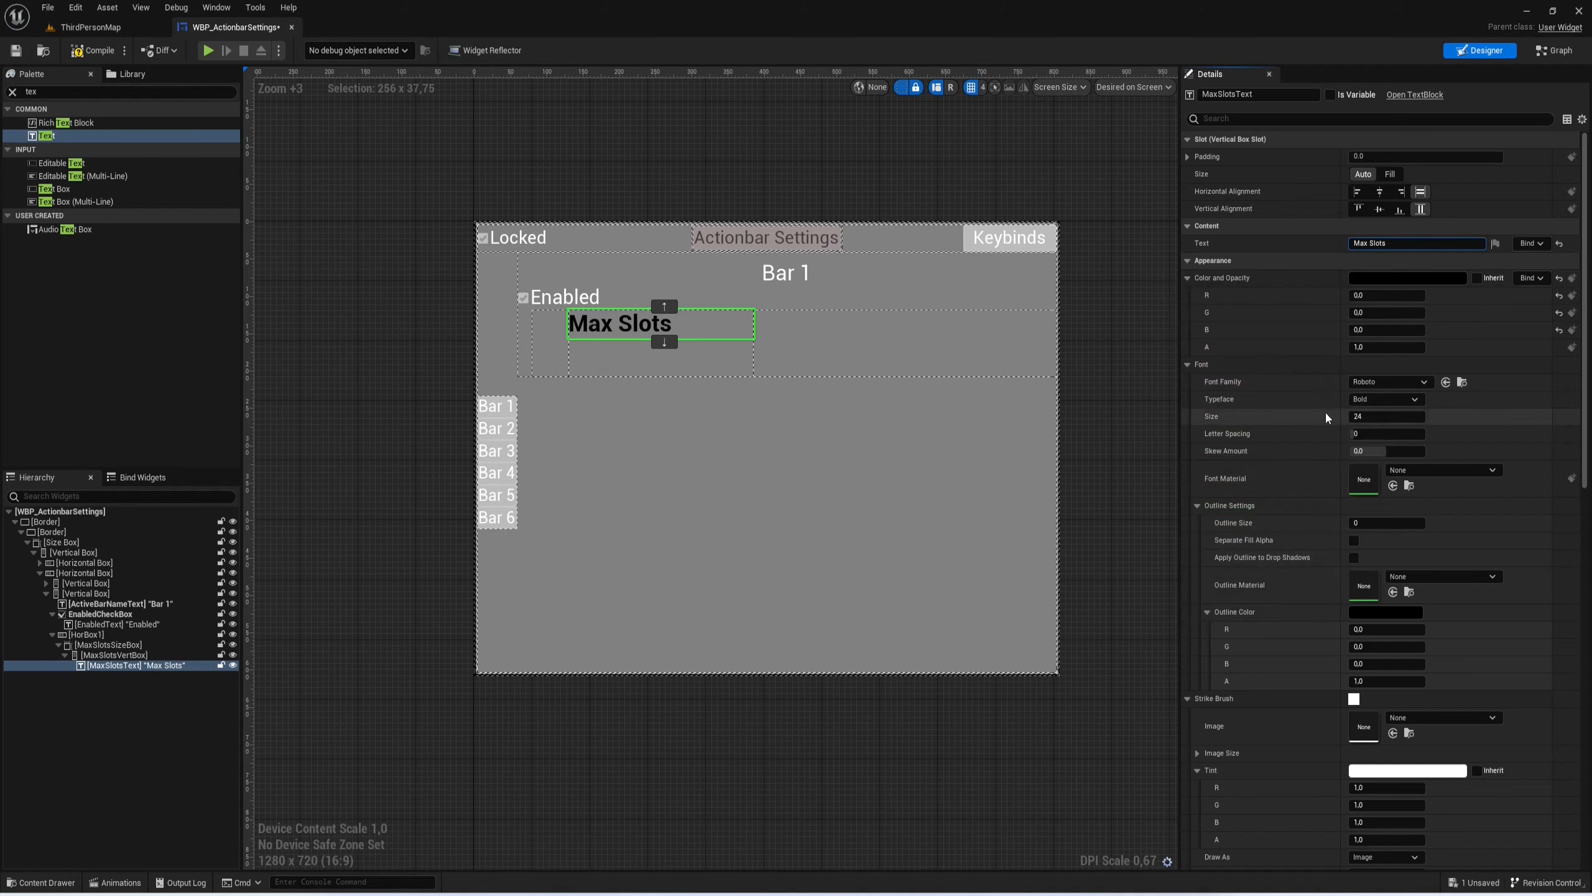
Step: Set the MaxSlotsText font to the Regular typeface at size 18
left_click(1366, 401)
left_click(1369, 467)
scroll(652, 316, "up", 4)
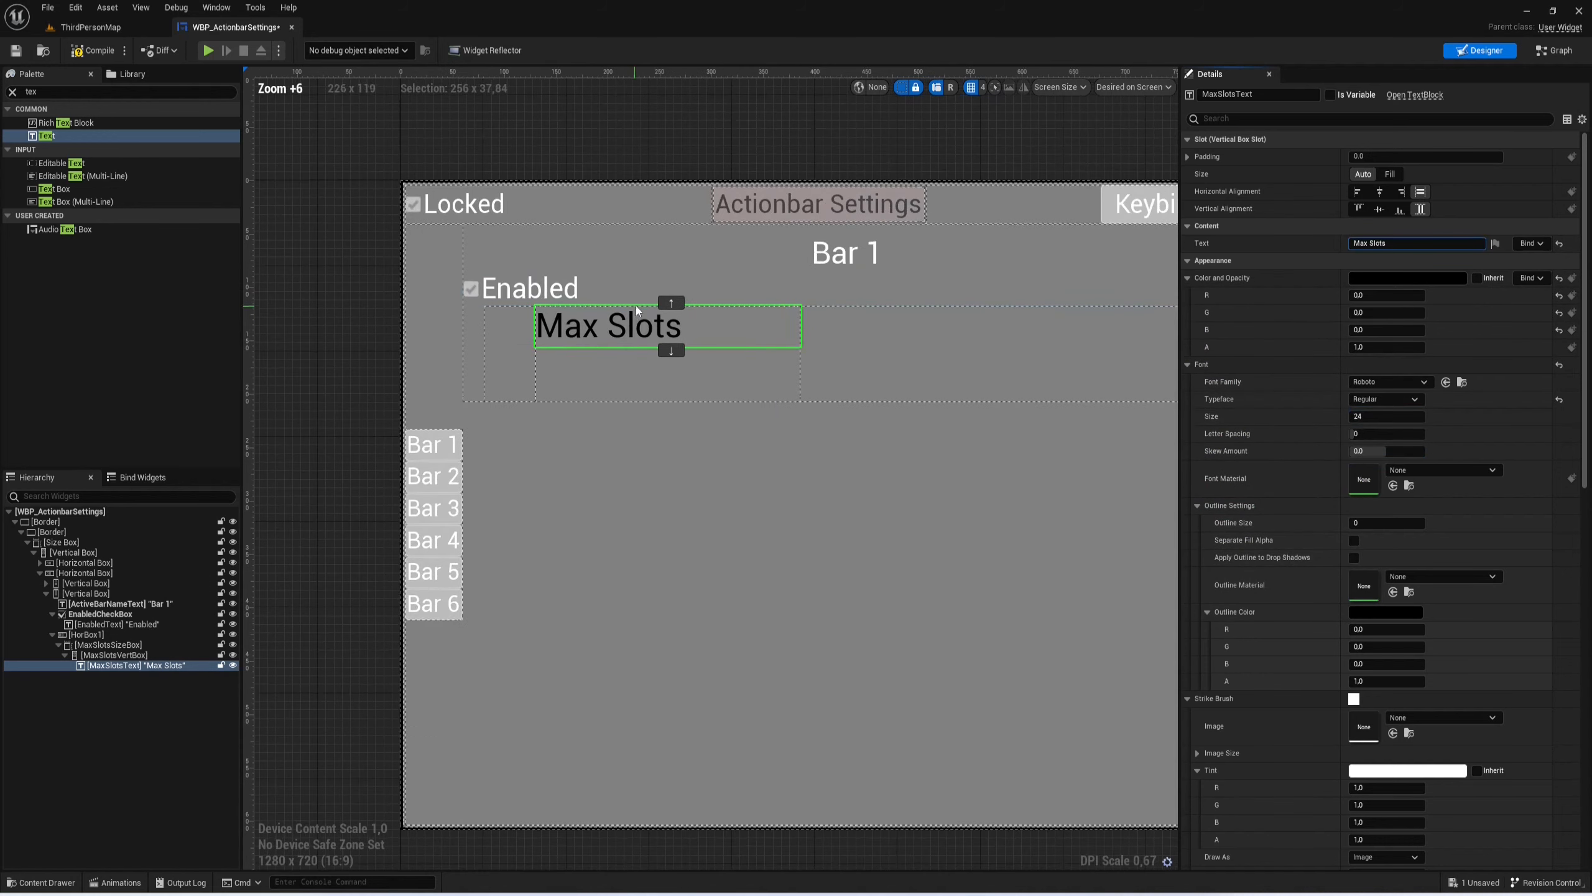
left_click(1386, 417)
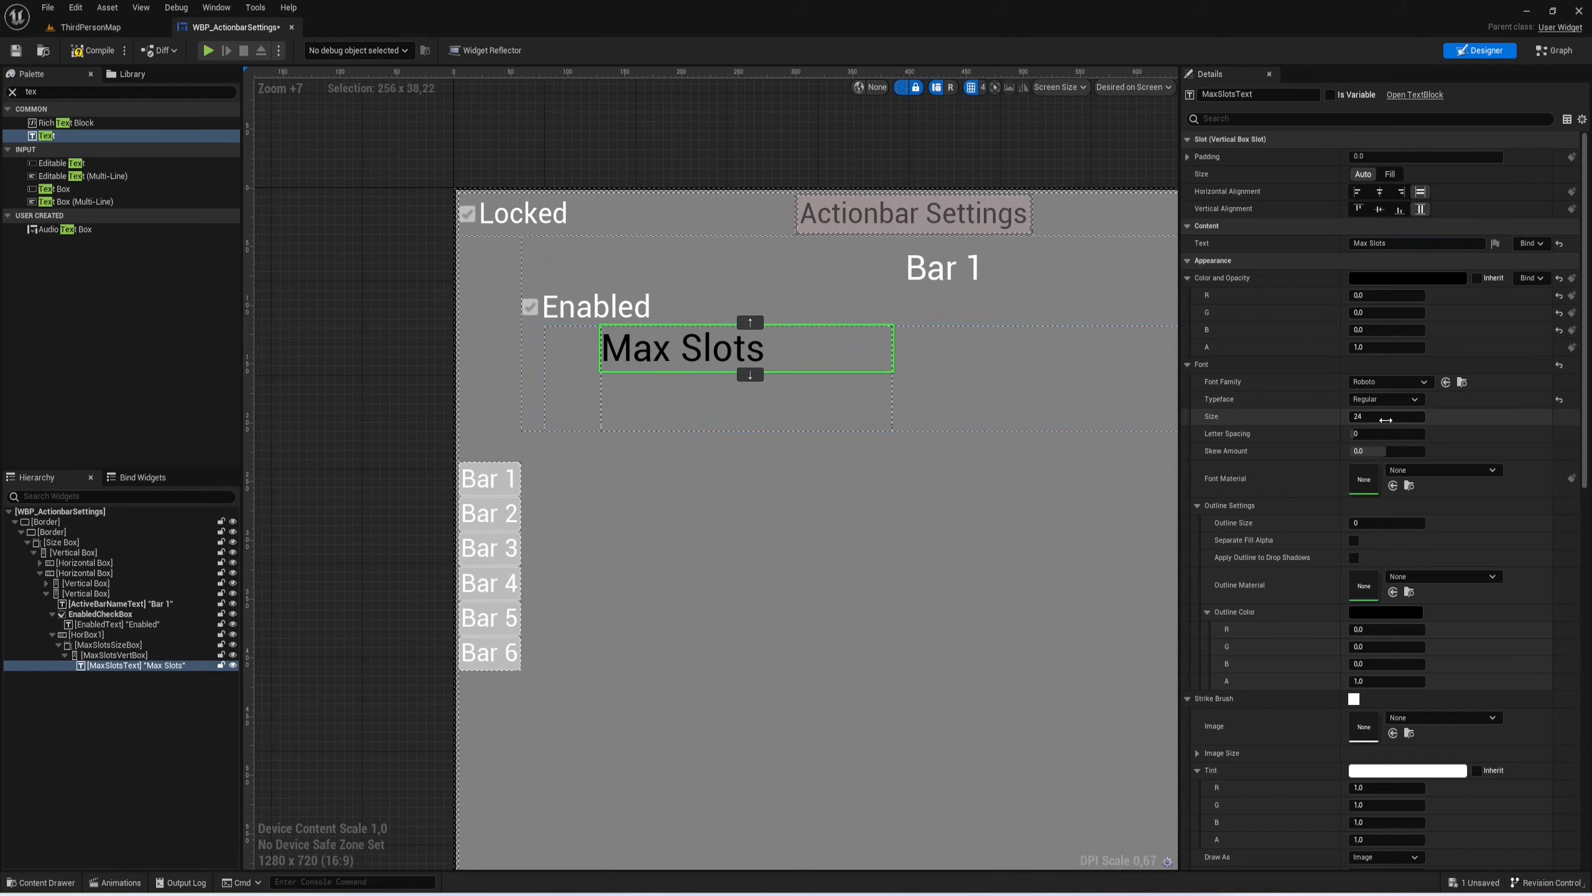
key("Return")
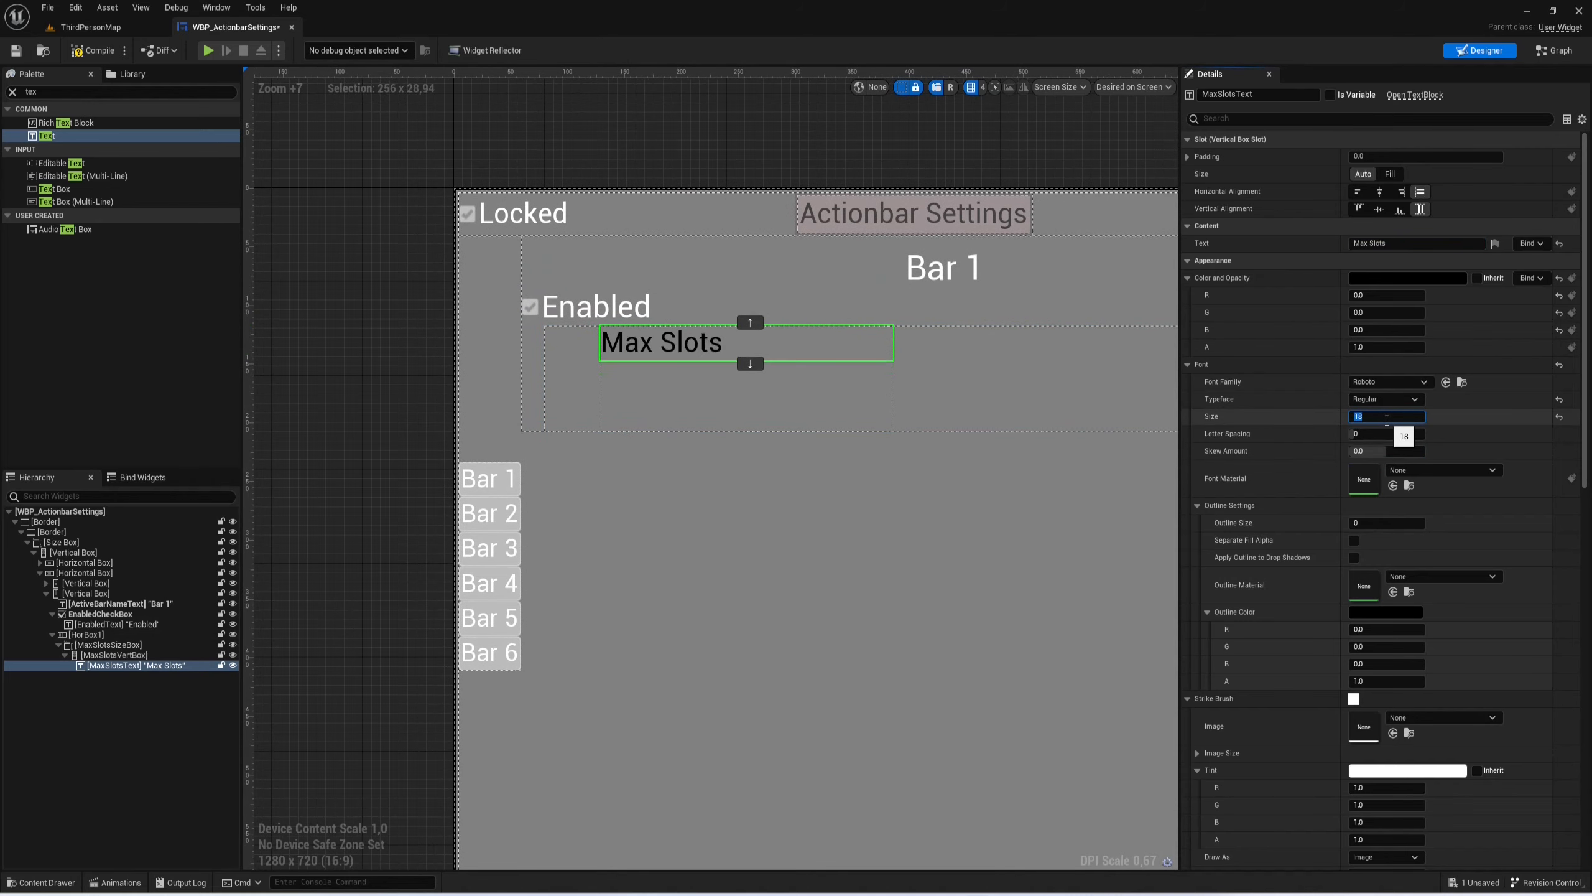
scroll(691, 260, "down", 3)
scroll(691, 259, "up", 1)
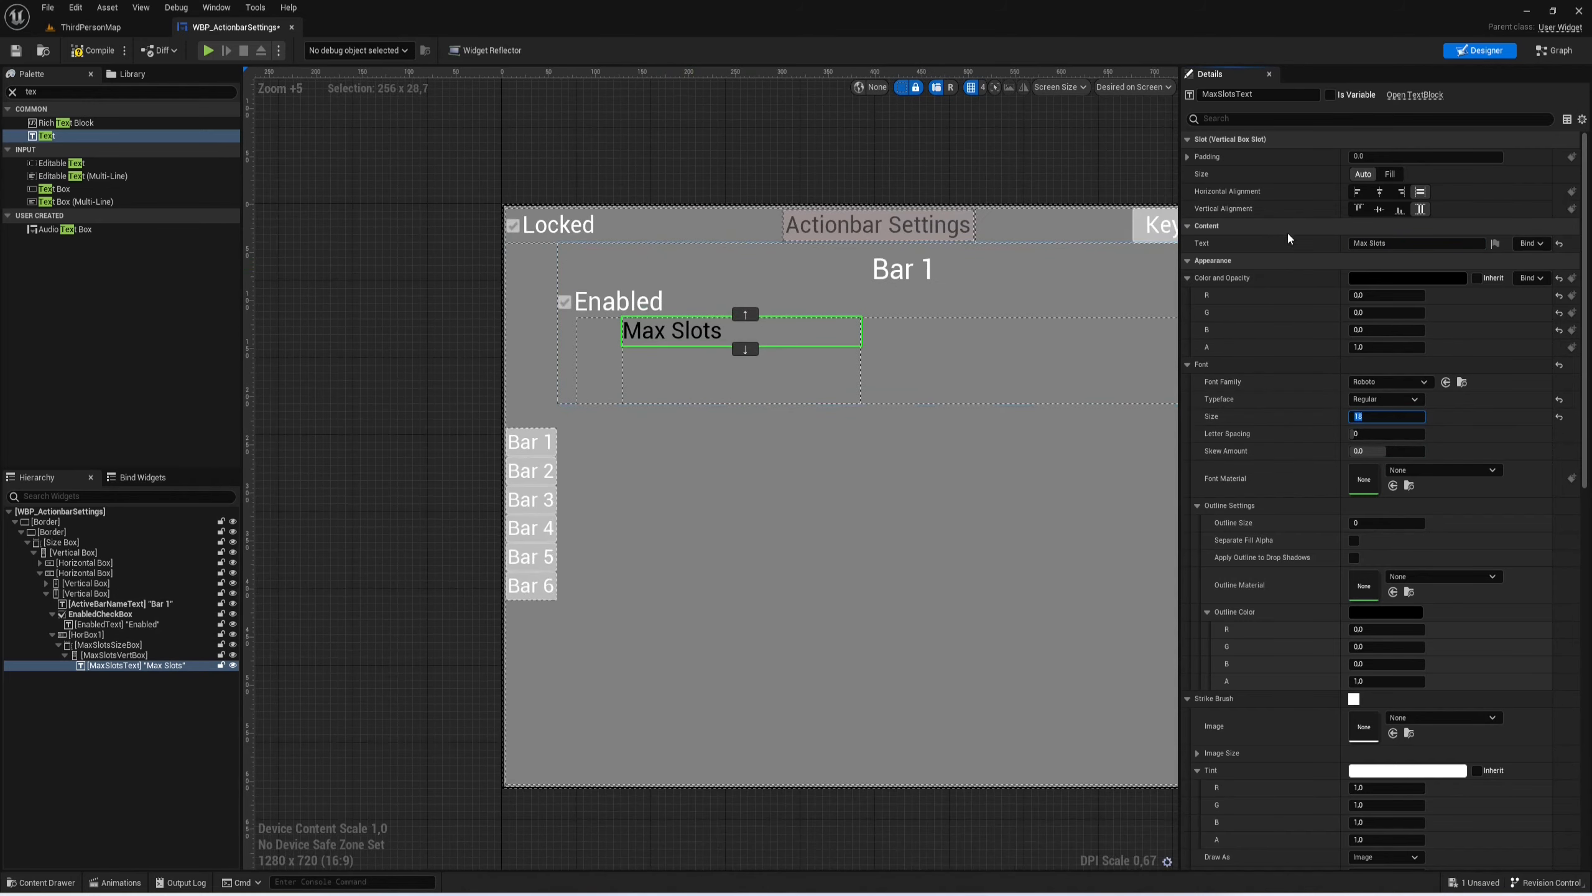
Step: Centre MaxSlotsText horizontally within its vertical box
left_click(1380, 191)
scroll(974, 236, "down", 3)
scroll(997, 257, "up", 1)
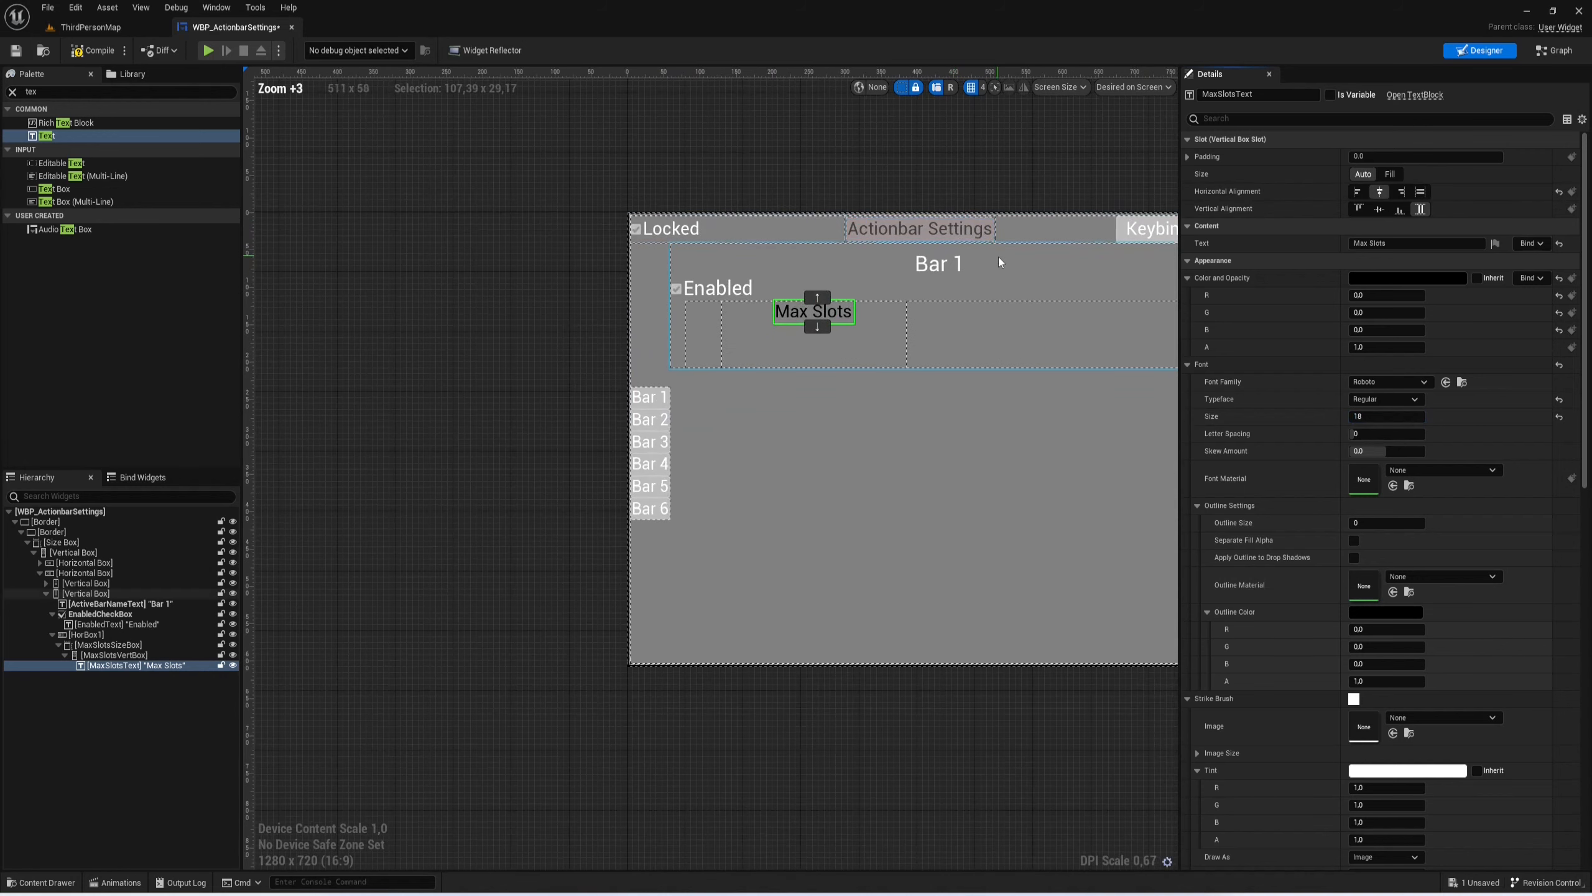
Step: Add a slider below MaxSlotsText in the same vertical box and name it MaxSlotsSlider
right_click_drag(999, 262, 983, 274)
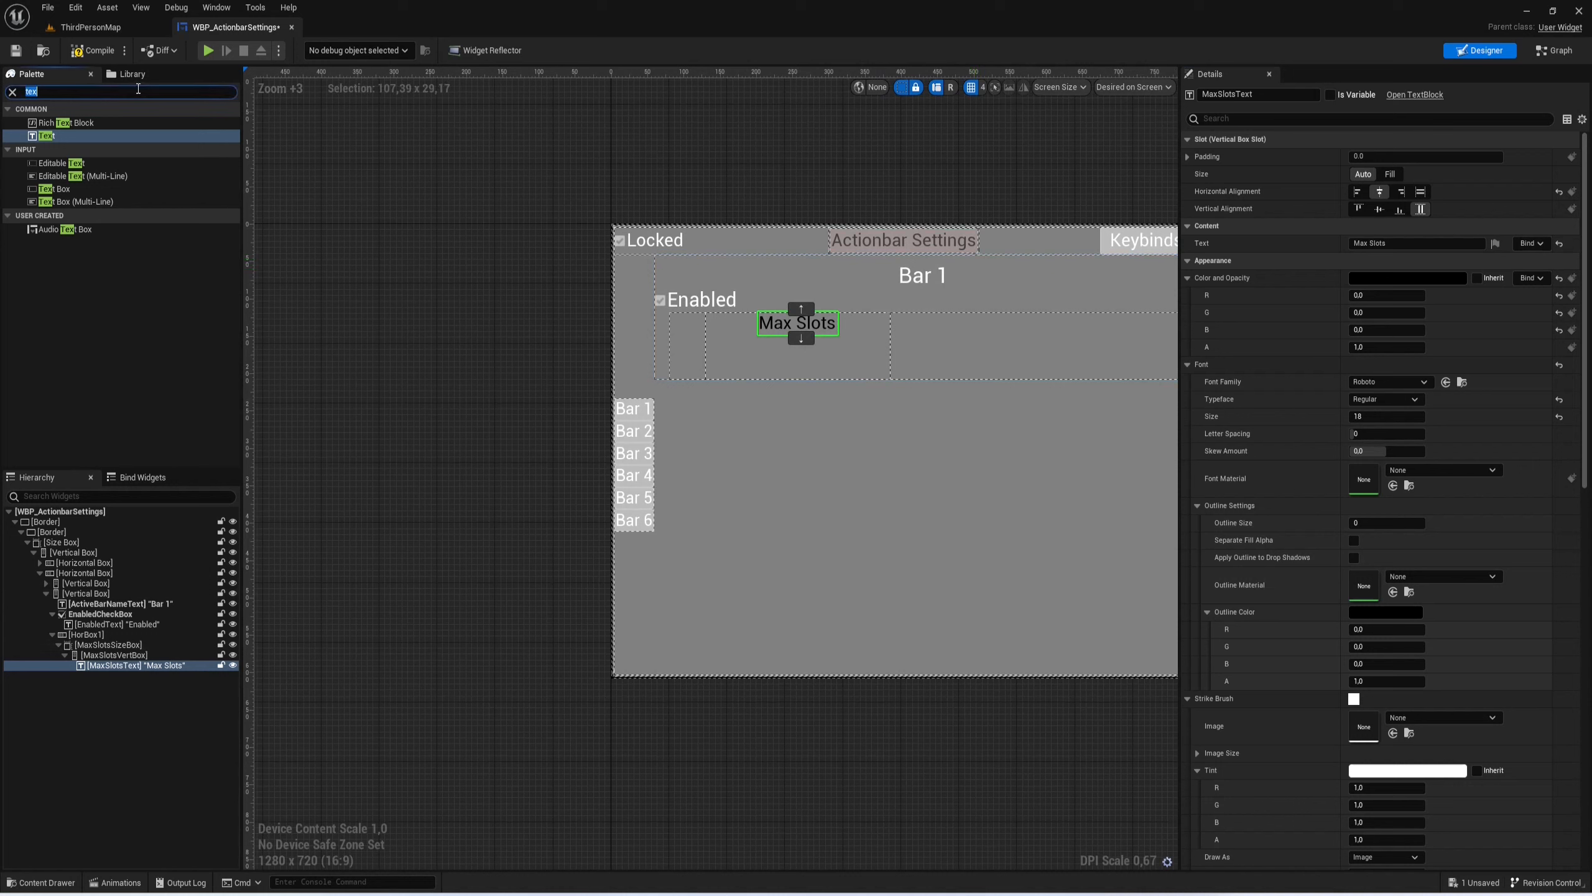
left_click_drag(56, 229, 129, 665)
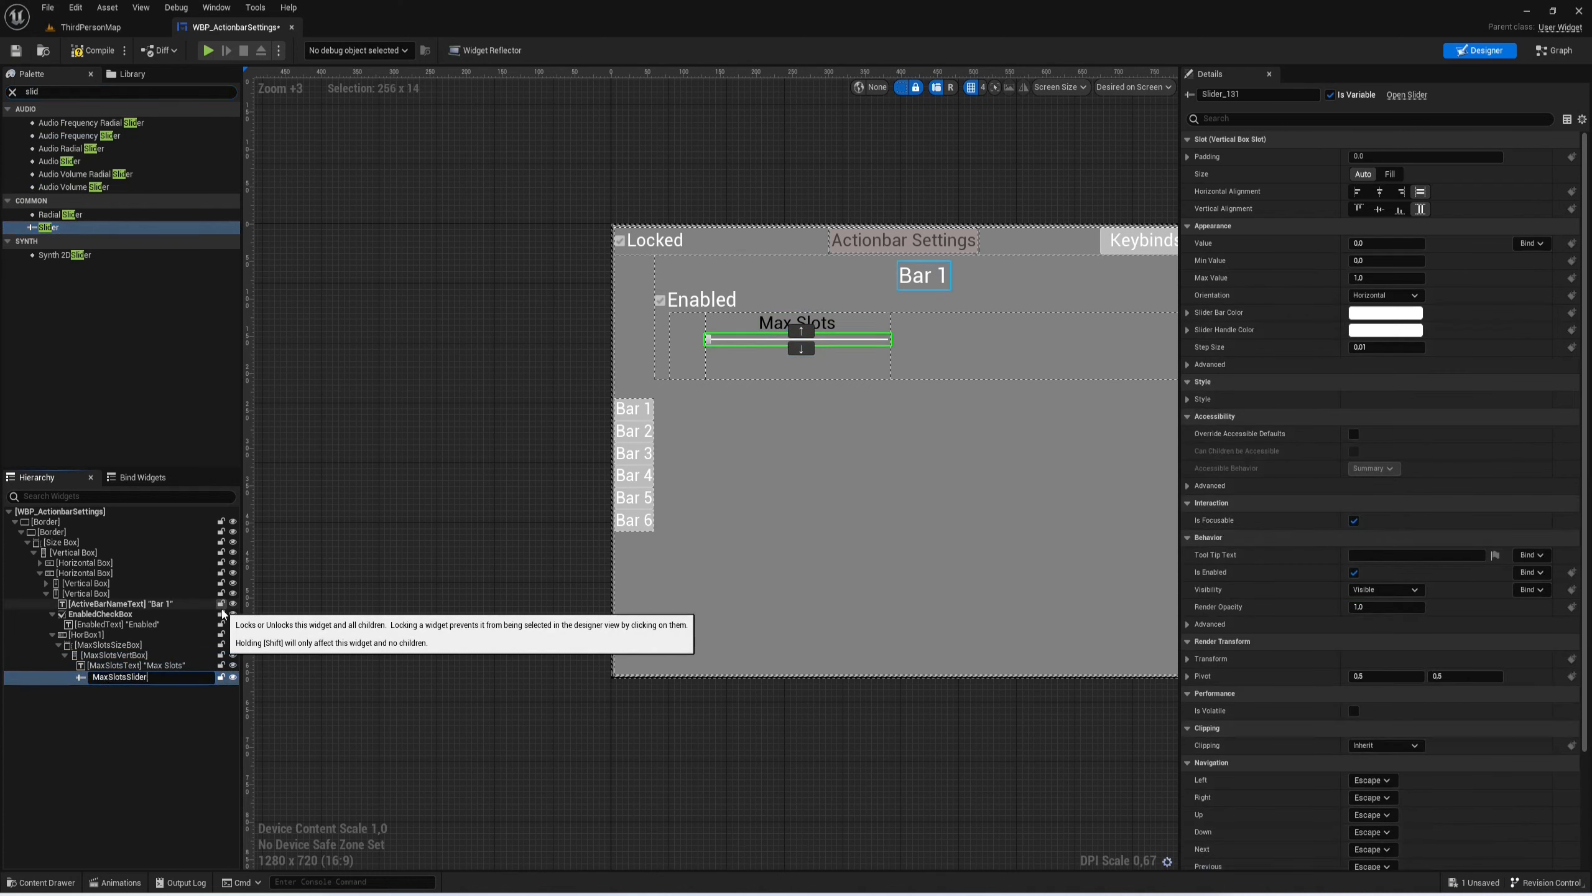
key("Return")
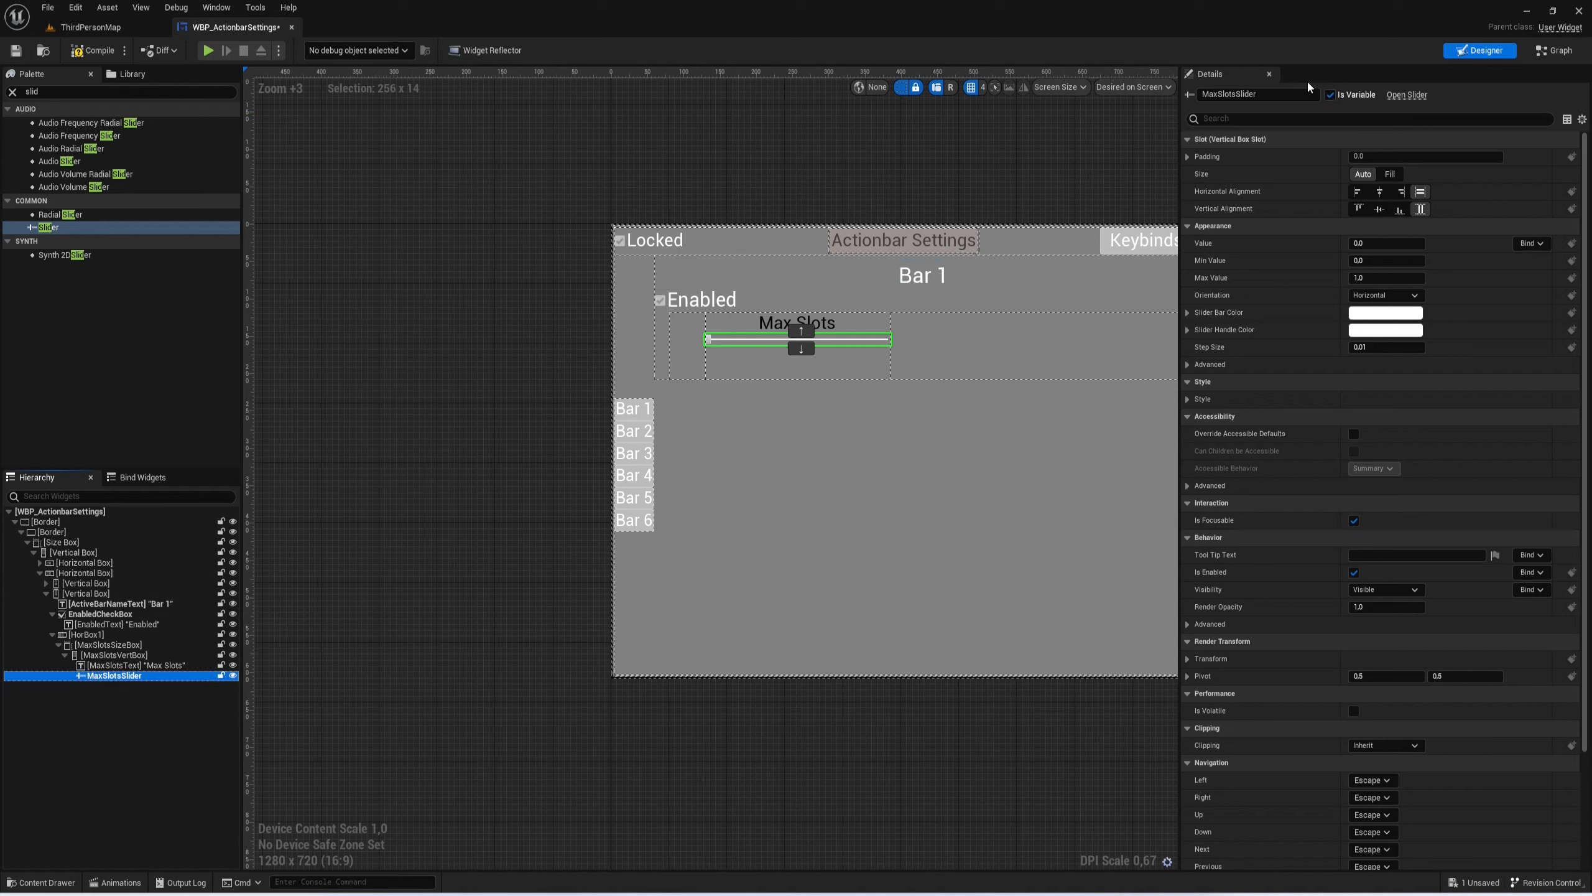
Step: Set MaxSlotsSlider to a value of 6, a minimum of 1 and a maximum of 12
left_click(1363, 245)
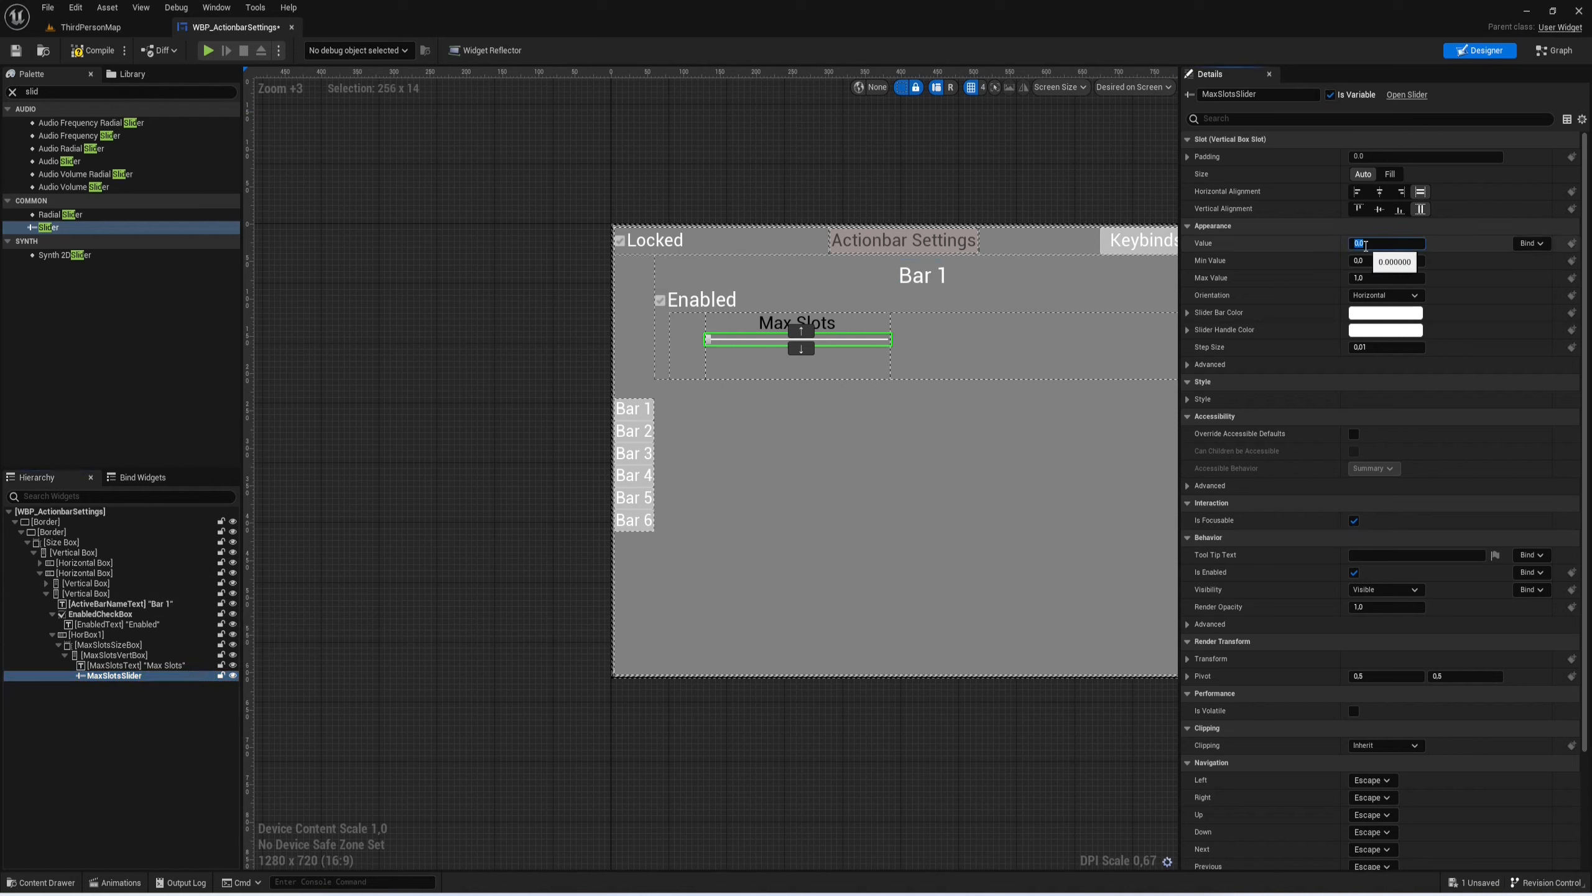
left_click(1374, 260)
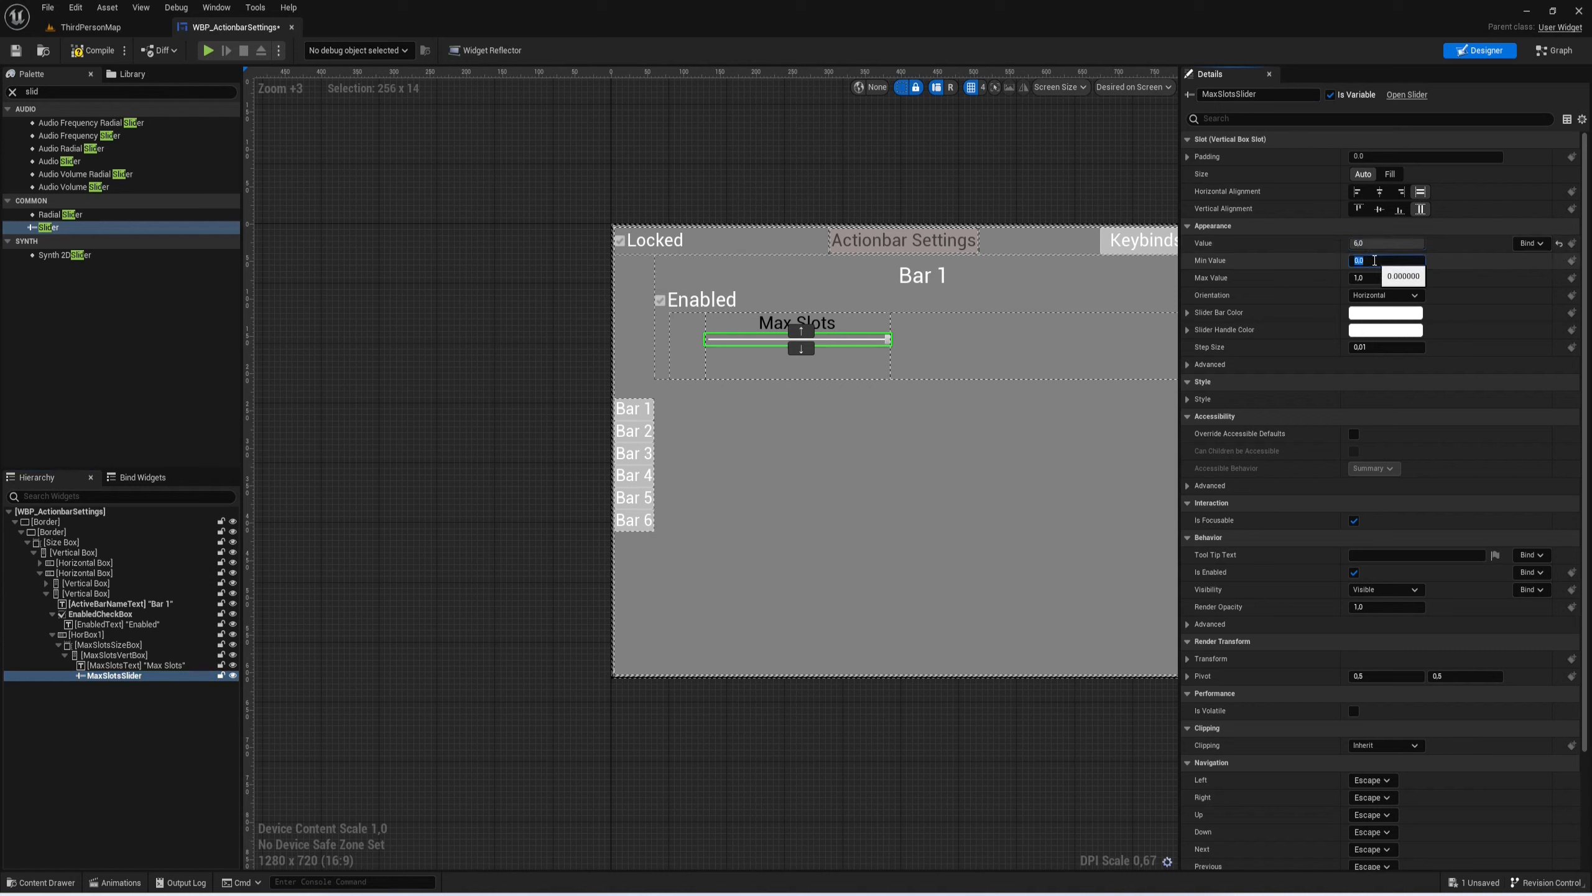
left_click(1373, 278)
type("12")
key("Return")
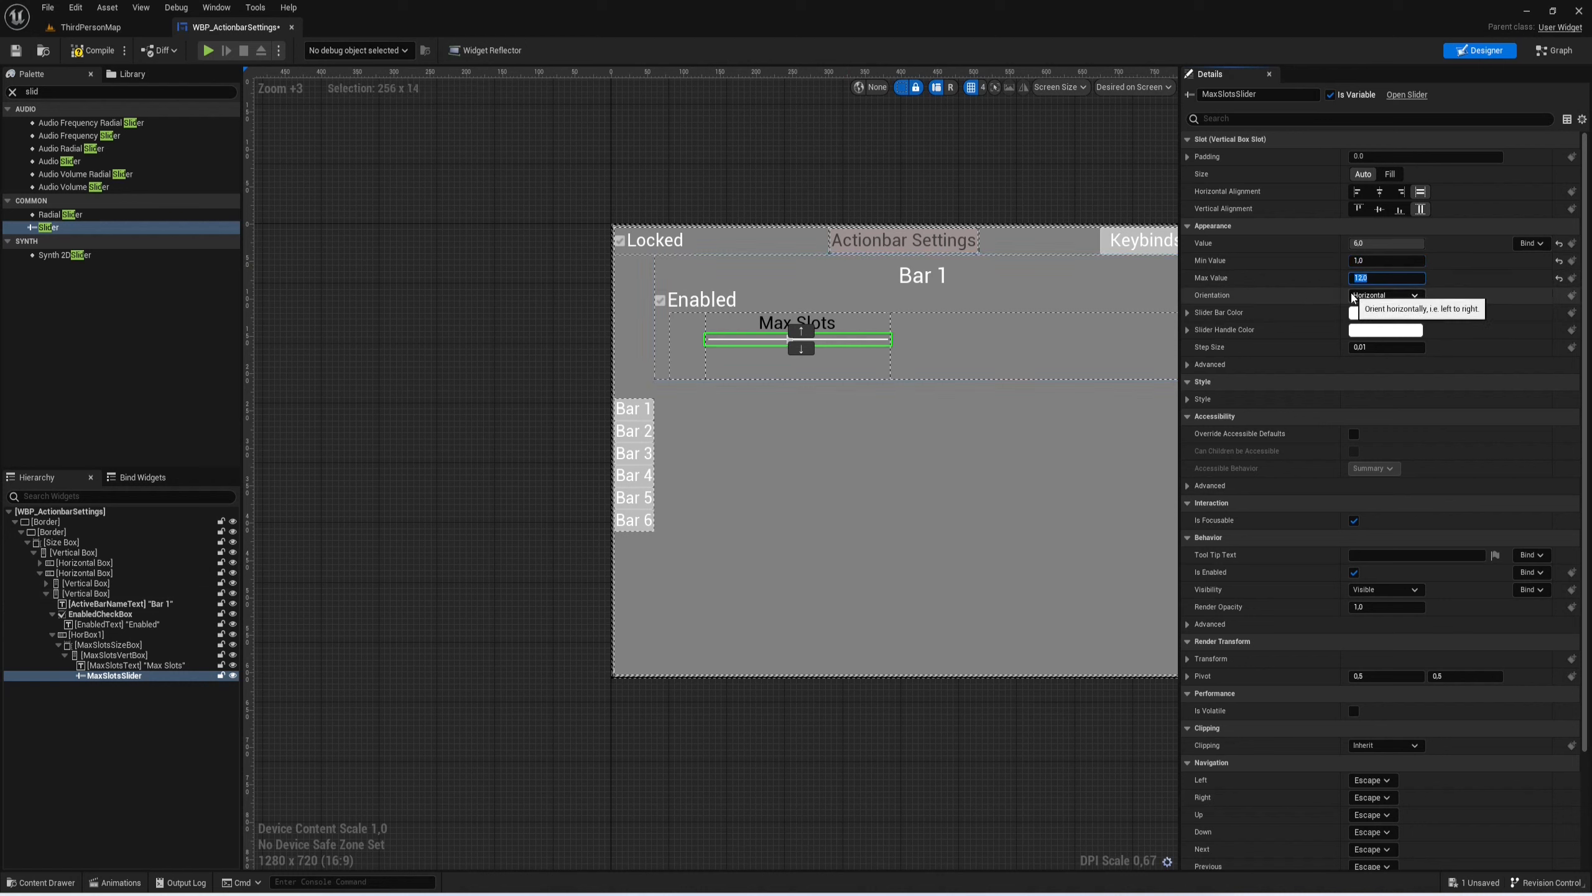
Step: Set the MaxSlotsSlider step size to 1 and enable Mouse Uses Step
left_click(1385, 347)
type("1")
key("Return")
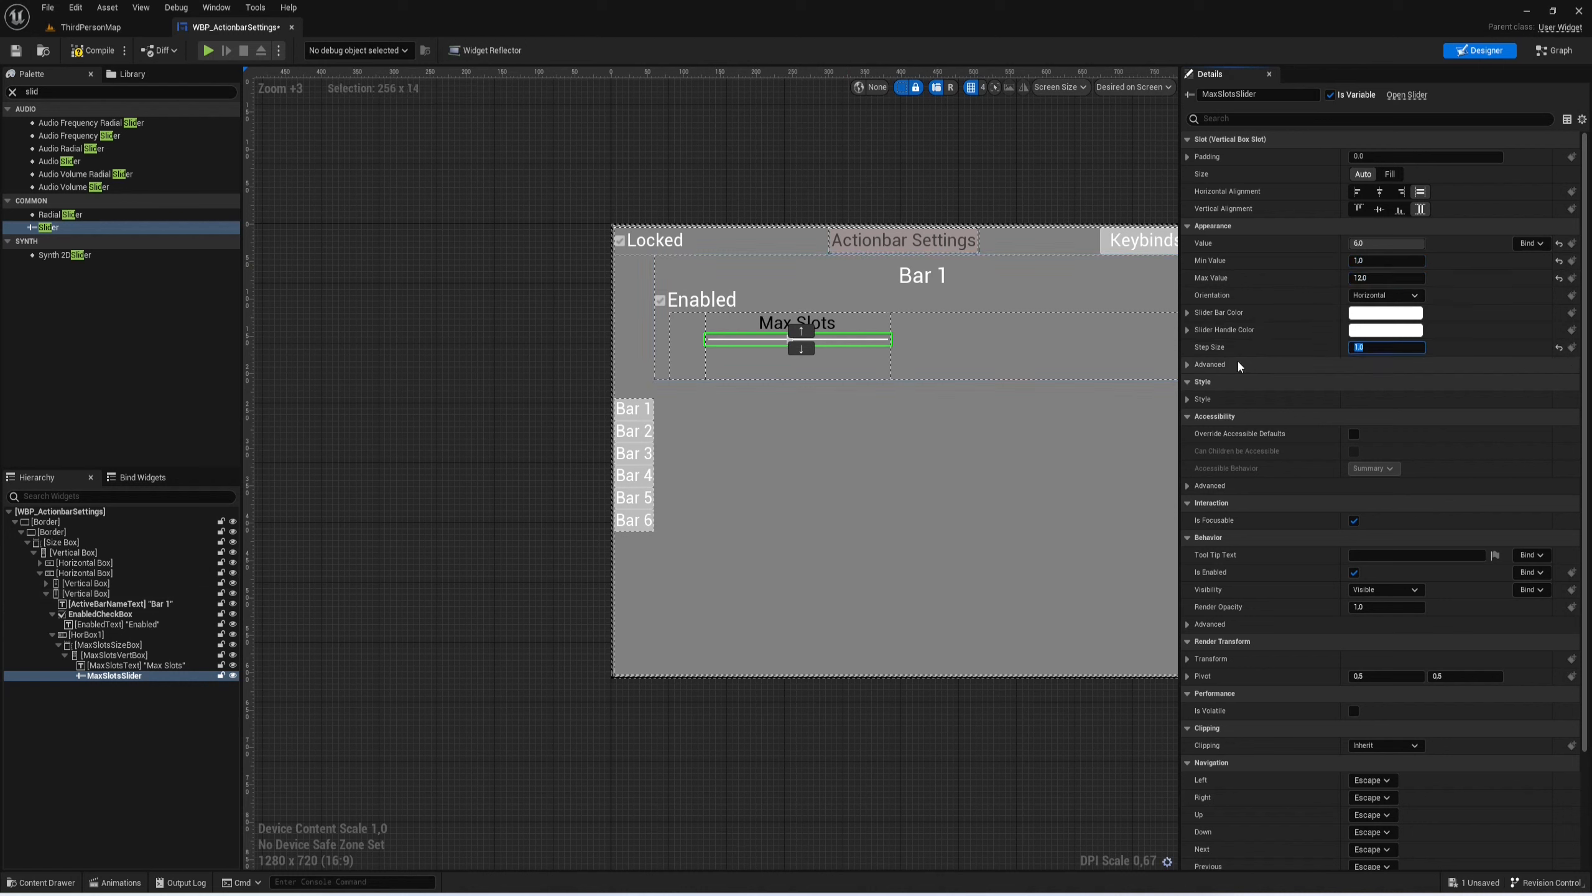
left_click(1189, 364)
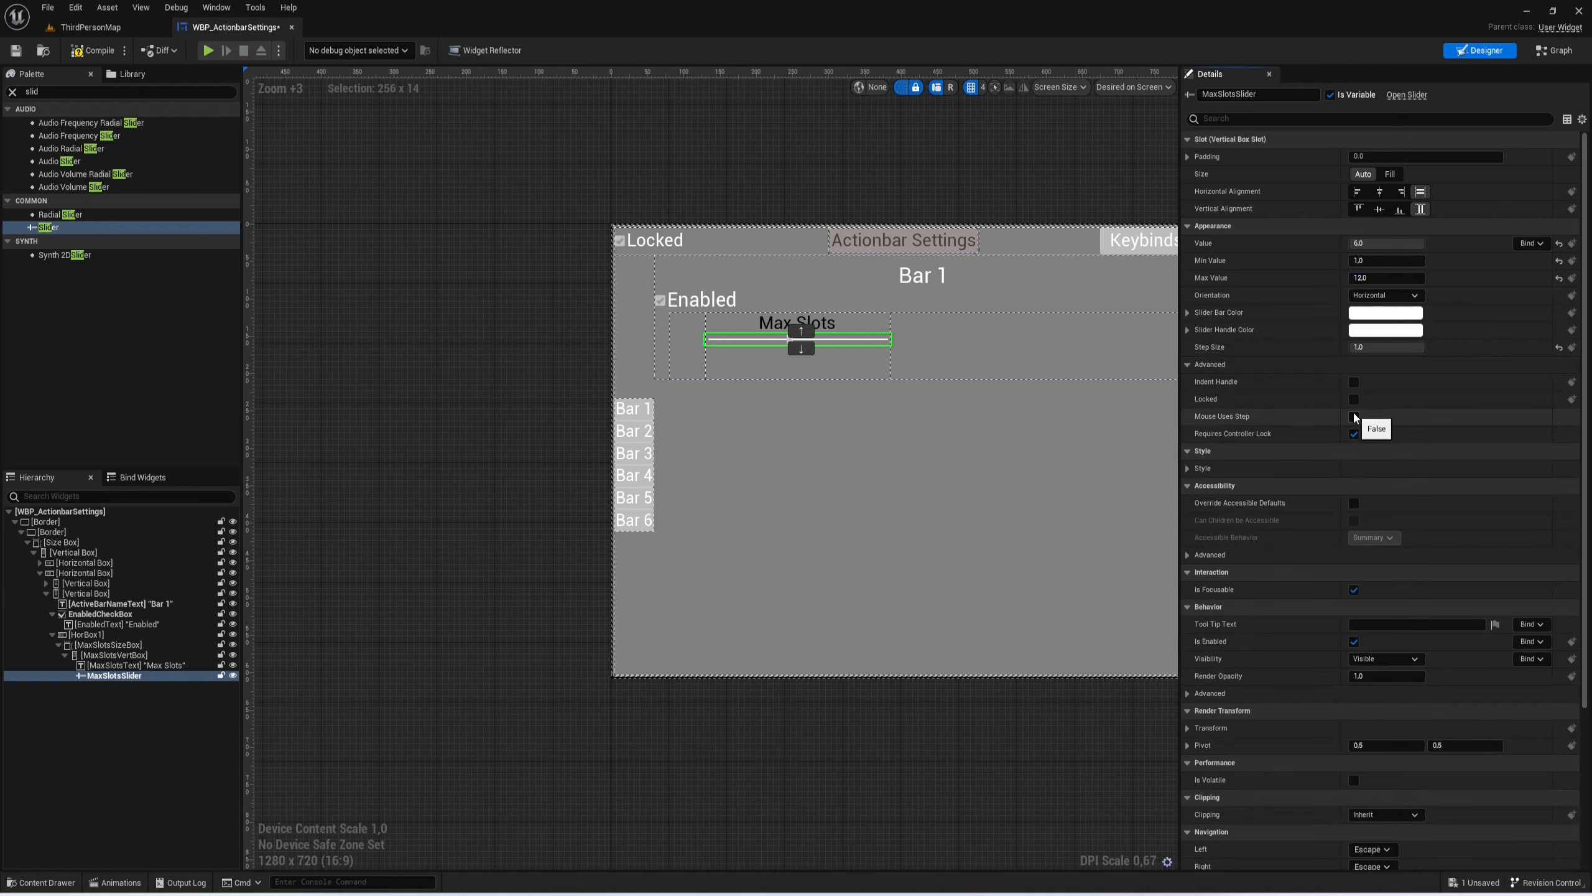
left_click(1355, 414)
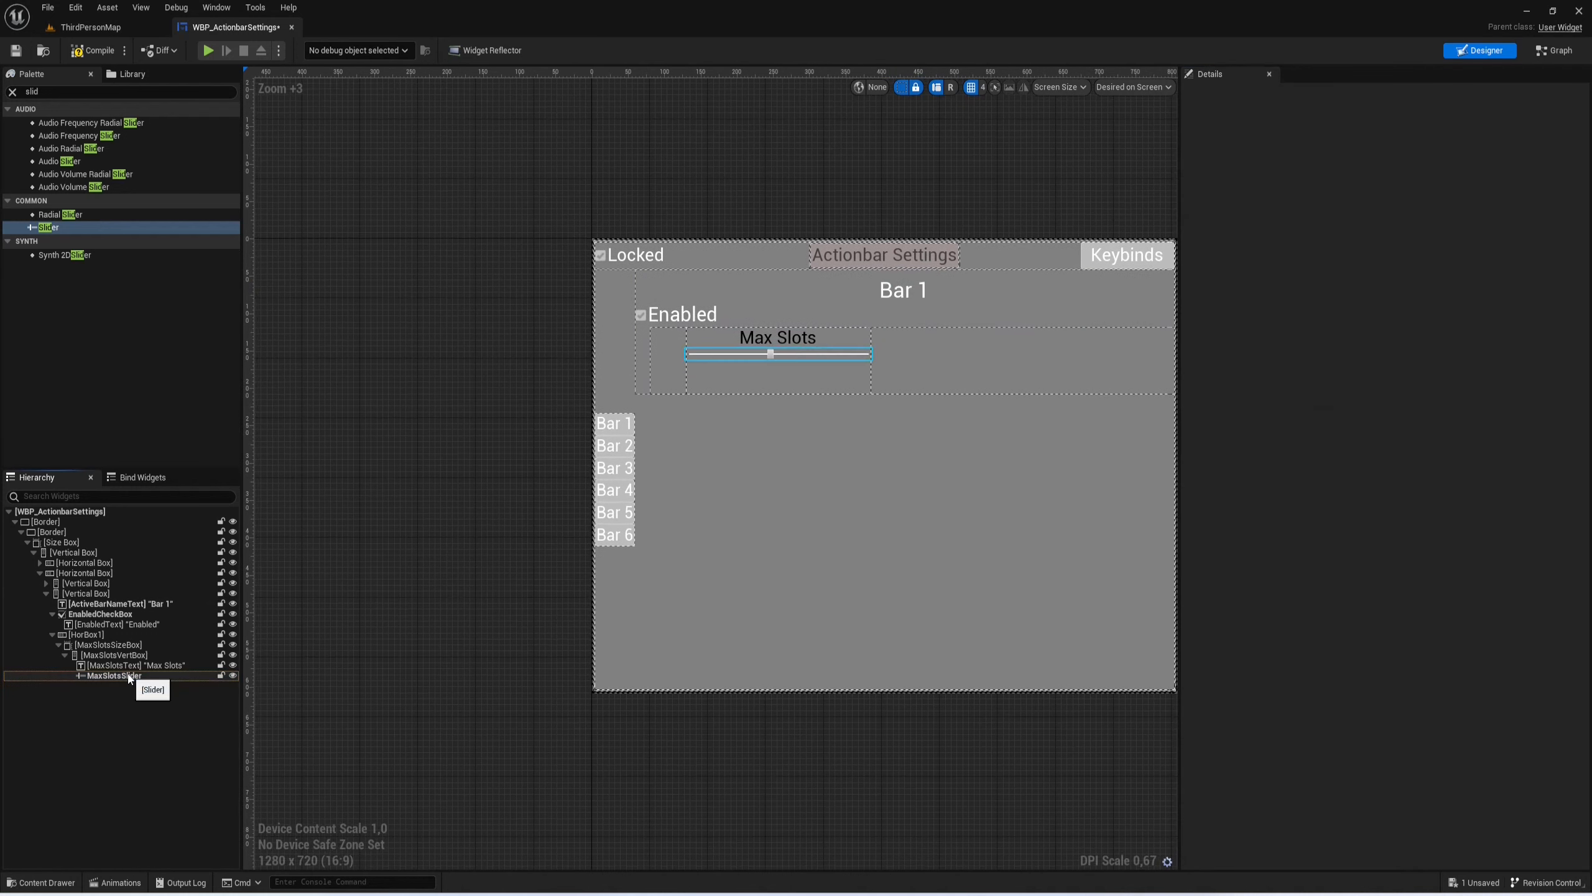
Step: Add a Horizontal Box beneath MaxSlotsSlider in MaxSlotsVertBox, with its size set to Fill and vertical alignment to top
left_click(51, 95)
type("hor")
left_click_drag(66, 121, 113, 655)
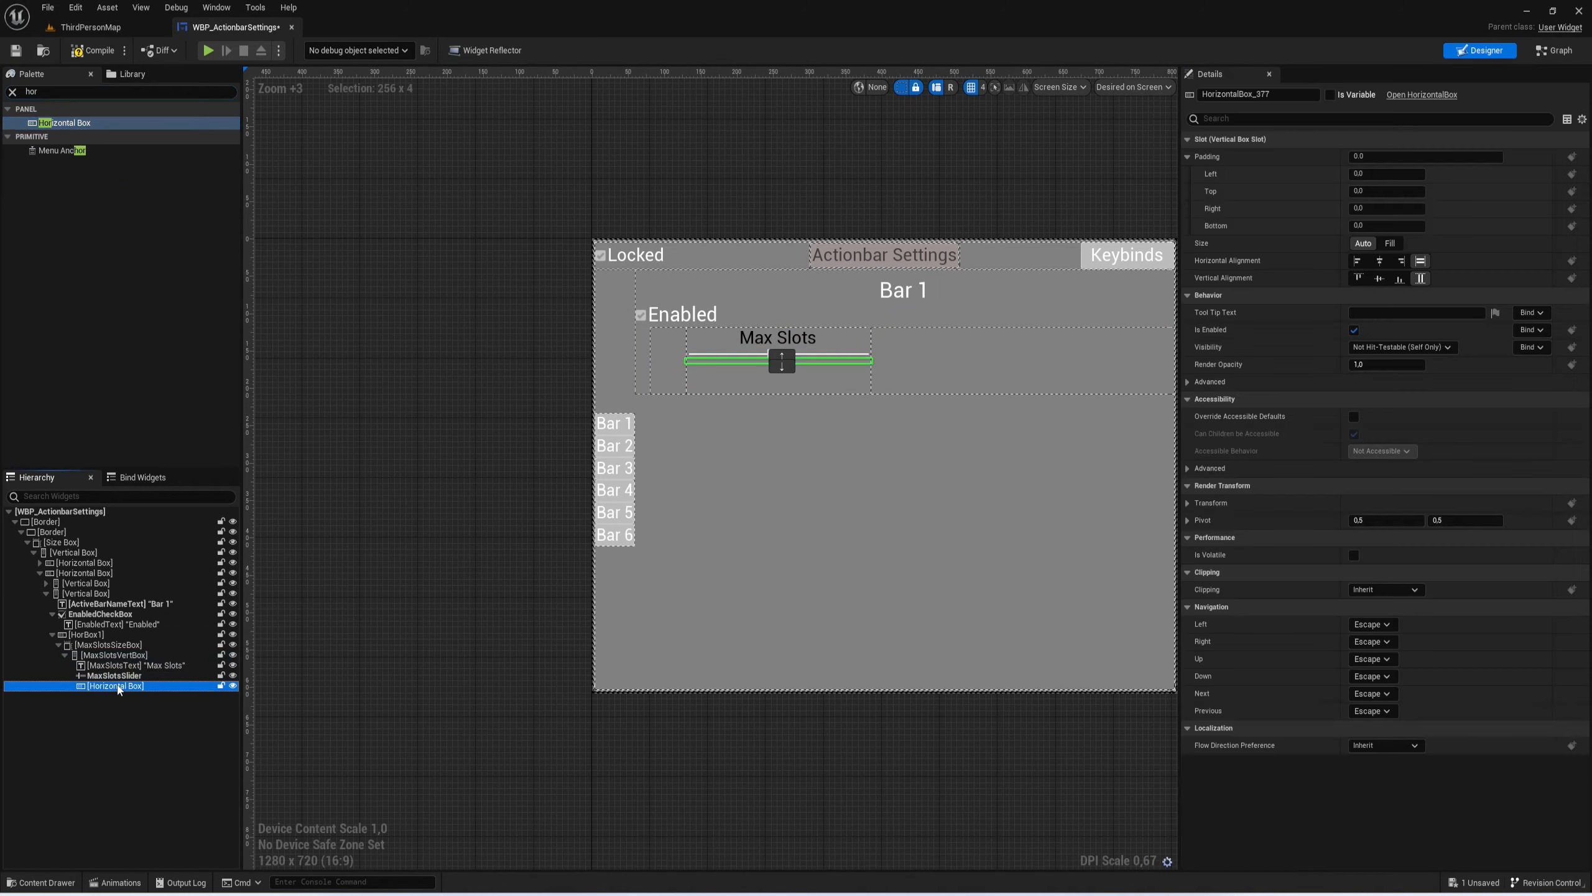
left_click(1388, 244)
left_click(1358, 279)
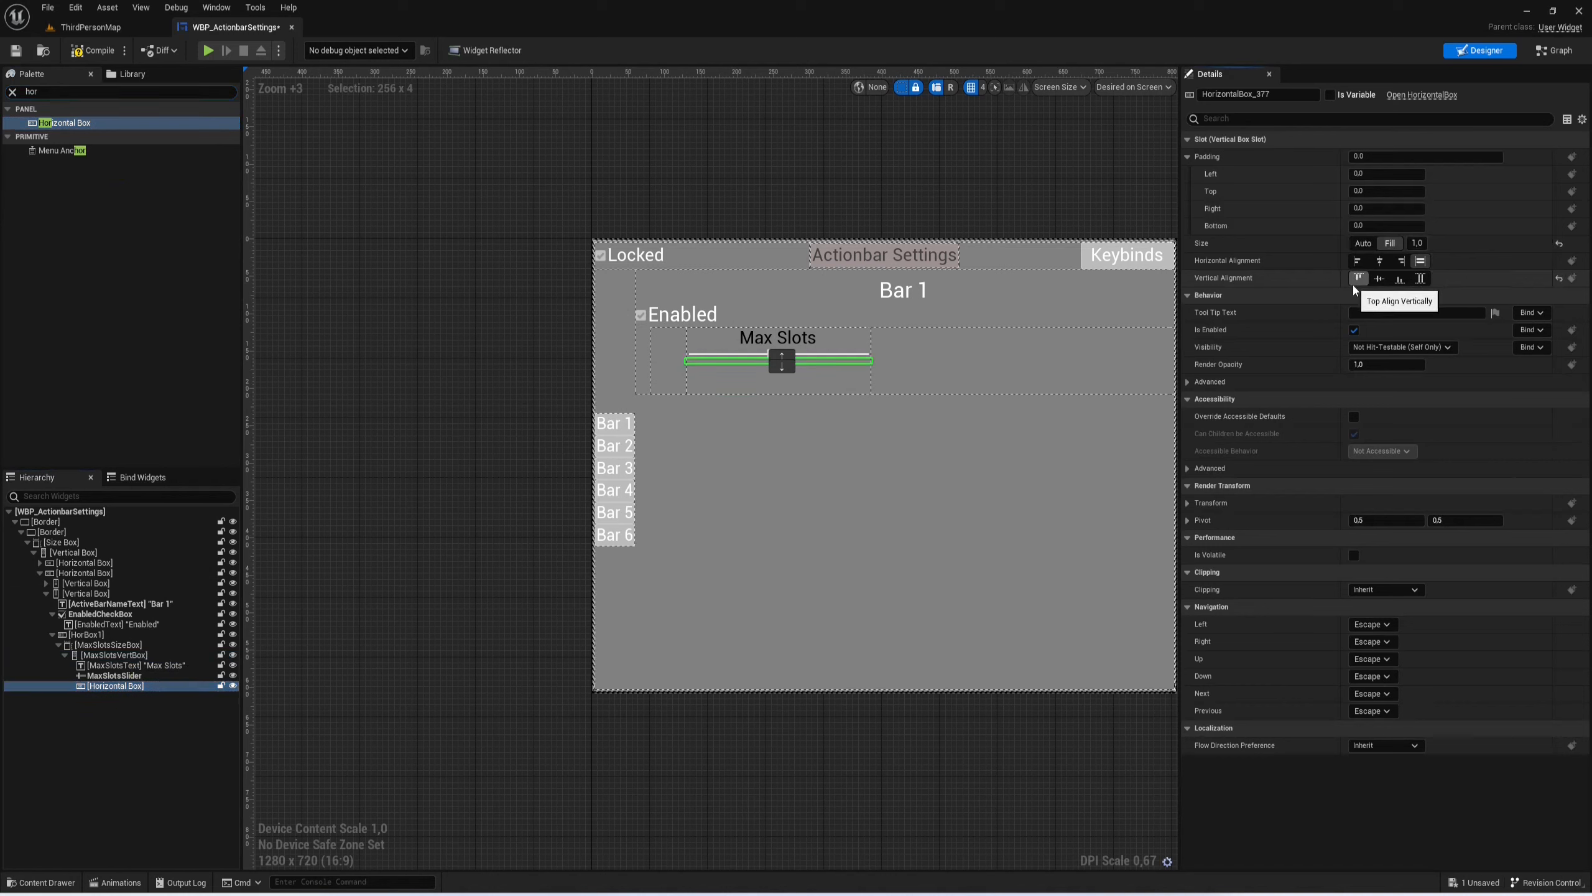
Step: Copy the Max Slots text widget into the new Horizontal Box below the slider
left_click(134, 97)
type("tex")
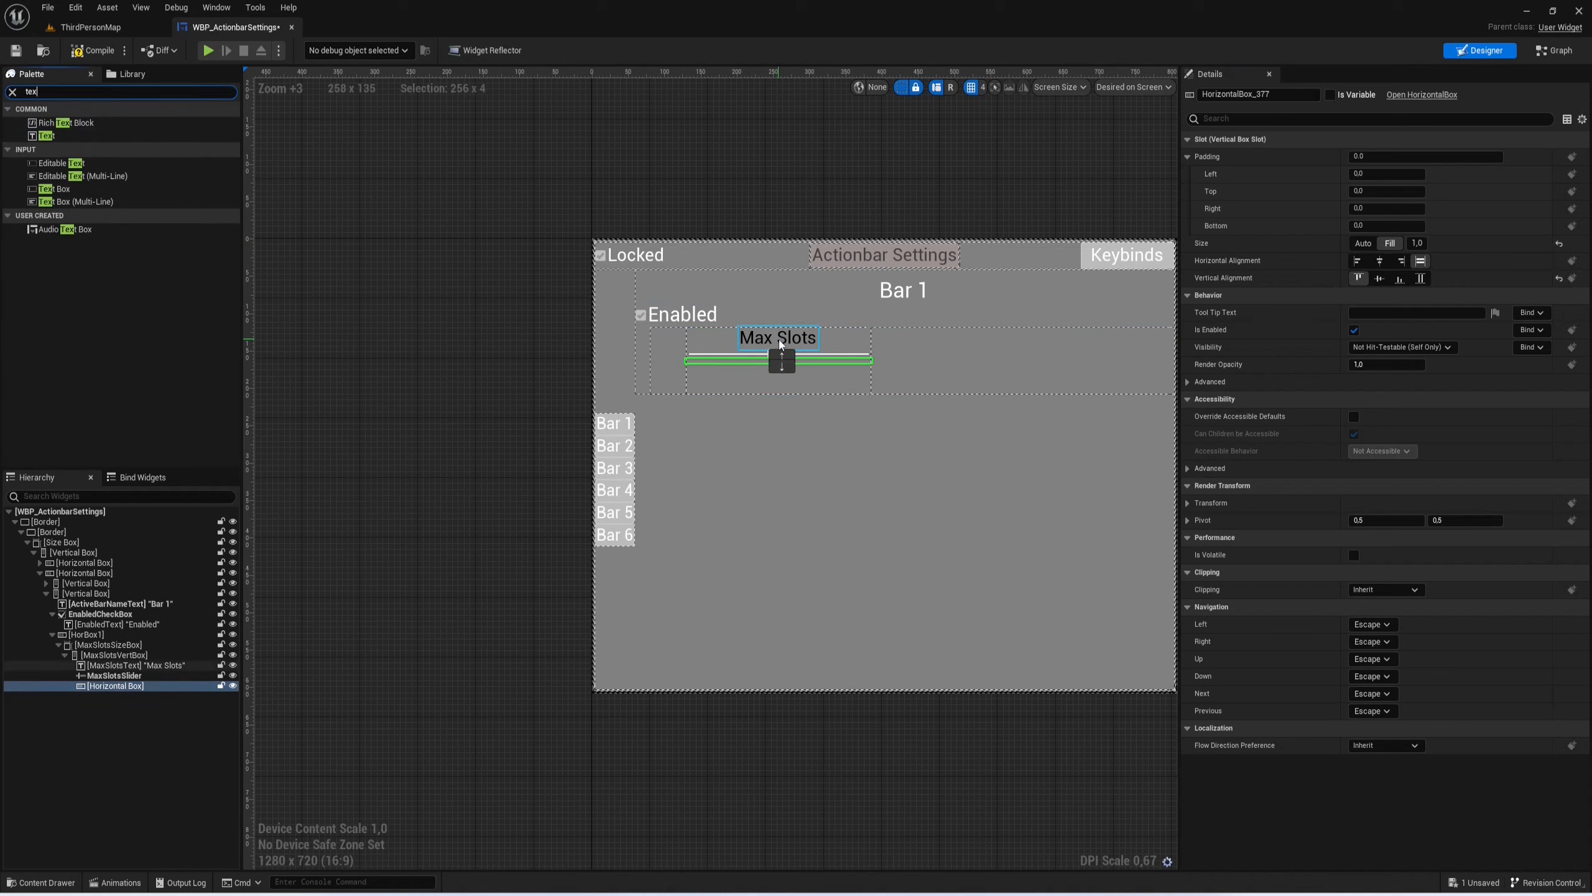
left_click(778, 339)
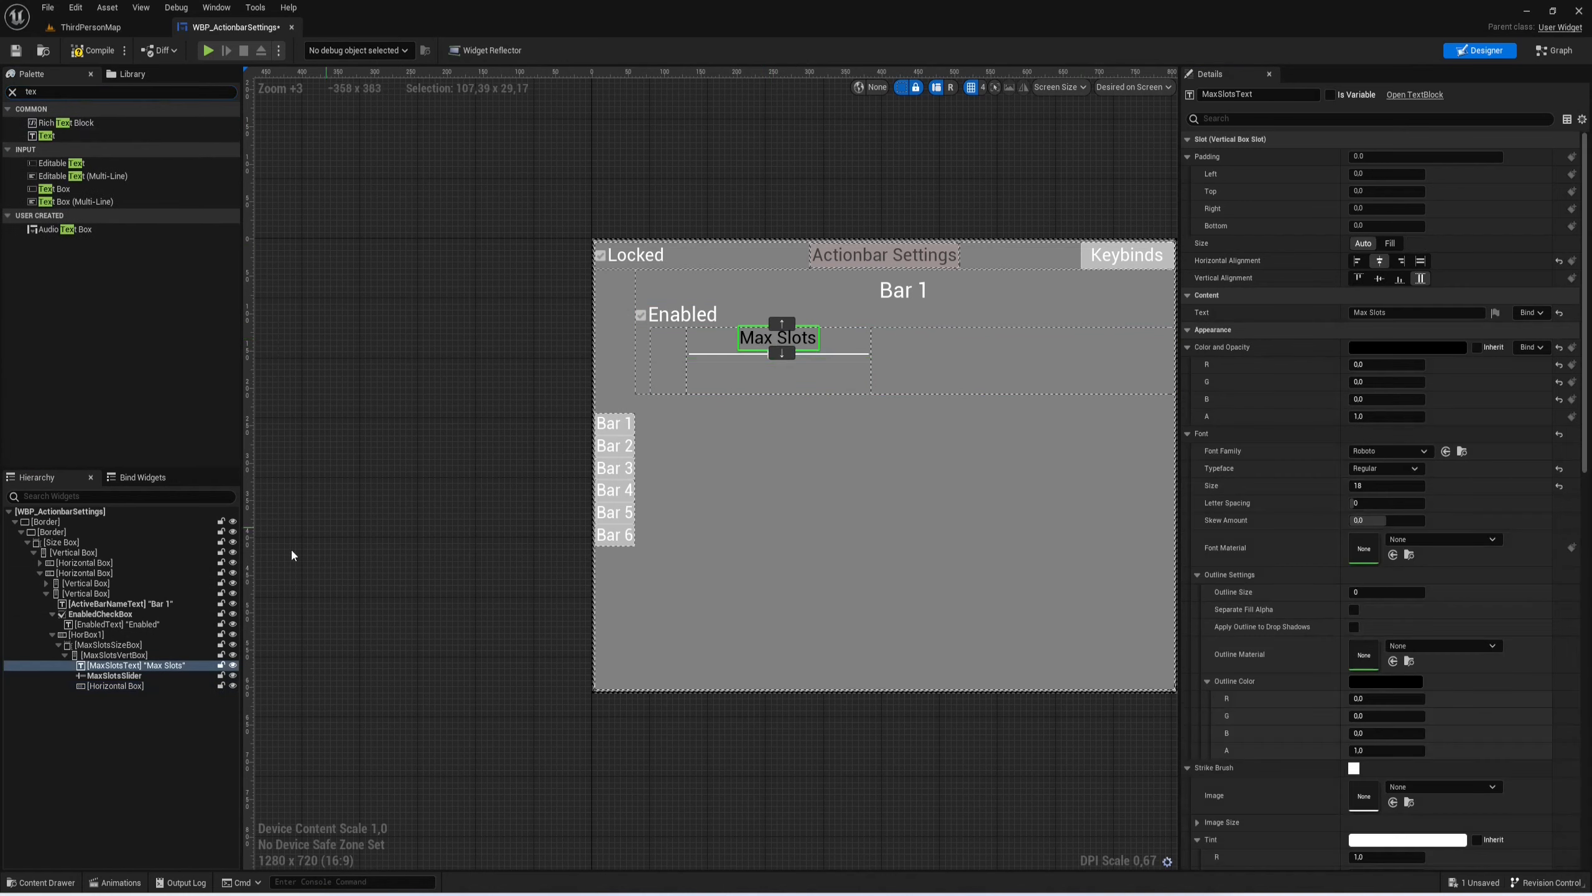
left_click(124, 687)
key("ctrl+v")
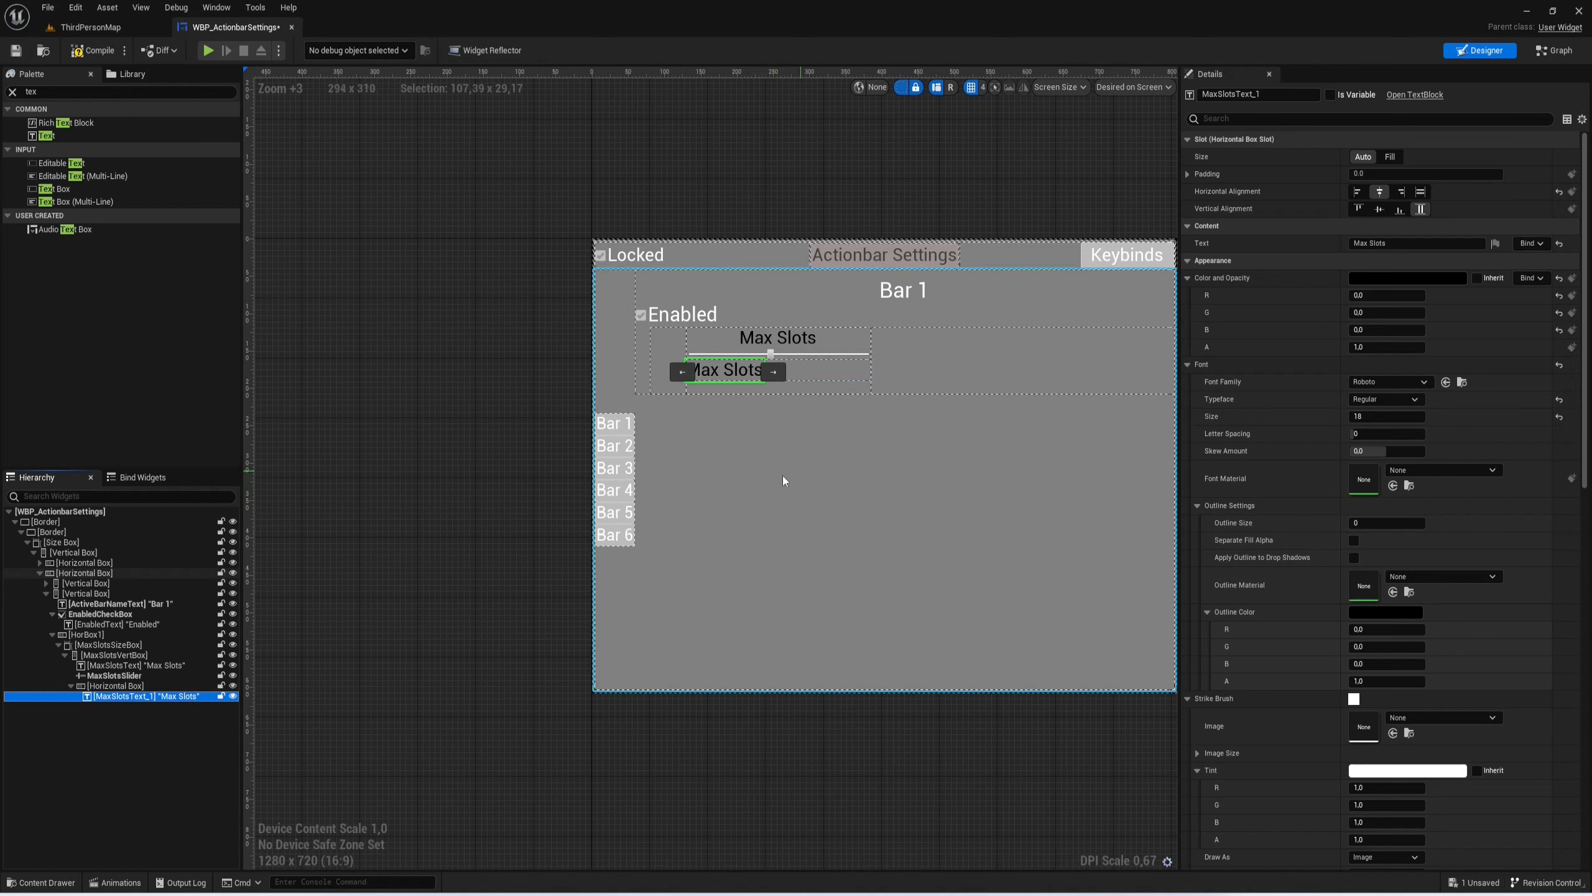
Step: Rename the copied text widget MaxSlotsMinText and set its text to 1
key("F2")
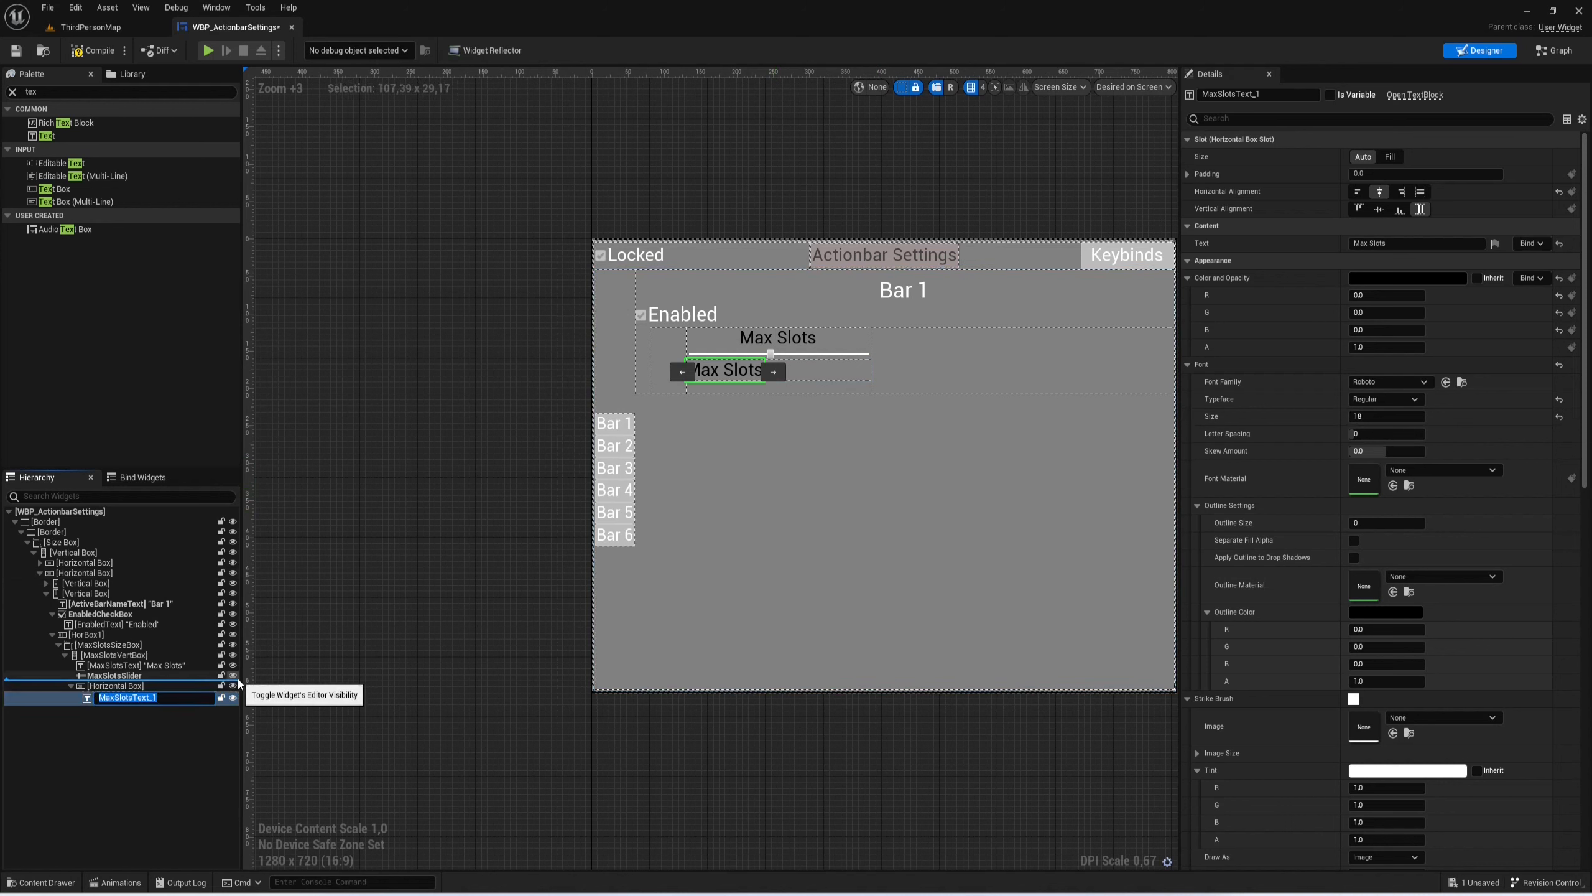
type("MaxSlotsMinText")
key("Return")
left_click(1387, 243)
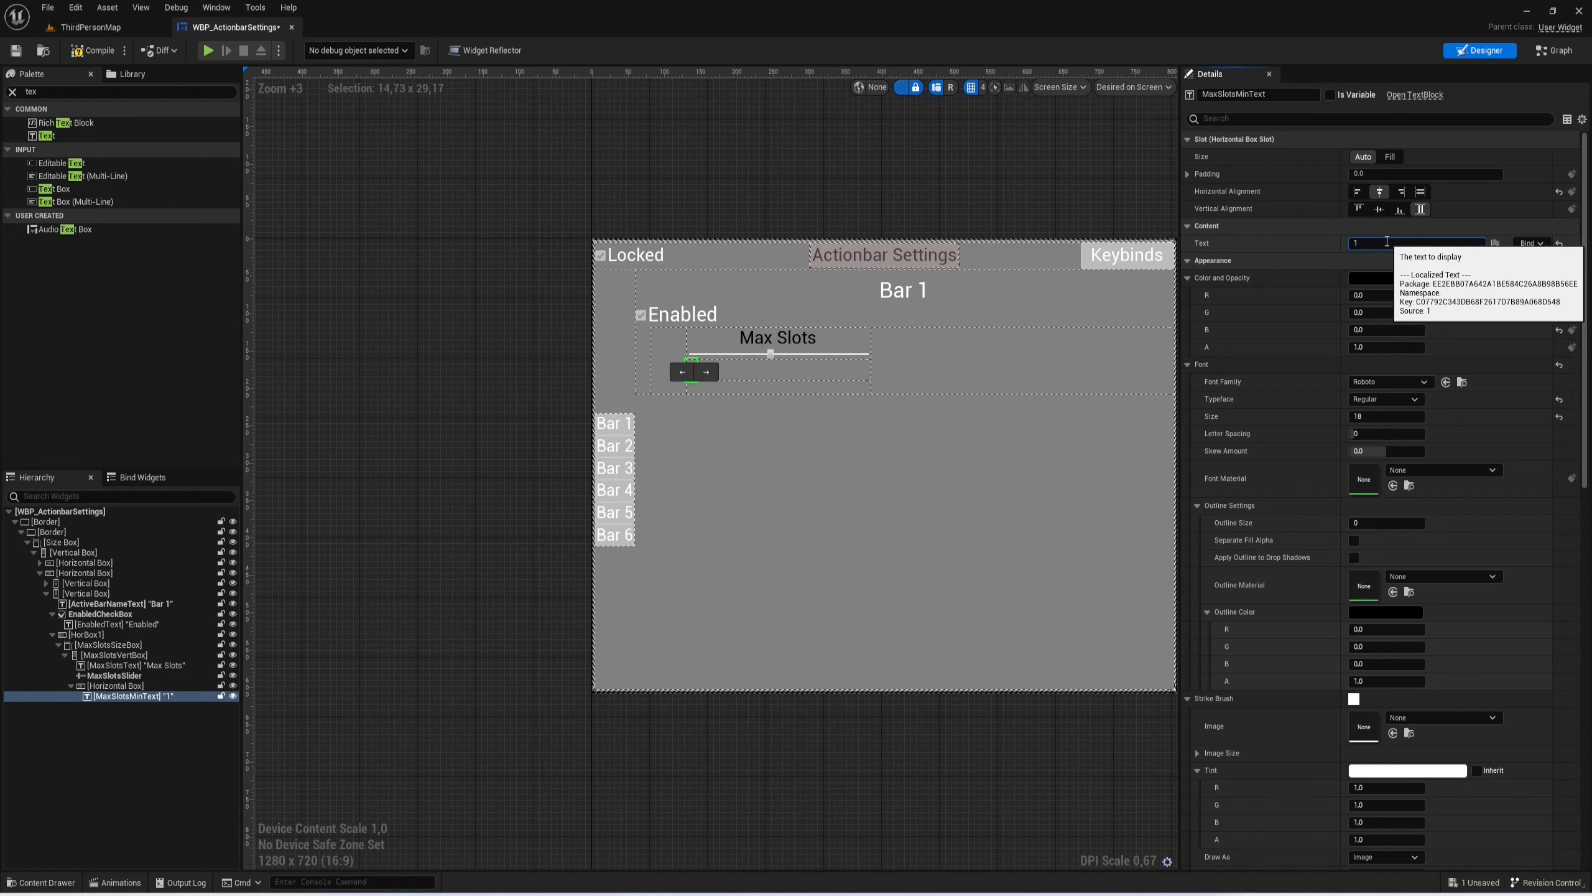
type("1")
scroll(777, 291, "up", 5)
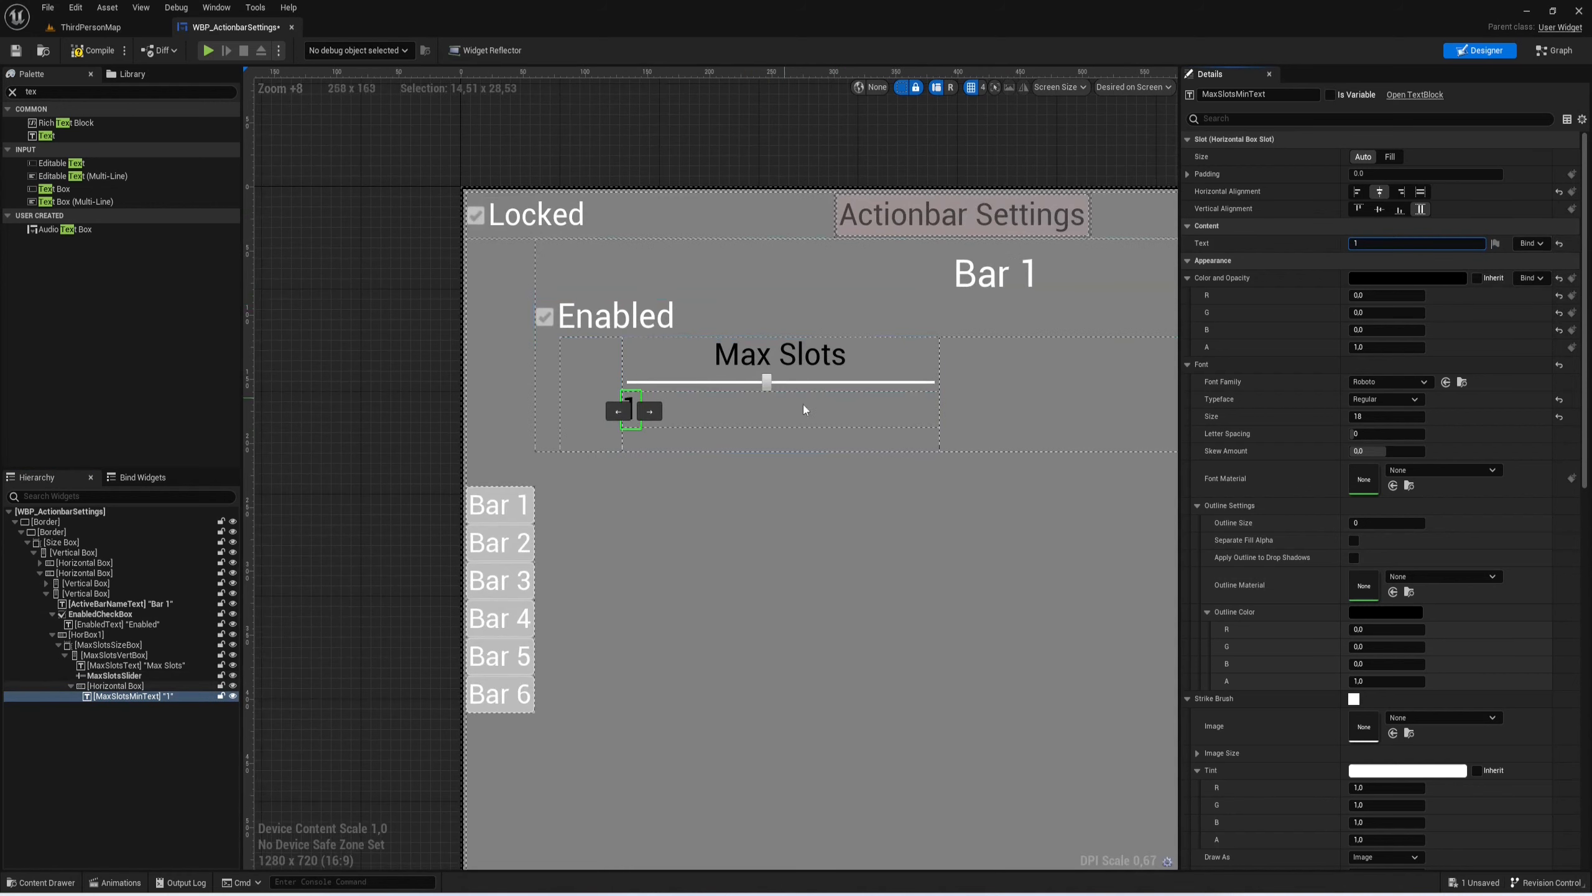
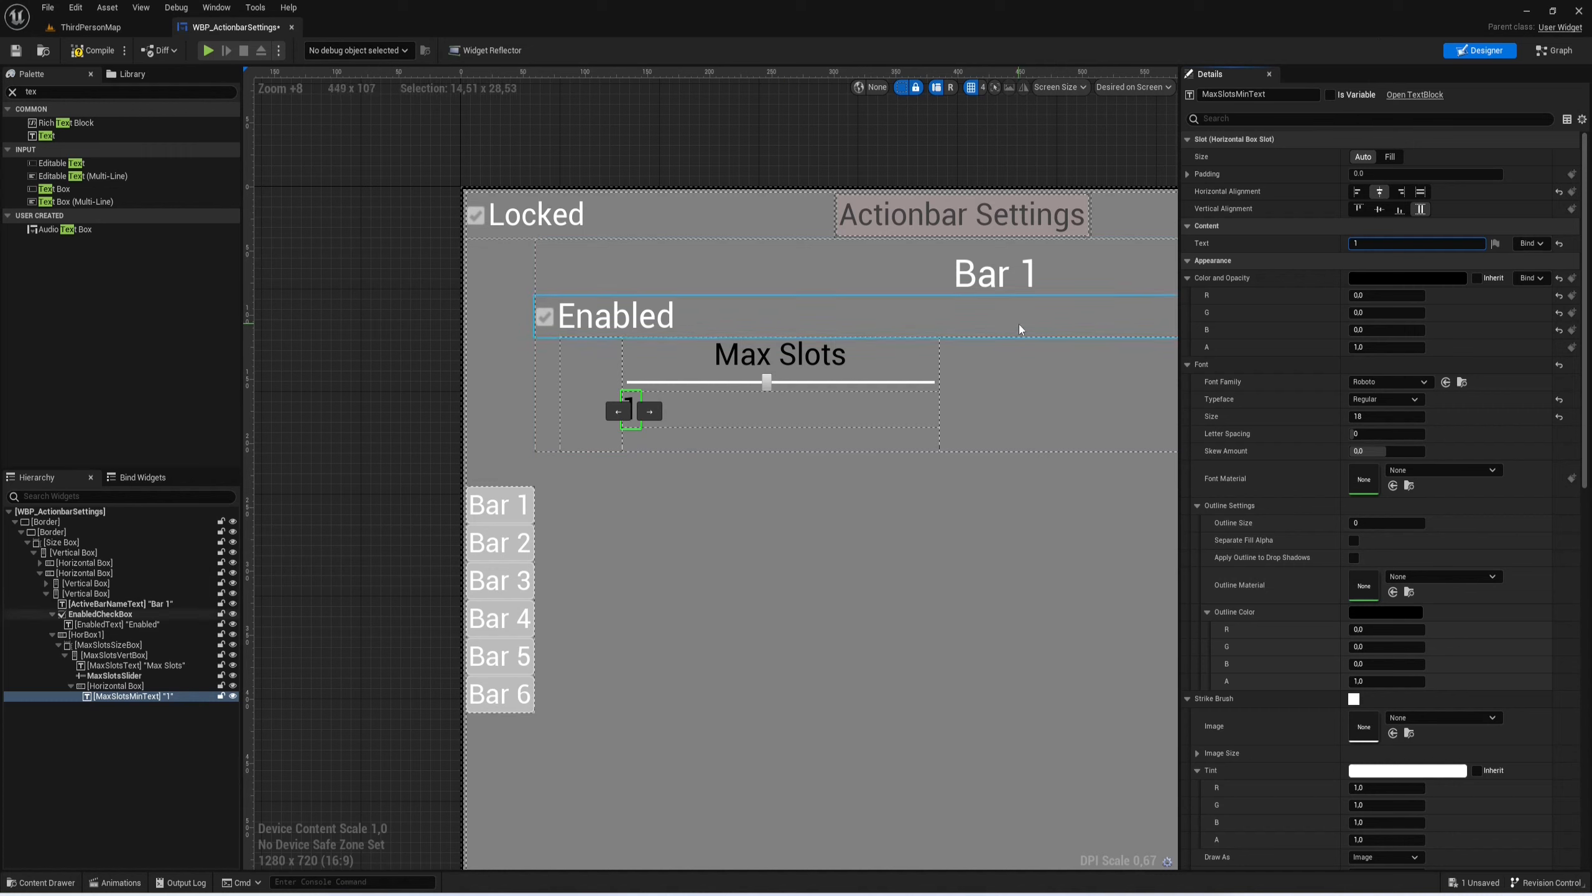
Step: Duplicate MaxSlotsMinText and name the copy MaxSlotsCurrentText
left_click(145, 710)
left_click(146, 696)
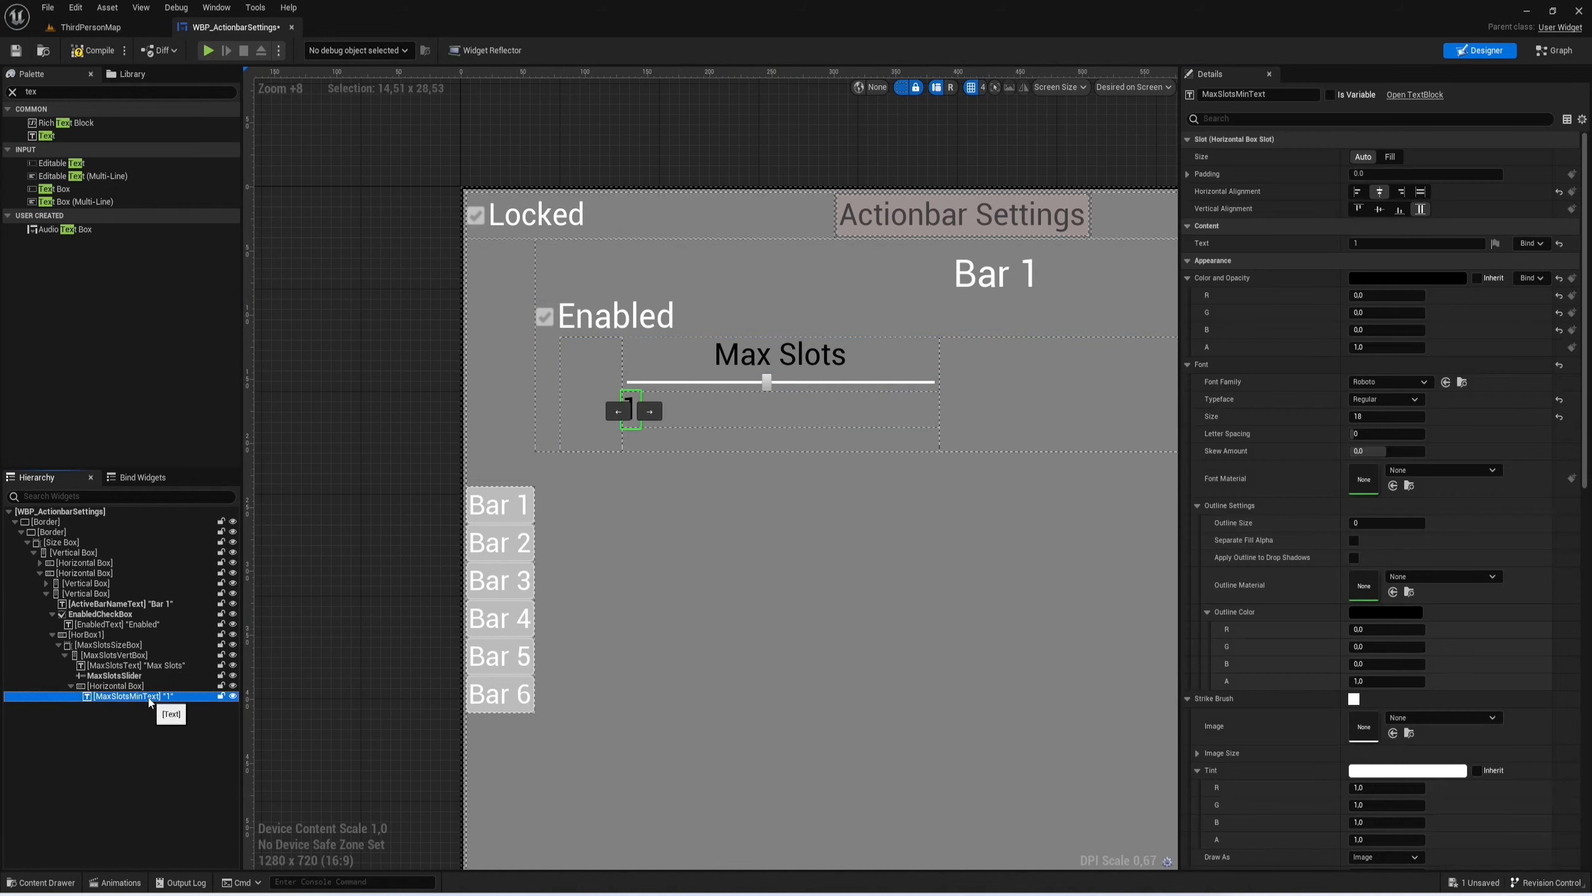
key("ctrl+d")
key("F2")
type("MaxSlotsCurre")
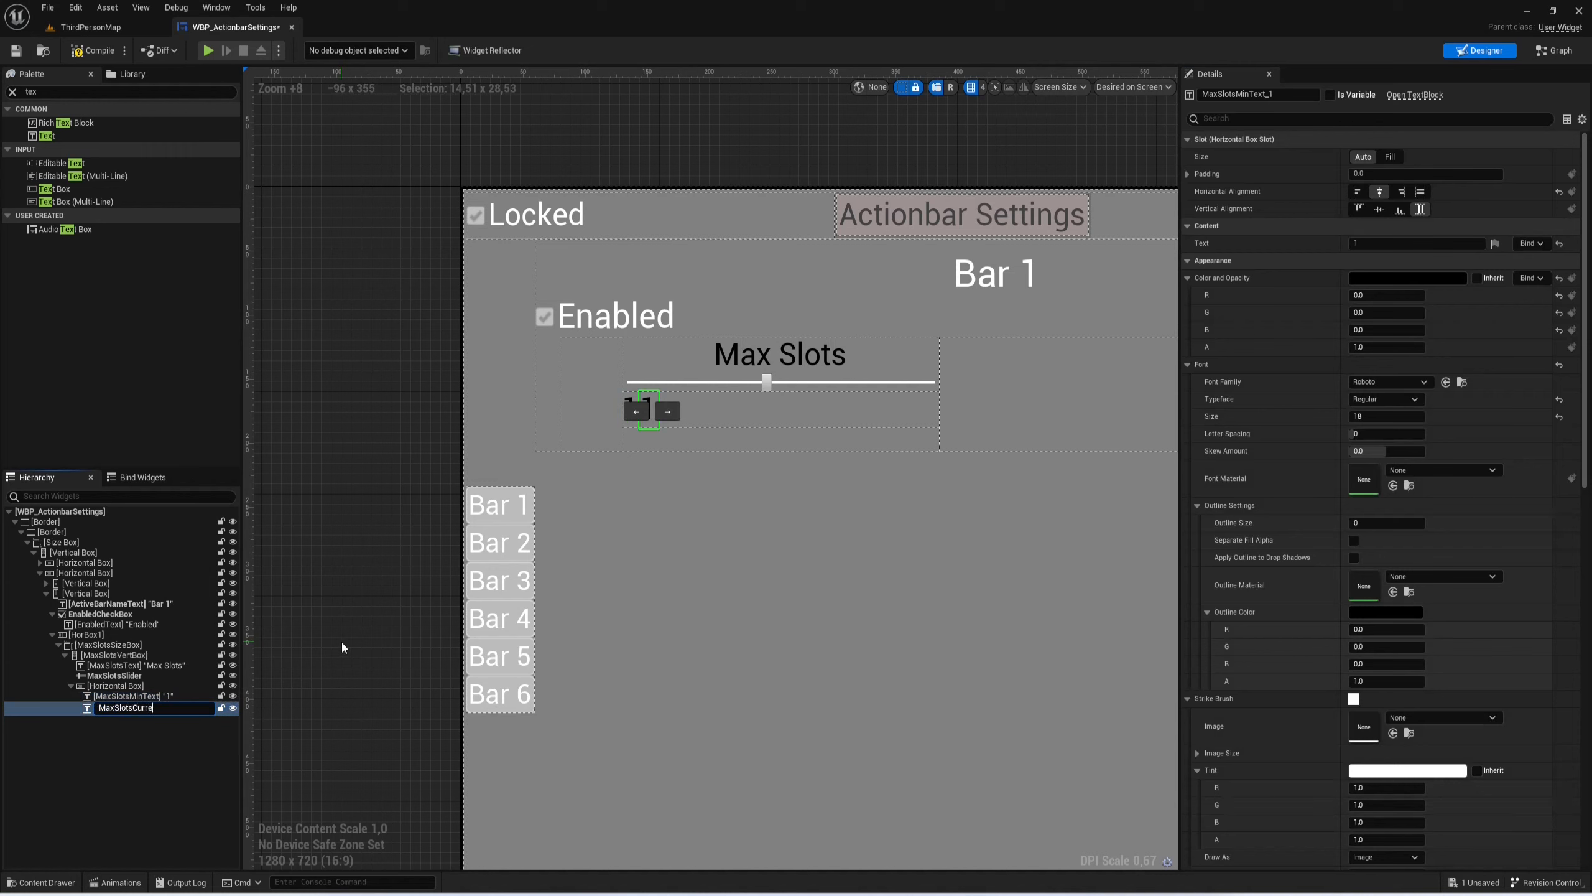
type("ntText")
key("Return")
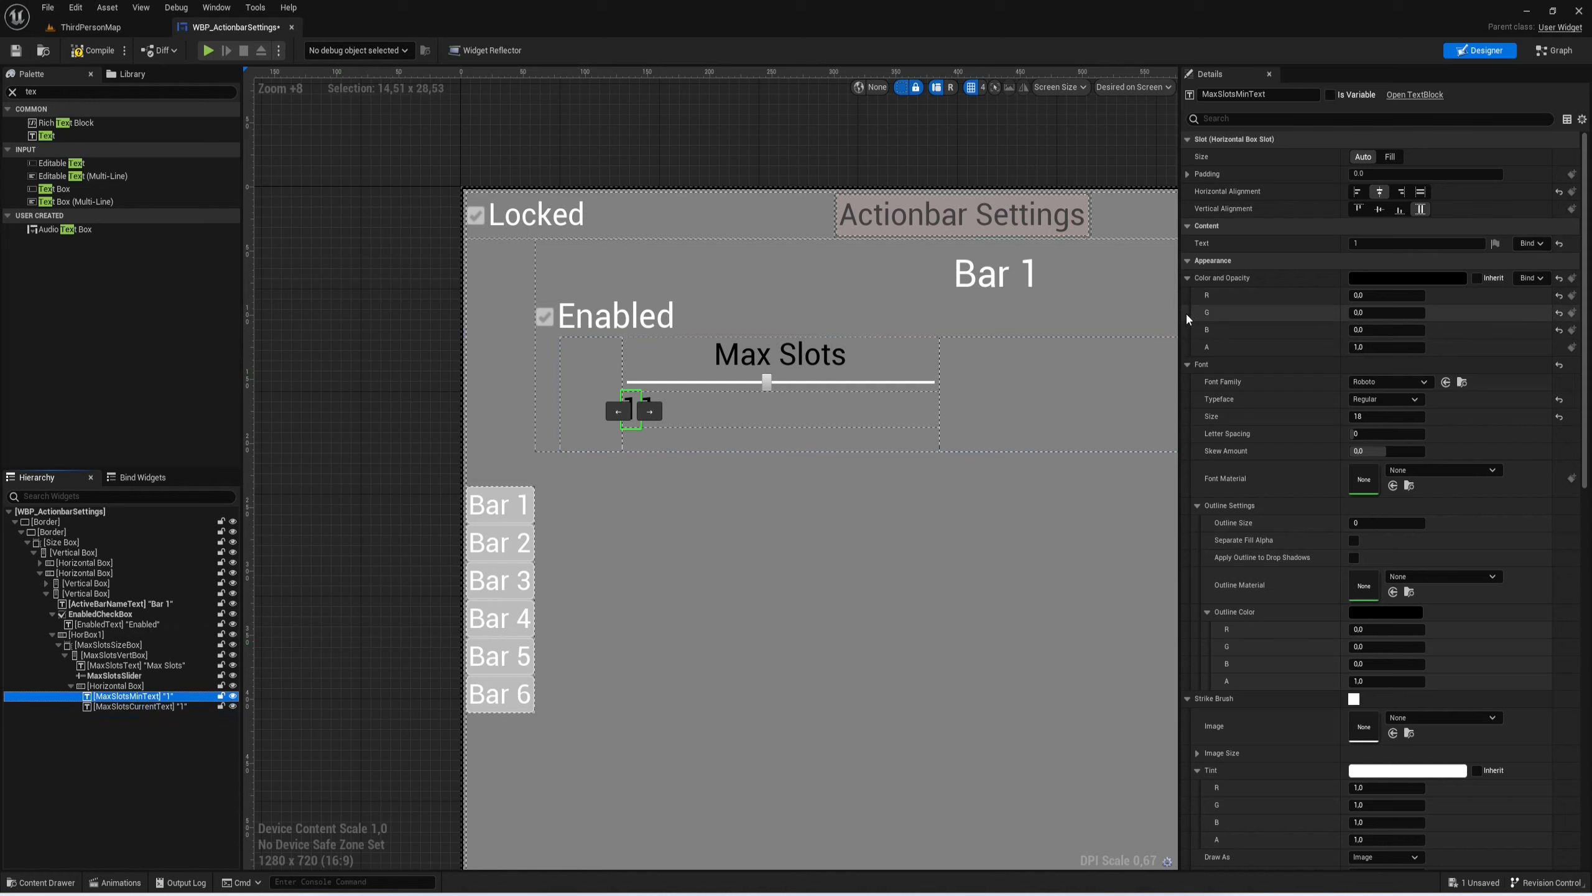
Step: Set MaxSlotsMinText to fill horizontally and change the slot size of MaxSlotsCurrentText to Fill
left_click(1420, 192)
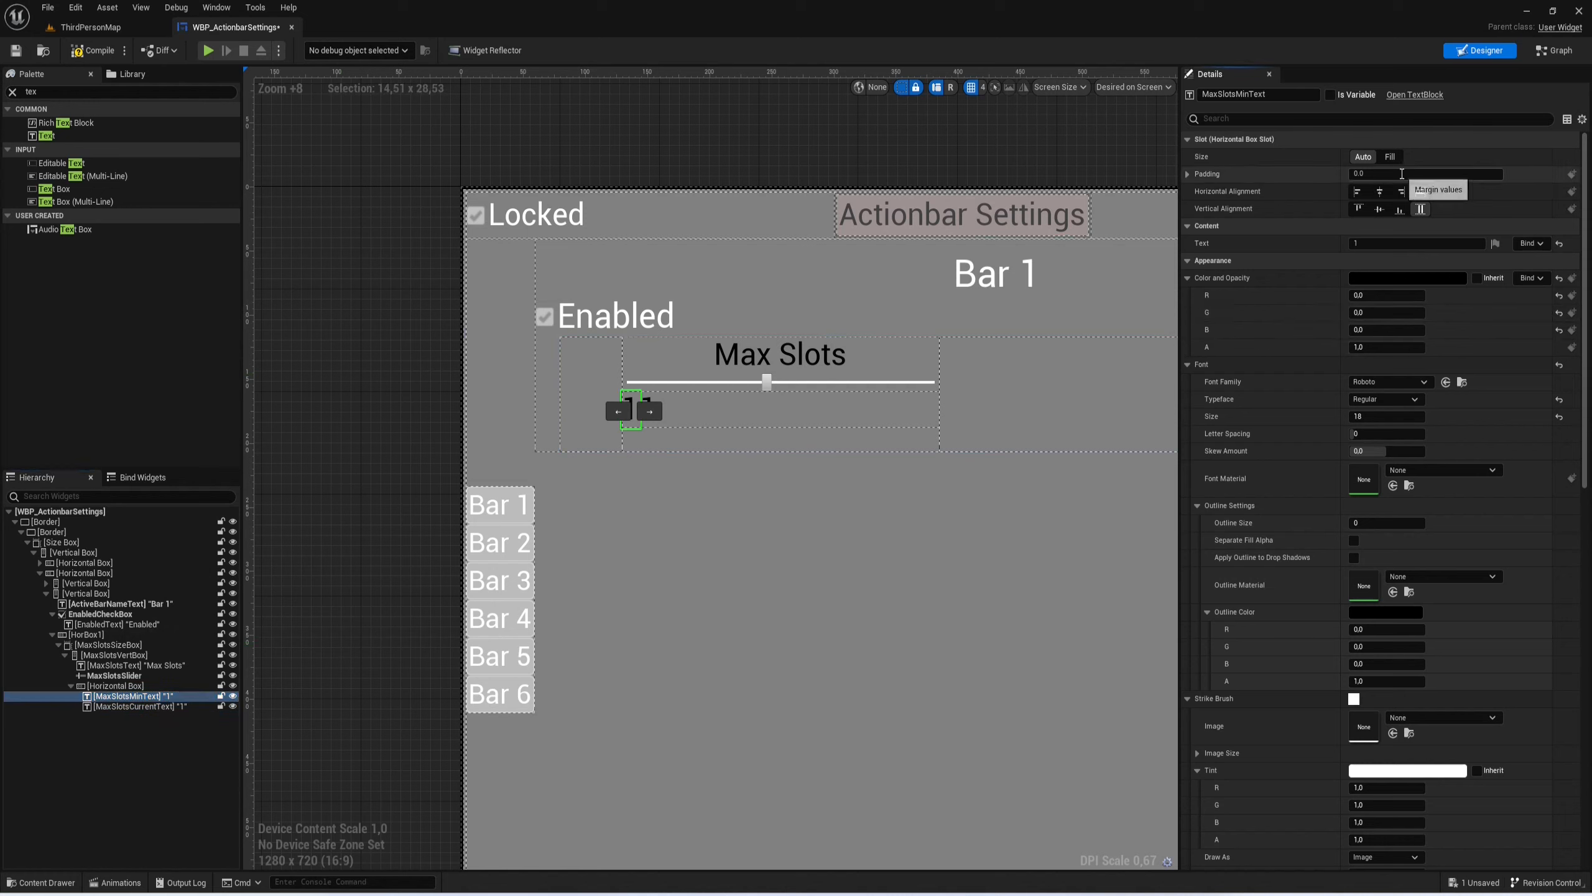
left_click(170, 705)
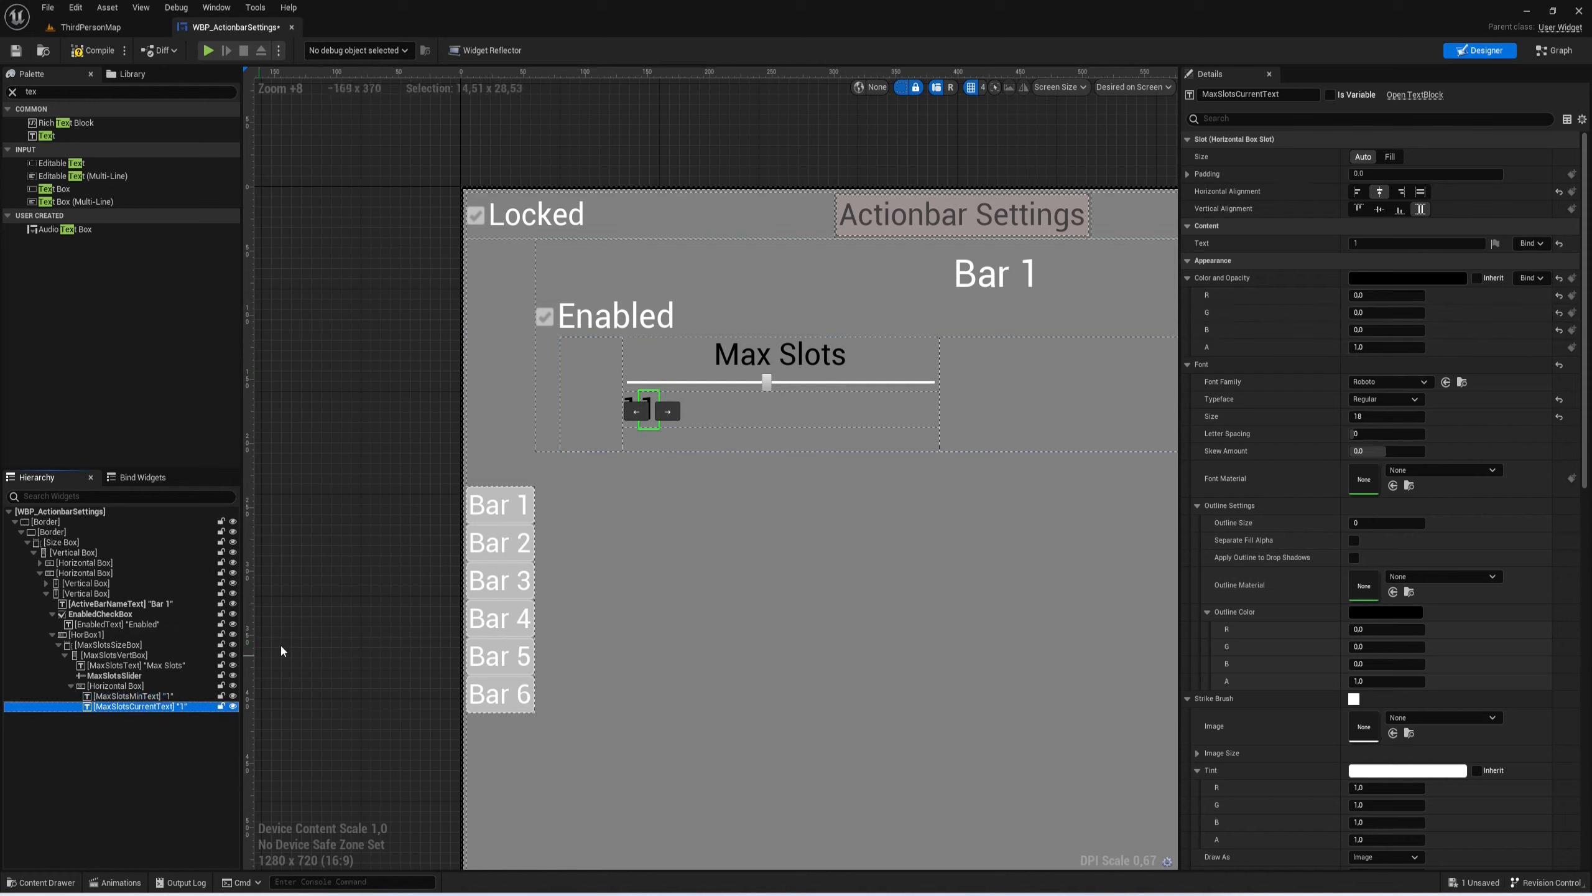
left_click(1389, 156)
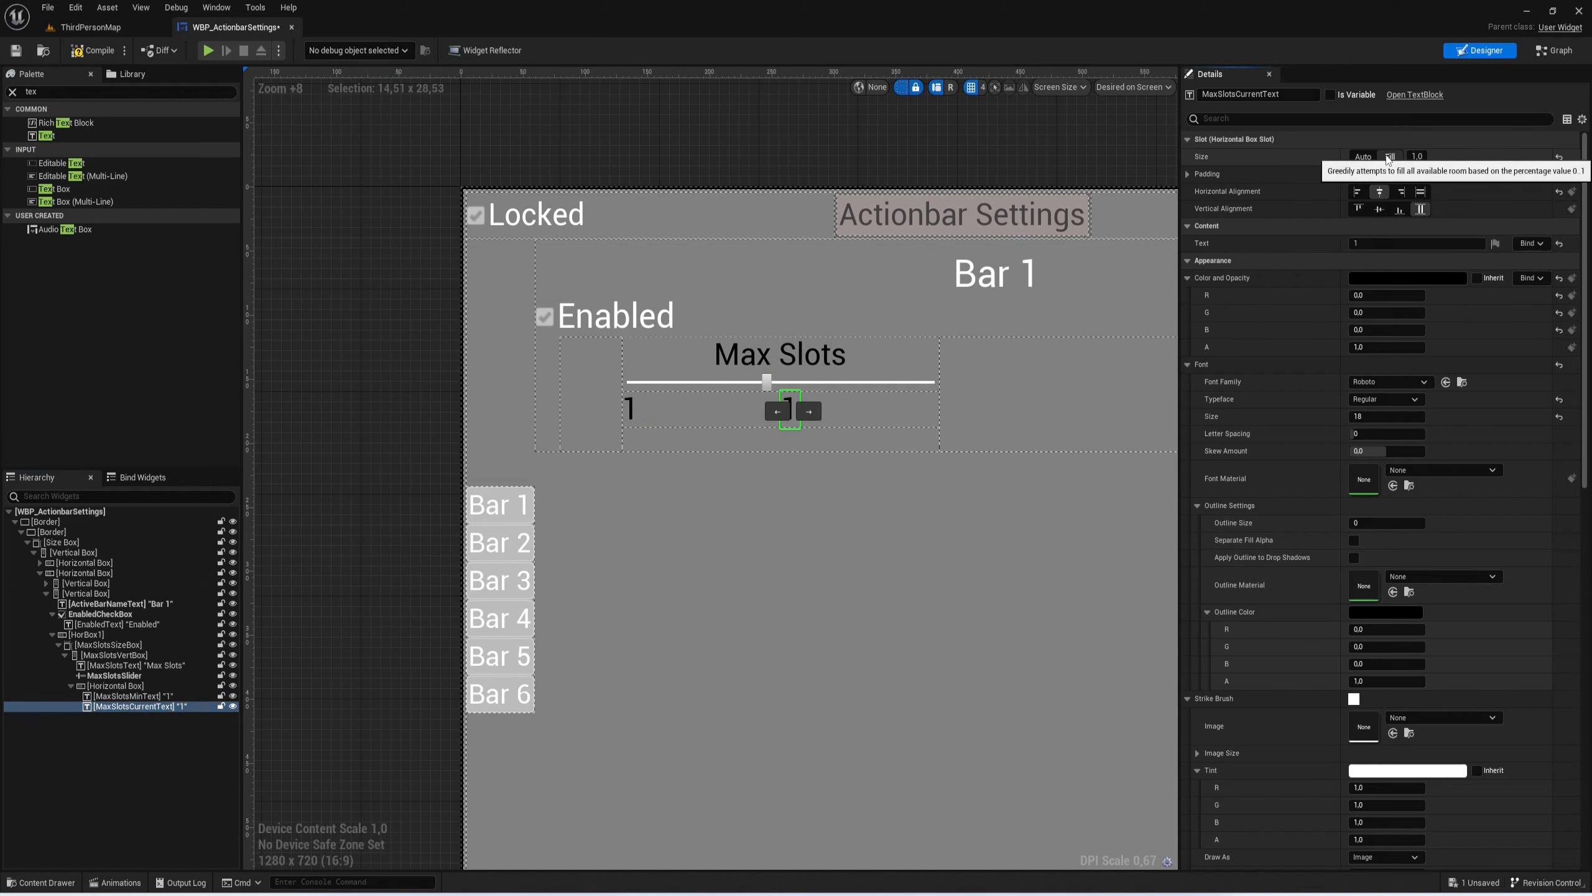
scroll(947, 434, "up", 1)
left_click(283, 679)
Step: Duplicate MaxSlotsCurrentText and name the copy MaxSlotsMaxText
left_click(168, 708)
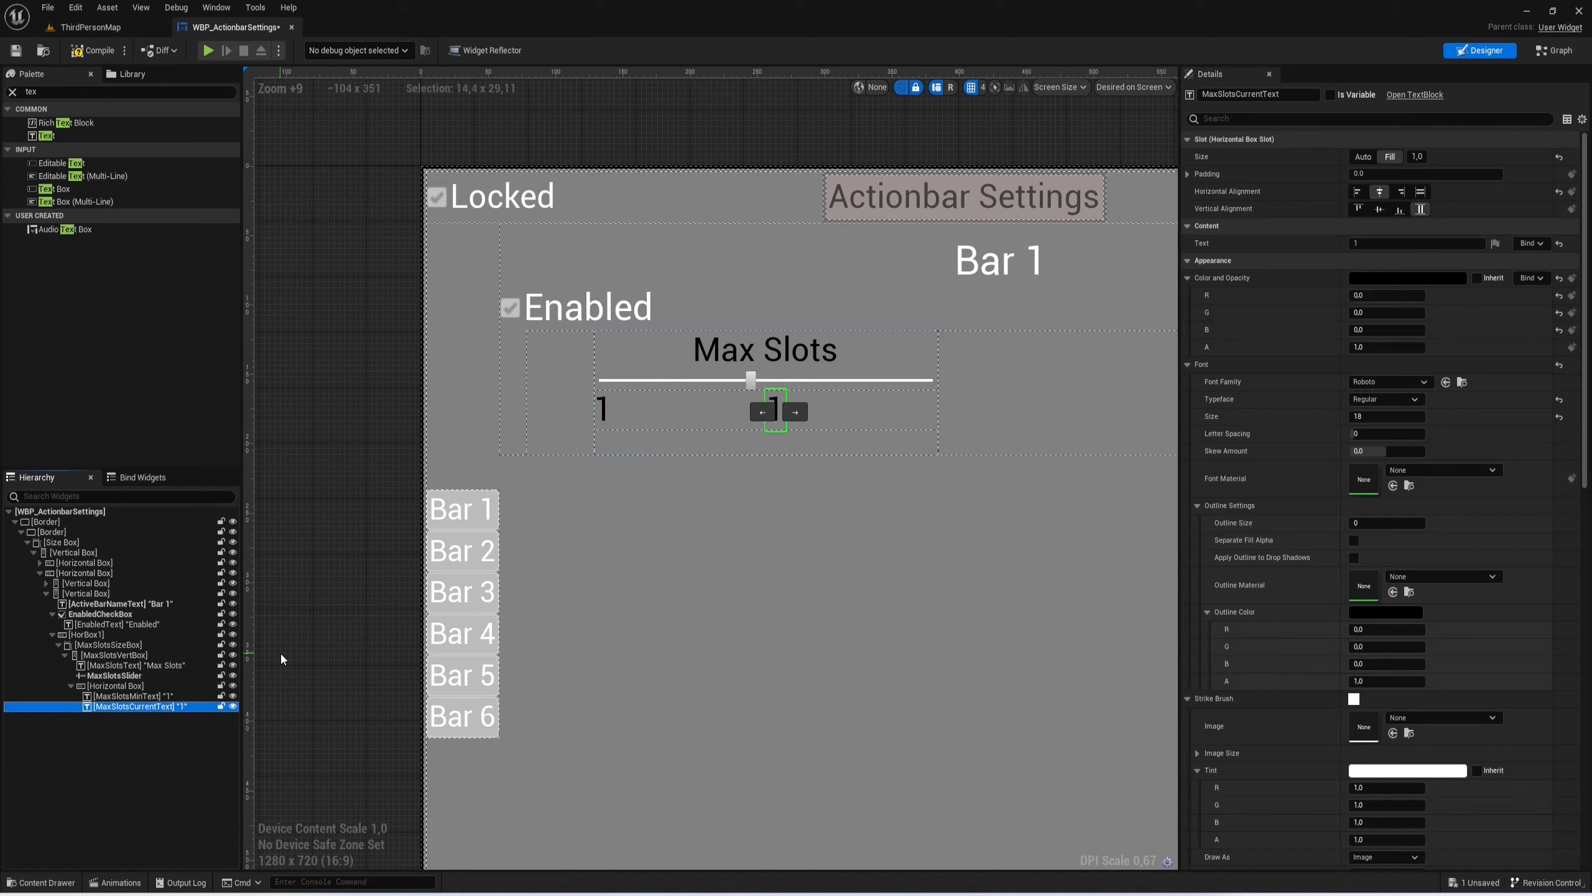
key("ctrl+d")
key("F2")
type("MaxSlots")
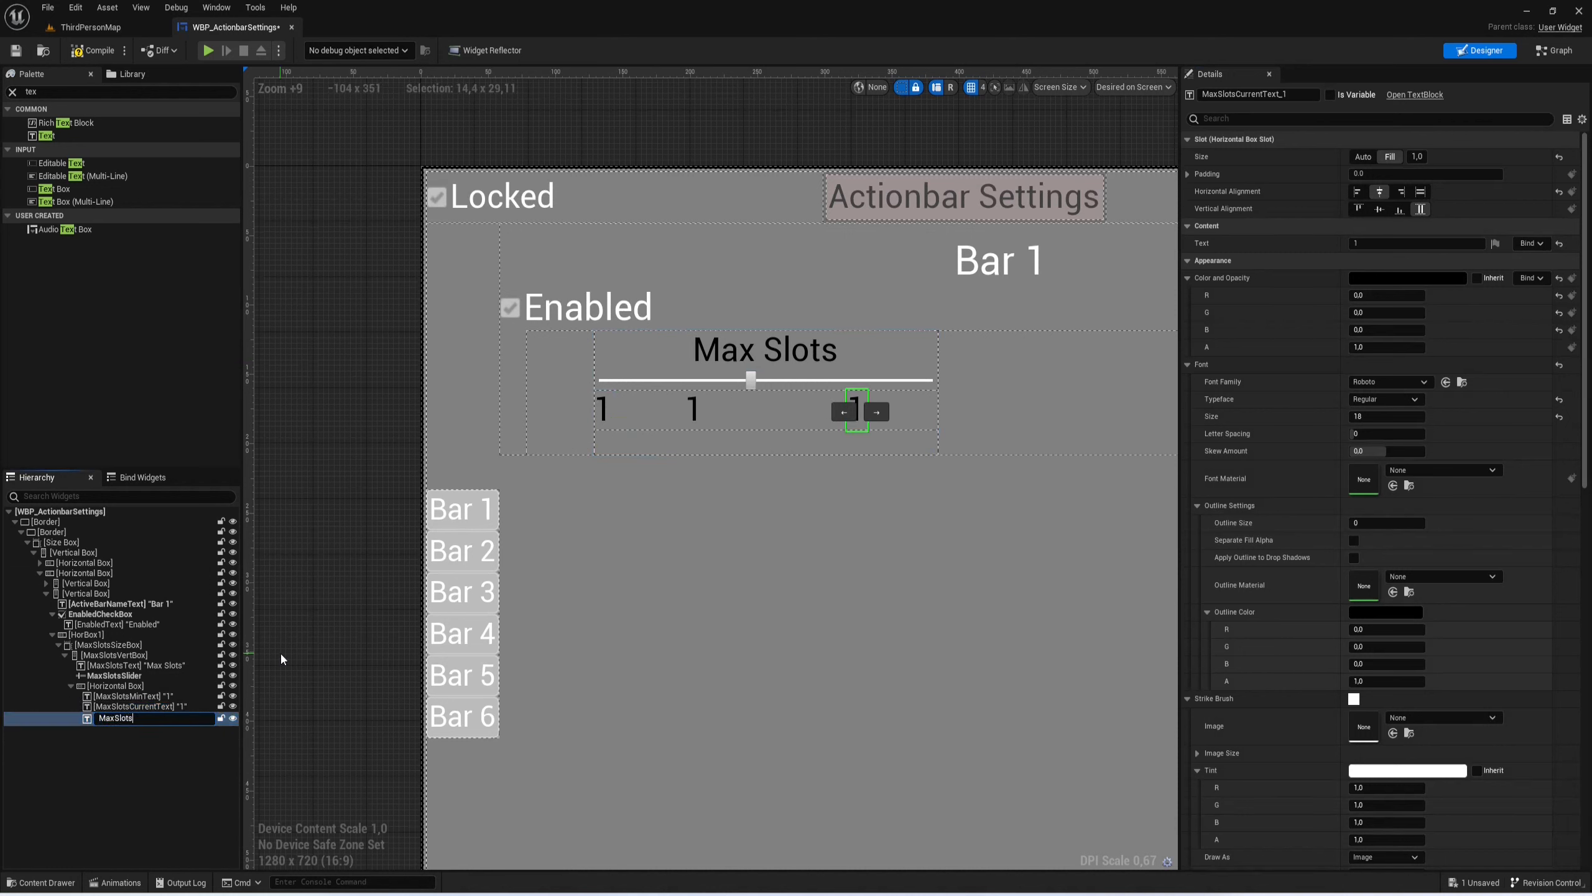
type("MaxText")
key("Return")
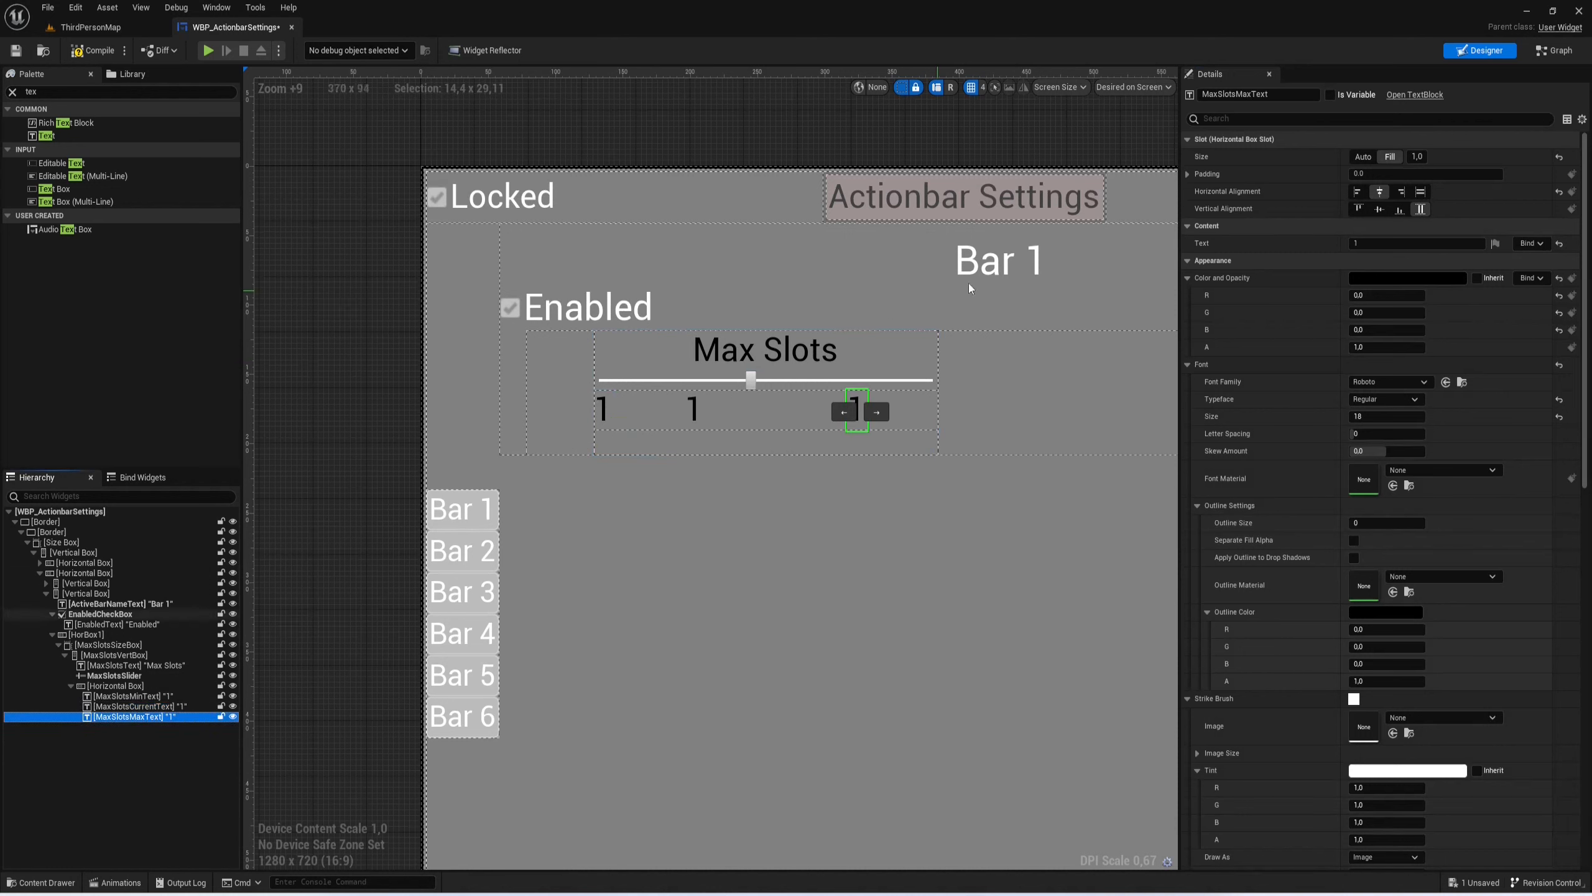
Step: Set the text of MaxSlotsMaxText to 12, its size to Auto and its horizontal alignment to right
left_click(1426, 243)
type("2")
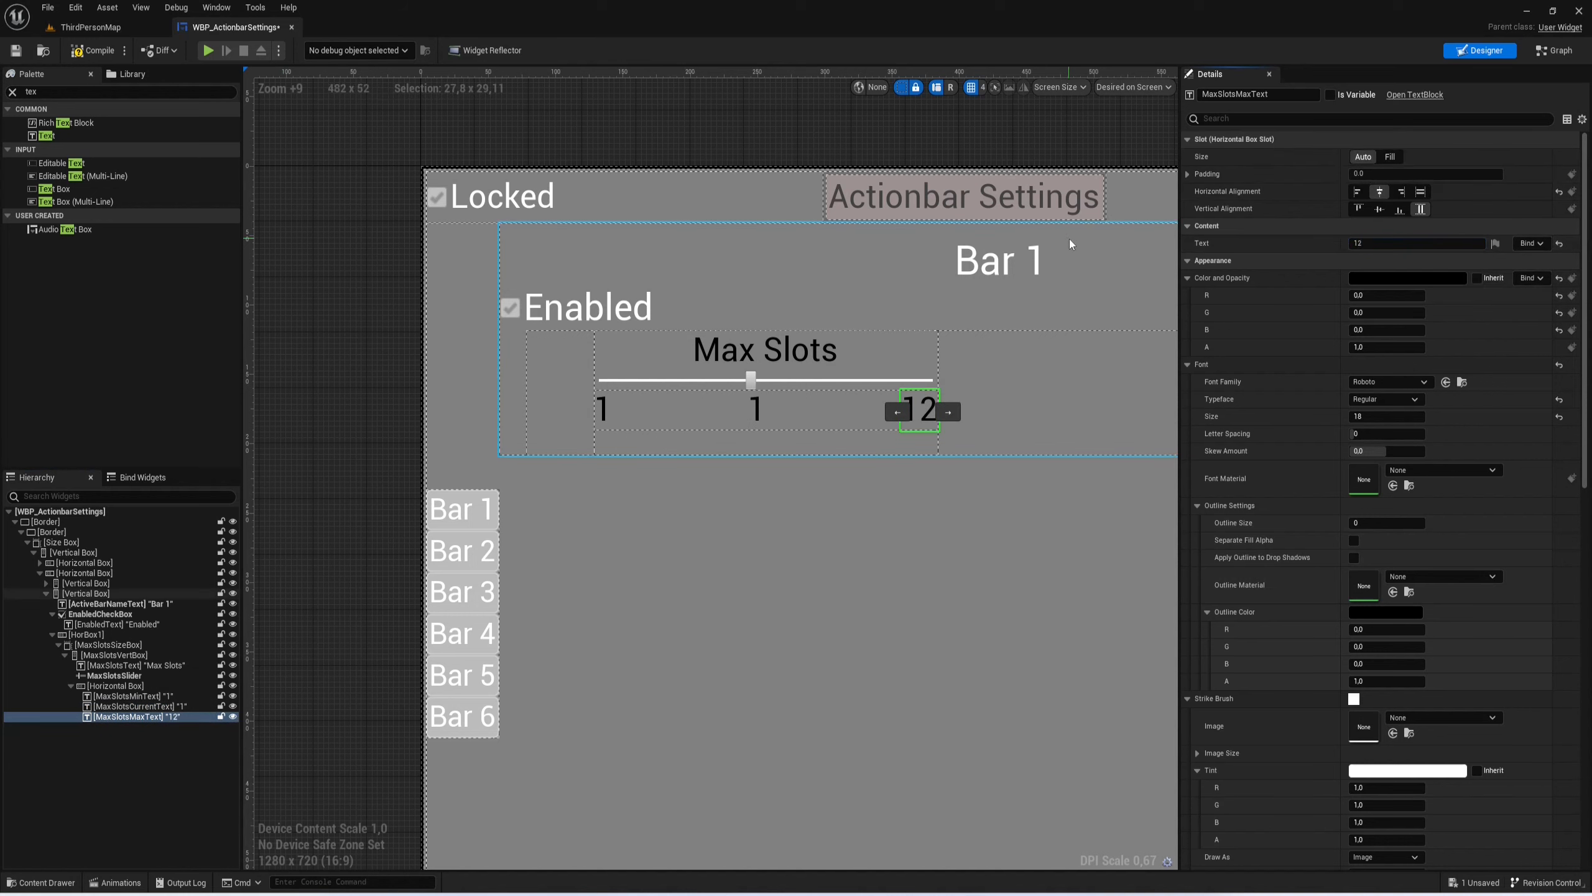
scroll(818, 305, "down", 3)
scroll(839, 300, "up", 1)
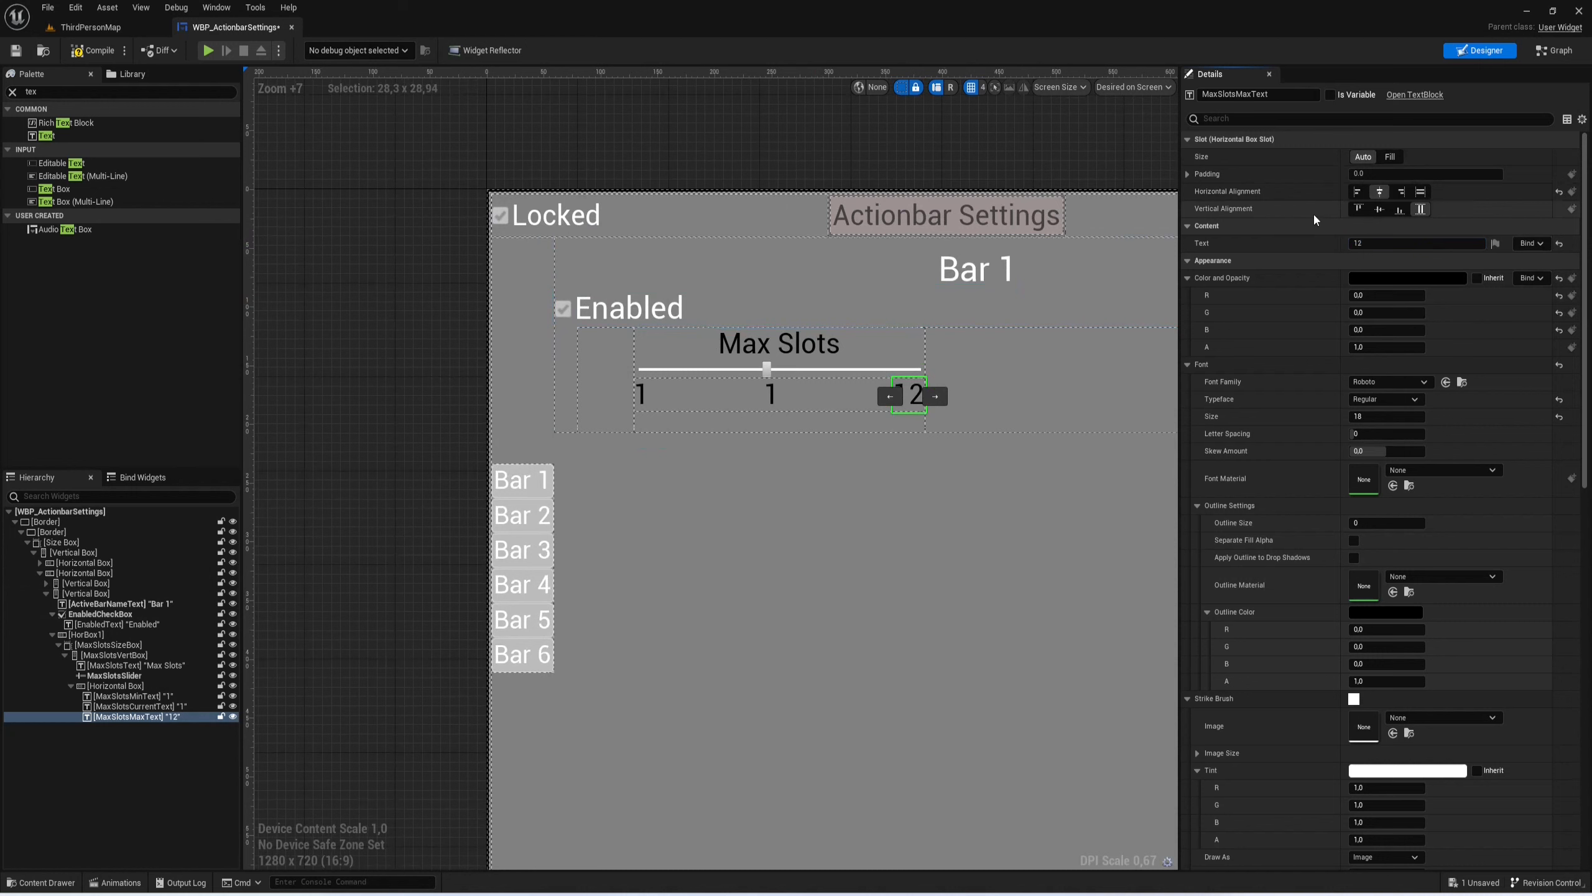
left_click(1402, 192)
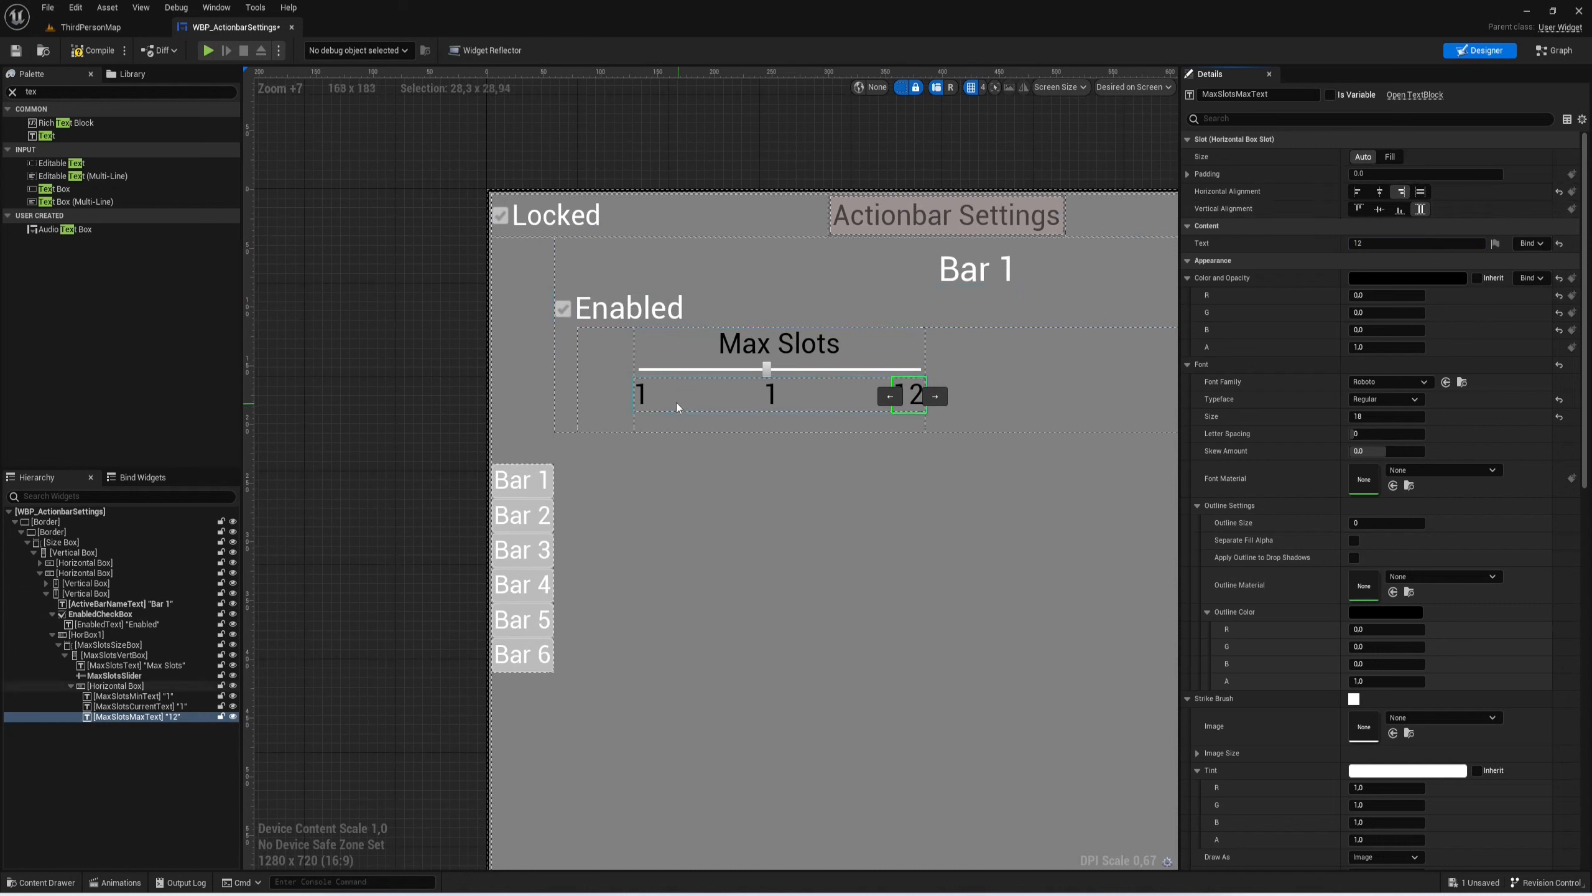
Step: Set the text of MaxSlotsCurrentText to 6, keeping its slot size on Fill
left_click(767, 385)
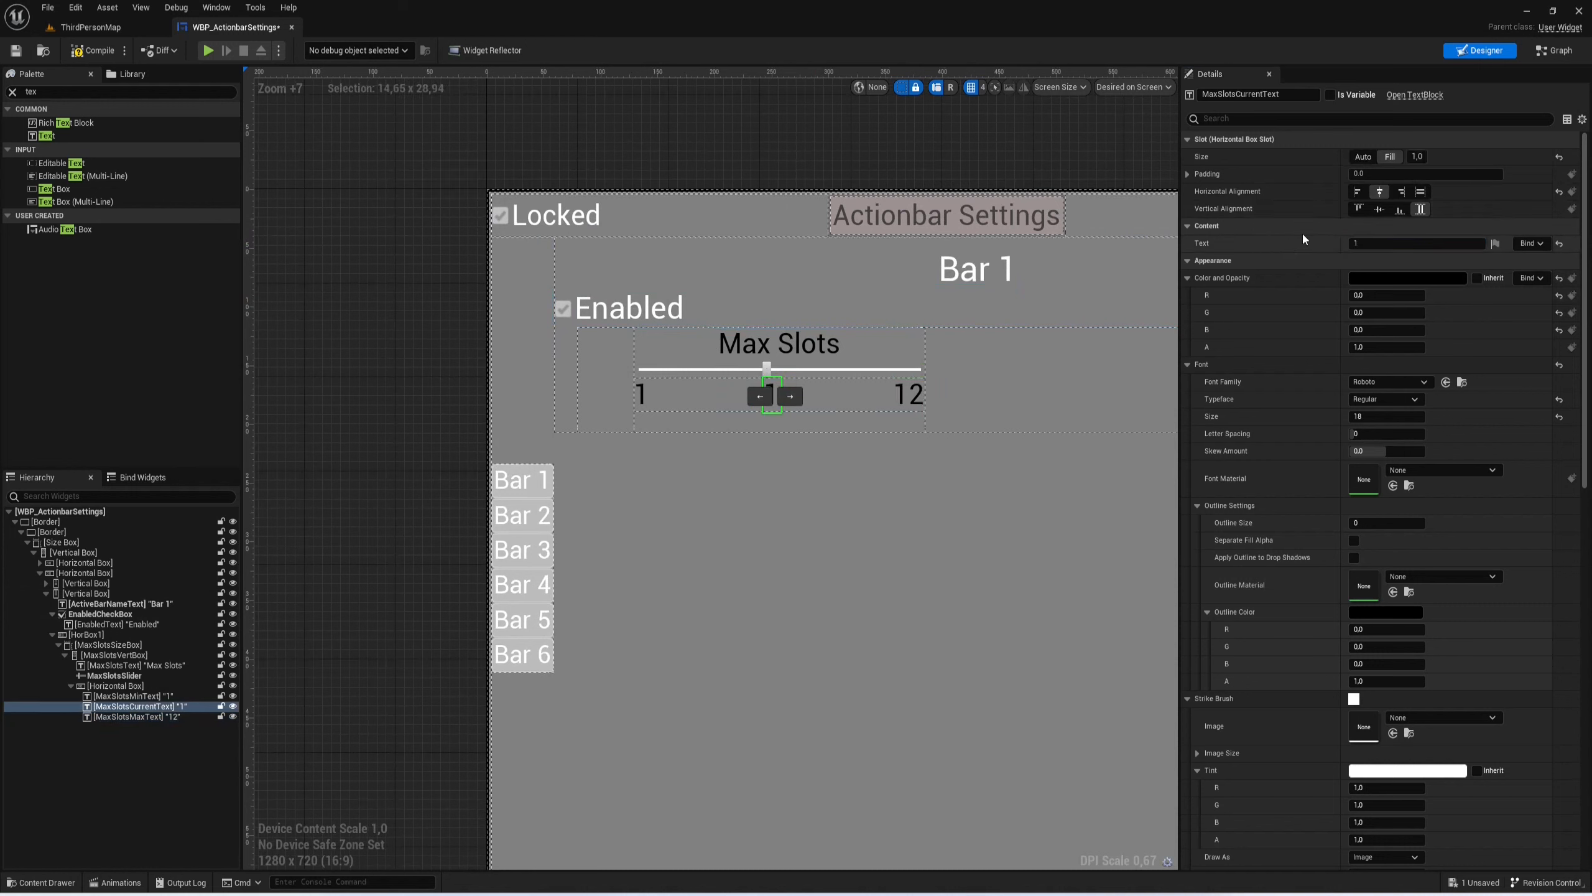
left_click(1364, 157)
left_click(1388, 157)
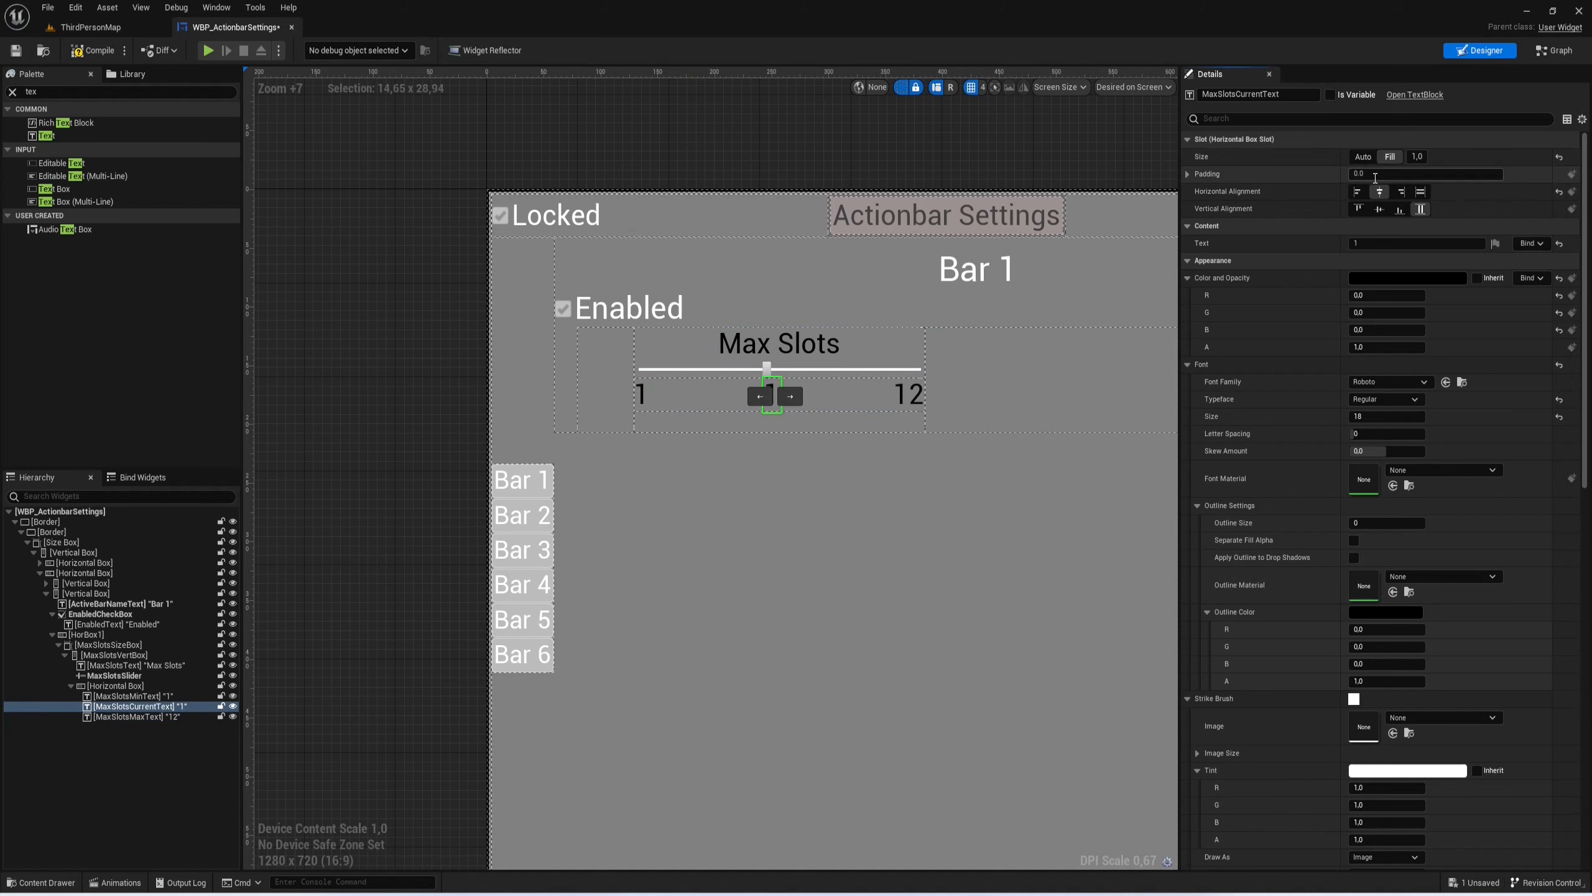
scroll(821, 370, "down", 2)
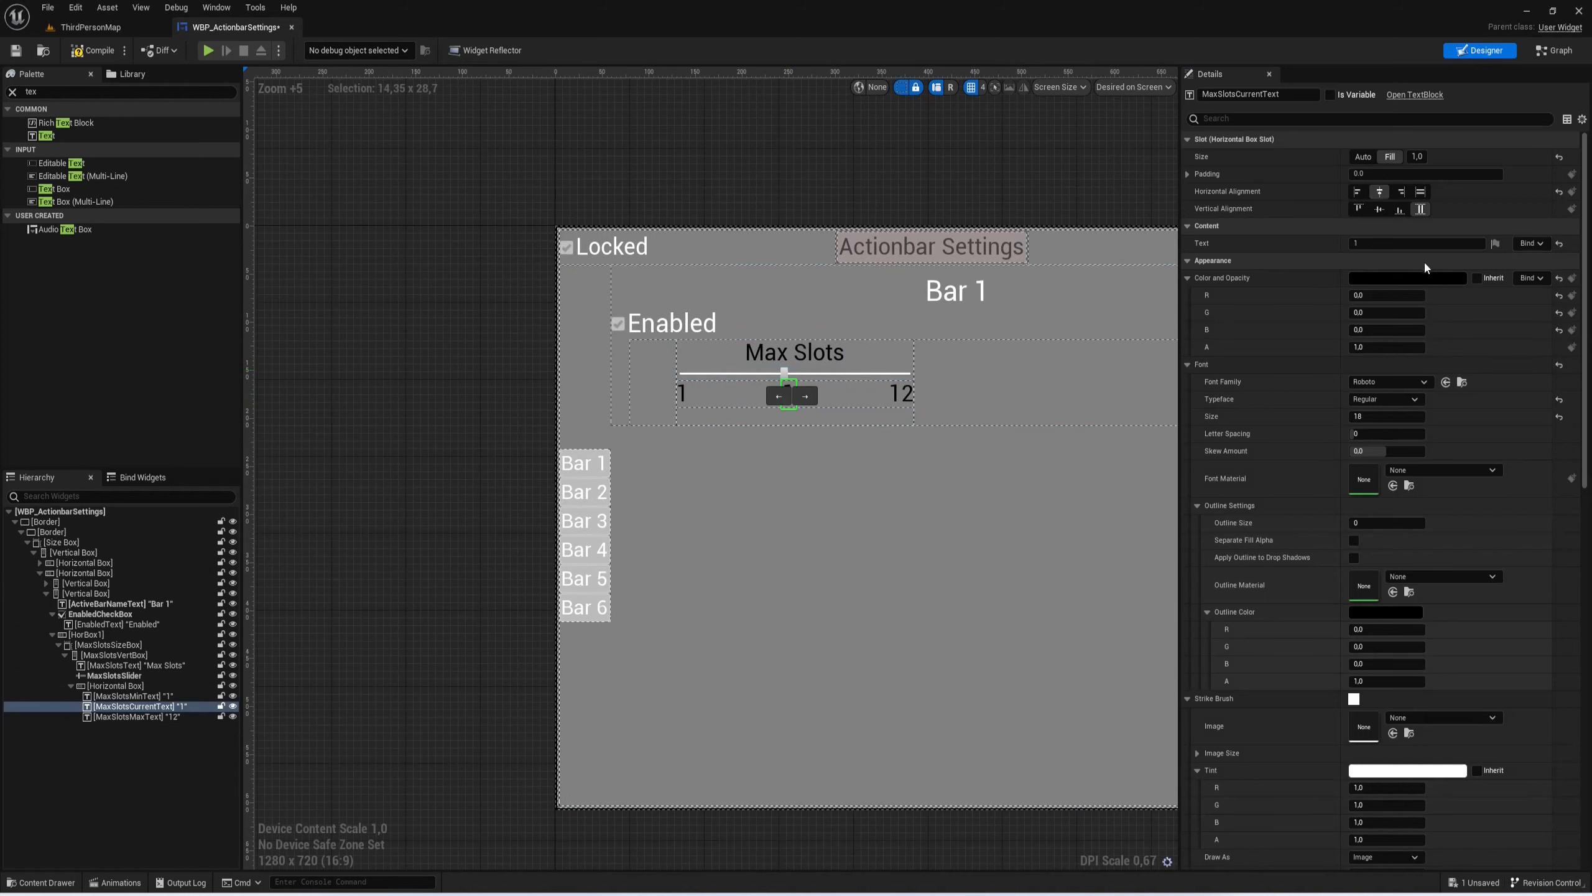
left_click(1402, 244)
scroll(862, 304, "down", 1)
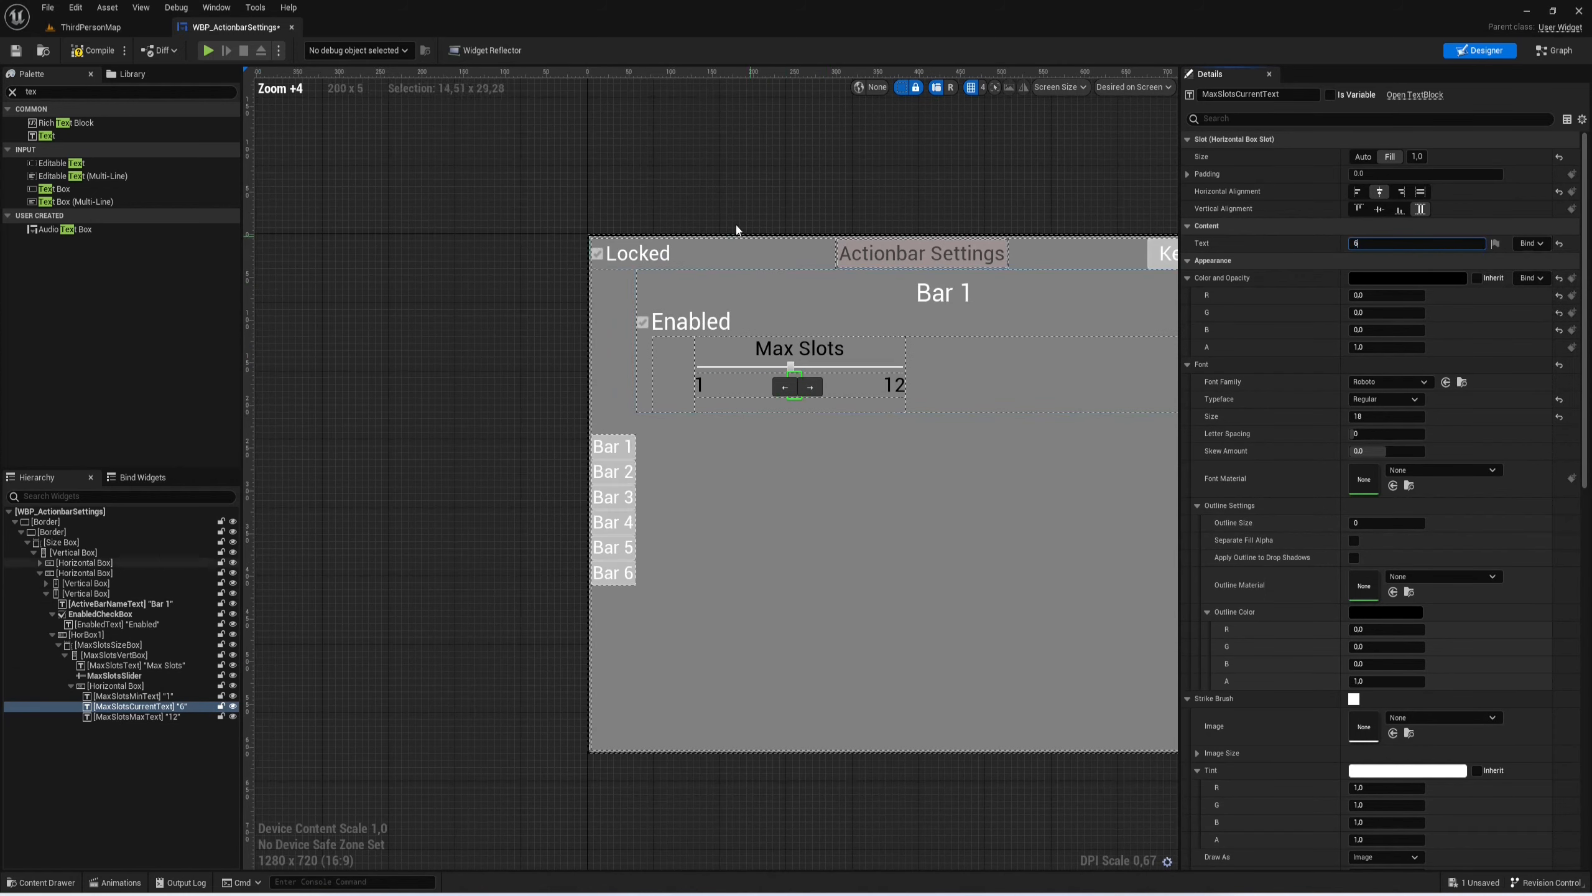
left_click(737, 230)
scroll(784, 392, "up", 6)
scroll(821, 370, "down", 3)
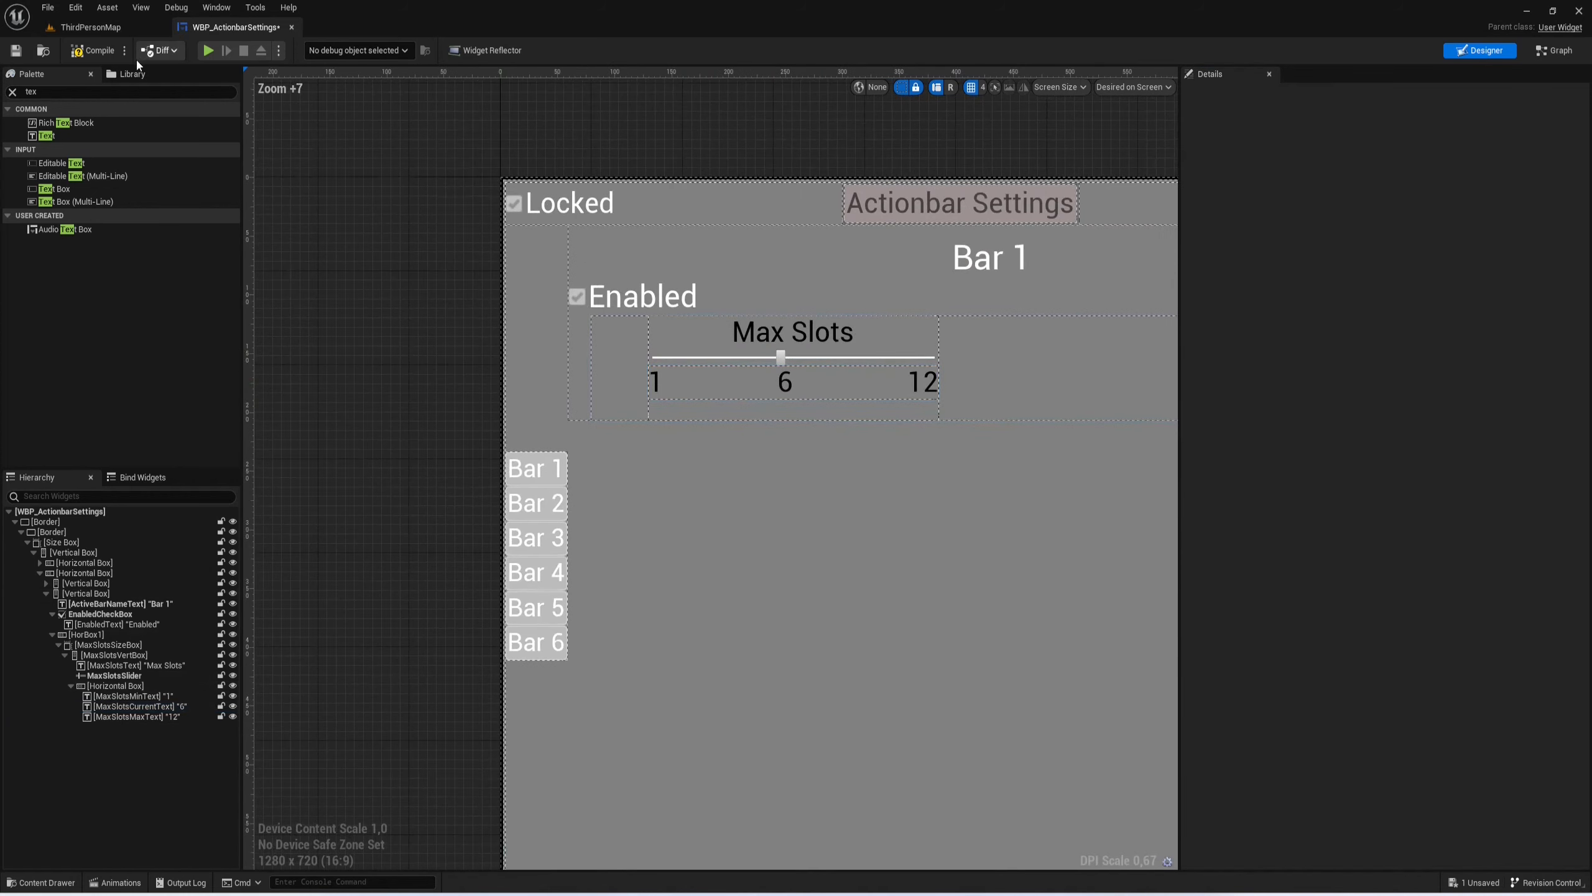
Step: Try a top padding of 50 on HorBox1, the row holding the Max Slots controls
scroll(570, 292, "down", 1)
left_click(643, 429)
scroll(761, 475, "down", 3)
scroll(721, 495, "up", 2)
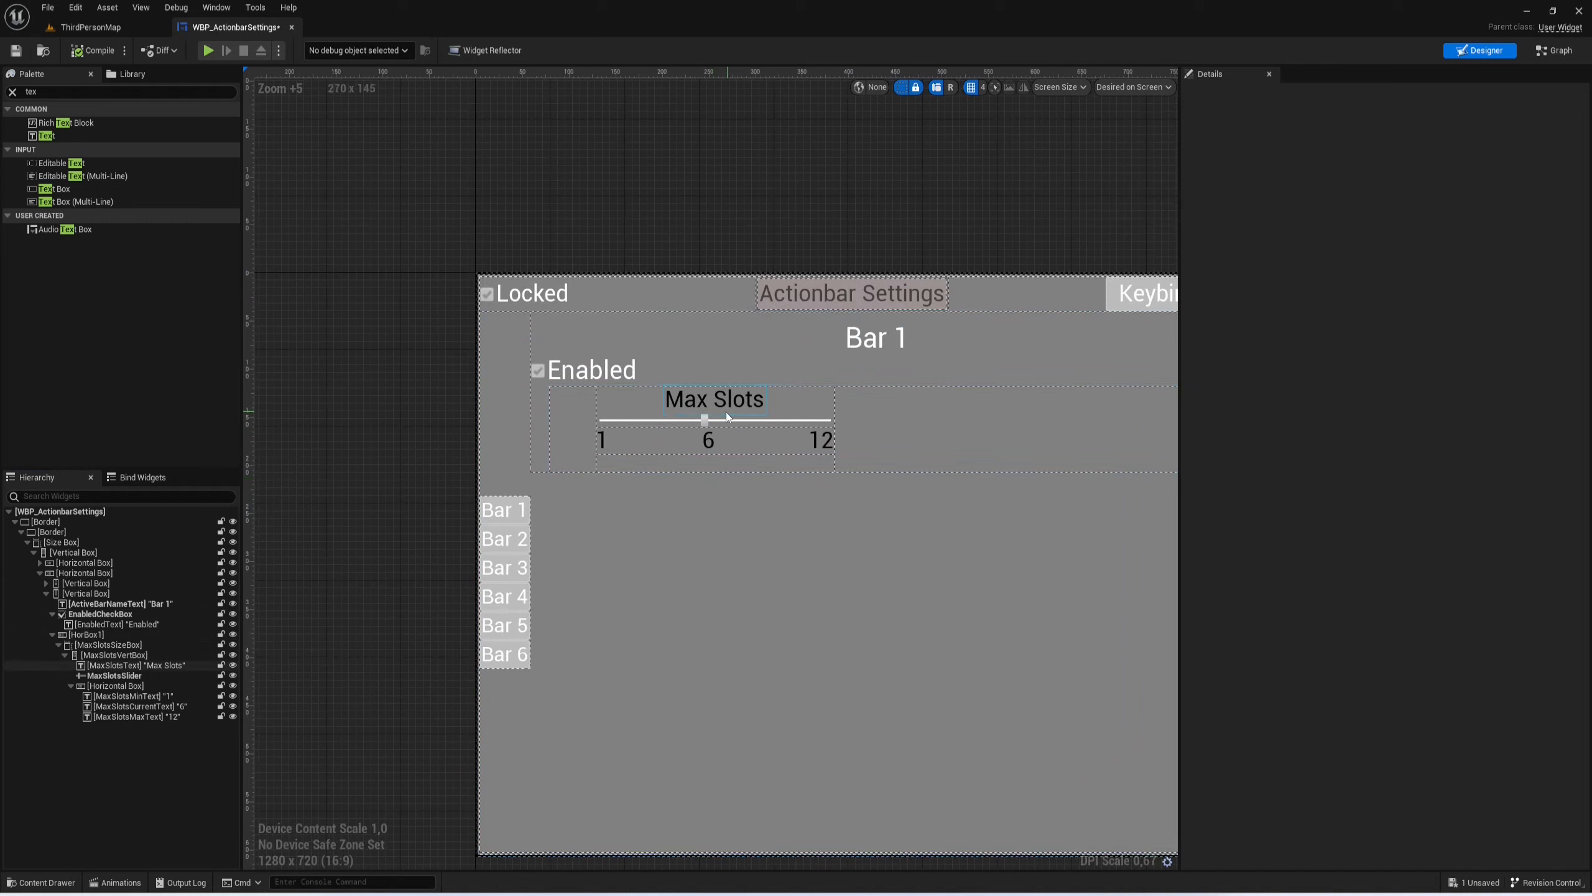
left_click(585, 398)
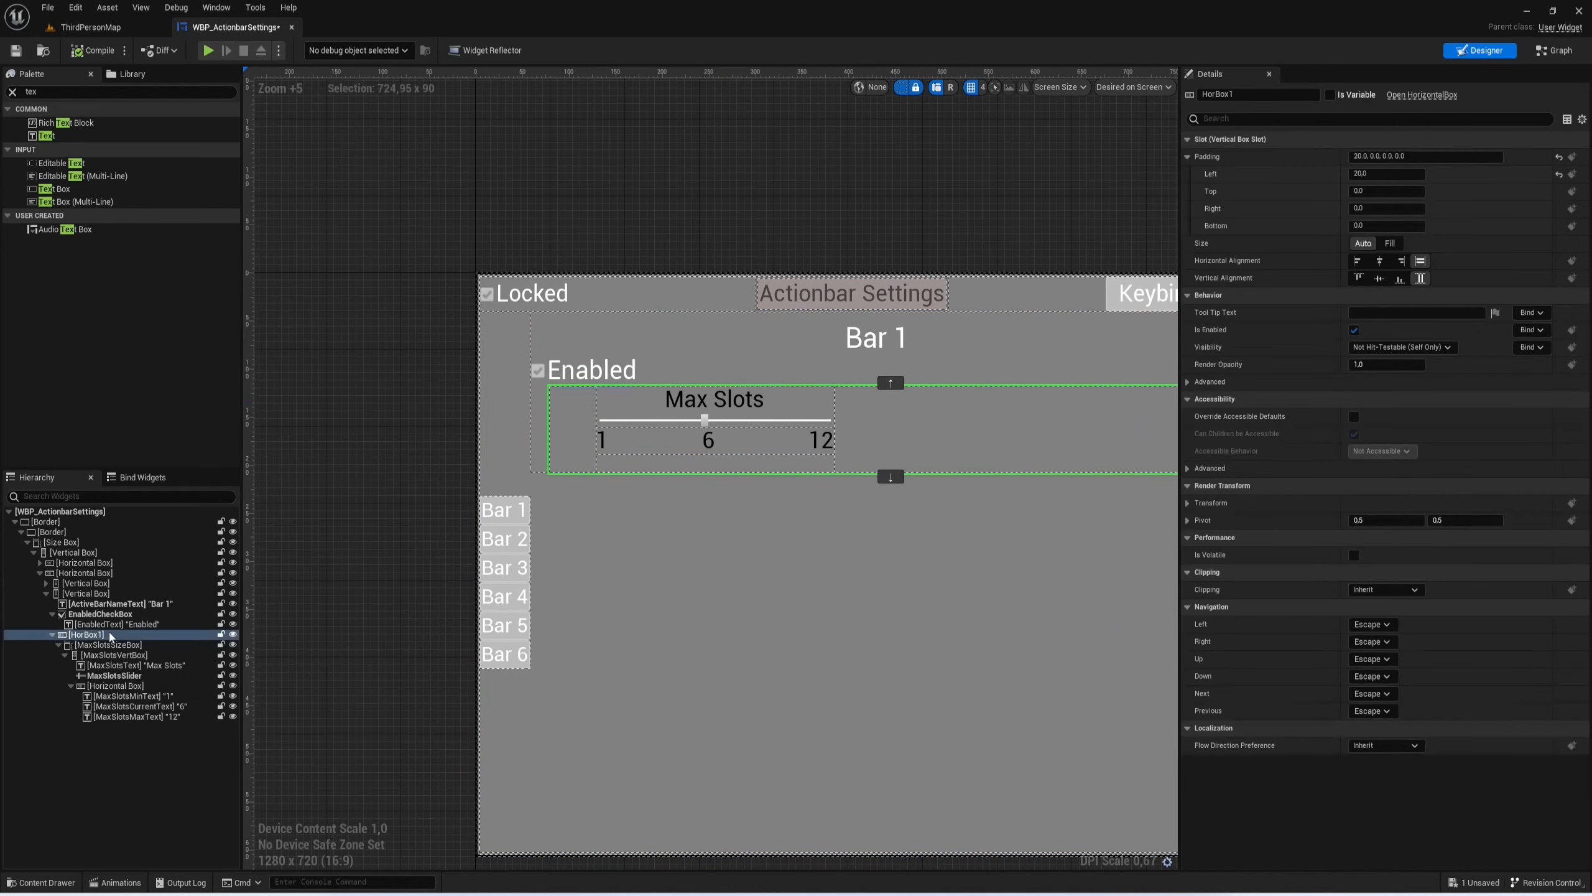
left_click(1373, 191)
type("50")
key("Return")
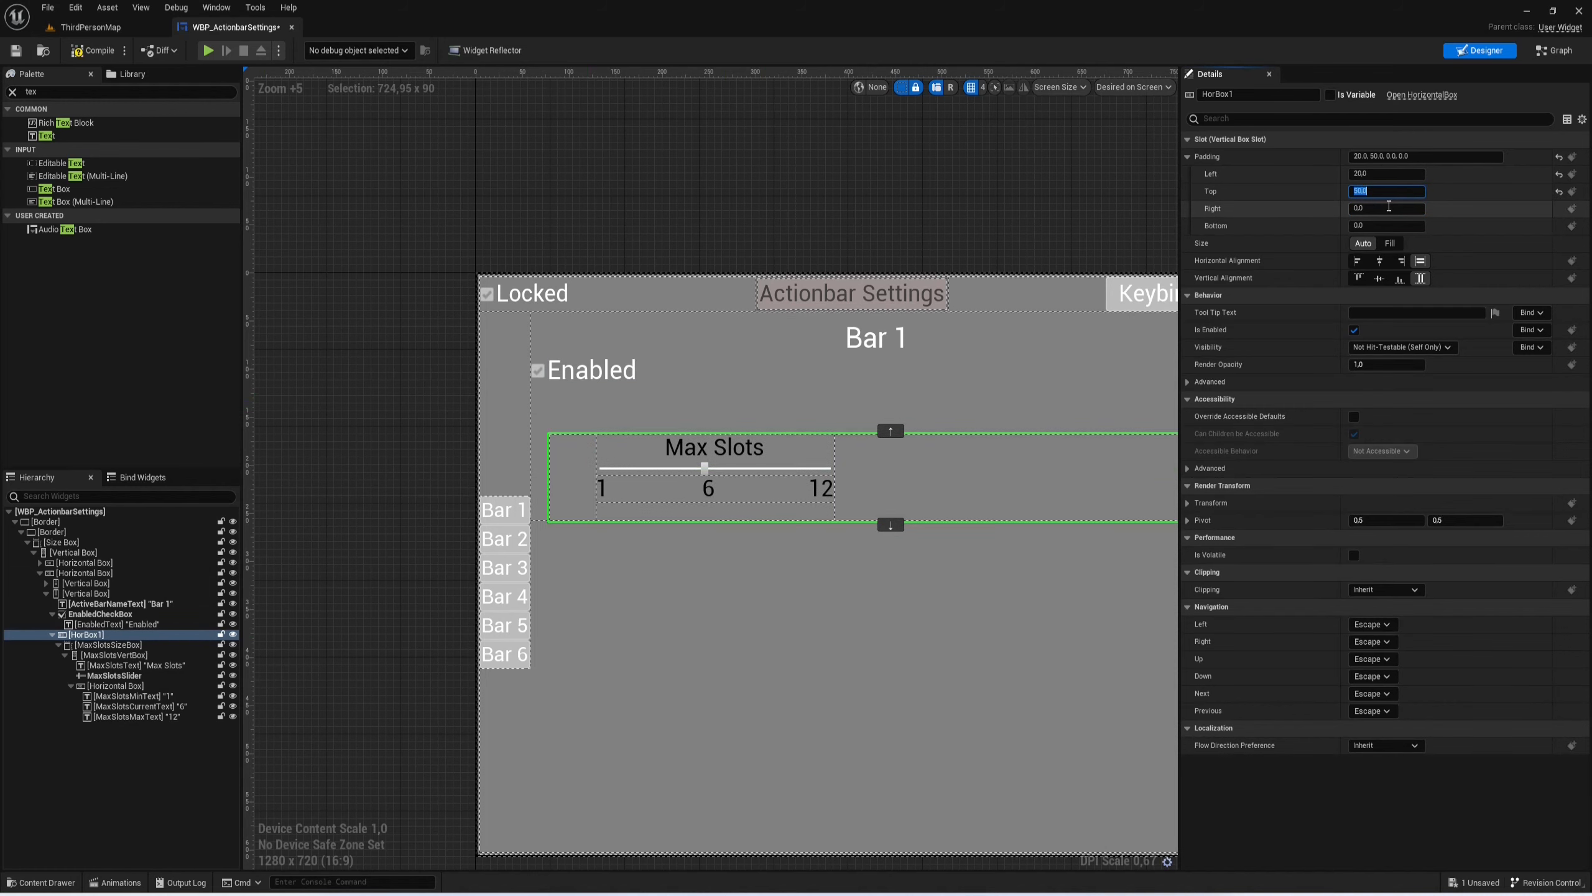
scroll(848, 447, "down", 6)
scroll(848, 448, "up", 4)
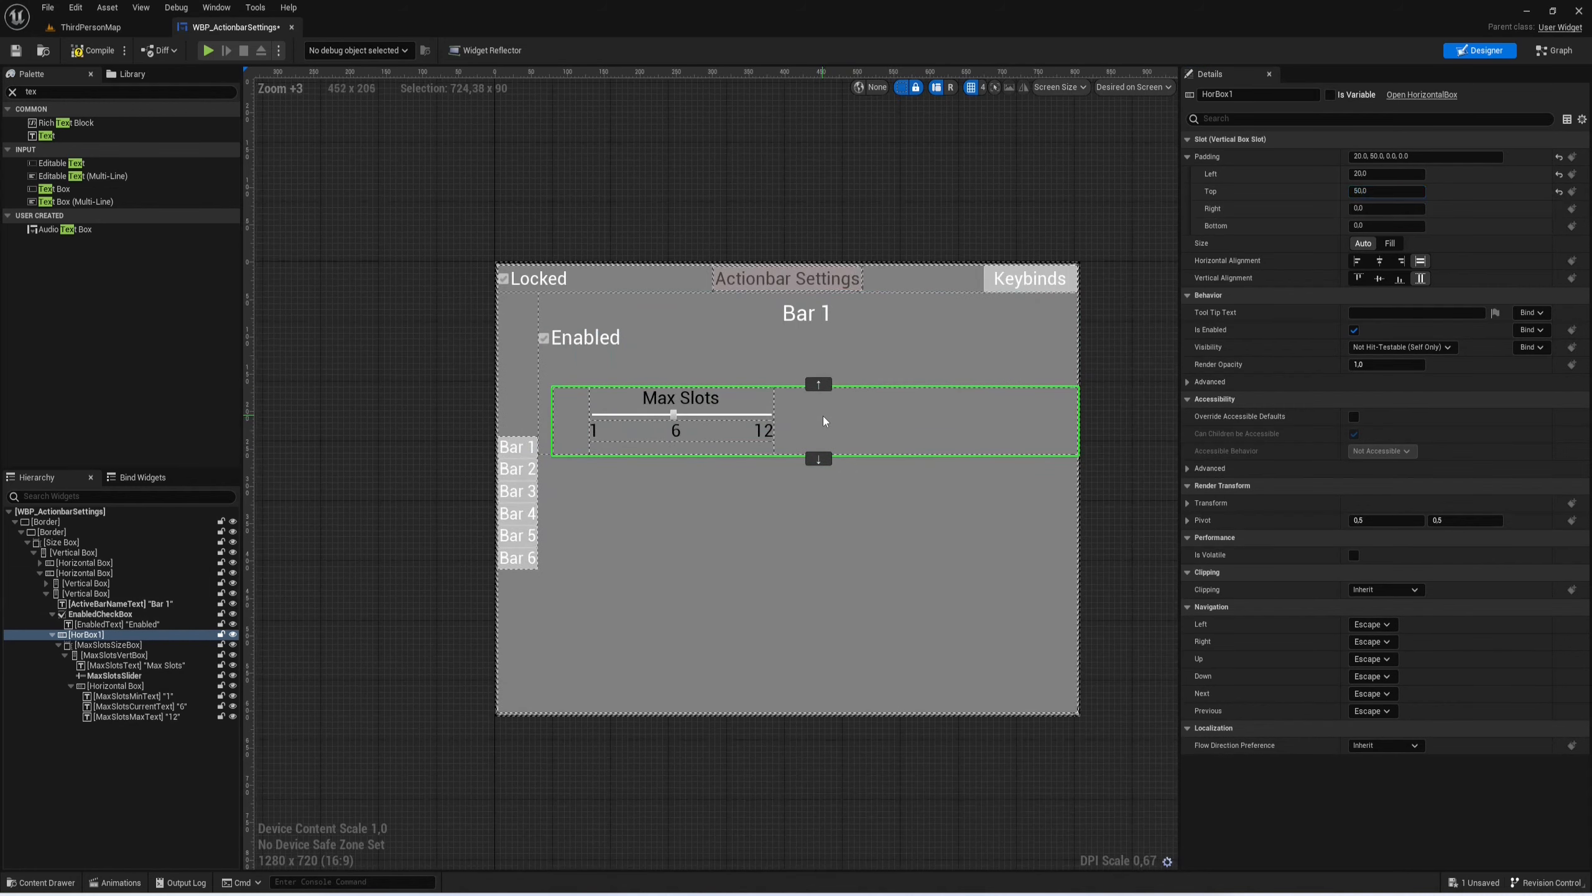
Step: Set the top padding of HorBox1 to 40 and keep the box selected in the hierarchy
left_click(1379, 190)
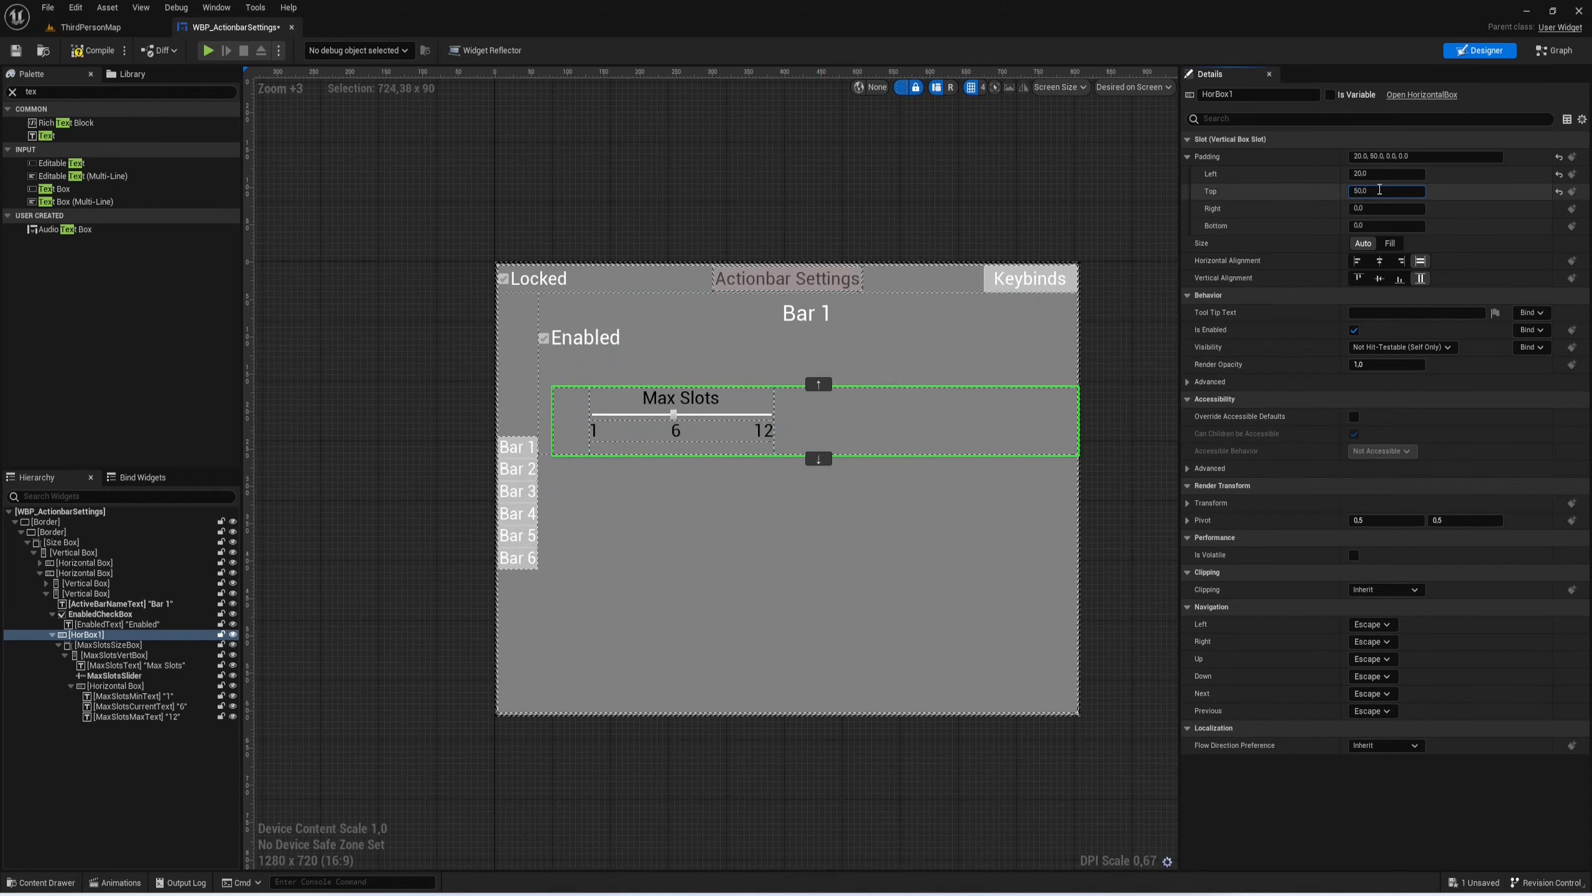
type("40")
key("Return")
left_click(195, 757)
left_click(113, 636)
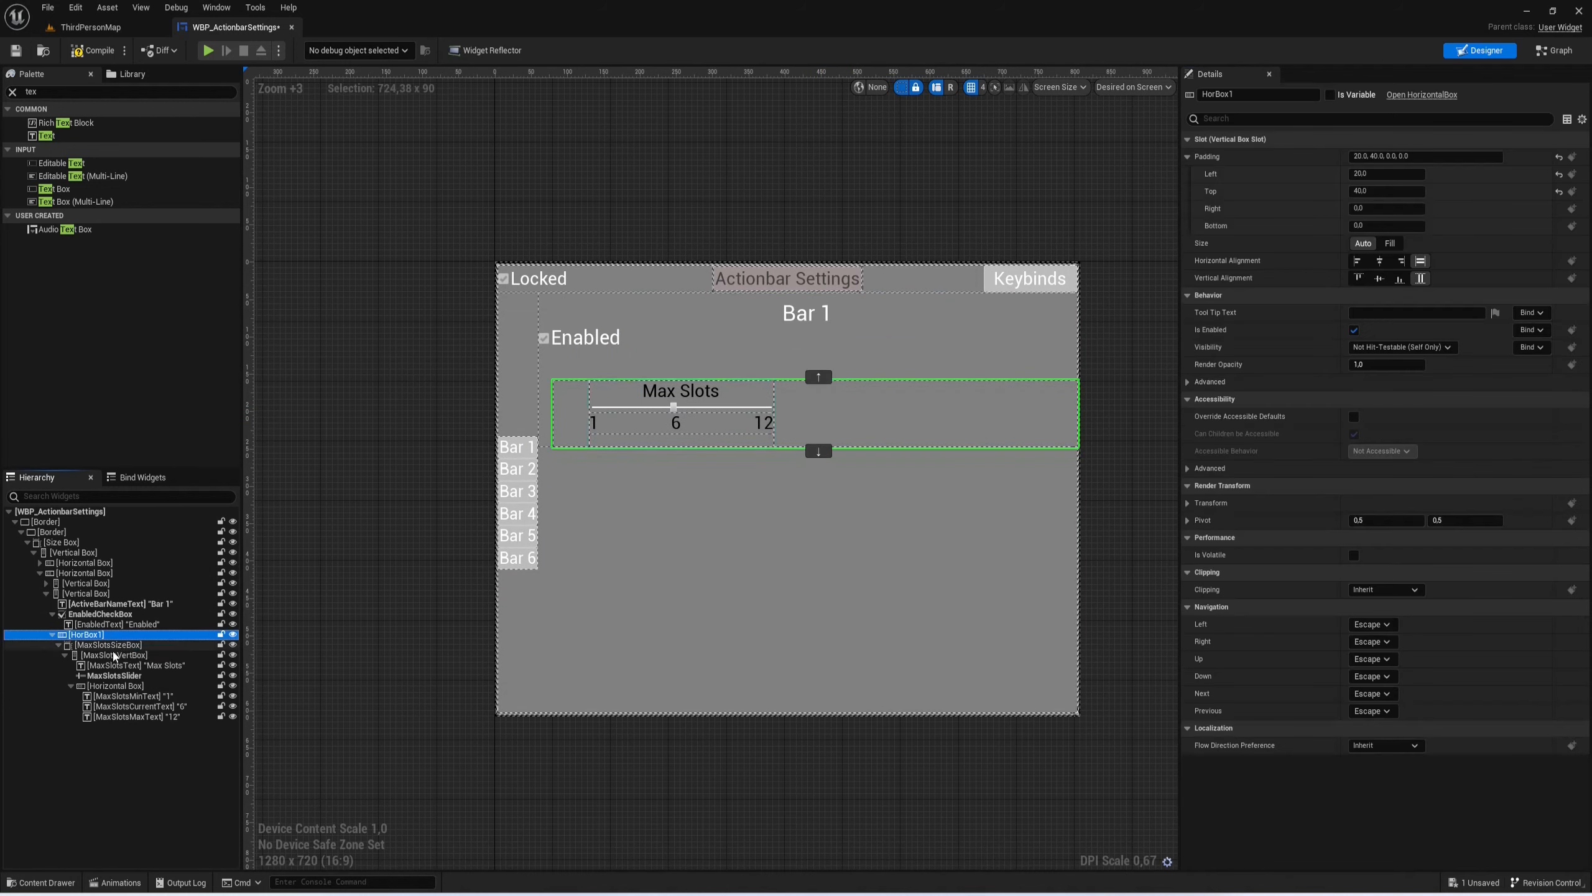
Step: Duplicate MaxSlotsSizeBox with its contents inside HorBox1 and rename the copy MaxHorizontalSizeBox
left_click(115, 686)
left_click(115, 647)
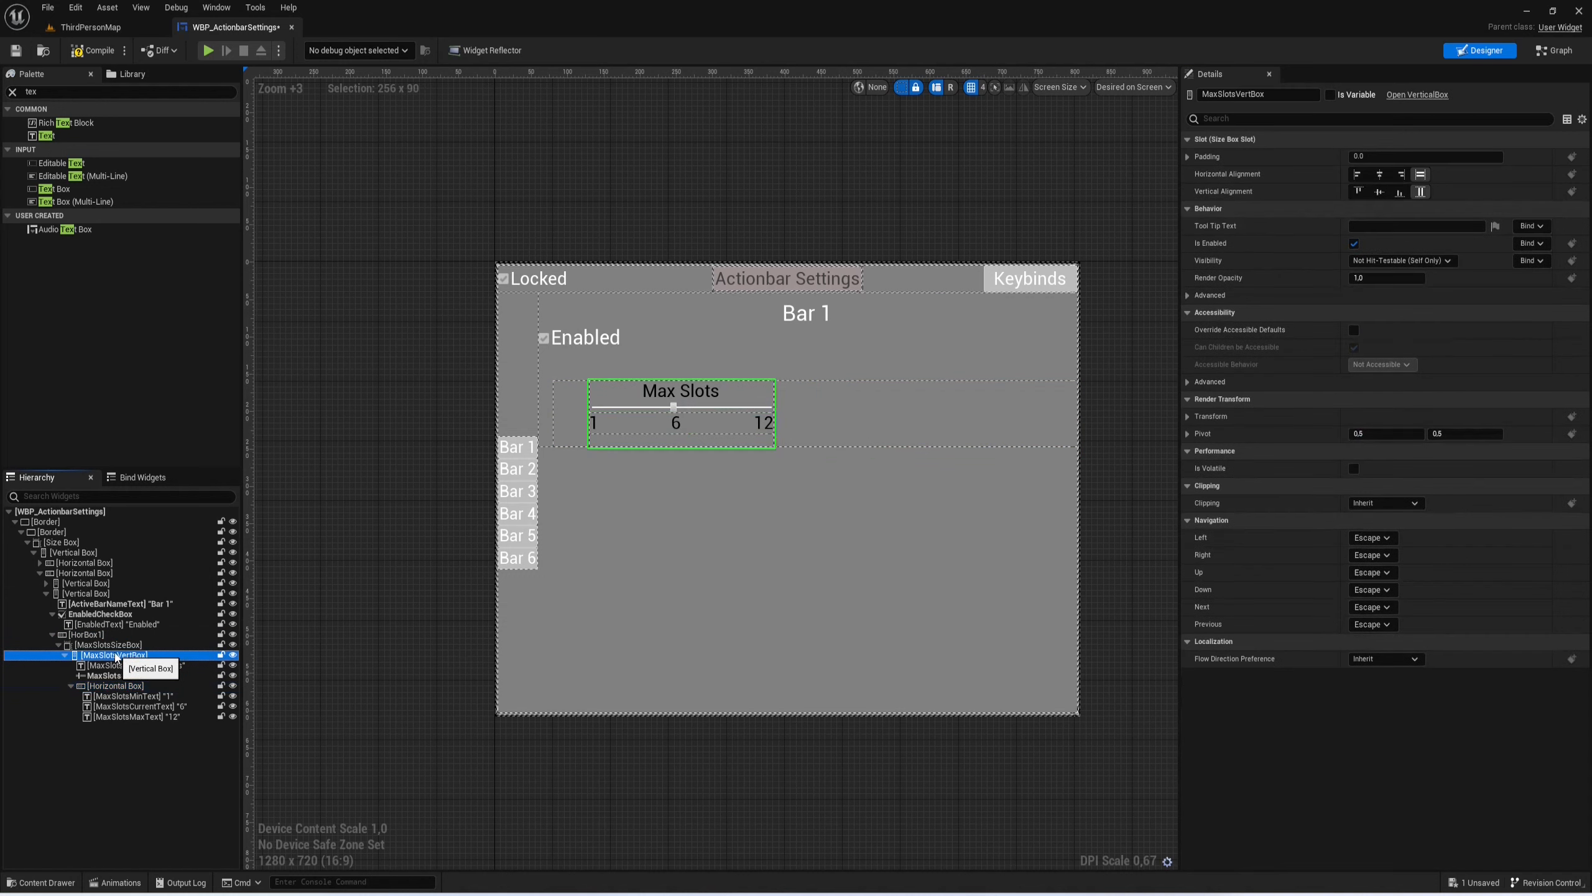
key("ctrl+d")
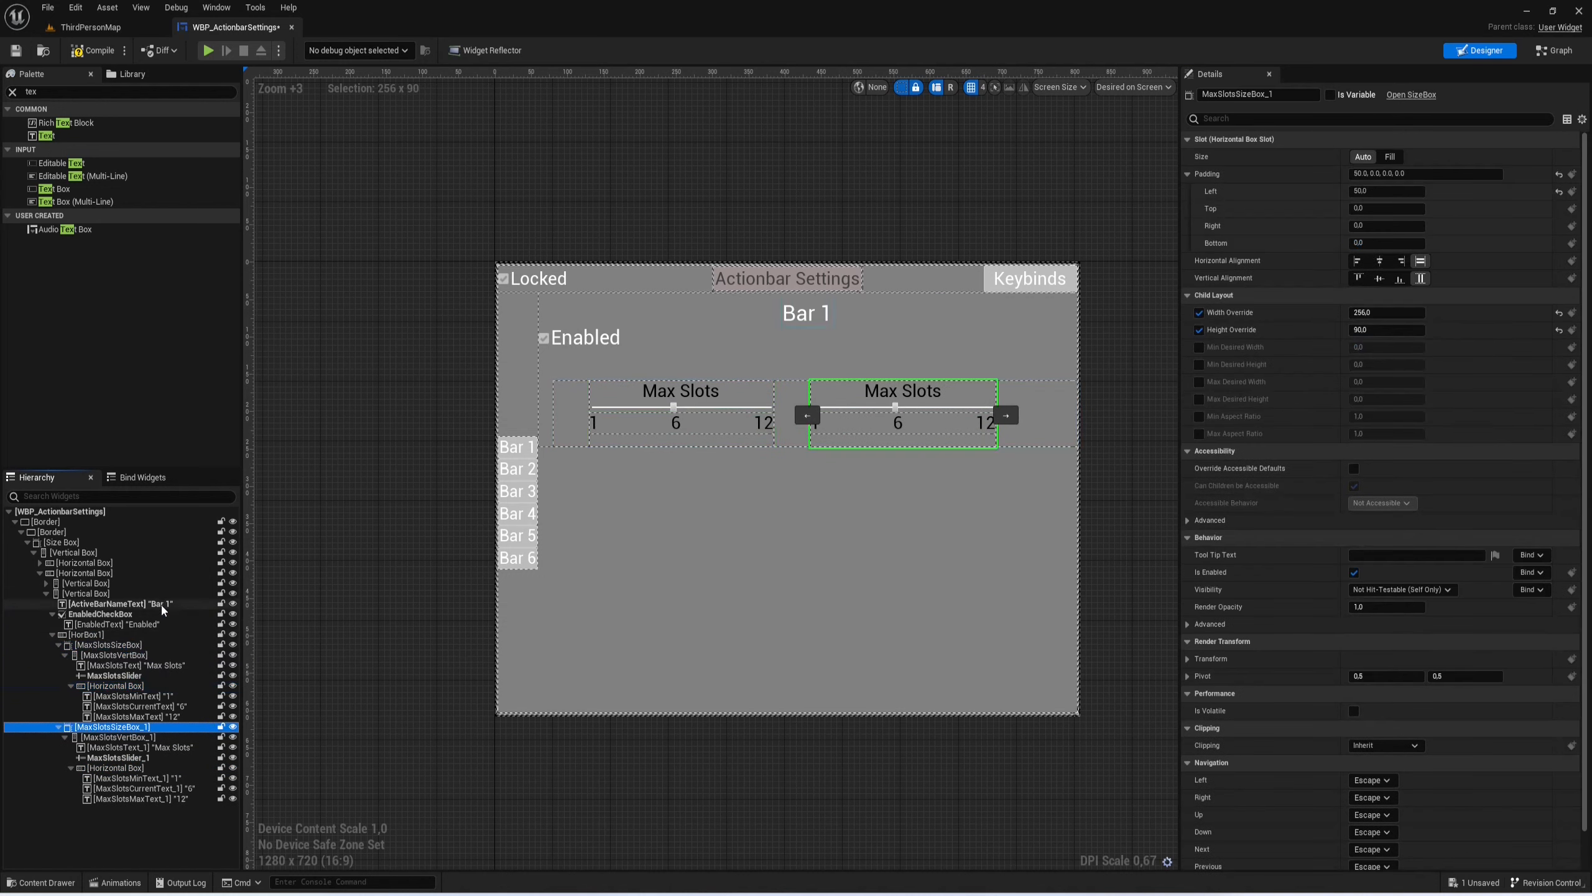
left_click(154, 726)
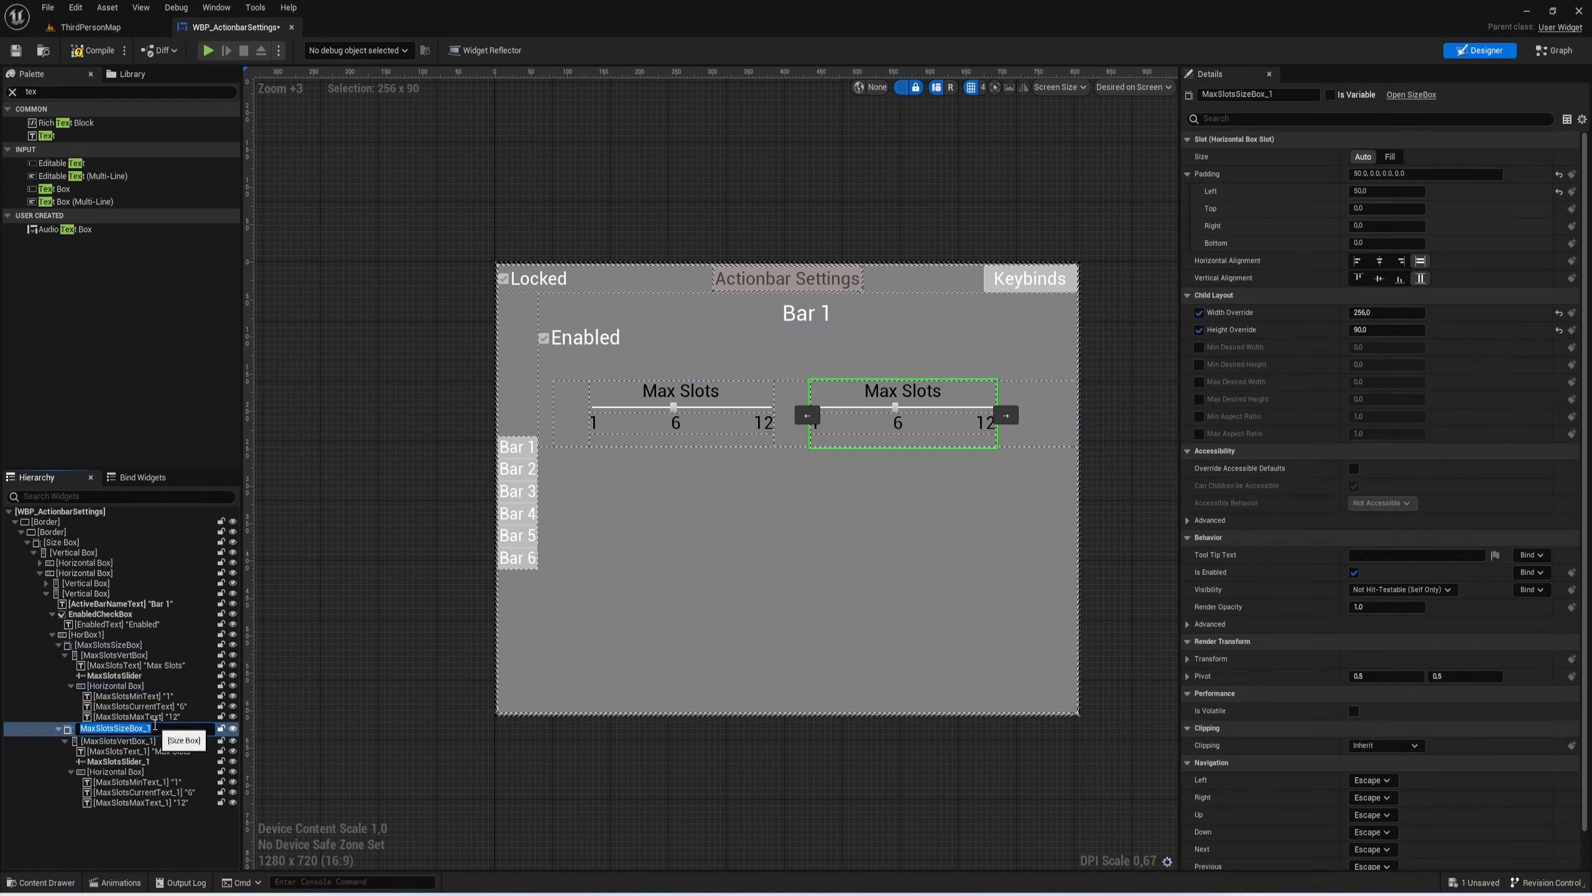
type("MaxHorizontalSizeBox")
key("Return")
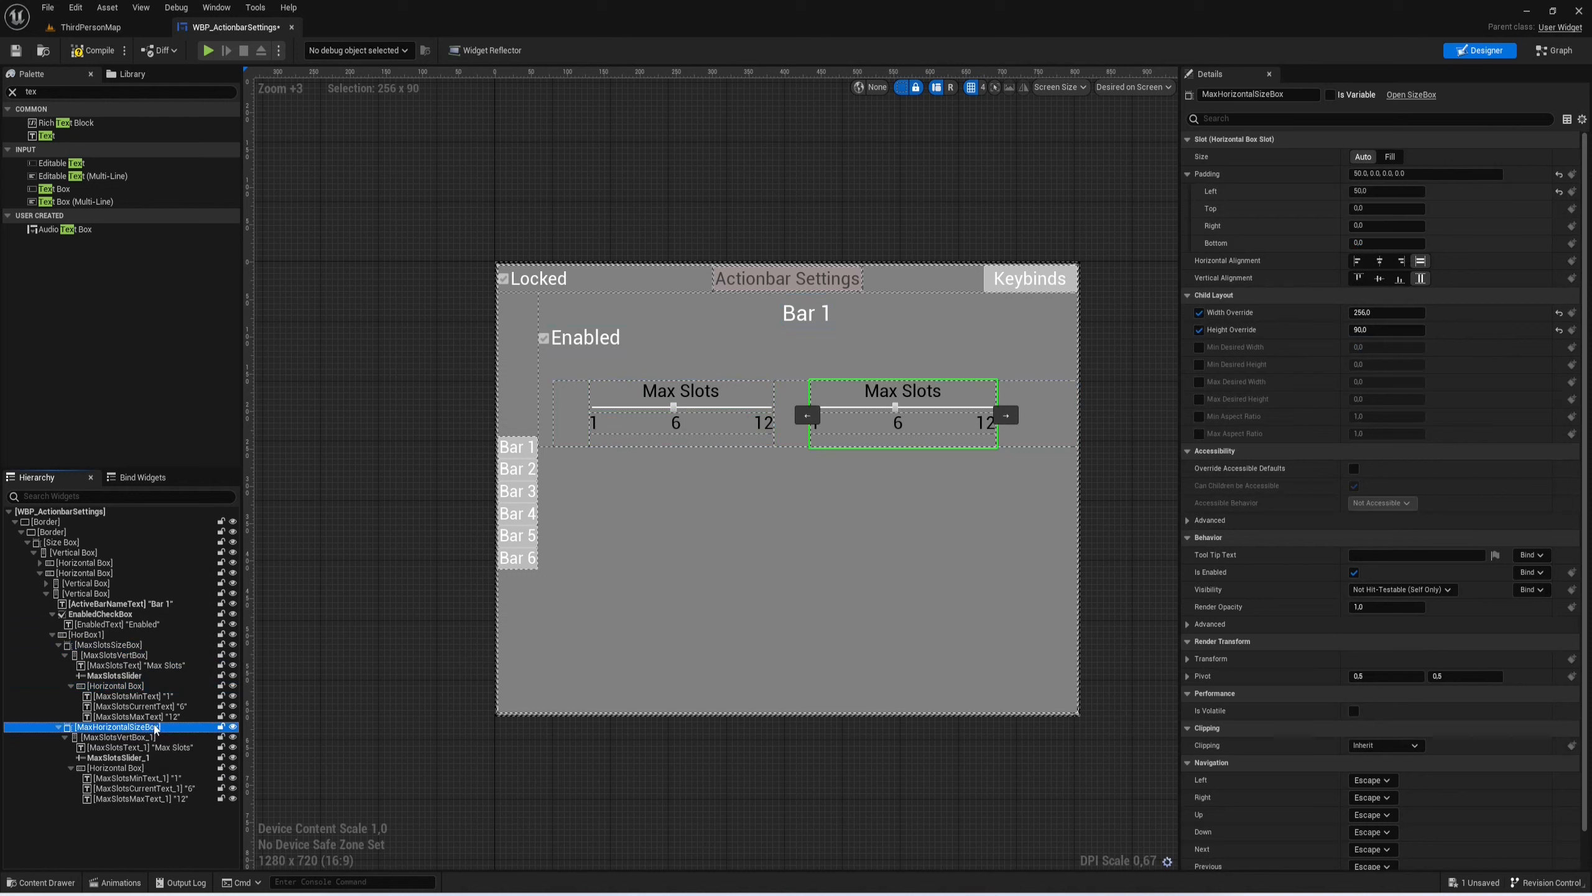
Step: Rename the copied vertical box MaxHorSizeBox and its title text MaxHorText
double_click(109, 738)
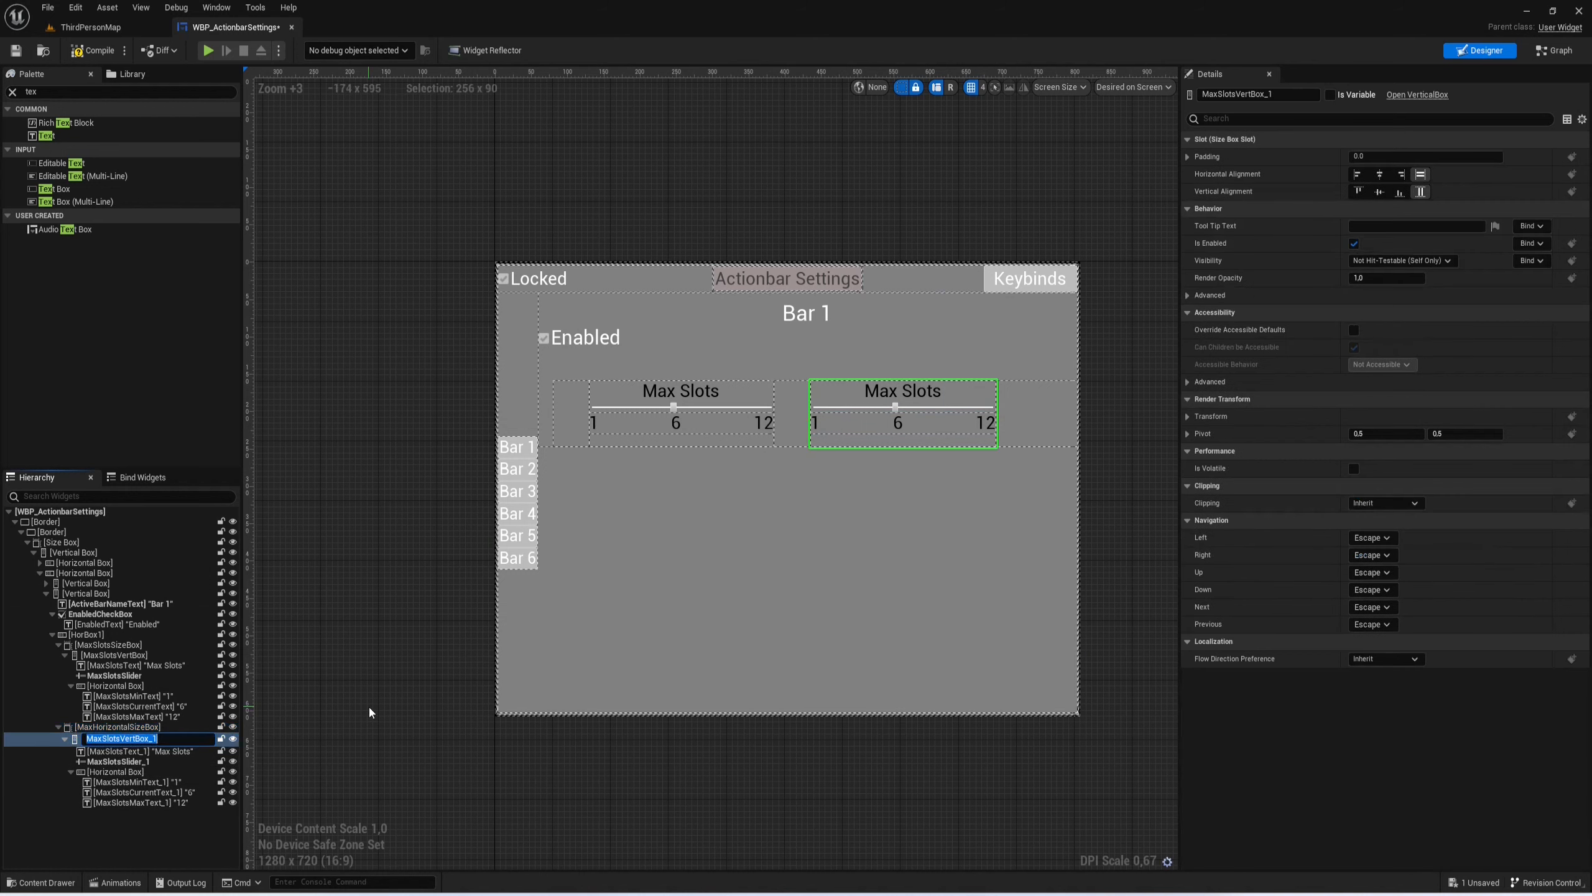
type("MaxHorSizeBox")
key("Return")
double_click(161, 749)
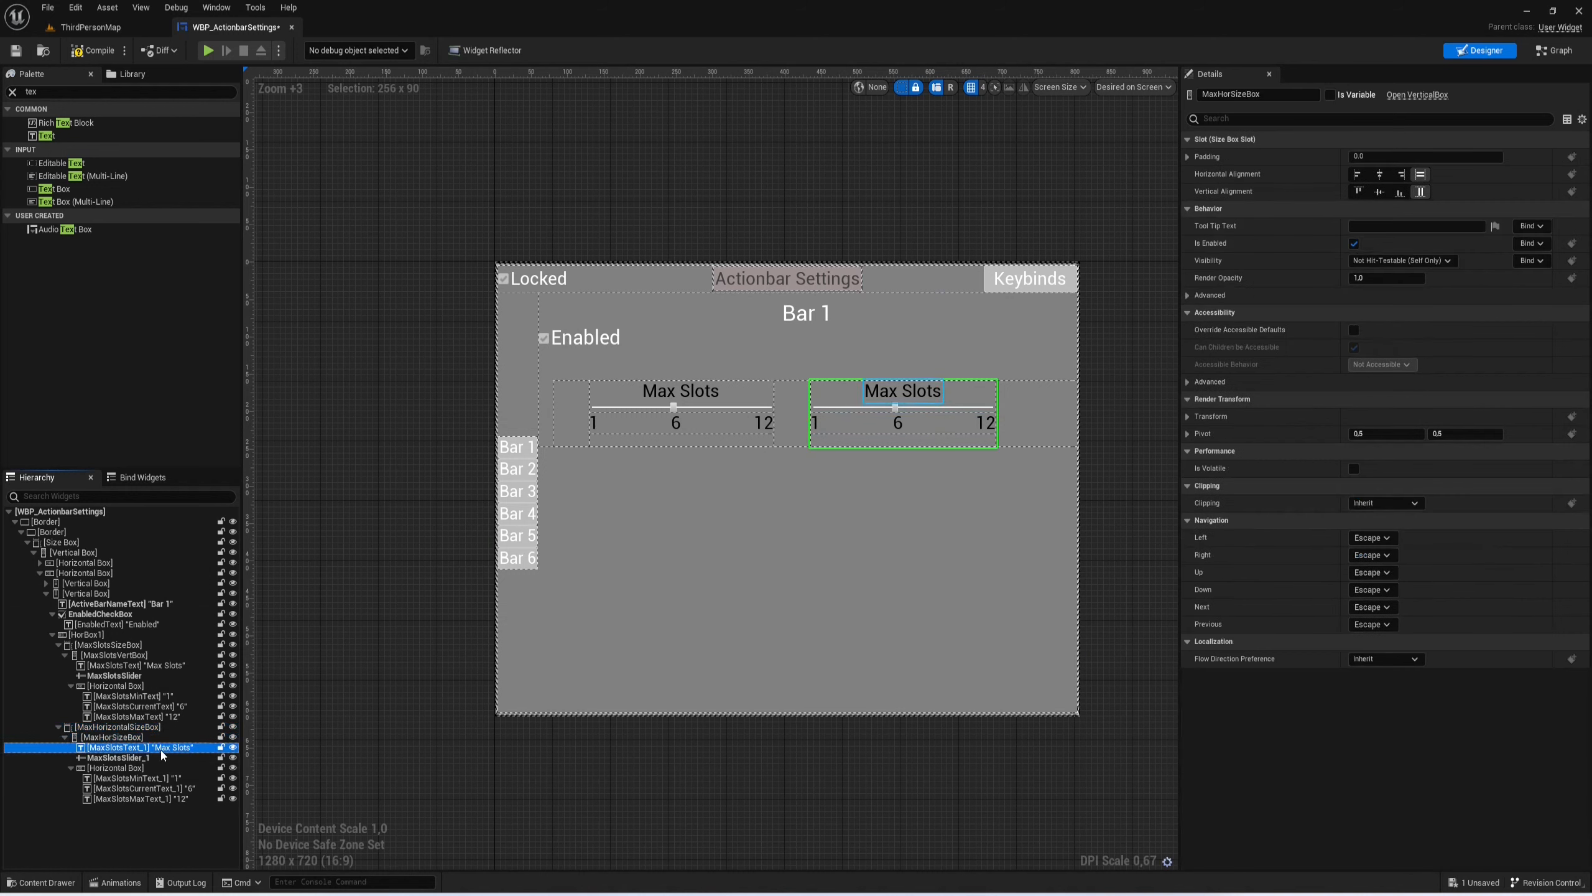
type("MaxHorText")
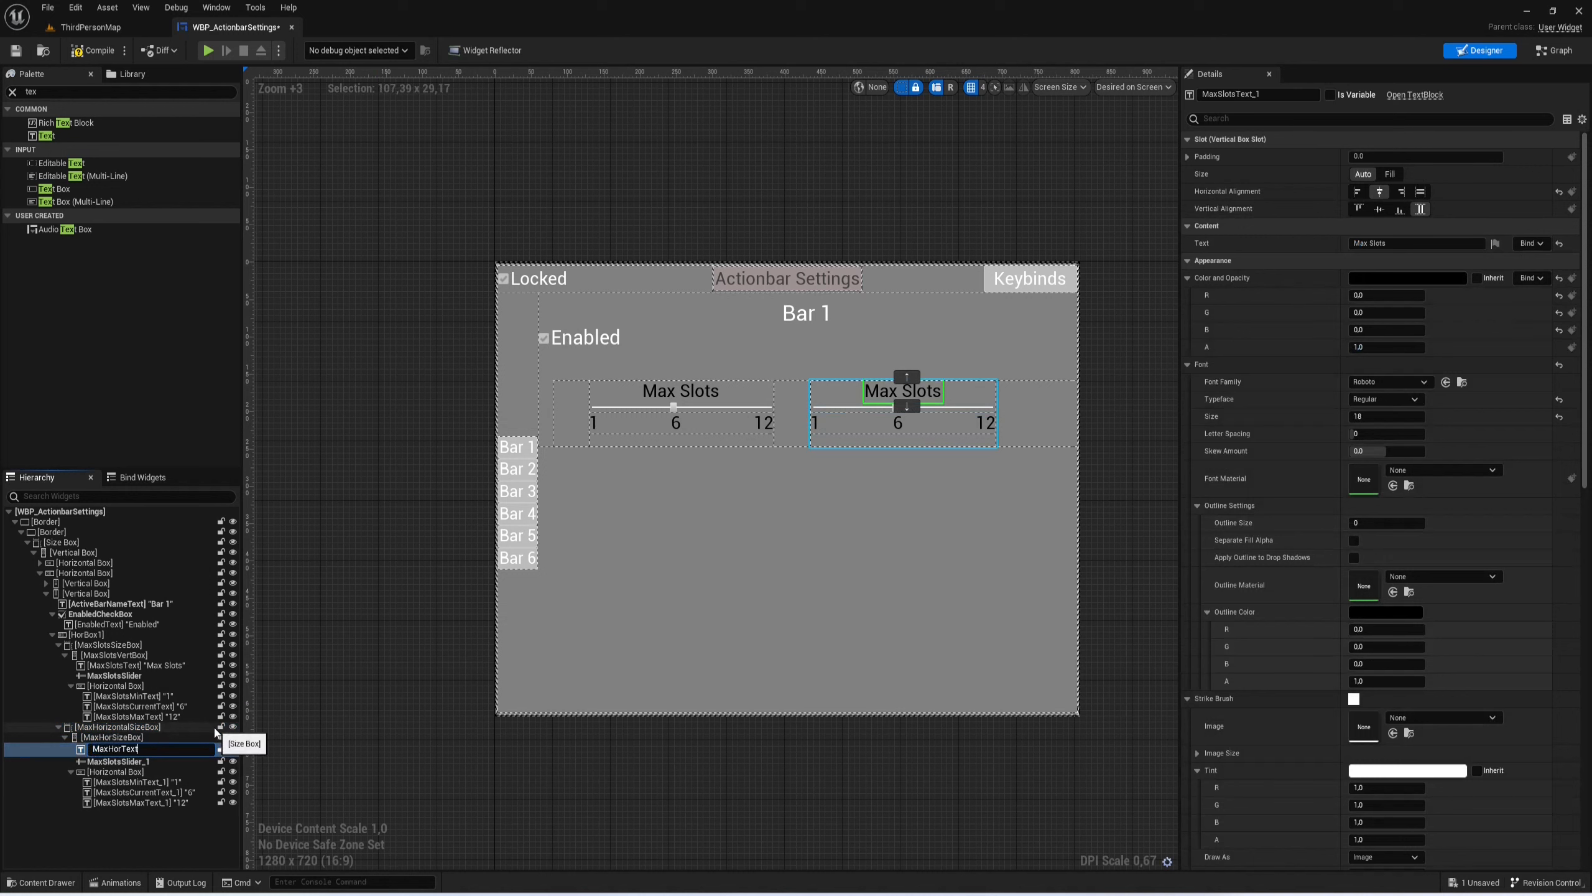
key("Return")
Step: Set the displayed text of MaxHorText to "Max Horizontal Slots"
double_click(1377, 243)
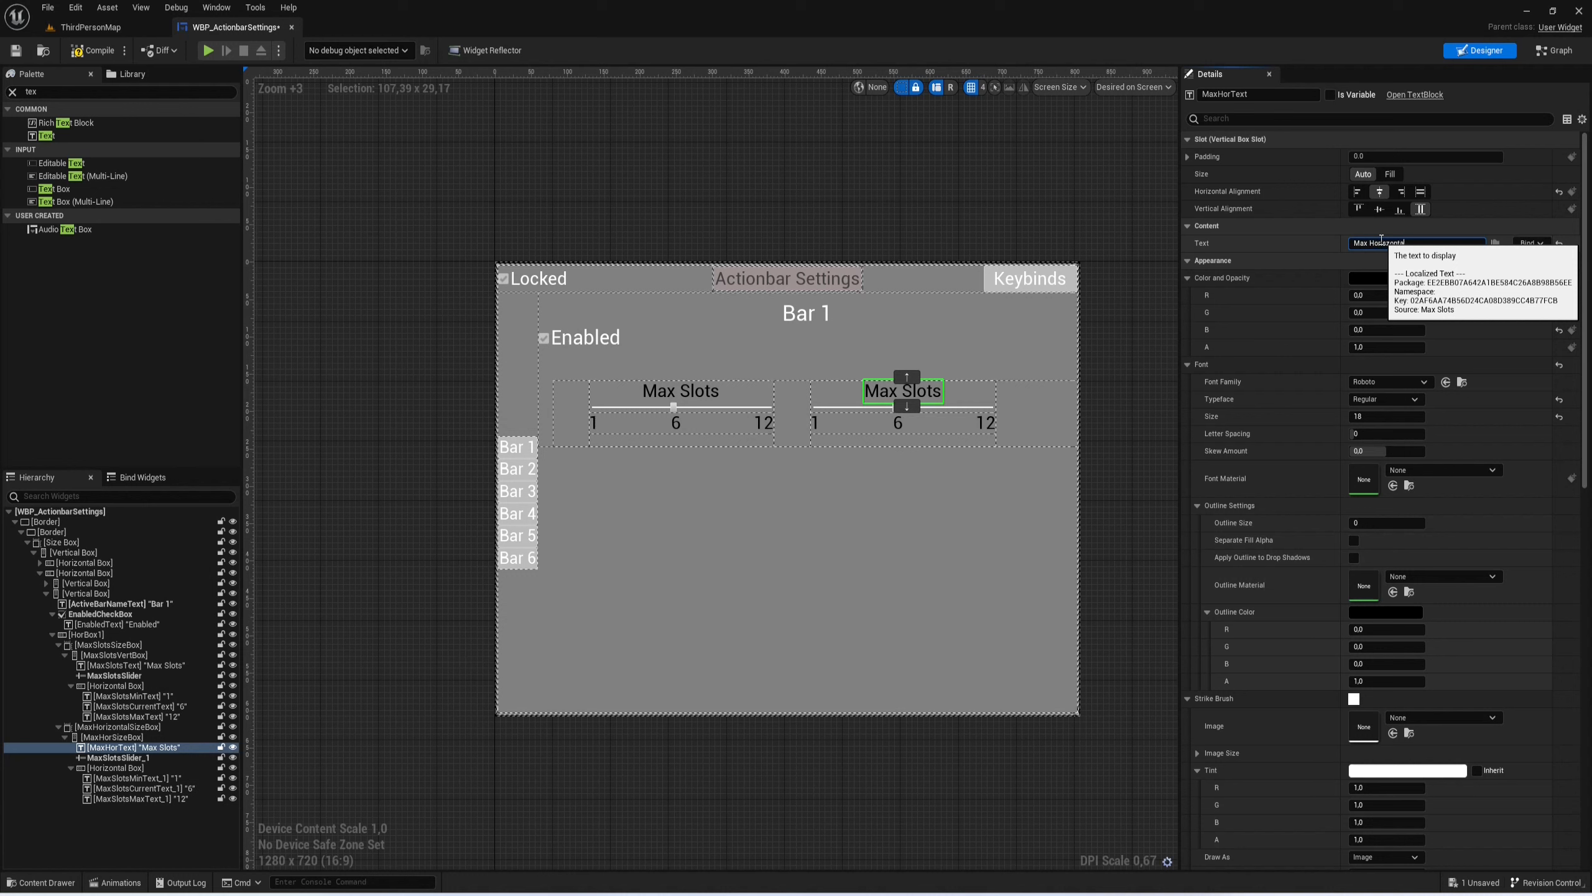
type("Horizontal")
key("BackSpace")
key("BackSpace")
key("BackSpace")
key("BackSpace")
key("BackSpace")
key("BackSpace")
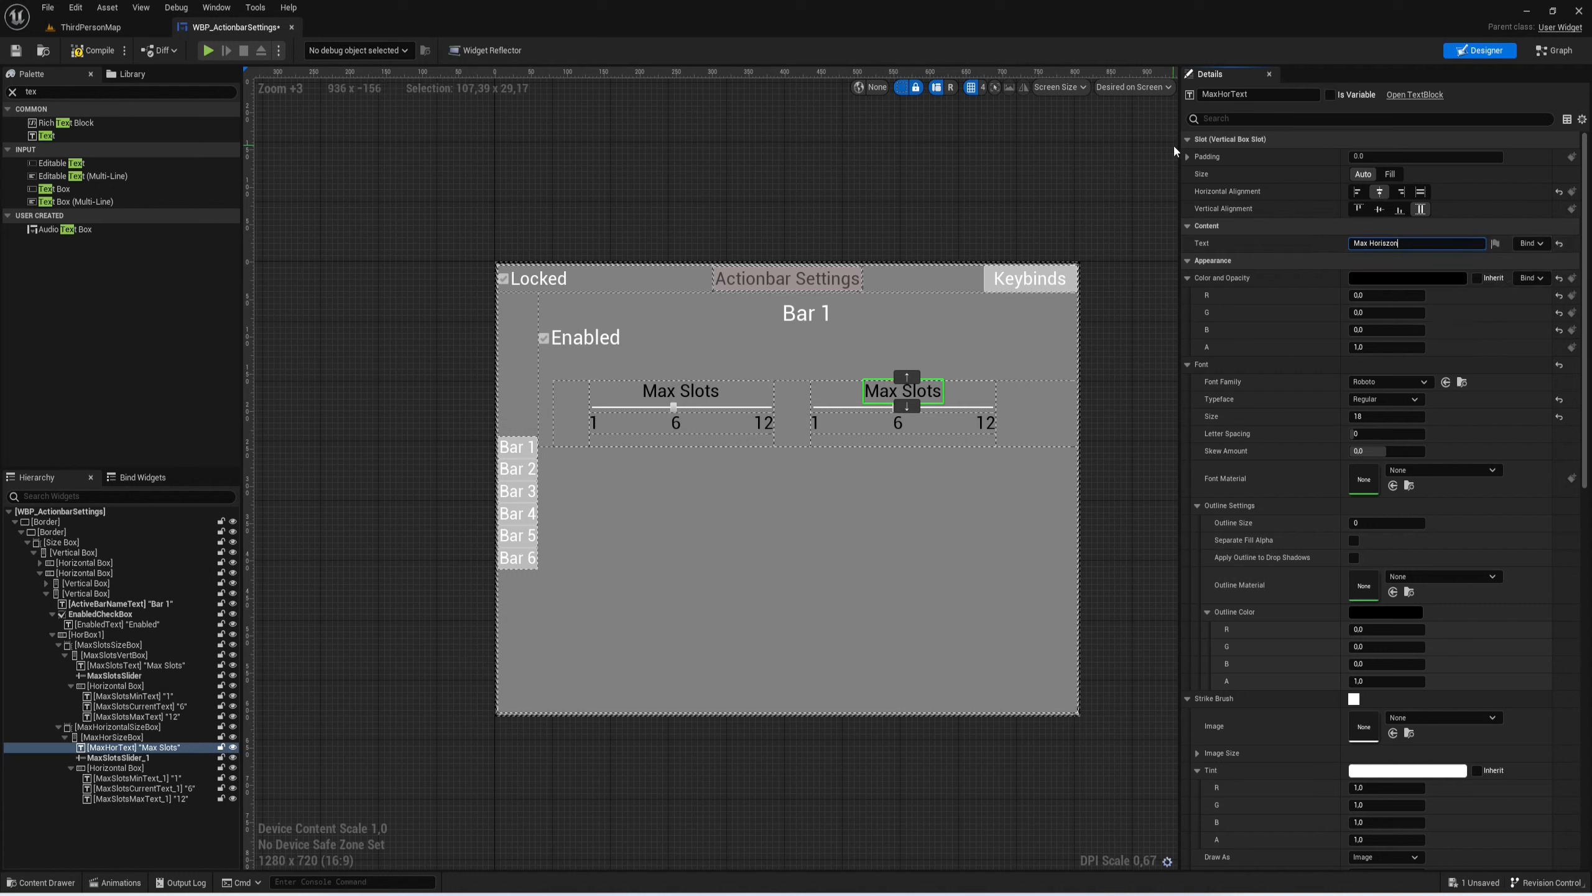
type("zontal Slots")
key("Return")
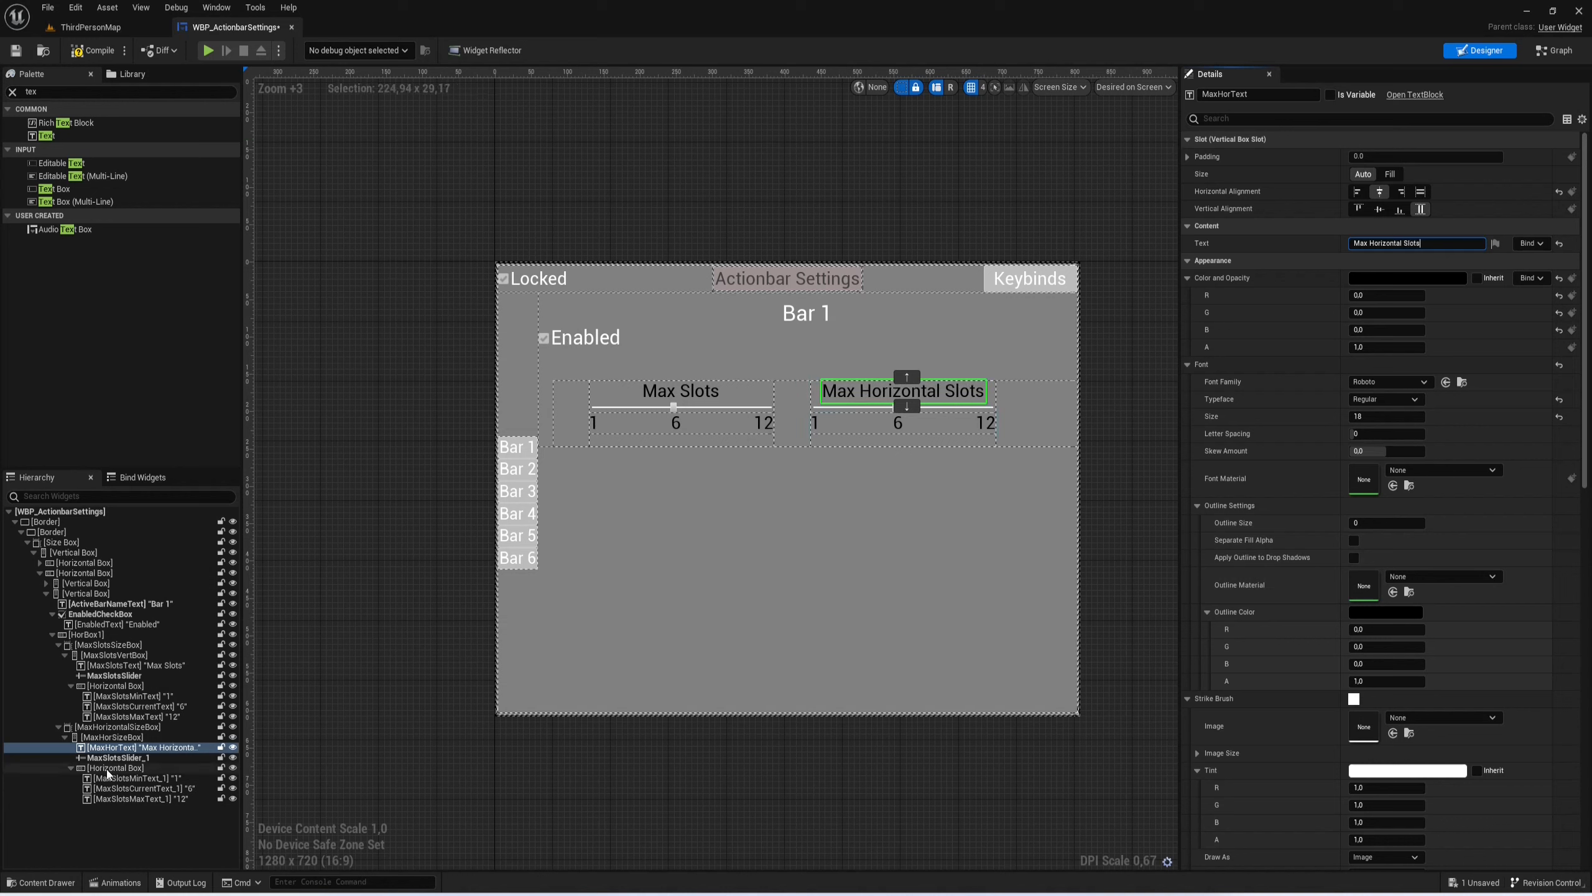
Step: Rename the copied slider MaxHorSlider and the minimum value label below it MaxHorMinText
left_click(118, 757)
left_click(1220, 94)
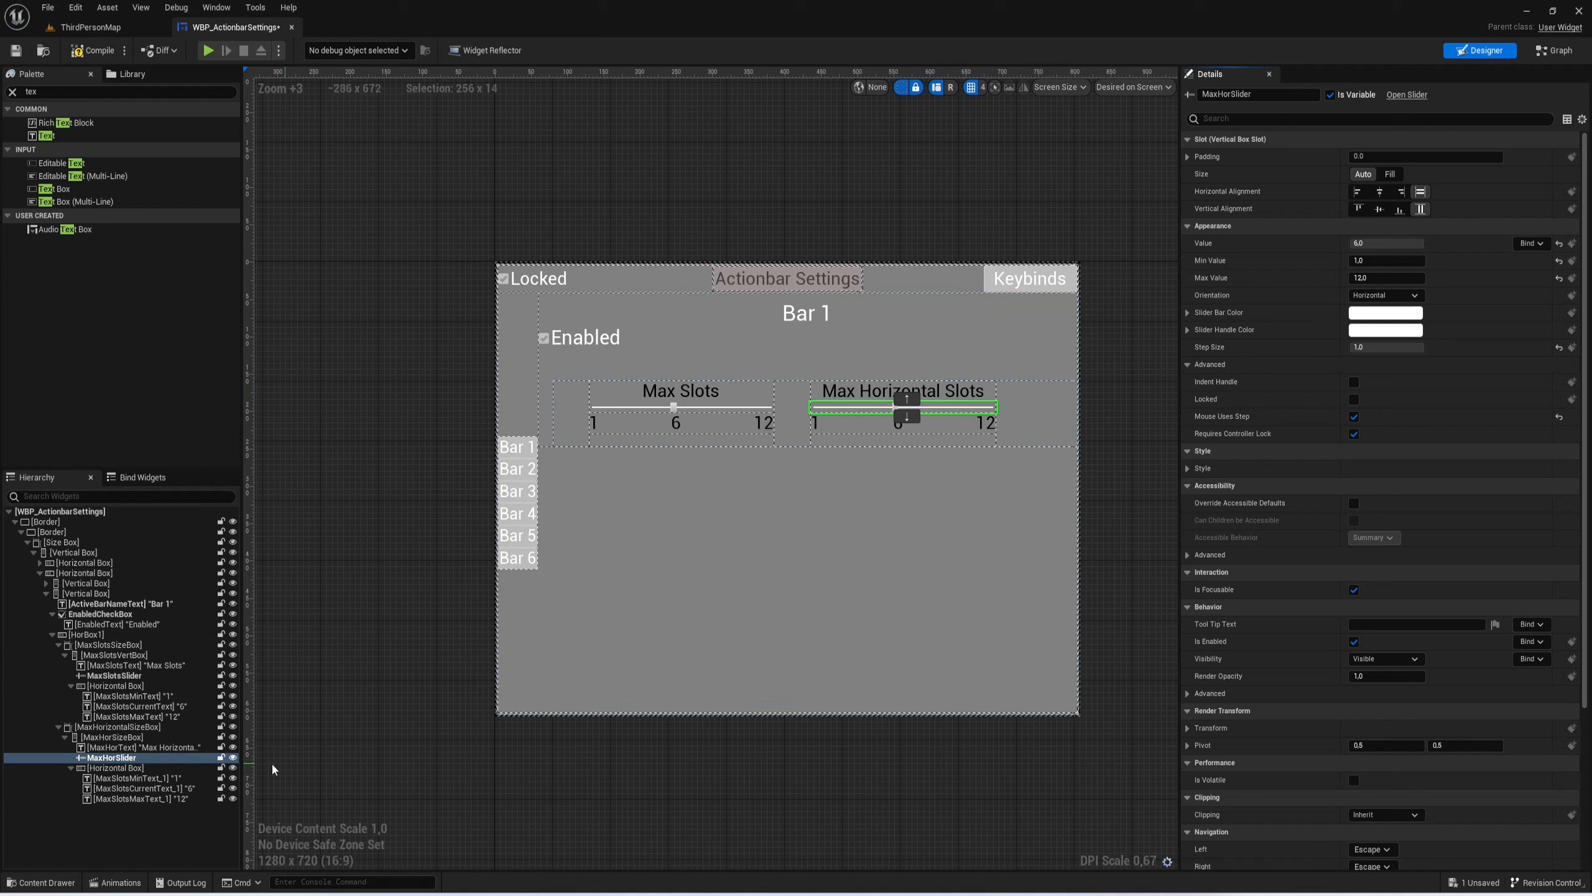
left_click(170, 770)
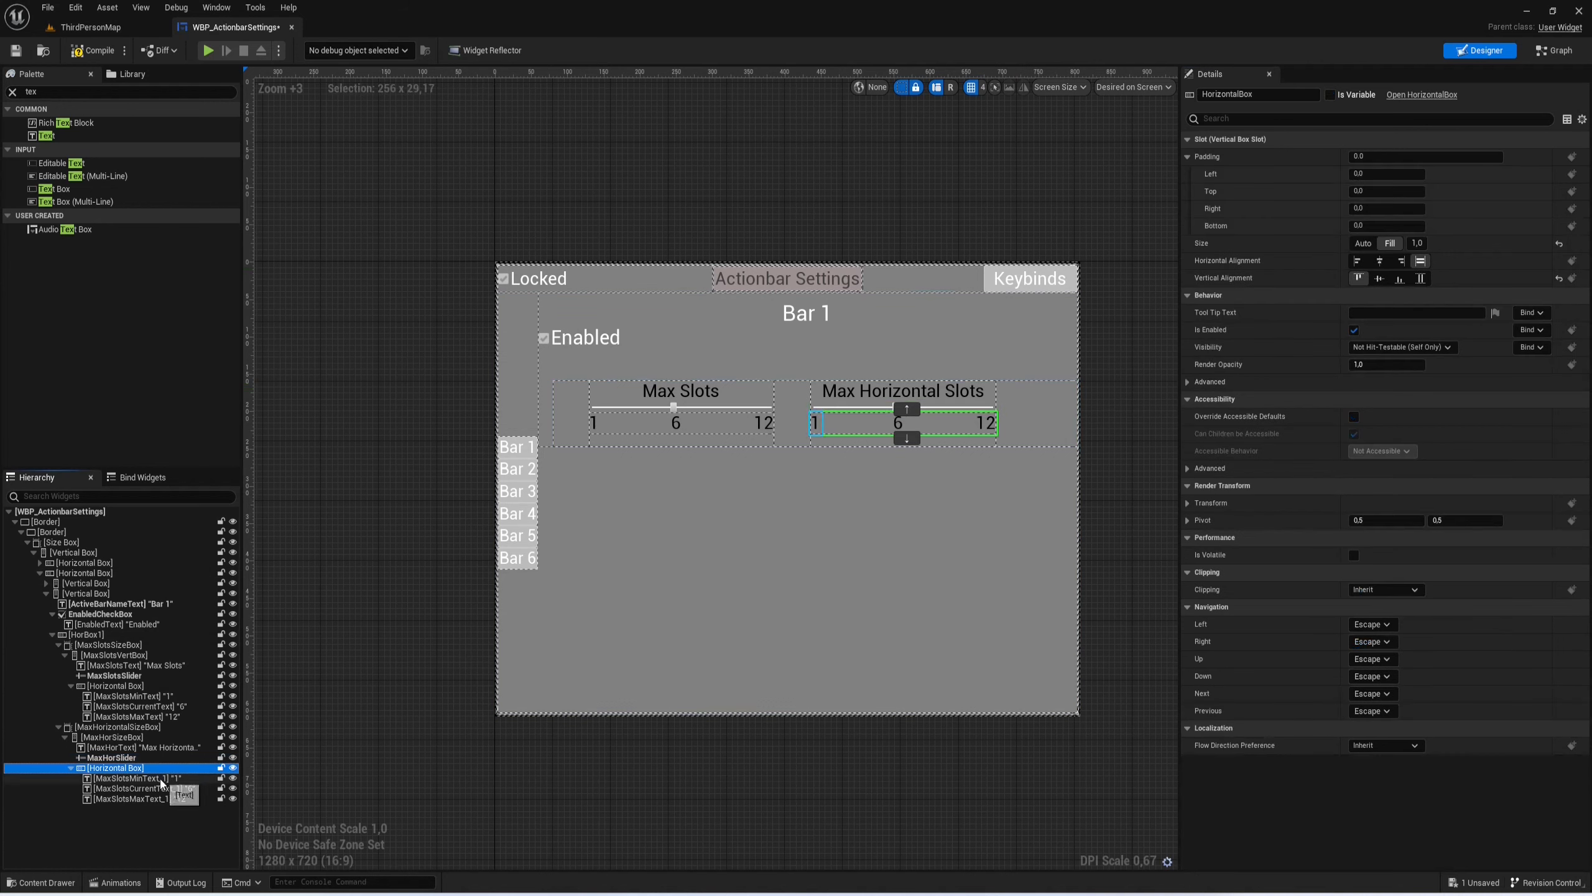
left_click(135, 777)
key("F2")
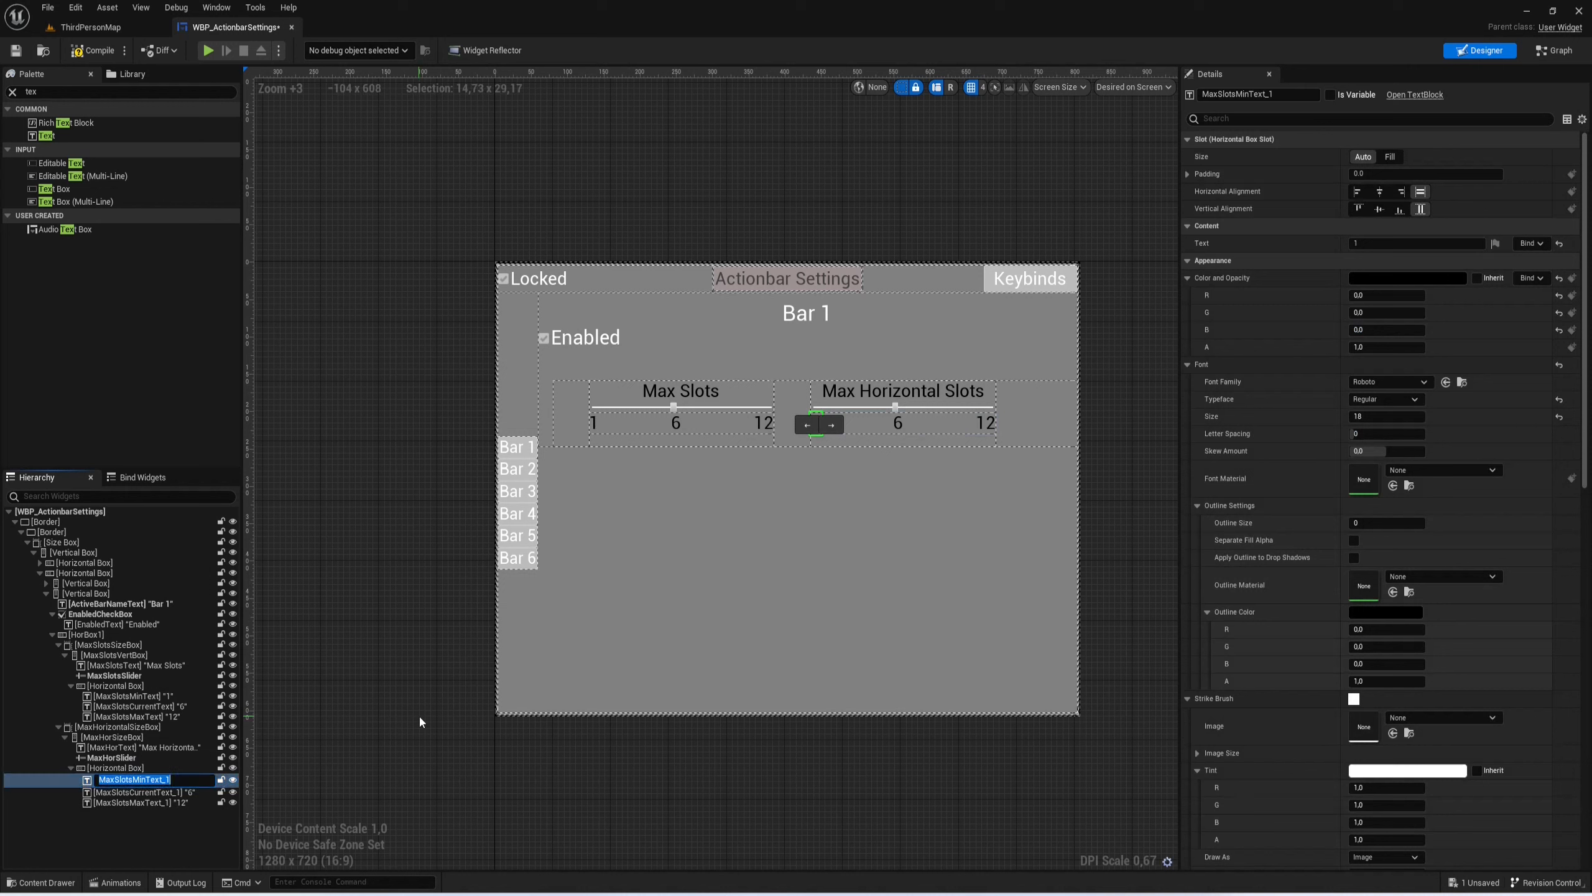
type("MaxHorMinText")
key("Return")
Step: Rename the copied current and maximum value labels MaxHorCurrentText and MaxHorMaxText
left_click(125, 789)
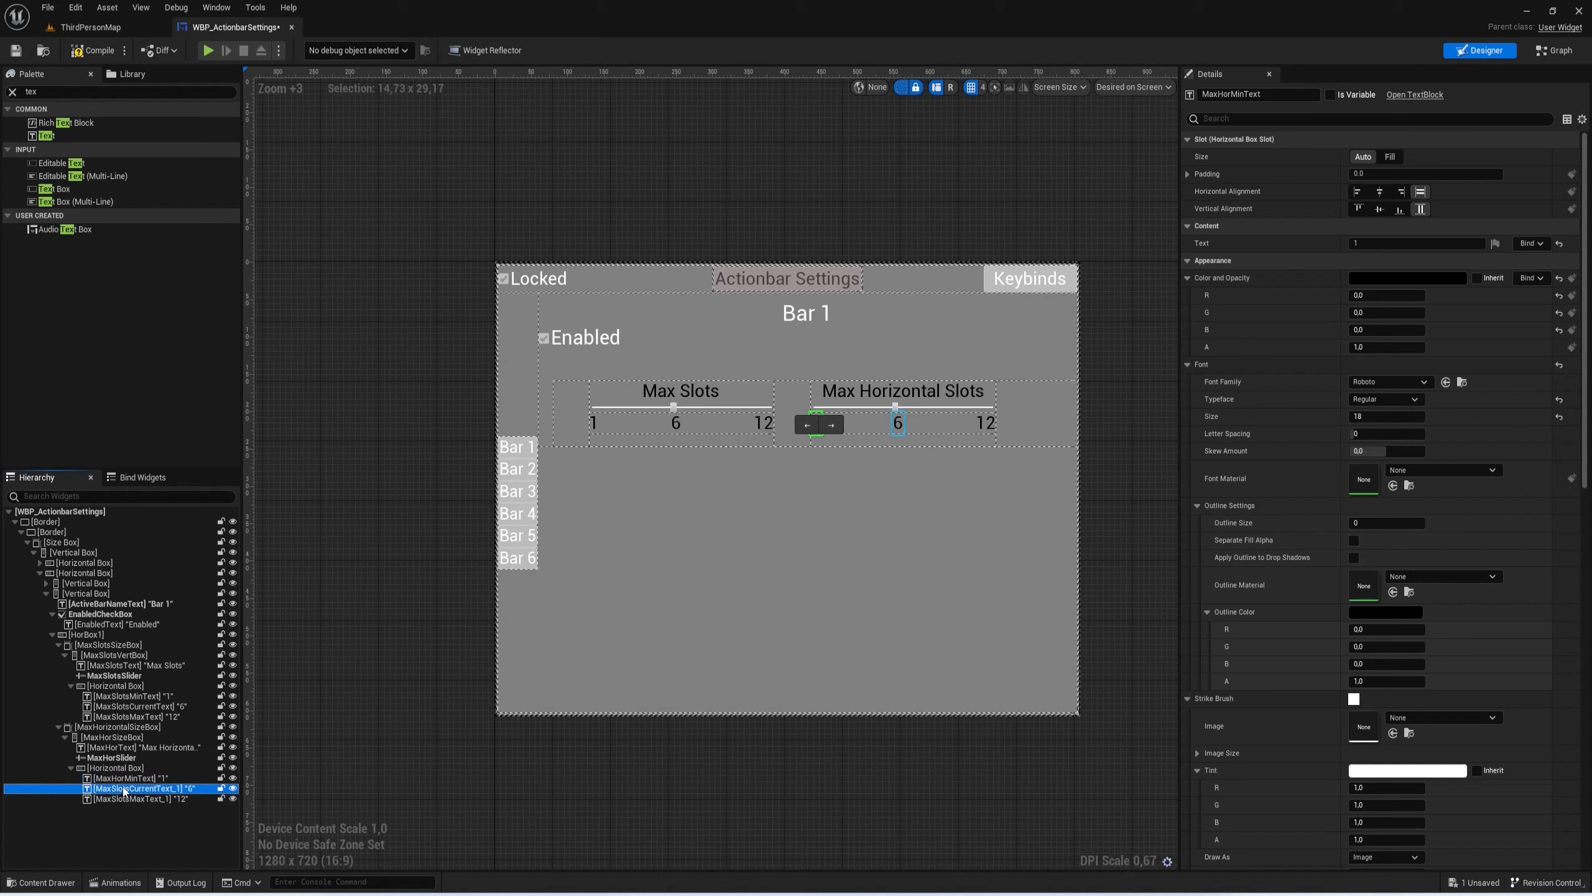
key("F2")
type("Max")
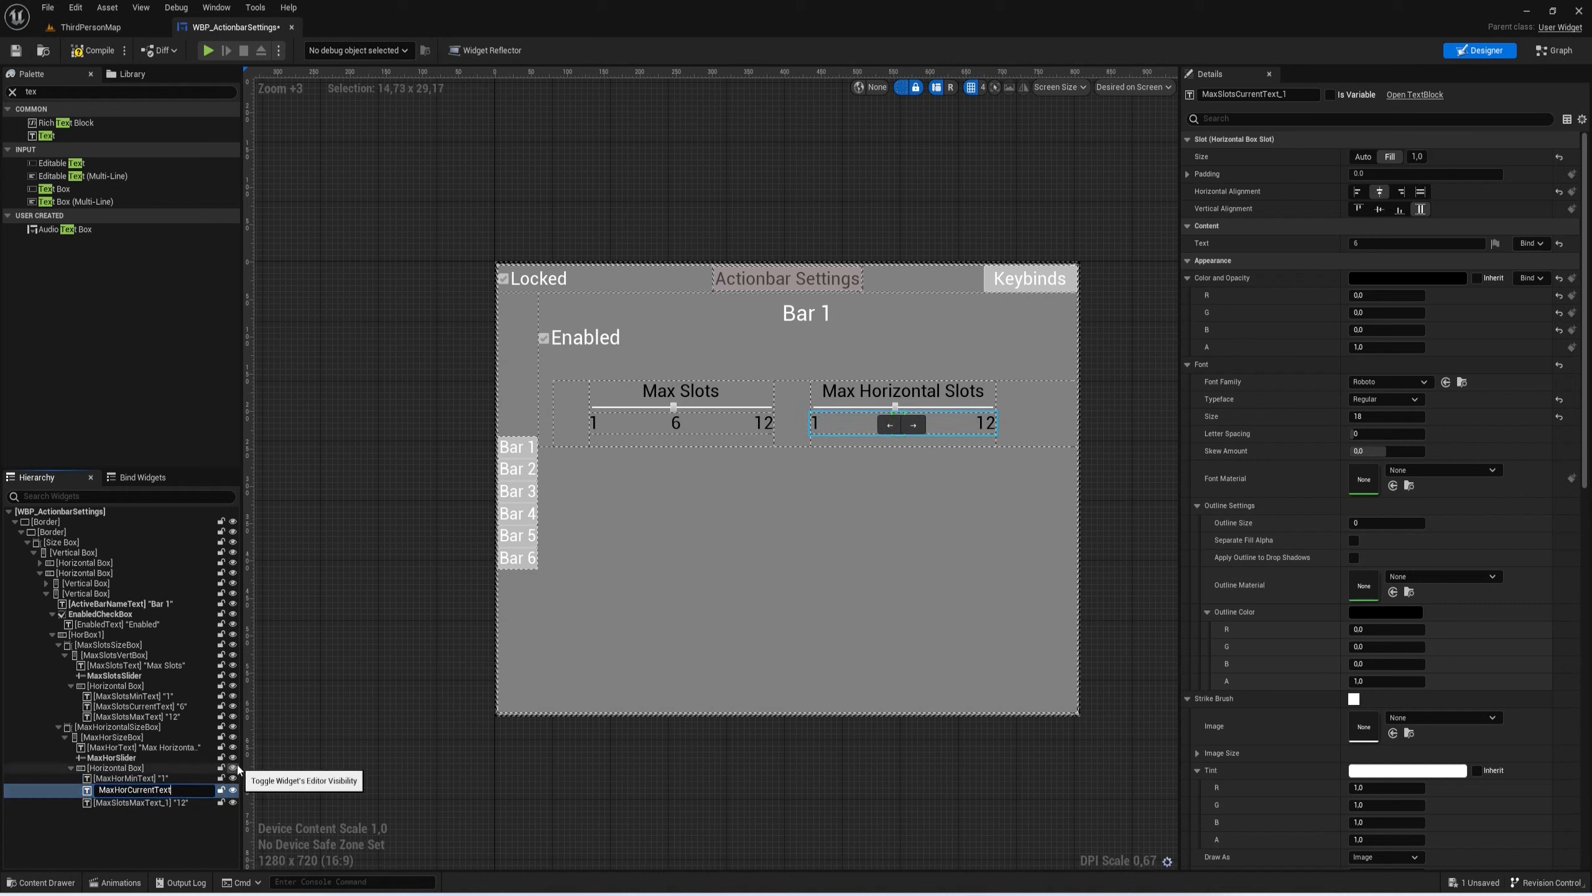
type("HorCurrentText")
key("Return")
left_click(186, 798)
key("F2")
type("MaxHorMaxTex")
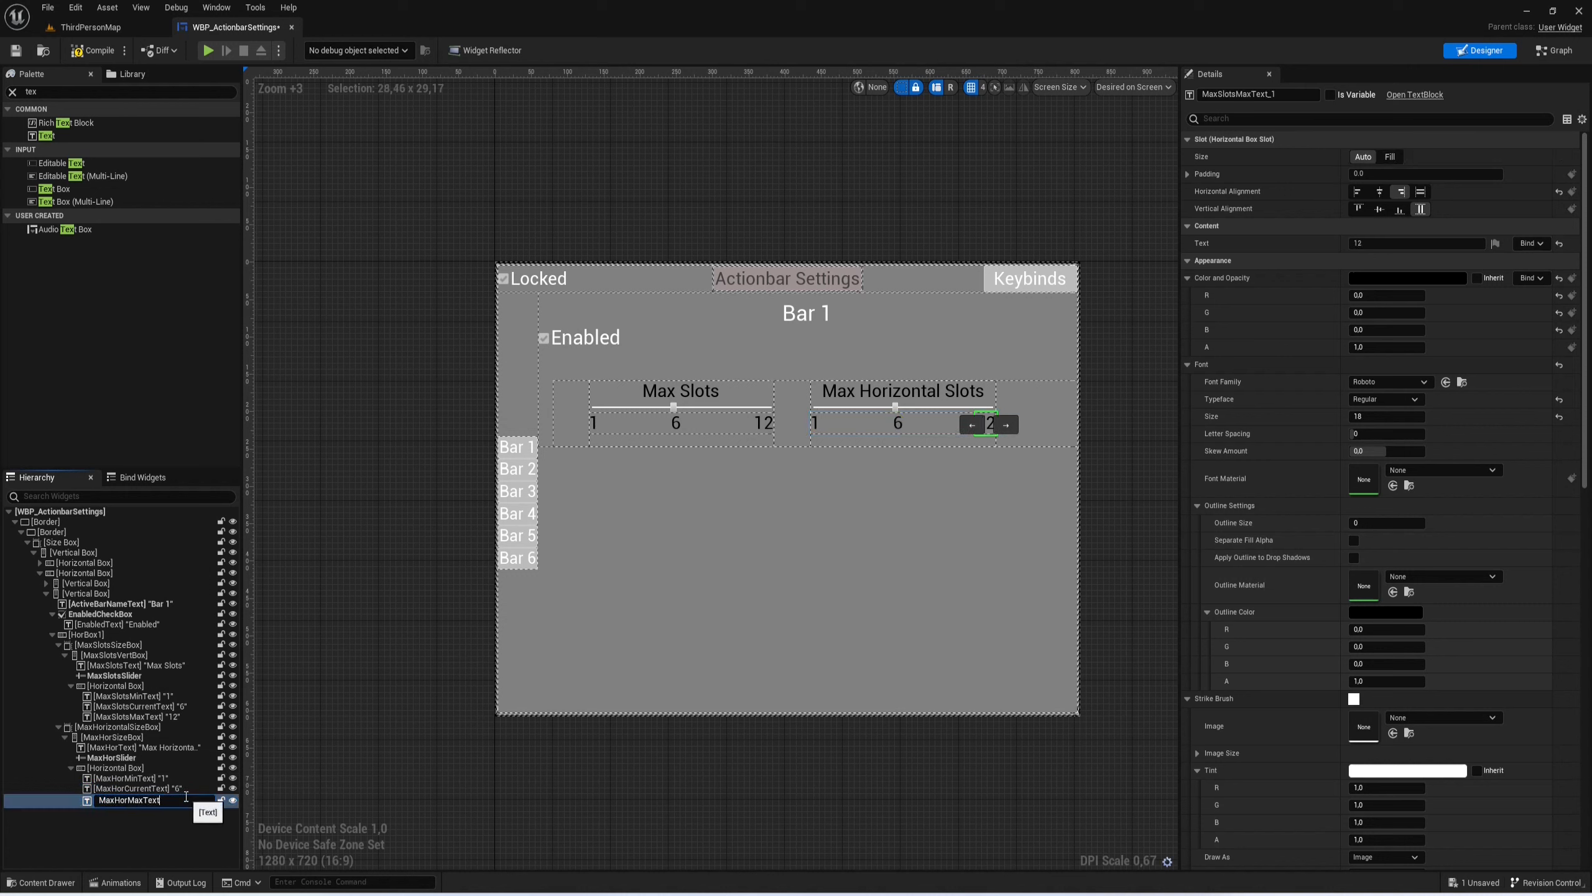
type("t")
key("Return")
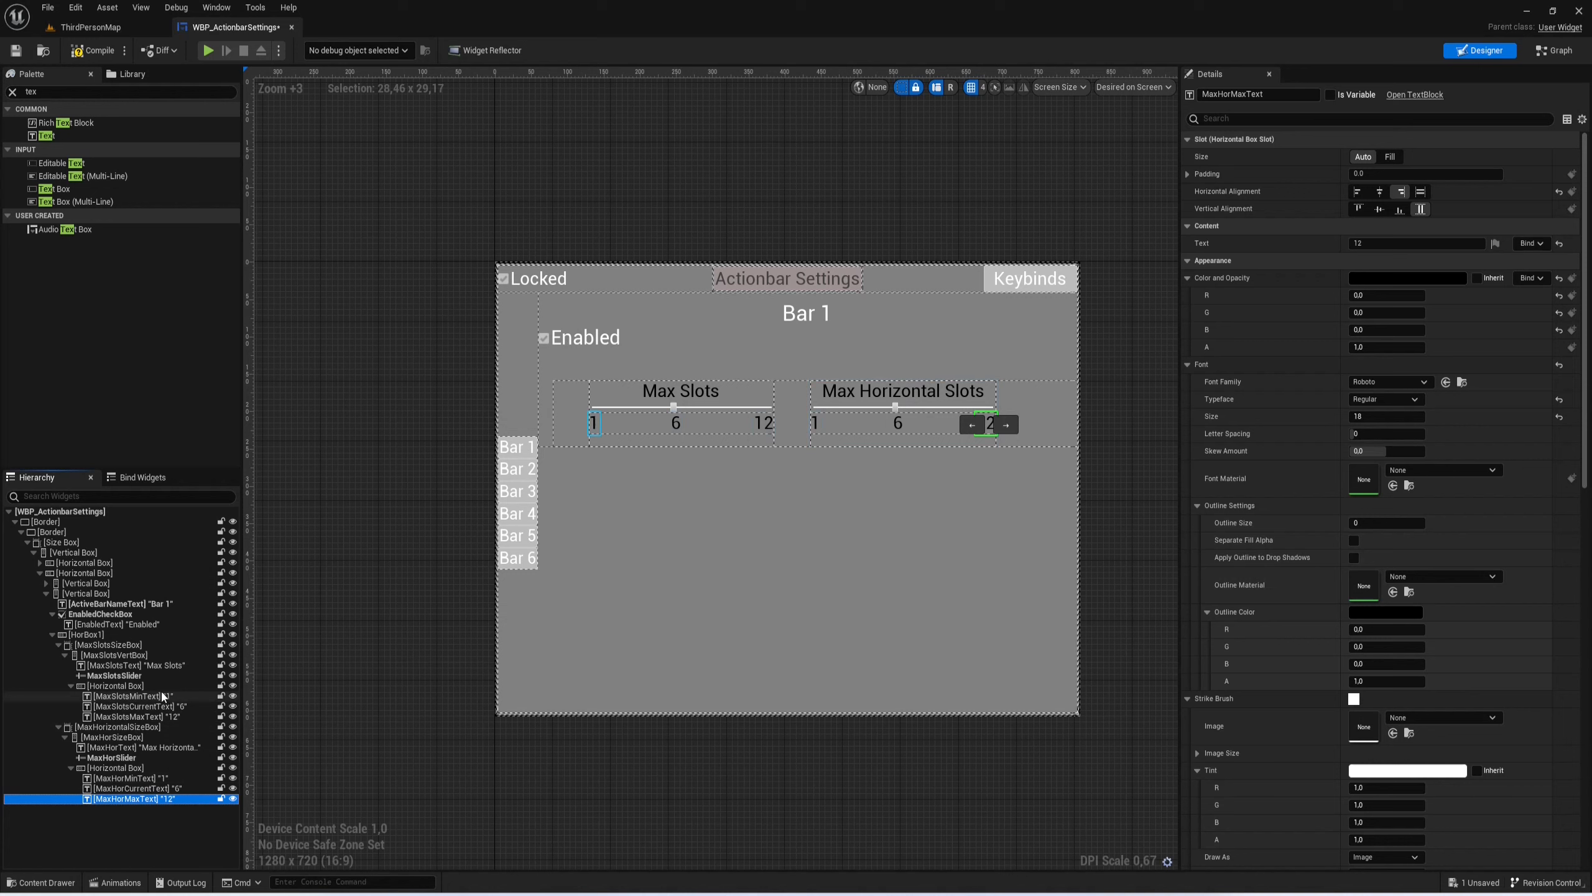
Step: Duplicate the HorBox1 row, collapse the original in the hierarchy and rename the copy HorBox2
left_click(150, 645)
left_click(148, 634)
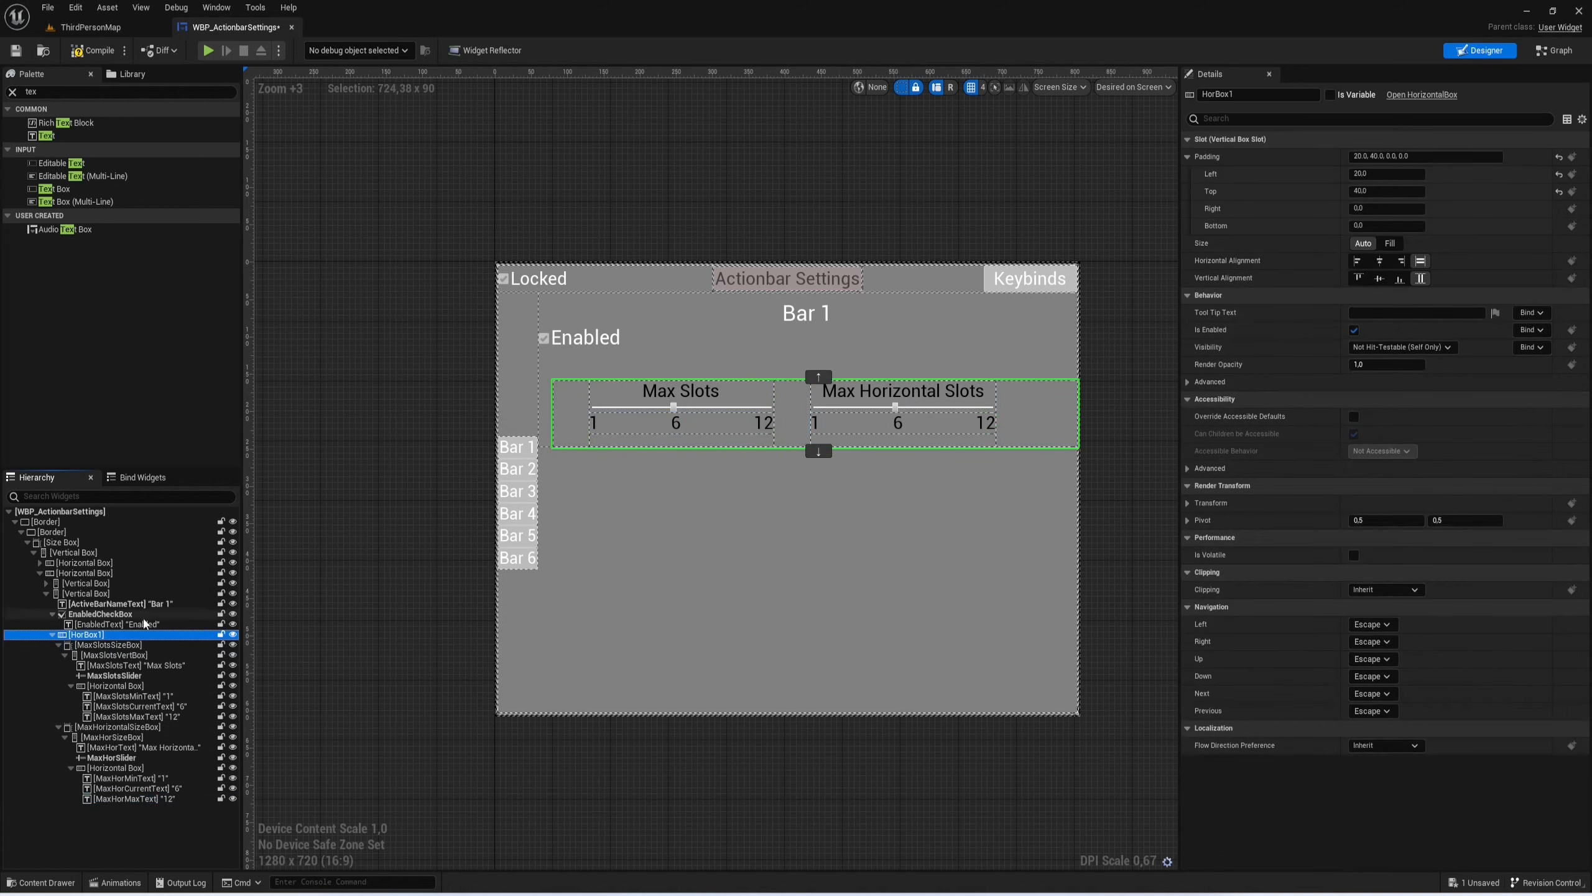
key("ctrl+d")
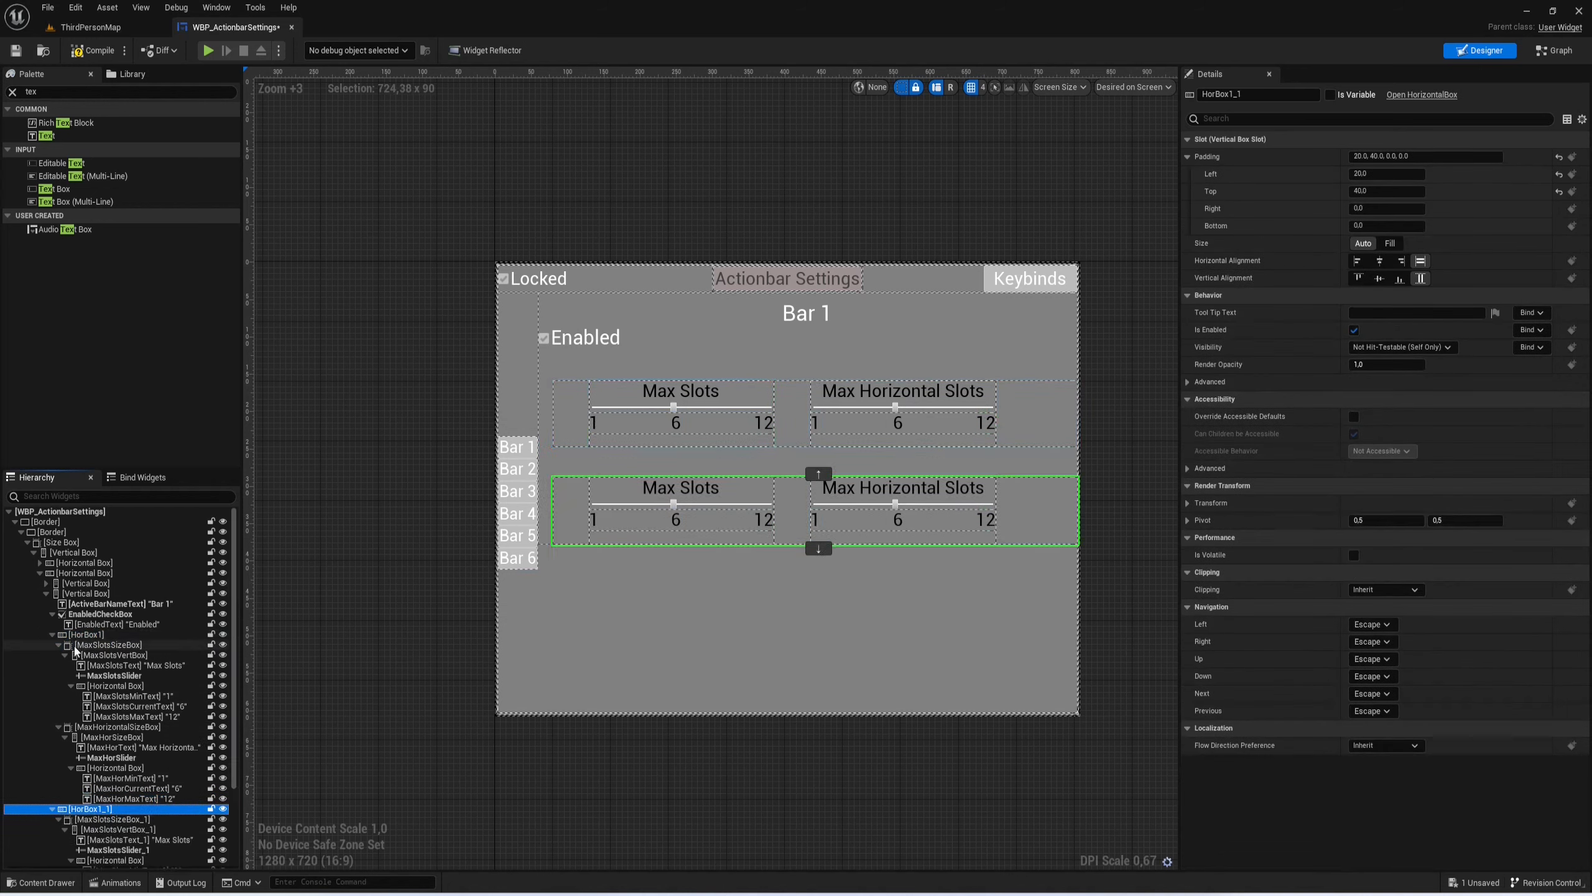
left_click(52, 633)
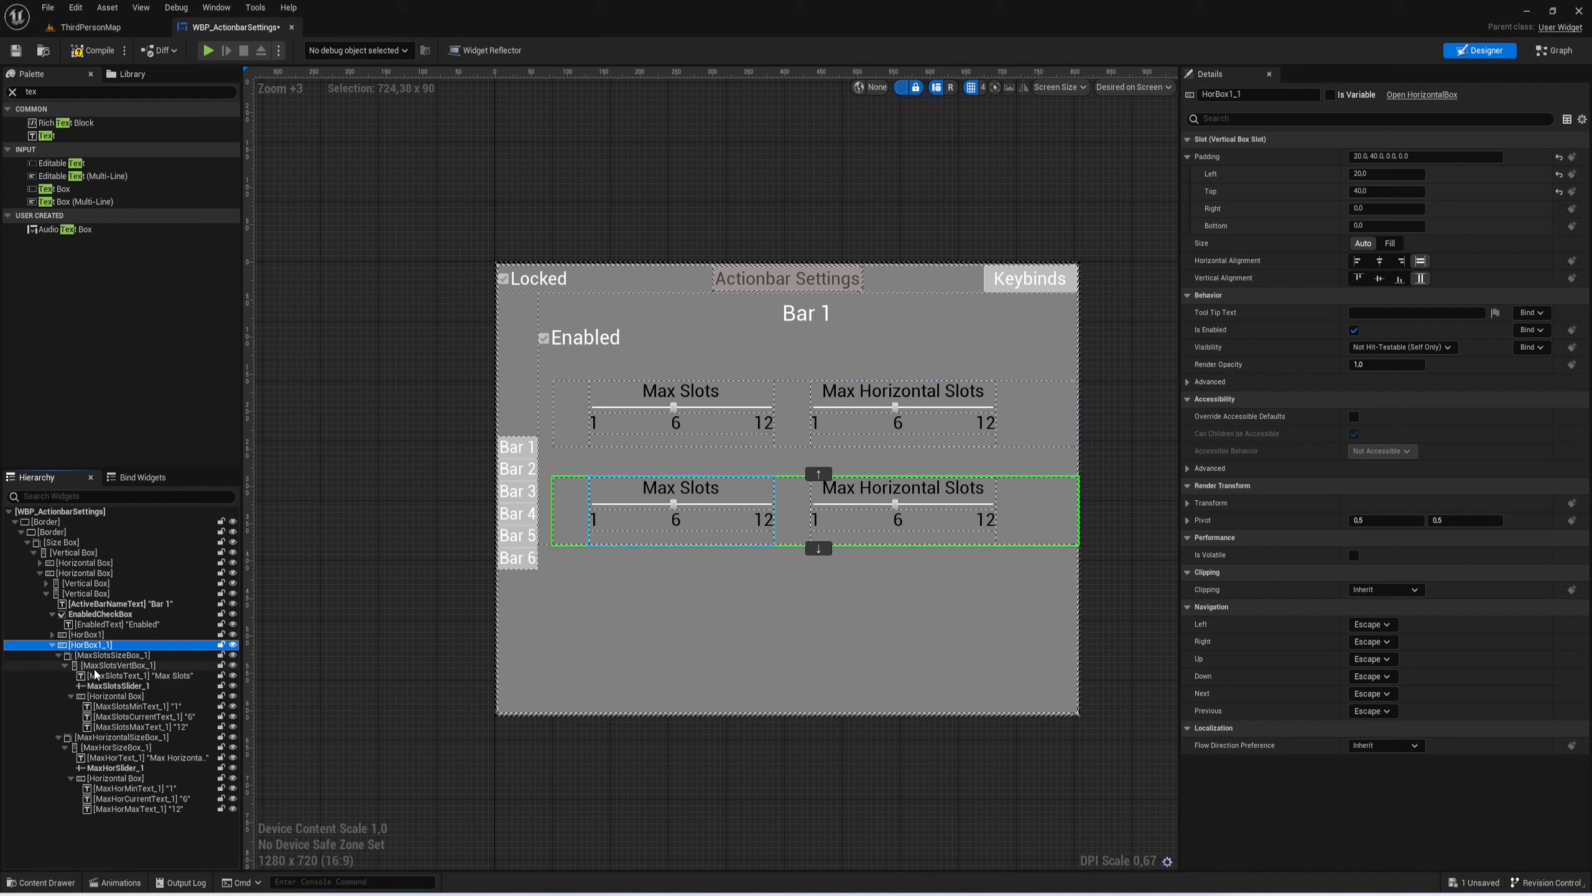
double_click(88, 646)
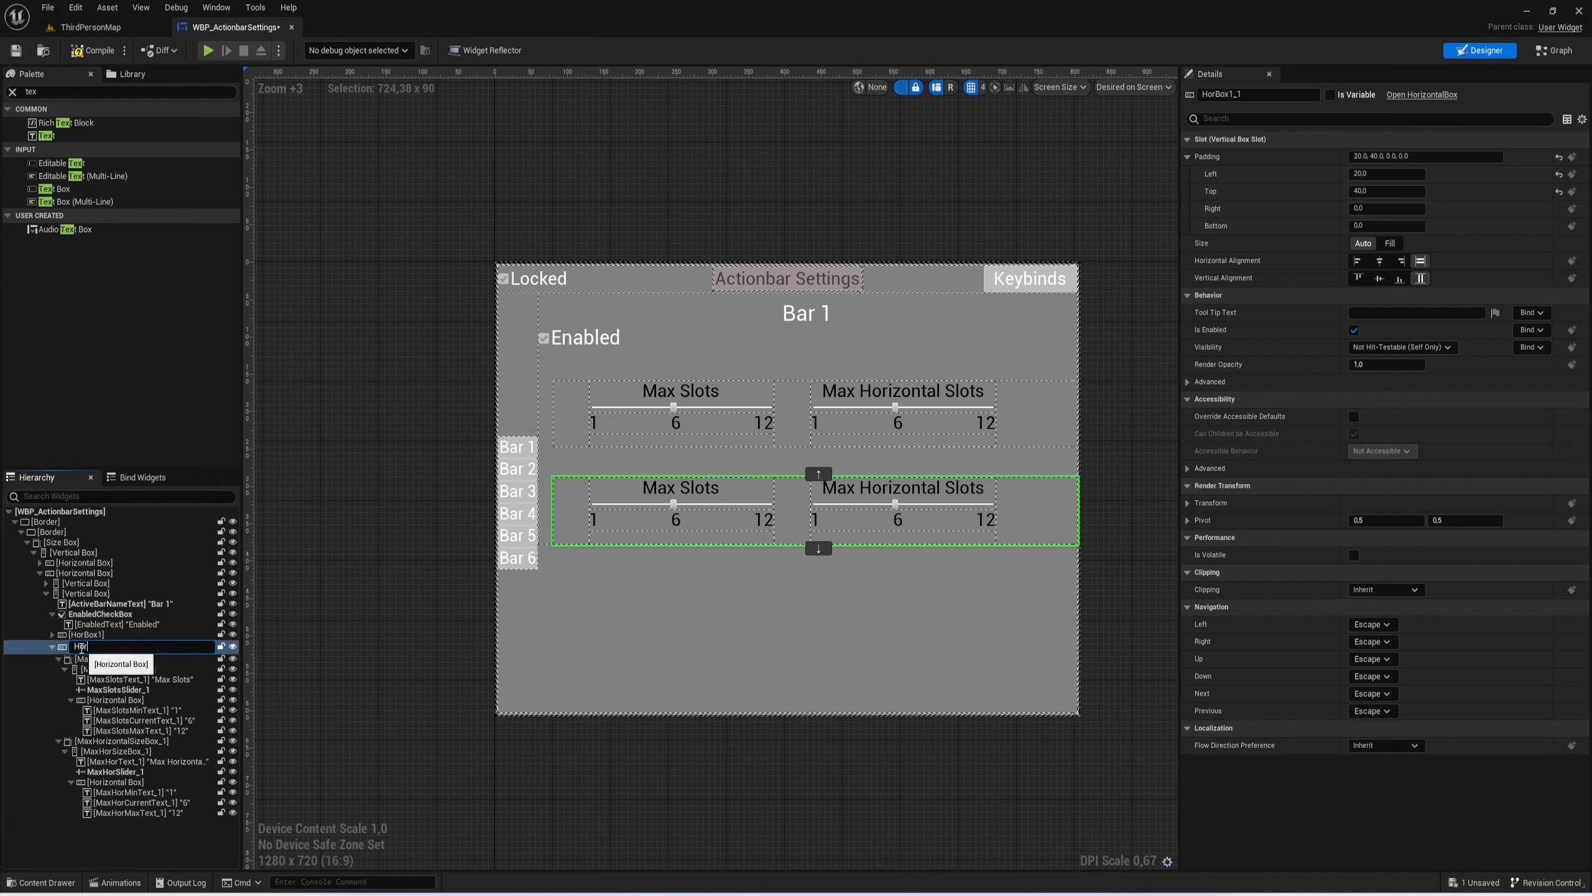
type("HorBox2")
key("Return")
Step: Rename the first size box in HorBox2 VertPadSizeBox and its vertical box VertPadVertBox
left_click(107, 654)
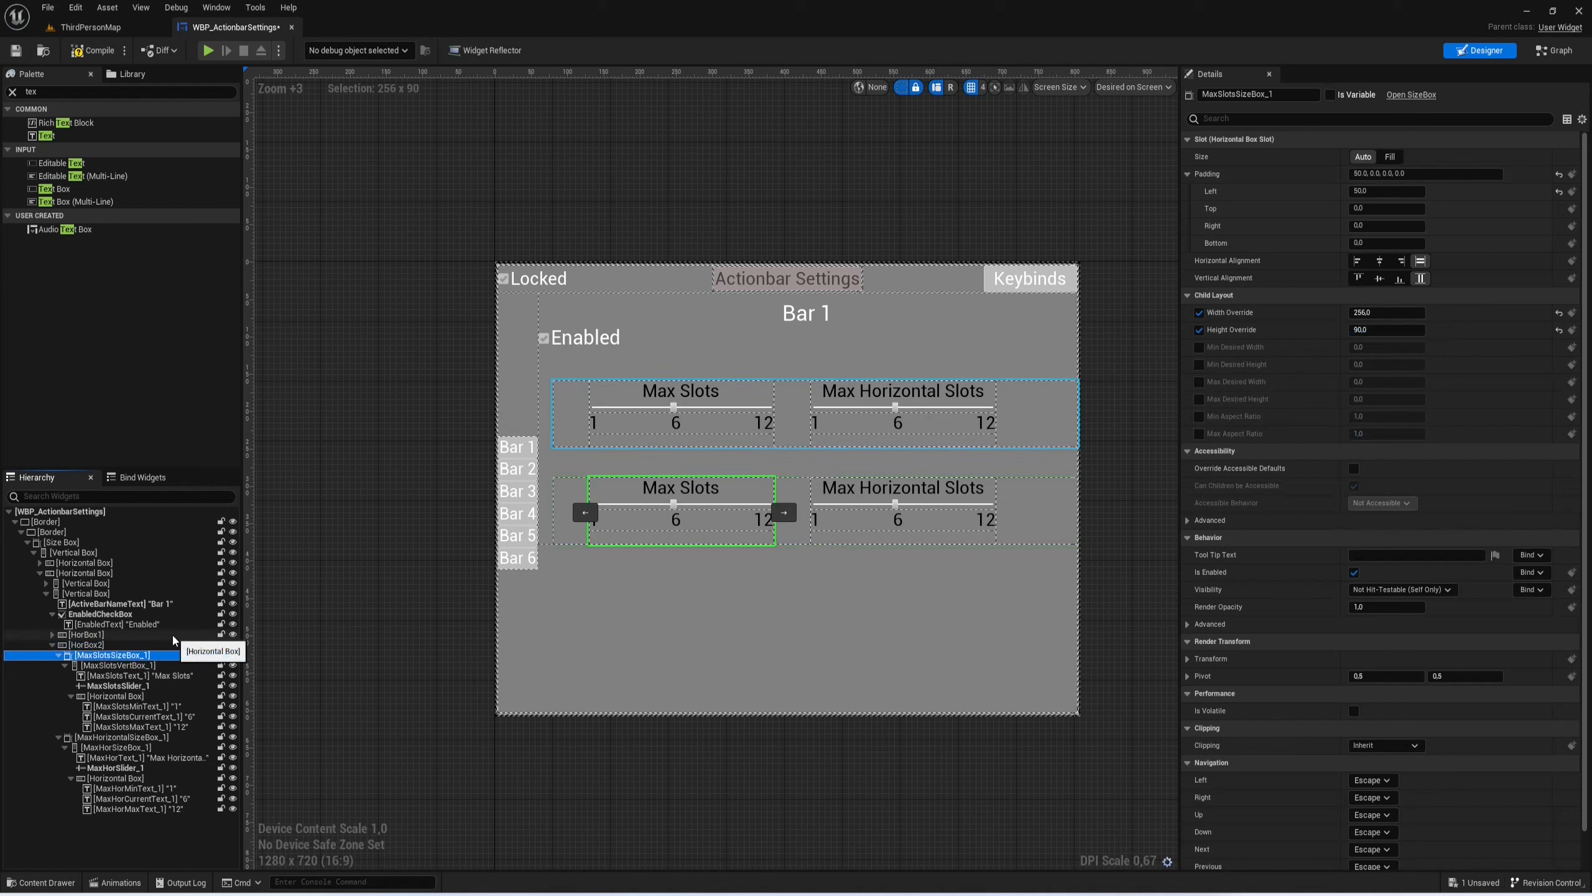
key("F2")
type("Vert")
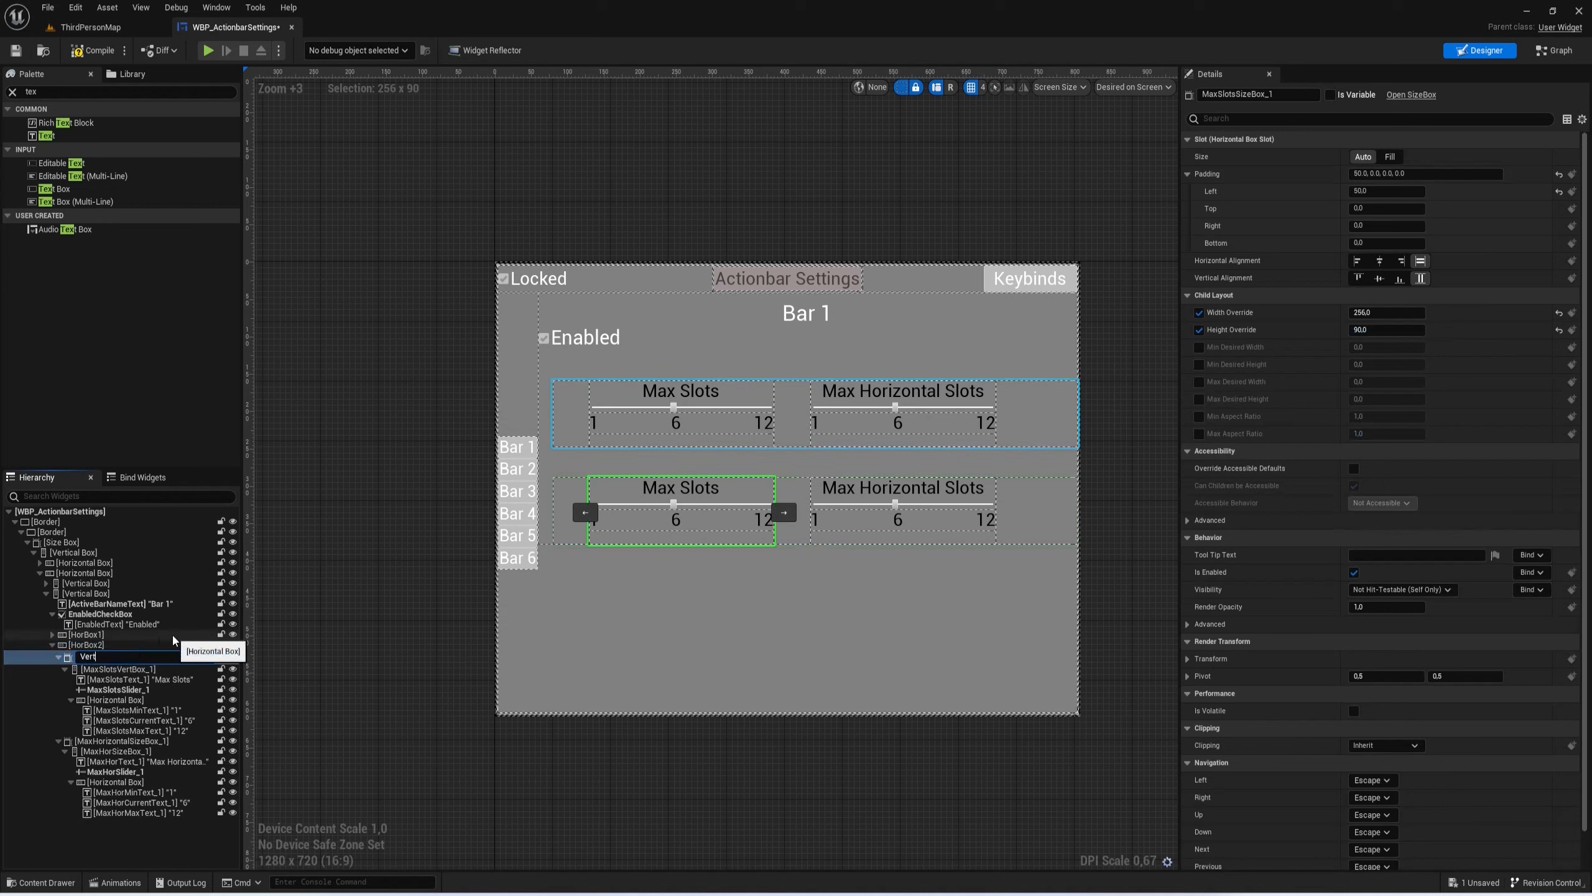
type("PadSizeBox")
key("Return")
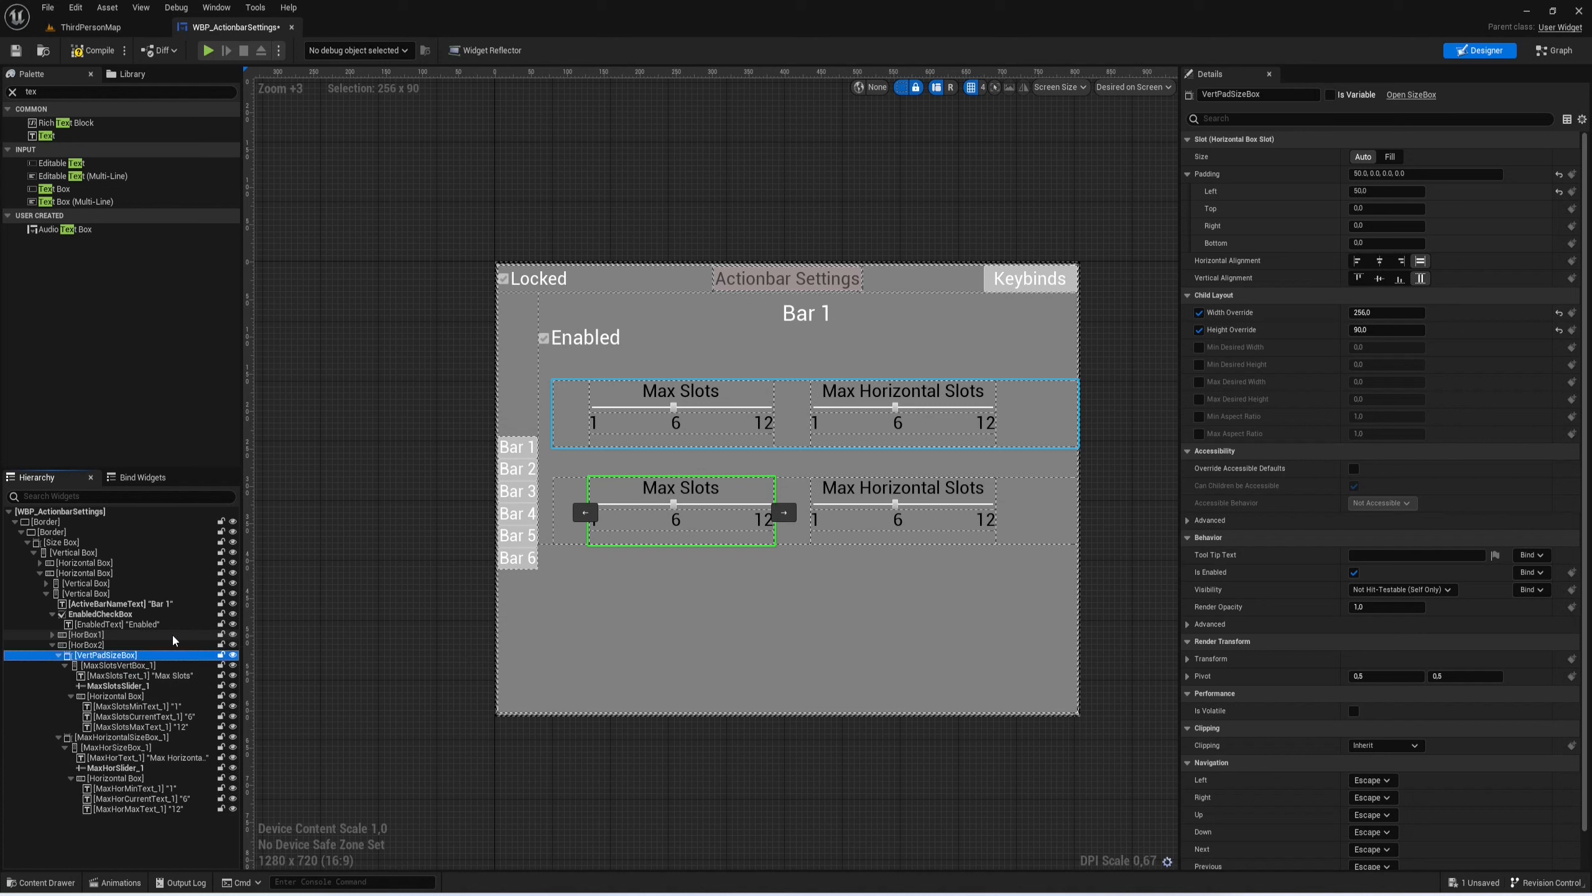
key("Down")
key("F2")
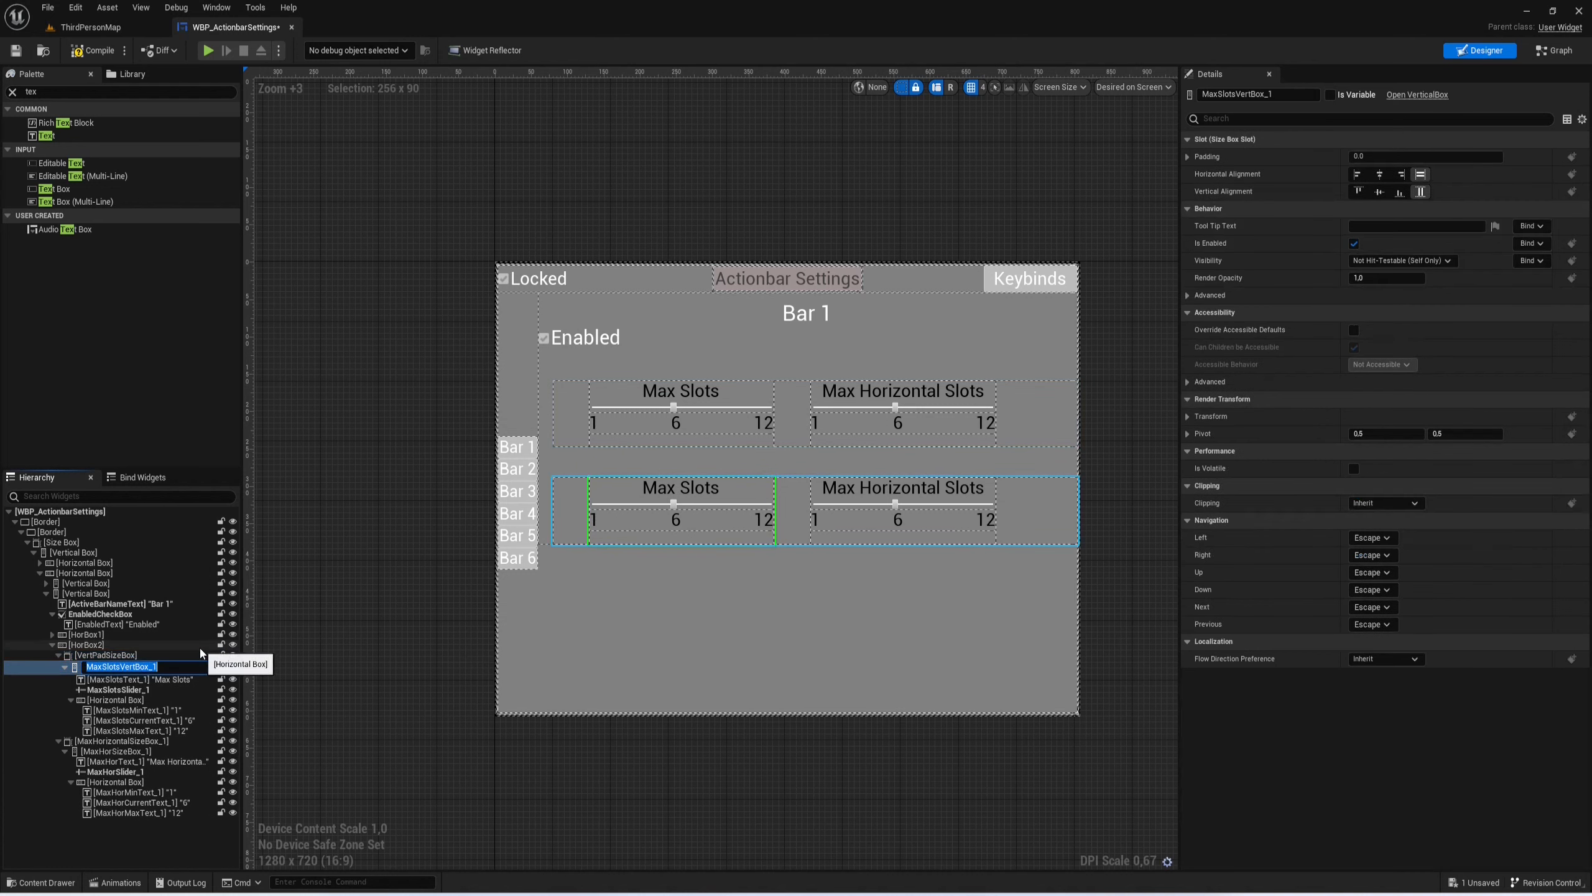
type("VertPadVertBox")
key("Return")
Step: Rename the title text in VertPadVertBox VertPadText and set its displayed text to "Vertical Padding"
left_click(158, 677)
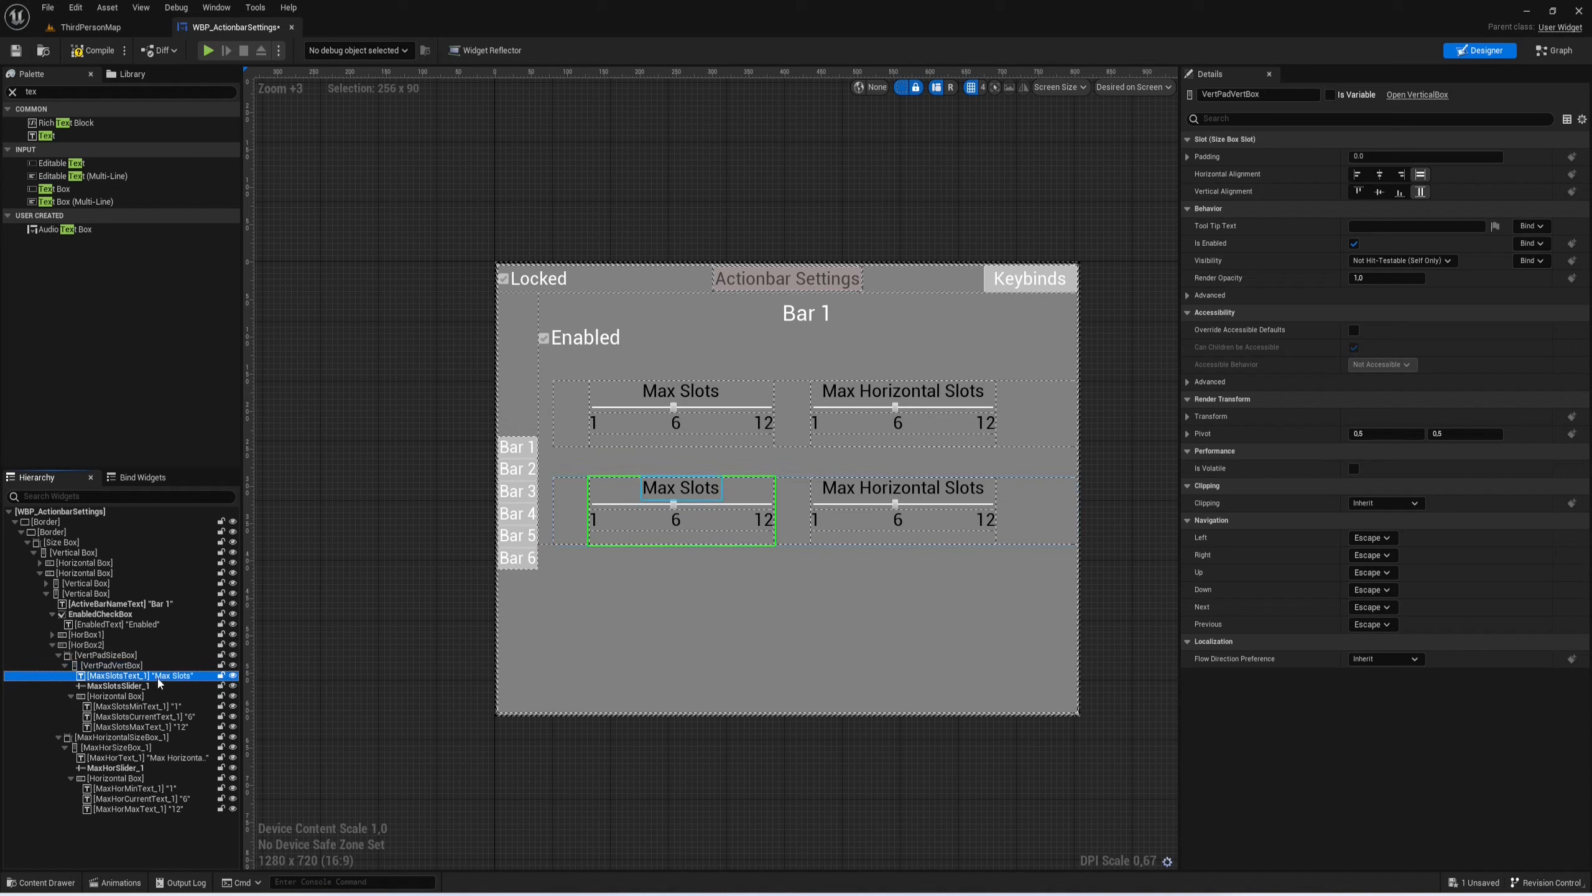
key("F2")
type("Vert")
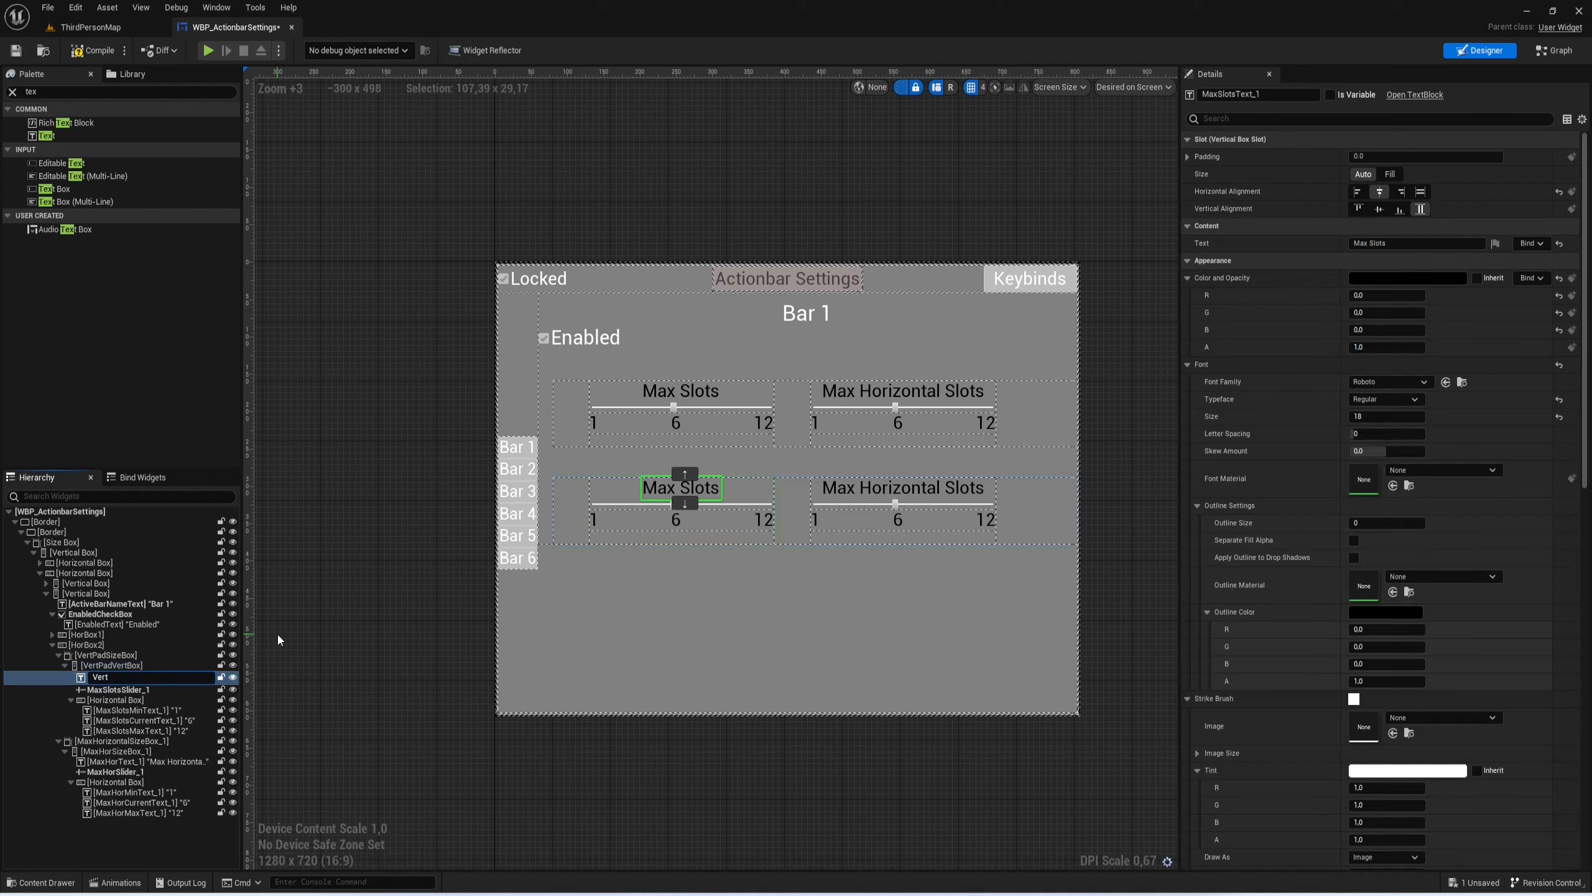
type("PadText")
key("Return")
left_click(1364, 243)
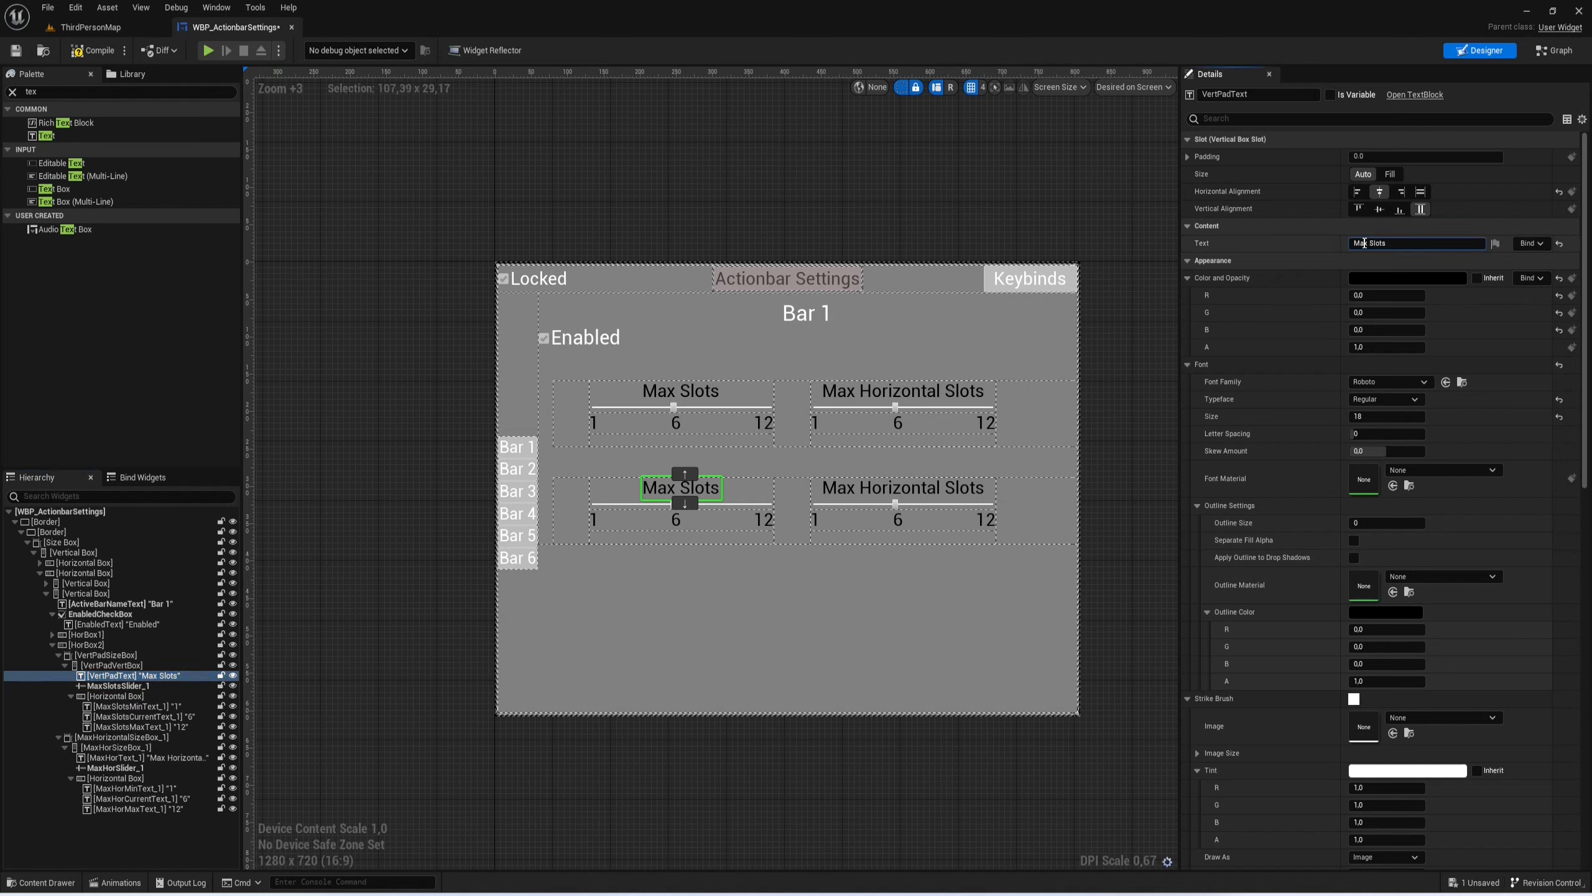
type("Vertical Padding")
key("Return")
Step: Rename the slider under the Vertical Padding title VertPadSlider
left_click(117, 685)
key("F2")
type("VertPad")
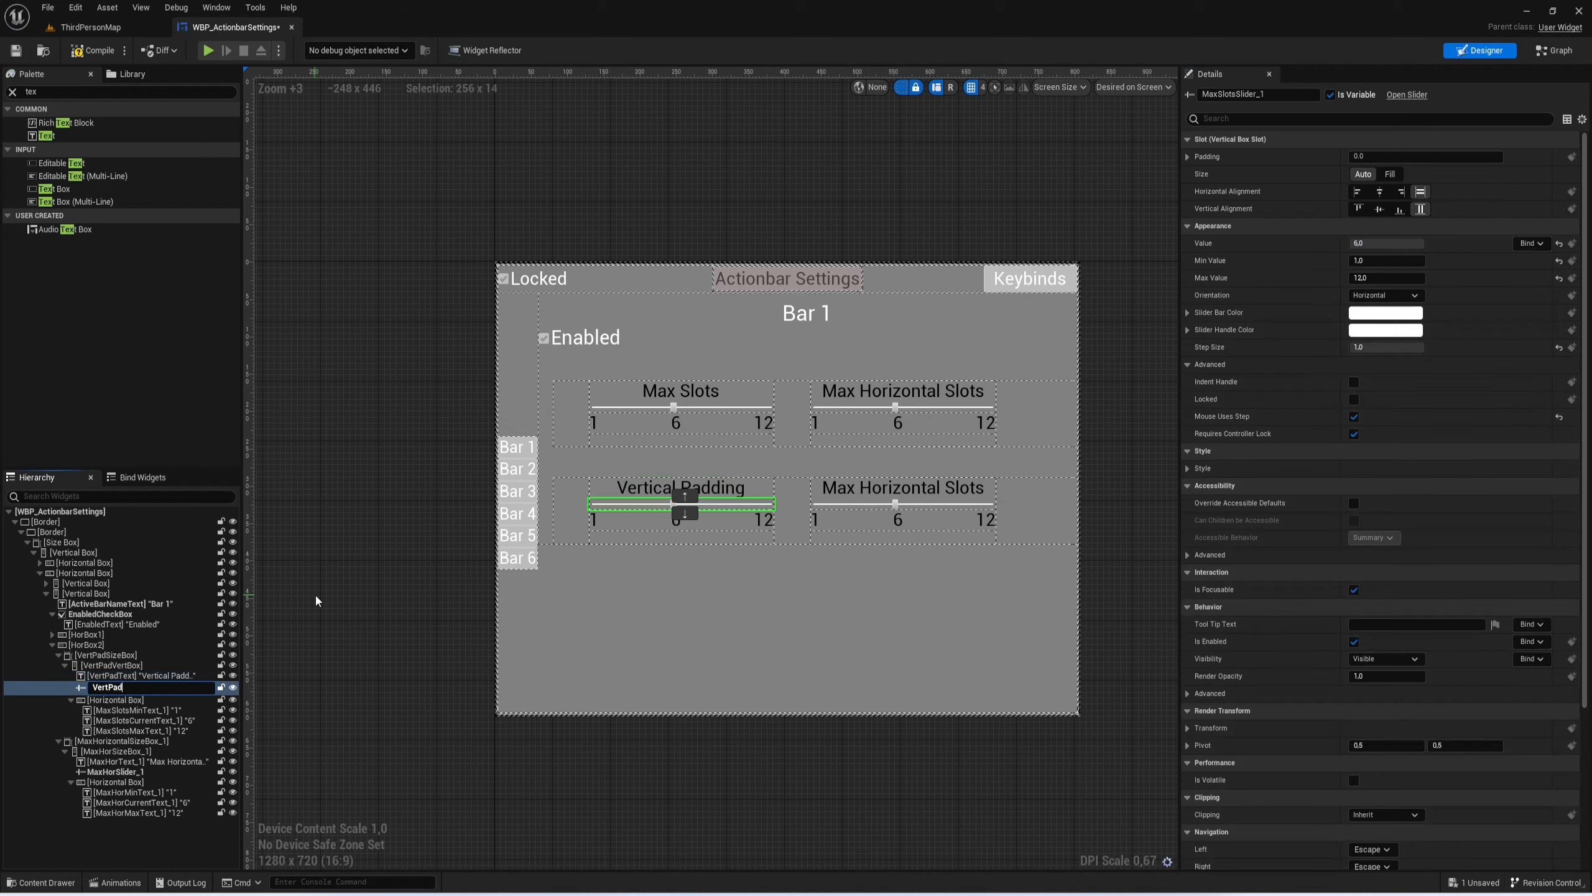
type("Slider")
key("Return")
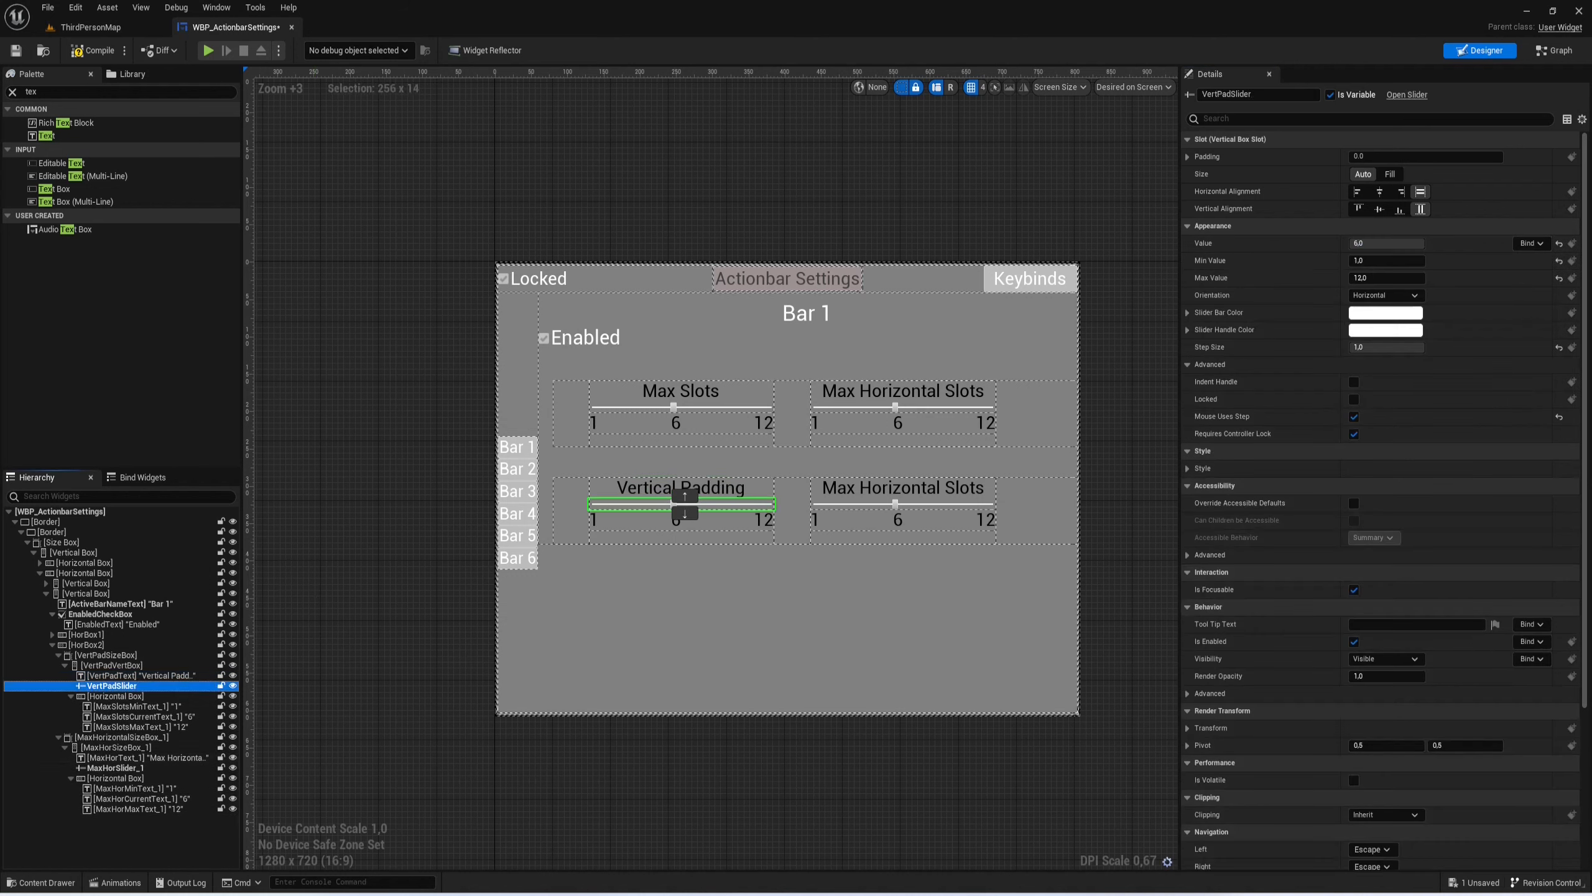
Step: Set VertPadSlider's minimum value to 0, its value to 1 and its maximum value to 10
left_click(1388, 260)
type("0")
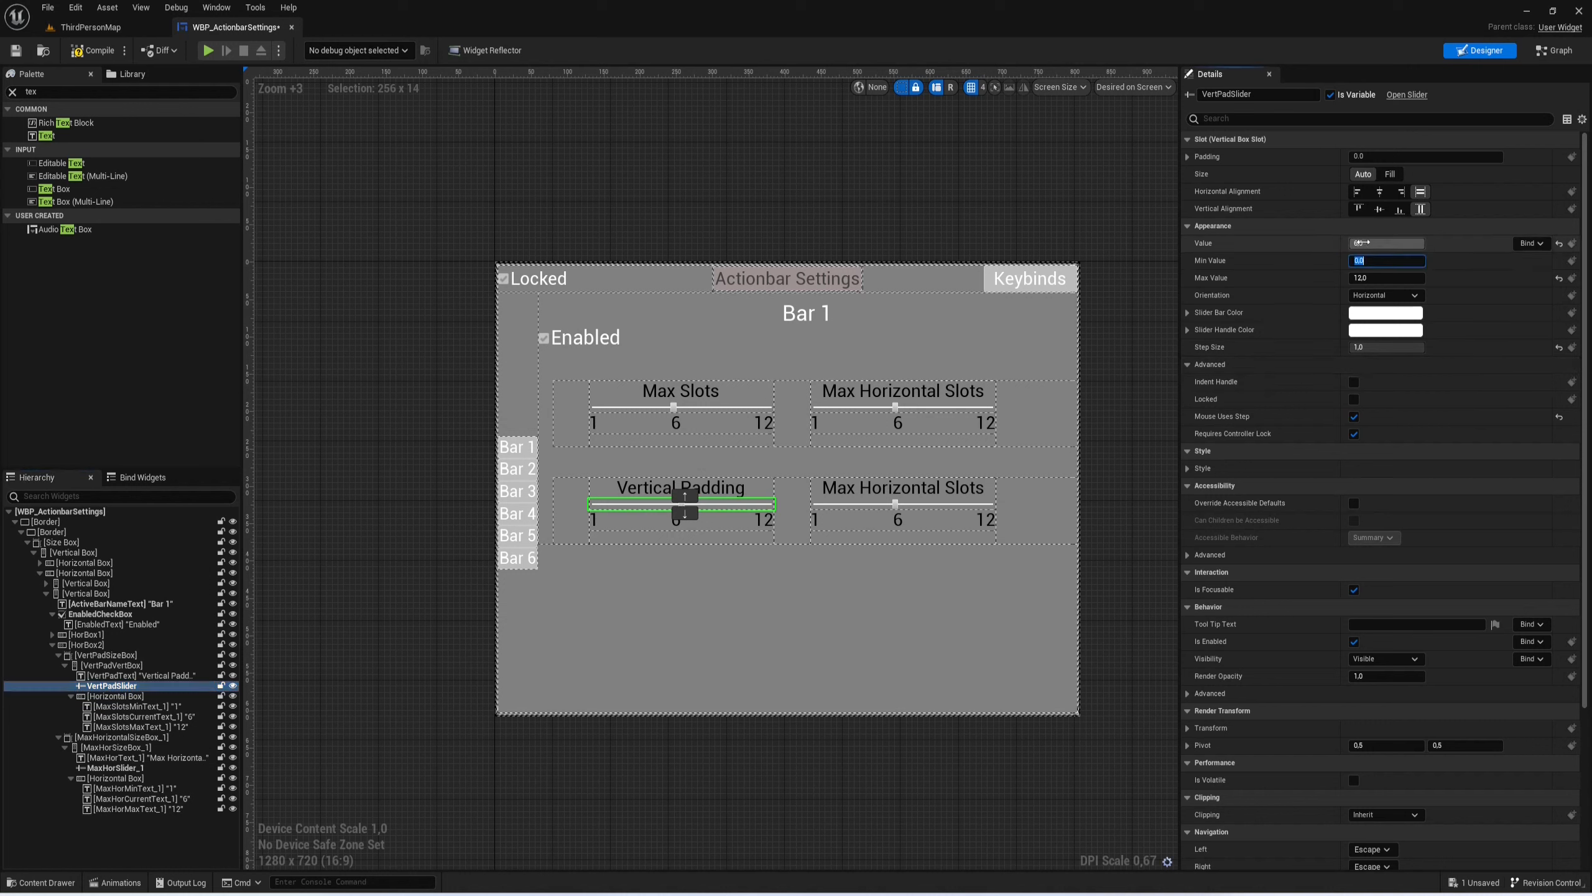
left_click(1365, 243)
type("1")
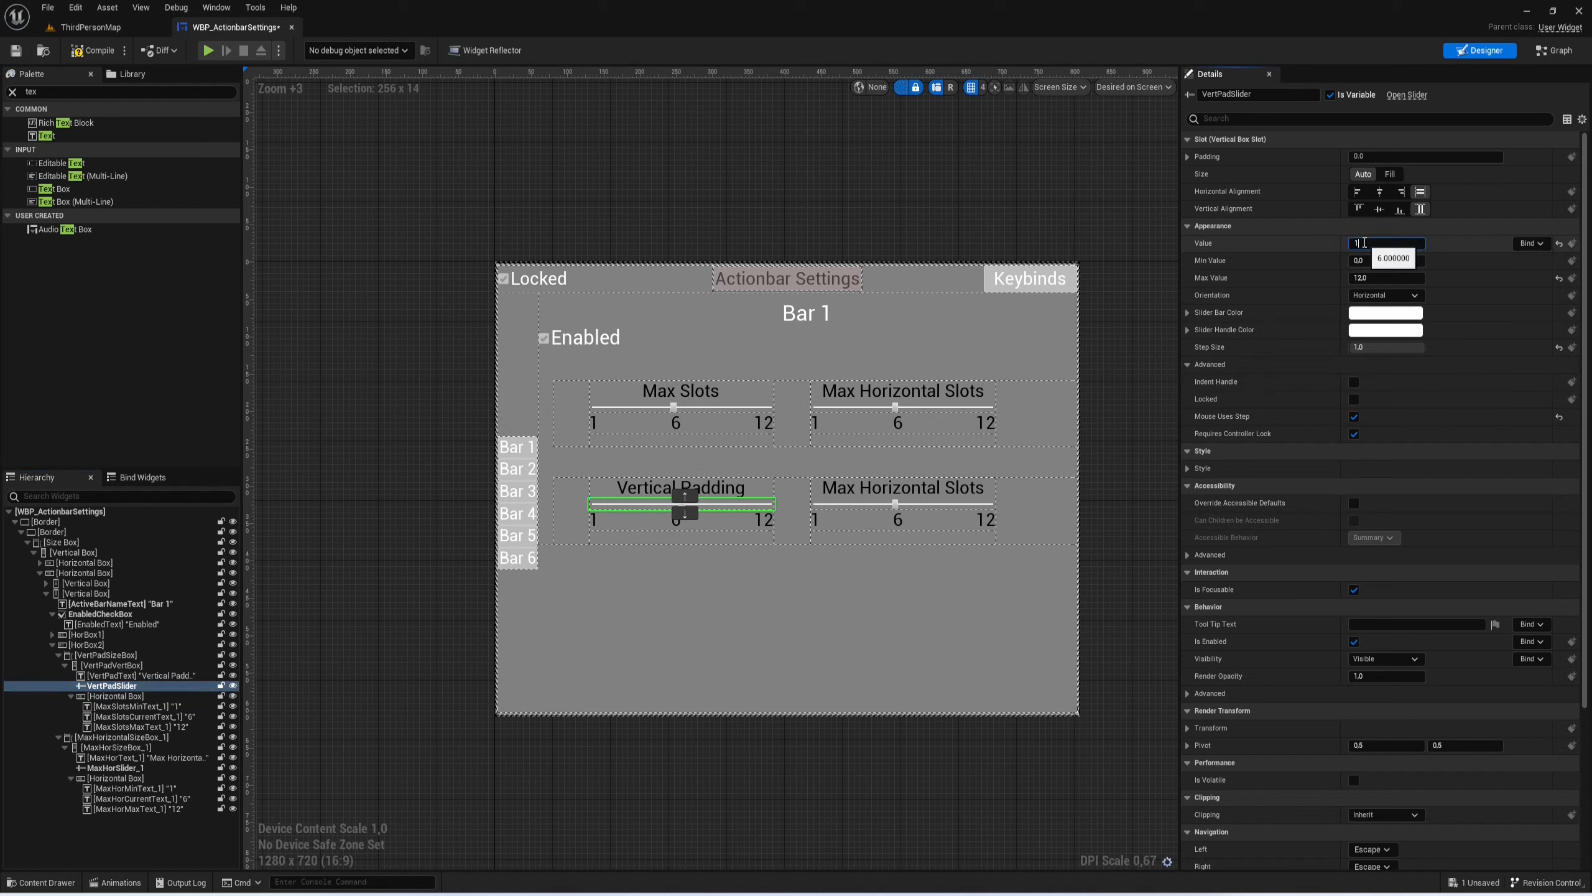
type(",5")
key("Return")
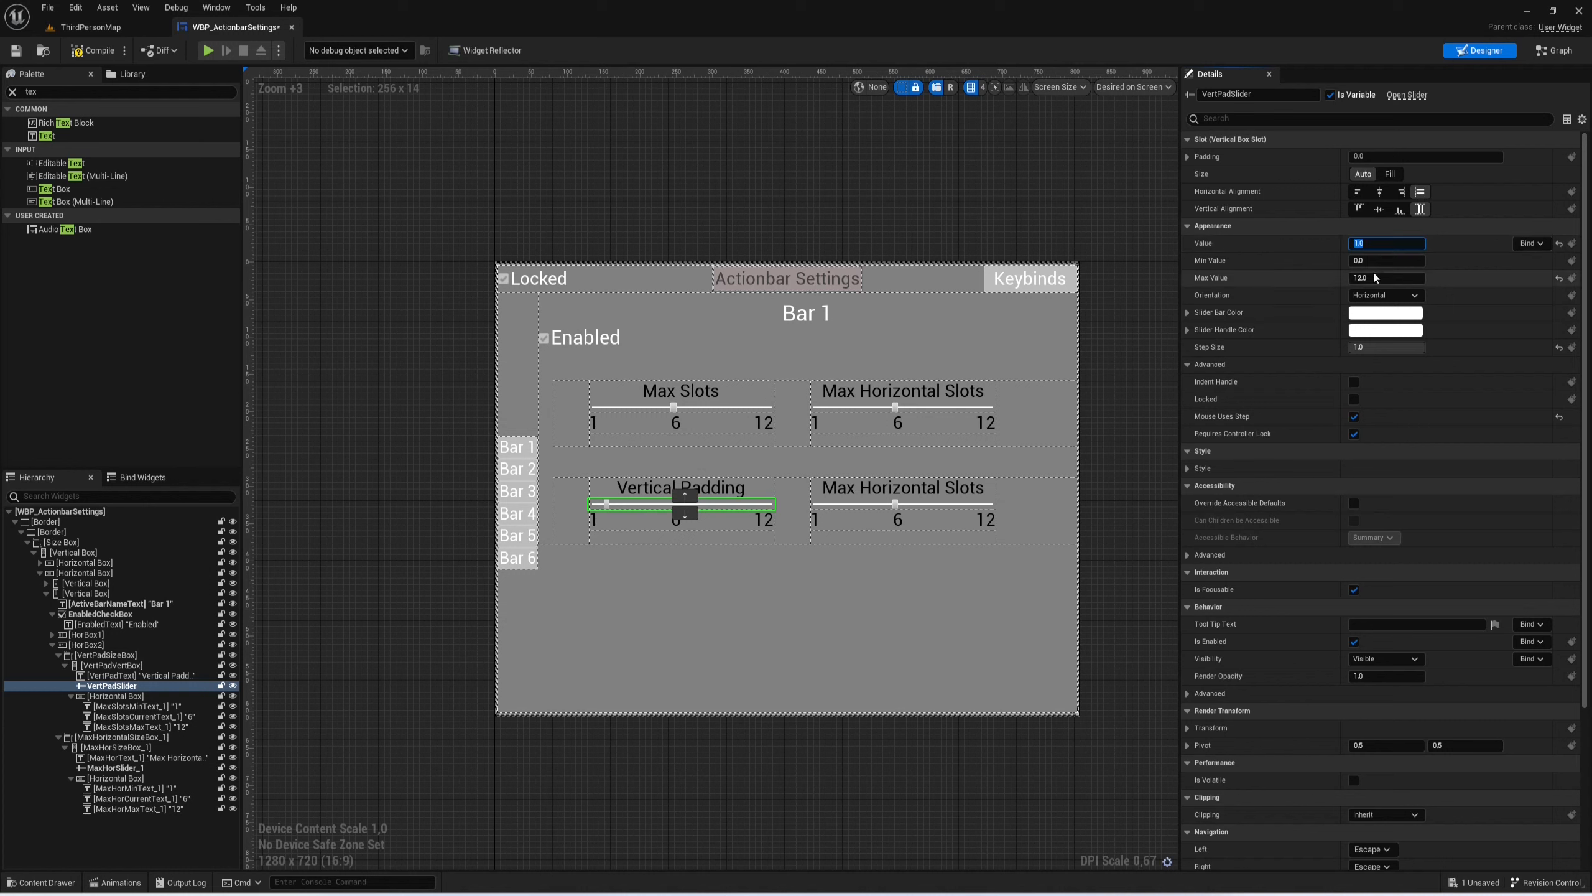
left_click(1389, 277)
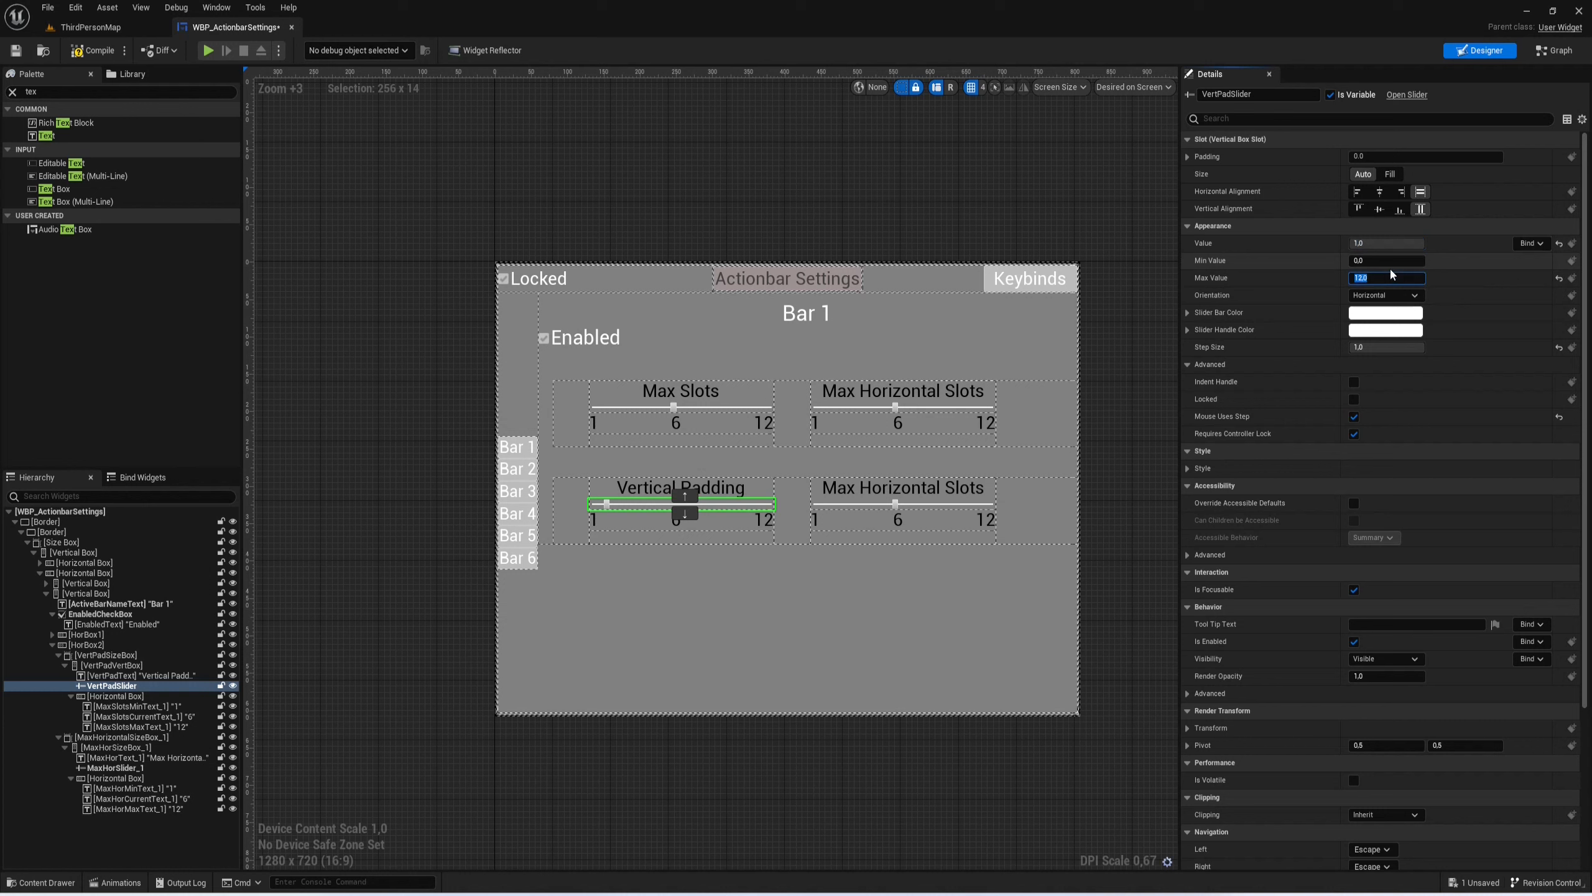
type("10")
key("Return")
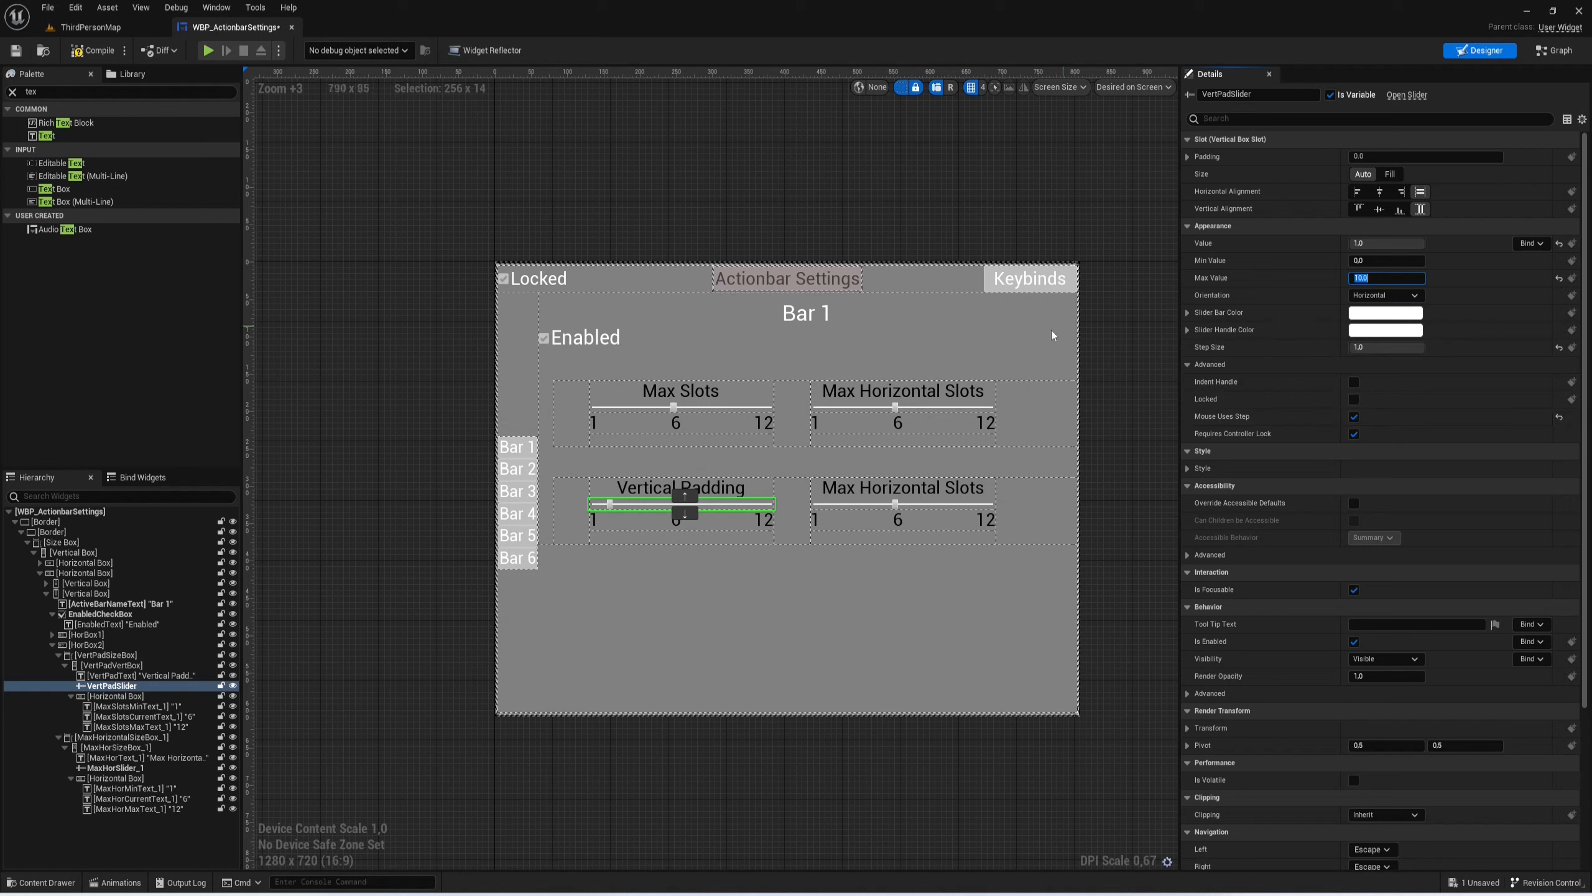
Step: Rename the minimum value text under VertPadSlider VertPadMinText
left_click(143, 697)
left_click(150, 705)
key("F2")
type("VertPadMinText")
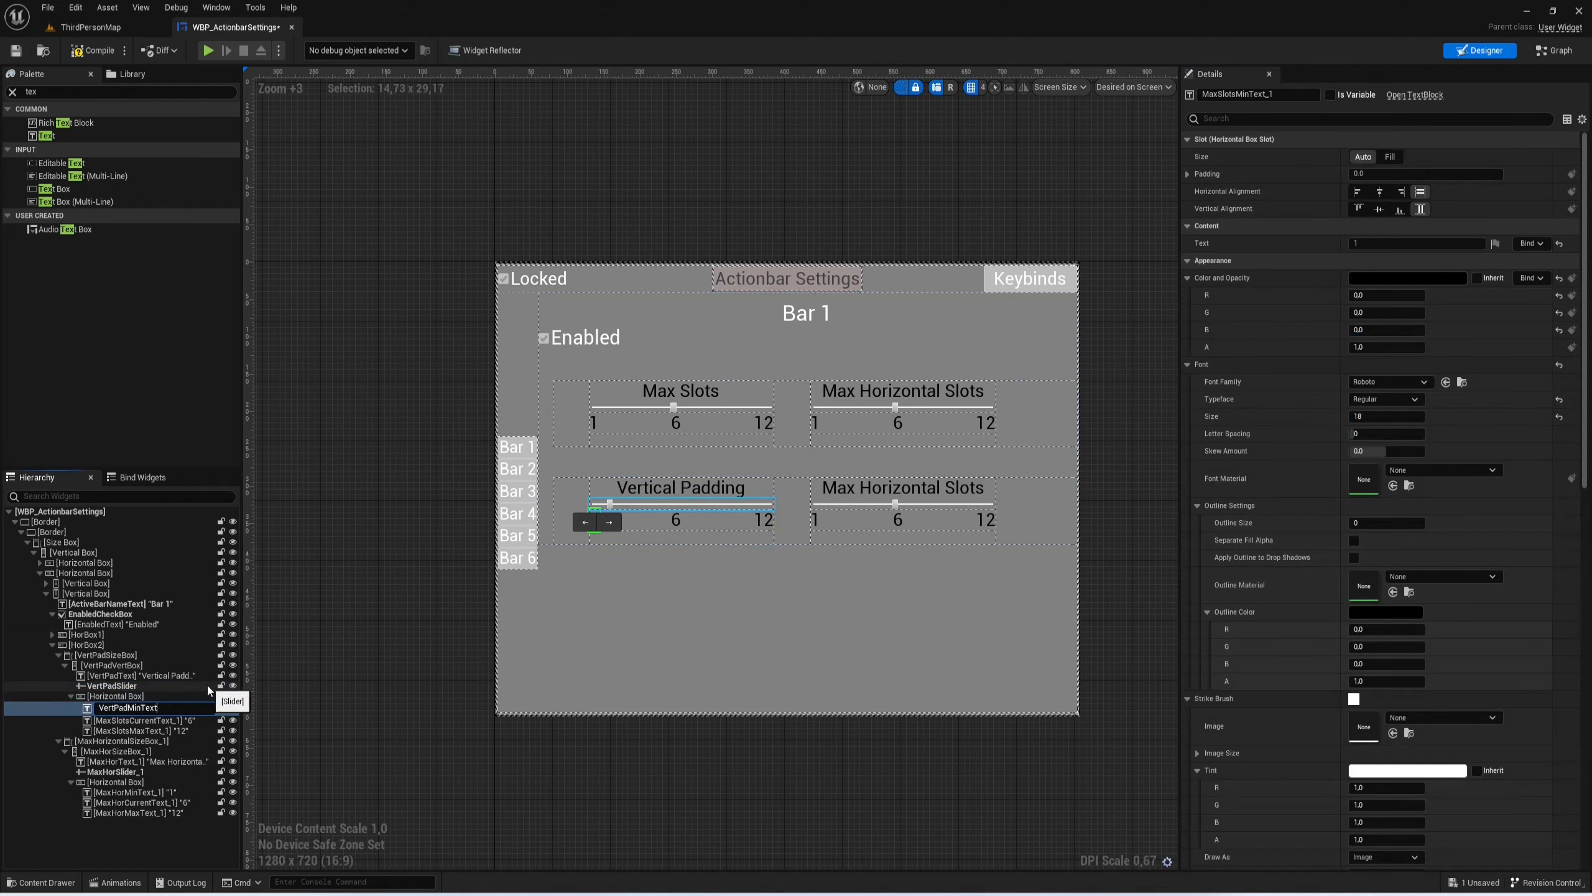
key("Return")
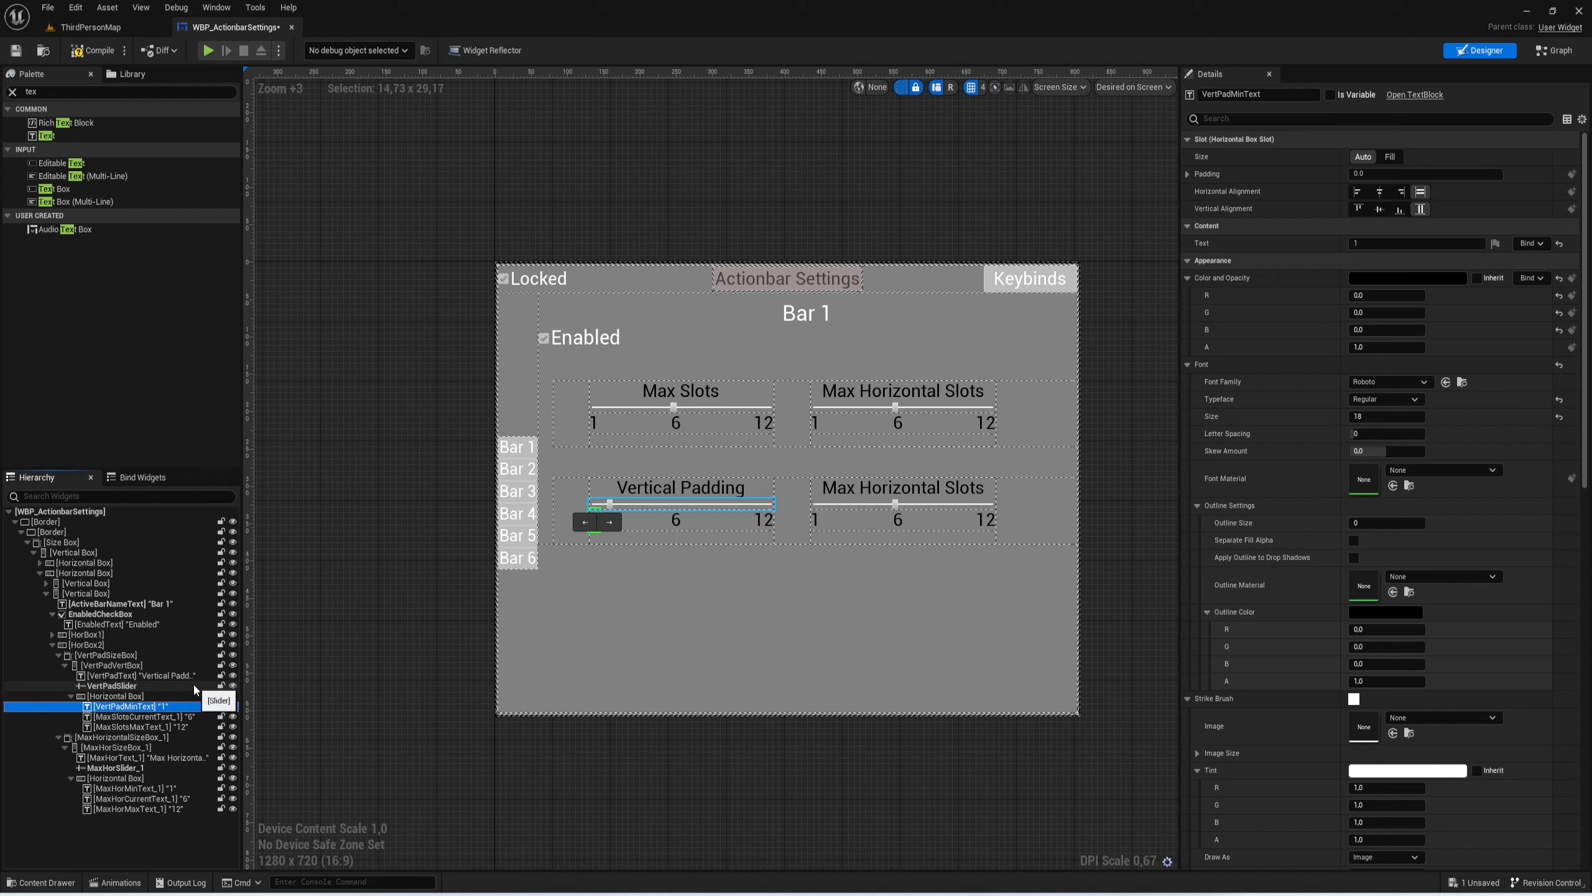
Step: Rename the middle value text under VertPadSlider VertPadCurrentText
key("Down")
key("F2")
left_click(155, 697)
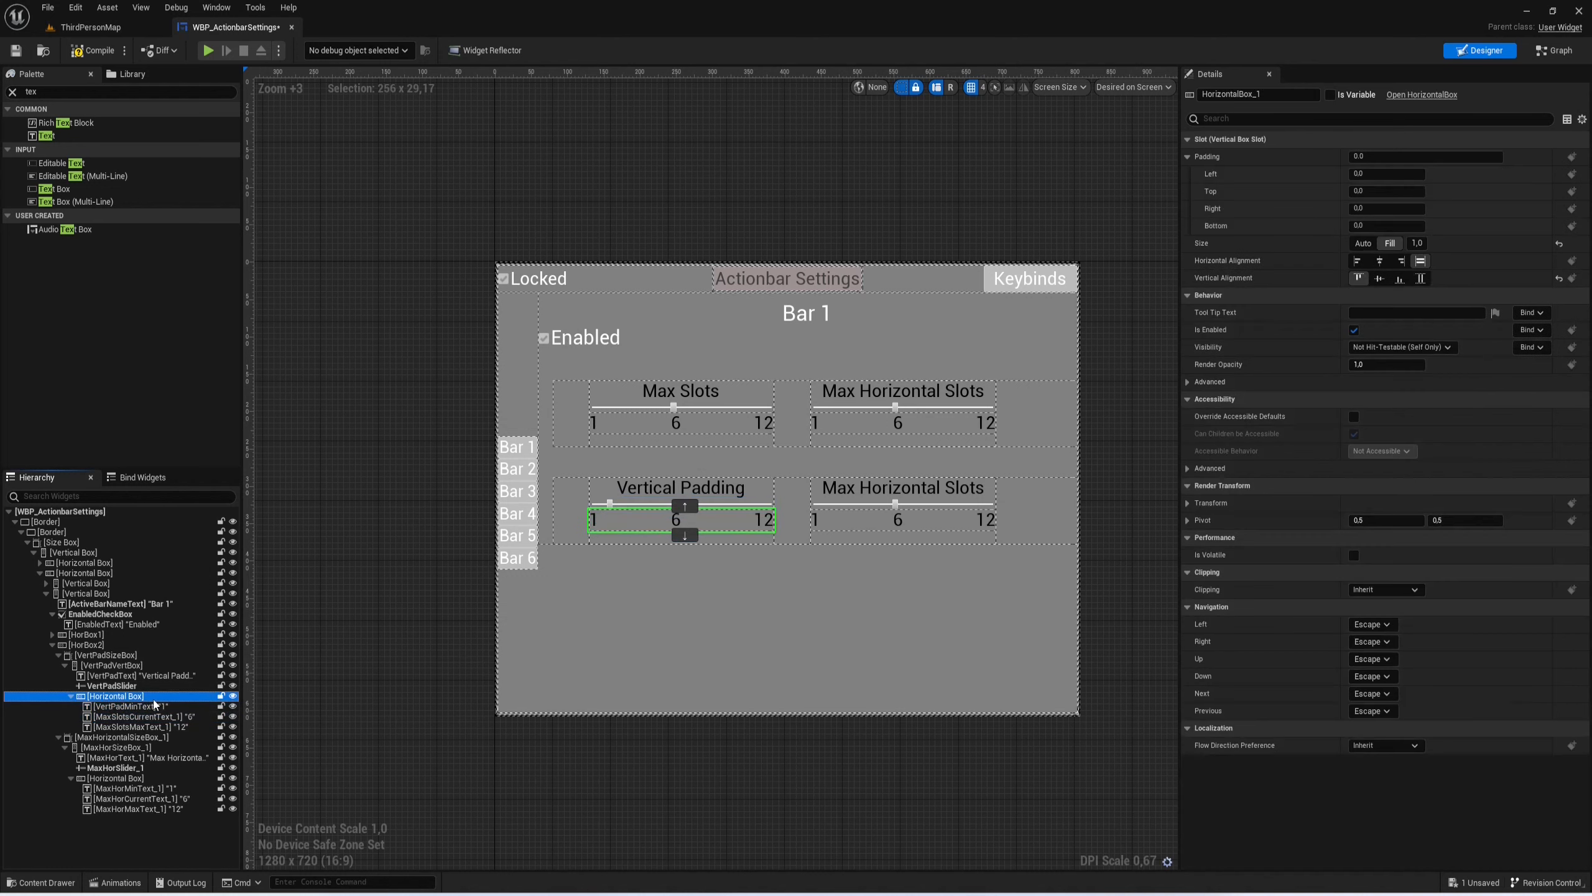
left_click(150, 707)
left_click(149, 718)
key("F2")
type("V")
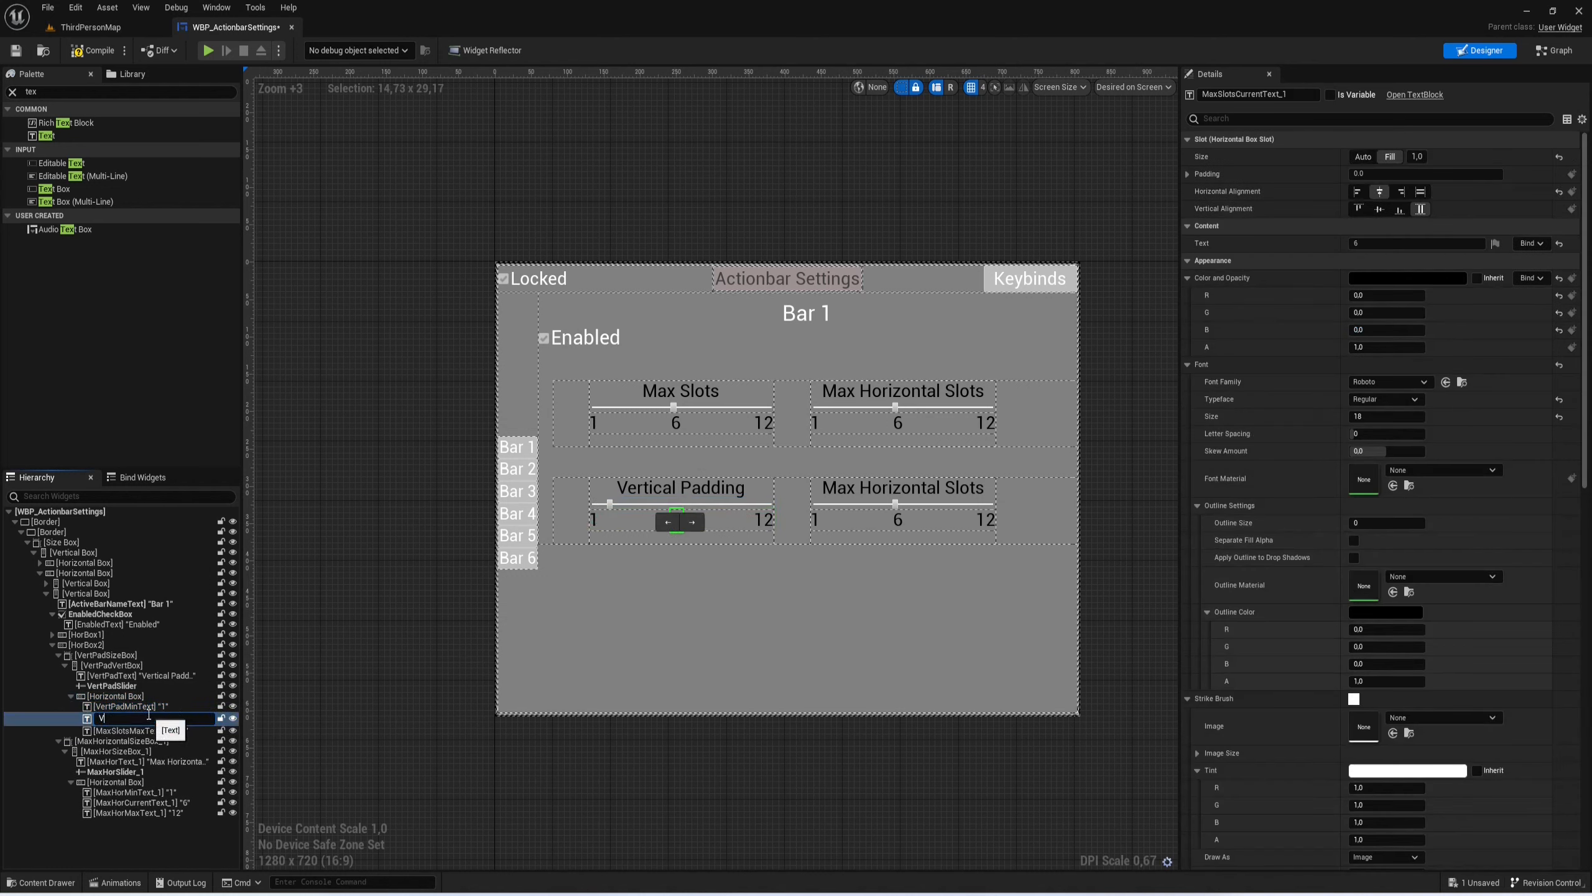
type("ertPadCurrentText")
key("Return")
Step: Rename the maximum value text under VertPadSlider VertPadMaxText
left_click(148, 726)
key("F2")
type("VertPadMaxText")
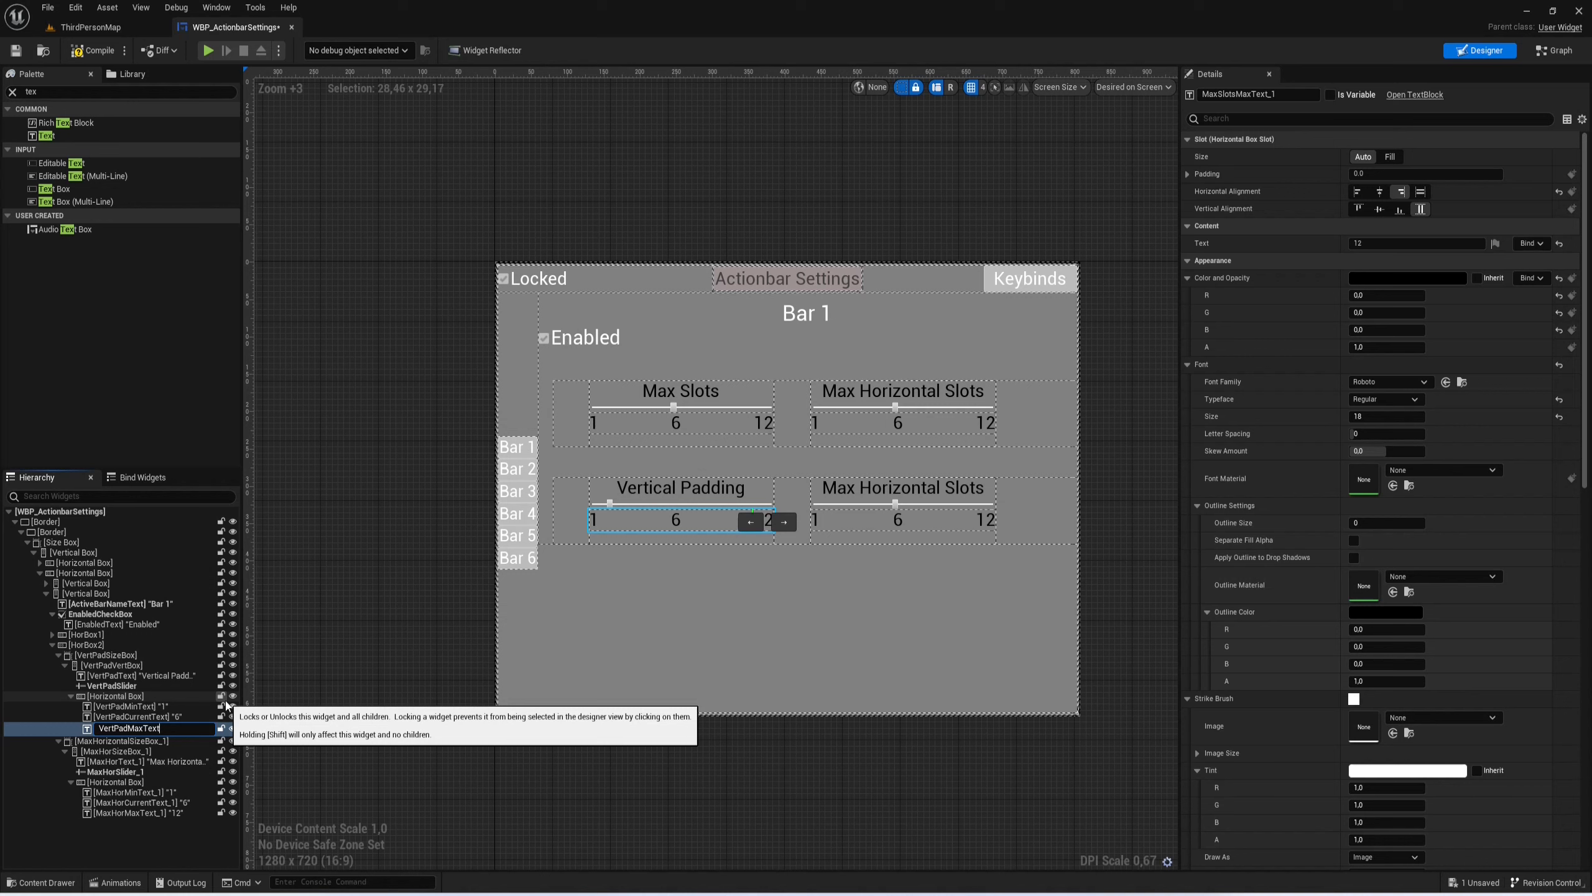
key("Return")
Step: Set the displayed text of VertPadMaxText to 10
left_click(679, 501)
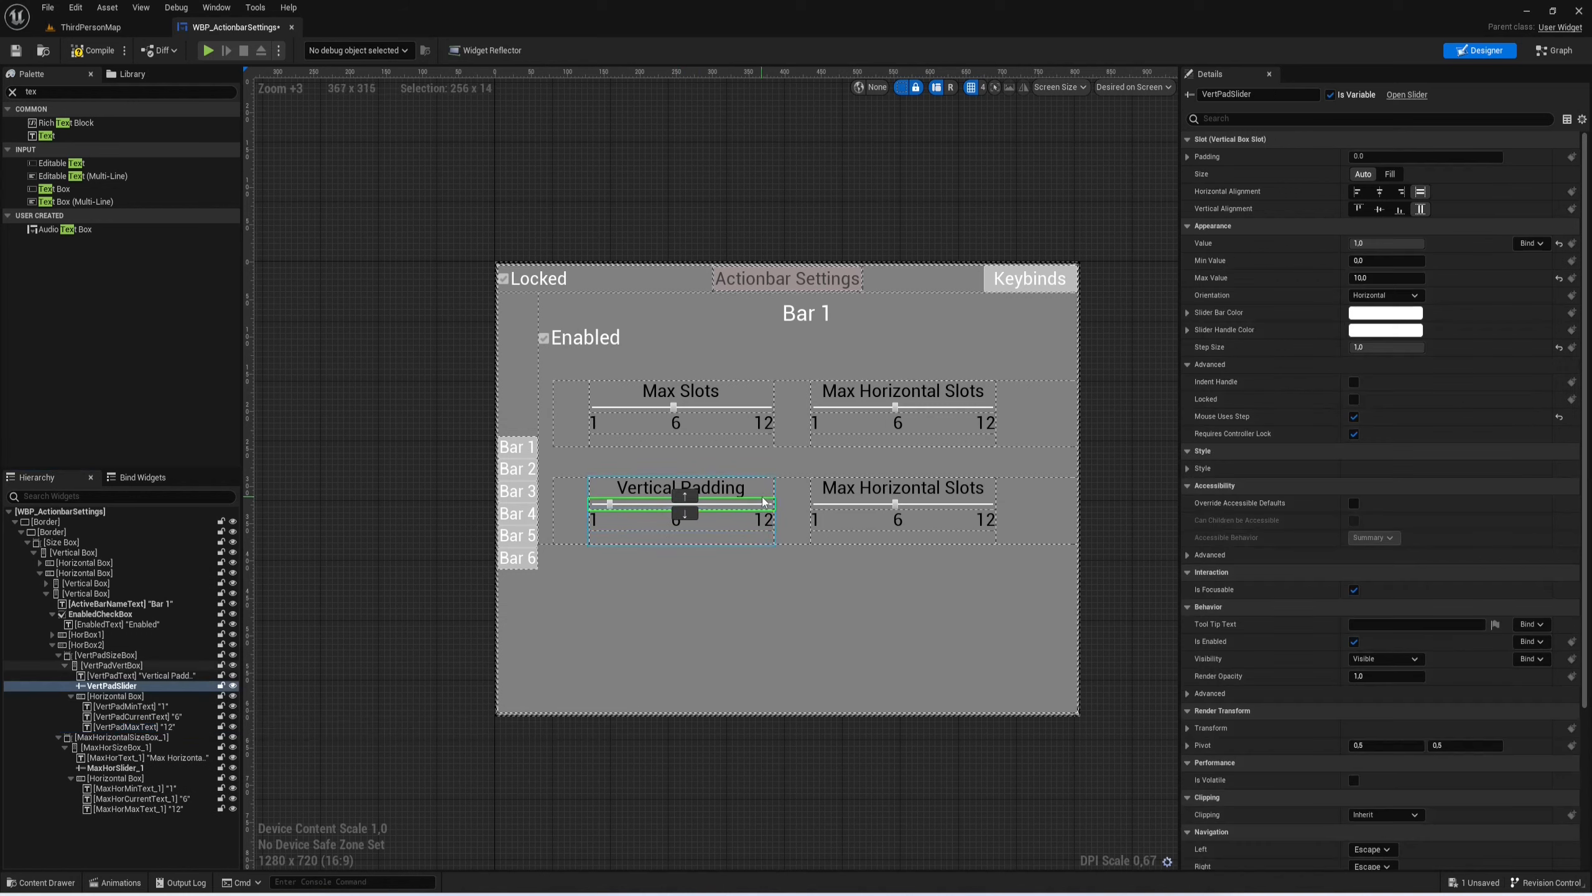
left_click(768, 521)
left_click(1377, 245)
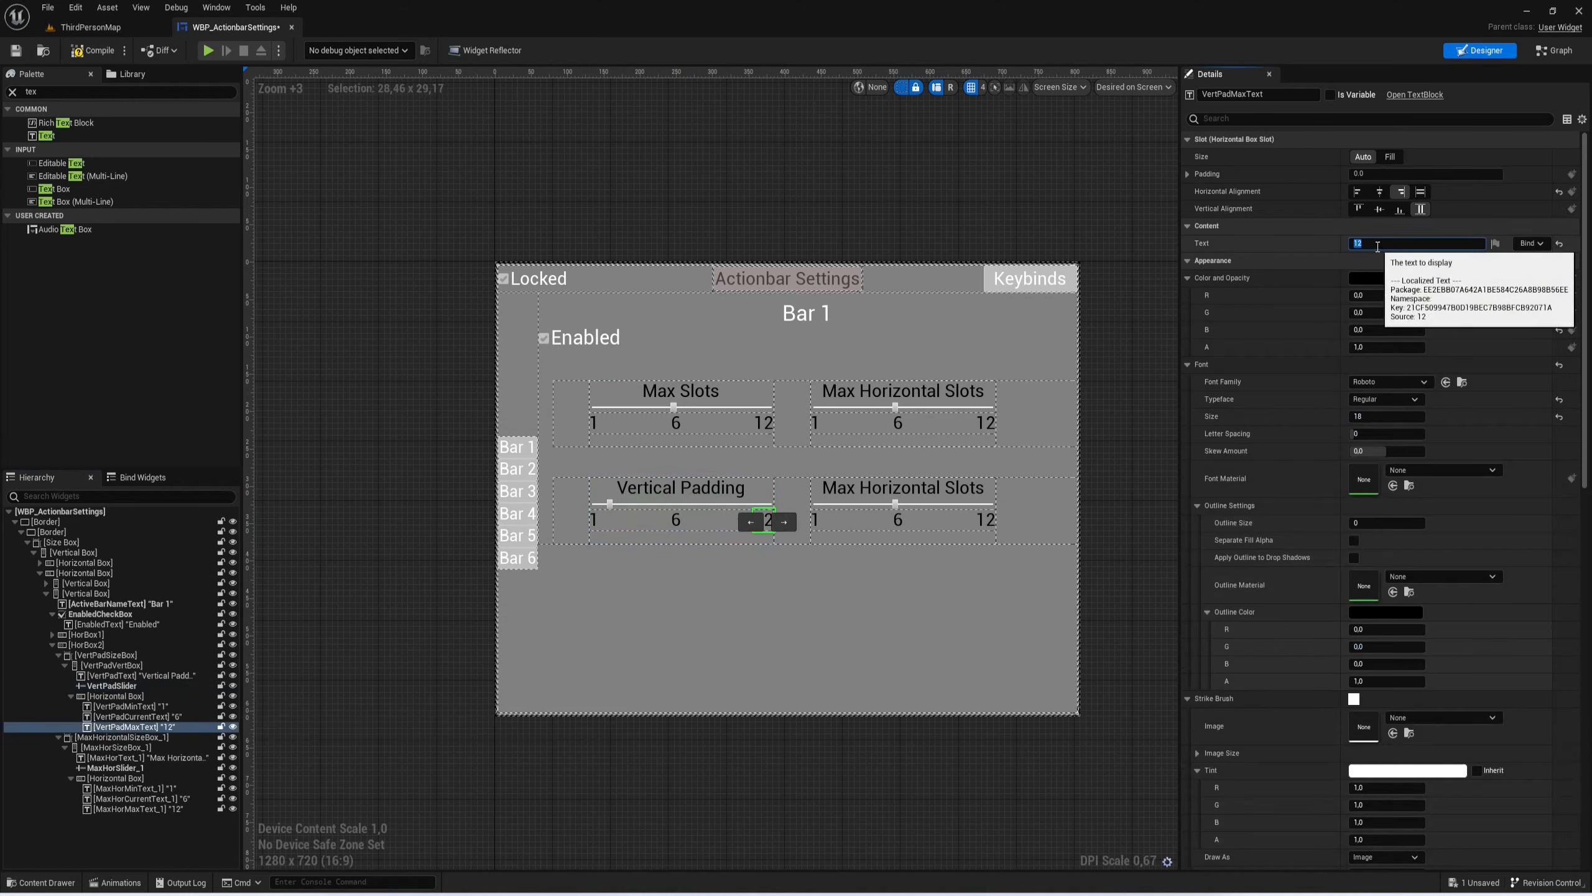
key("BackSpace")
type("0")
left_click(750, 508)
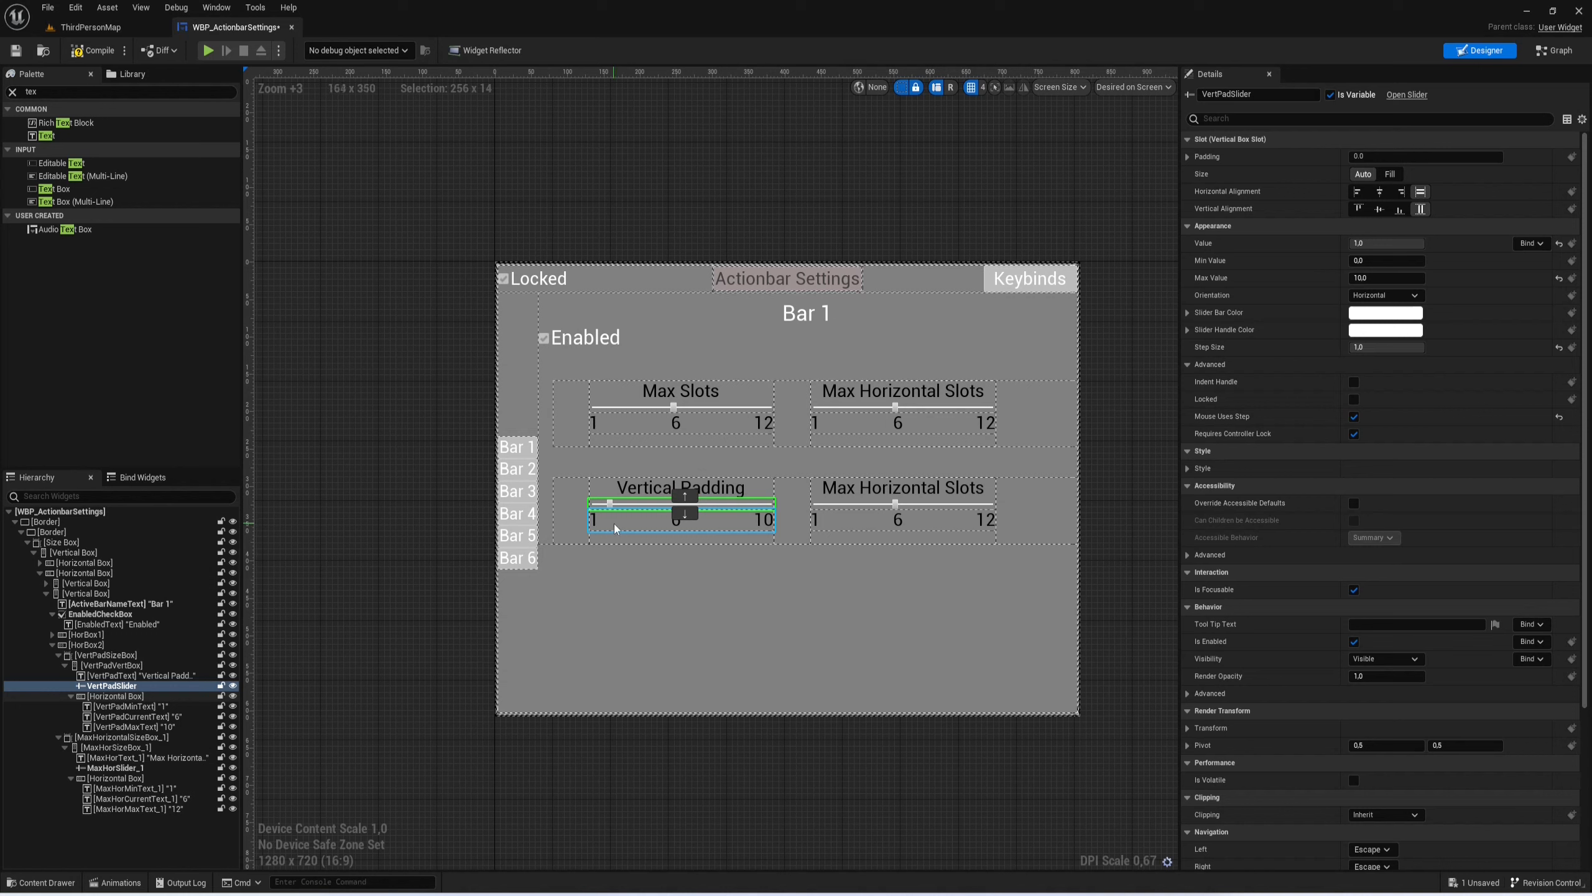
Step: Set the displayed text of VertPadCurrentText to 1 and of VertPadMinText to 0
left_click(672, 520)
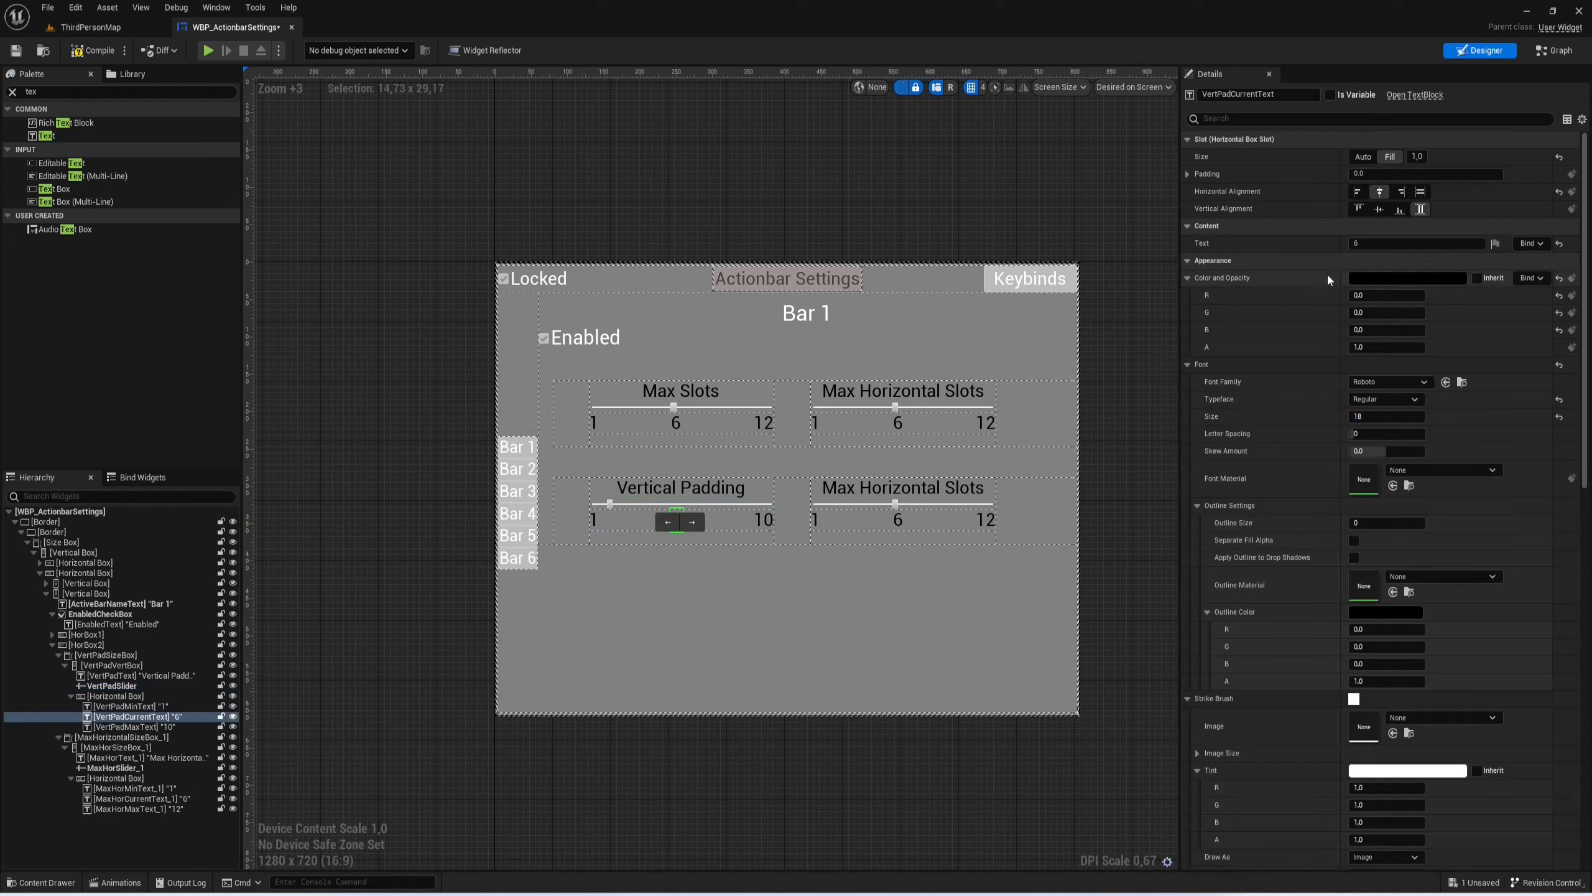
left_click(1355, 242)
type("1")
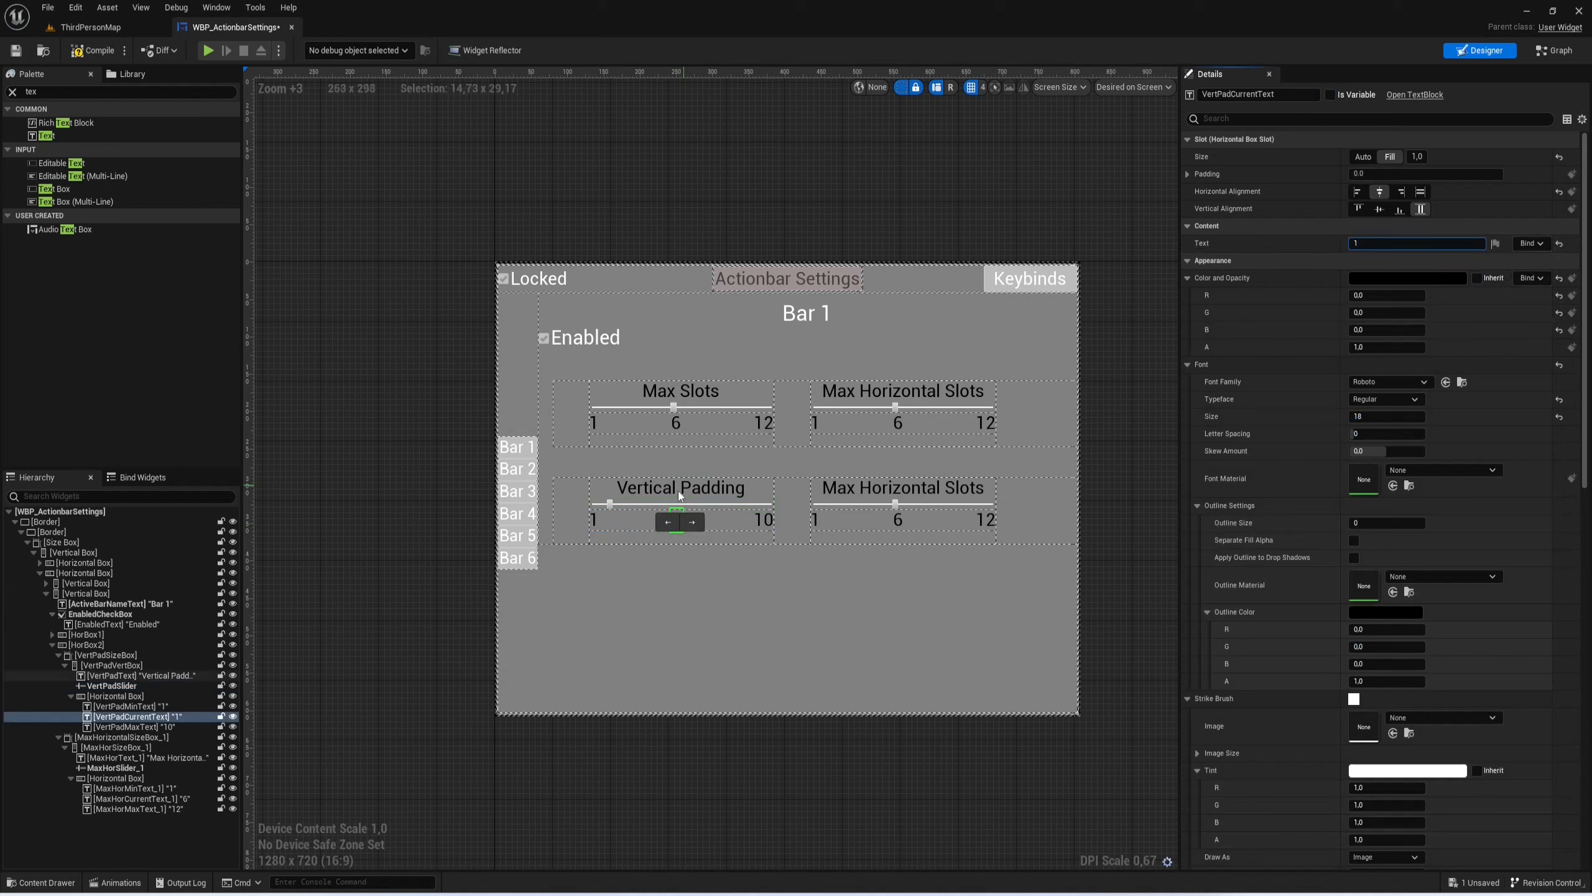
left_click(593, 522)
left_click(1366, 242)
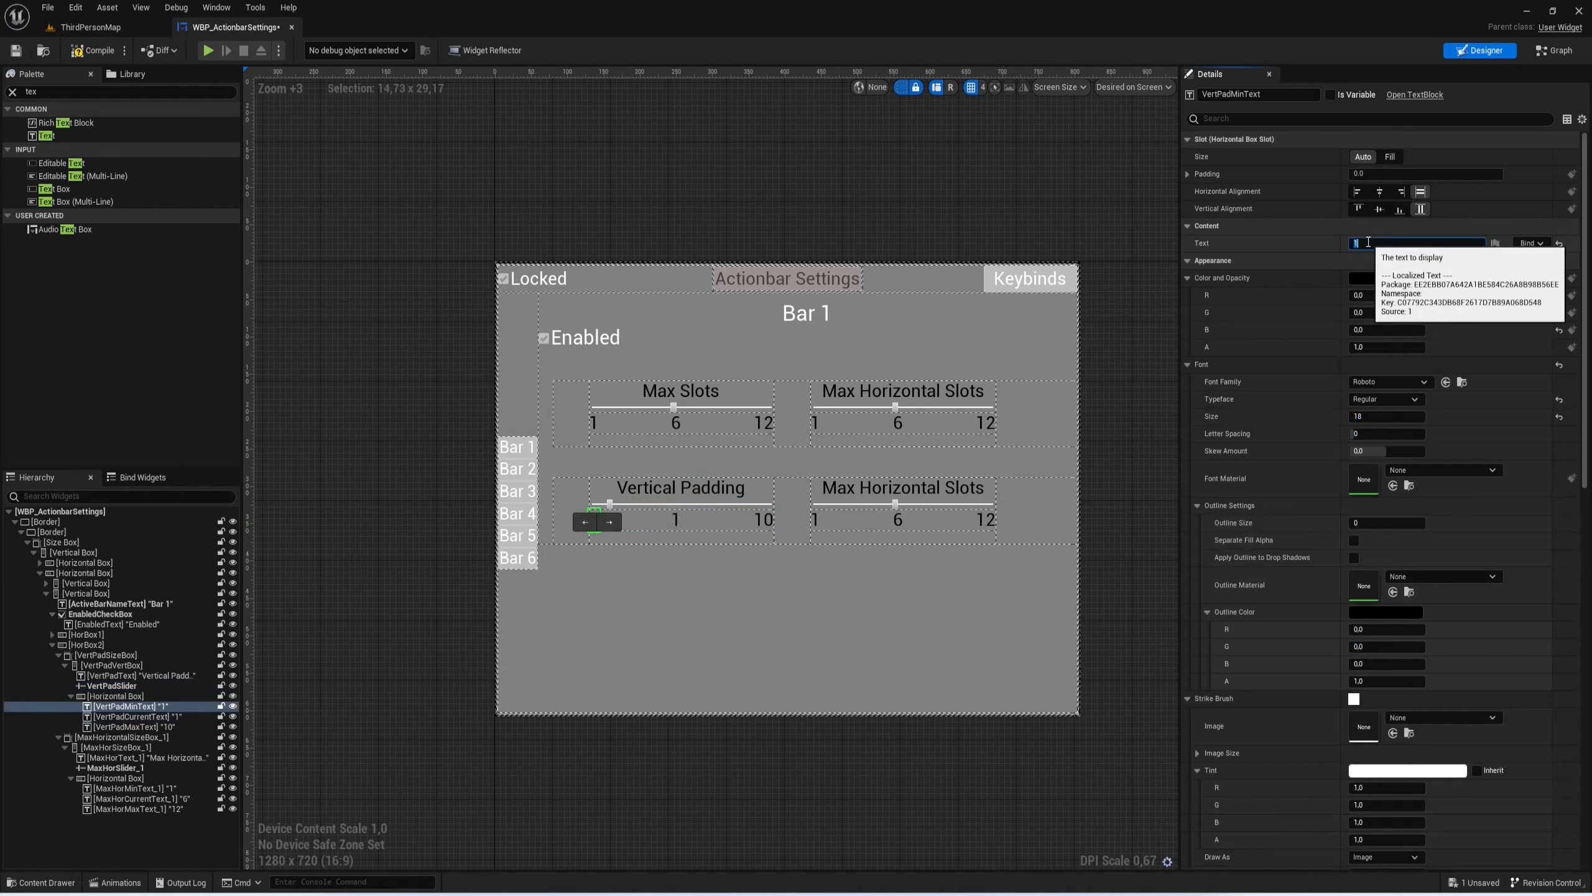
type("0")
left_click(656, 230)
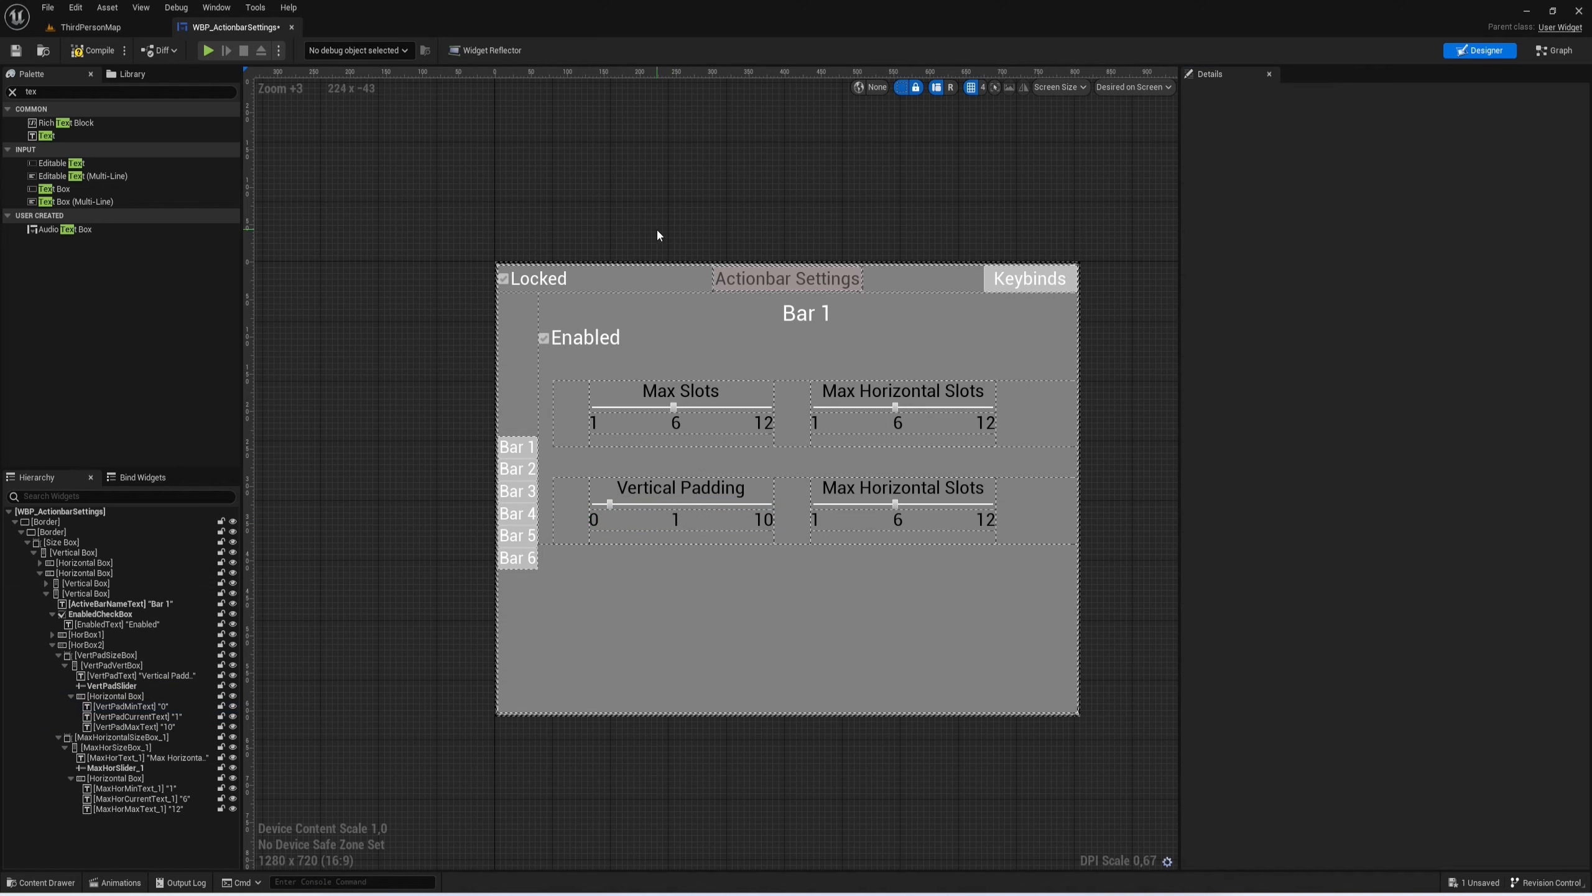
Step: Rename the second size box in HorBox2 HorPadSizeBox
left_click(675, 519)
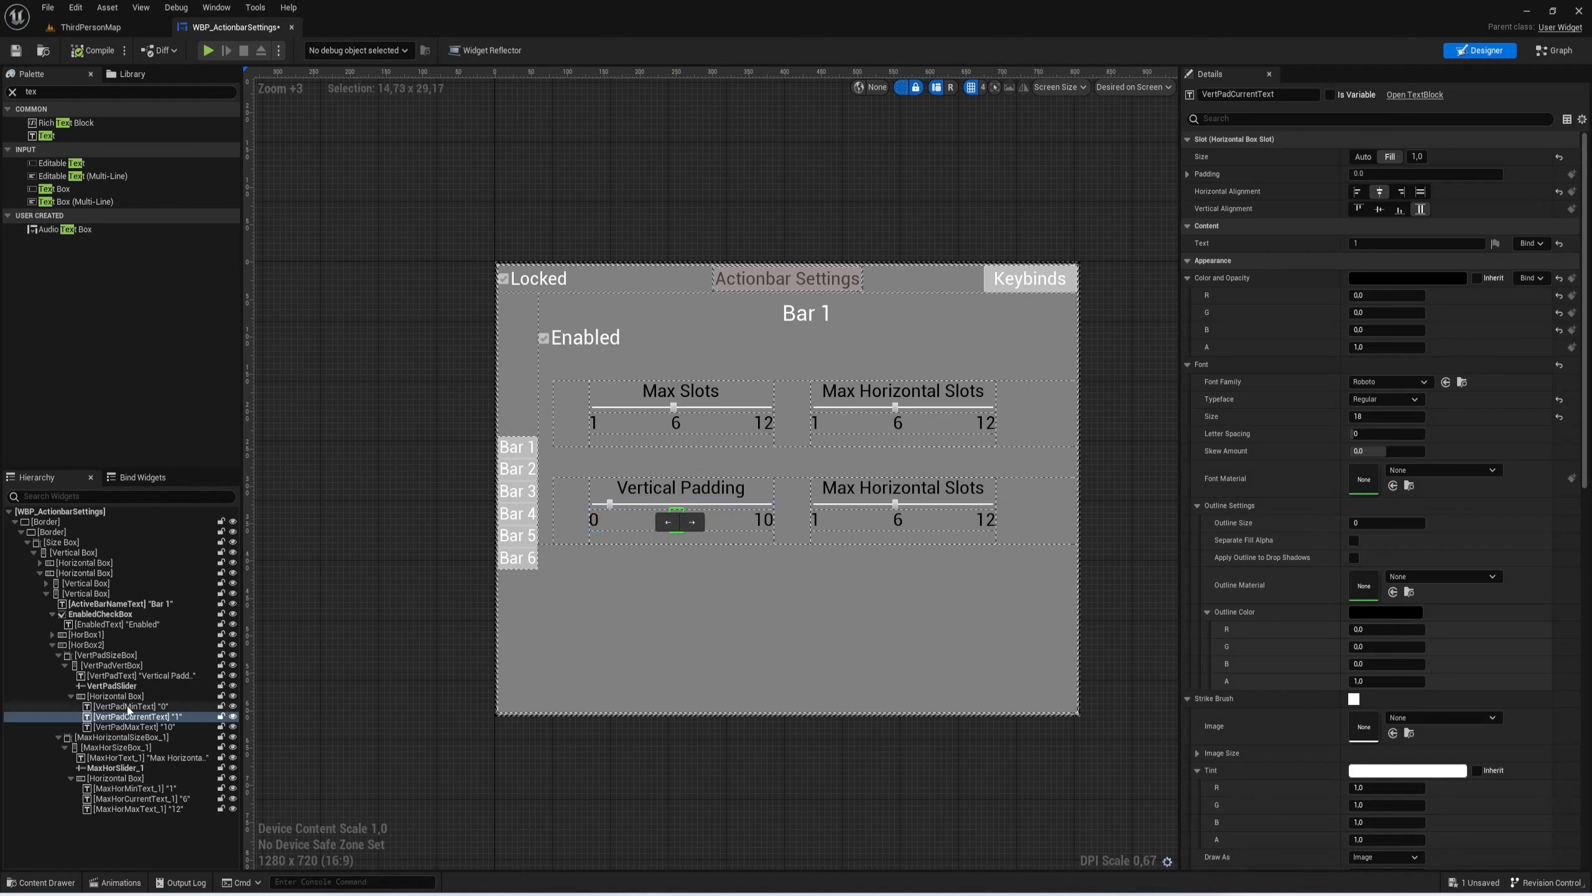
left_click(140, 727)
left_click(135, 738)
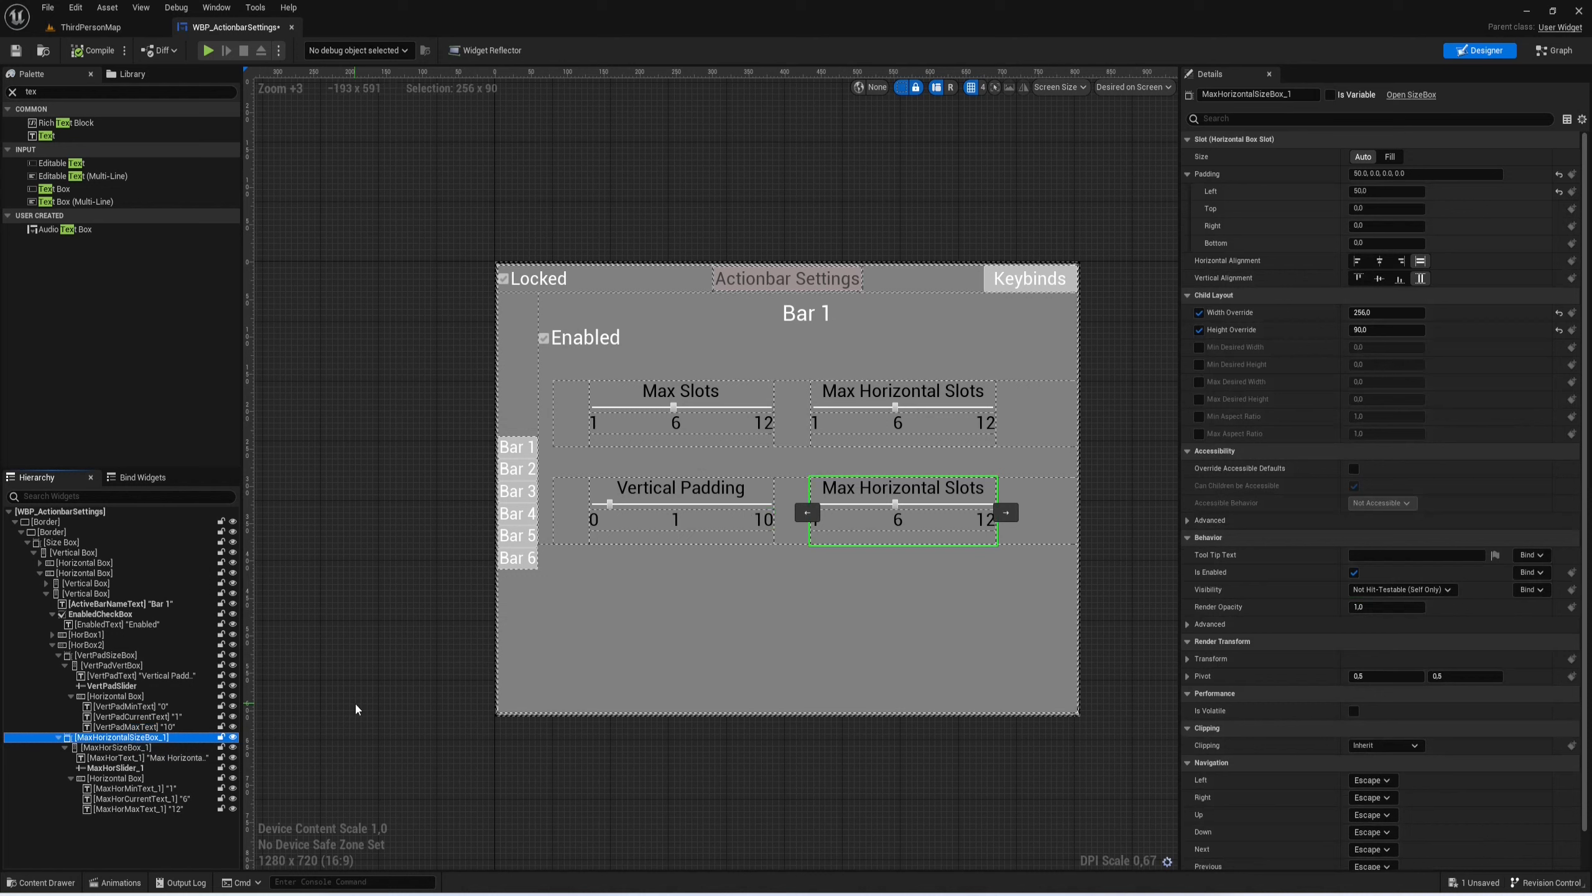
key("F2")
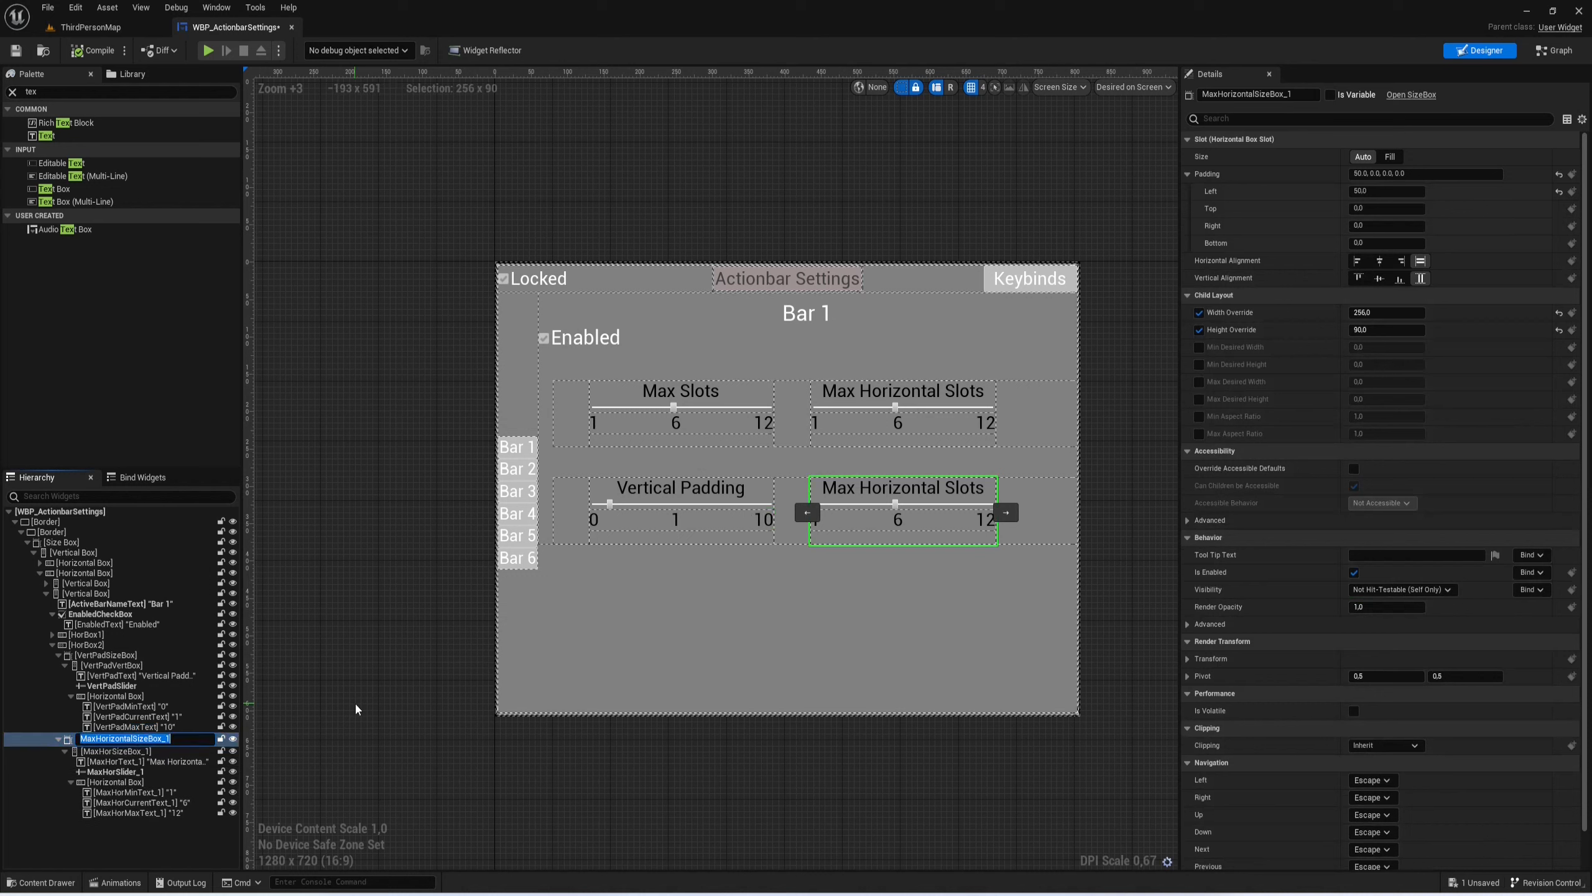
type("HorPadSizeBox")
key("Return")
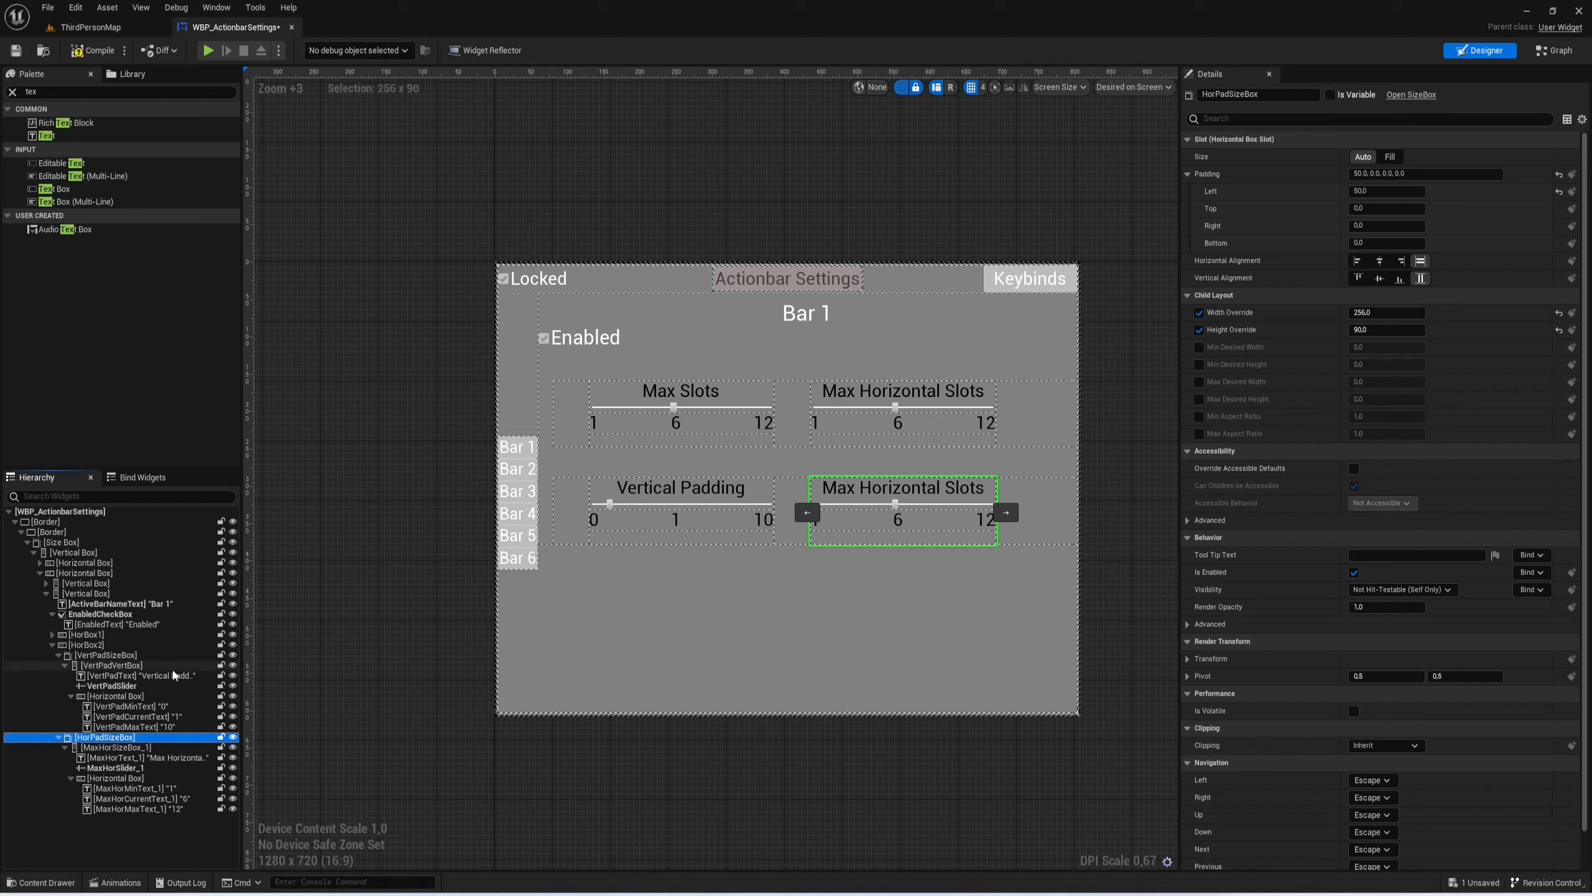
Step: Change the name of the second size box in HorBox2 to HorPadHorBox
left_click(155, 748)
key("F2")
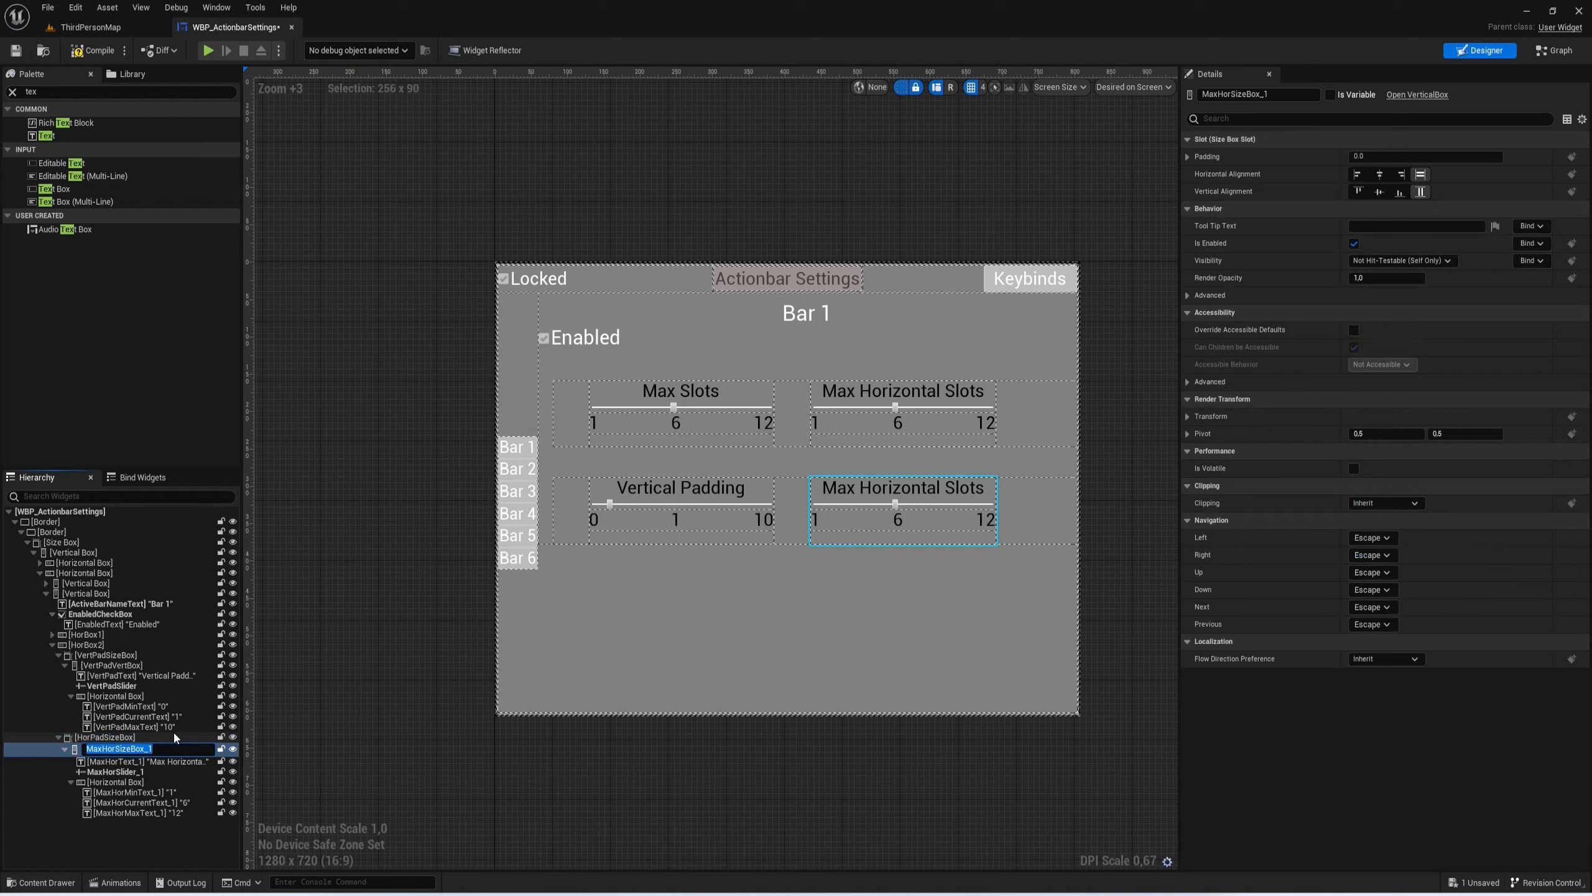
left_click(173, 735)
key("F2")
type("Hori")
key("BackSpace")
key("BackSpace")
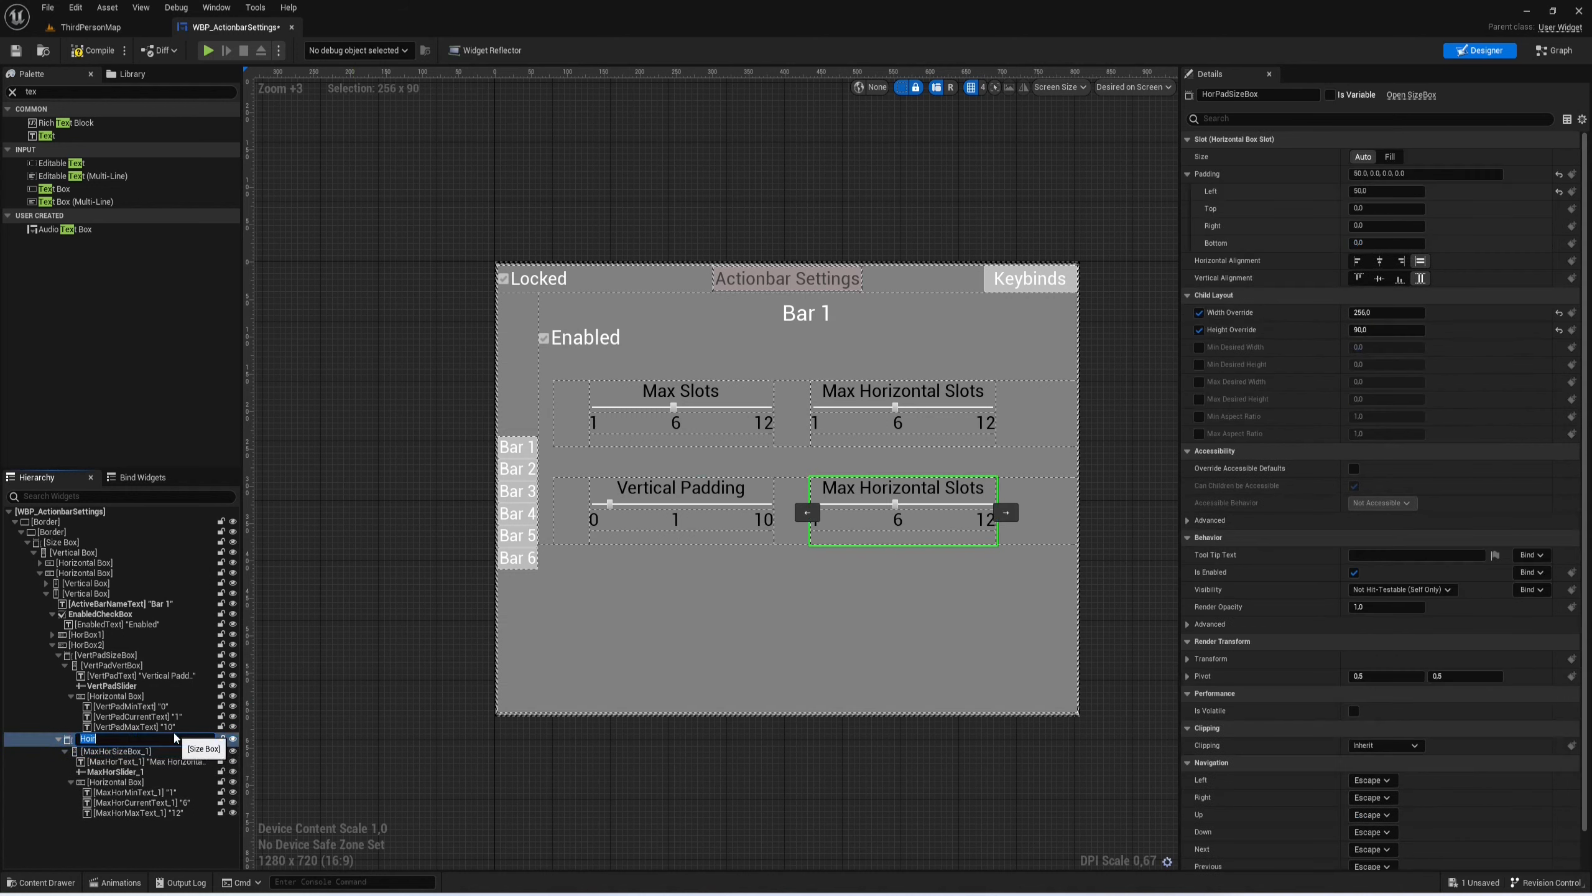
type("rPadHorBox")
key("Return")
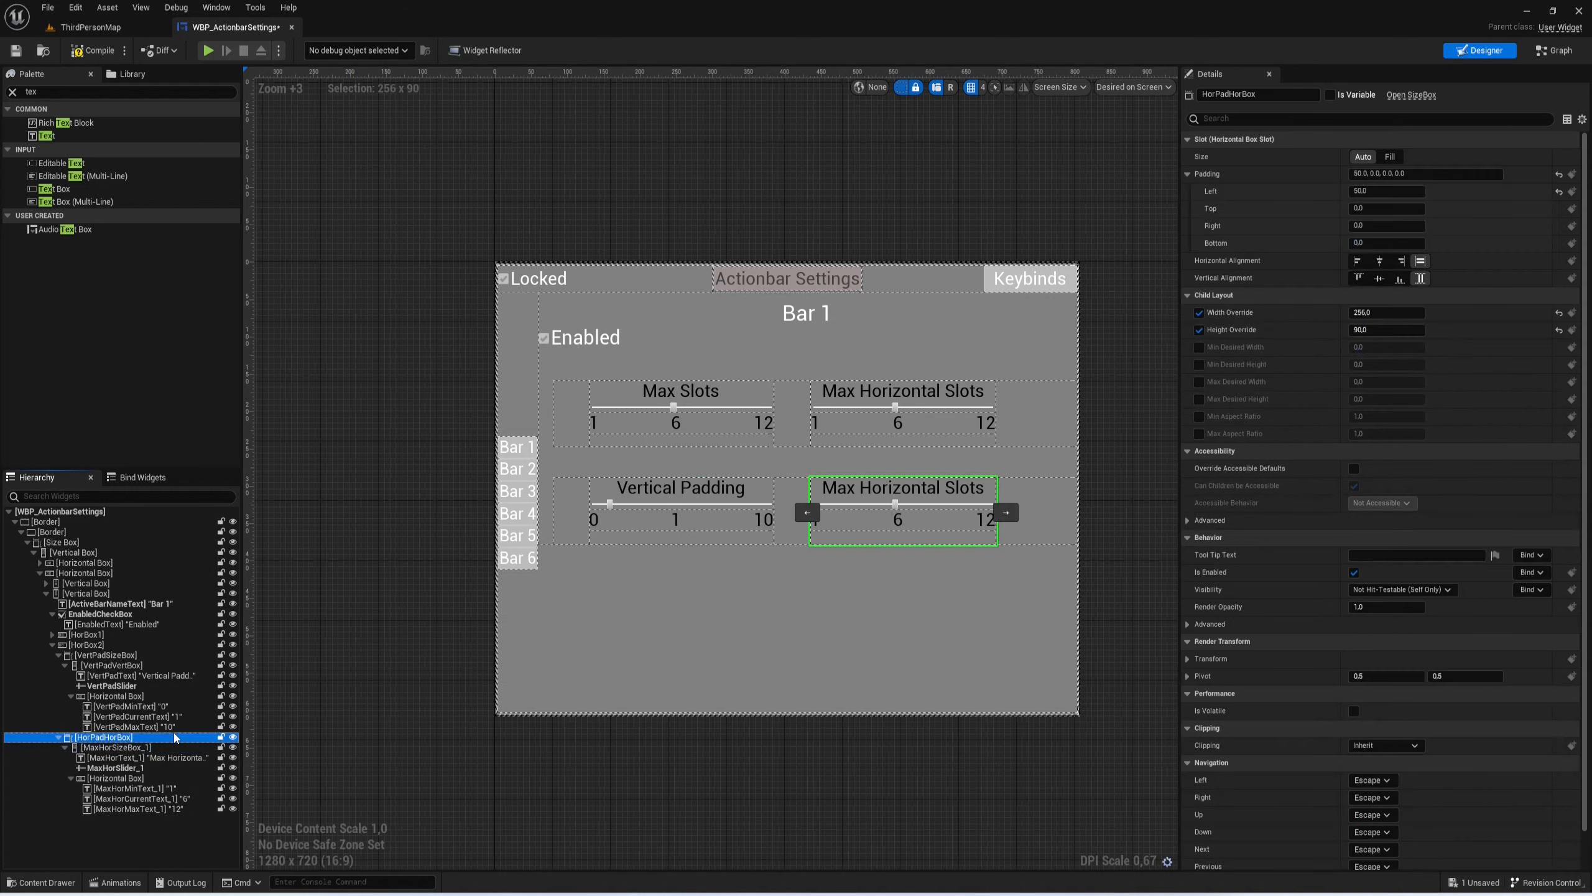
Step: Rename the vertical box inside HorPadHorBox HorPadSizeBox
left_click(154, 751)
key("F2")
type("Hor")
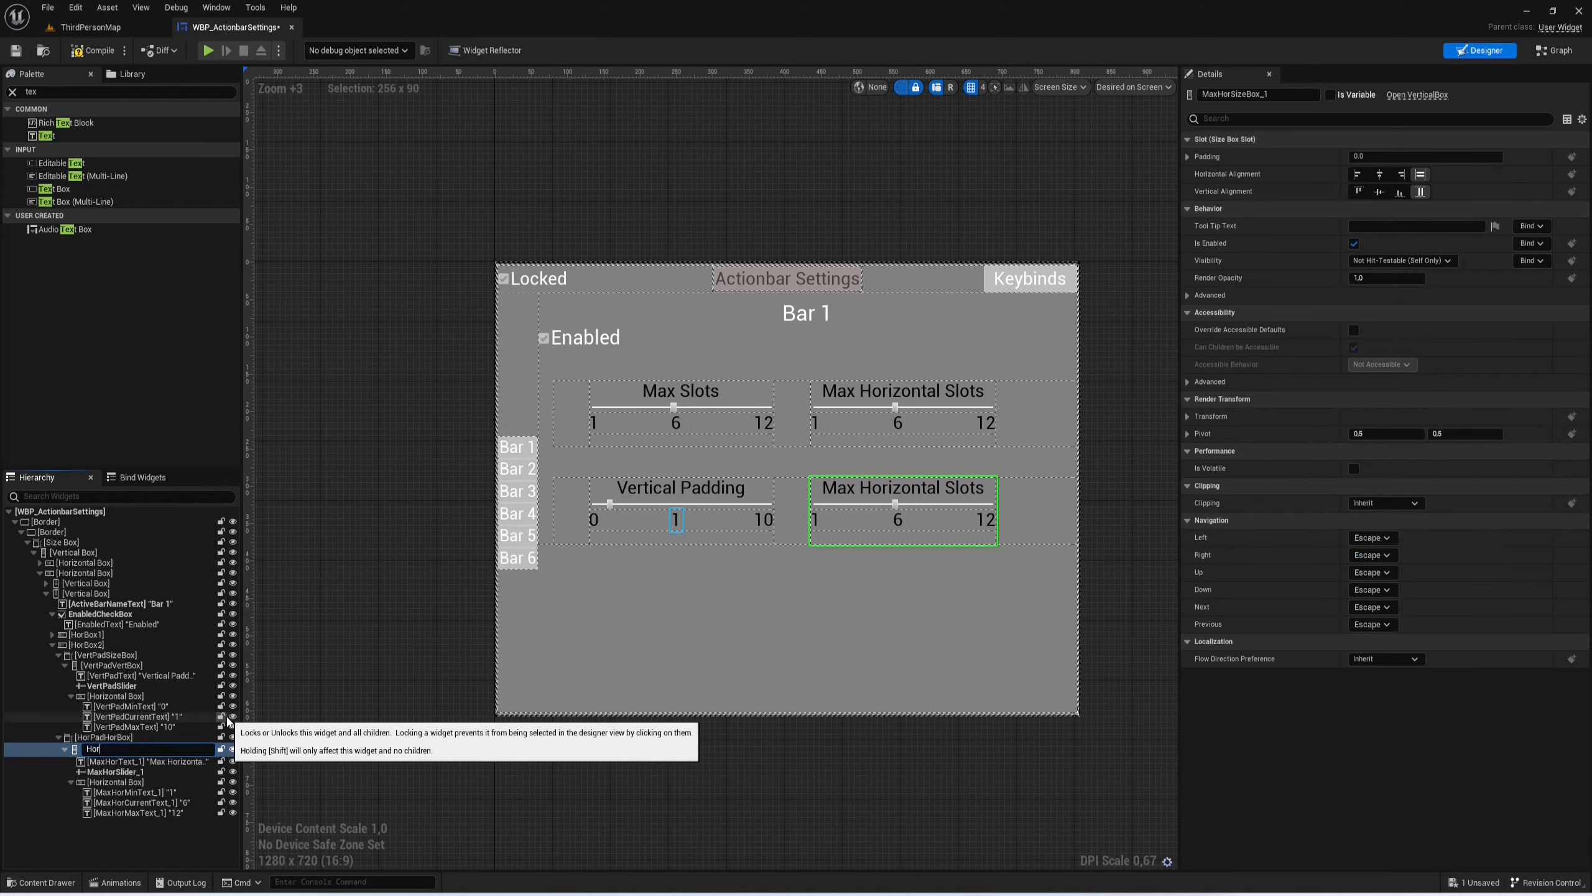
type("PadSizeBox")
key("Return")
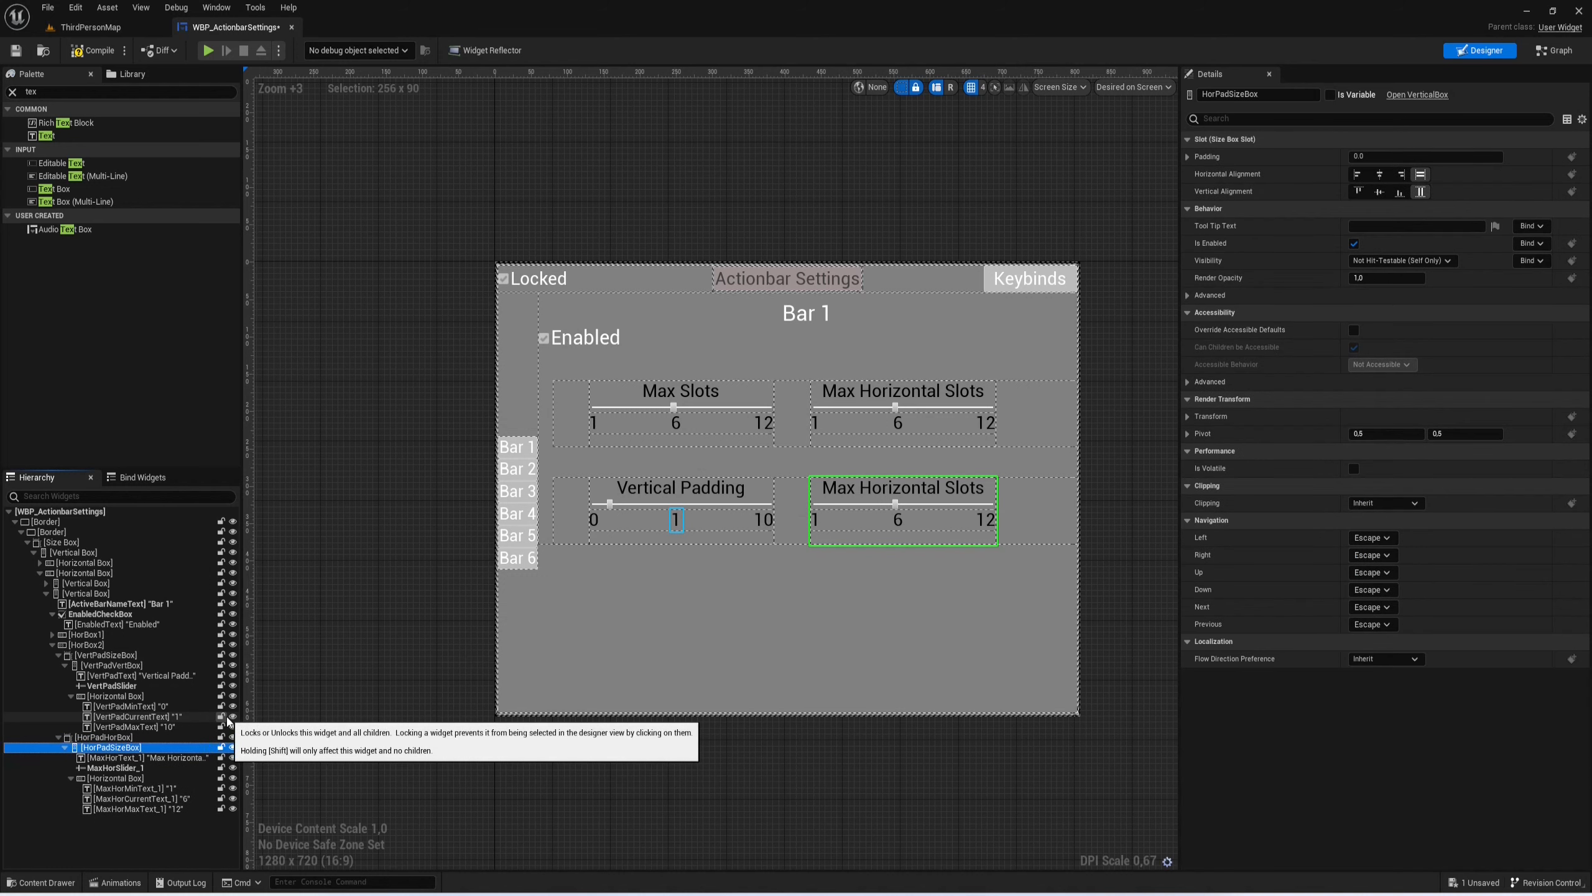
Step: Rename the title text of the second control in HorBox2 HorPadText and set its displayed text to "Horizontal Padding"
left_click(161, 760)
key("F2")
type("H")
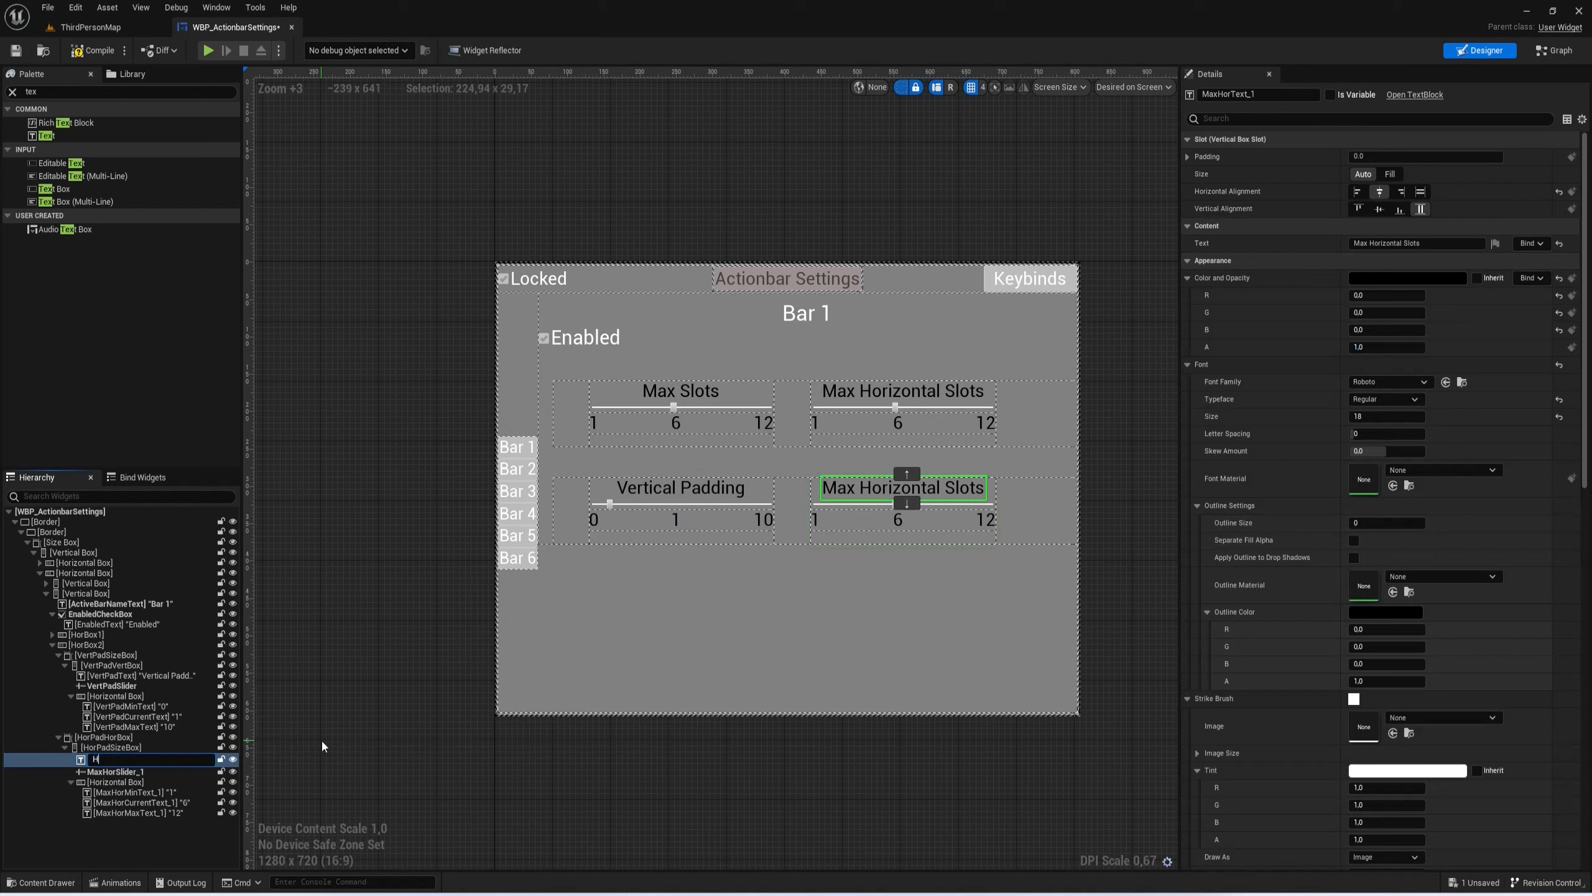
type("orPadText")
key("Return")
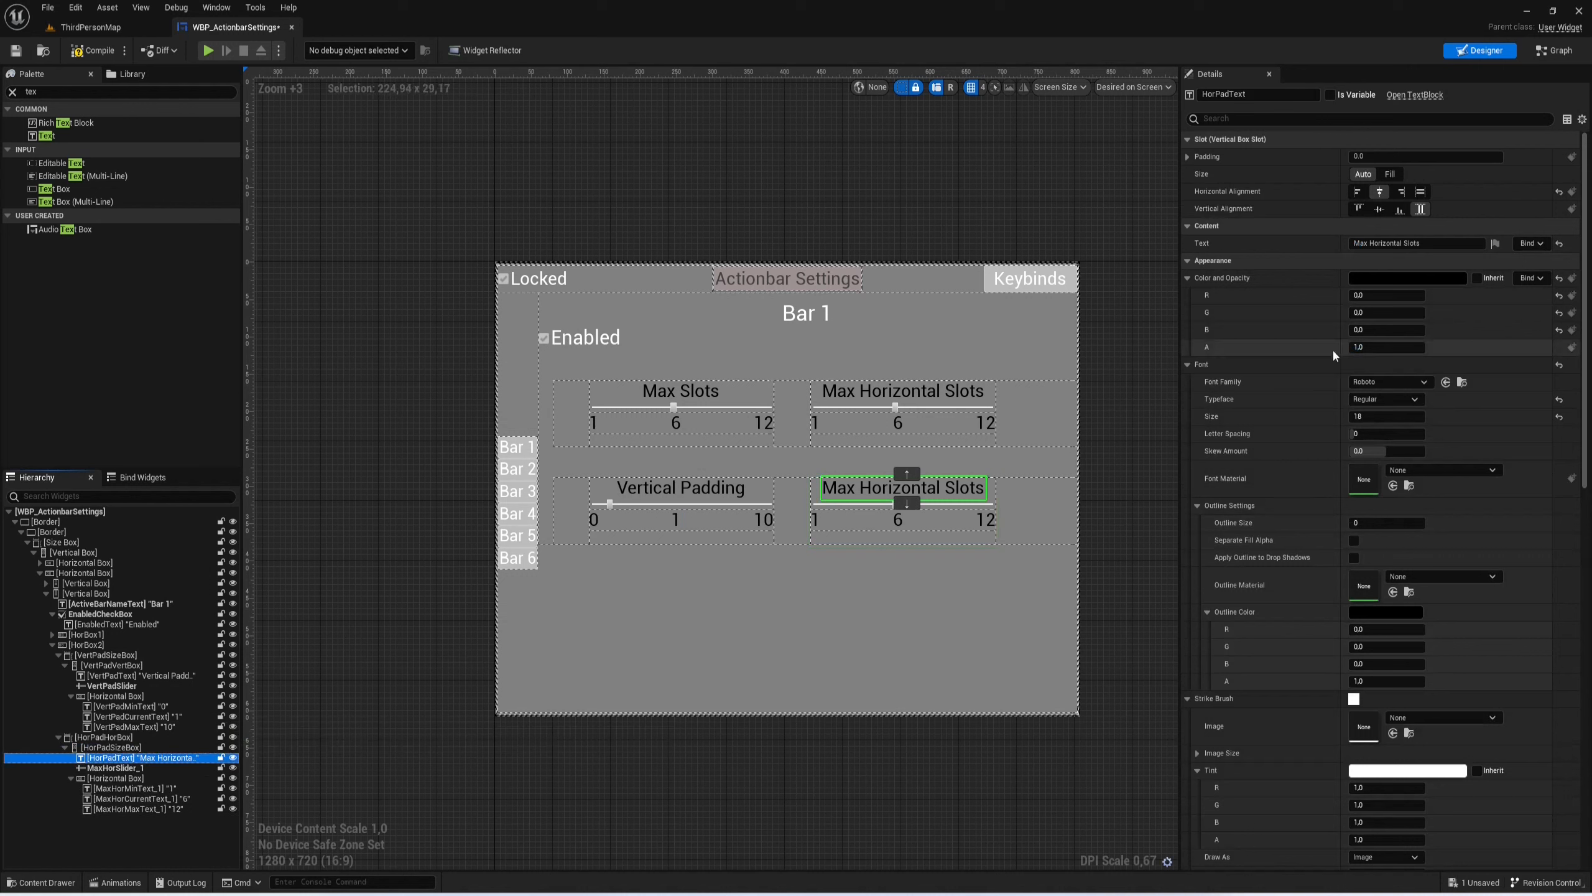
left_click(1375, 243)
type("Ho")
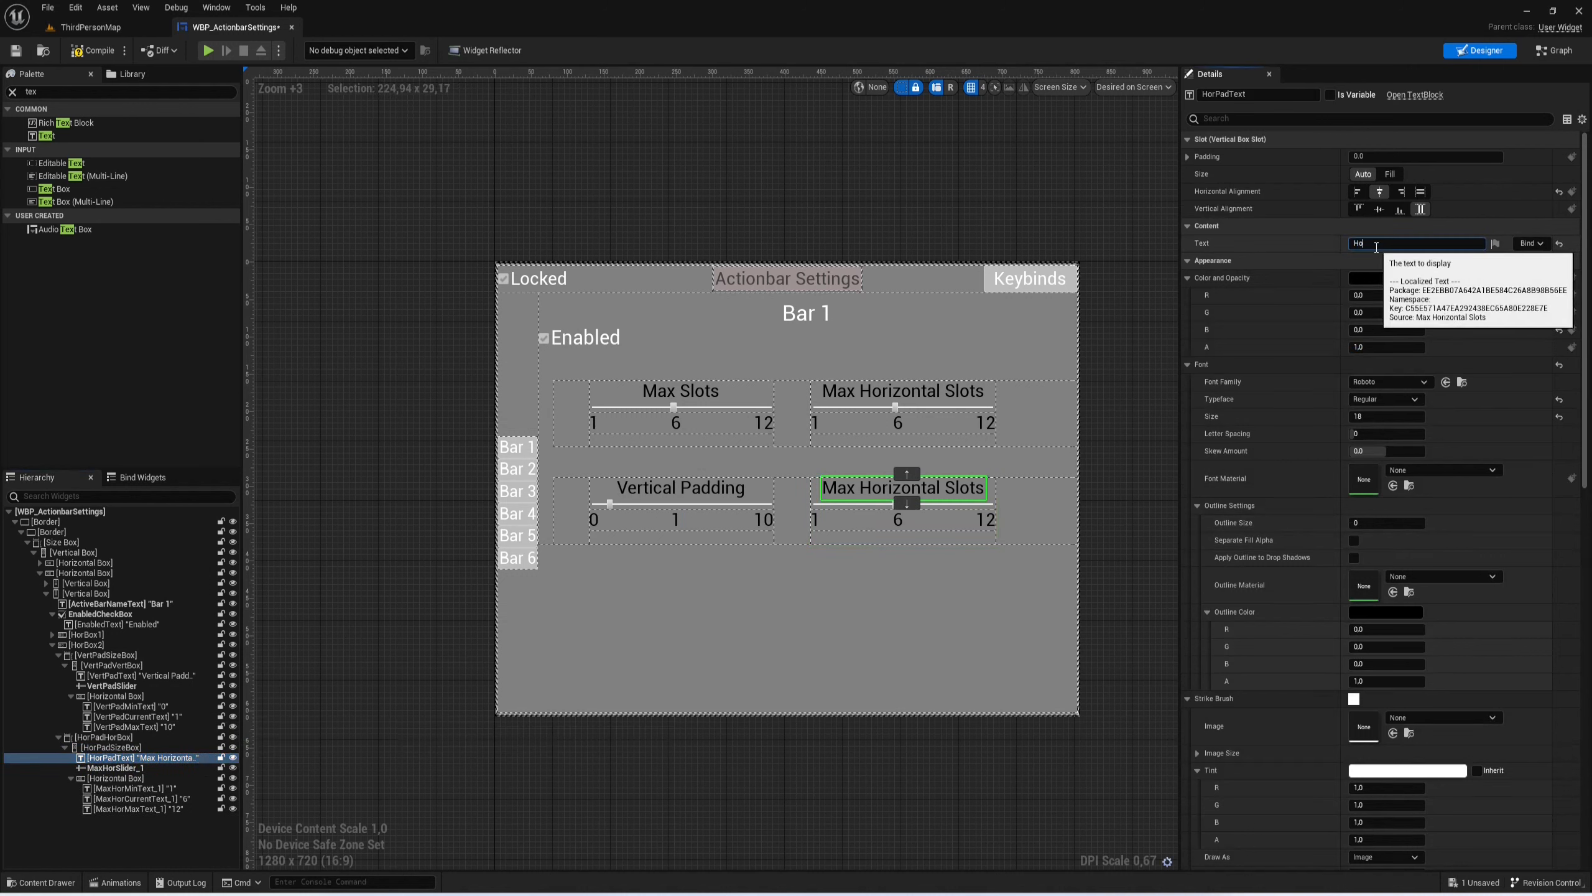
type("rizontal Padding")
key("Return")
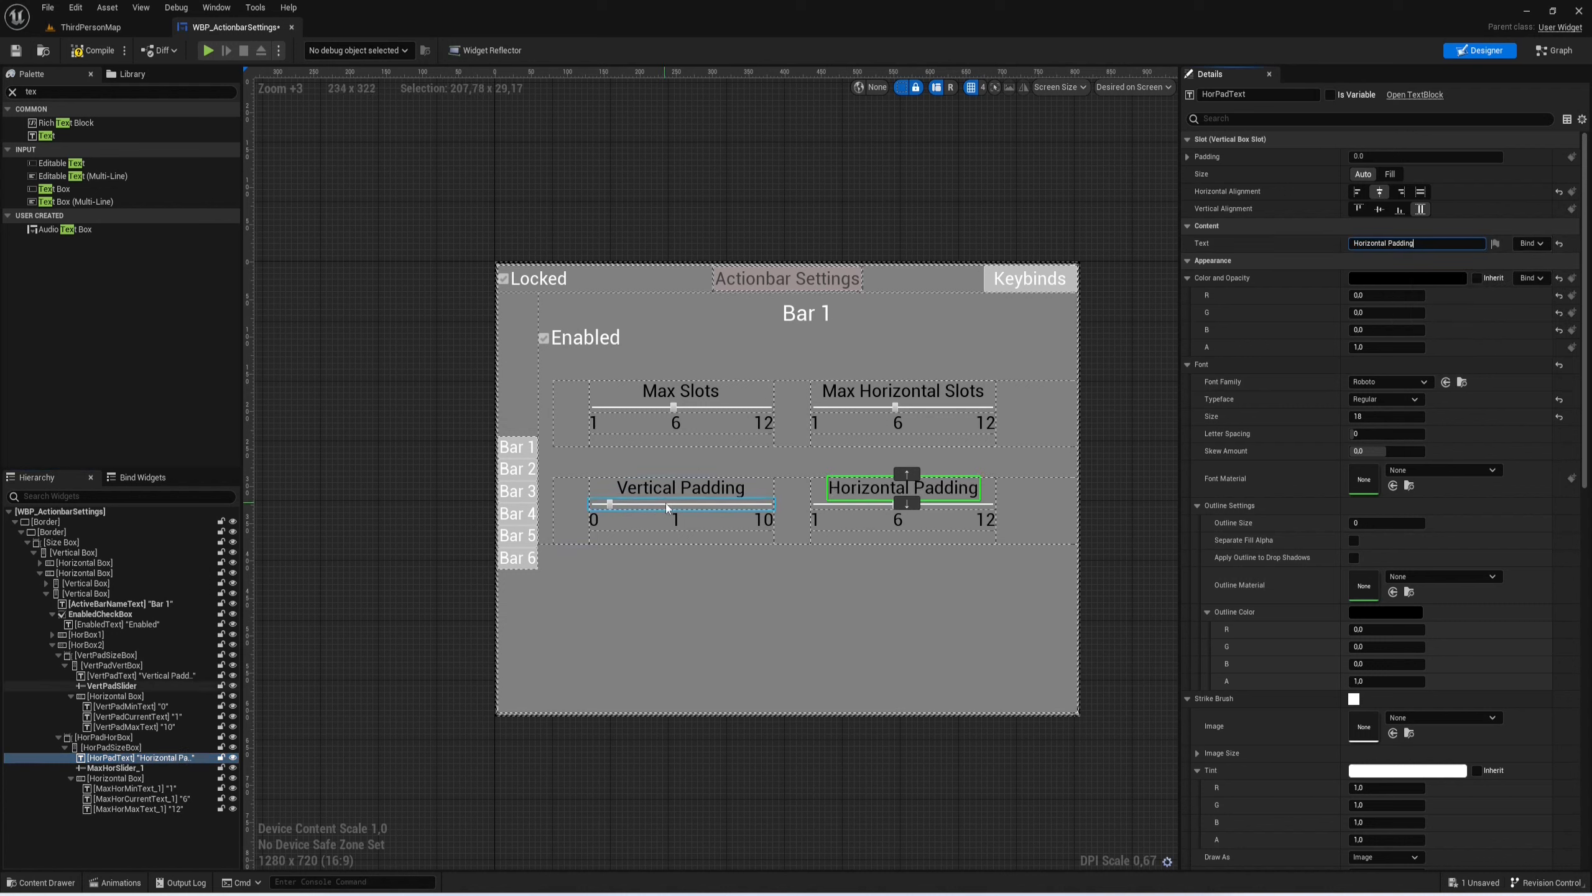
Step: Delete the second size box in HorBox2 with its contents and duplicate VertPadSizeBox in its place
left_click(133, 738)
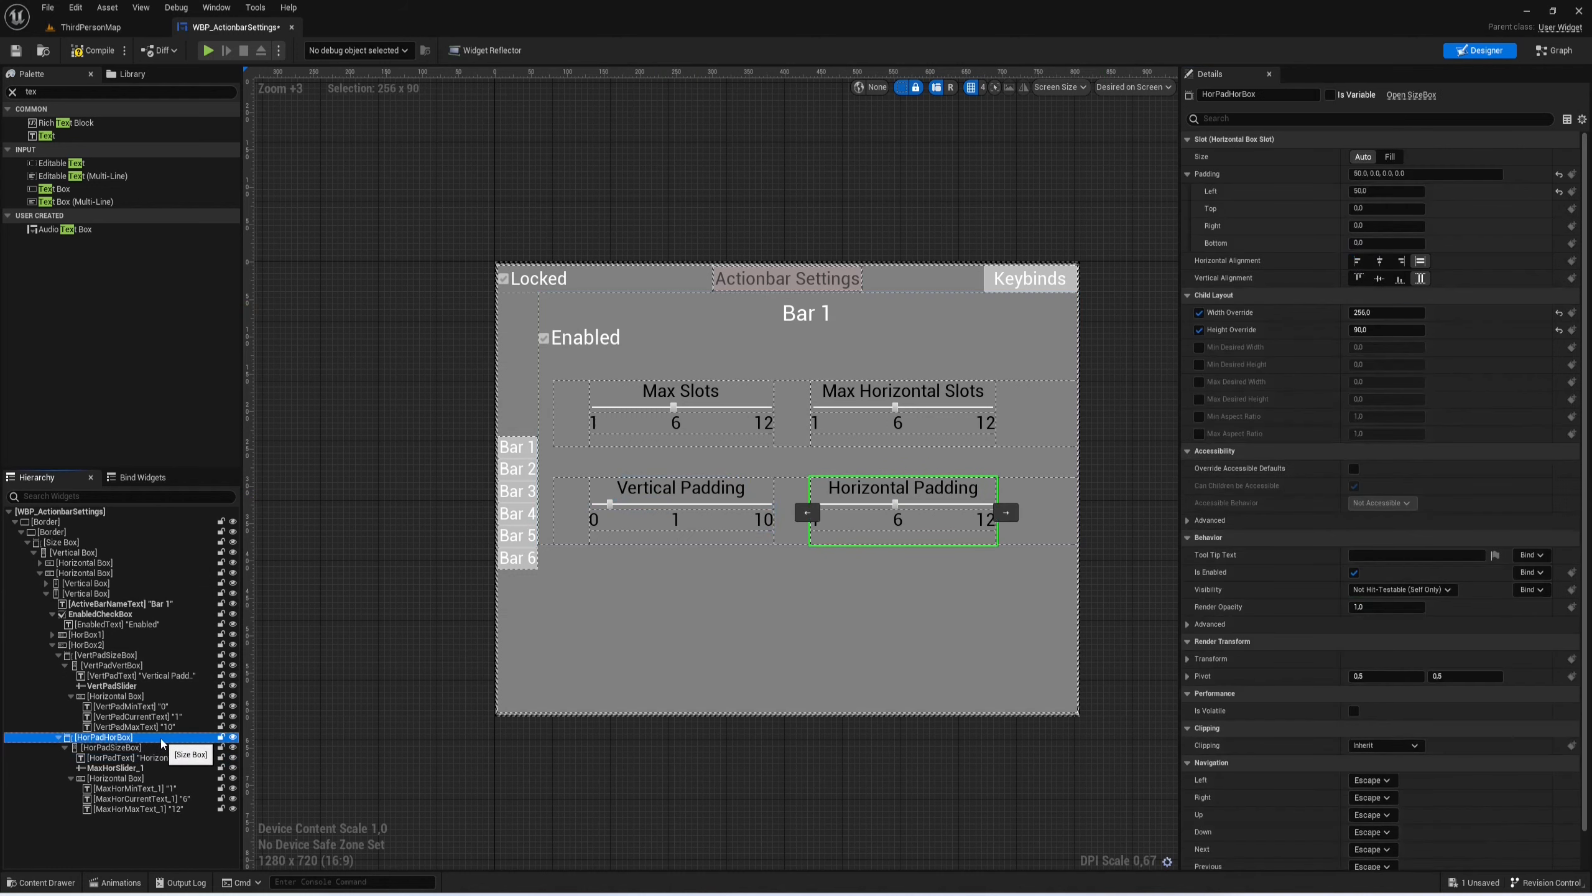
key("Delete")
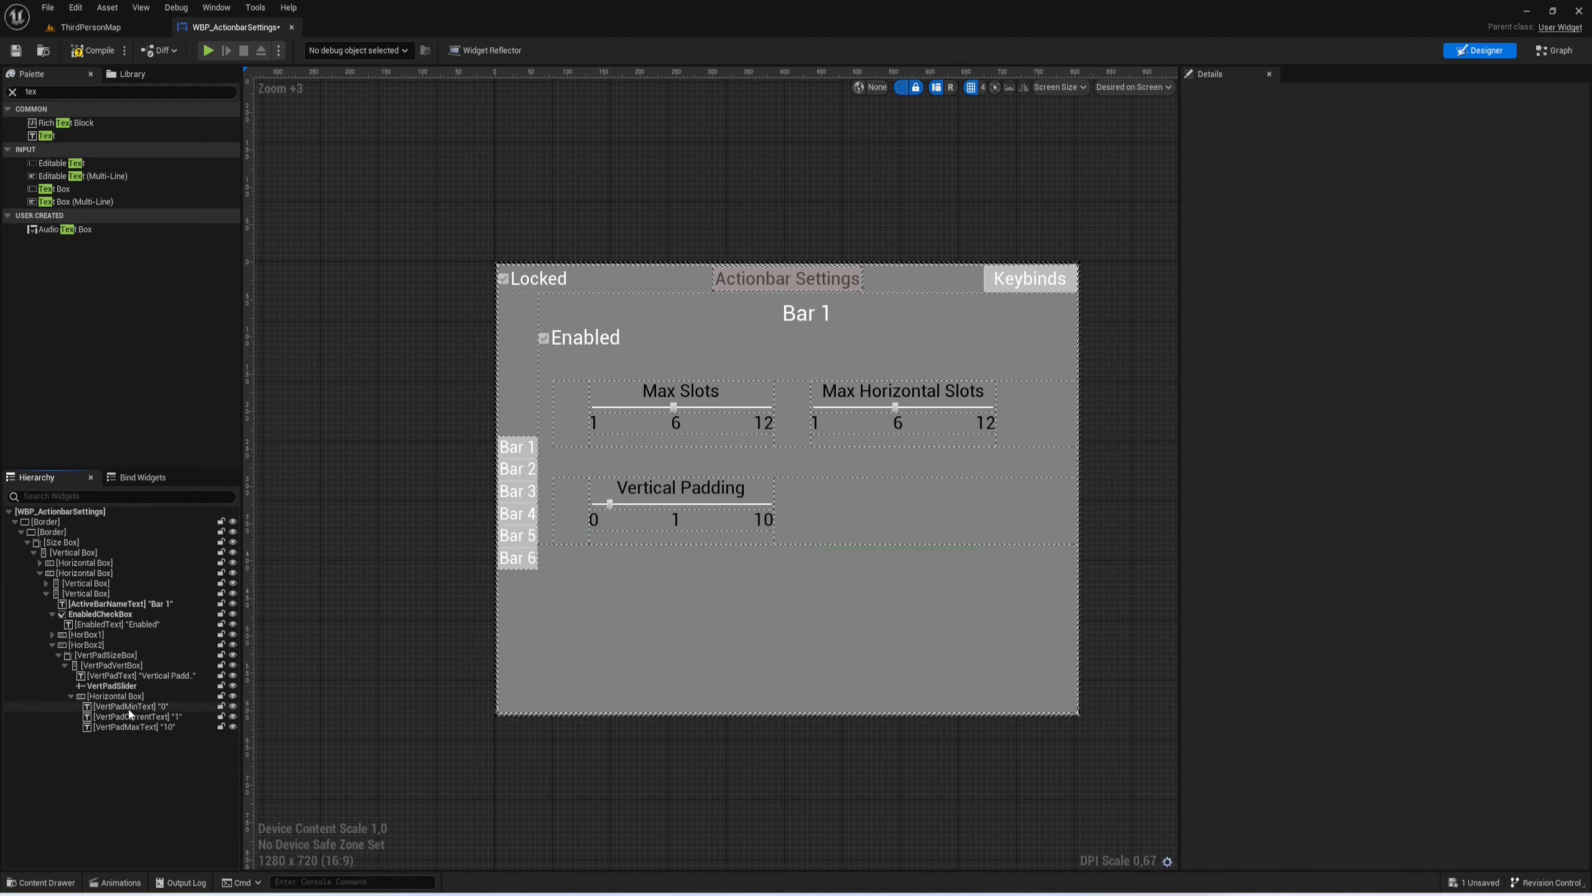
left_click(100, 655)
key("ctrl+d")
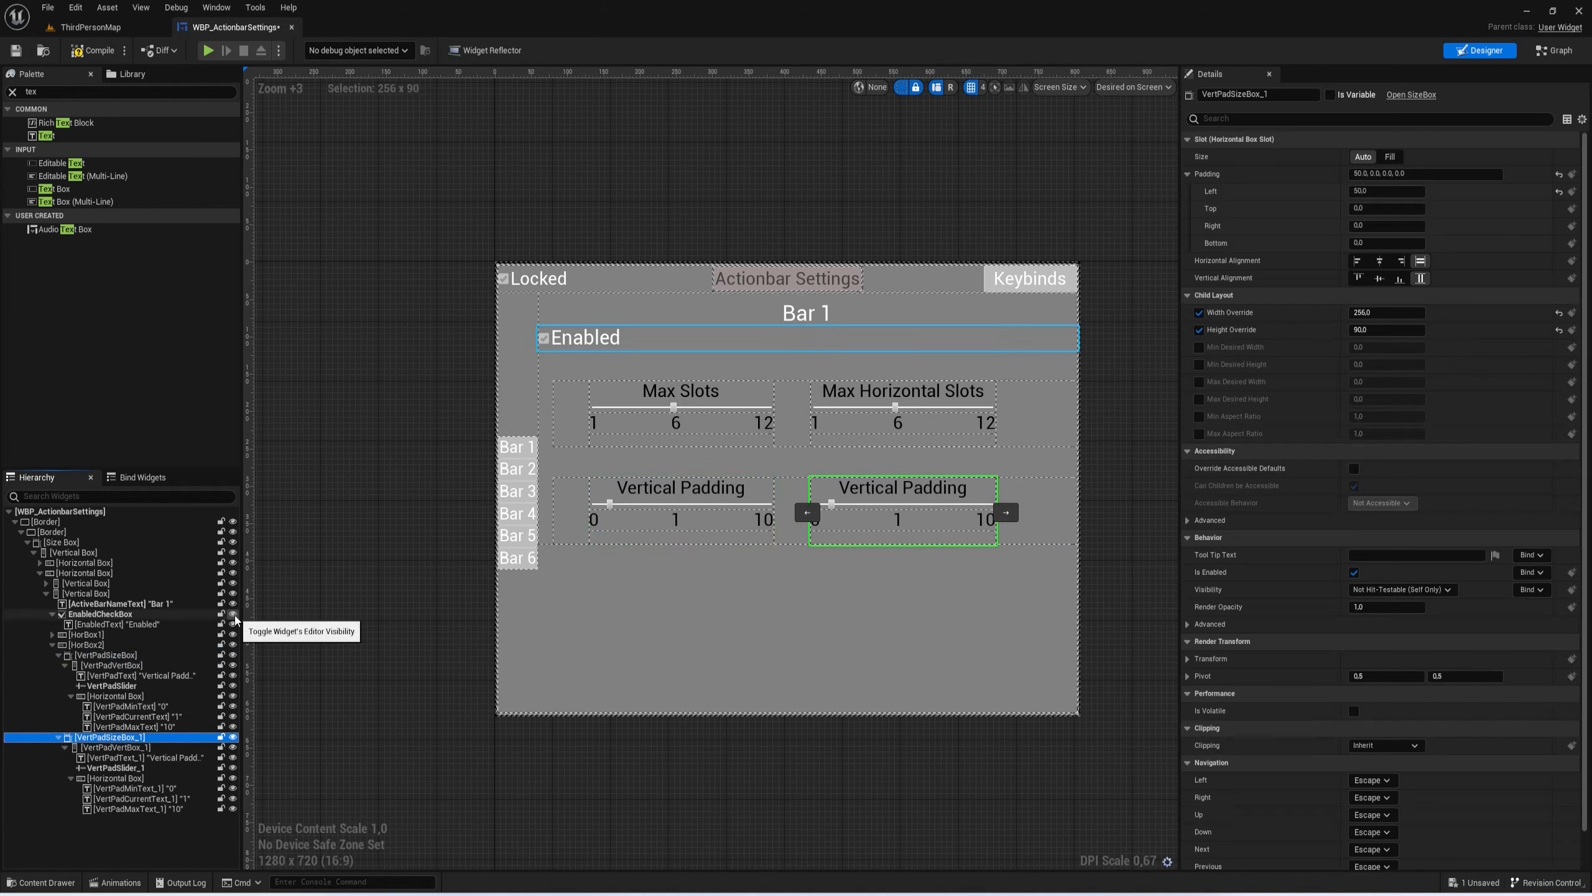
Step: Rename the duplicated size box HorPadHorBox and its vertical box HorPadVertBox
key("F2")
type("HorPad")
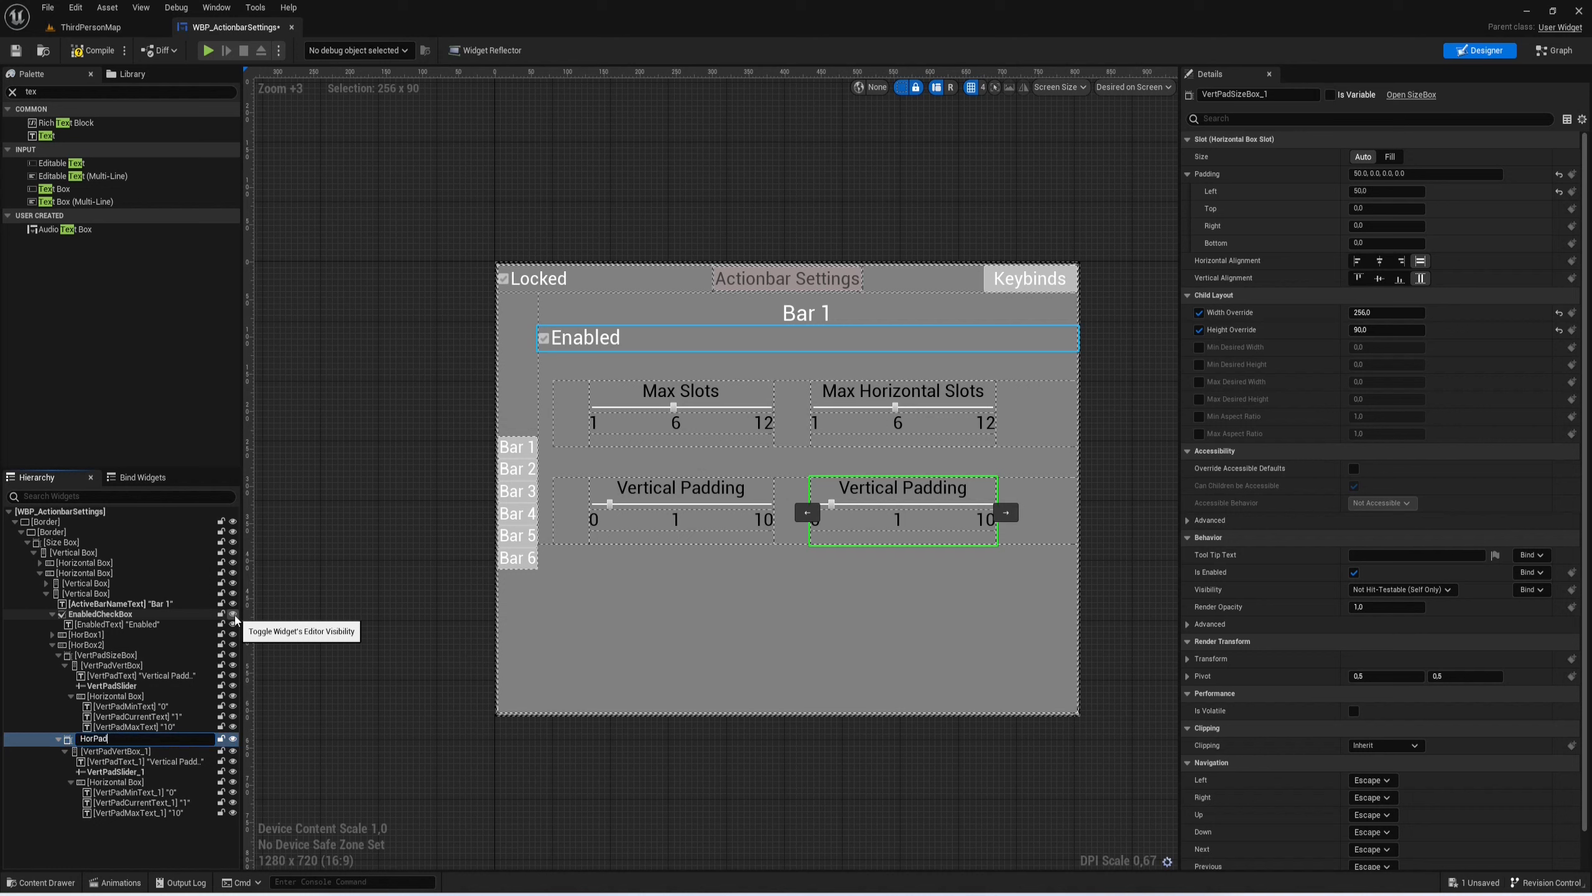
type("HorBox")
key("Return")
left_click(125, 748)
key("F2")
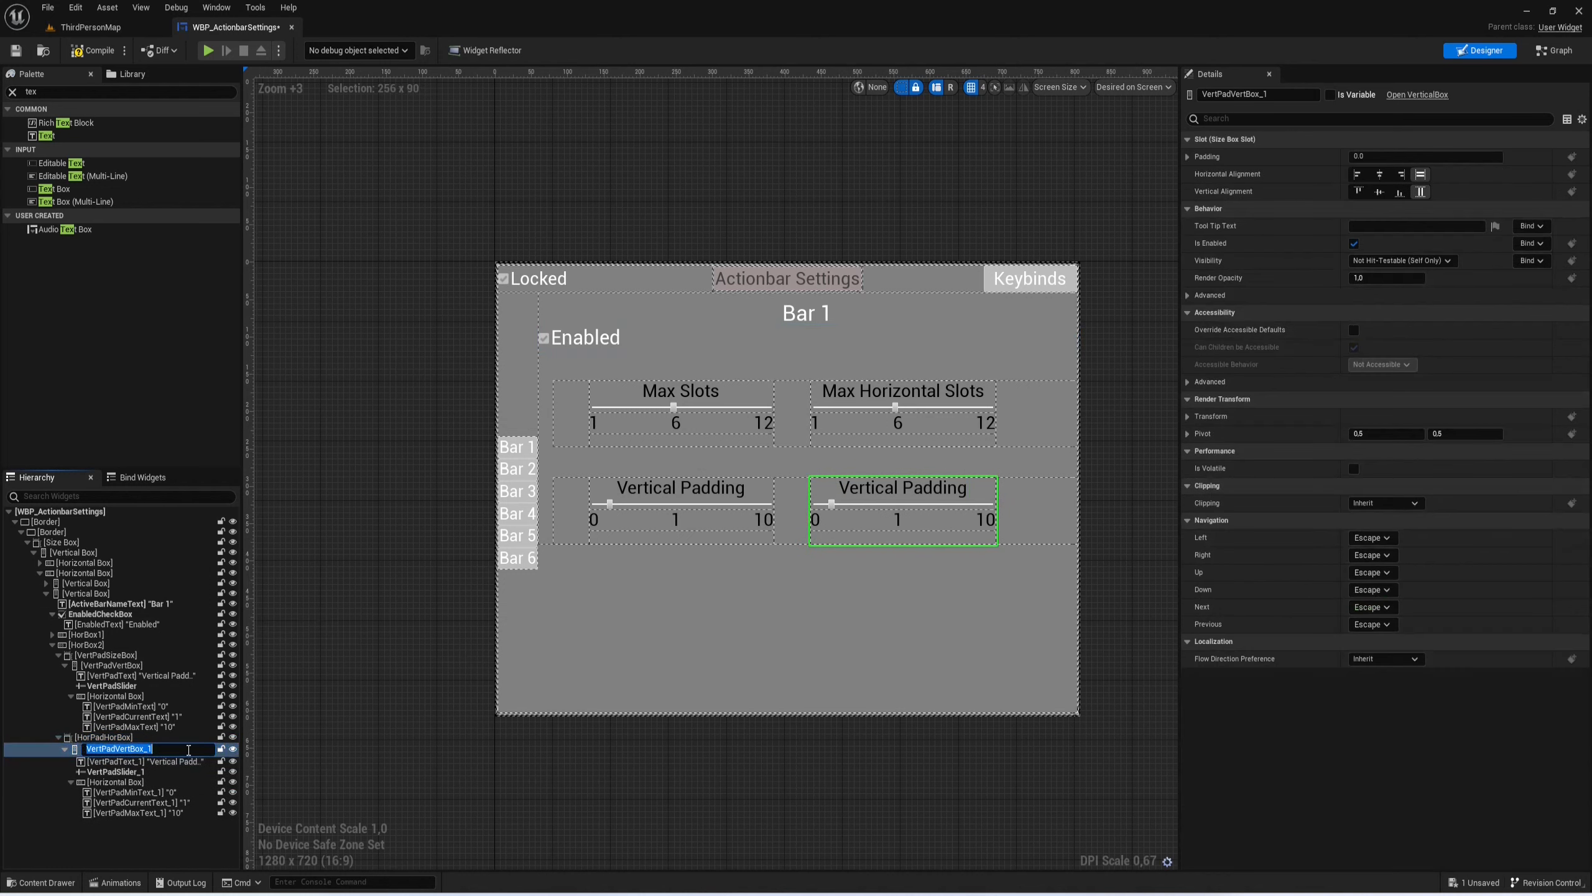
type("HorPadVertBo")
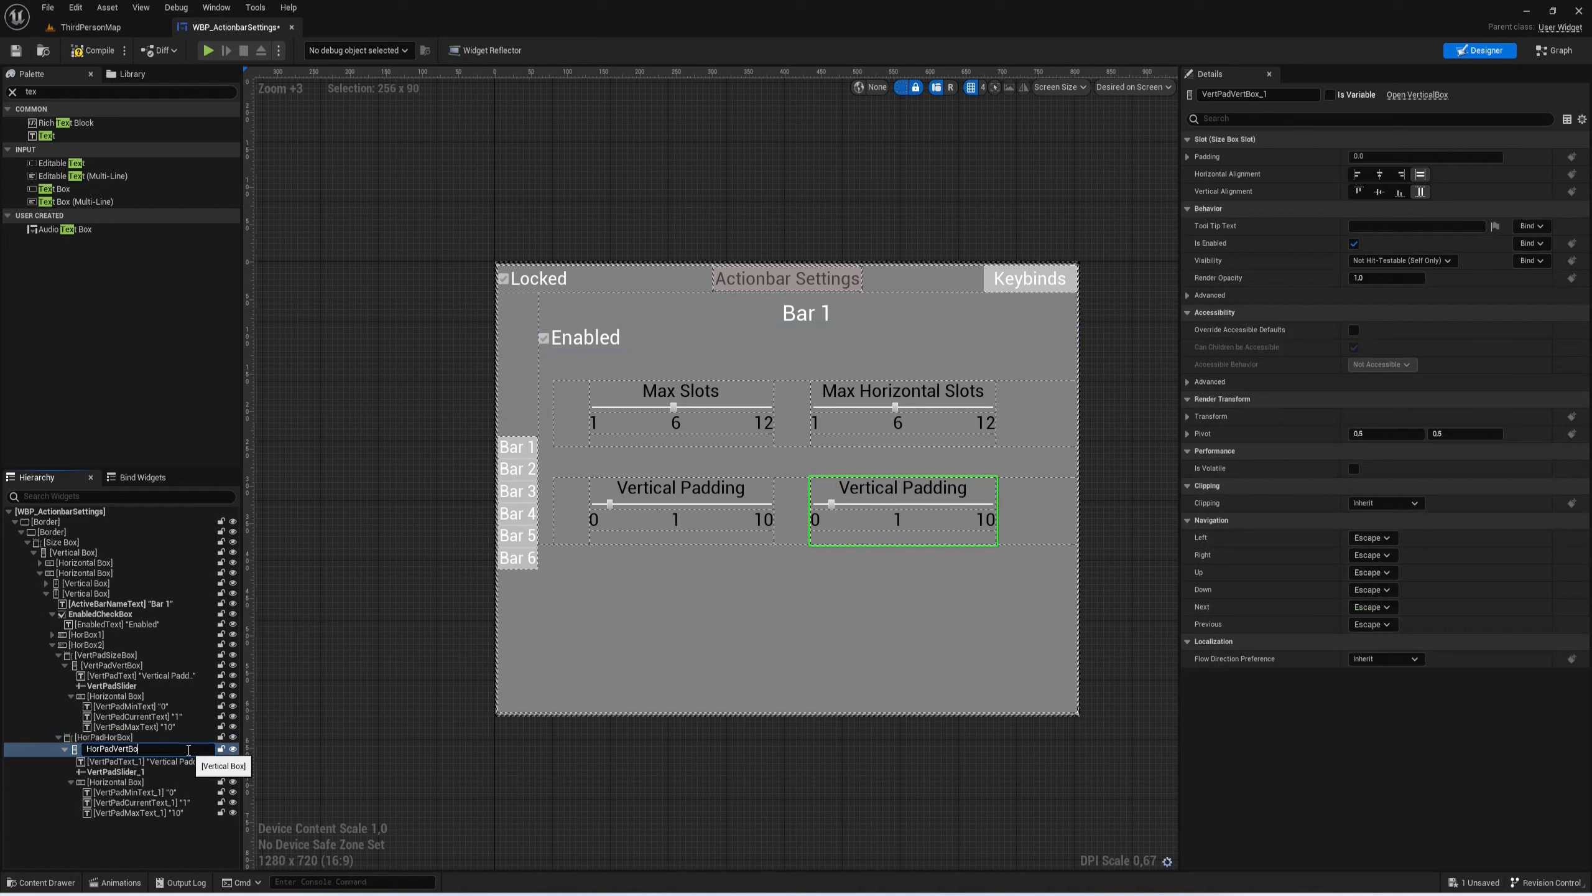
type("x")
key("Return")
Step: Rename the title text in HorPadVertBox HorPadText and set its displayed text to "Horizontal Padding"
left_click(169, 760)
key("F2")
type("HorPadText")
key("Return")
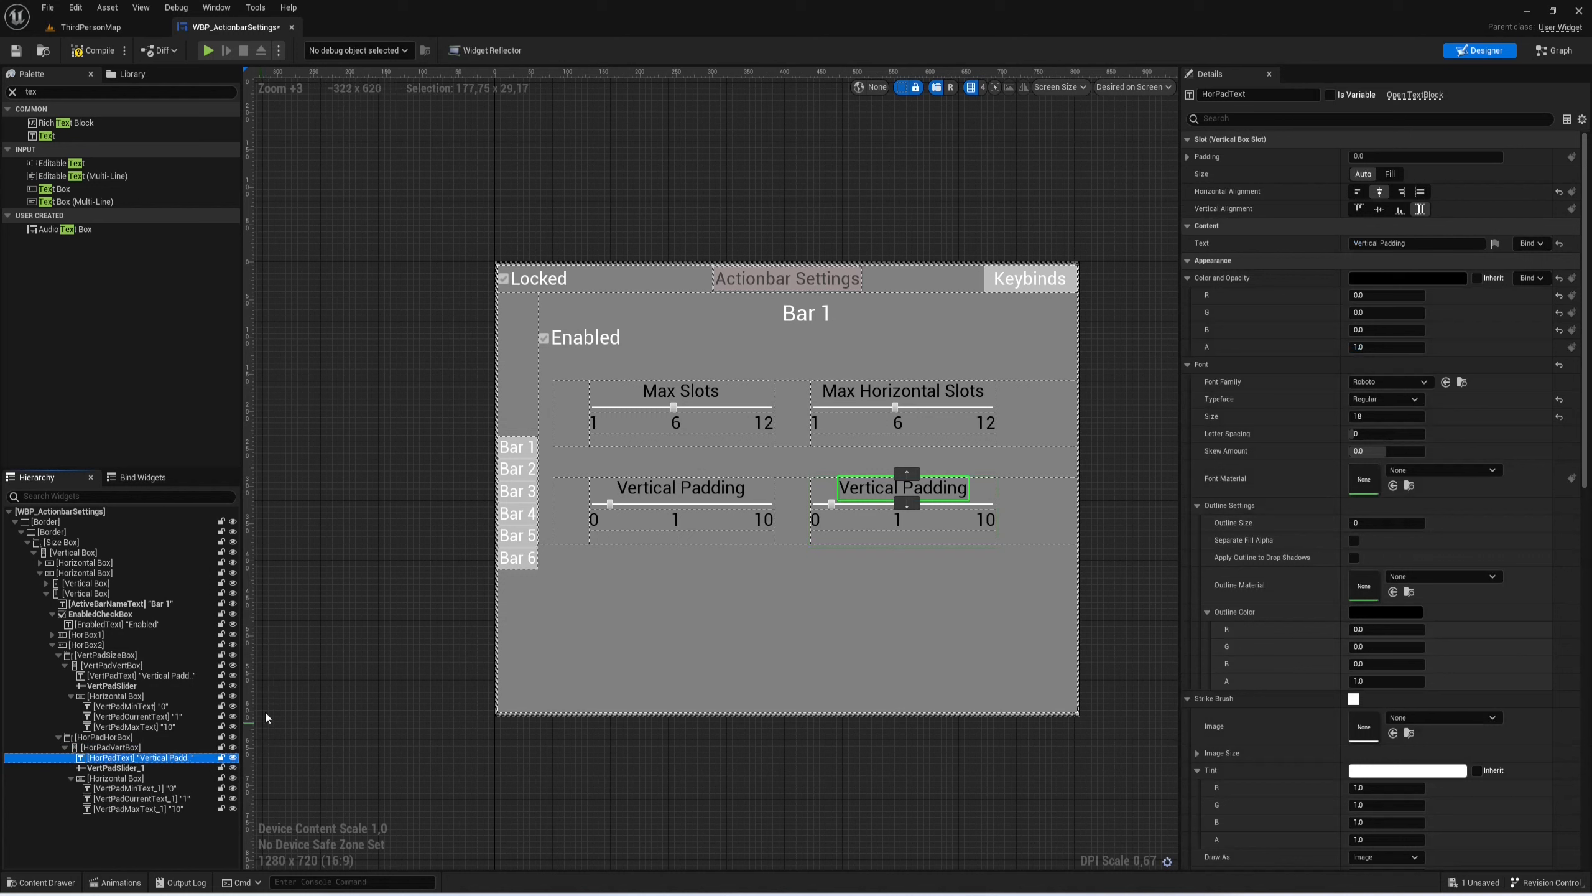
left_click(1415, 243)
type("Hori")
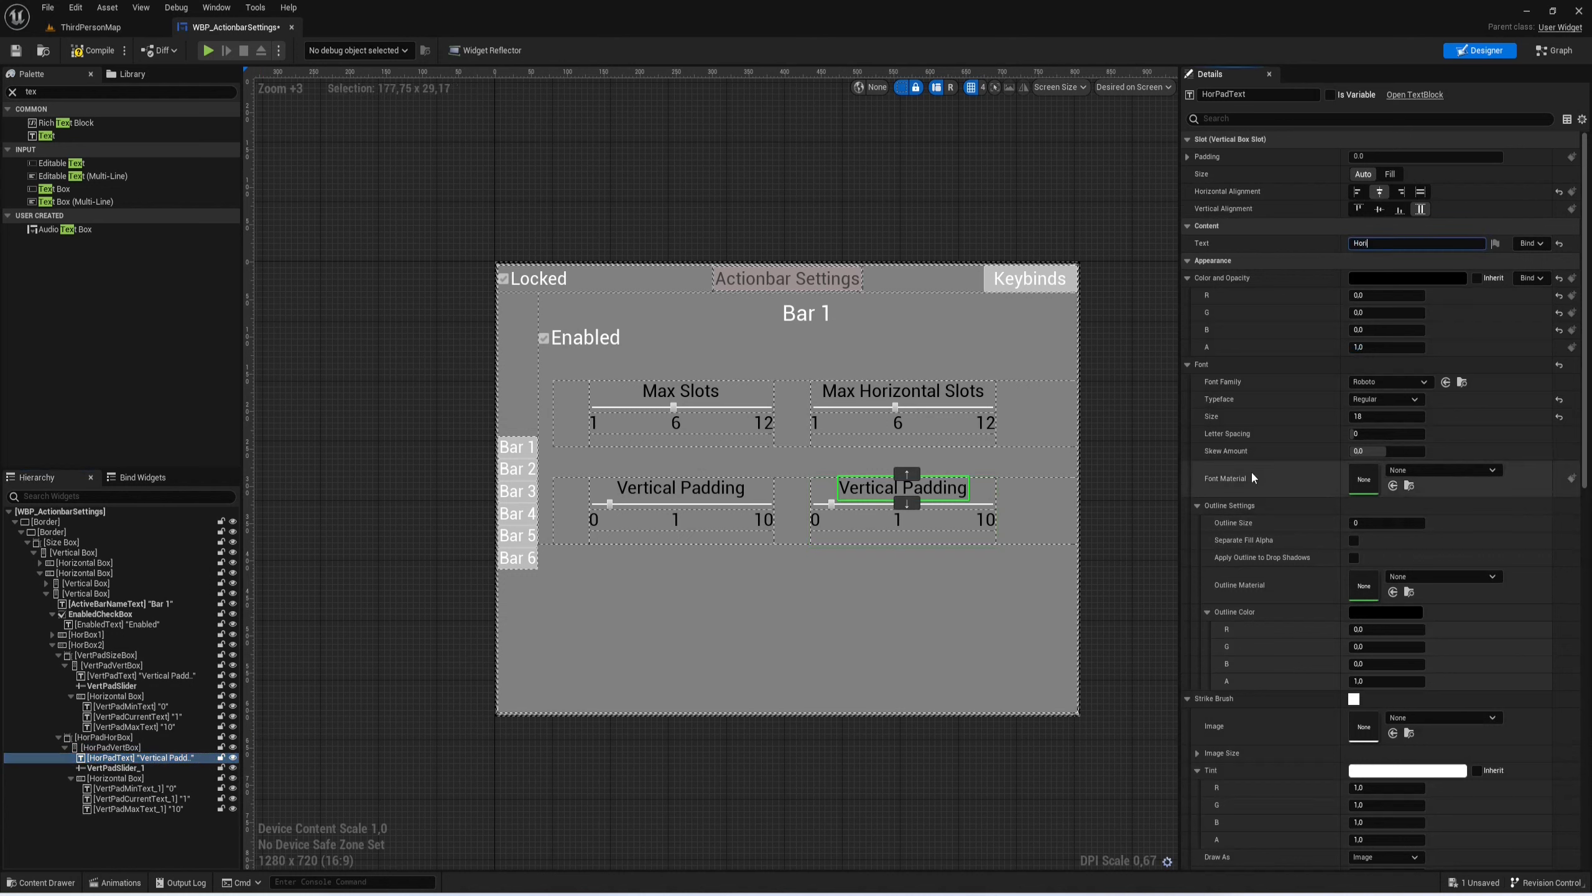
type("zontal Padding")
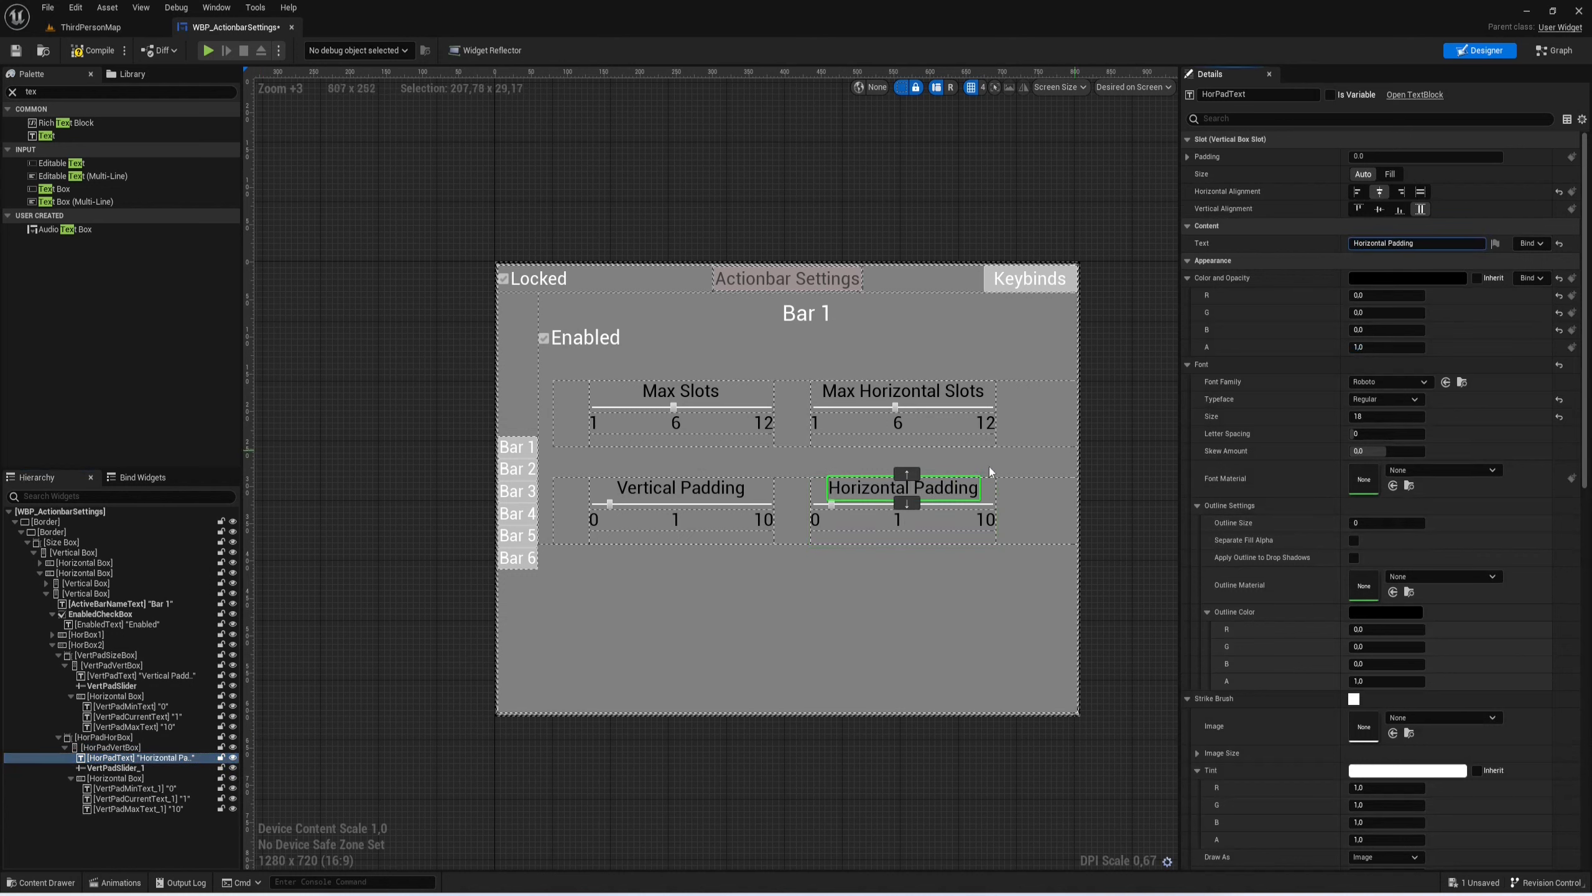
Step: Rename the slider under the Horizontal Padding title HorPadSlider
left_click(116, 767)
key("F2")
type("H")
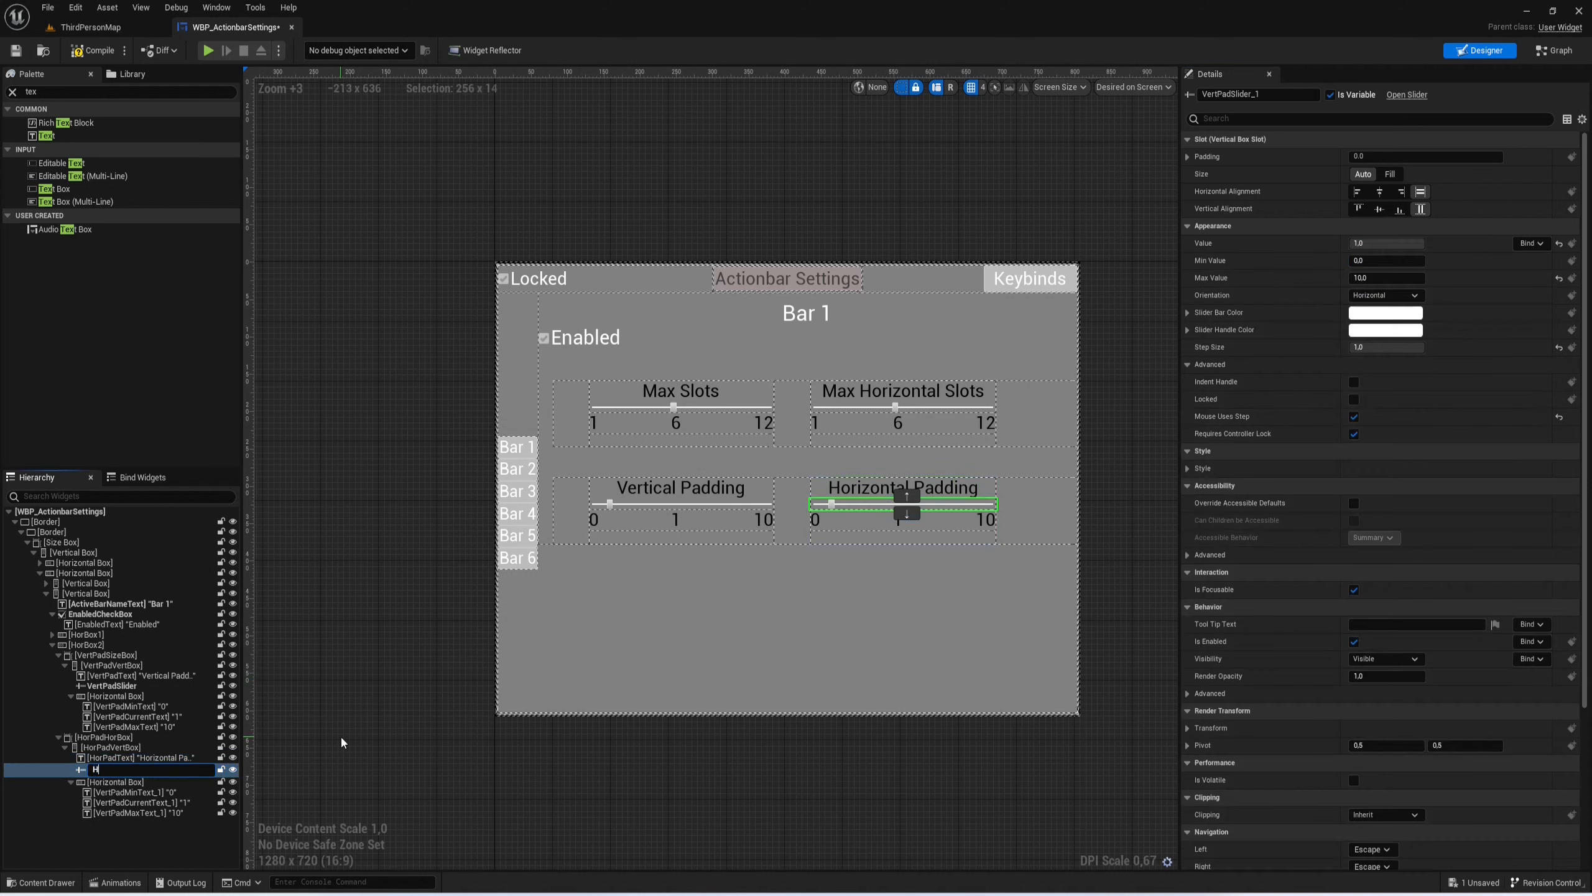
type("orPadSlider")
key("Return")
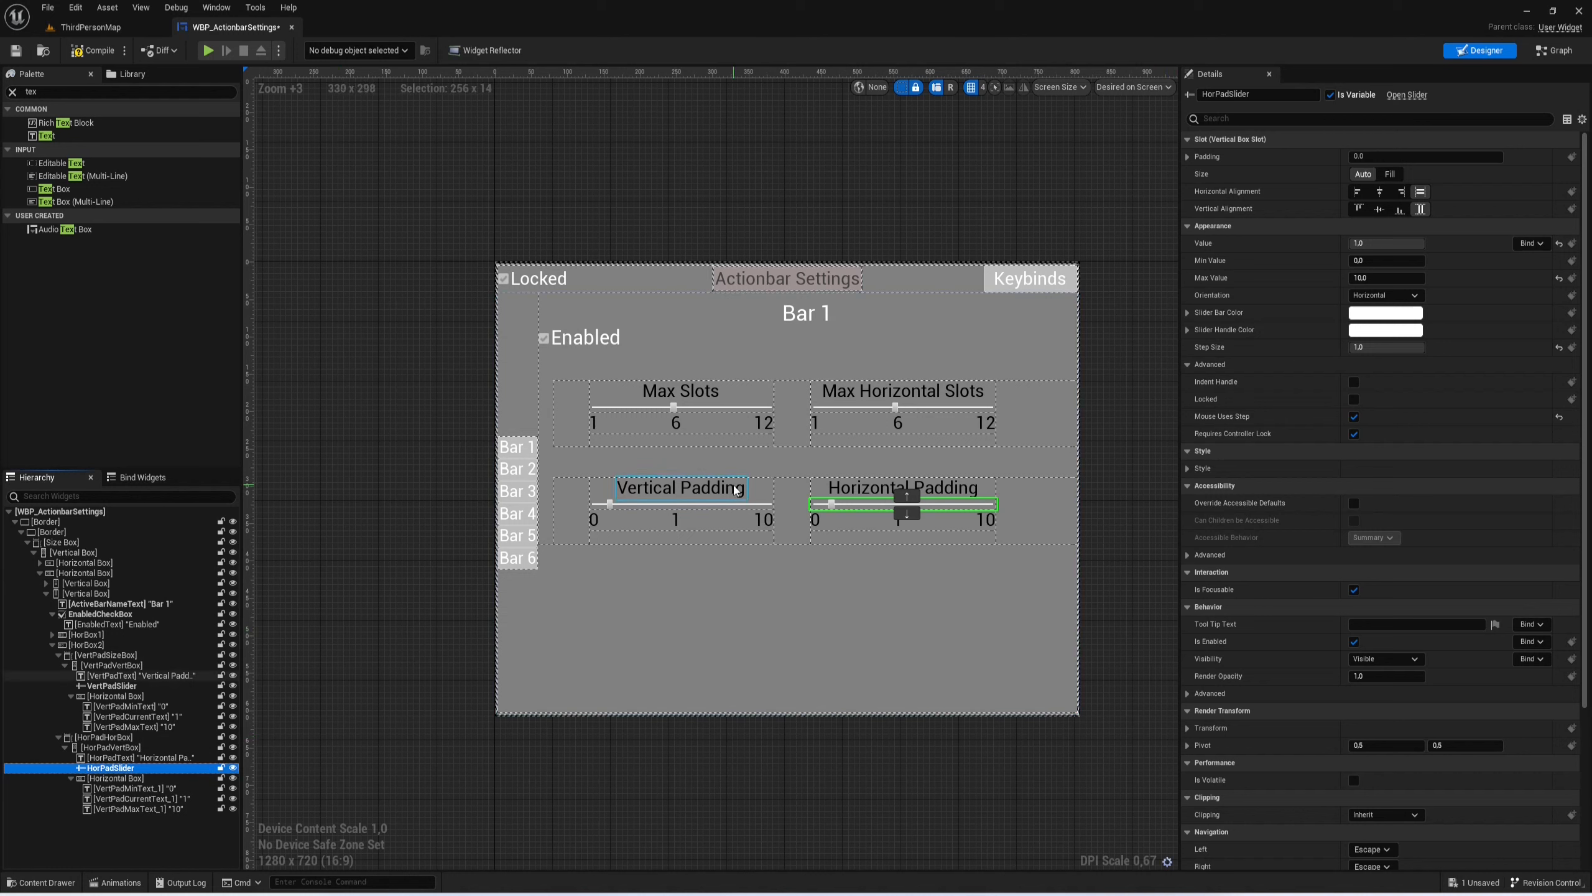
Step: Rename the minimum and current value texts under HorPadSlider HorPadMinText and HorPadCurrentText
left_click(172, 778)
double_click(187, 788)
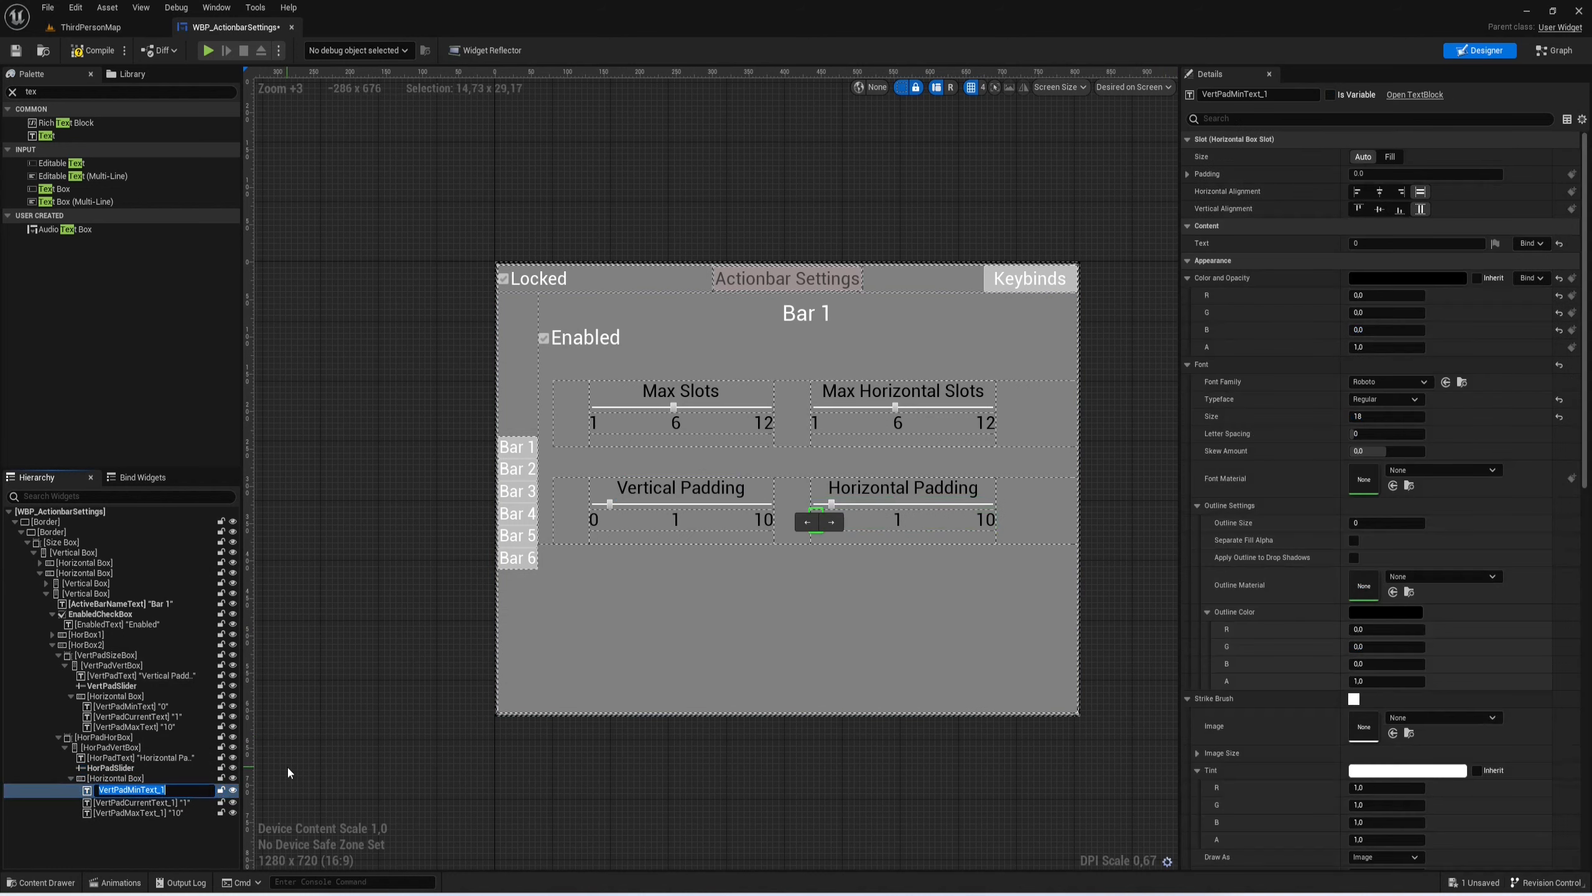
type("HorPadMinText")
key("Return")
key("Down")
key("F2")
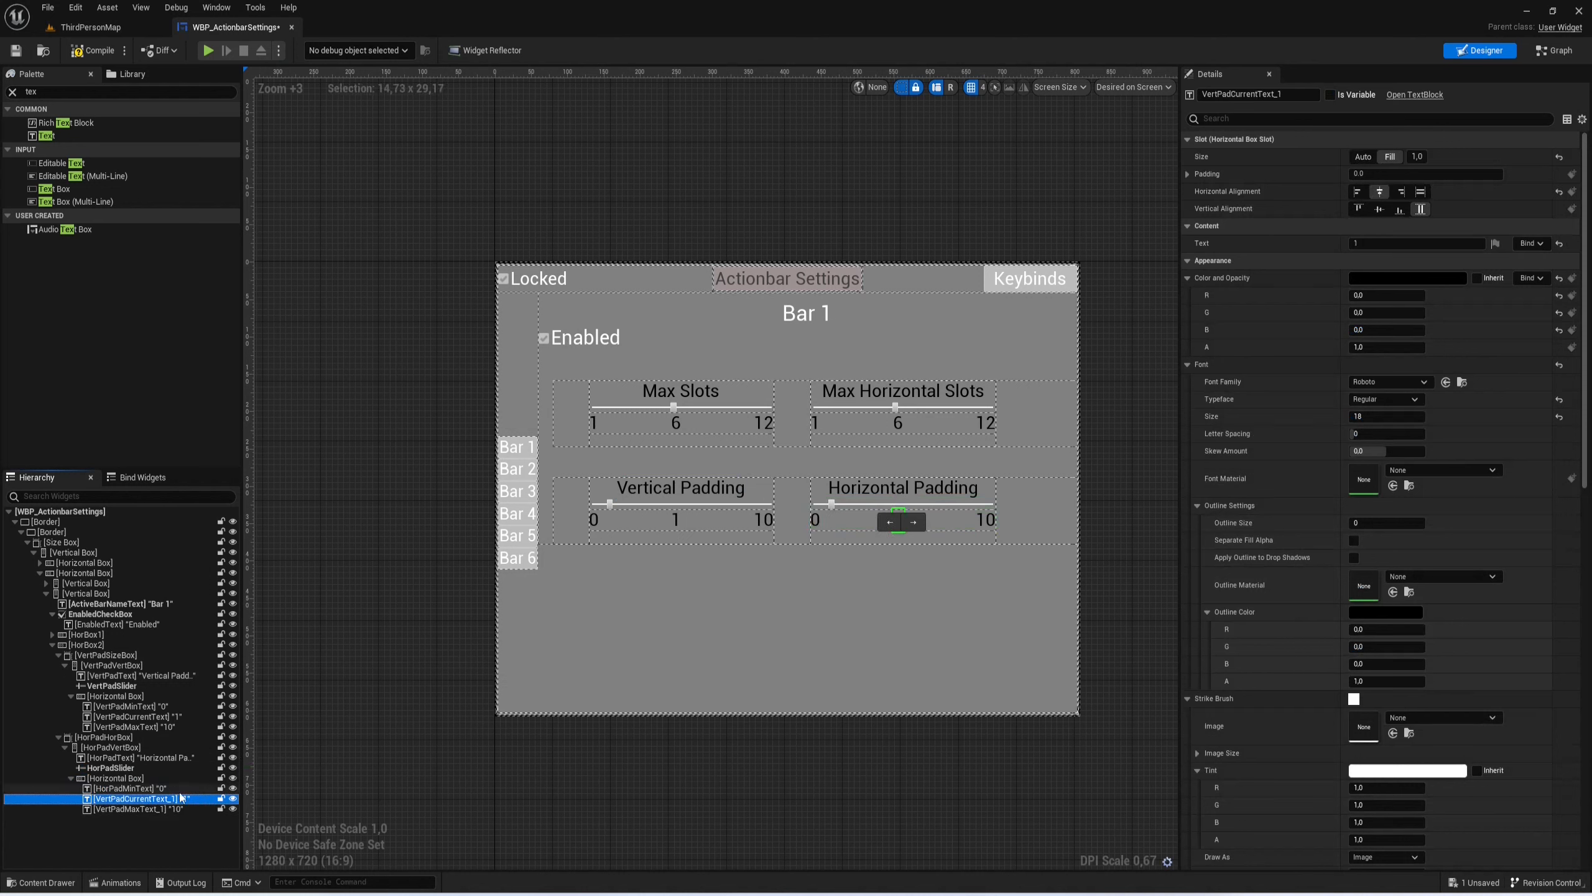
type("HorPadCurren")
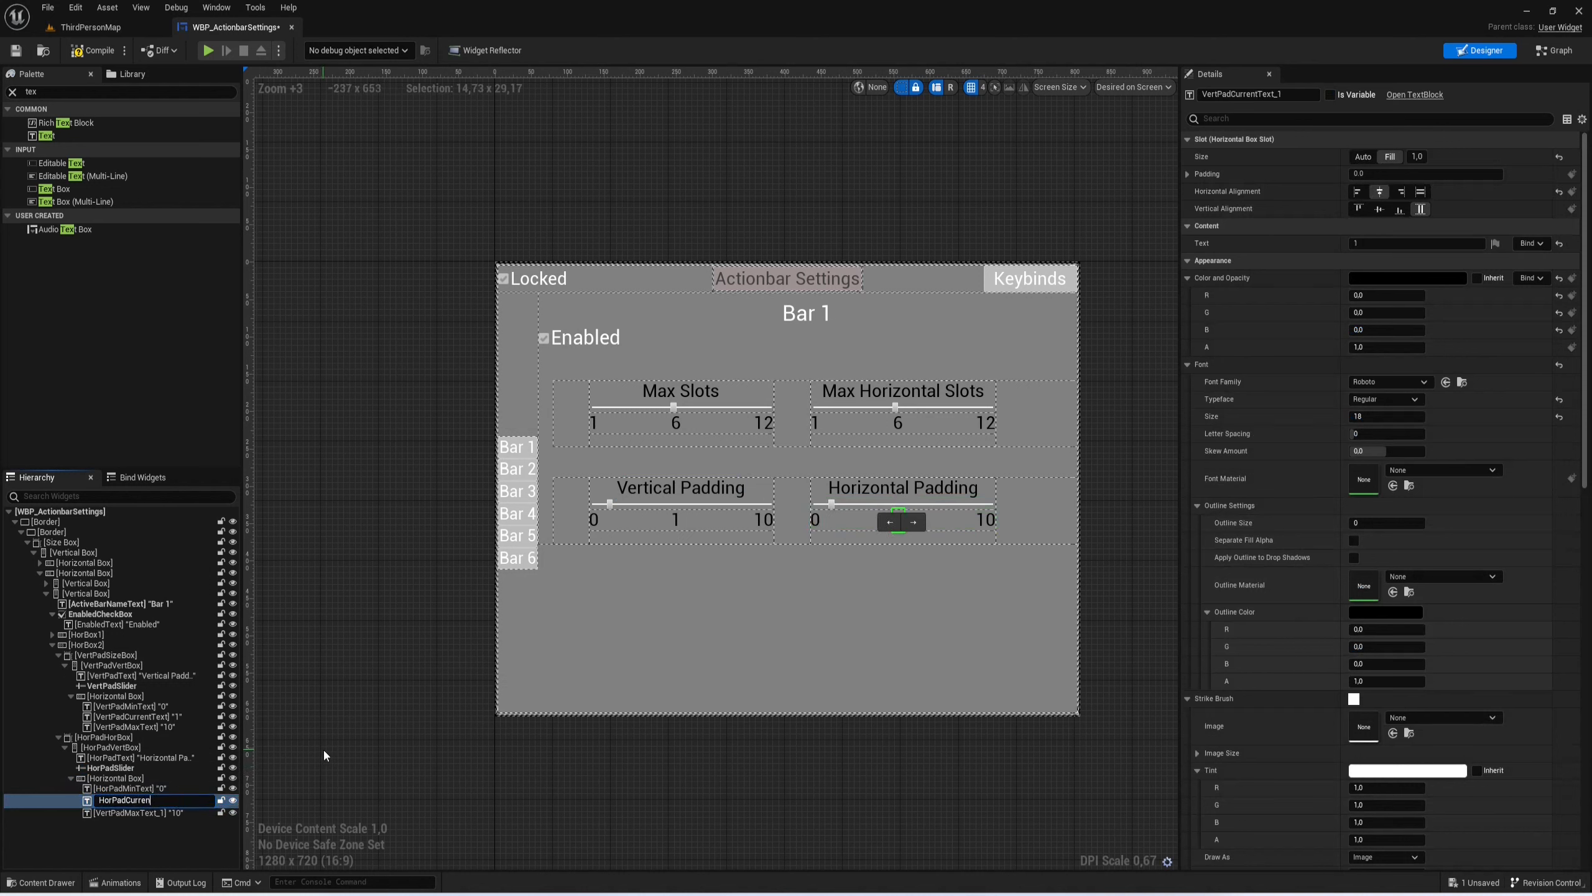
type("tText")
key("Return")
Step: Rename the maximum value text under HorPadSlider HorPadMaxText
key("Down")
key("F2")
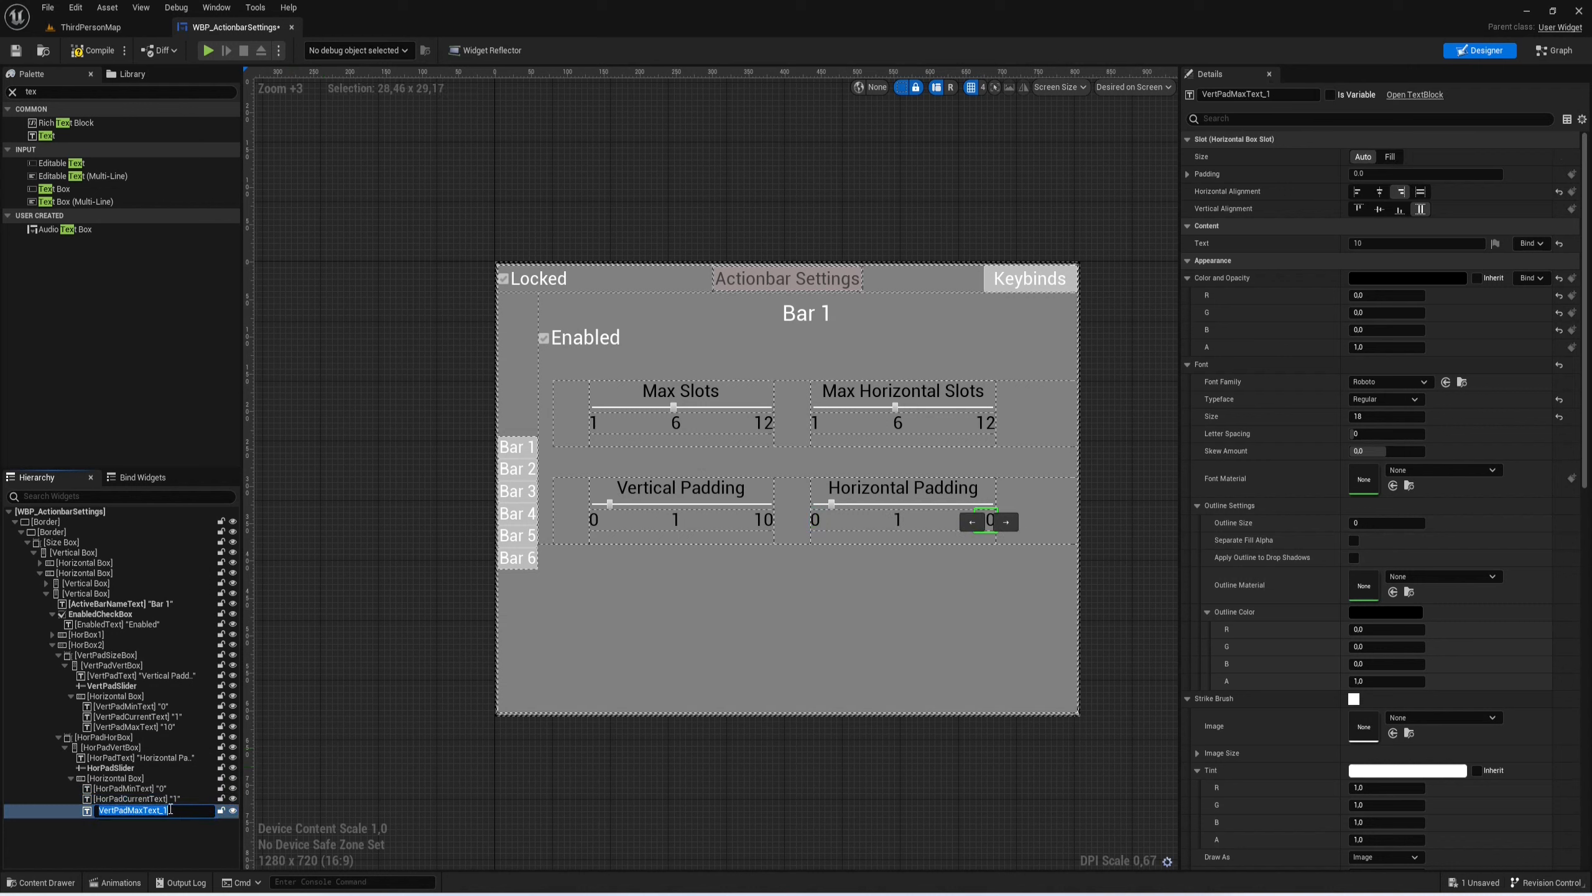
type("HorPadMaxText")
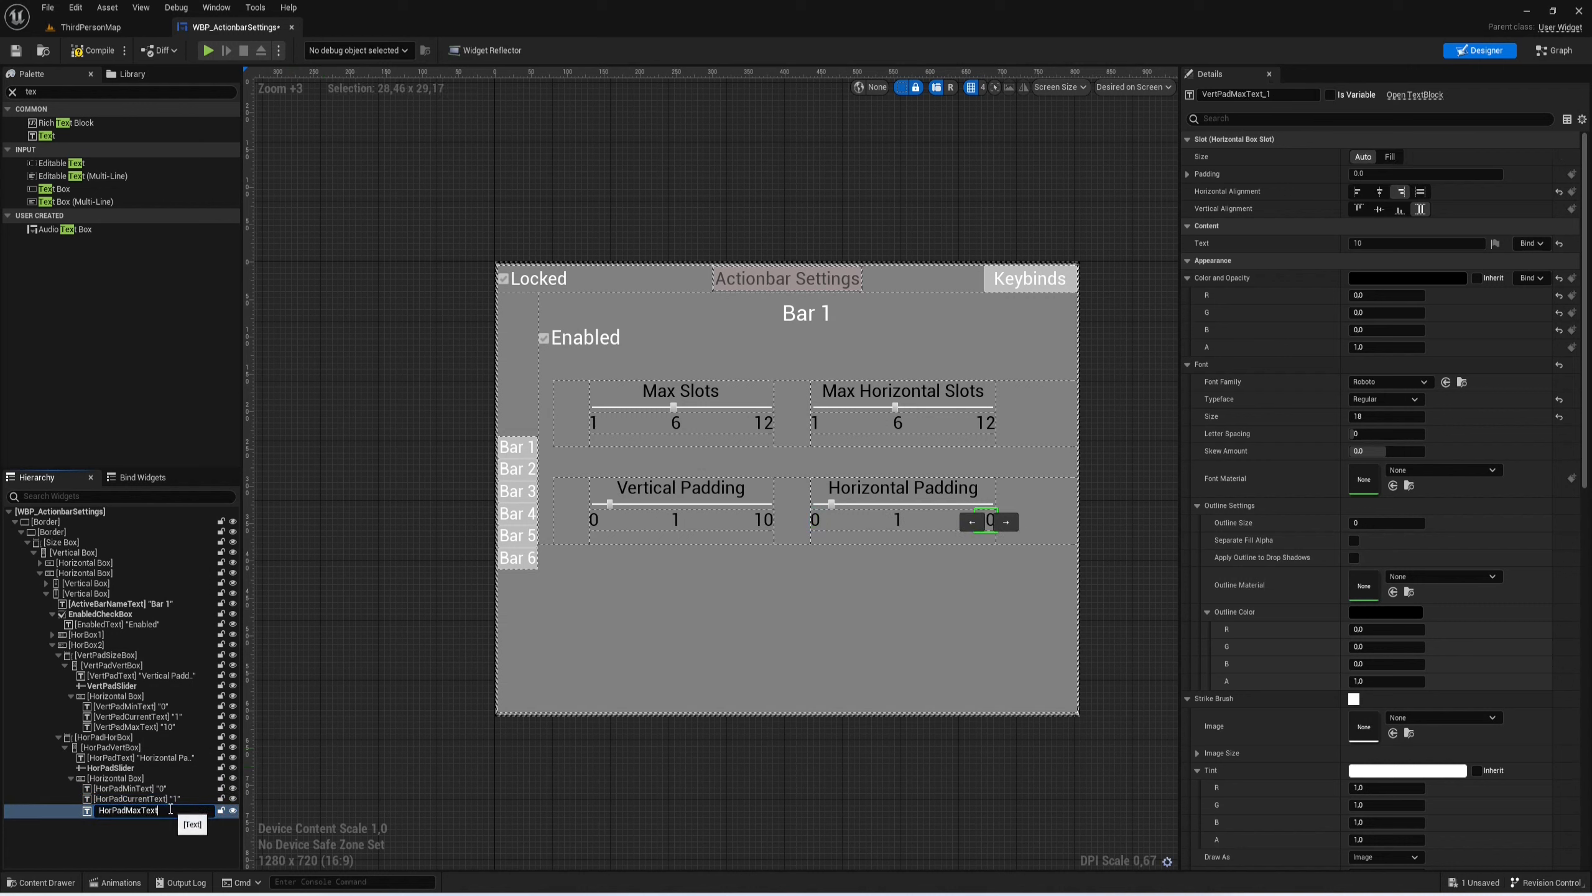
key("Return")
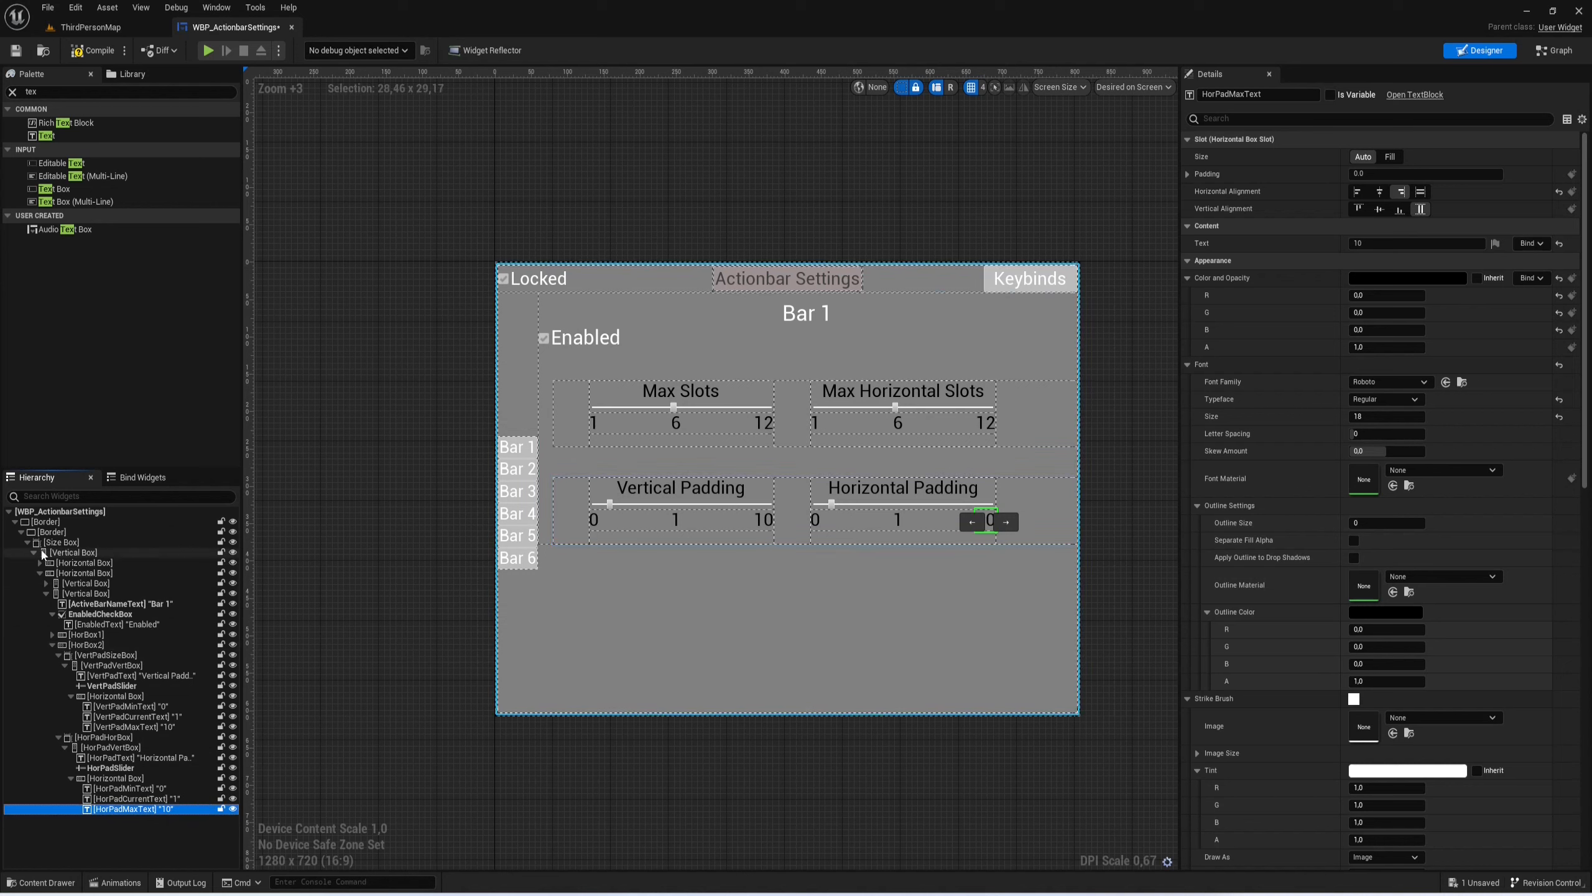
Step: Duplicate HorBox2 with its contents to add a third row of controls, and expand the copy in the hierarchy
left_click(53, 645)
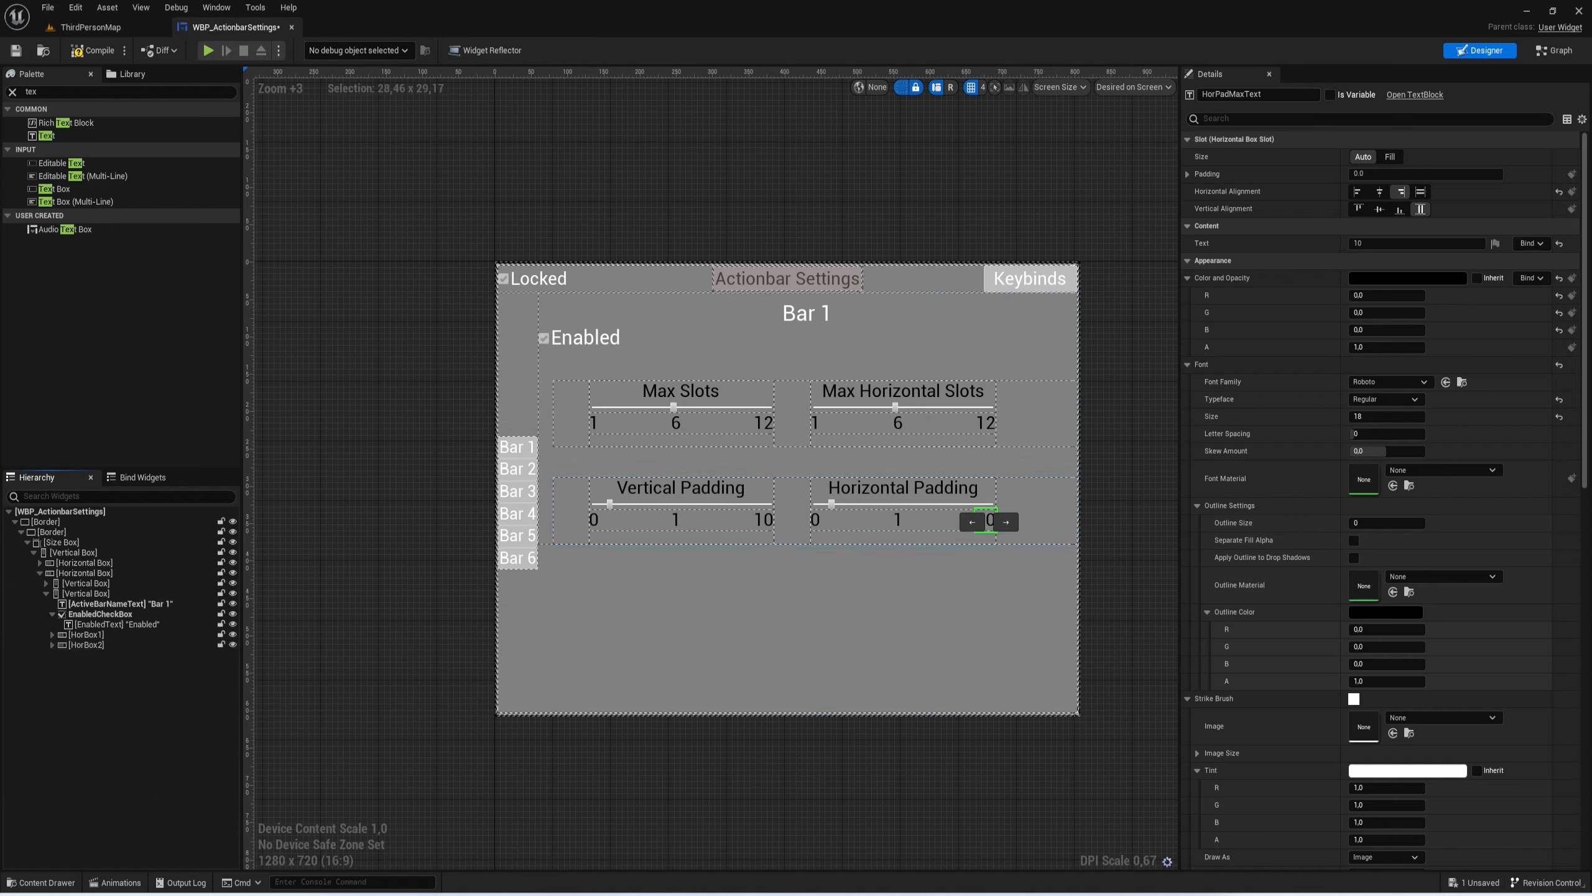
left_click(94, 644)
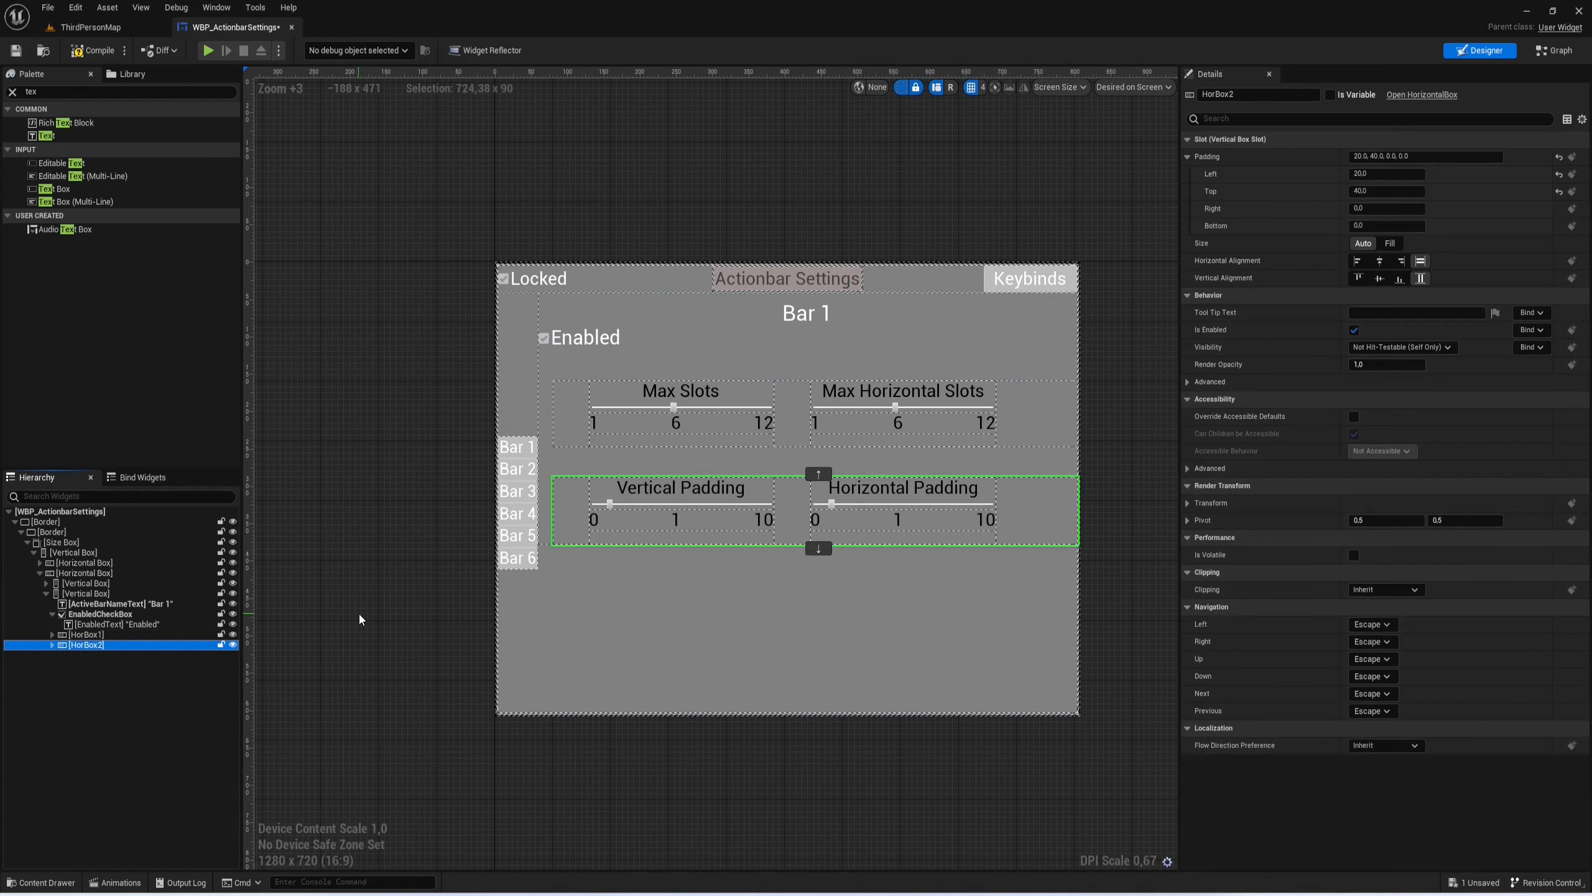
key("ctrl+d")
left_click(52, 656)
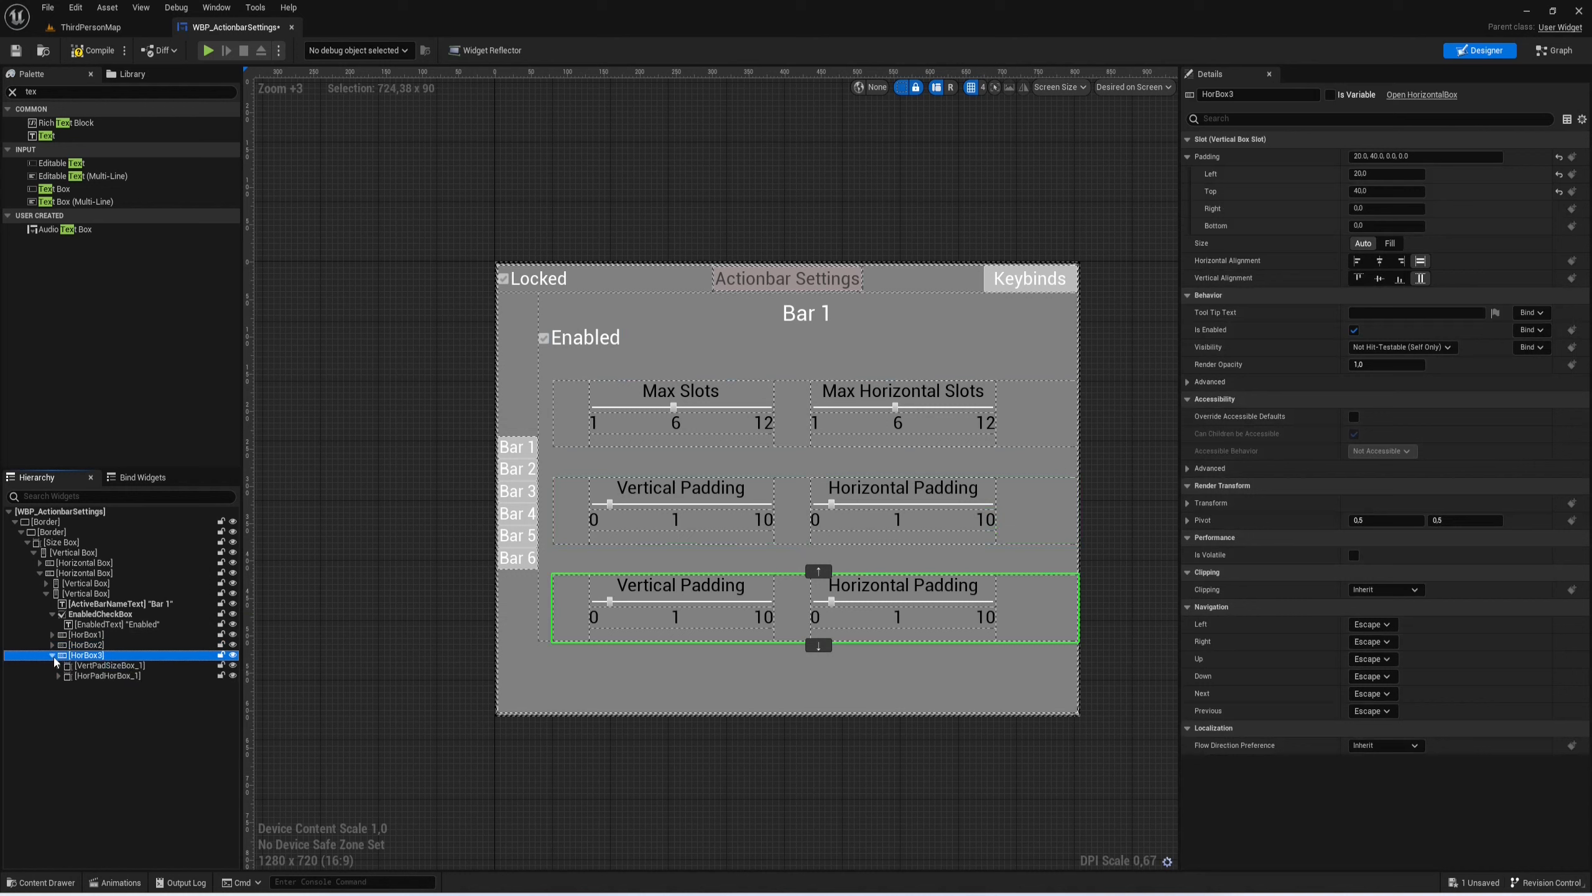
Step: Rename the first size box in HorBox3 SlotOpHorBox and its vertical box SlotOpVertBox
left_click(82, 666)
key("F2")
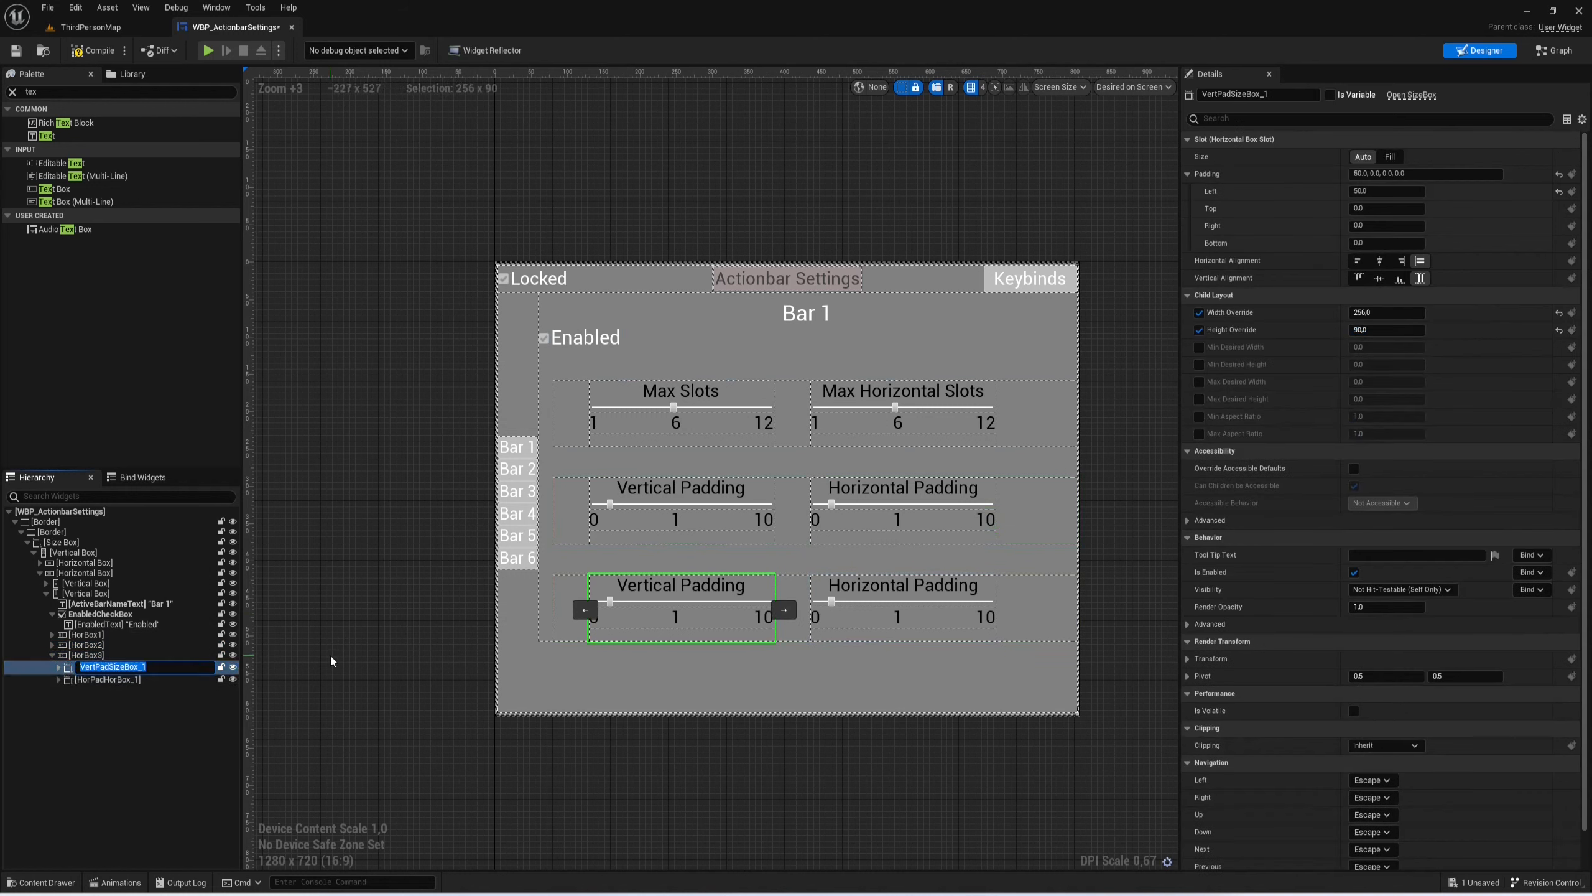
type("SlotOp")
key("Return")
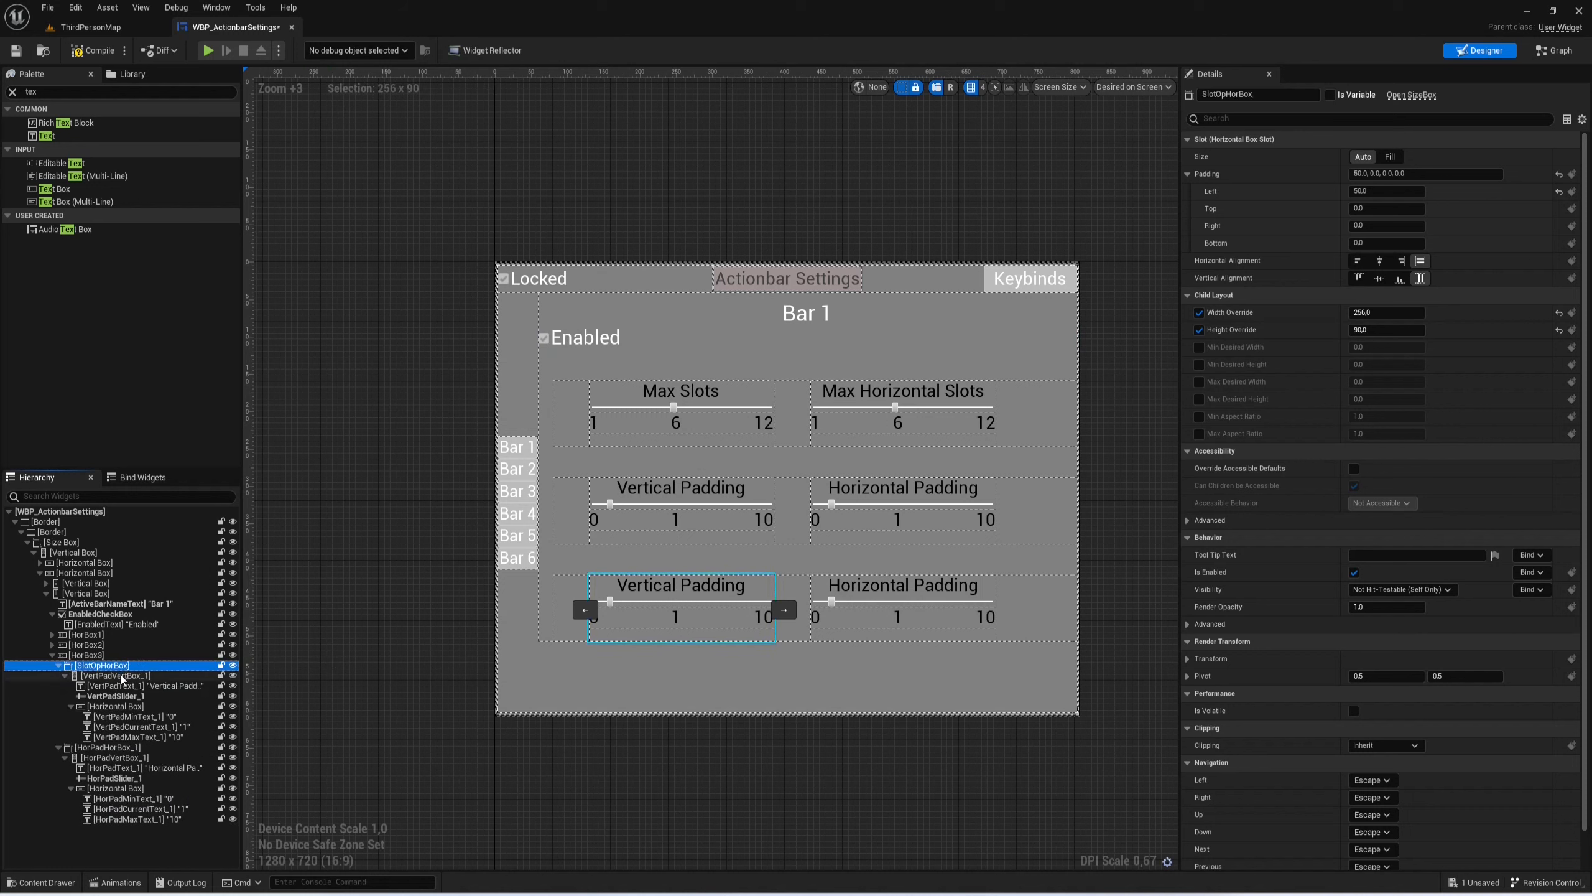
left_click(125, 676)
key("F2")
type("SlotOp")
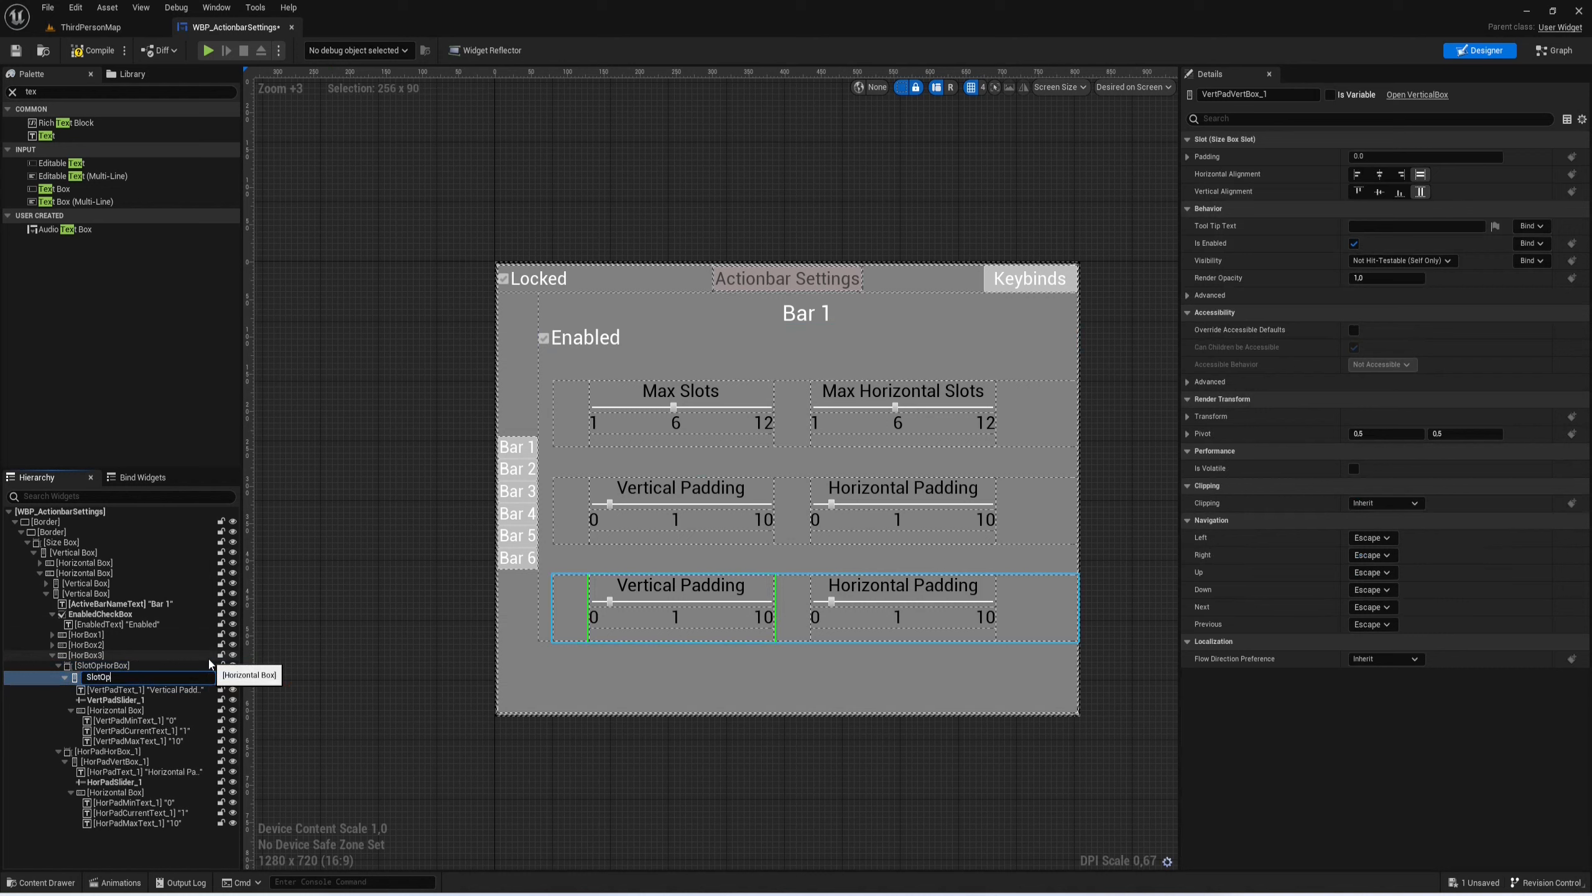
type("VertBox")
key("Return")
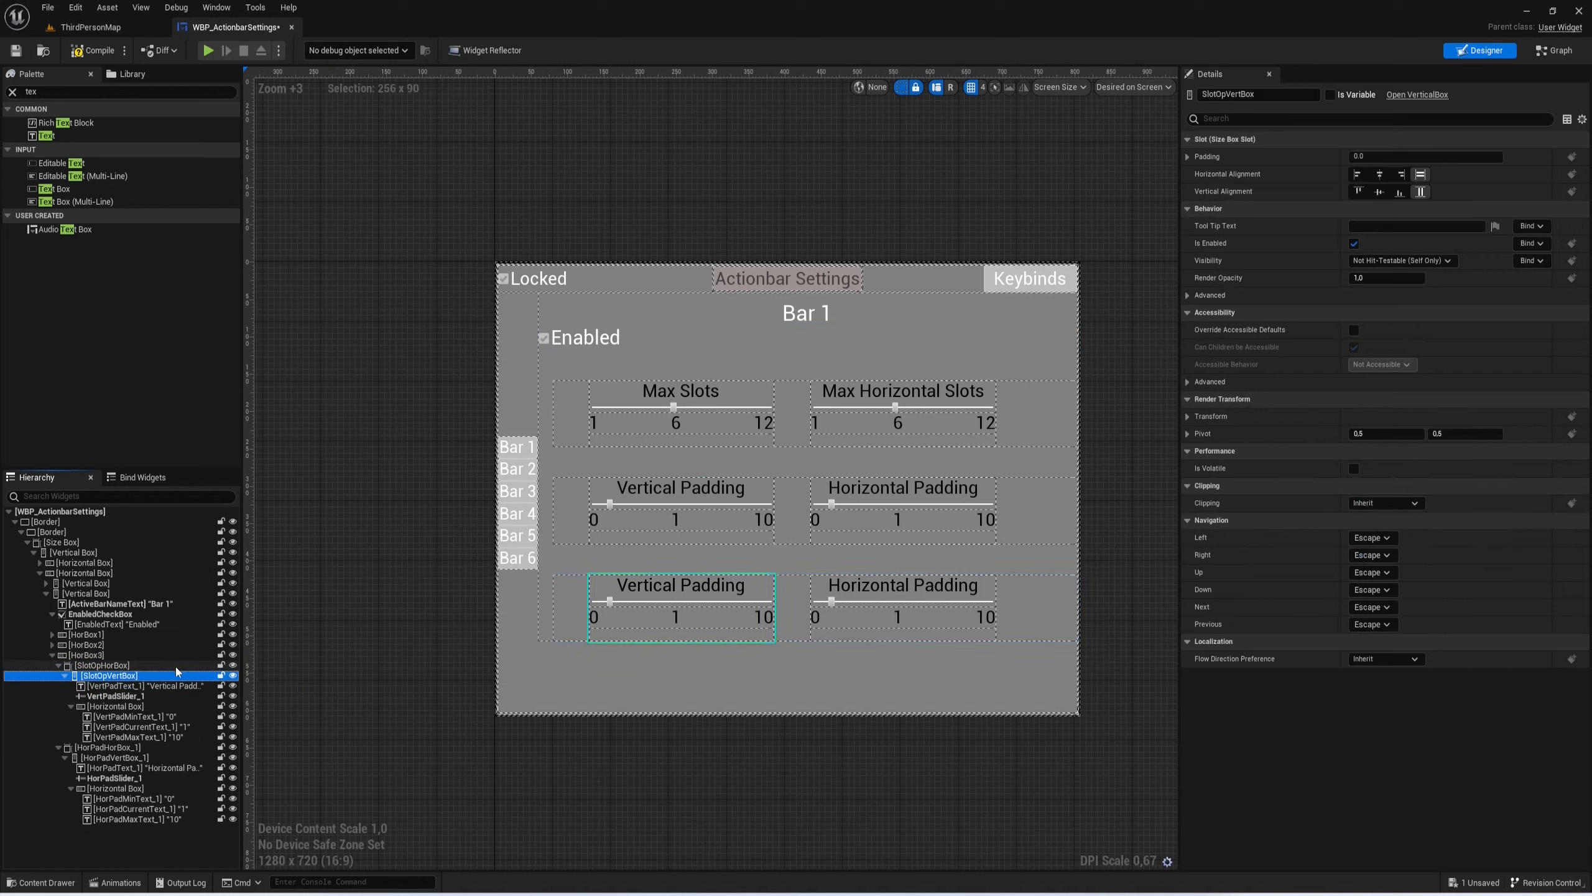
Step: Rename the title text in SlotOpVertBox SlotOpText and set its displayed text to "Slot Opacity"
key("Down")
key("F2")
type("S")
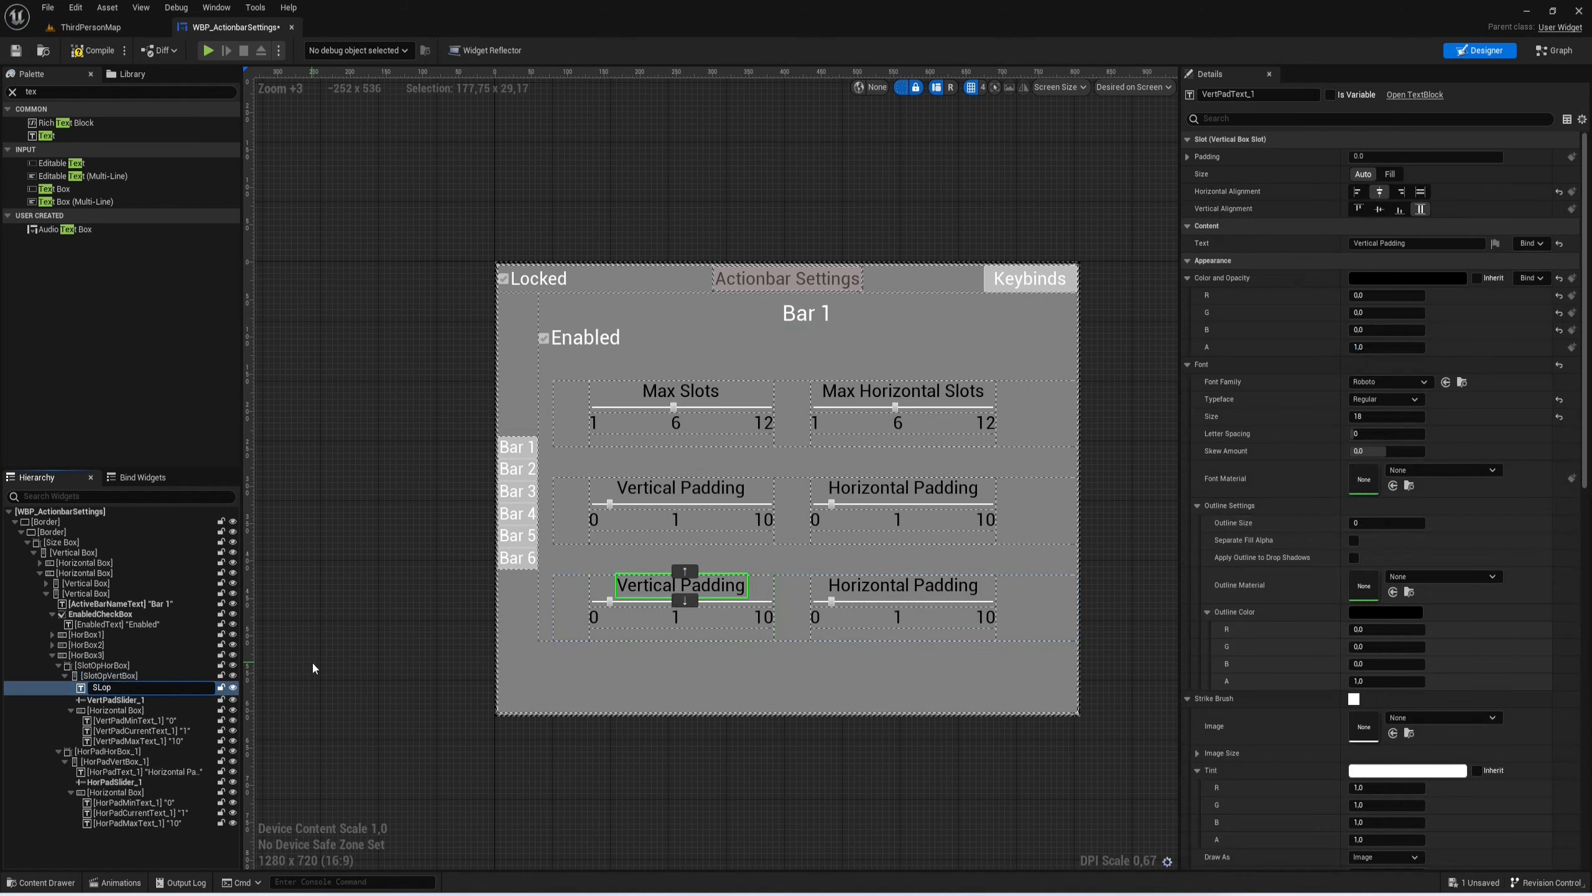
type("lotOpText")
key("Return")
left_click(1446, 244)
type("S")
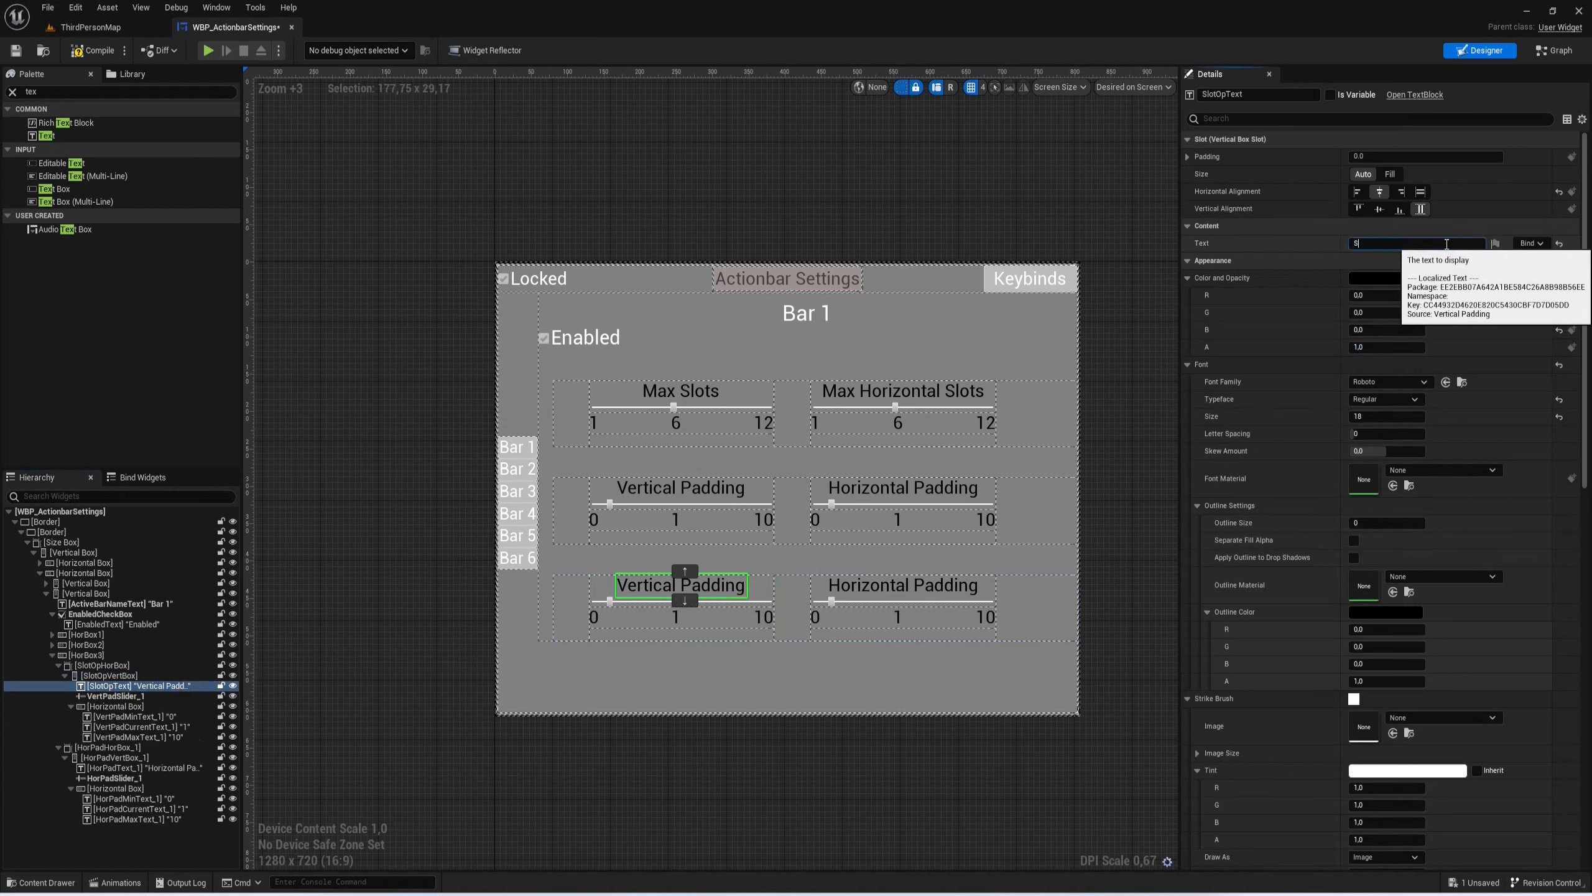
type("lot Opacity")
key("Return")
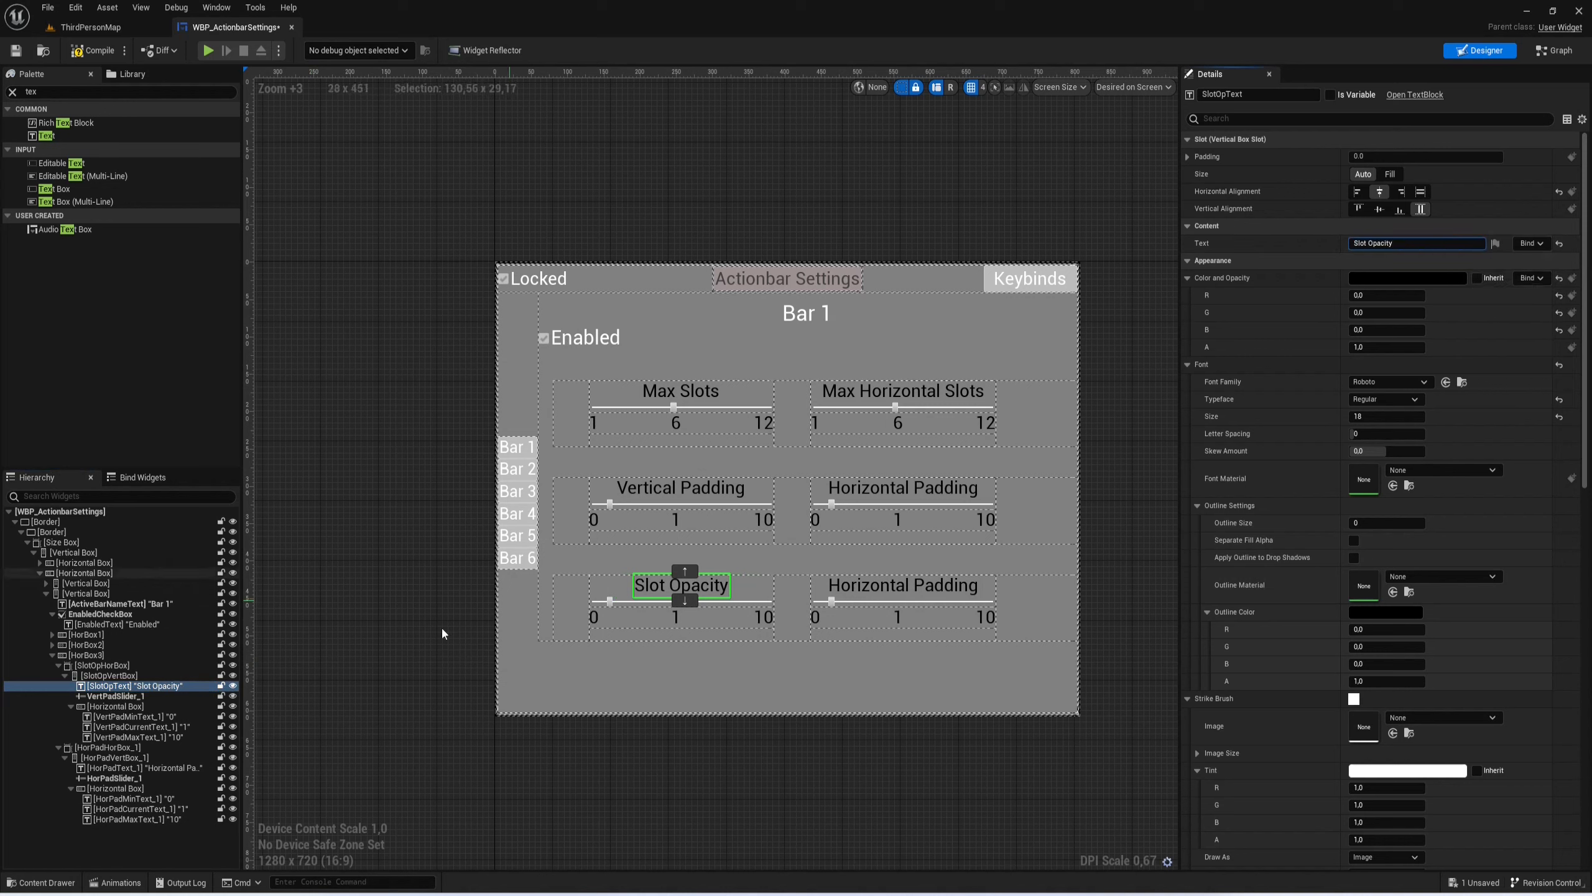
Step: Rename the slider in SlotOpVertBox SlotopSlider
left_click(112, 695)
type("Slot")
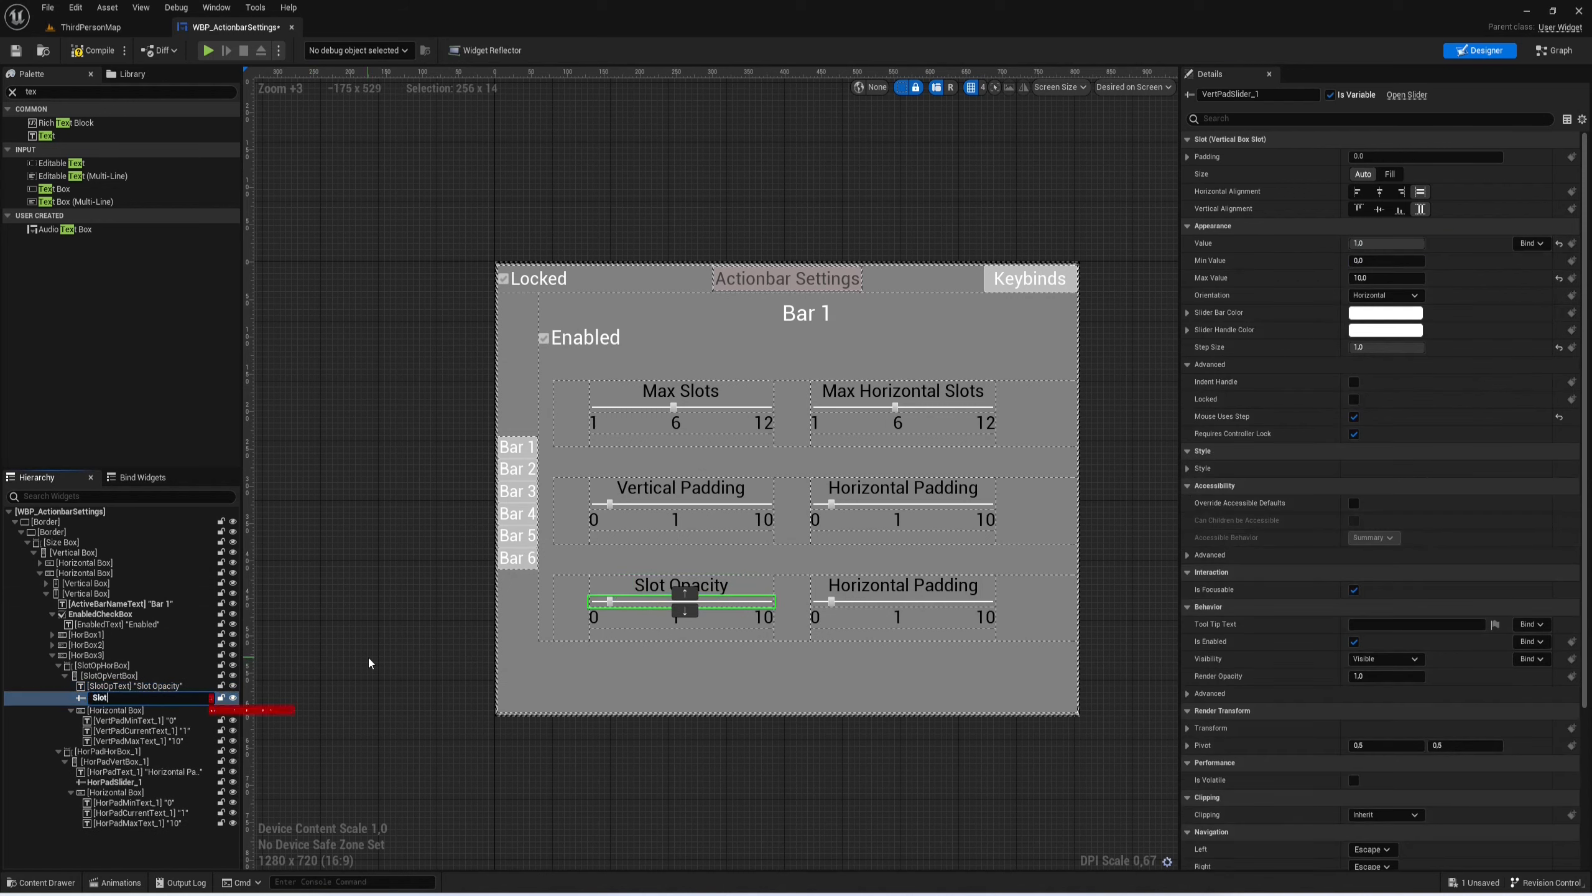
type("opSlider")
key("Return")
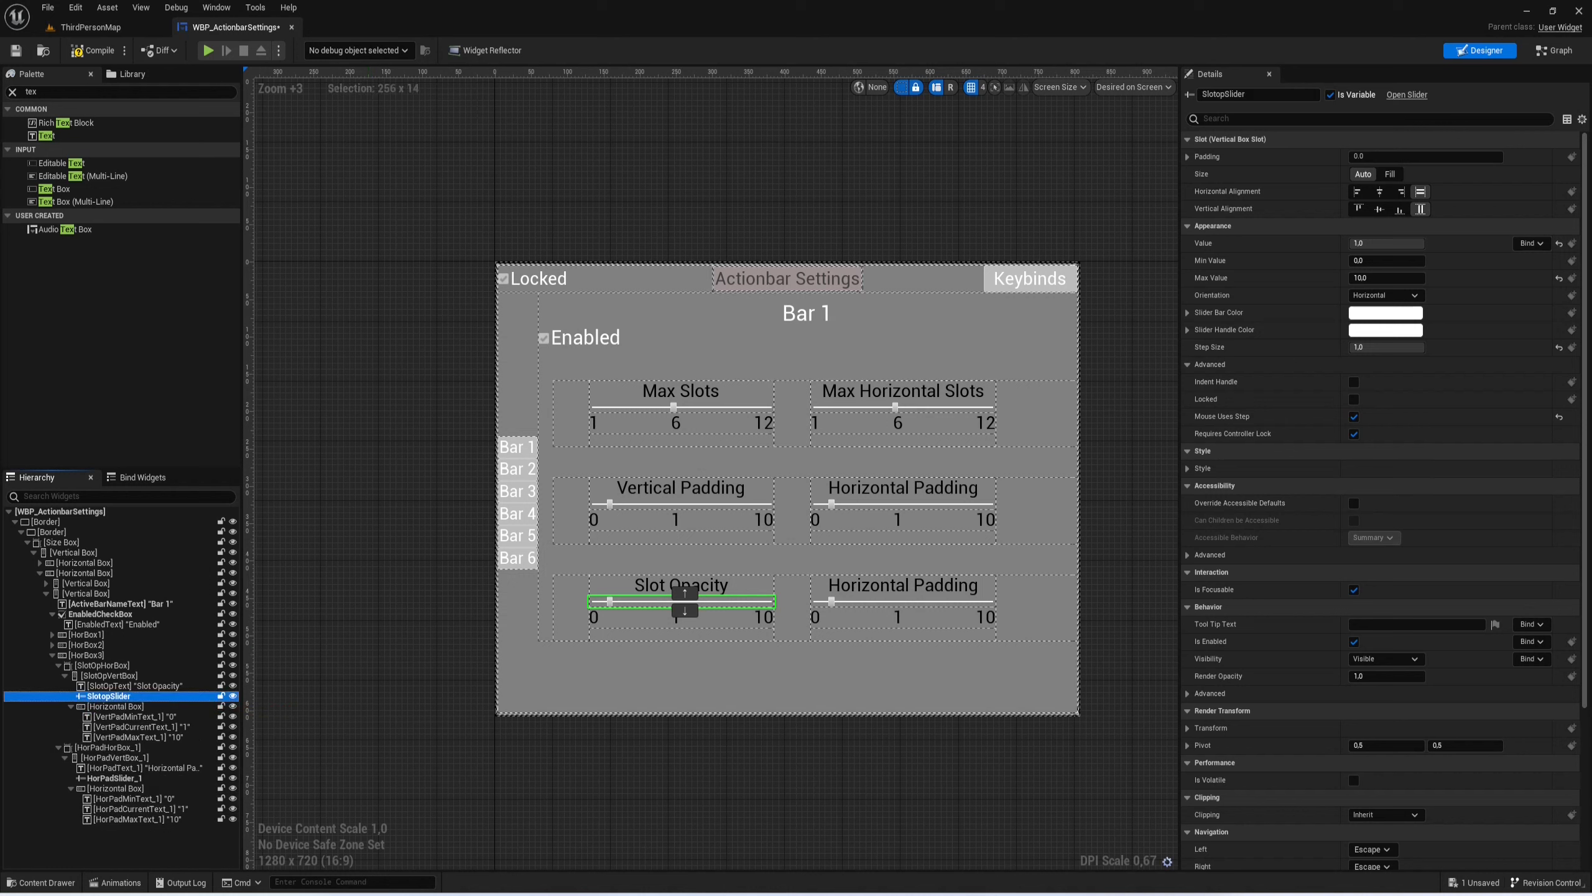
left_click(1406, 247)
left_click(1394, 259)
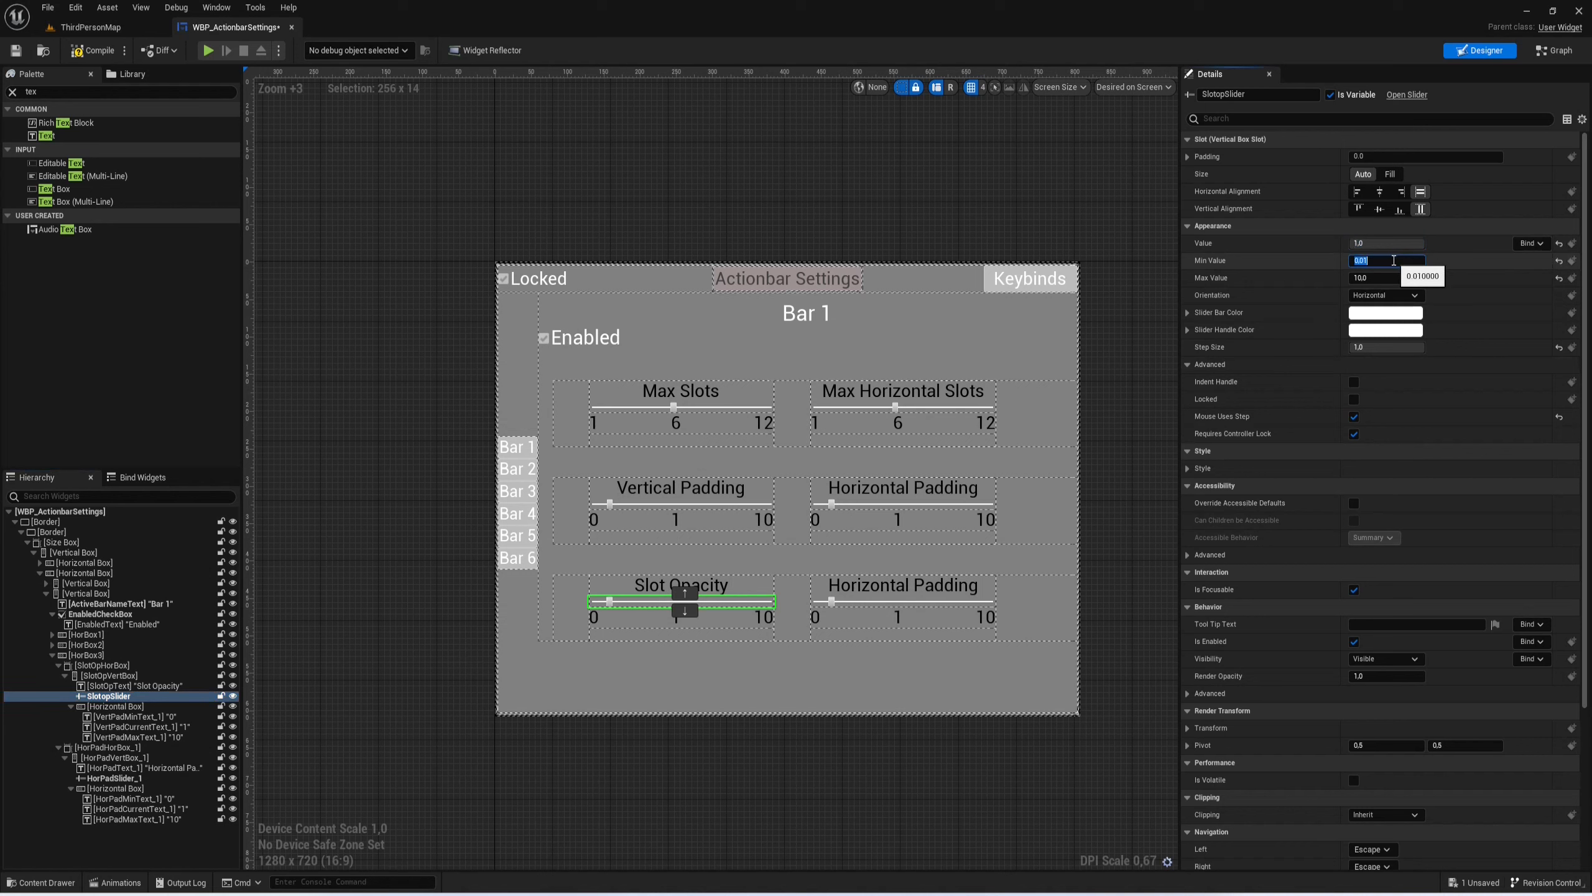
key("Tab")
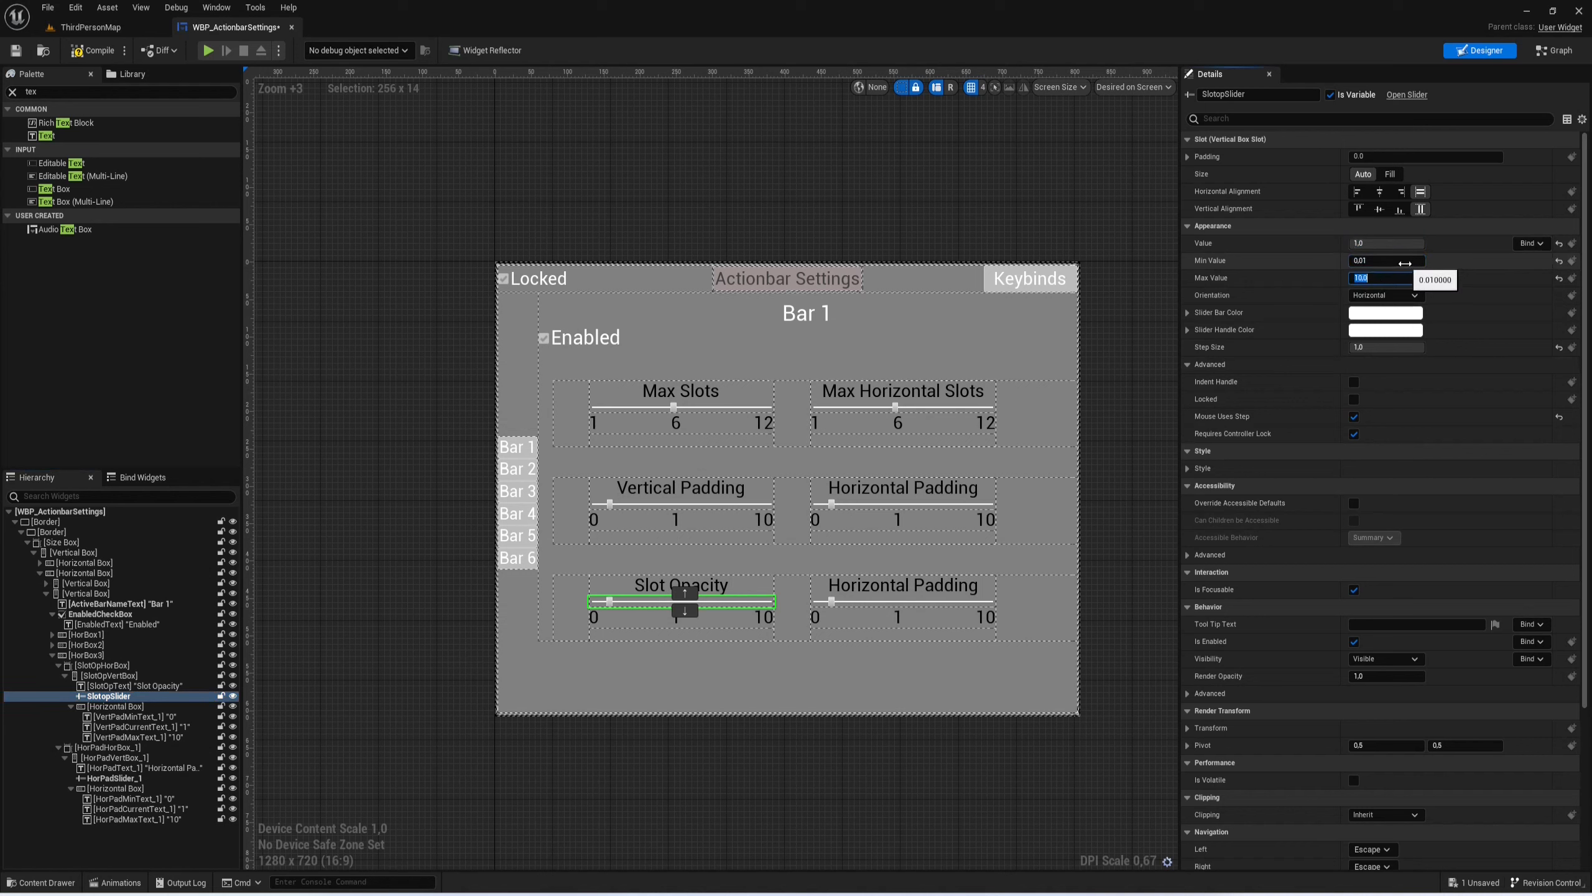
left_click(1405, 262)
Step: Set SlotopSlider's maximum value to 1.0 and step size to 0.01, and disable Mouse Uses Step
left_click(1370, 279)
type("1")
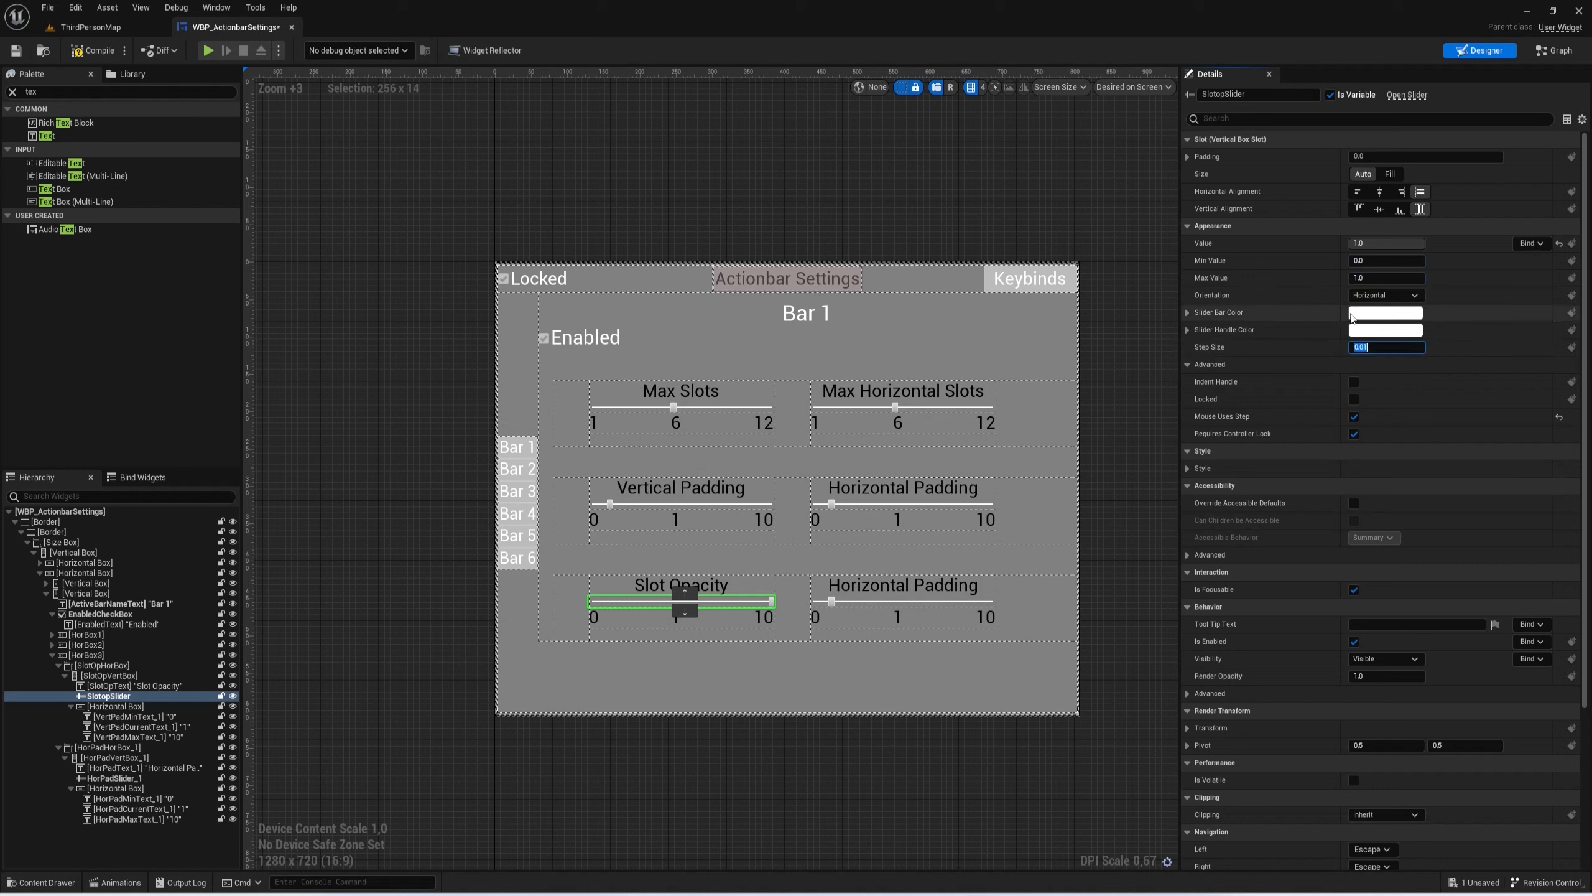
left_click(1354, 418)
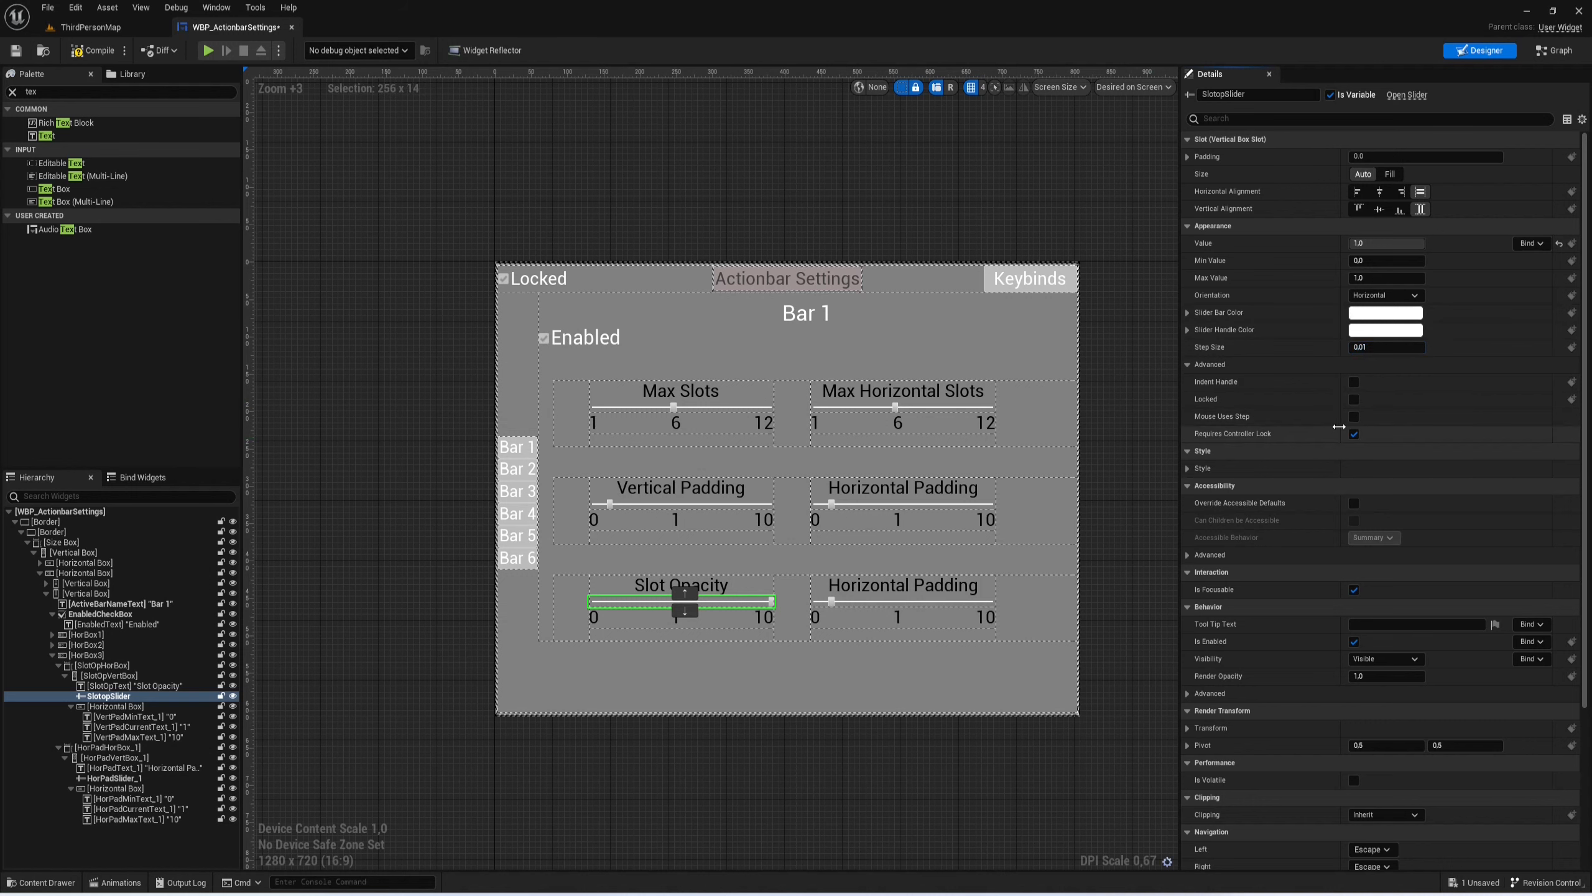
left_click(1354, 417)
left_click(1353, 419)
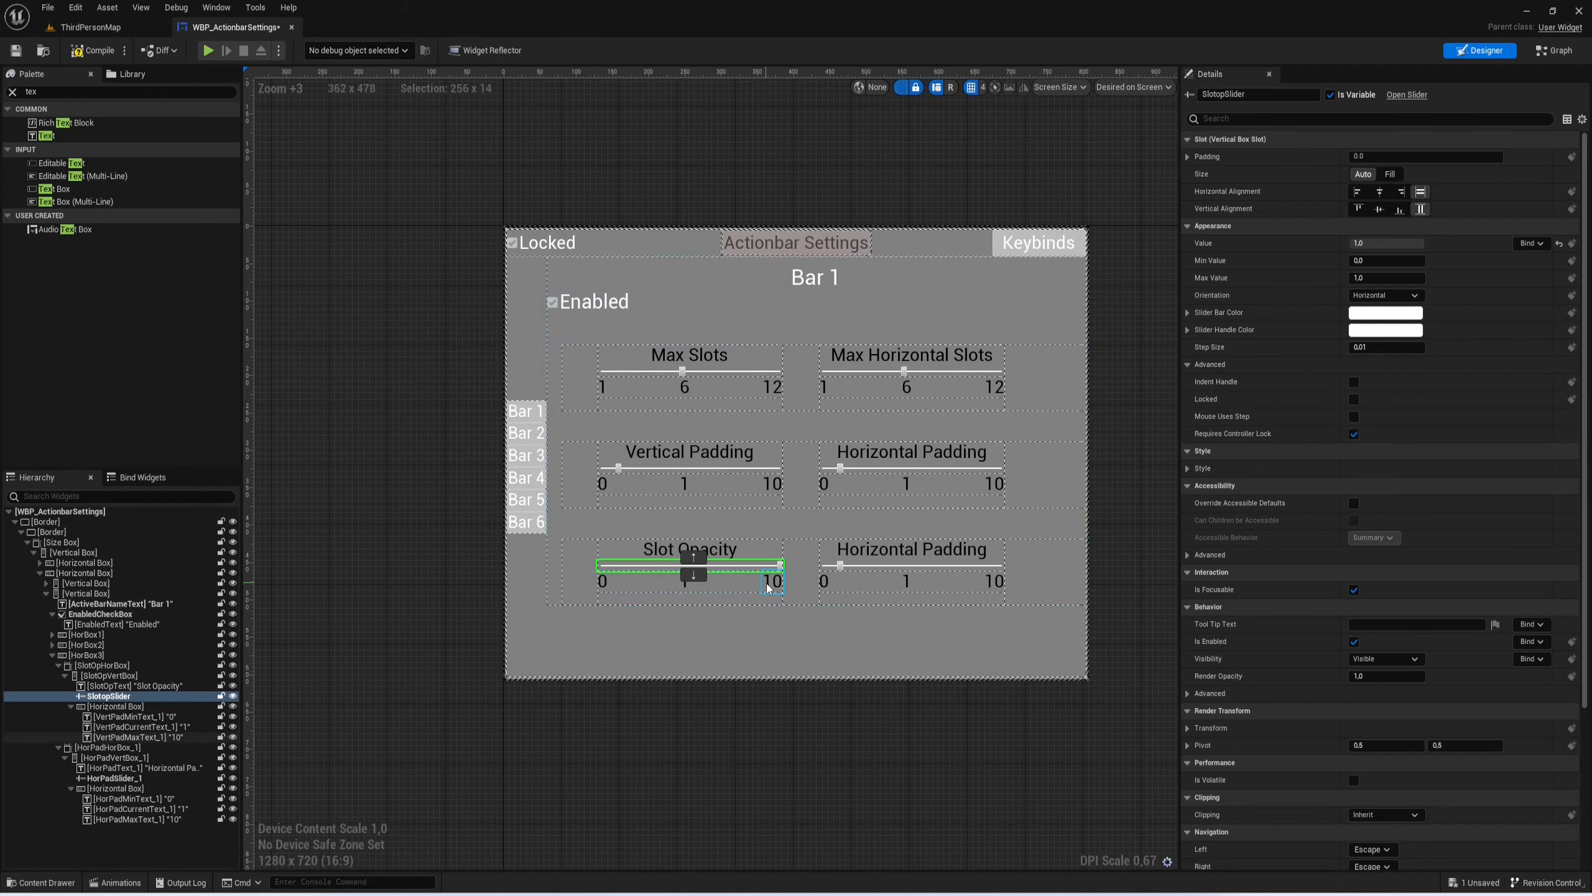
Step: Set the displayed text of the maximum value label under the Slot Opacity slider to 1
left_click(767, 585)
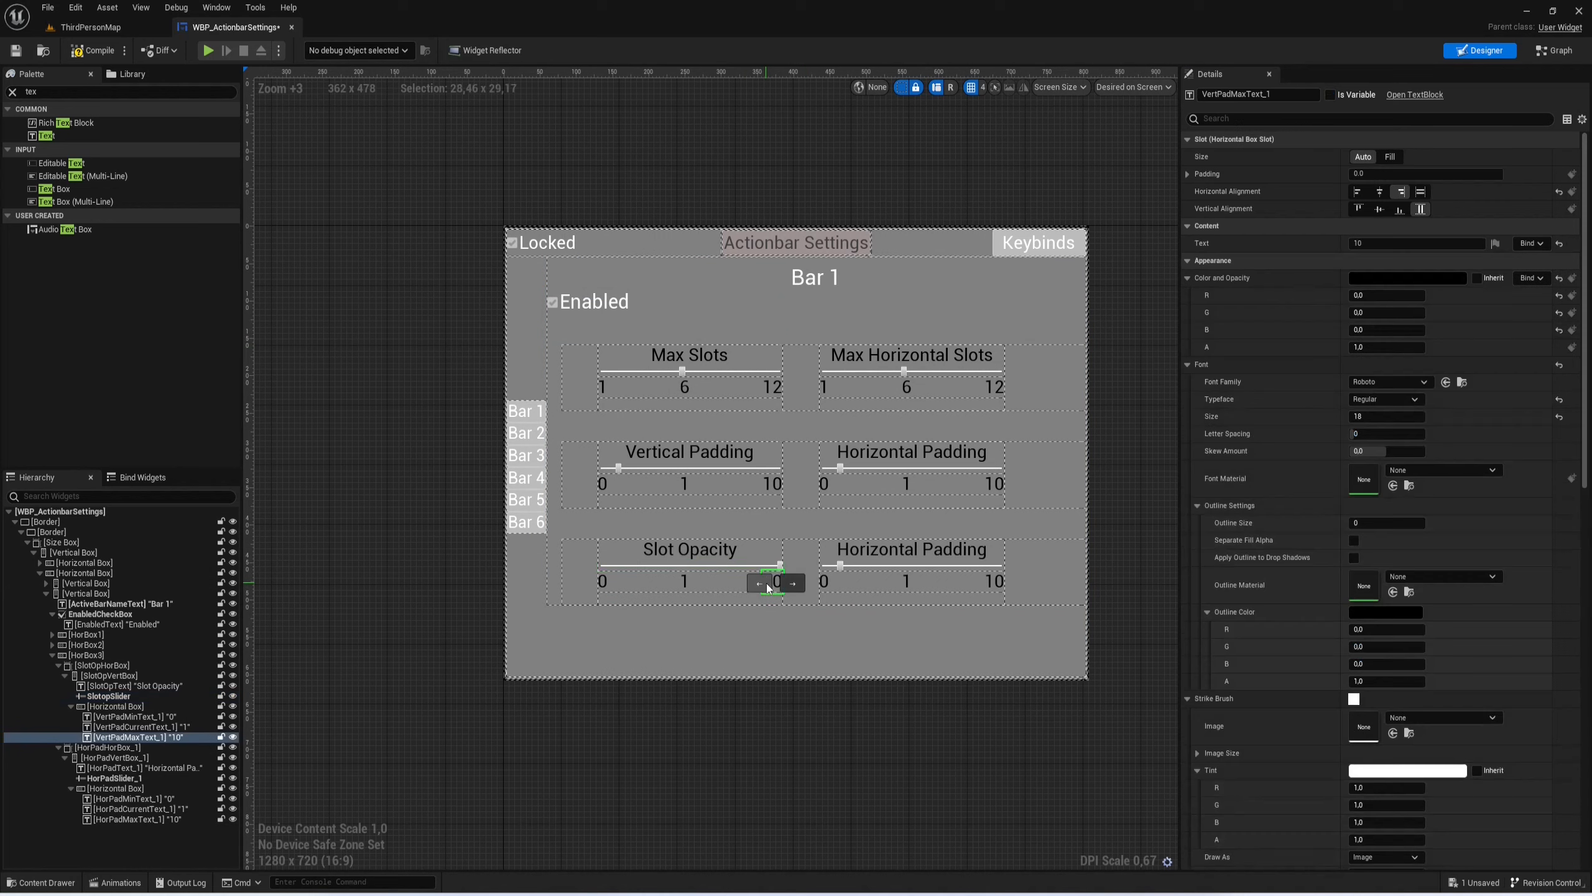
double_click(1356, 245)
type("1")
key("Return")
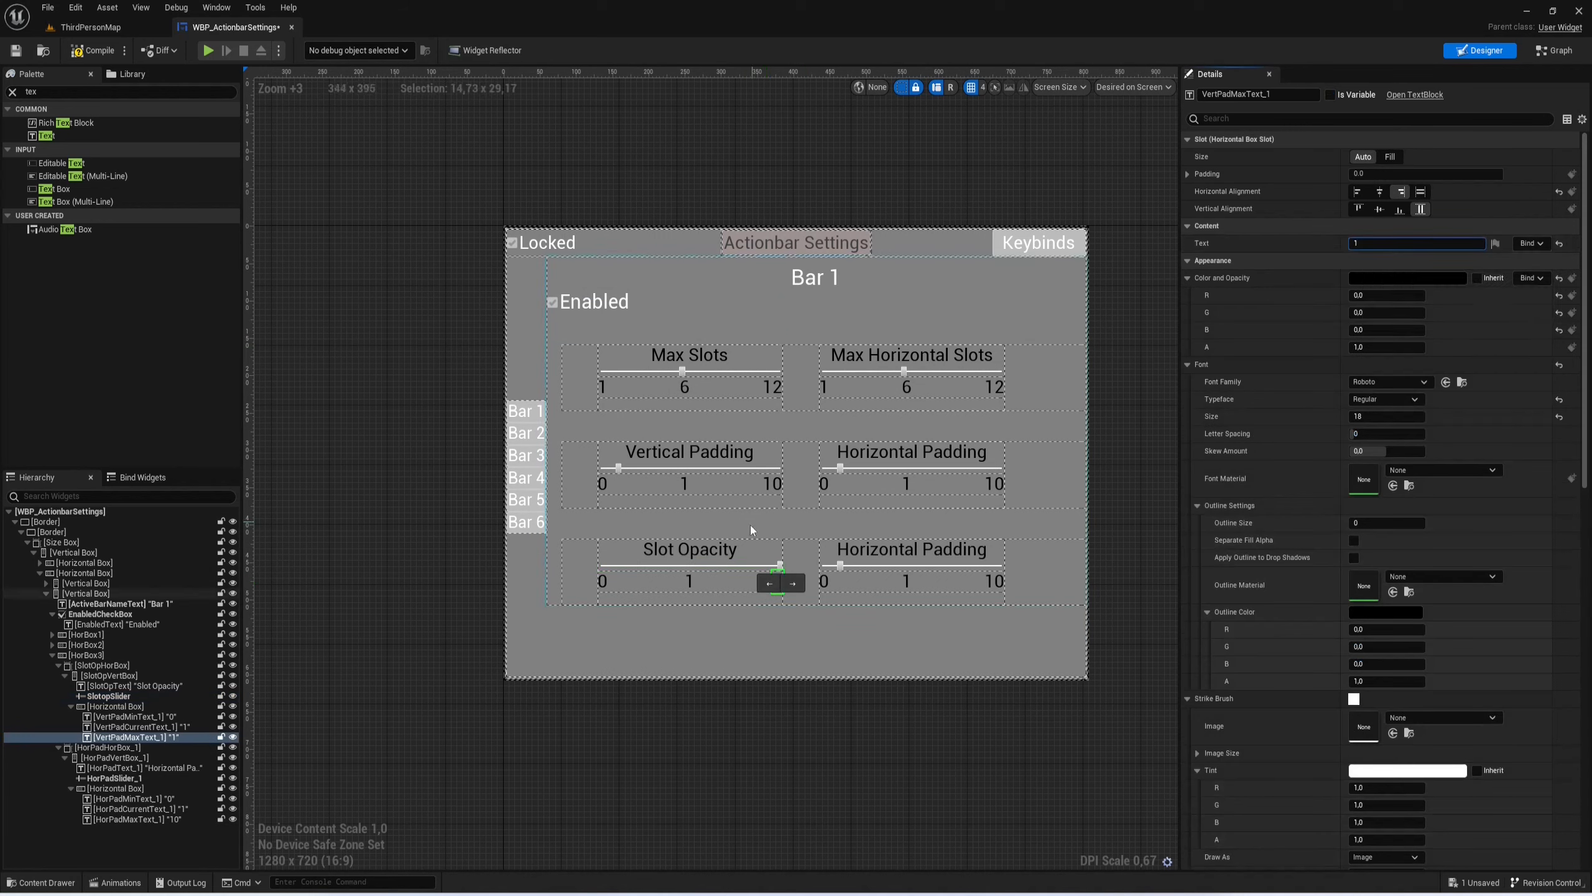
Step: Rename the minimum value text under the Slot Opacity slider SlotOpMinText
left_click(682, 562)
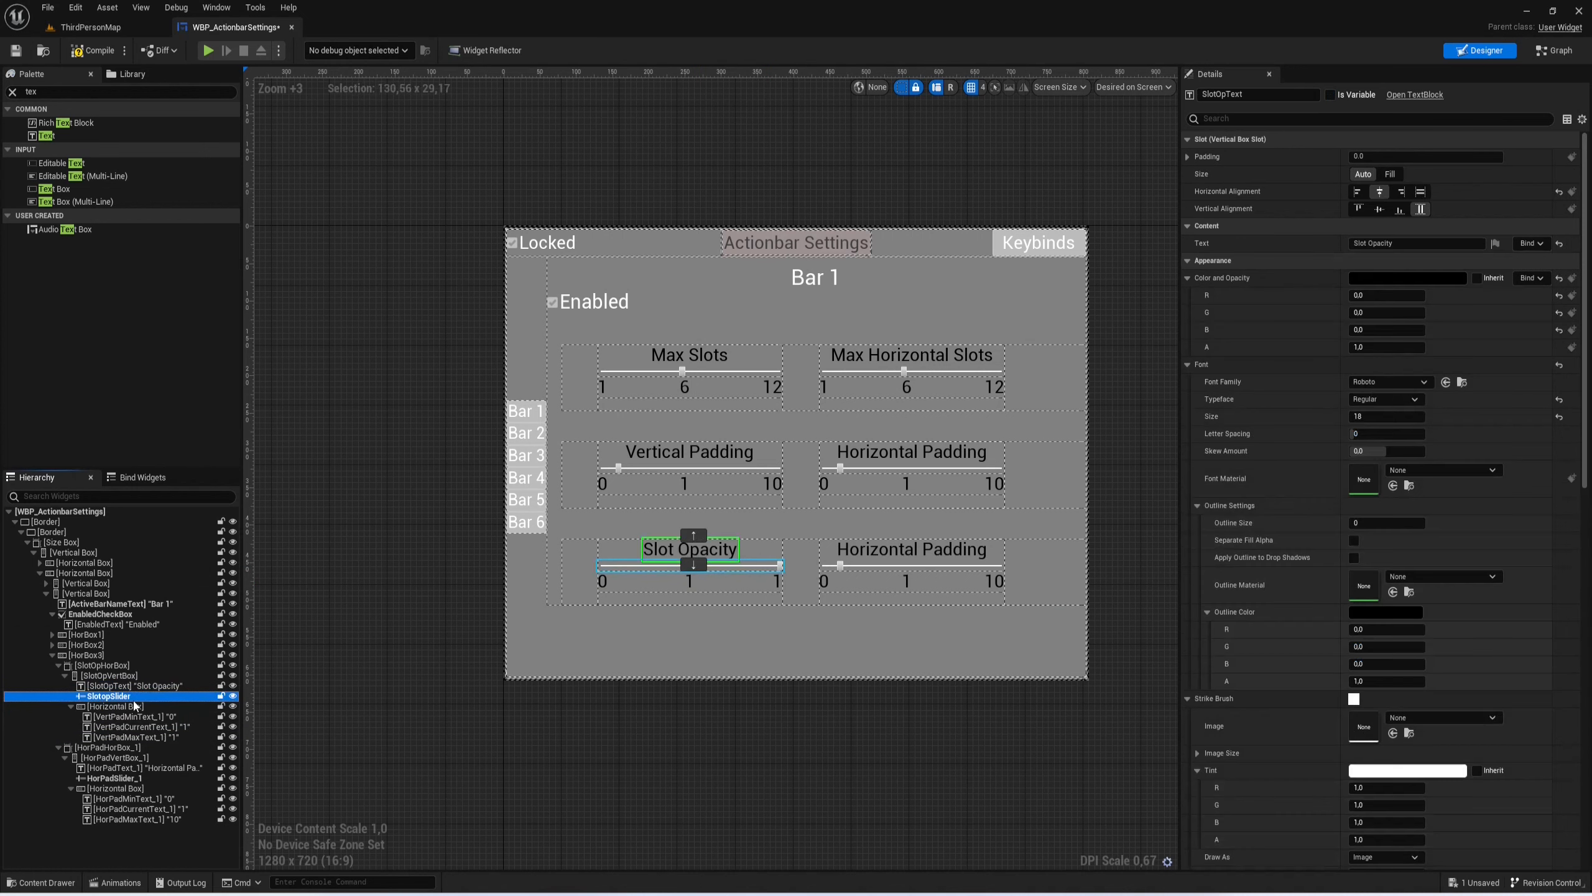
left_click(147, 716)
key("F2")
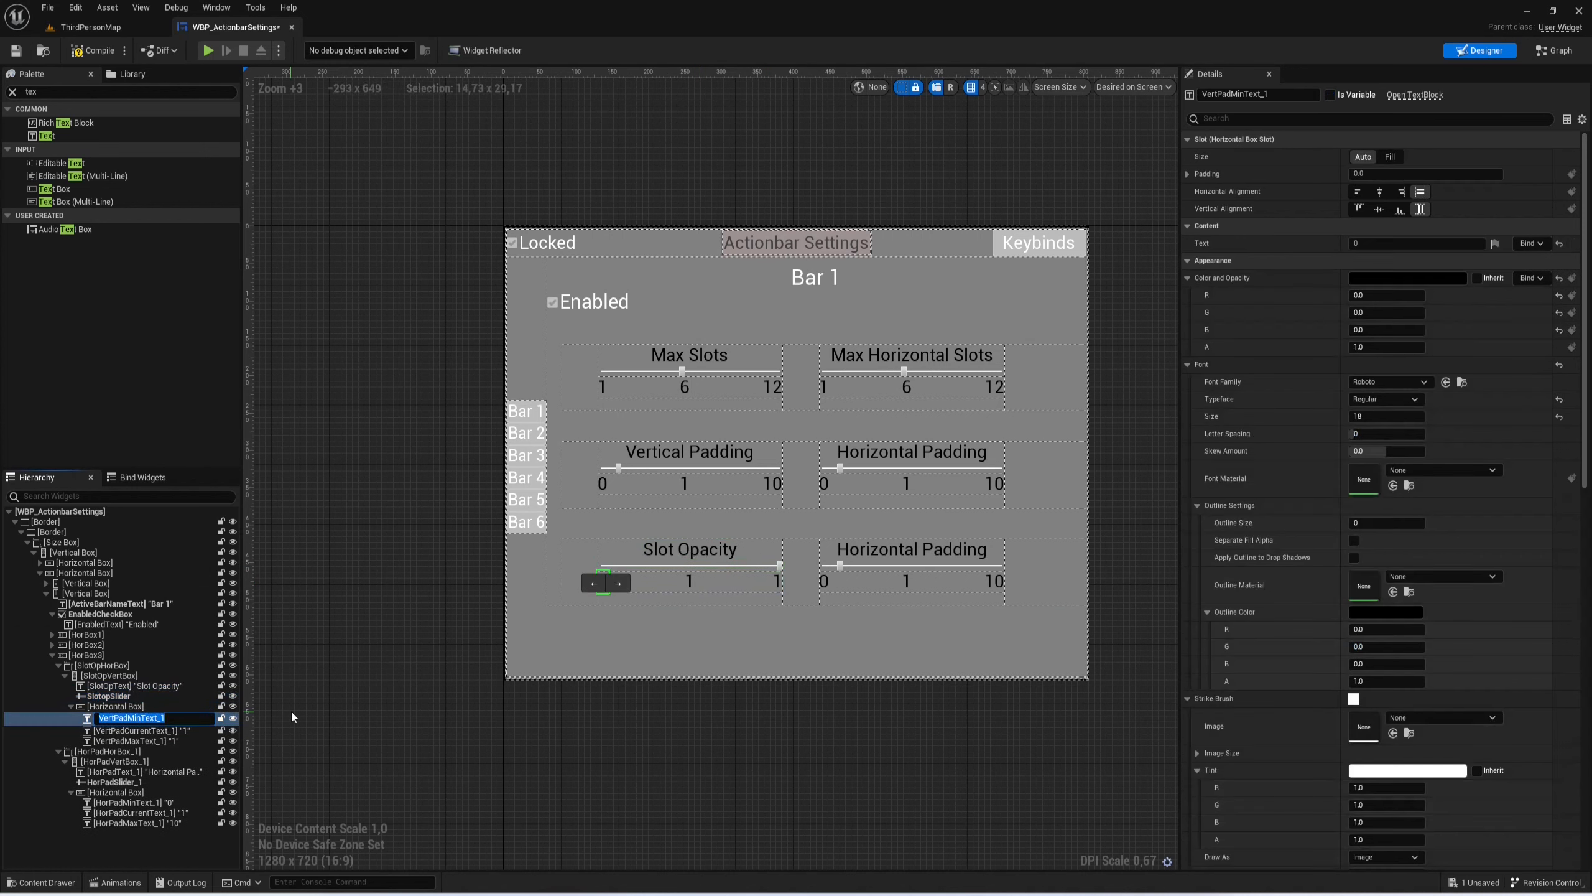
type("SlotOpMinText")
key("Return")
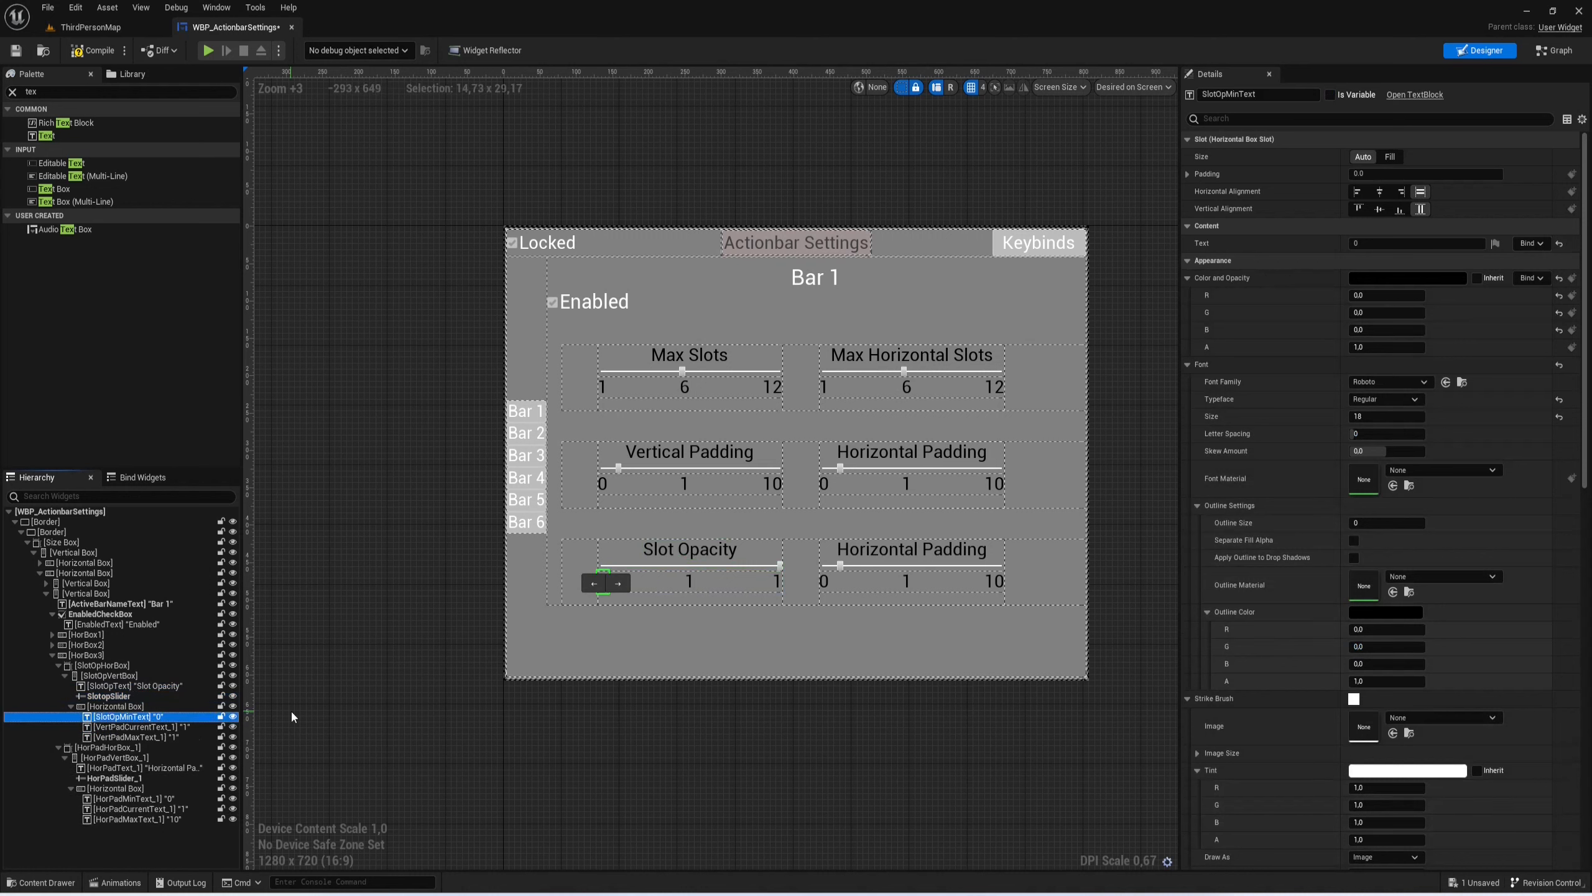
Step: Rename the current value text under the Slot Opacity slider SlotOpCurrentText
left_click(182, 729)
key("F2")
type("SlotOp")
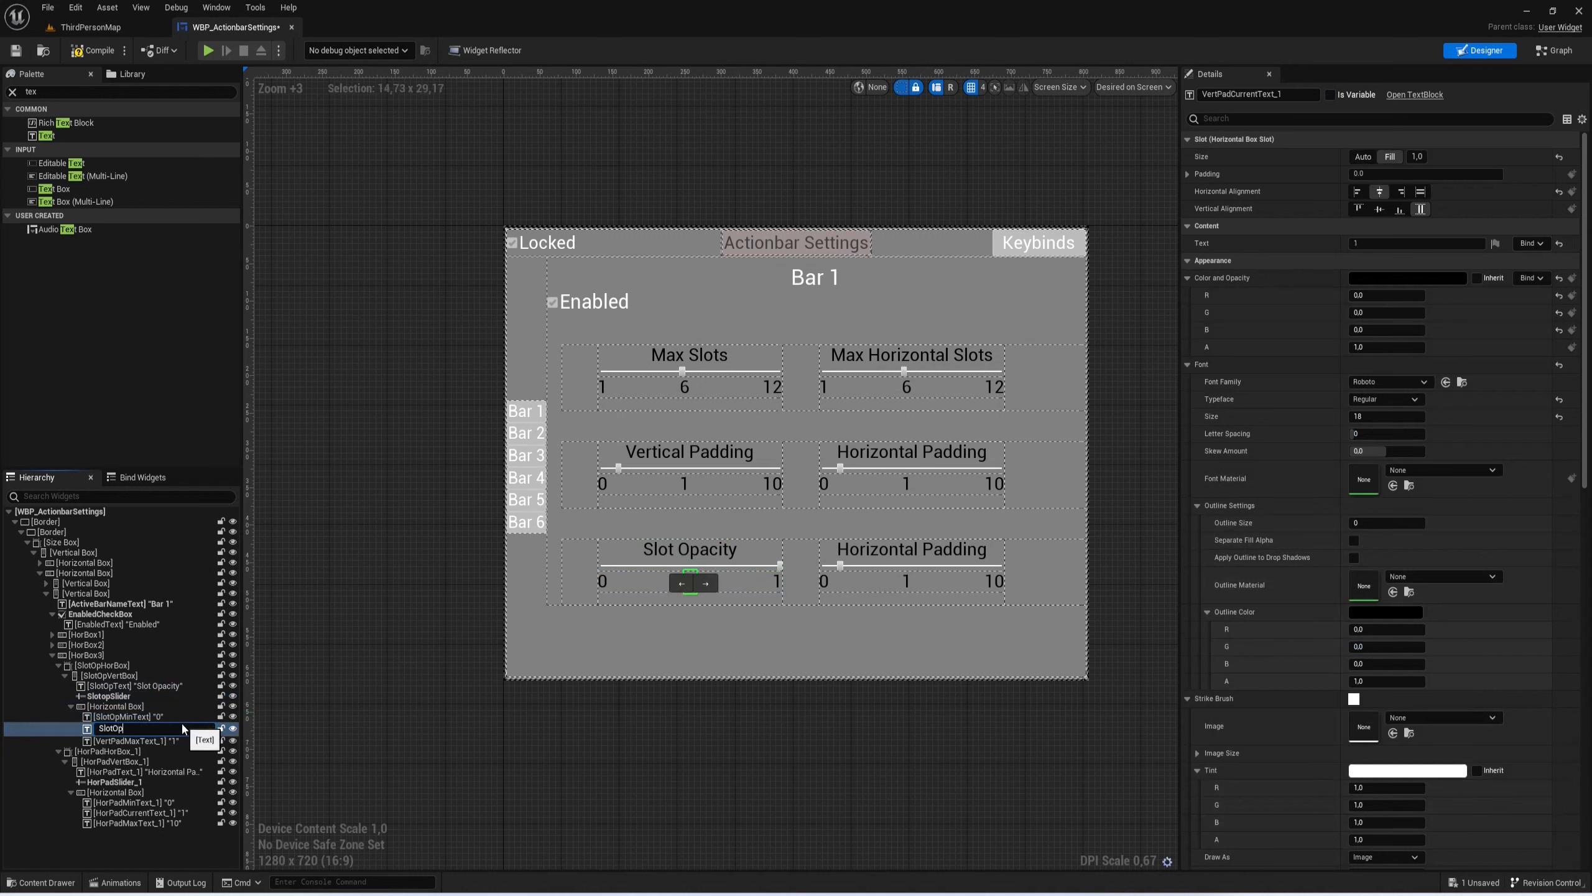
type("MaxText")
key("Return")
key("Return")
left_click(149, 730)
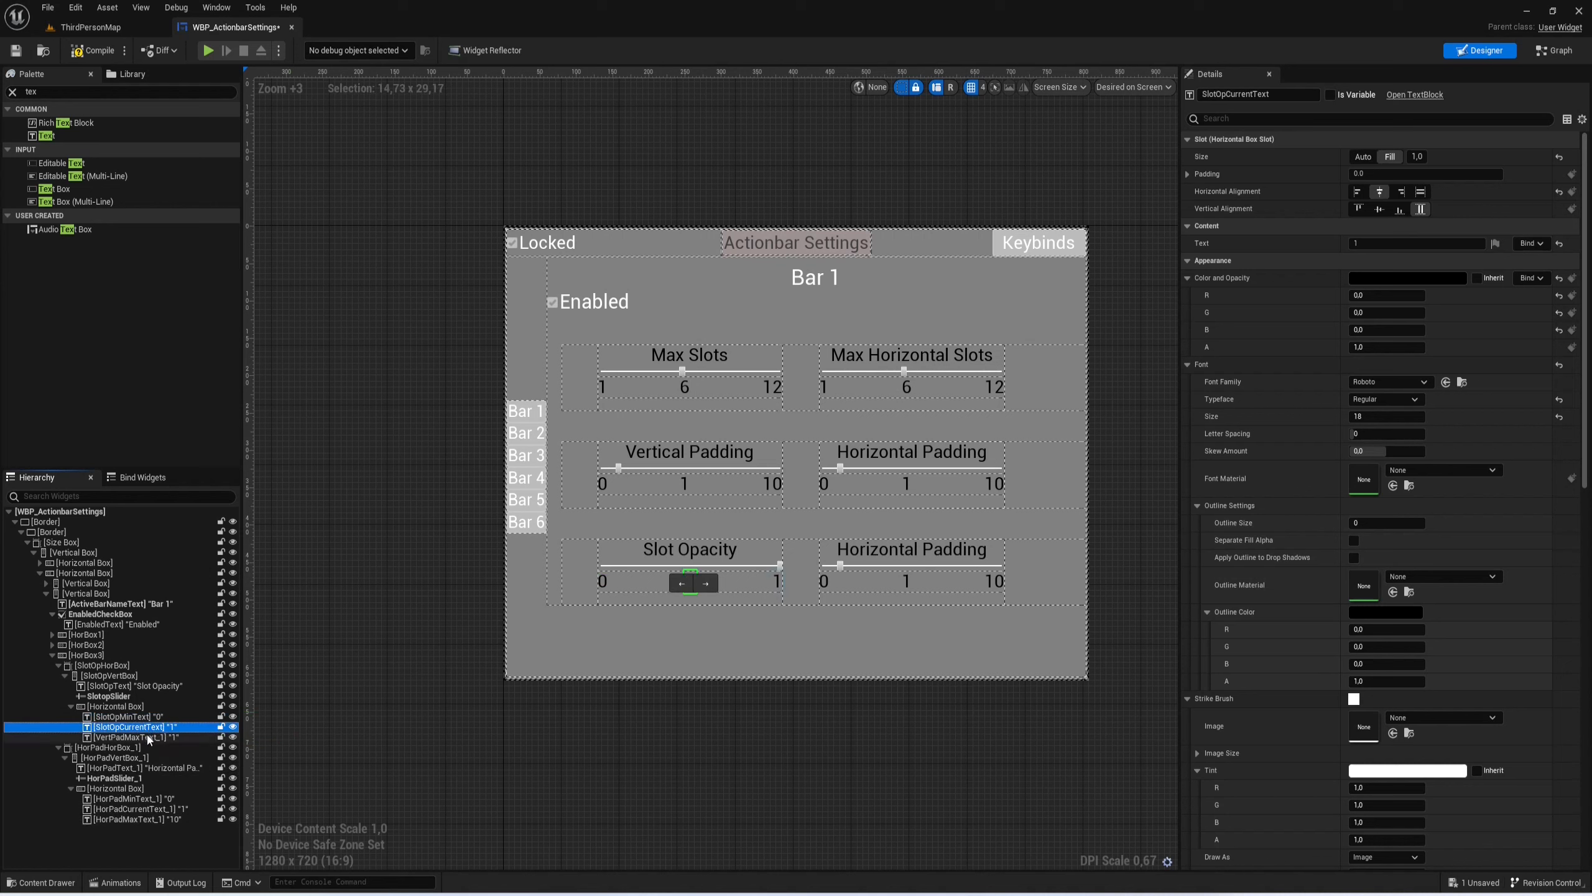
Step: Rename the maximum value text under the Slot Opacity slider SlotOpMaxText
left_click(147, 735)
left_click(158, 720)
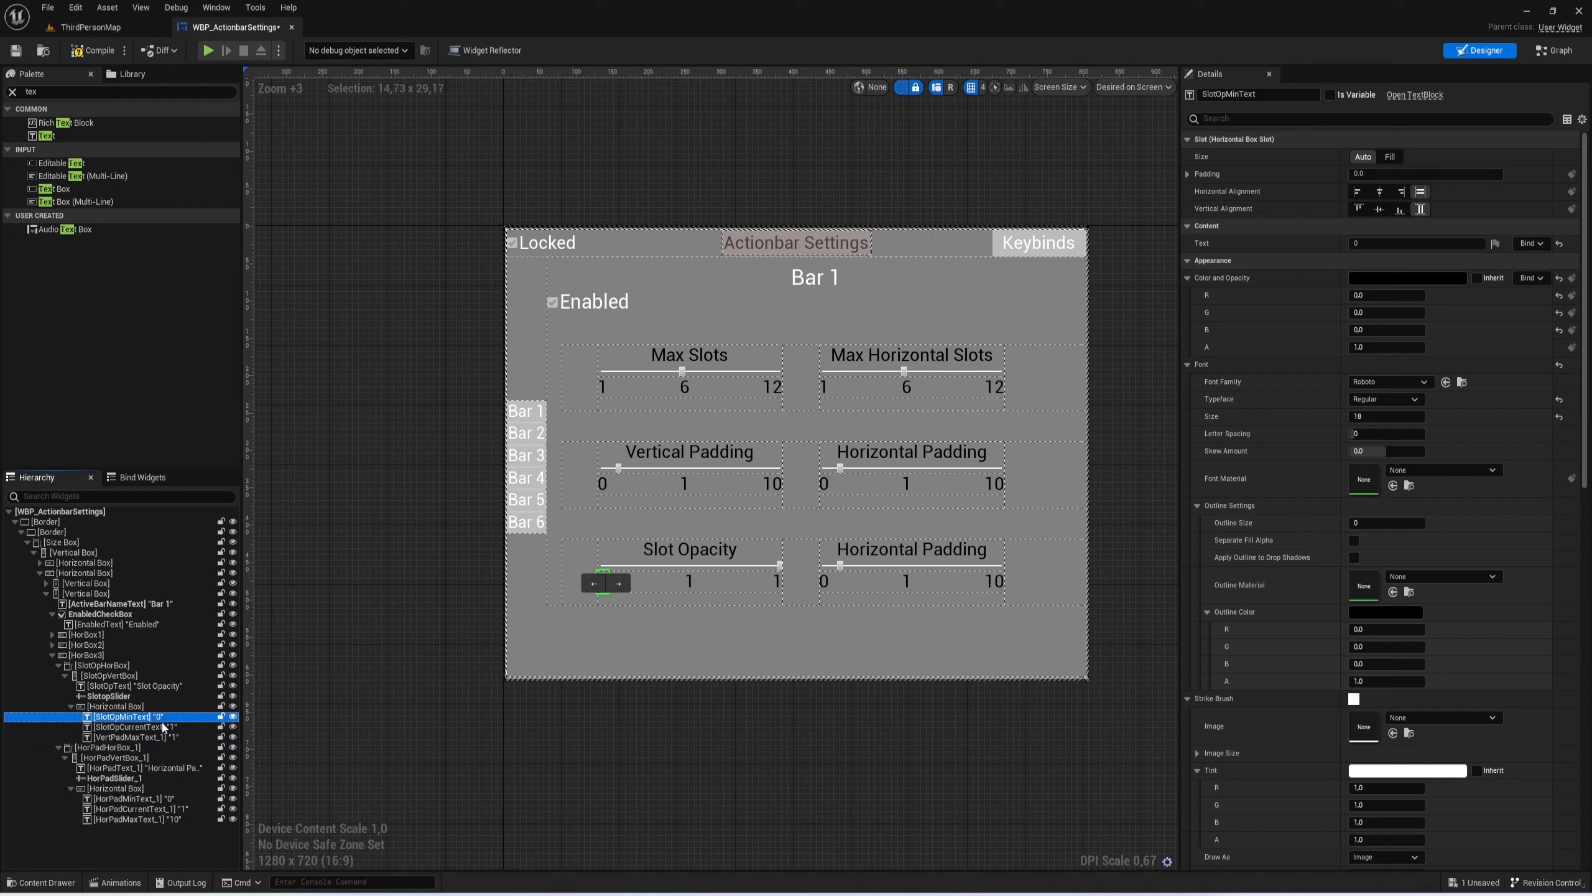
left_click(157, 740)
key("F2")
type("SlotOp")
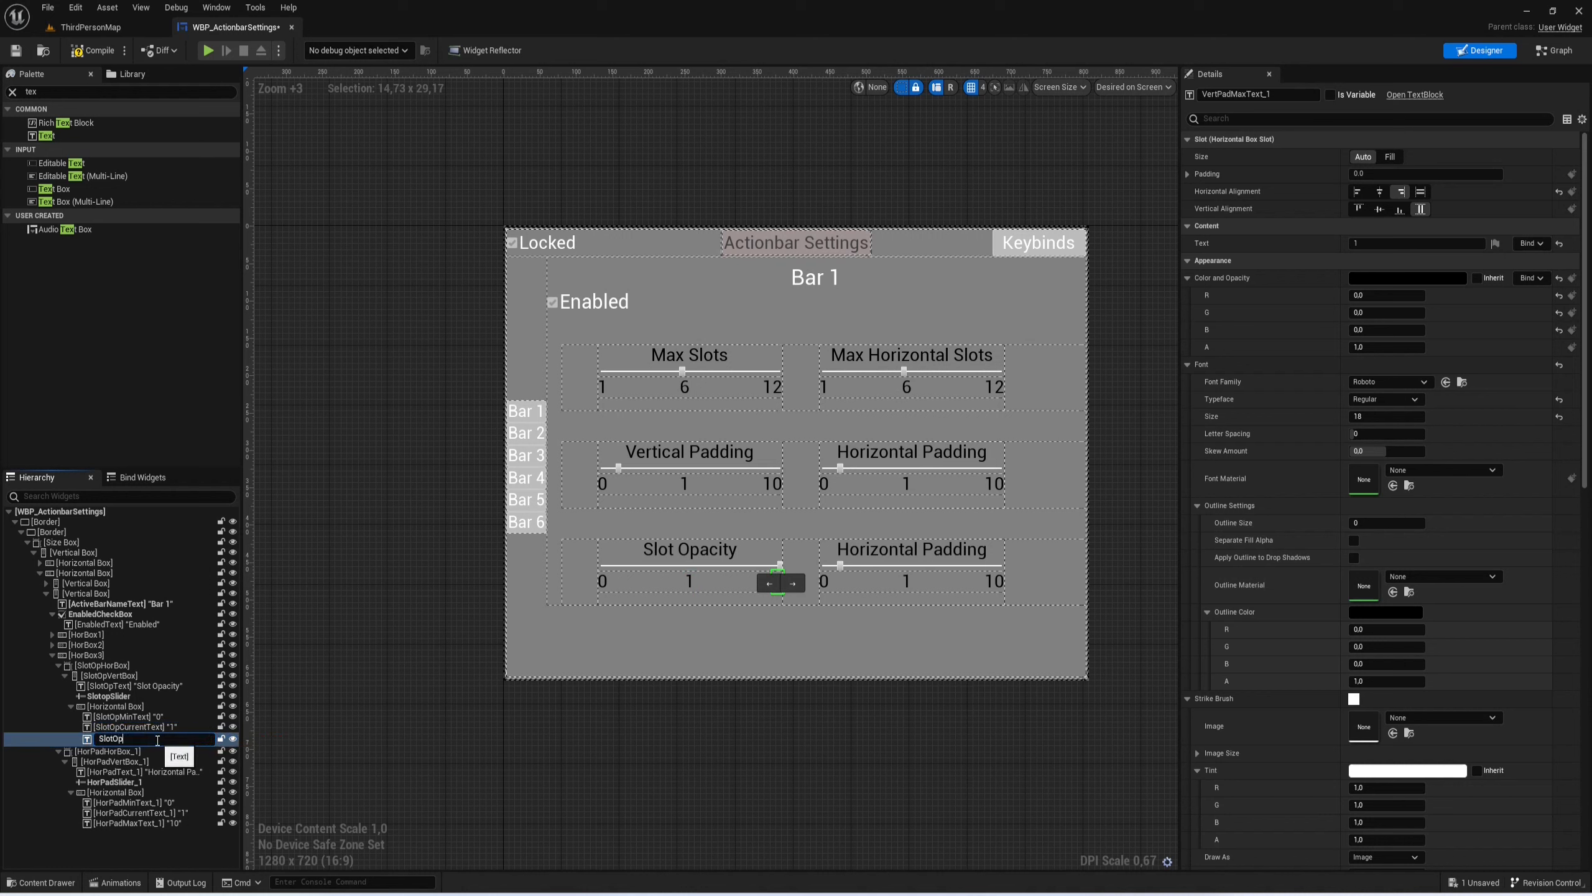
type("MaxText")
key("Return")
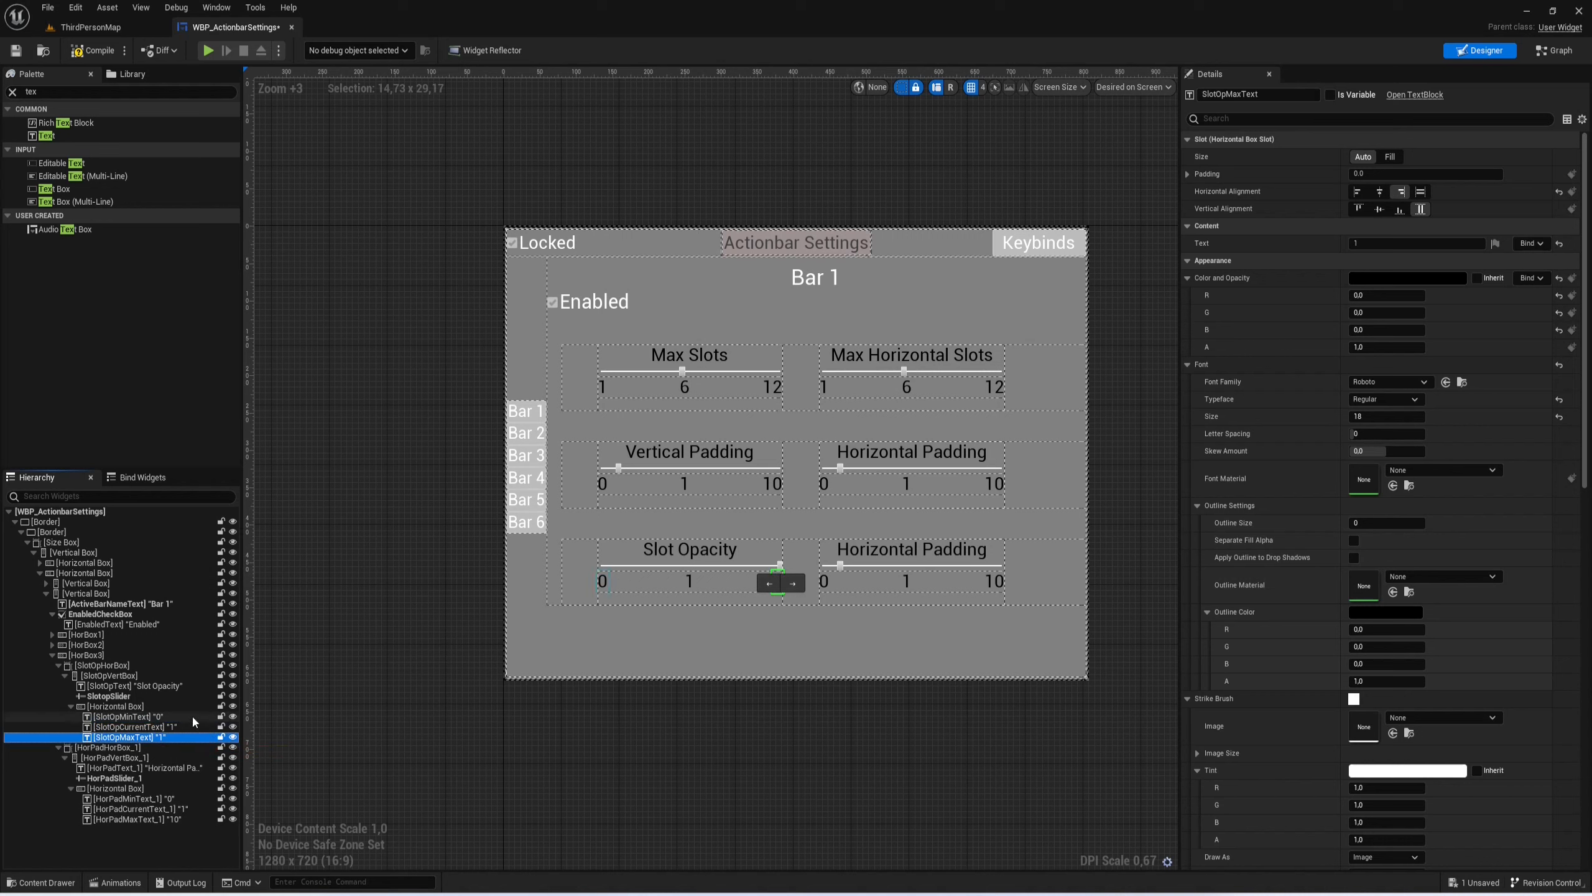
Step: Rename the duplicated Horizontal Padding size box in HorBox3 ScaleHorBox and the vertical box inside it ScaleVertBox
left_click(139, 747)
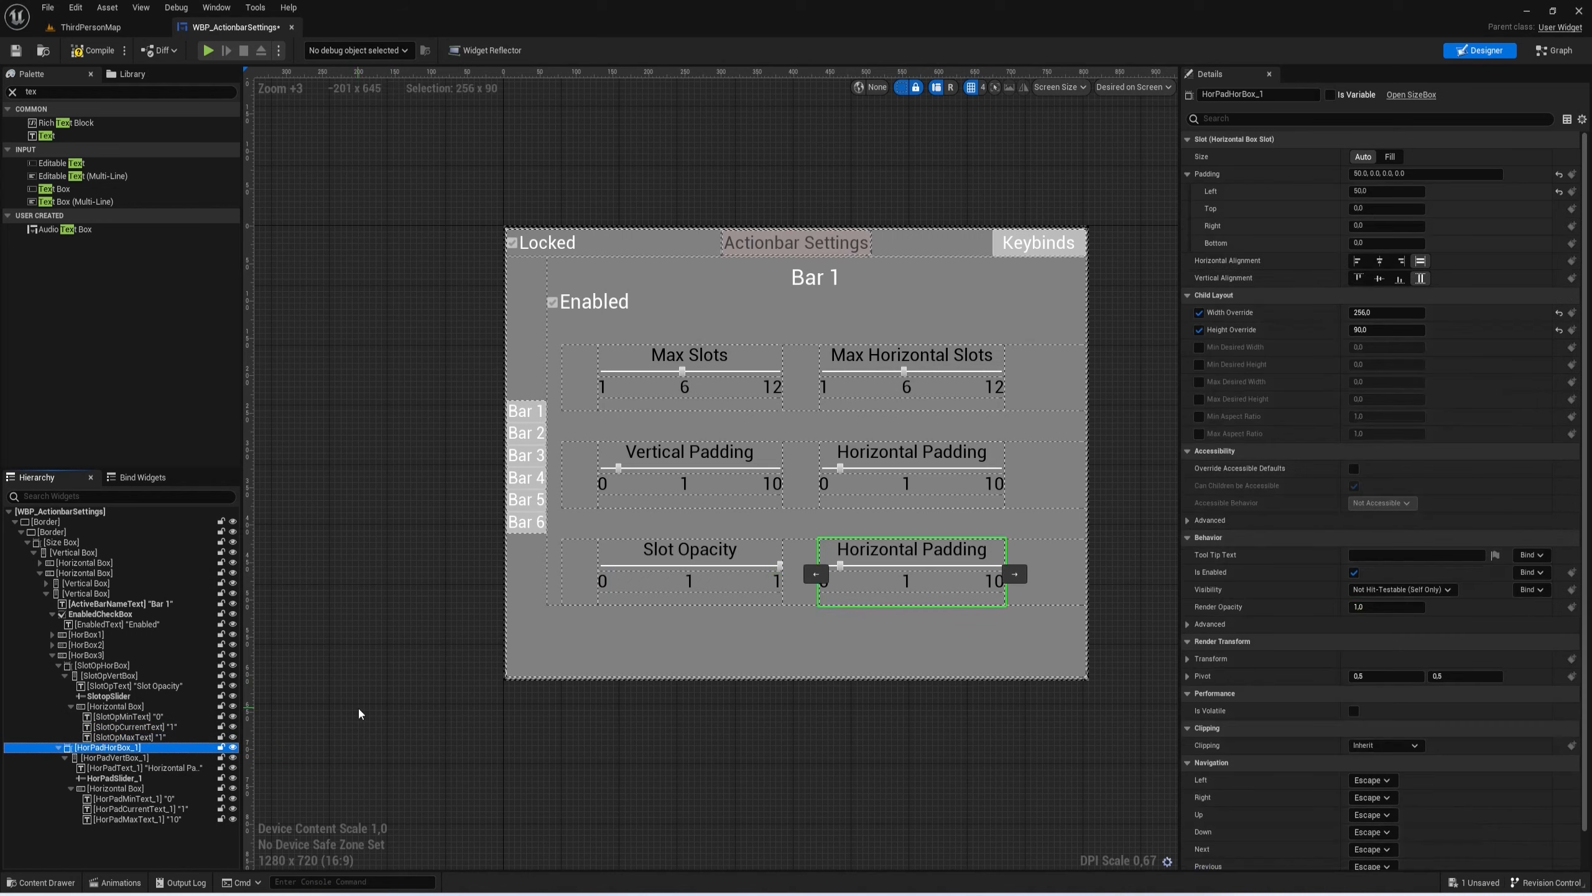
key("F2")
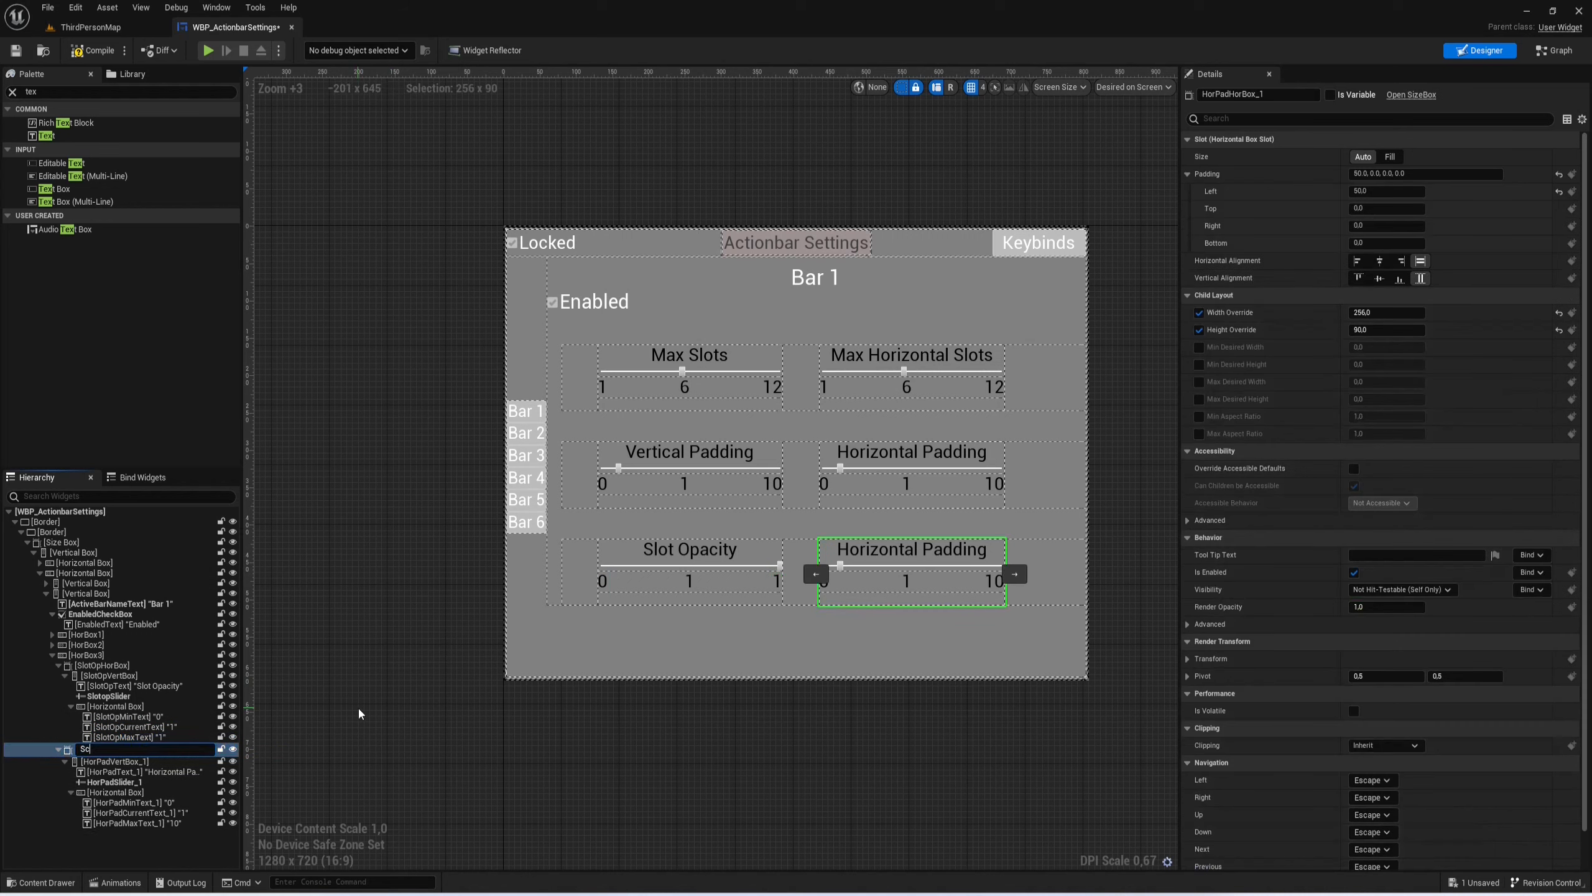
type("ScaleHorBox")
key("Return")
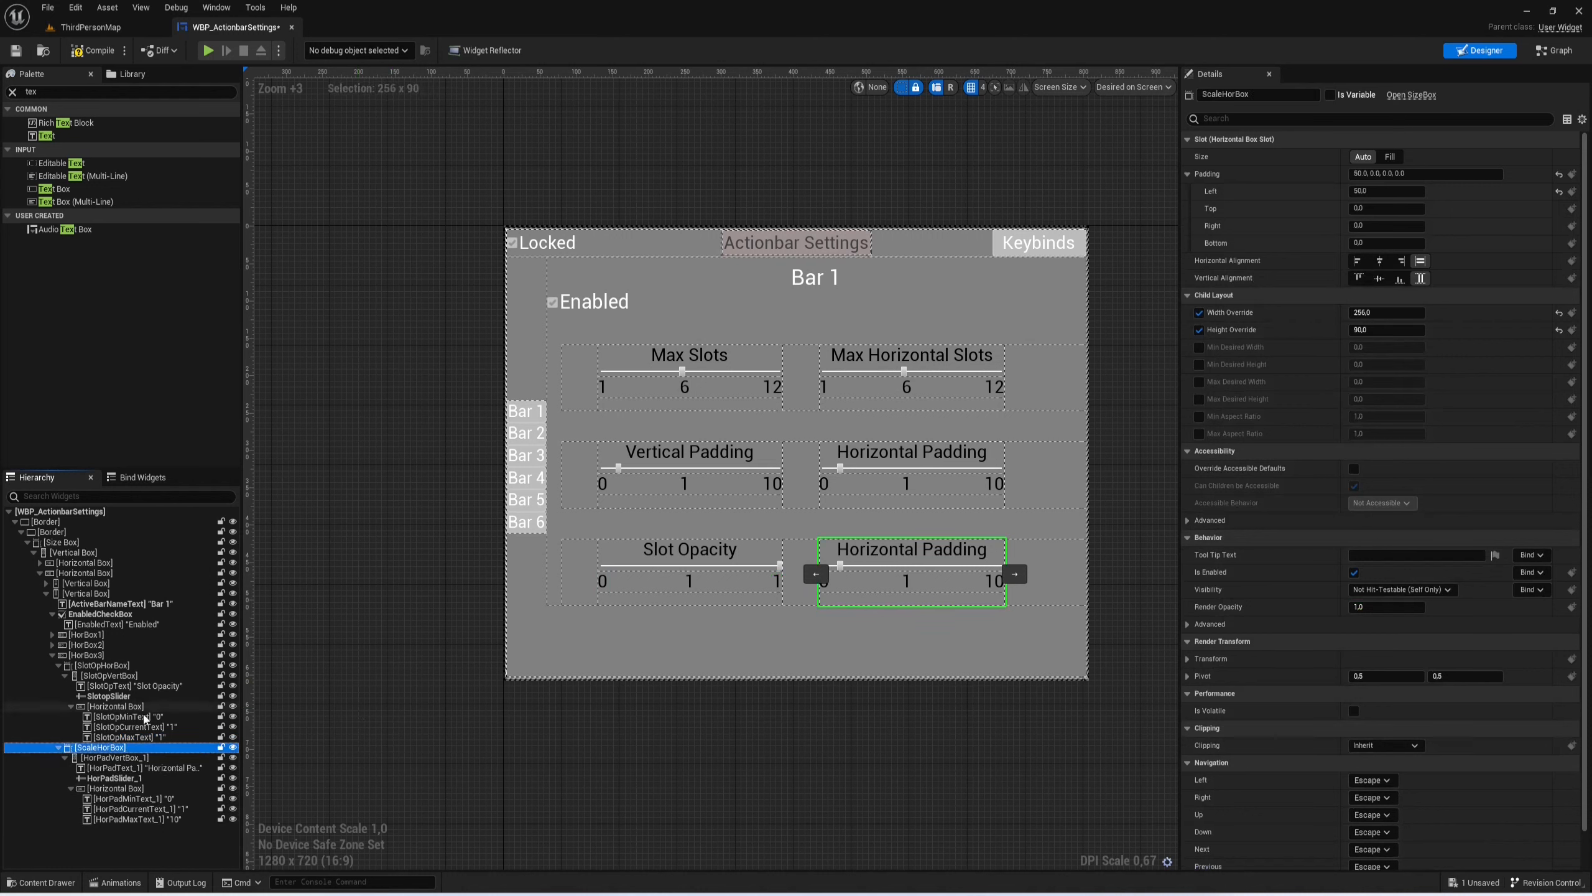
key("Down")
key("F2")
type("Scale")
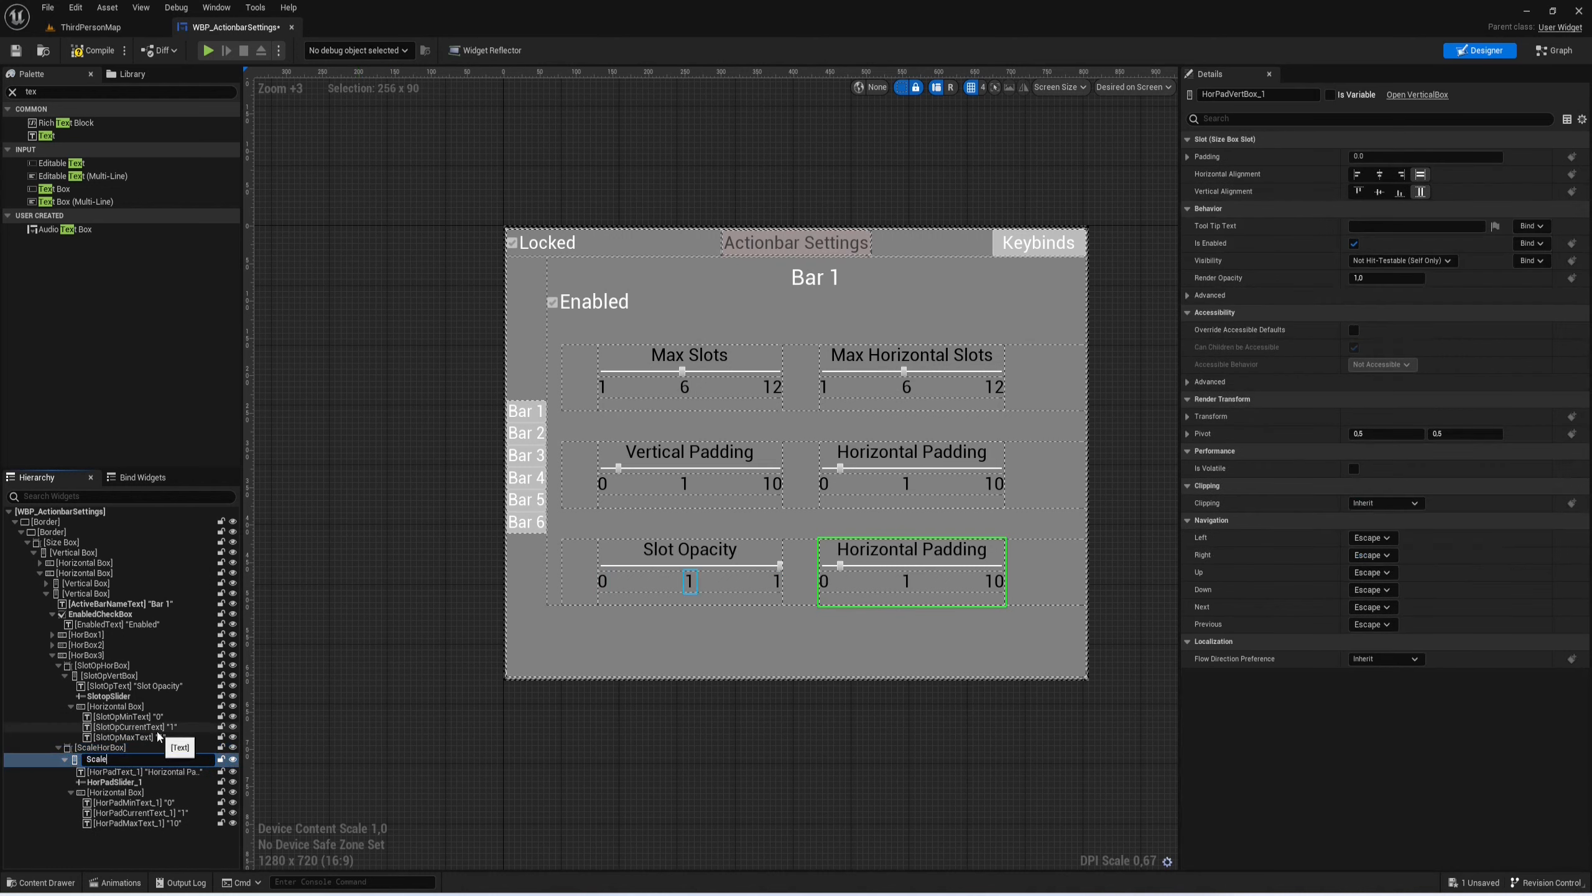
type("VertBox")
key("Return")
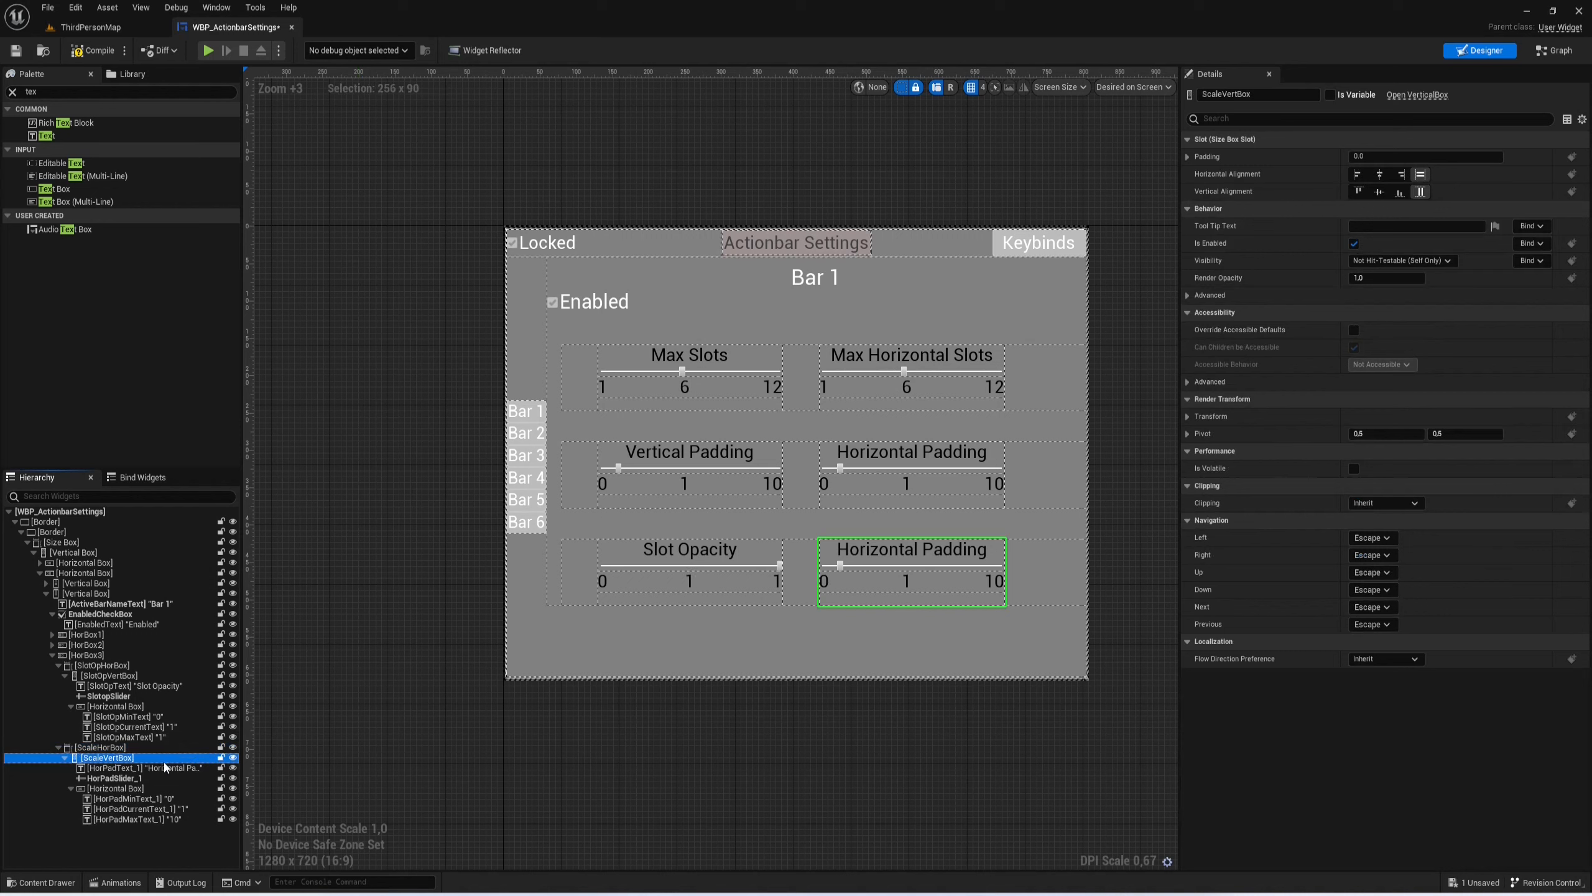
Step: Rename the heading text inside ScaleVertBox ScaleText and set its displayed text to Scale
key("Down")
key("F2")
type("ScaleText")
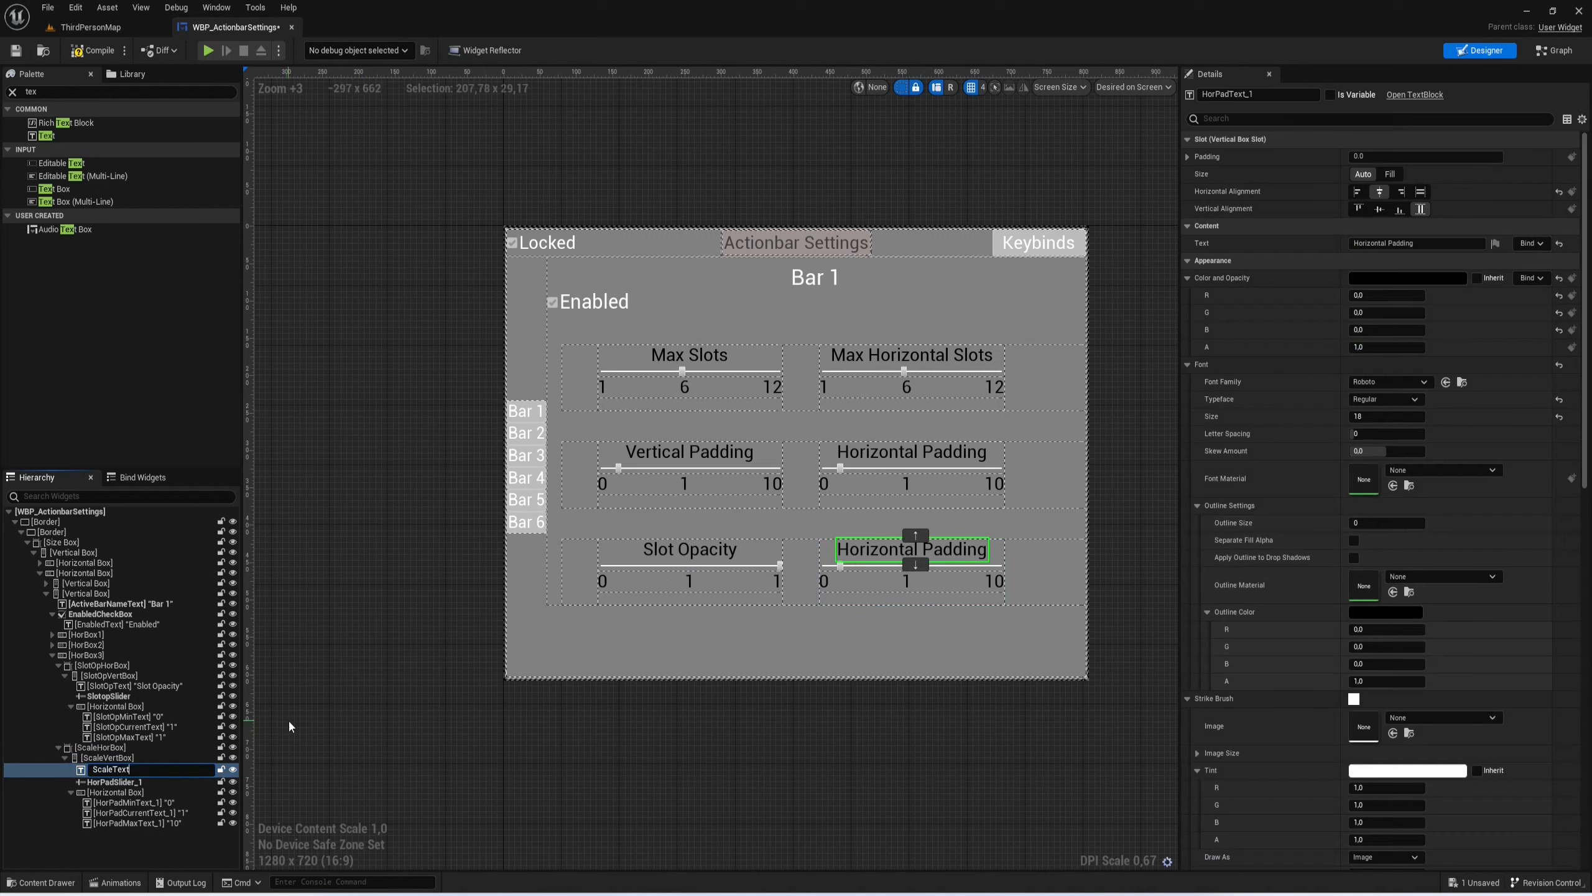
key("Return")
left_click(1357, 243)
type("Scalke")
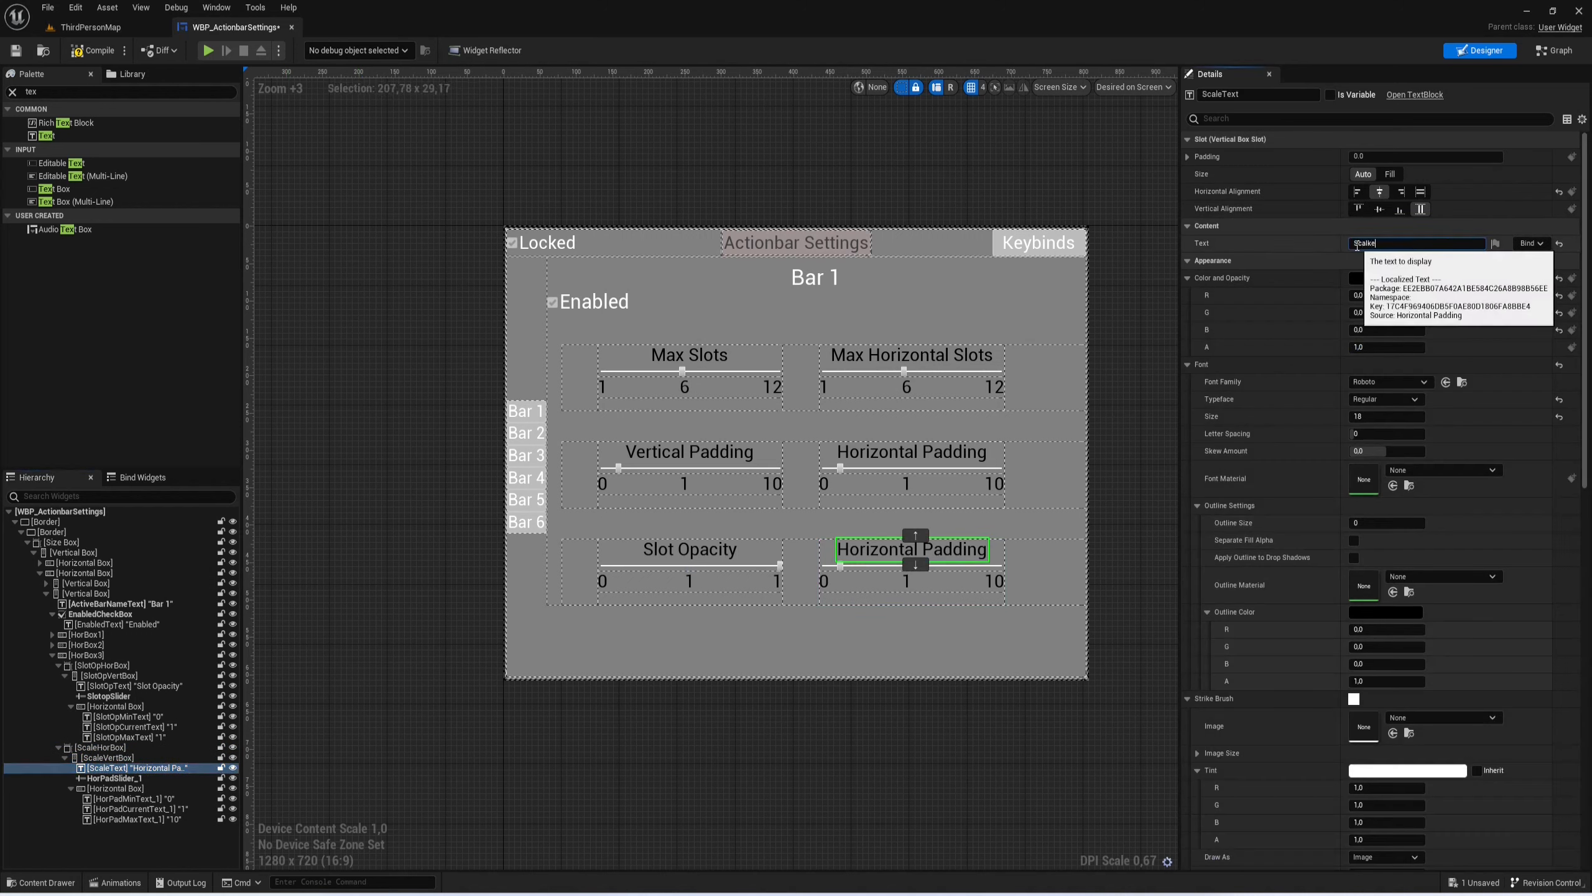
type("le")
key("Return")
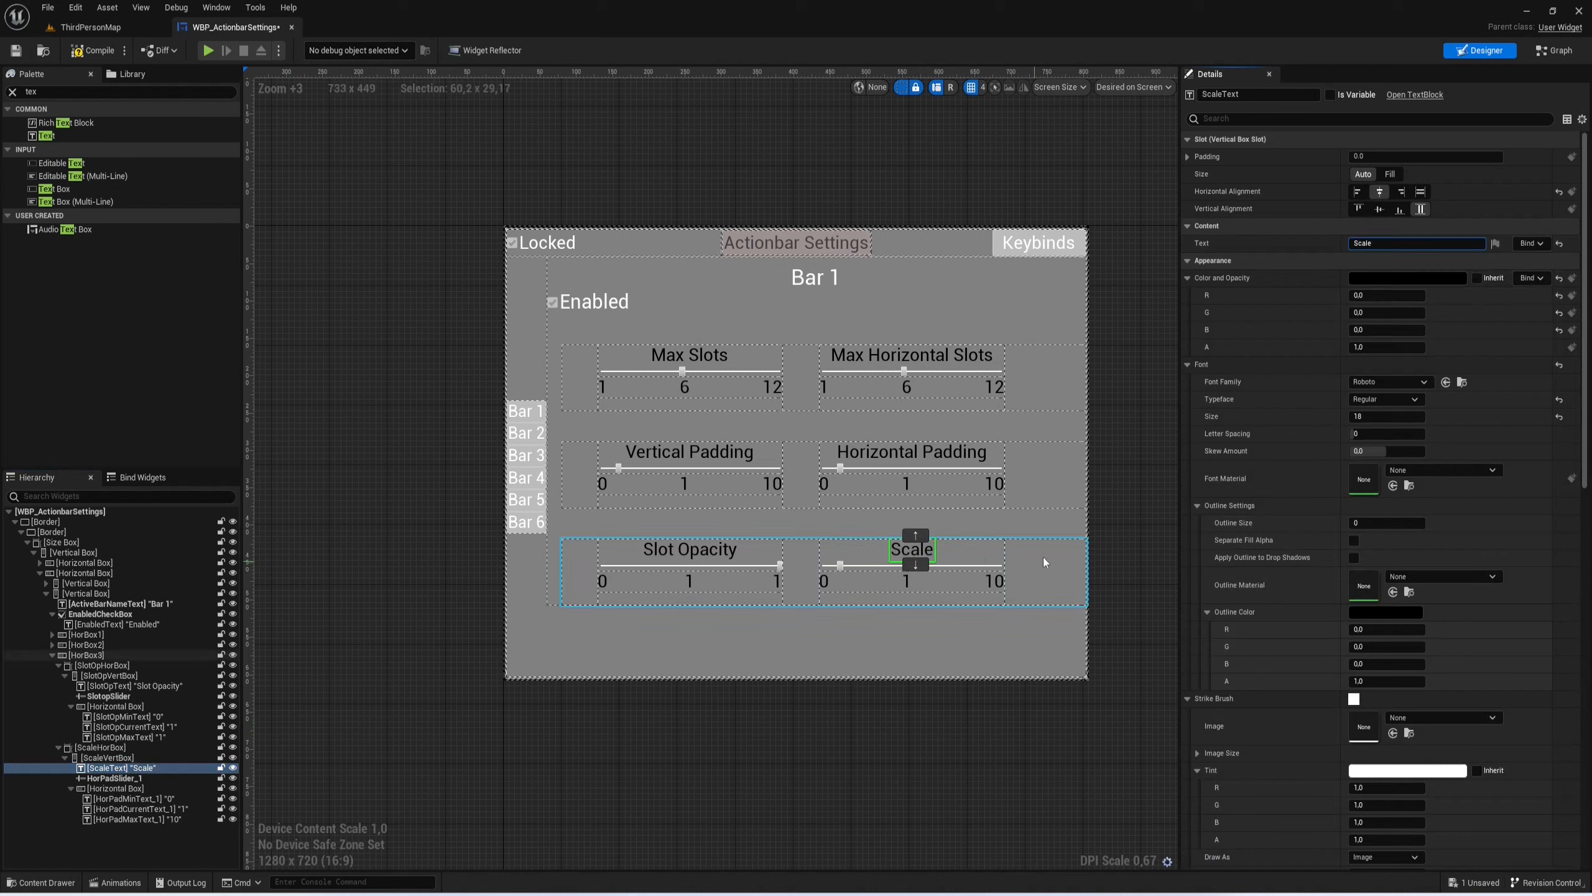
Step: Rename the slider under the Scale heading ScaleSlider and set its minimum value to 0.1 and maximum value to 2
double_click(136, 778)
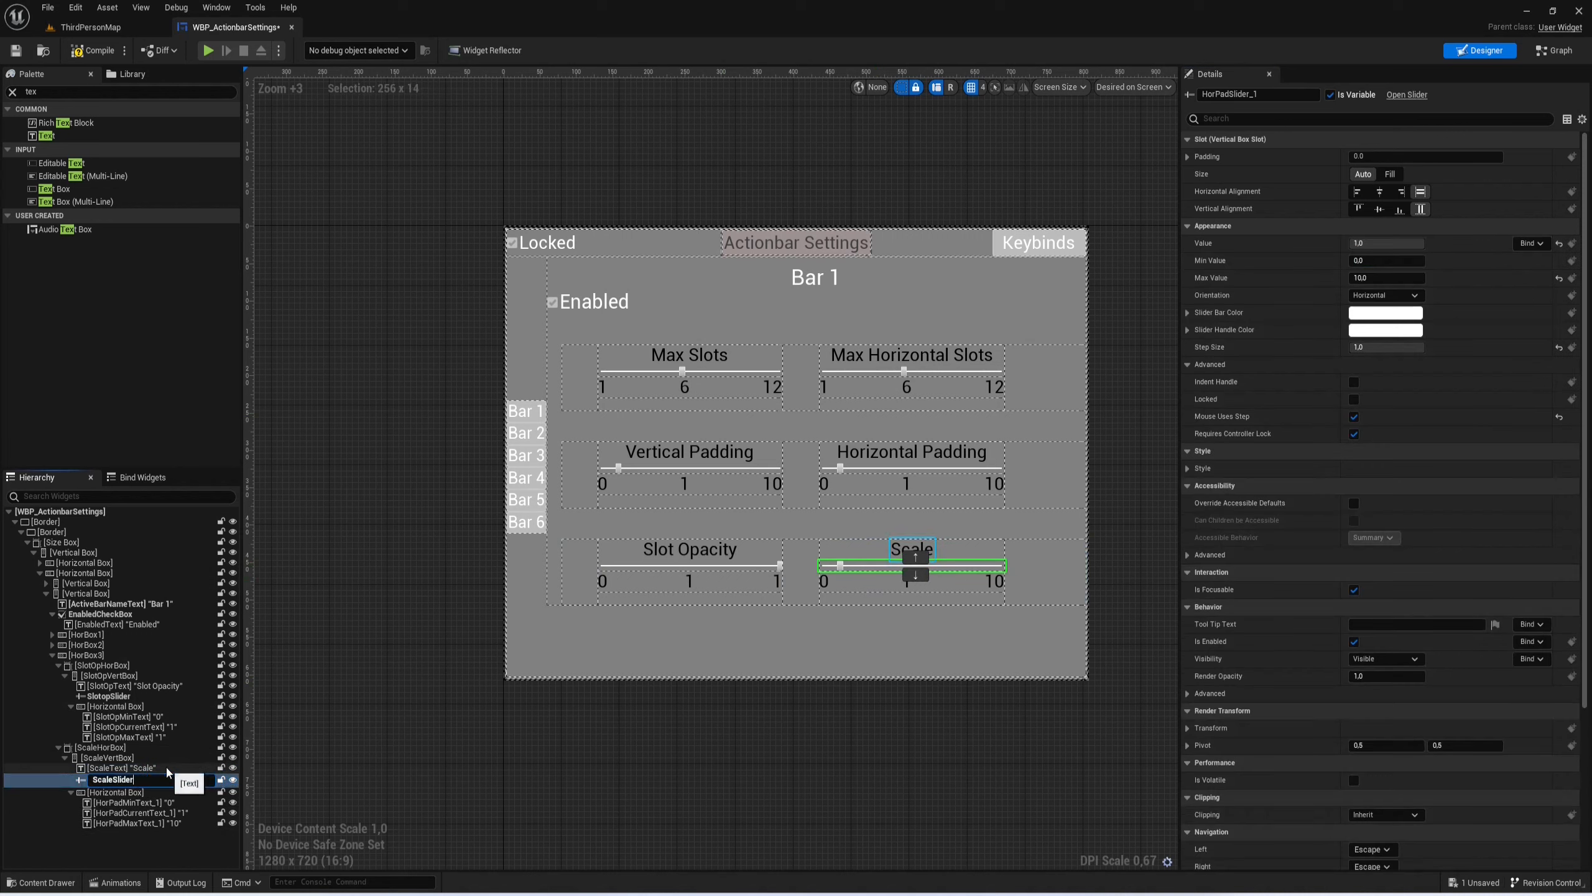
key("Return")
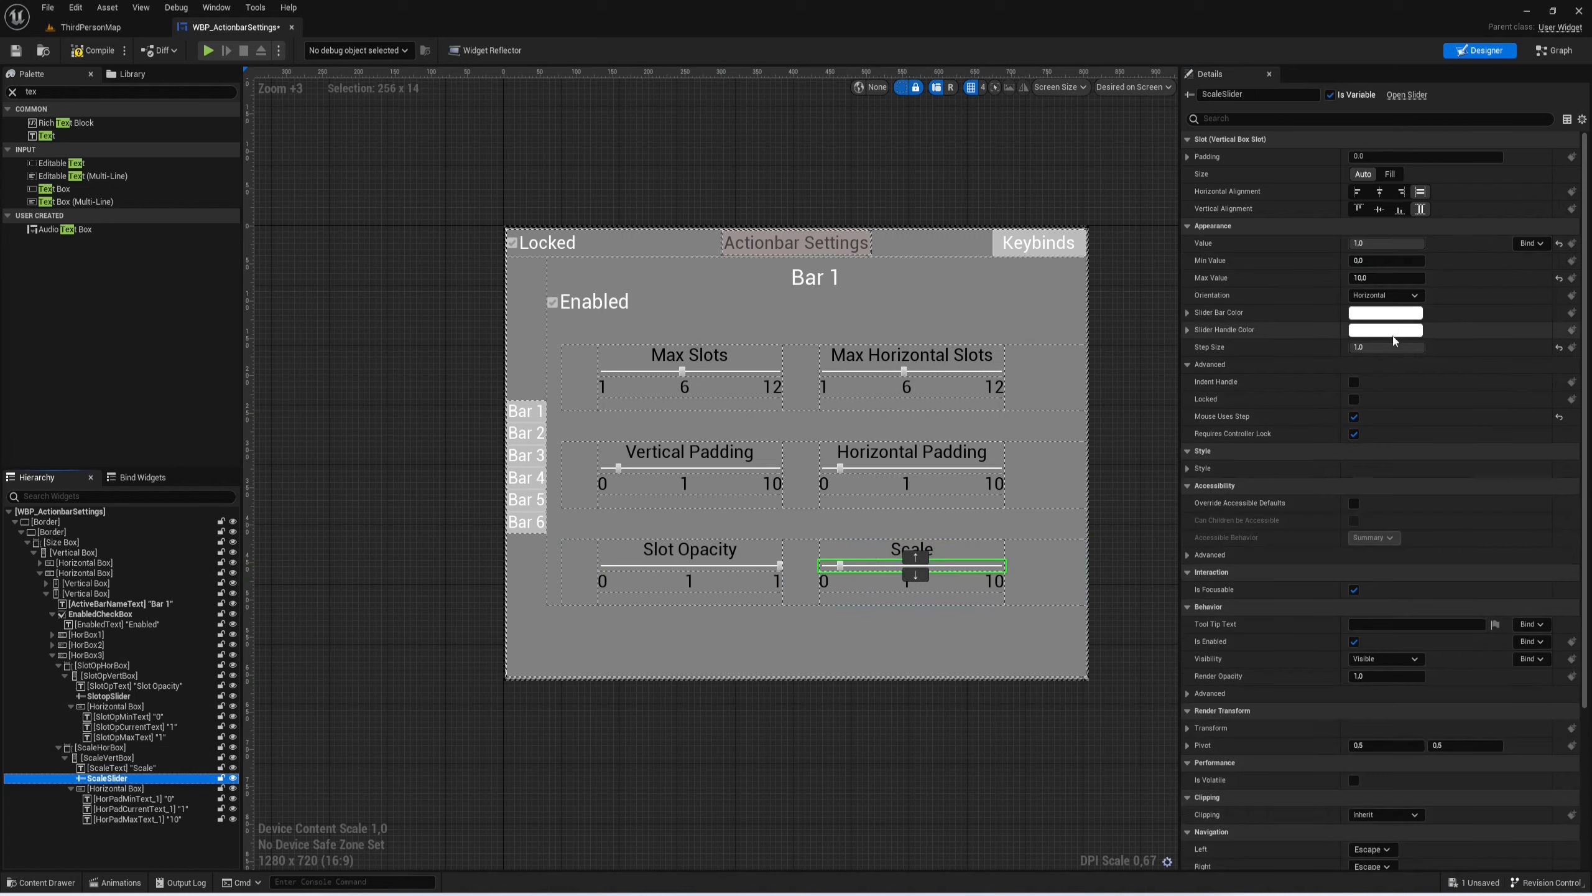
left_click(1381, 260)
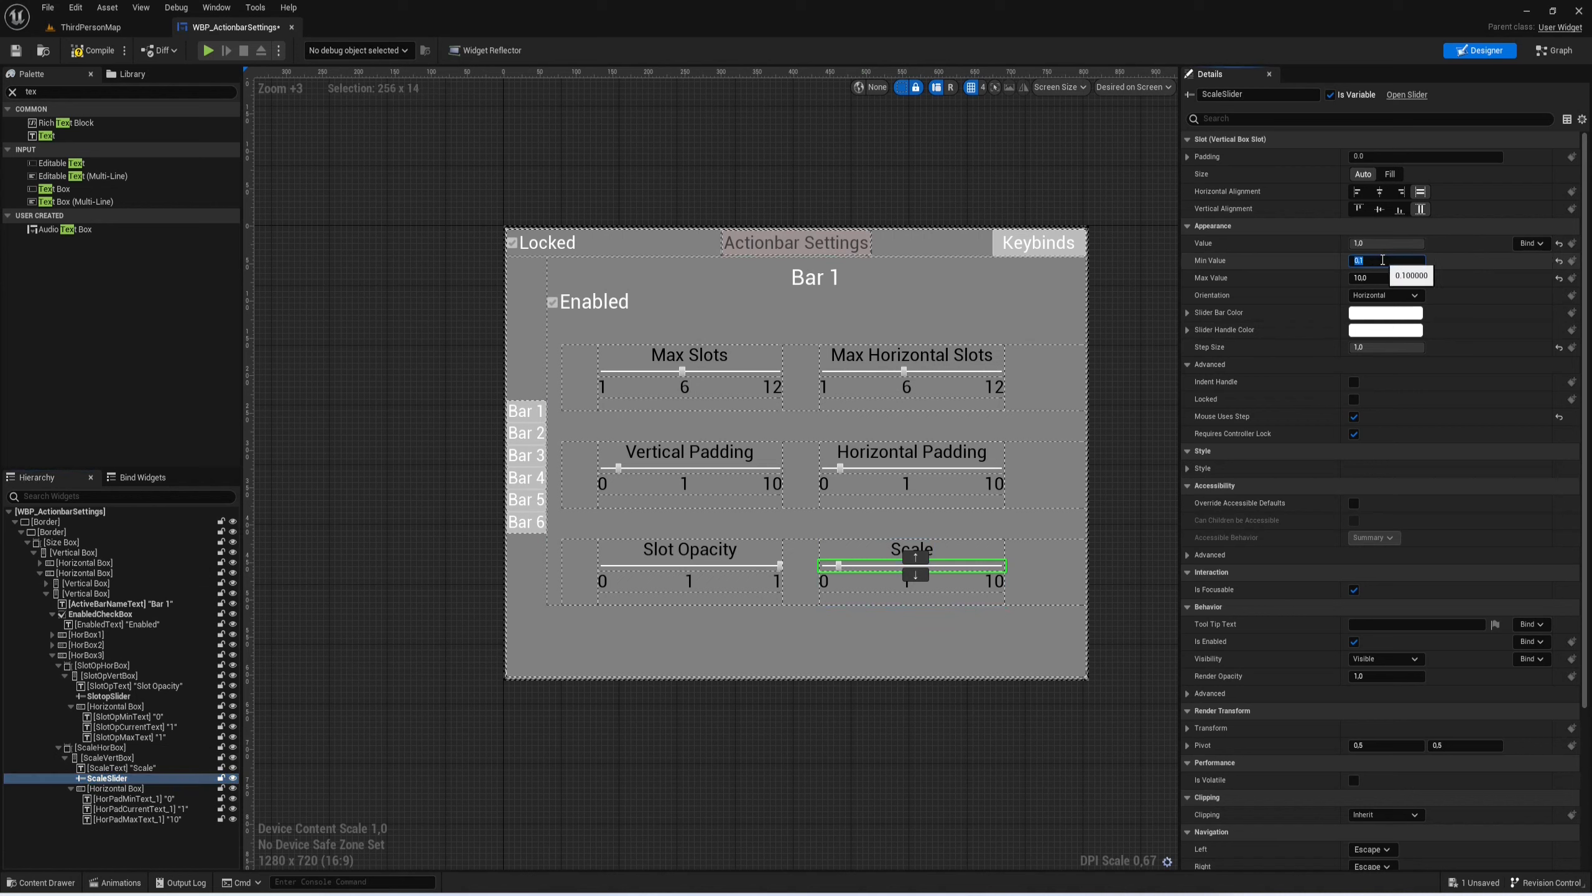
left_click(1405, 278)
type("2")
key("Return")
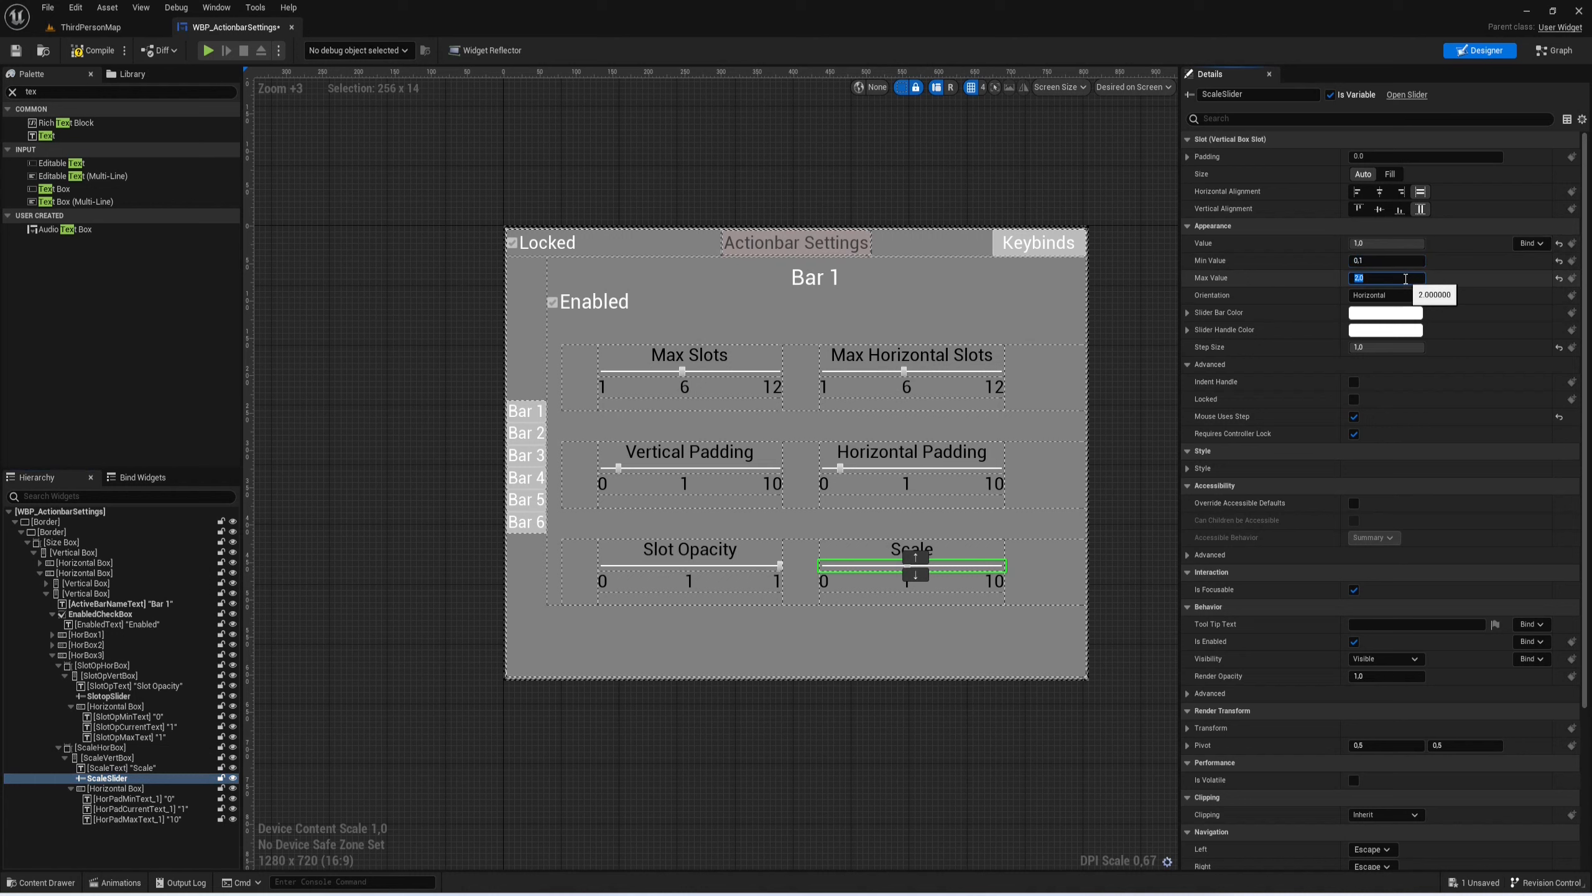
Step: Set the Scale slider's step size to 0.1 and compare its settings with those of the Slot Opacity slider
left_click(1376, 364)
left_click(1377, 347)
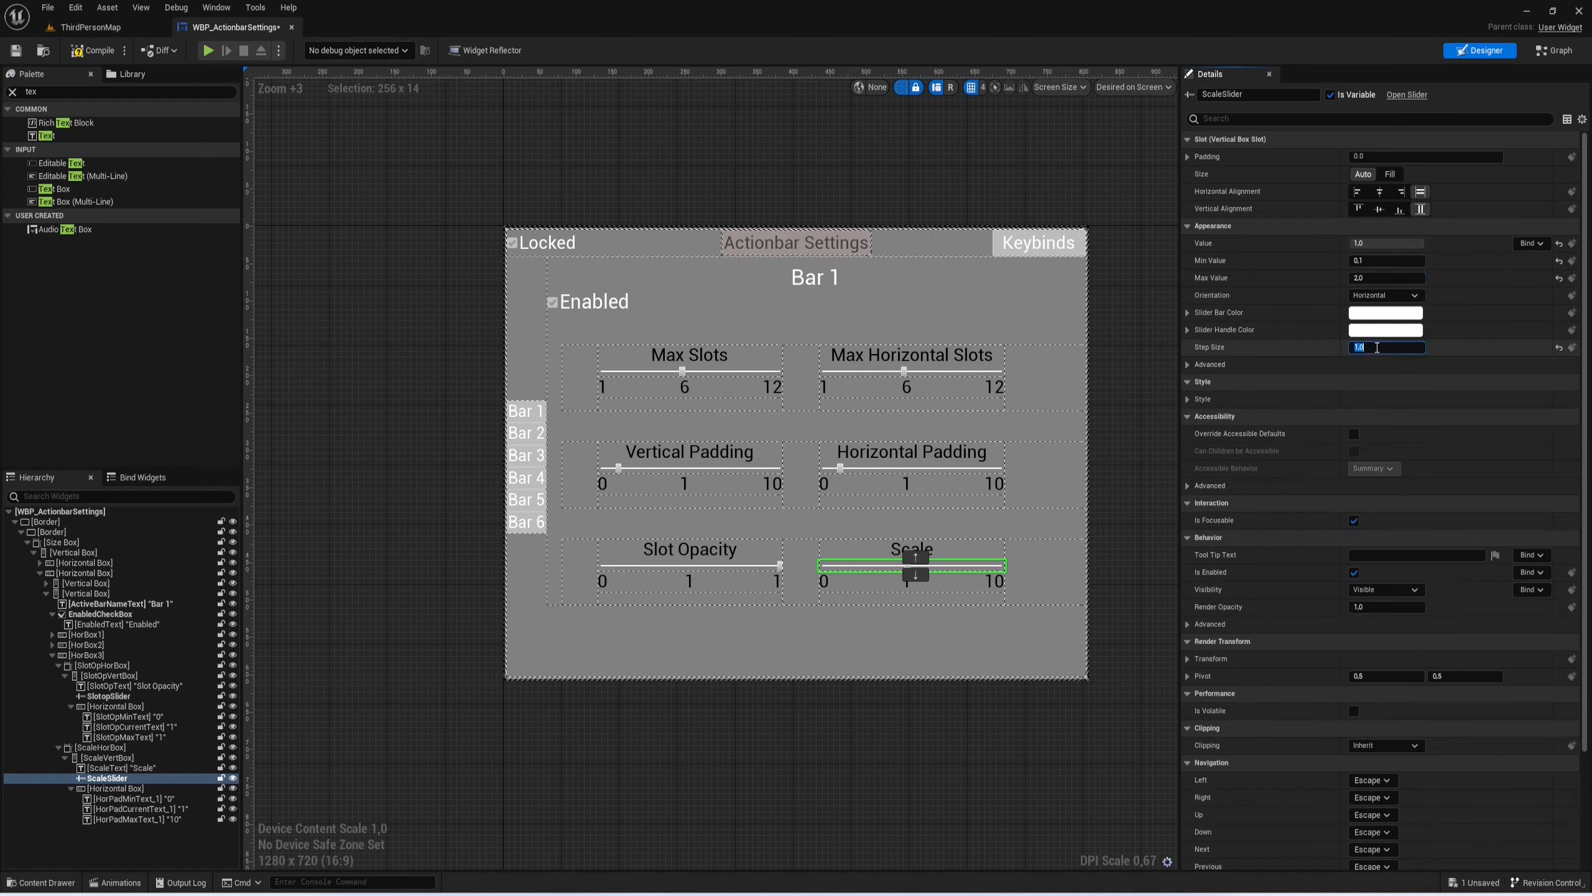
left_click(1376, 363)
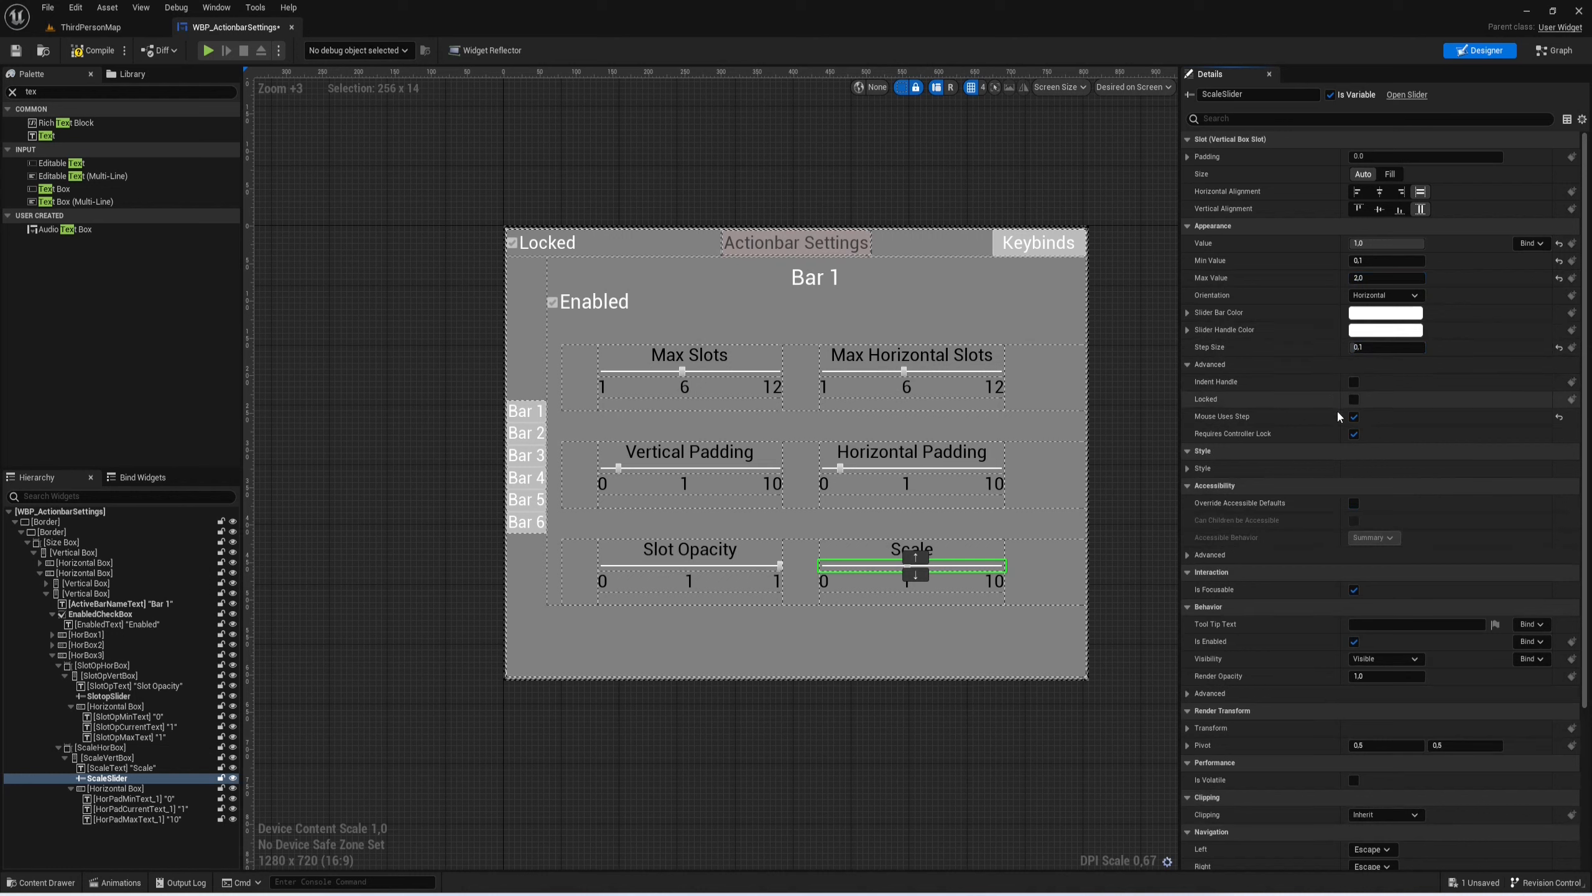
left_click(719, 566)
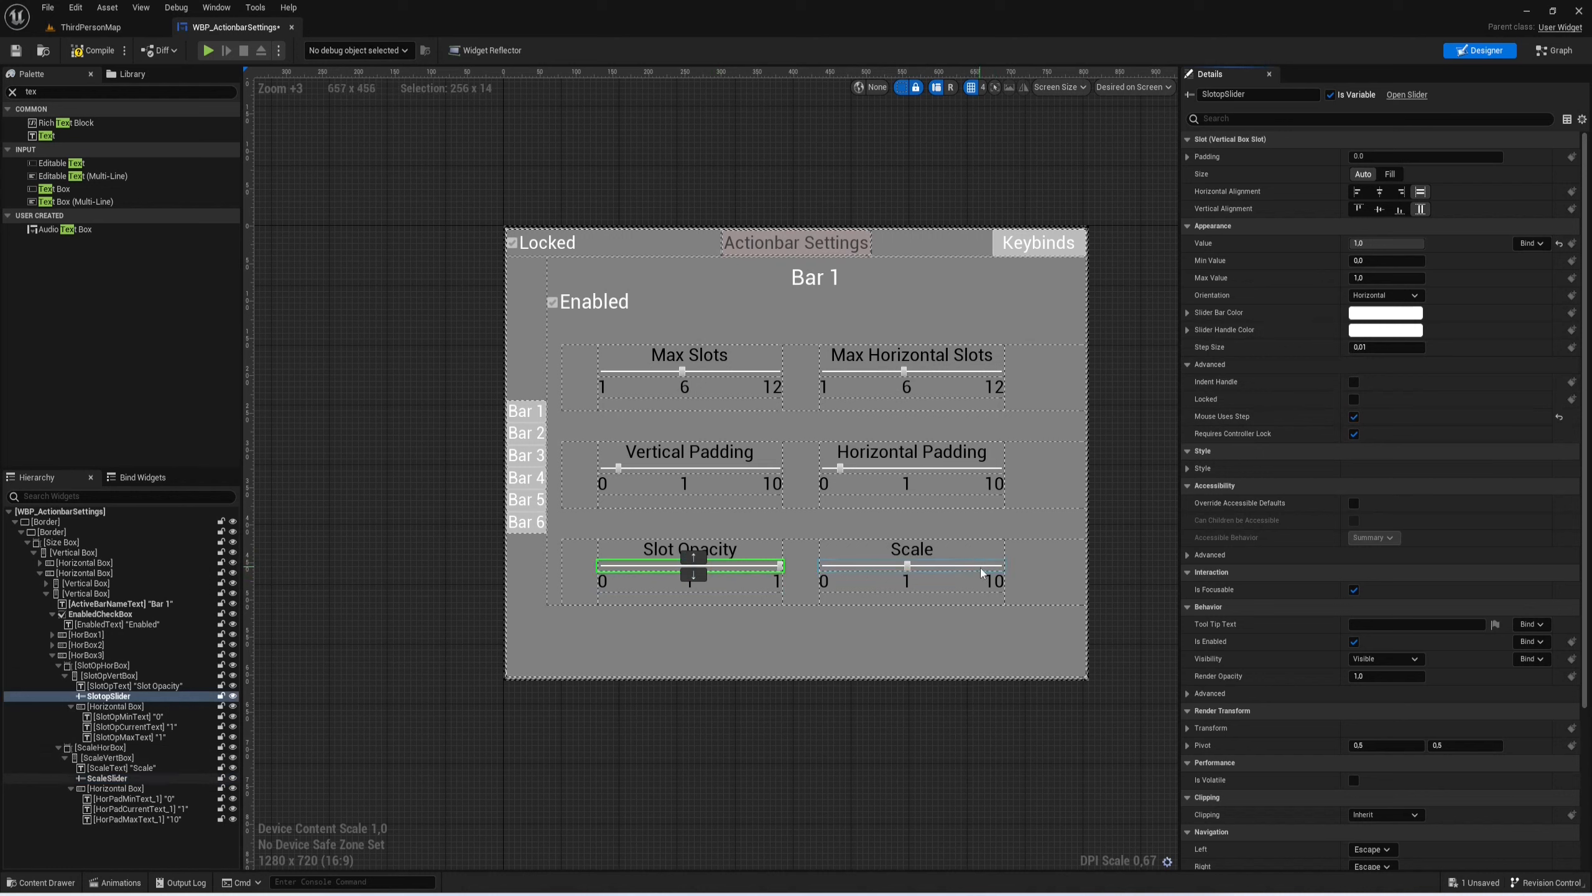
left_click(941, 565)
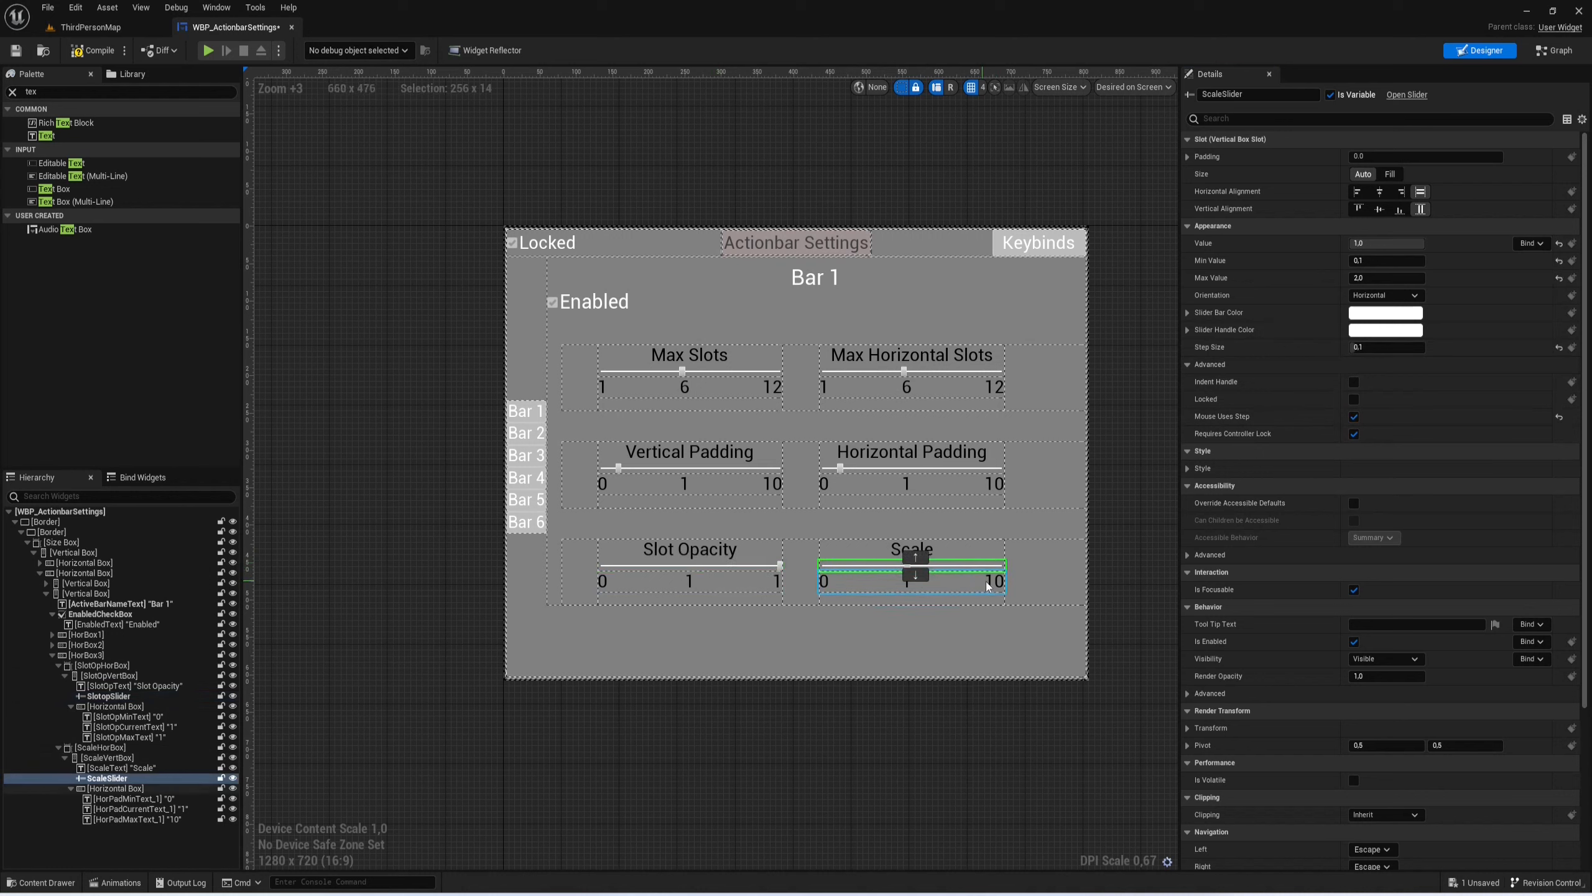
Step: Set the displayed text of the Scale slider's maximum value label to 2 and its minimum value label to 0.1
left_click(132, 819)
double_click(1378, 242)
type("2")
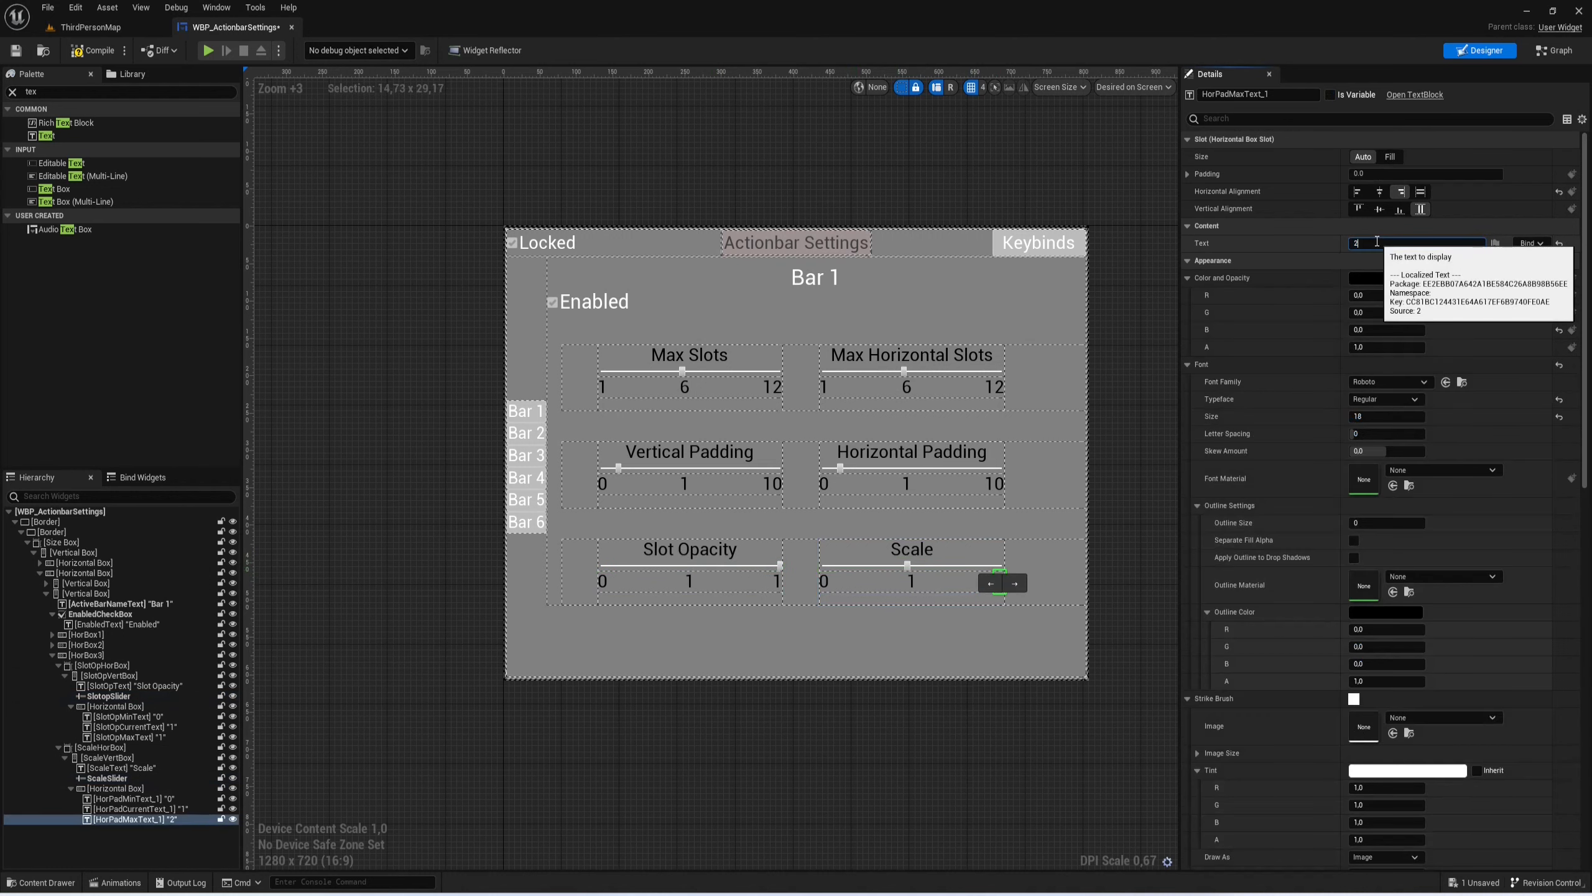
left_click(951, 568)
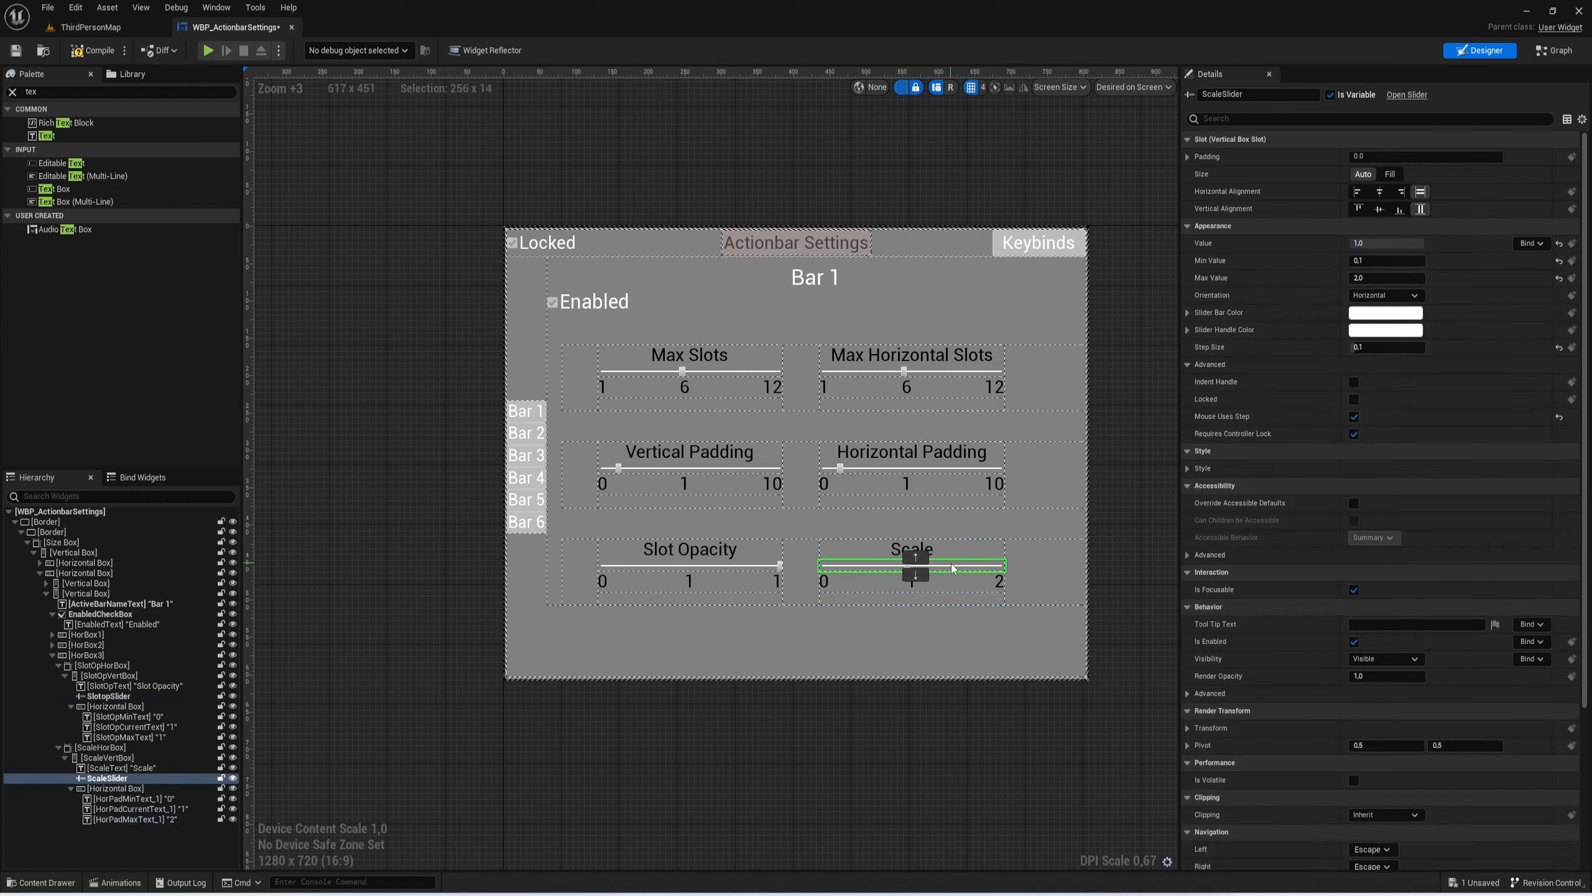
left_click(827, 588)
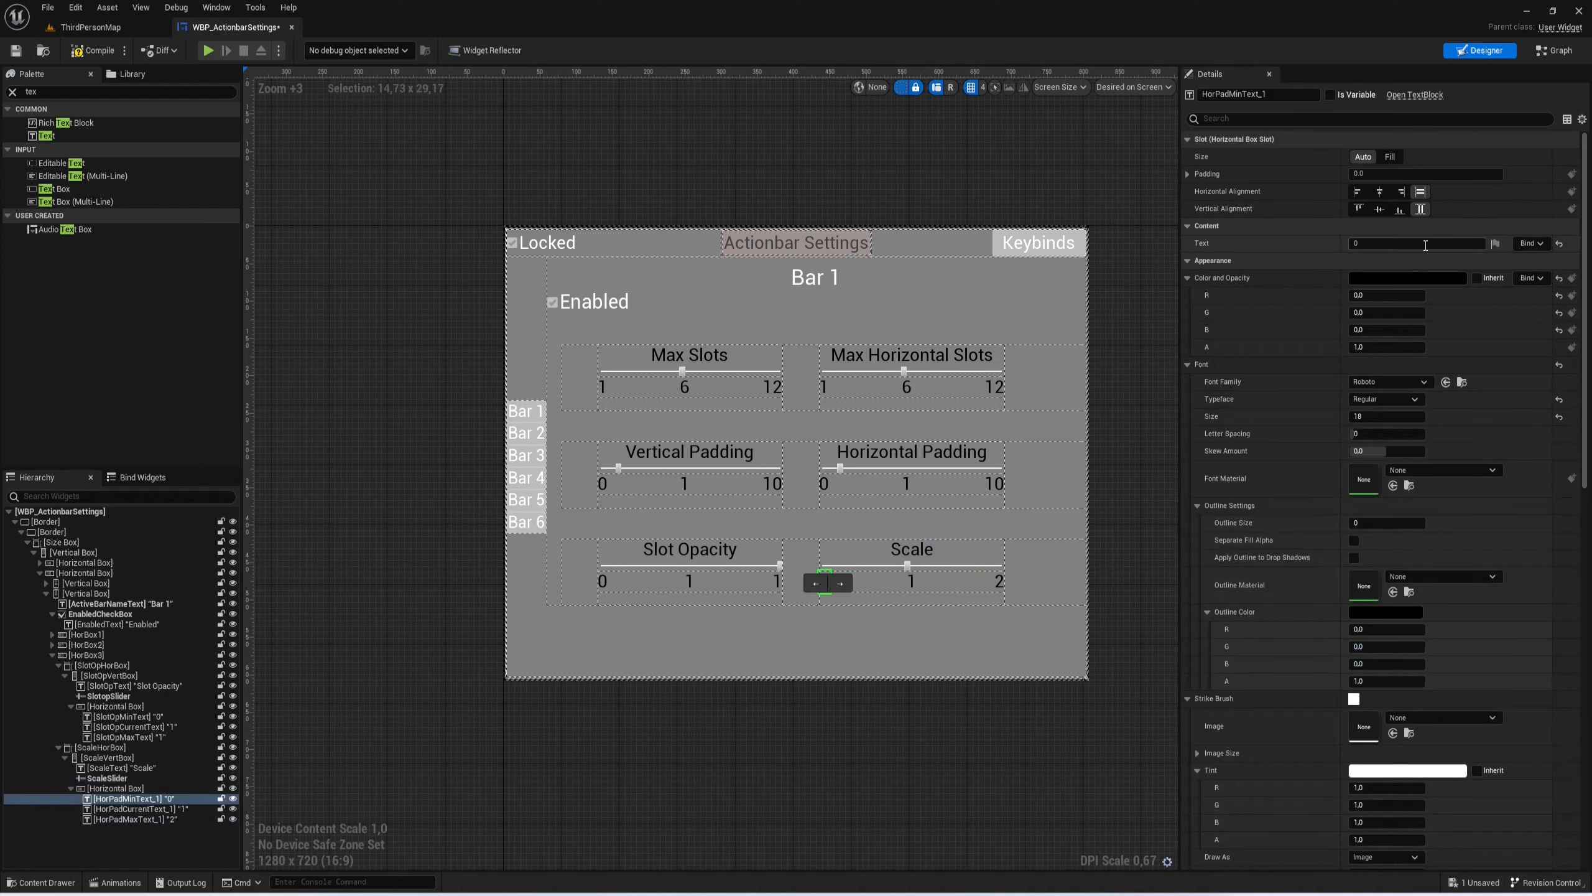
type(".1")
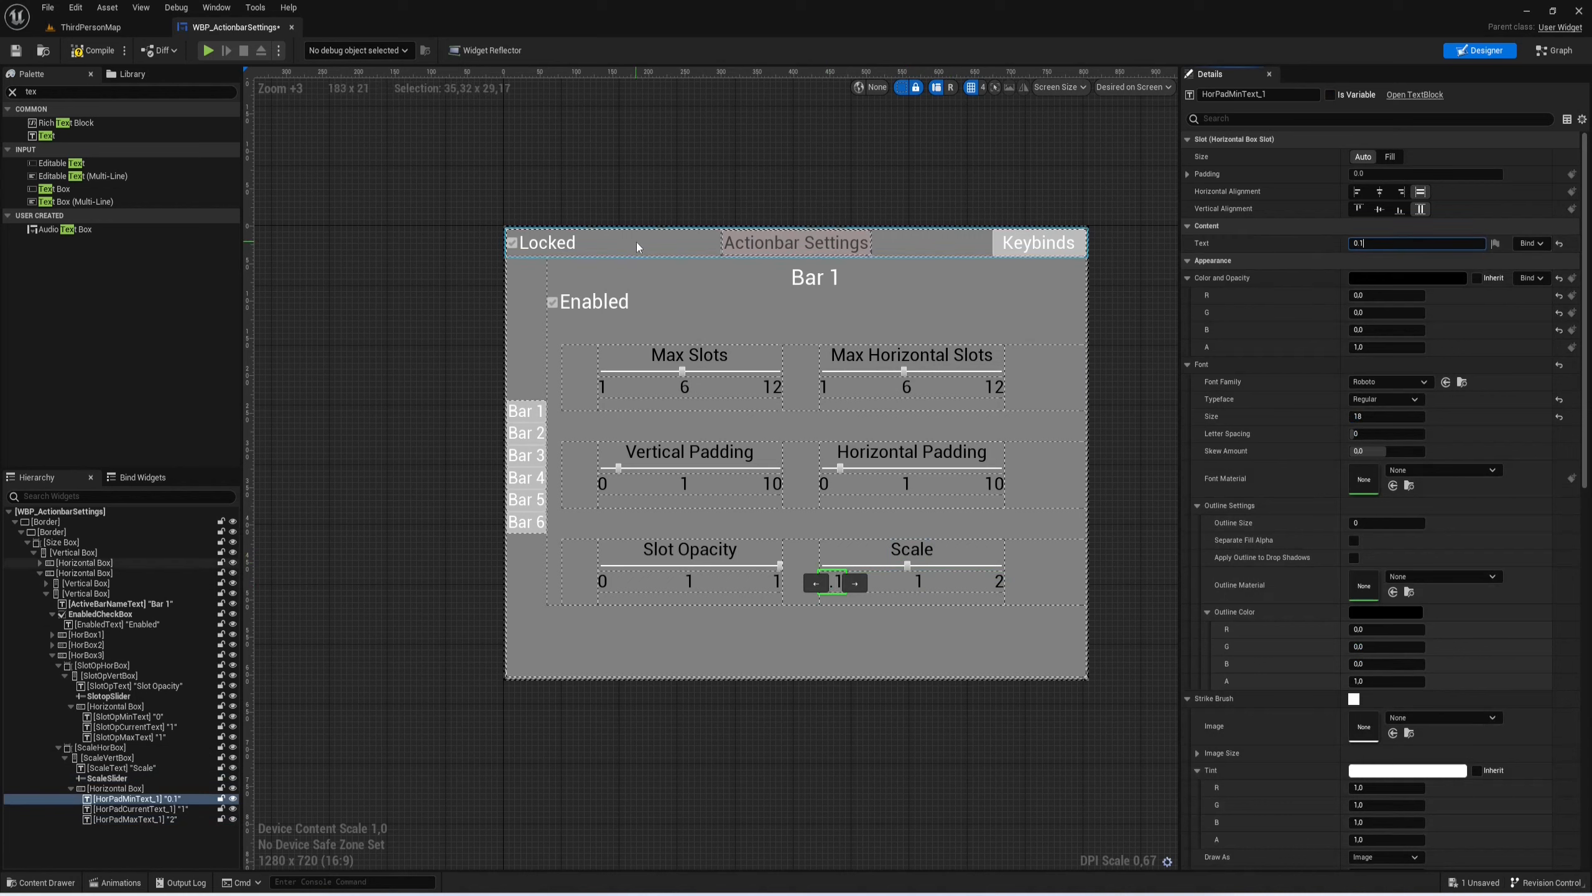
left_click(645, 194)
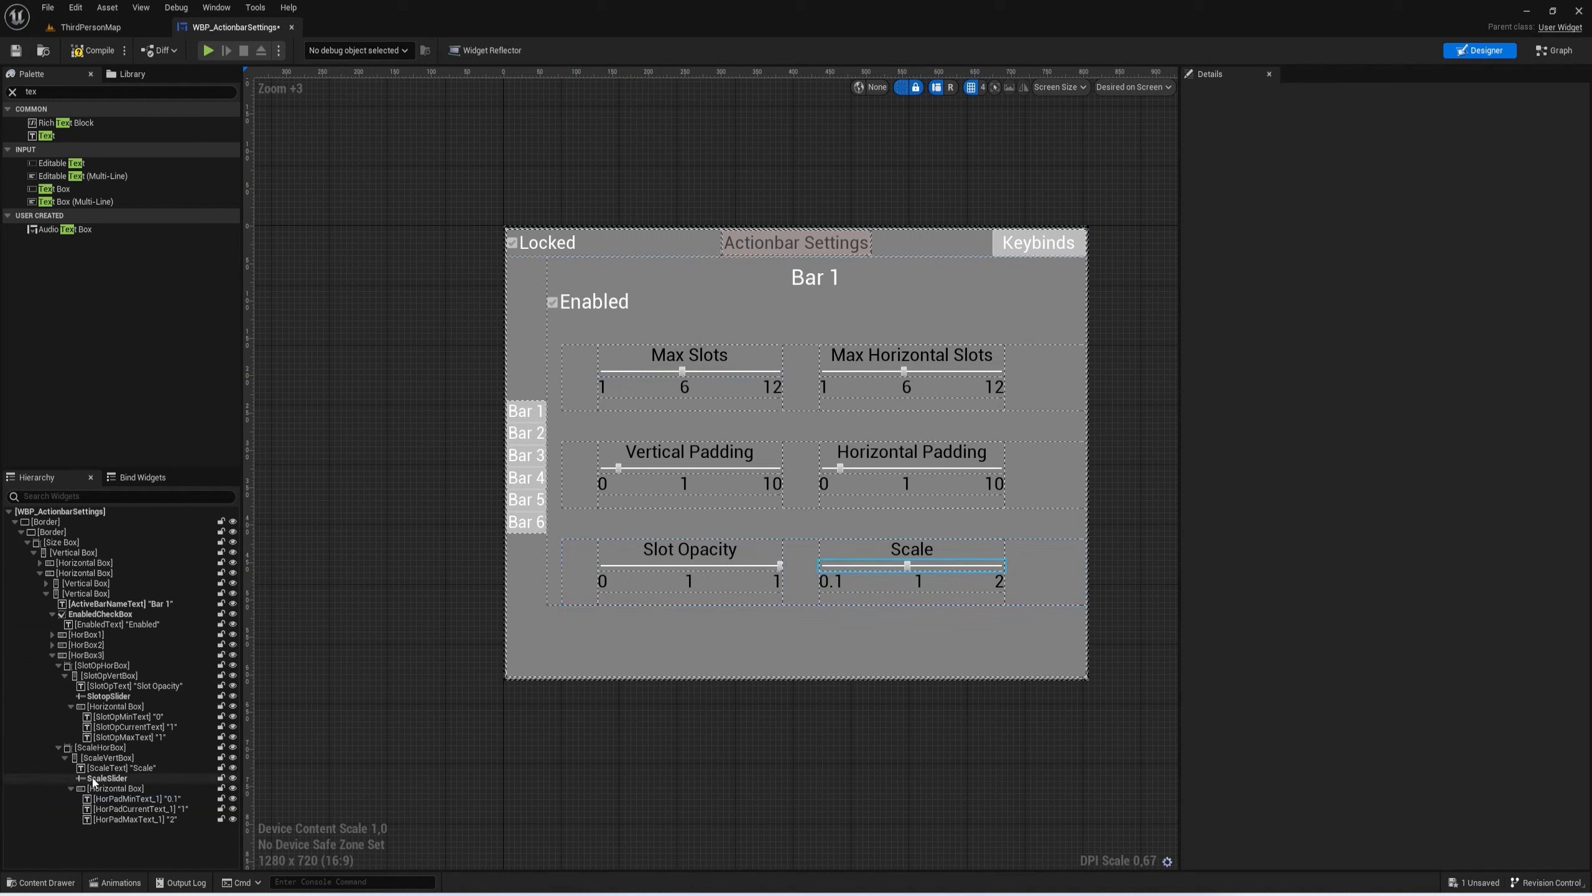
Step: Rename the minimum value text under the Scale slider ScaleMinText and the current value text ScaleCurrentText
left_click(240, 798)
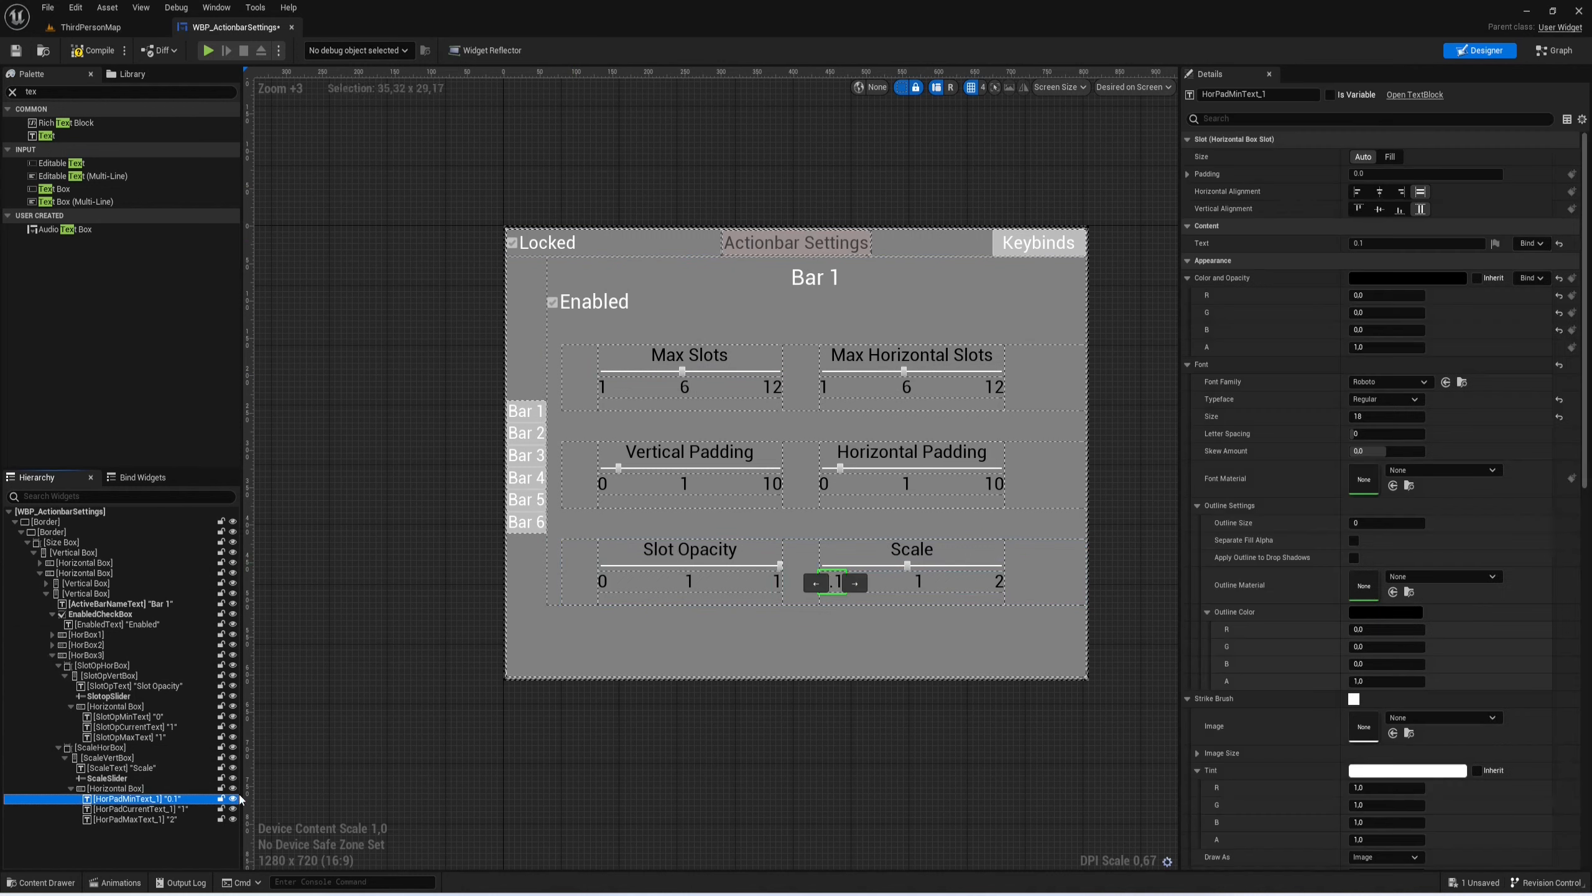
key("F2")
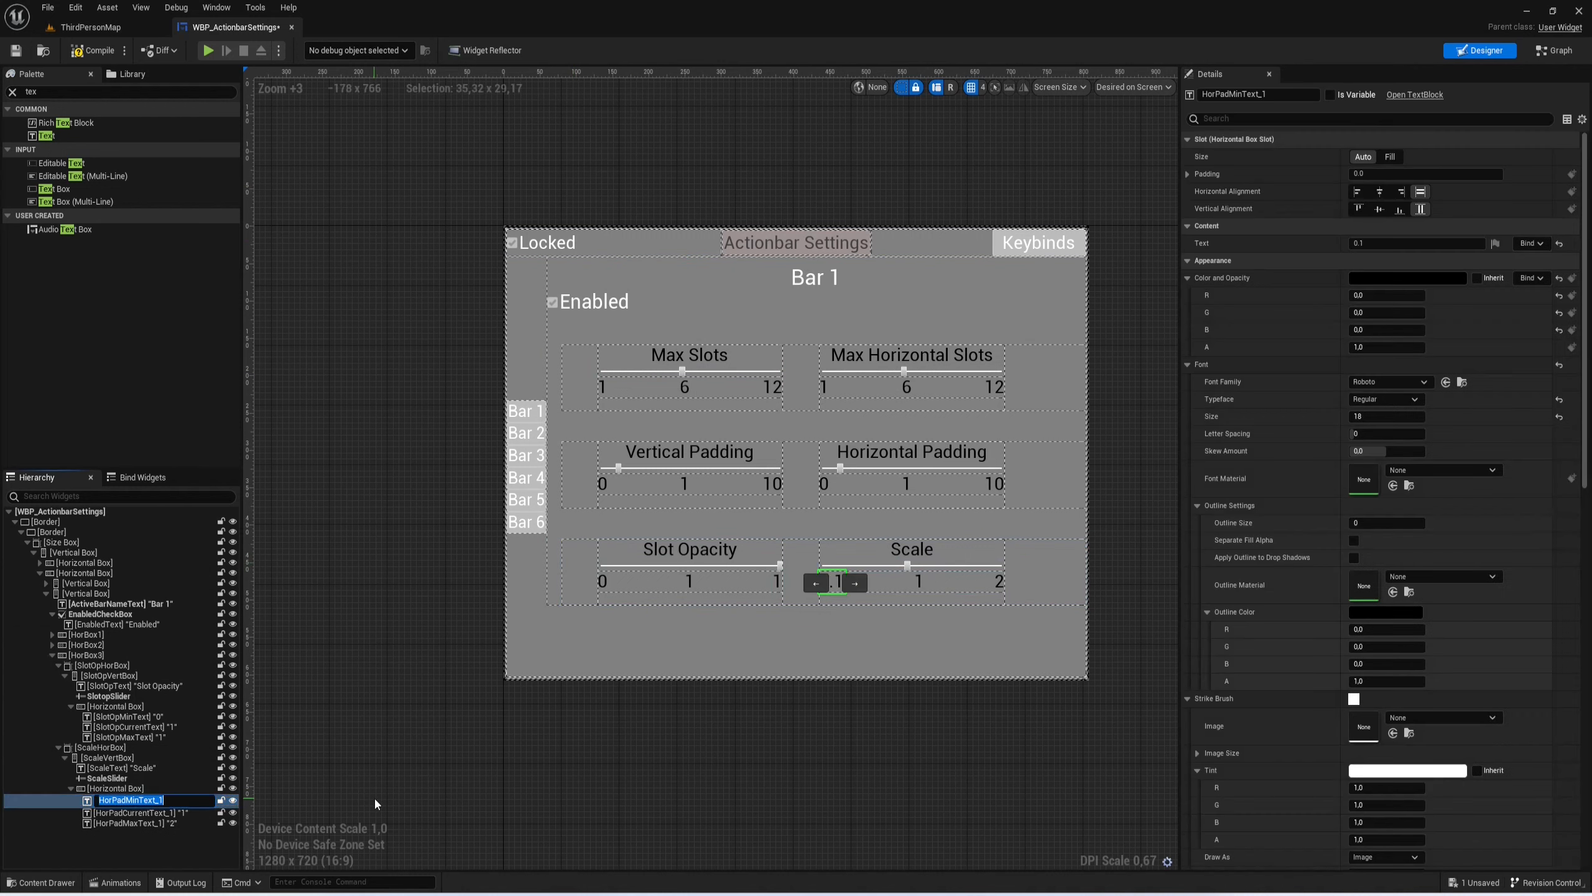
type("ScaleMinText")
key("Return")
left_click(192, 808)
key("F2")
type("ScaleCurrentText")
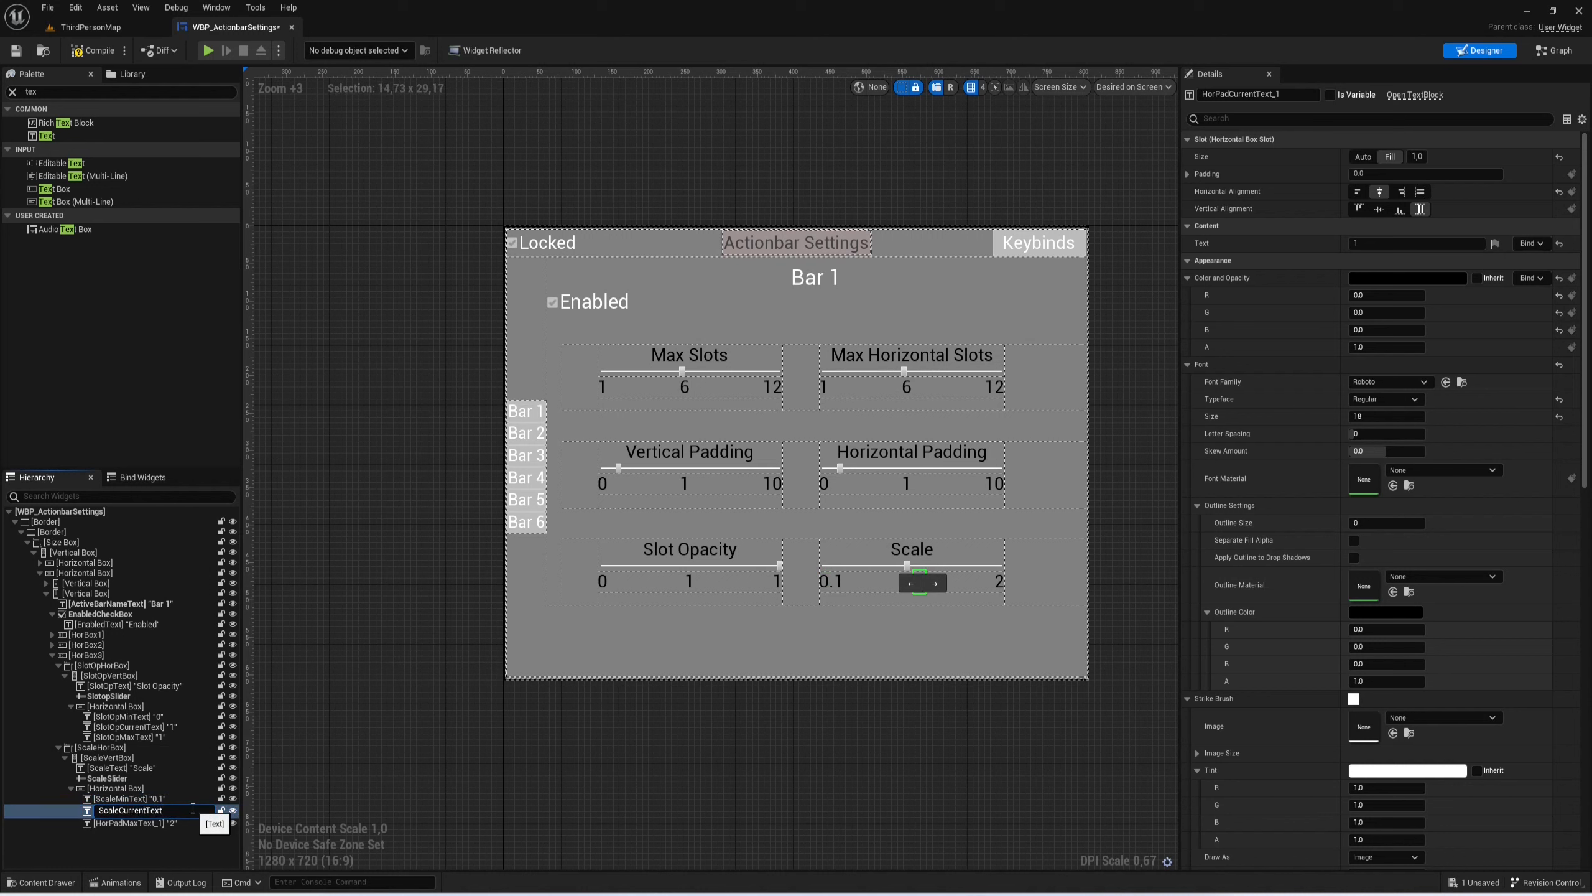
key("Return")
Step: Rename the maximum value text under the Scale slider ScaleMaxText and compile the widget blueprint
left_click(161, 821)
key("F2")
type("ScaleMaxText")
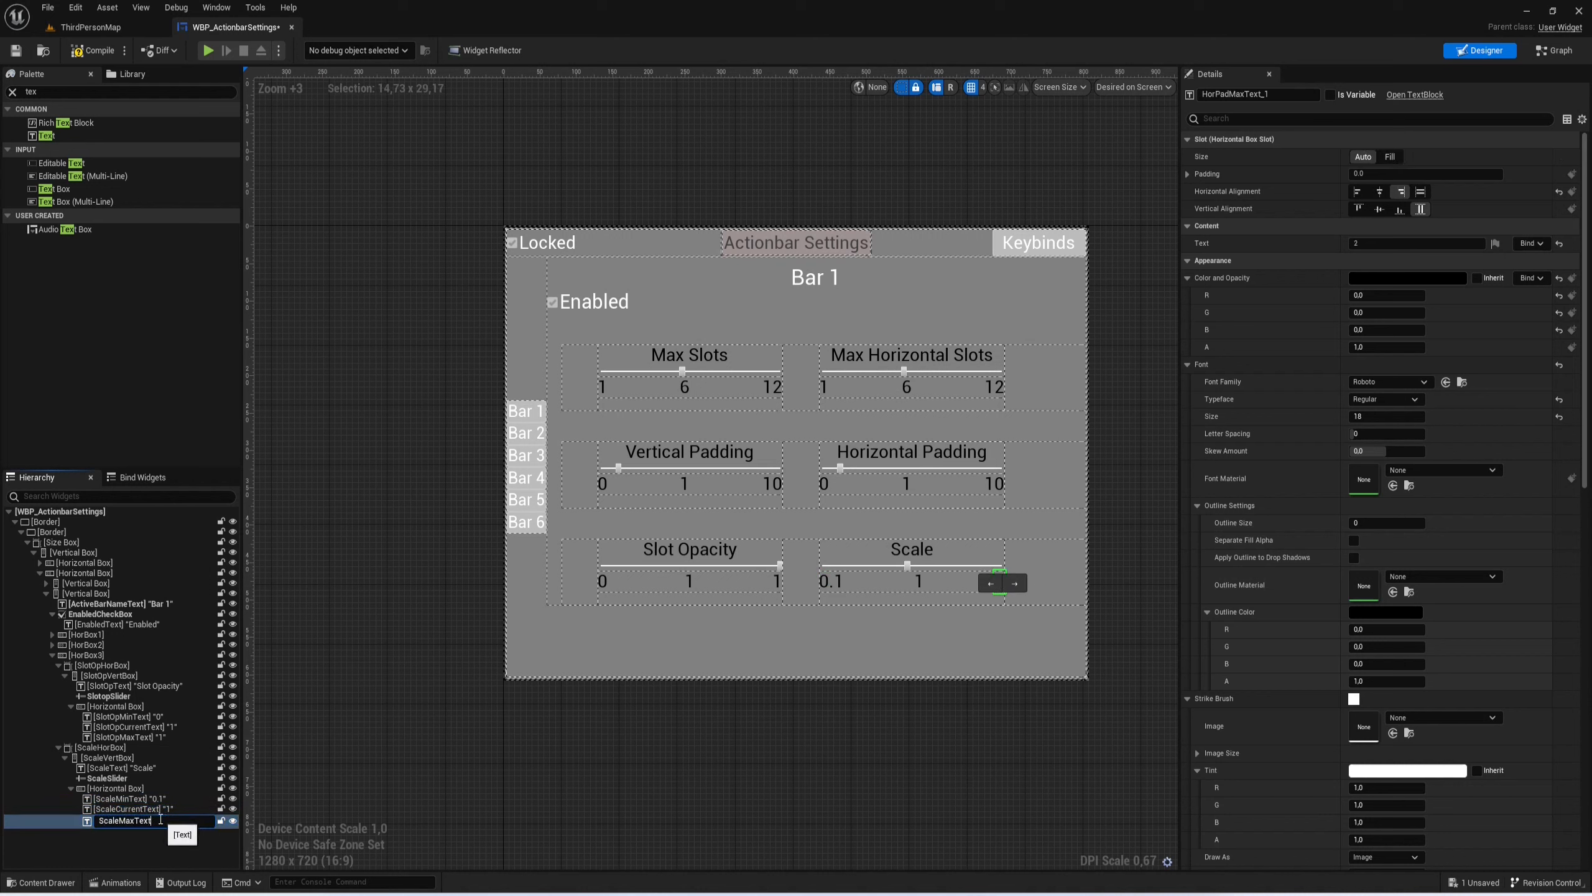
key("Return")
left_click(100, 51)
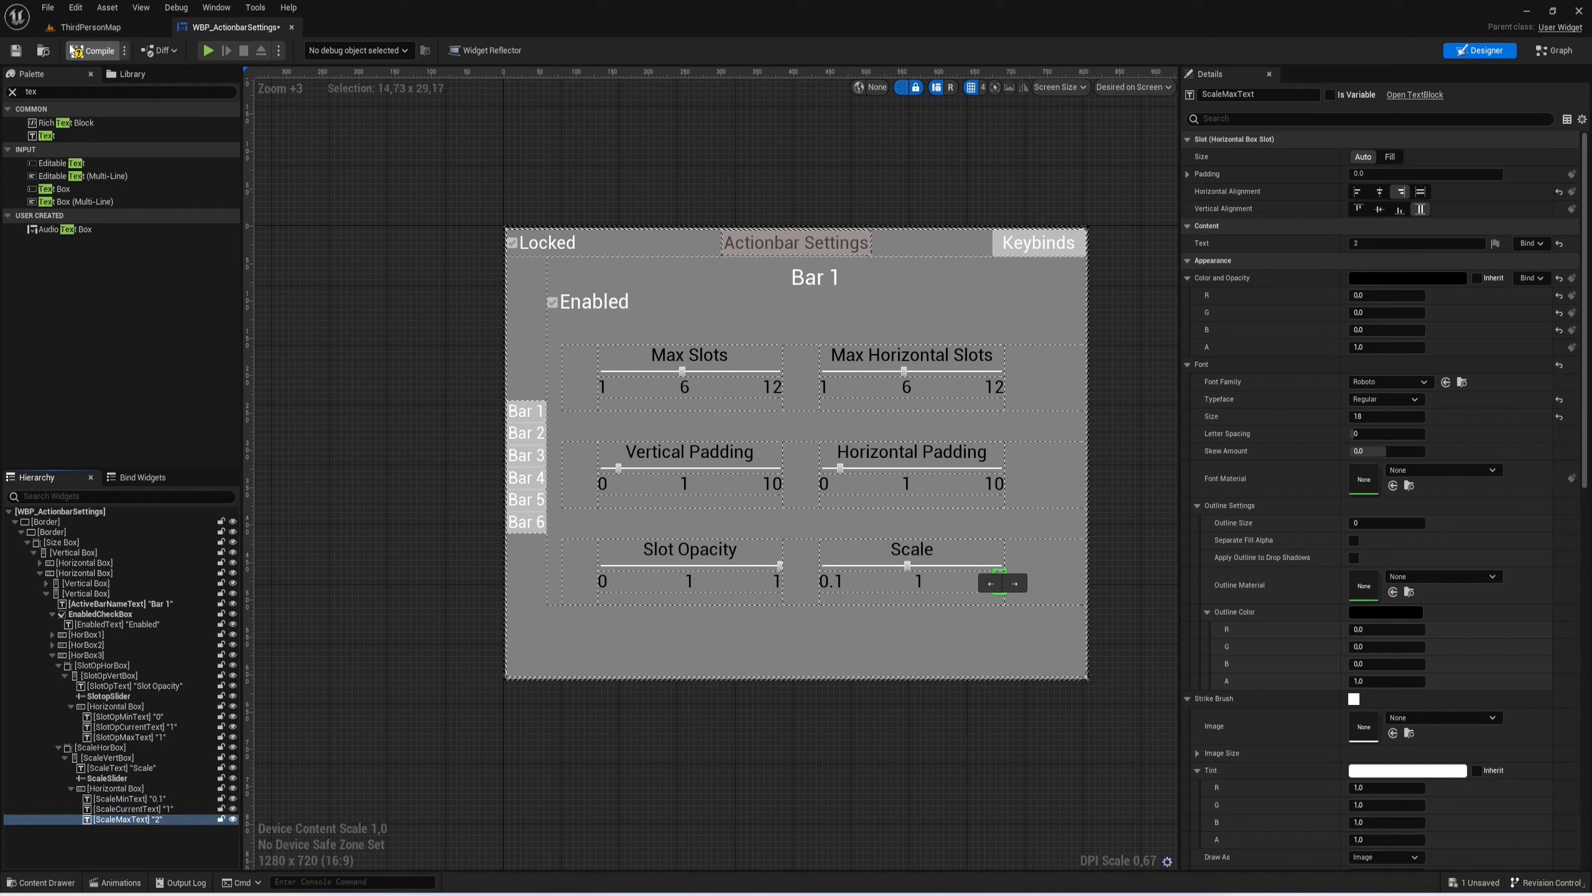
right_click_drag(306, 188, 306, 234)
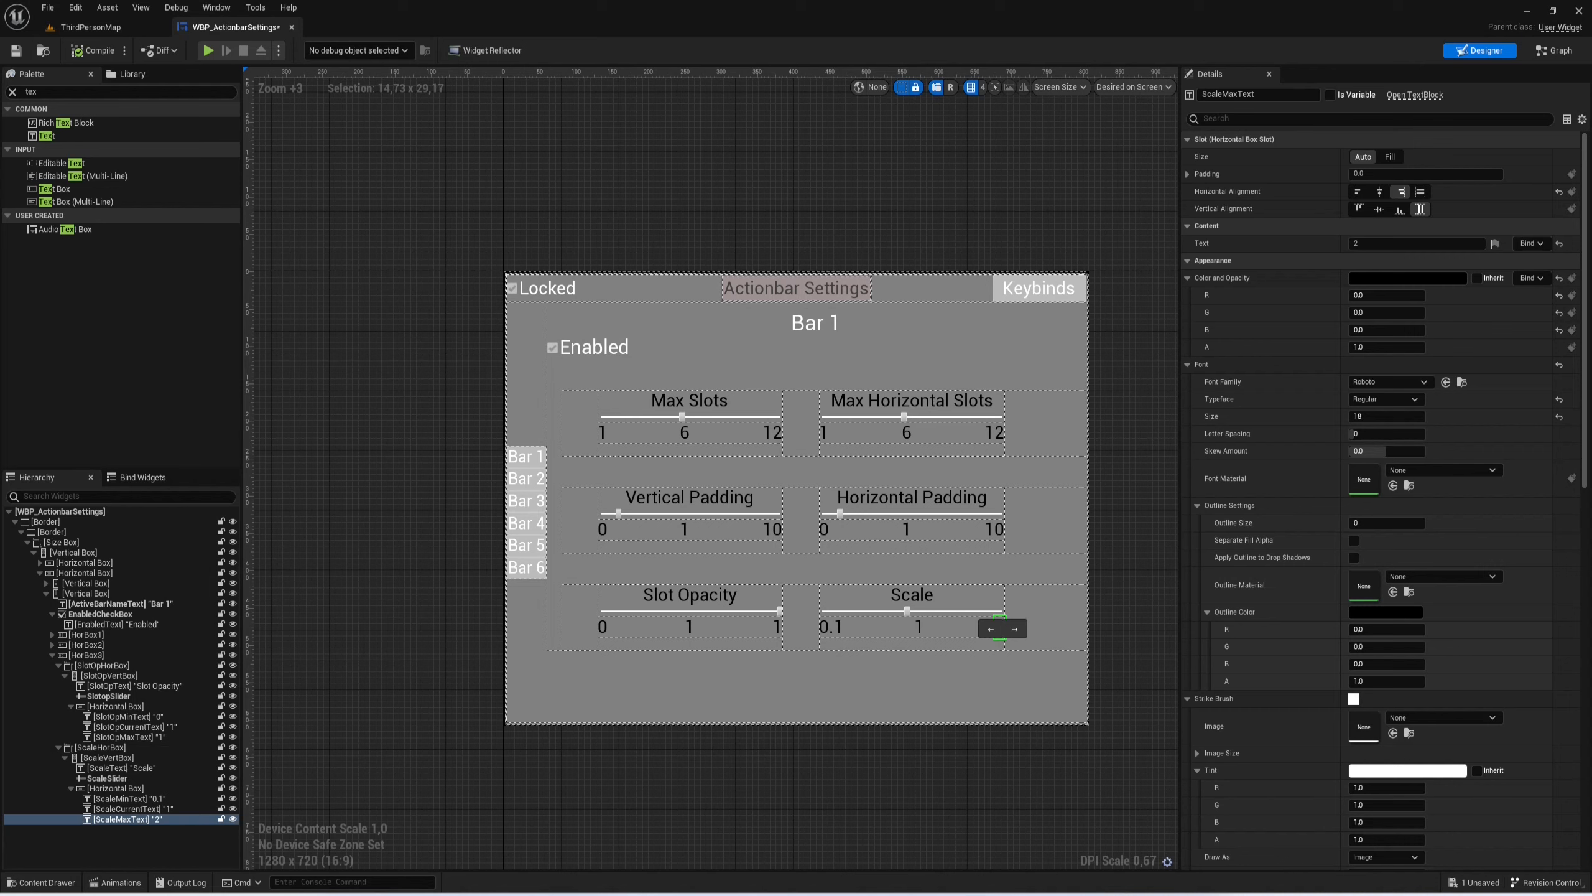
left_click(855, 178)
right_click_drag(855, 178, 813, 199)
key("ctrl+space")
left_click(537, 565)
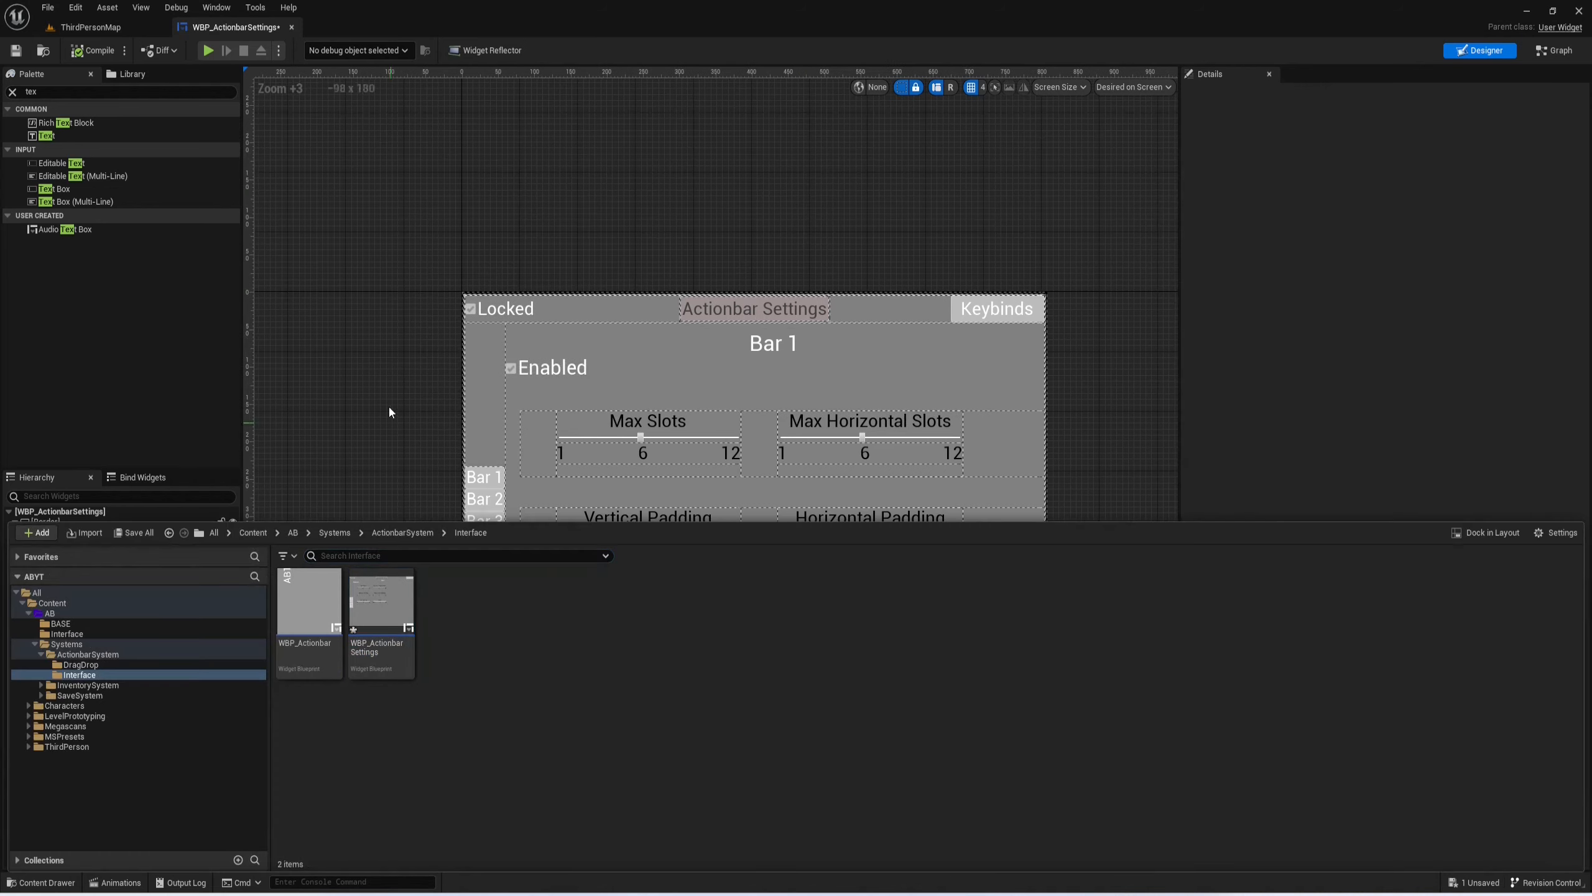
left_click(391, 413)
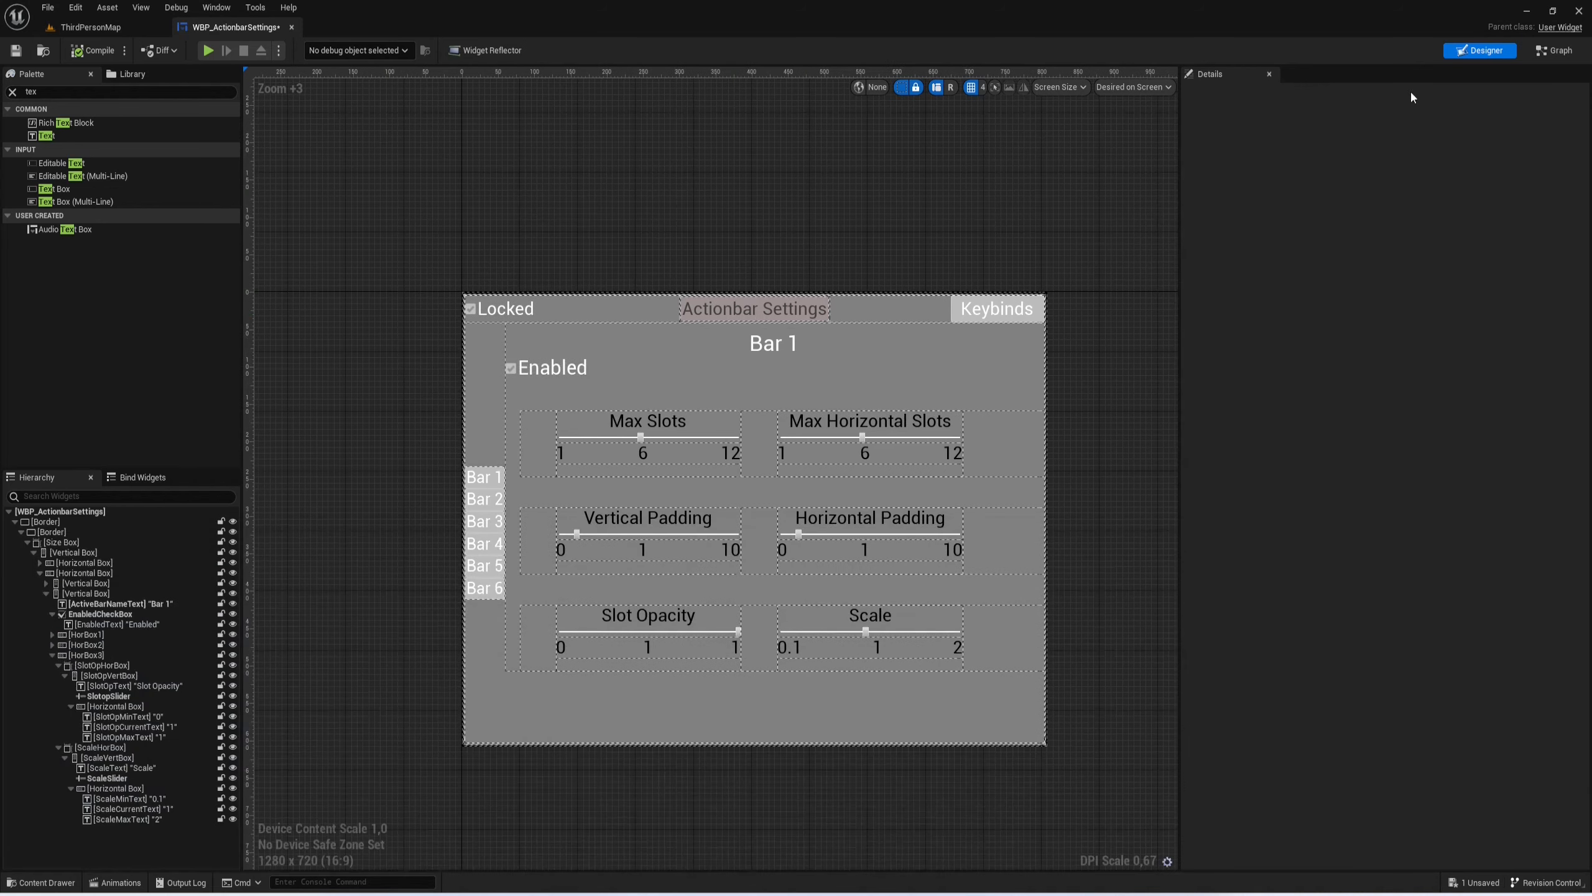
Step: Add a variable named HudRef of type WBP HUD in the graph of WBP_ActionbarSettings
left_click(1555, 52)
left_click(262, 247)
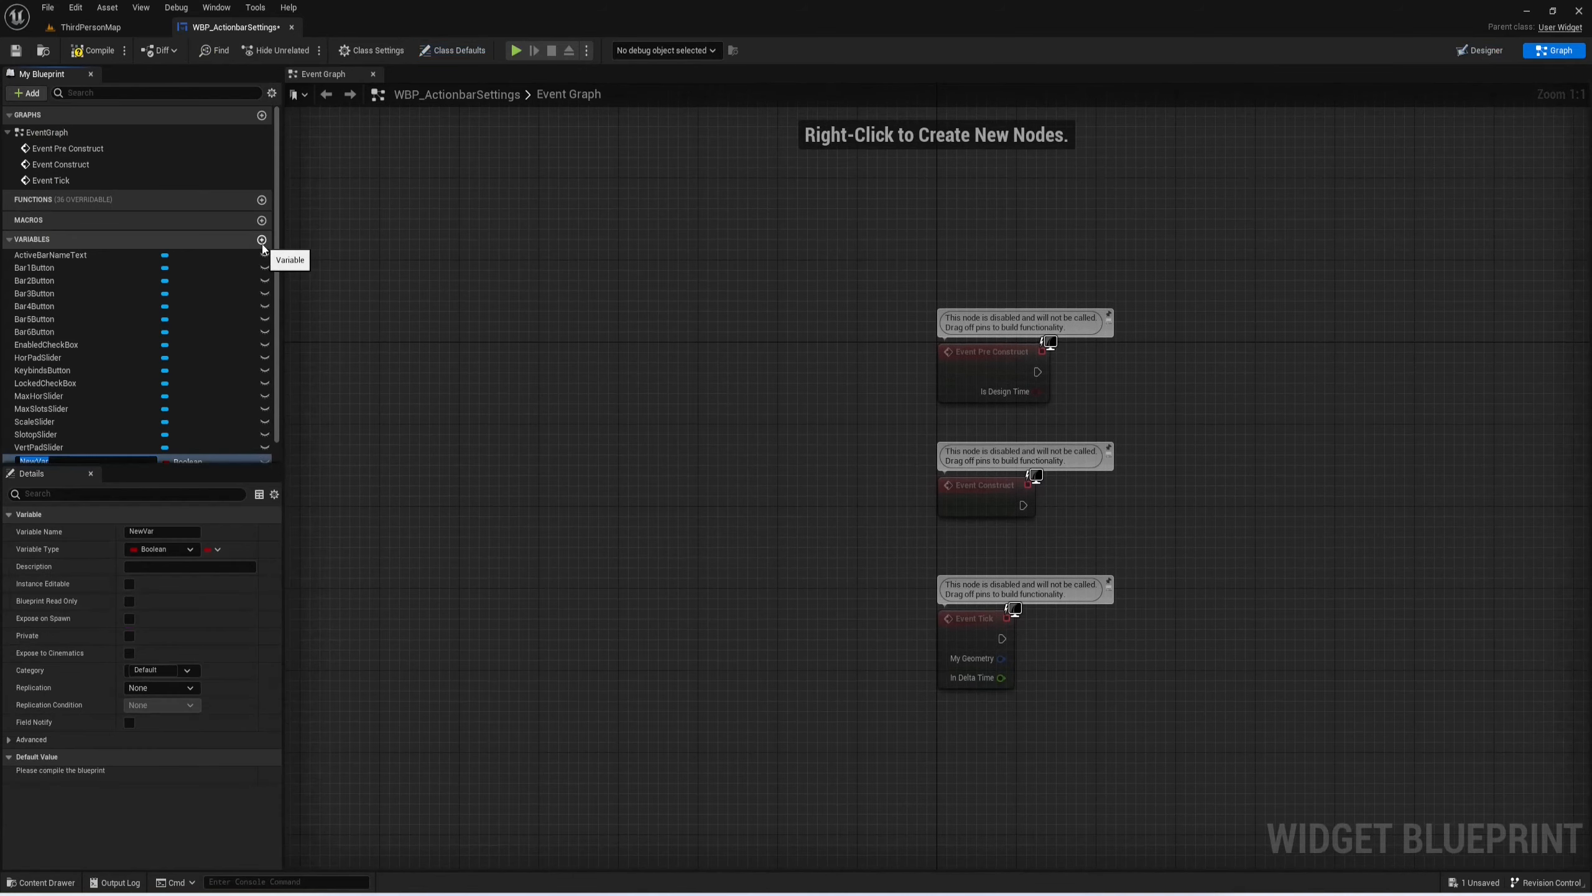
type("HudRef")
key("Return")
left_click(188, 434)
type("wbp_hud")
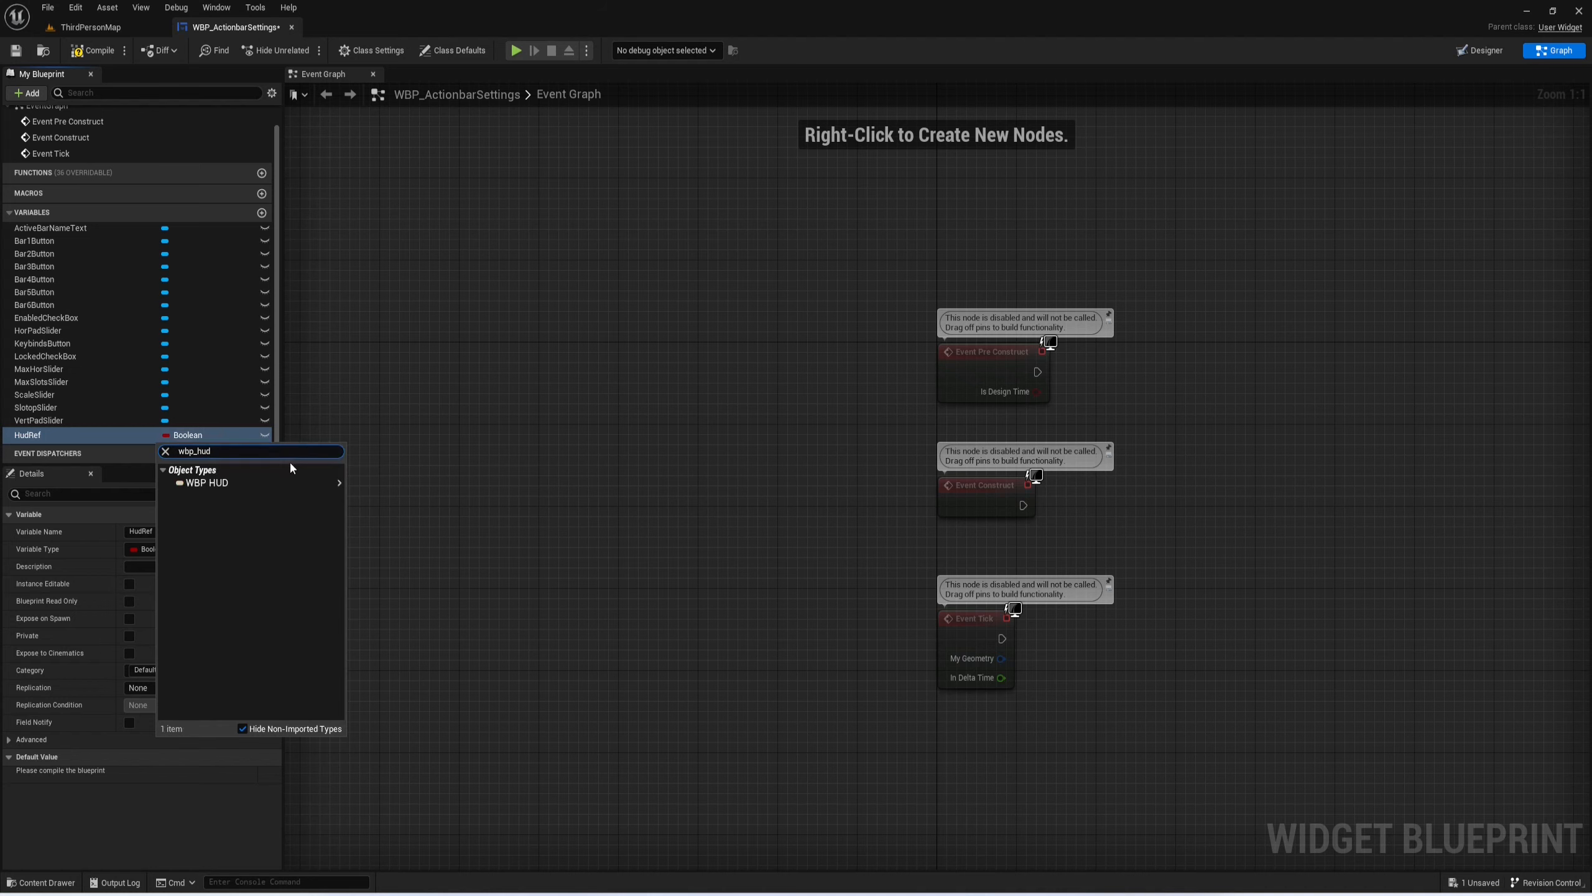
left_click(361, 482)
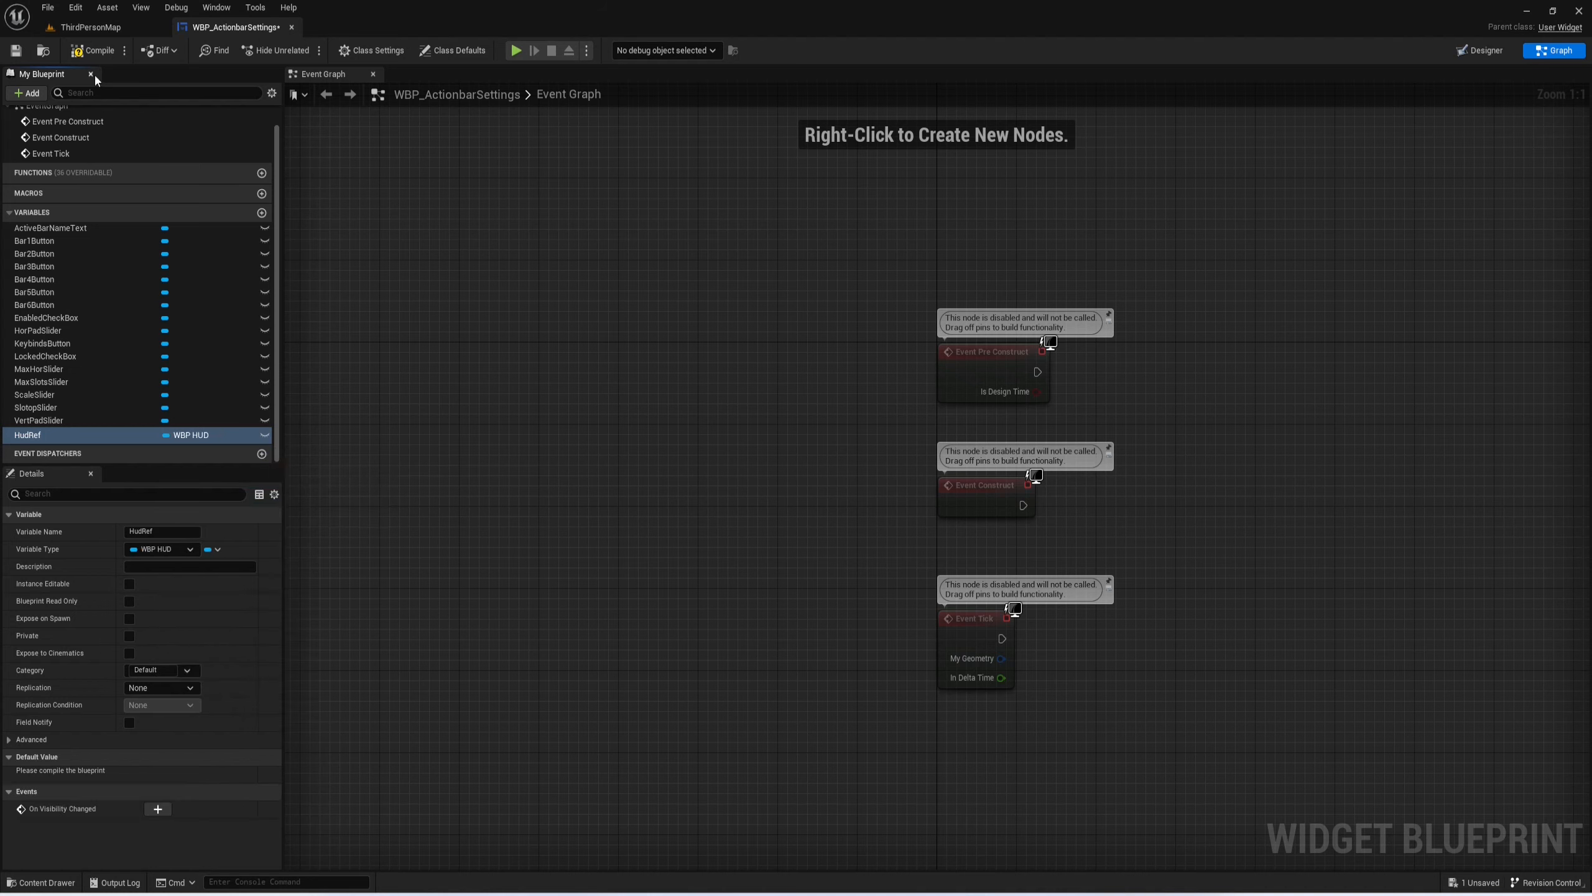
Step: Search the AB content folder for "hud" and open the WBP_HUD widget blueprint
key("ctrl+space")
left_click(336, 534)
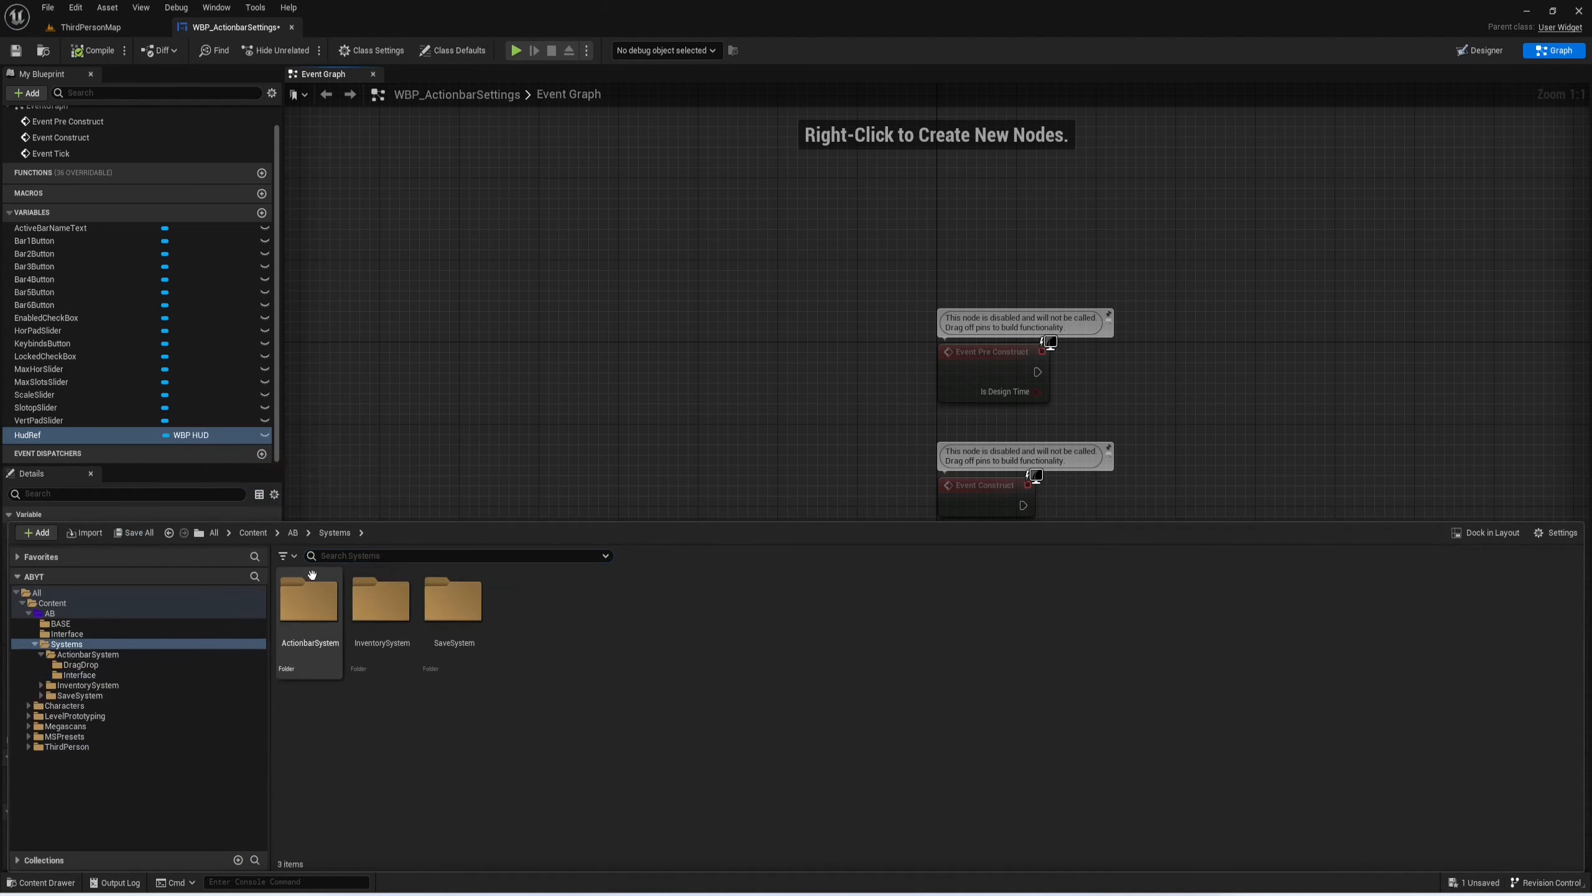
type("hud")
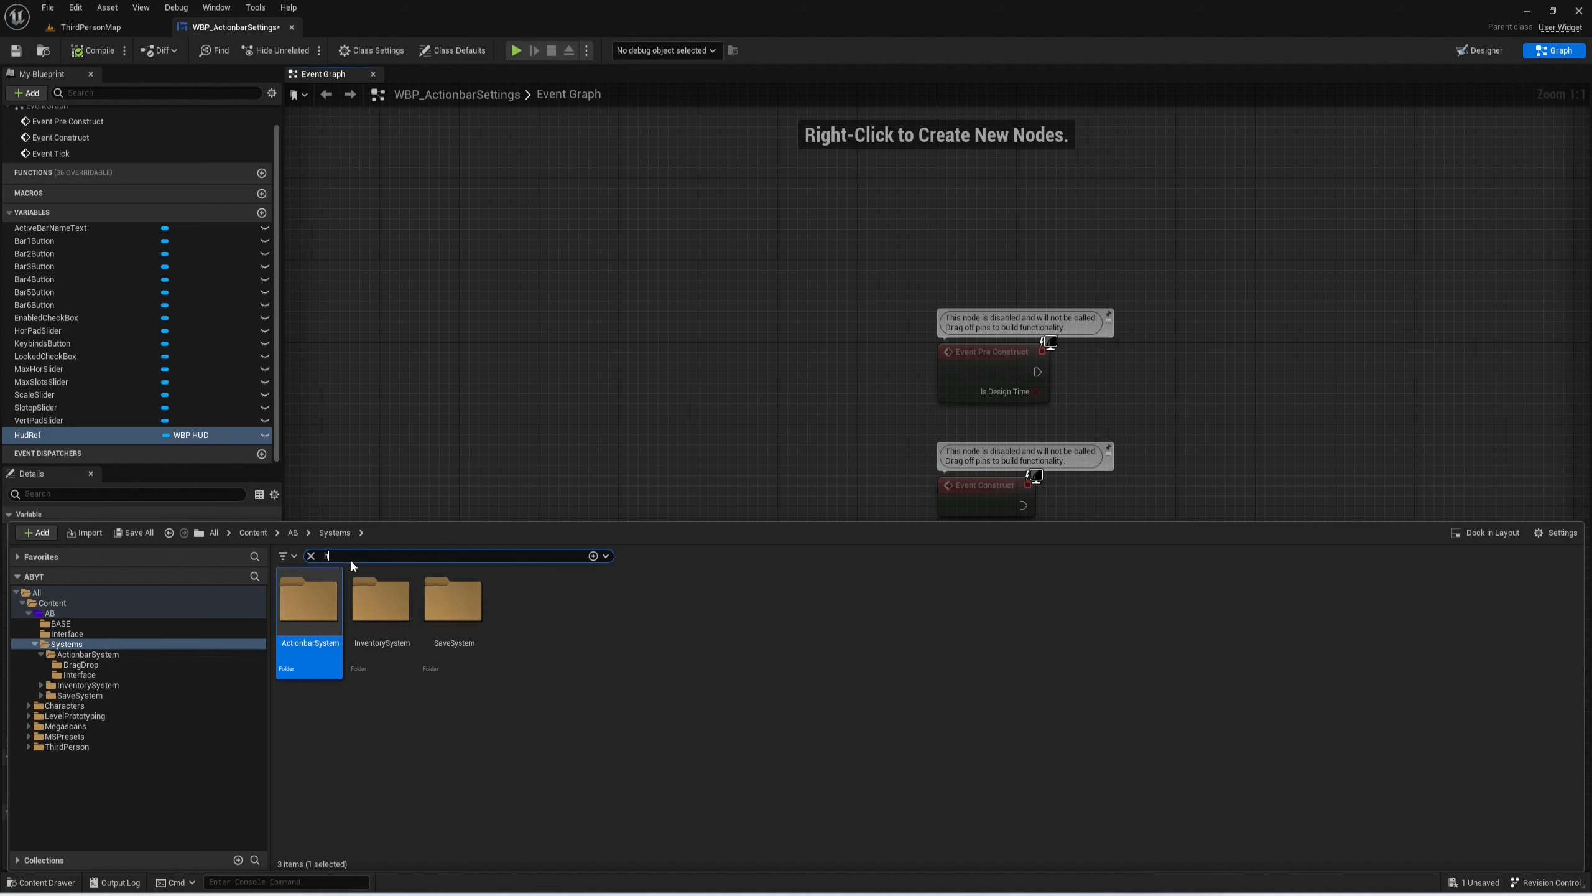
left_click(292, 532)
double_click(380, 611)
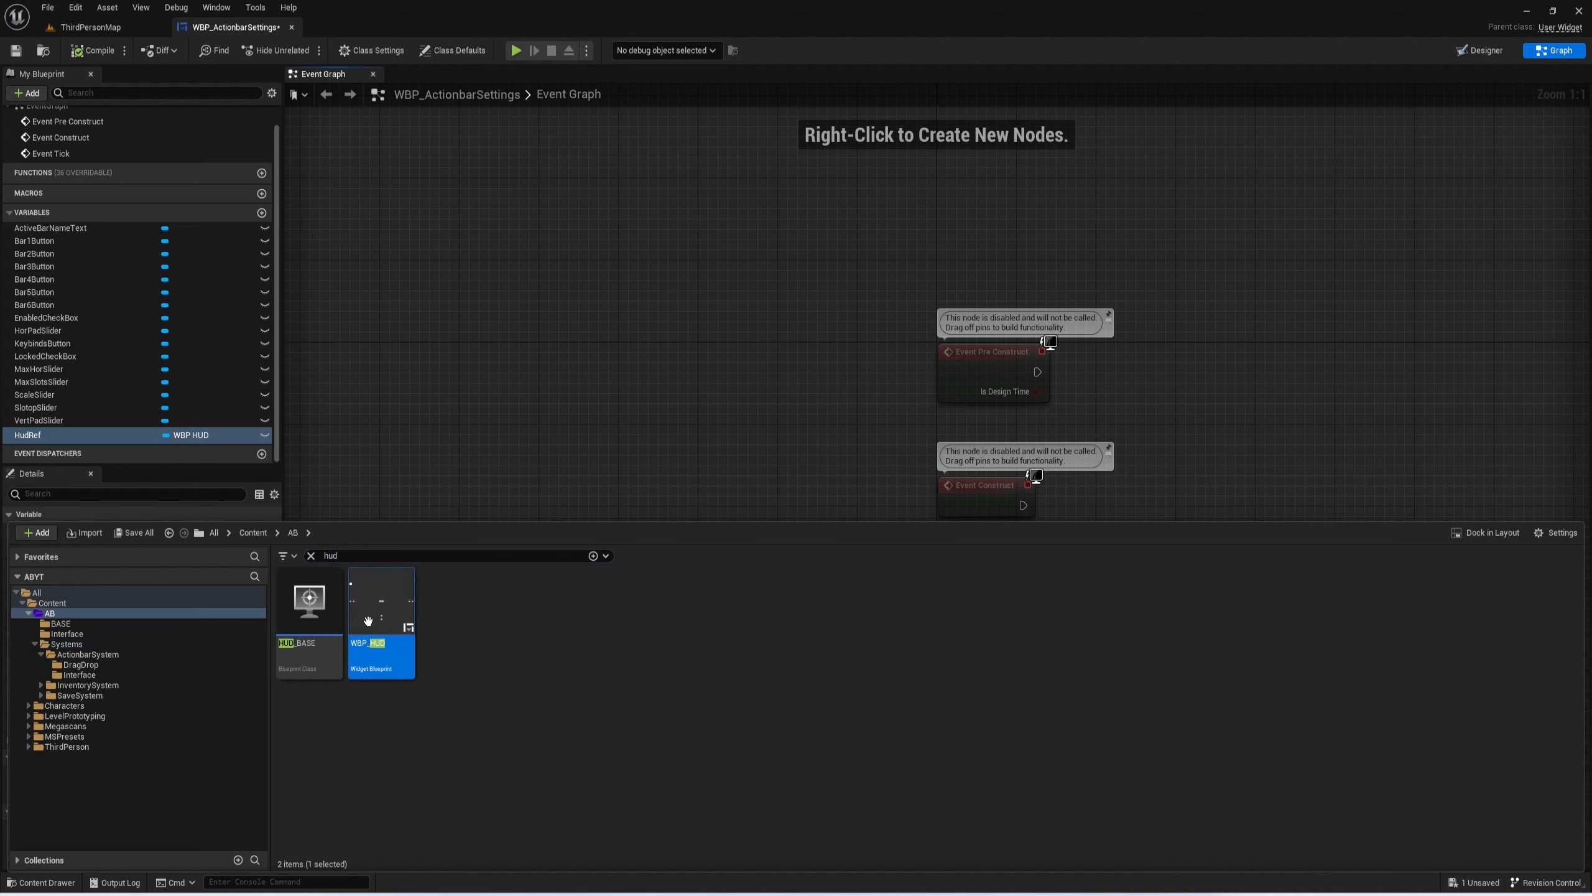
Step: Find the WBP Actionbar Settings widget and add it under HudCanvas in WBP_HUD
left_click(87, 93)
type("act")
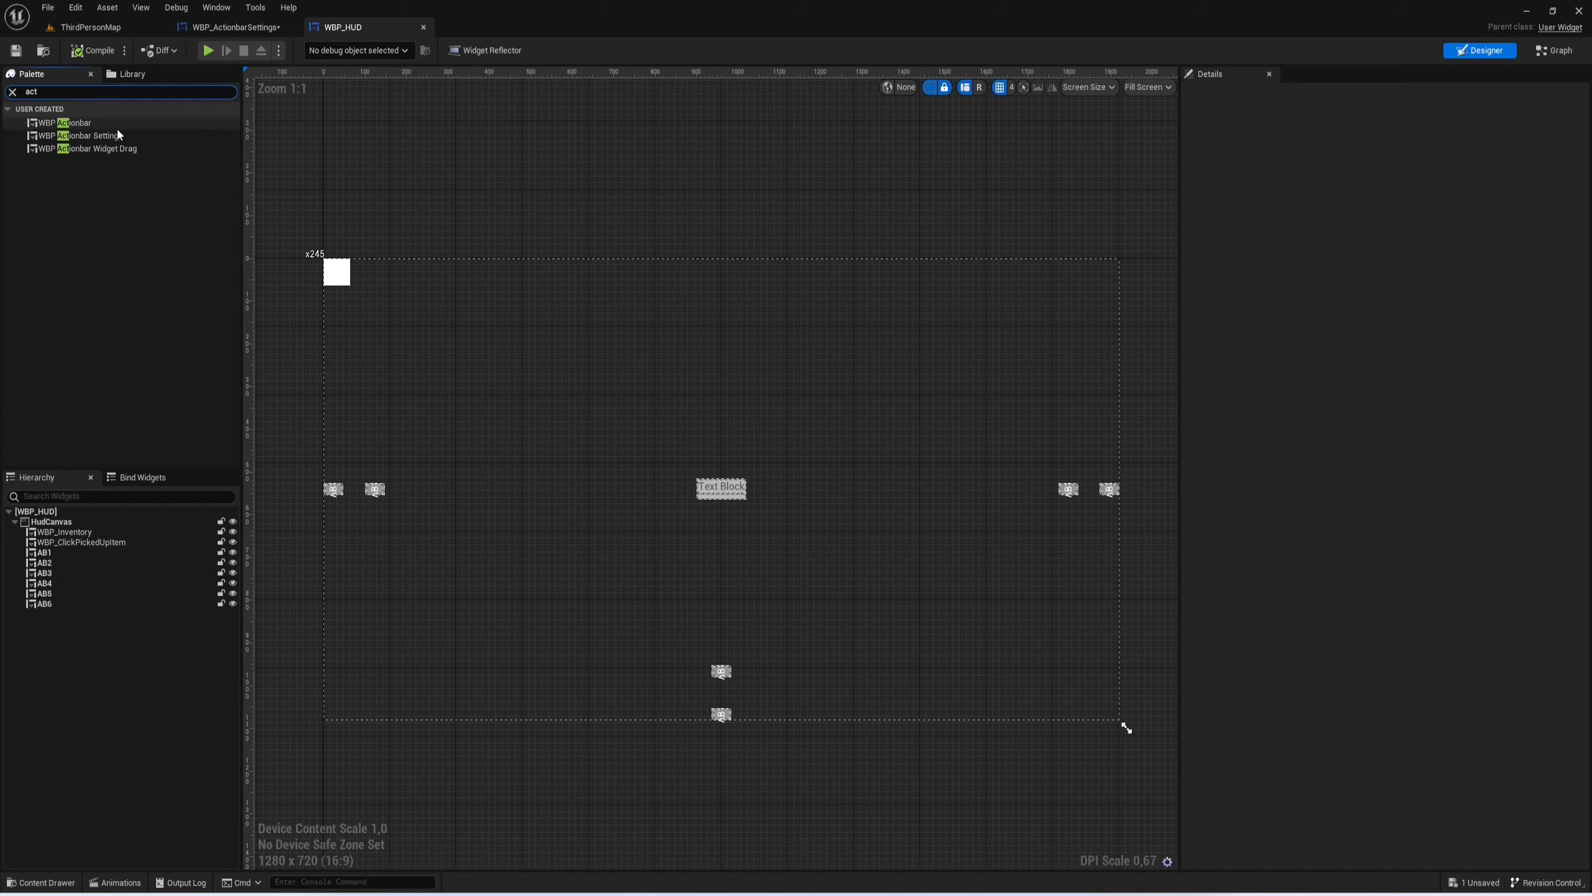
left_click_drag(94, 136, 60, 522)
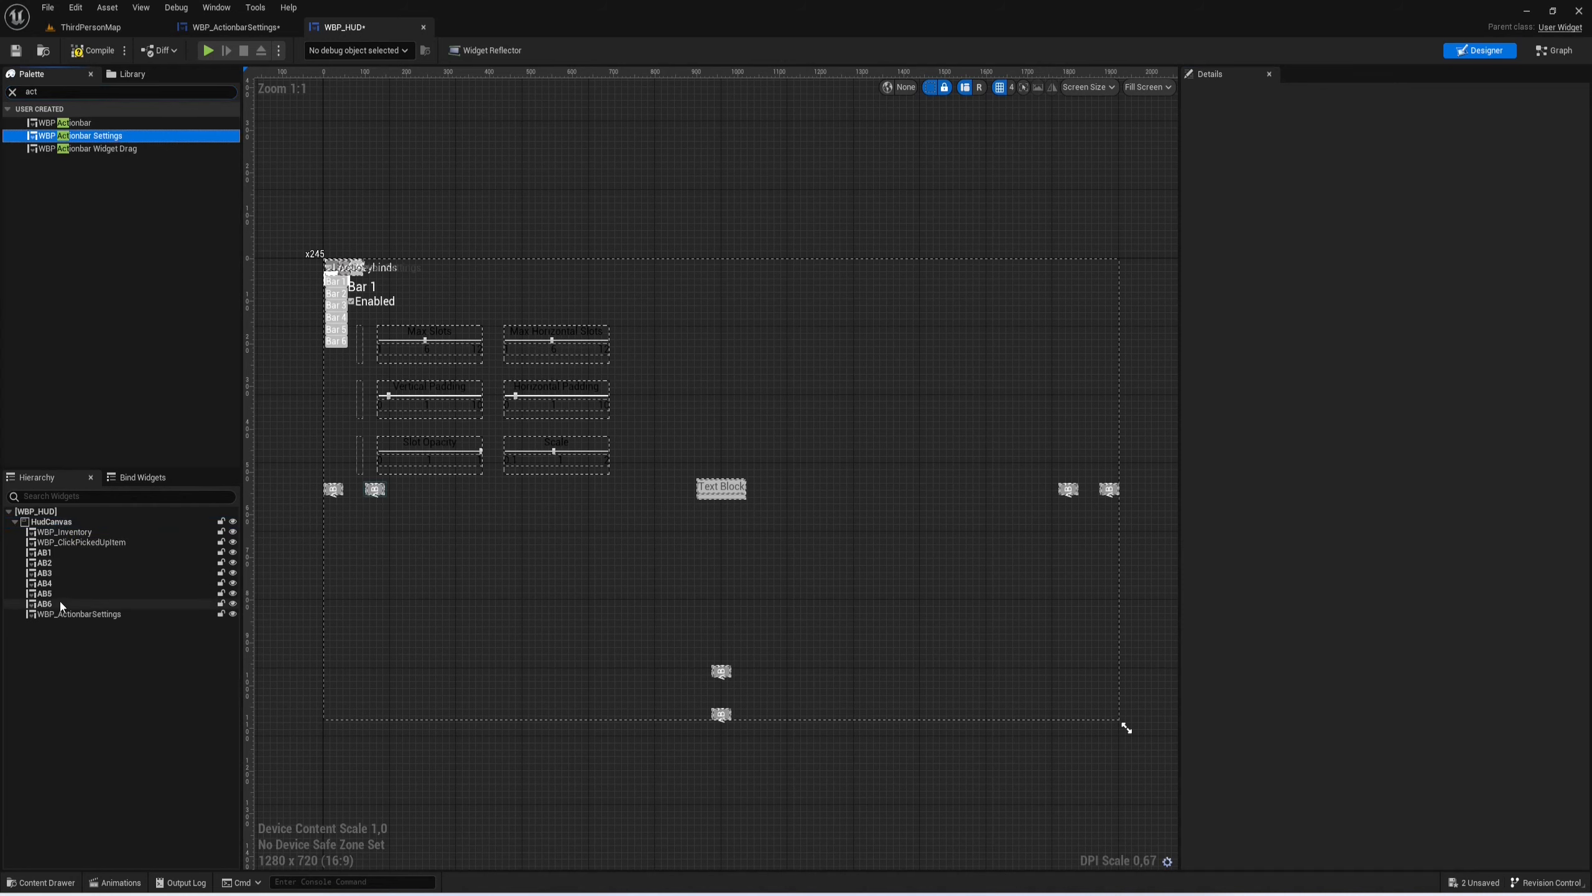
Step: Size the WBP_ActionbarSettings widget to its content, then anchor and position it at the canvas centre
left_click(1354, 261)
left_click(1385, 157)
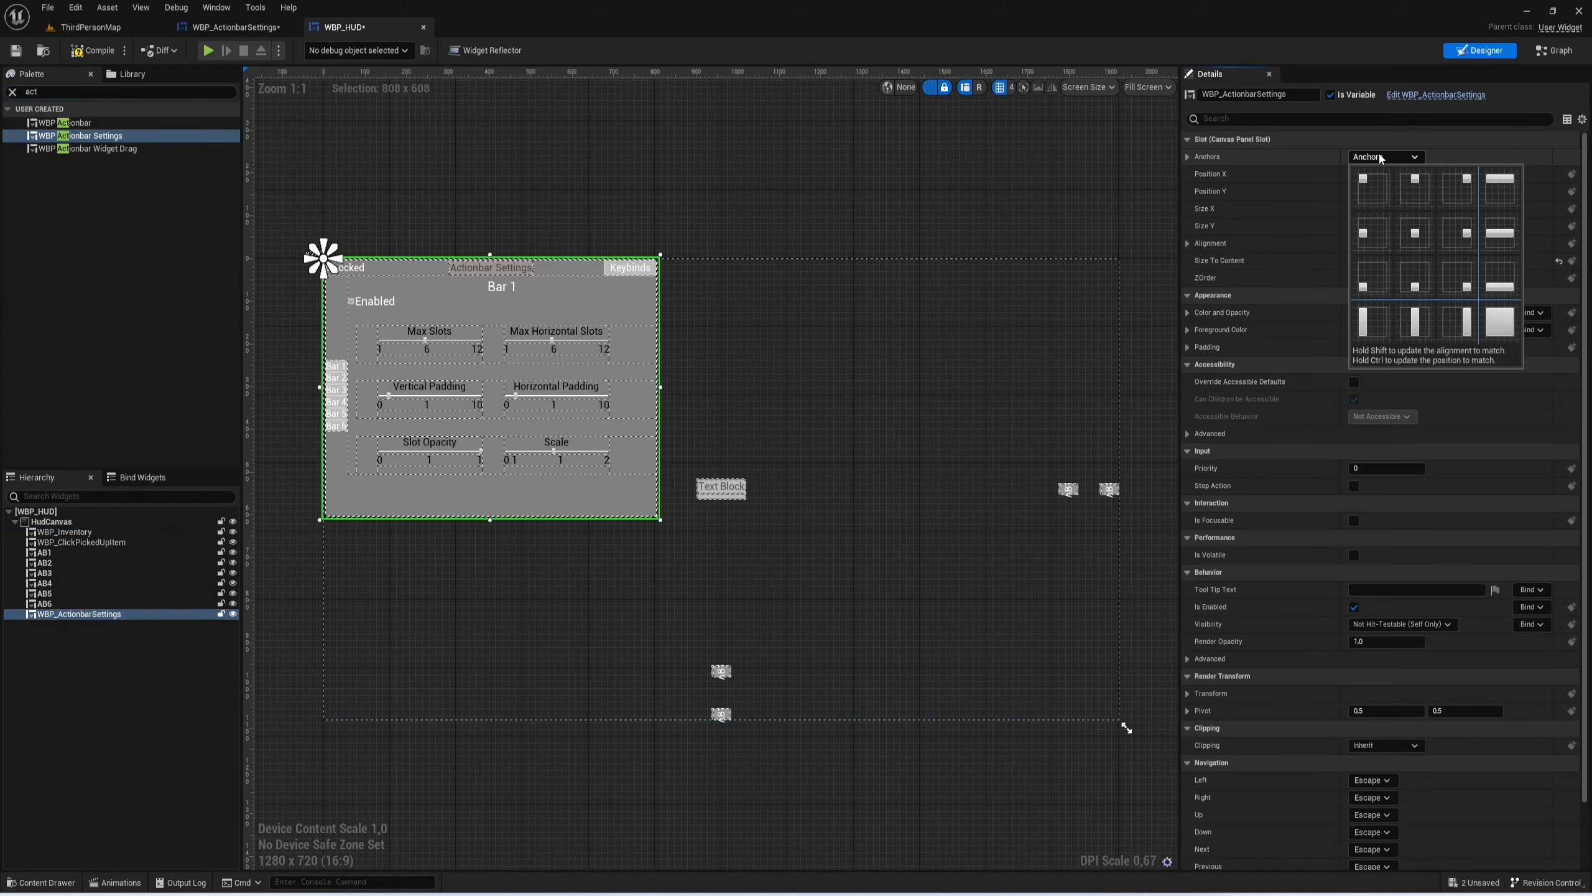
left_click(1415, 234, "ctrl")
scroll(771, 413, "up", 4)
scroll(719, 411, "down", 1)
scroll(719, 411, "down", 1)
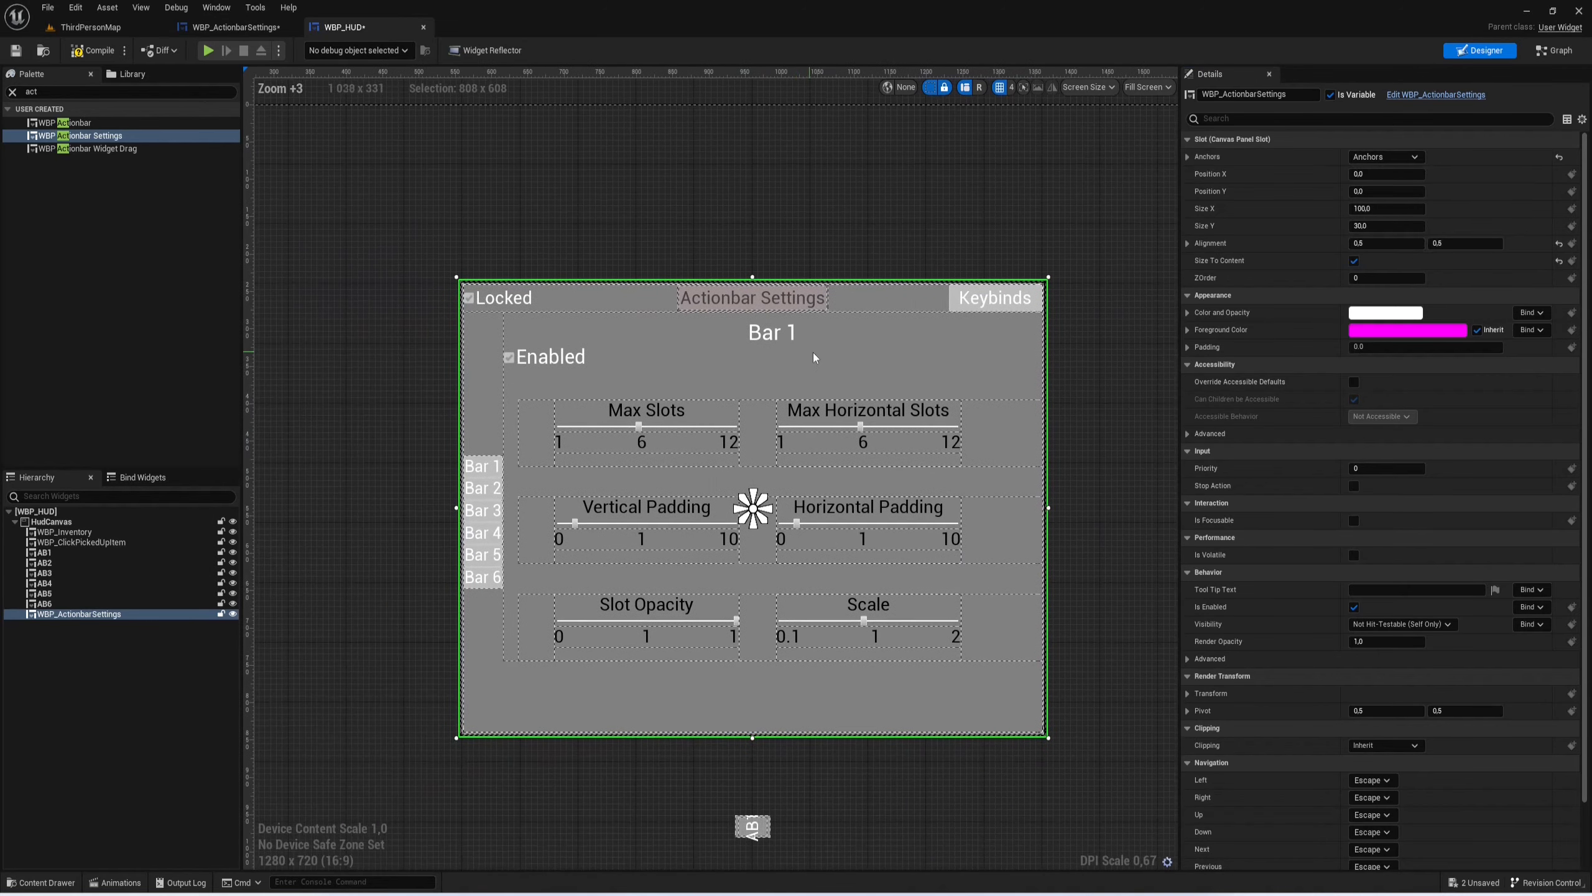
Step: Set the WBP_ActionbarSettings widget's visibility to Hidden and compile WBP_HUD
left_click(1402, 624)
left_click(1385, 662)
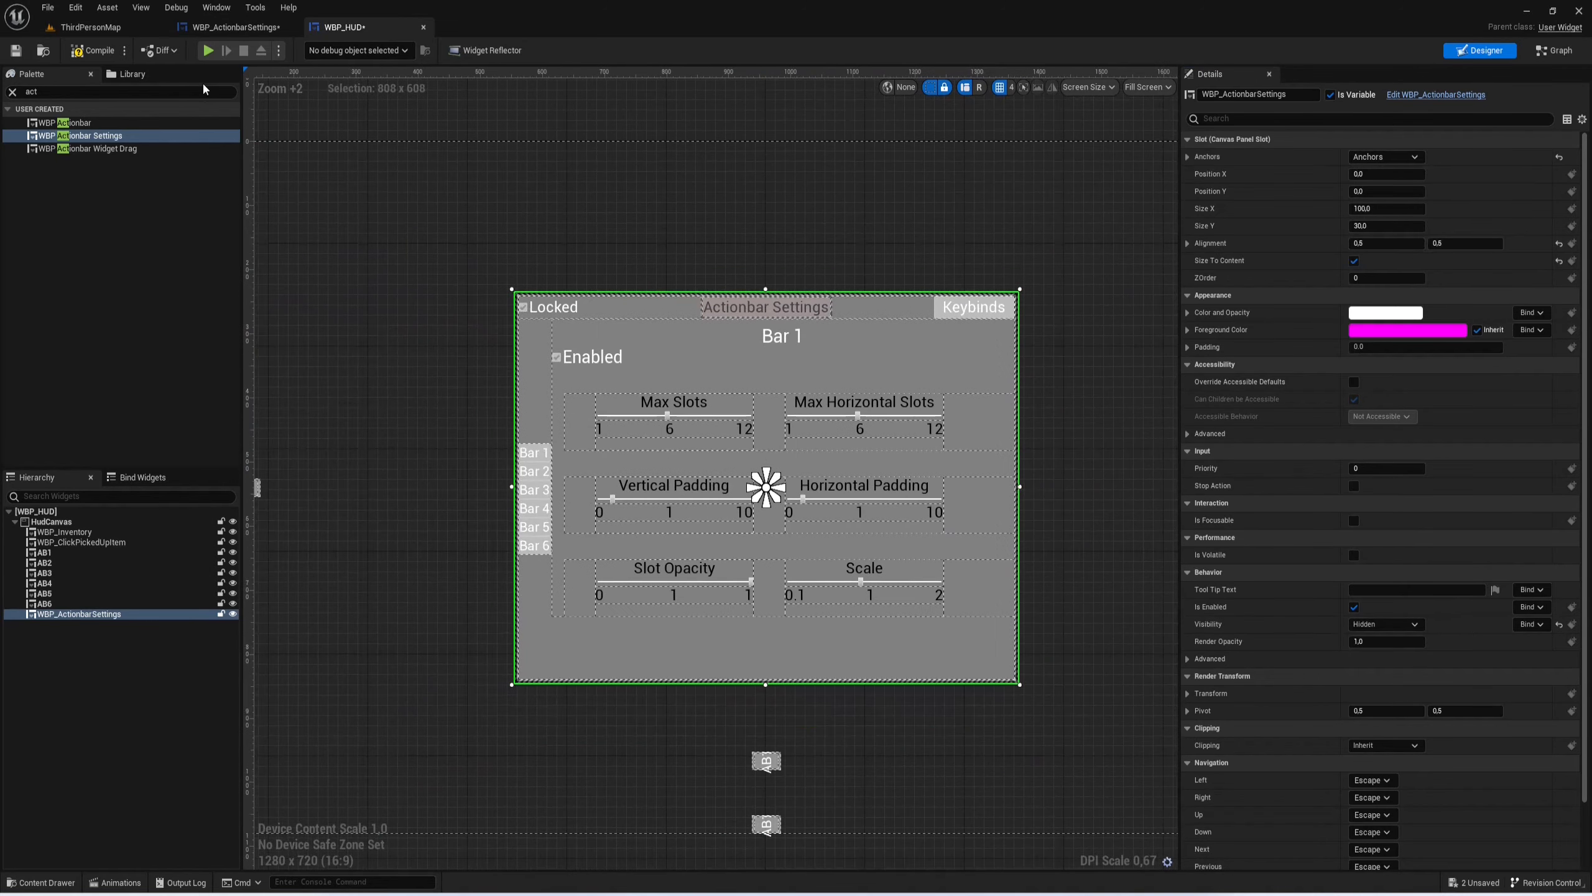
left_click(92, 50)
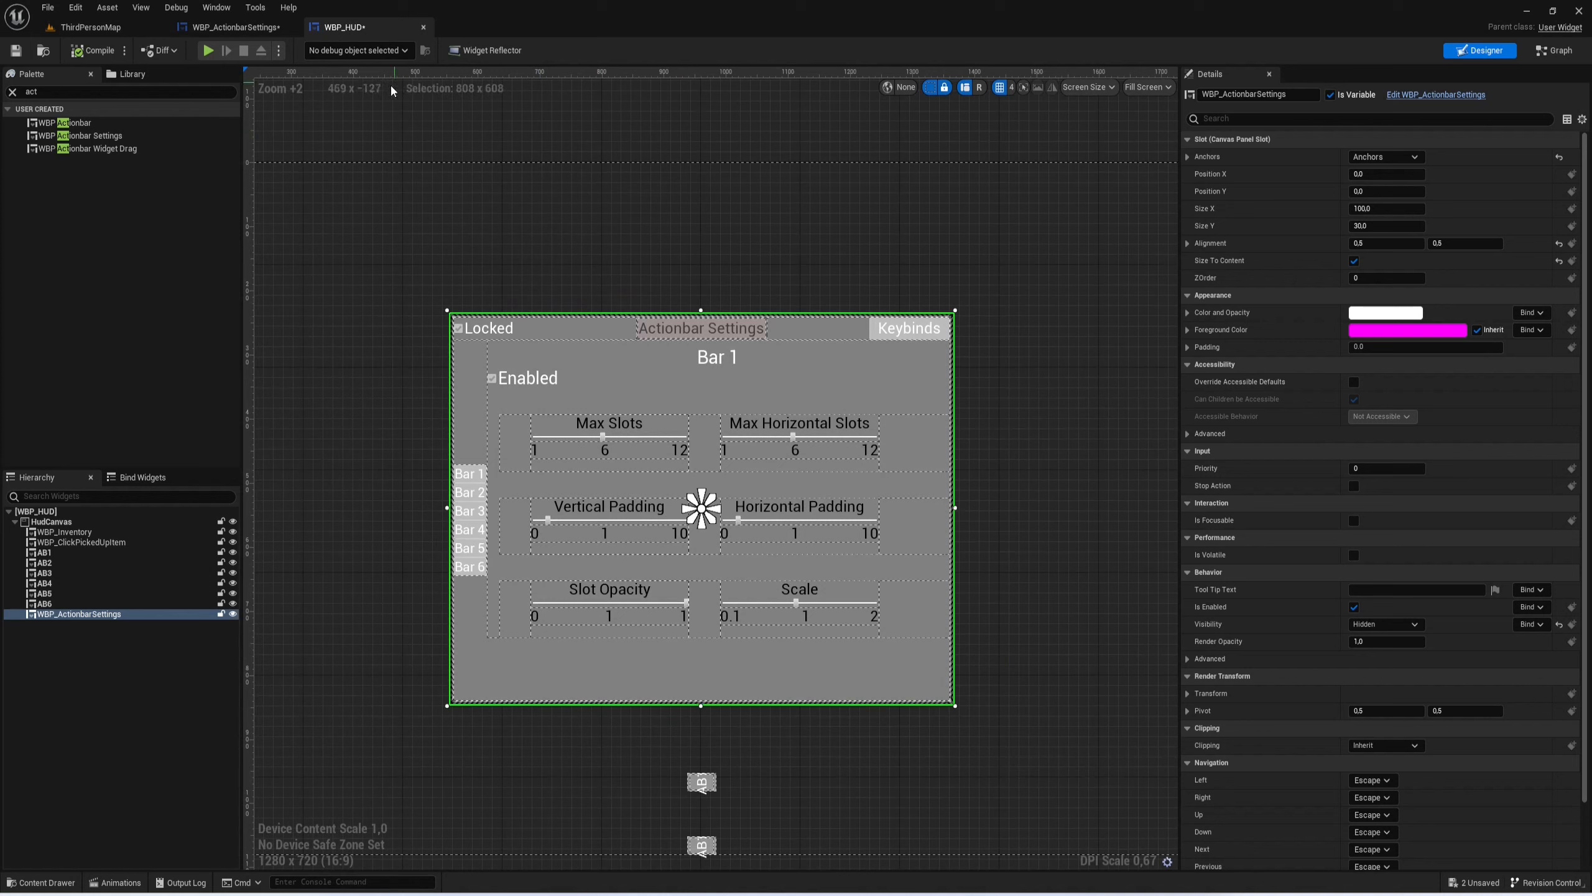
Step: Open the BP_ThirdPersonCharacter blueprint and duplicate its ToggleInventory function as ToggleActionbarSettings
key("ctrl+space")
type("hud")
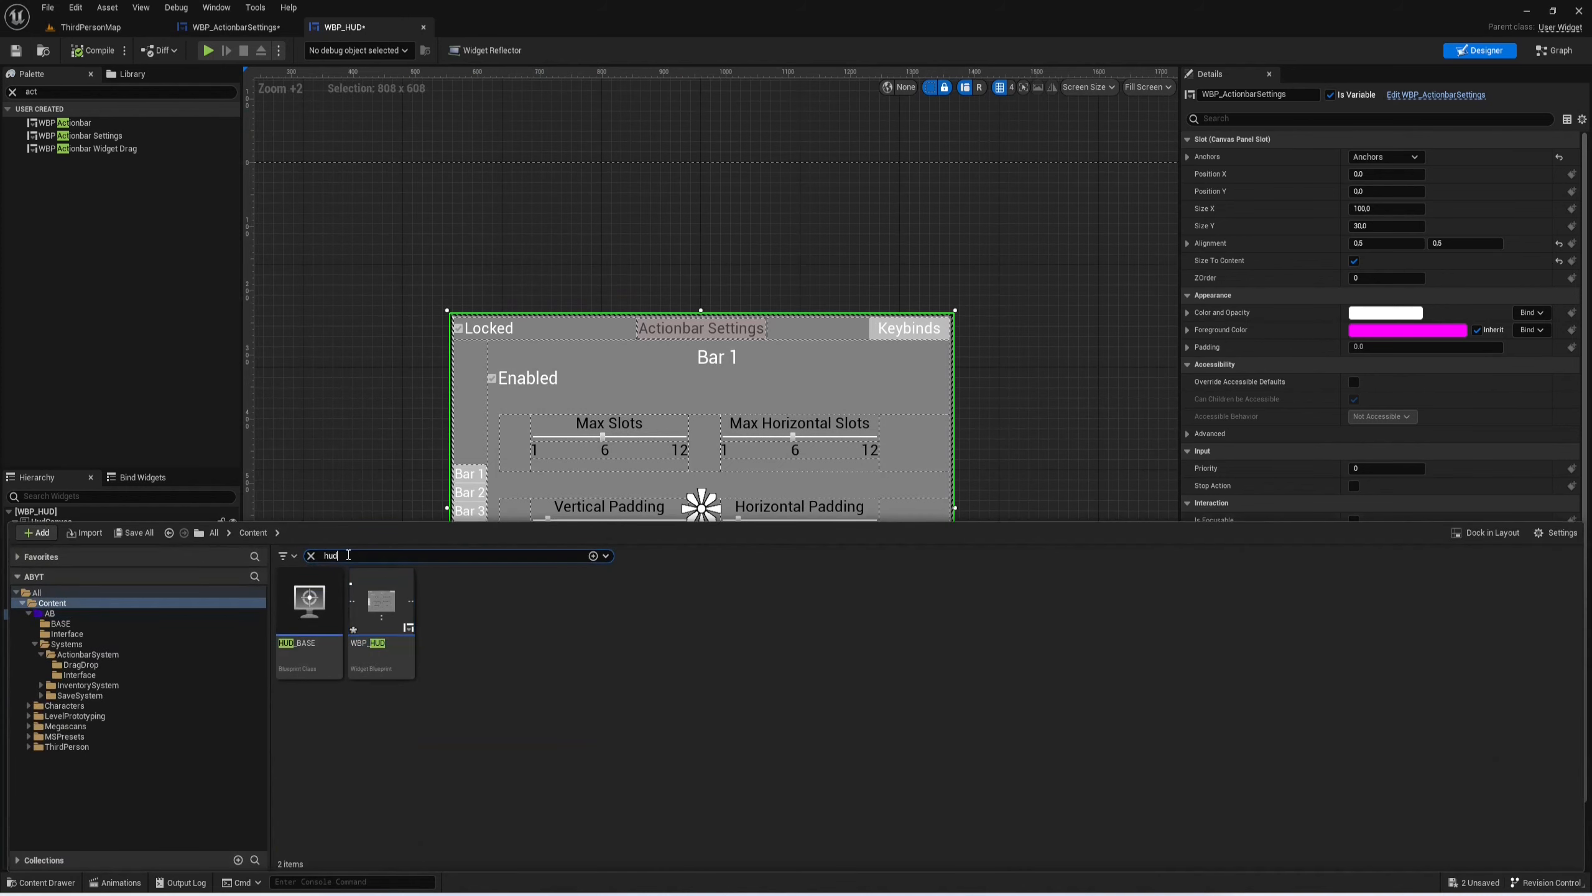
double_click(309, 602)
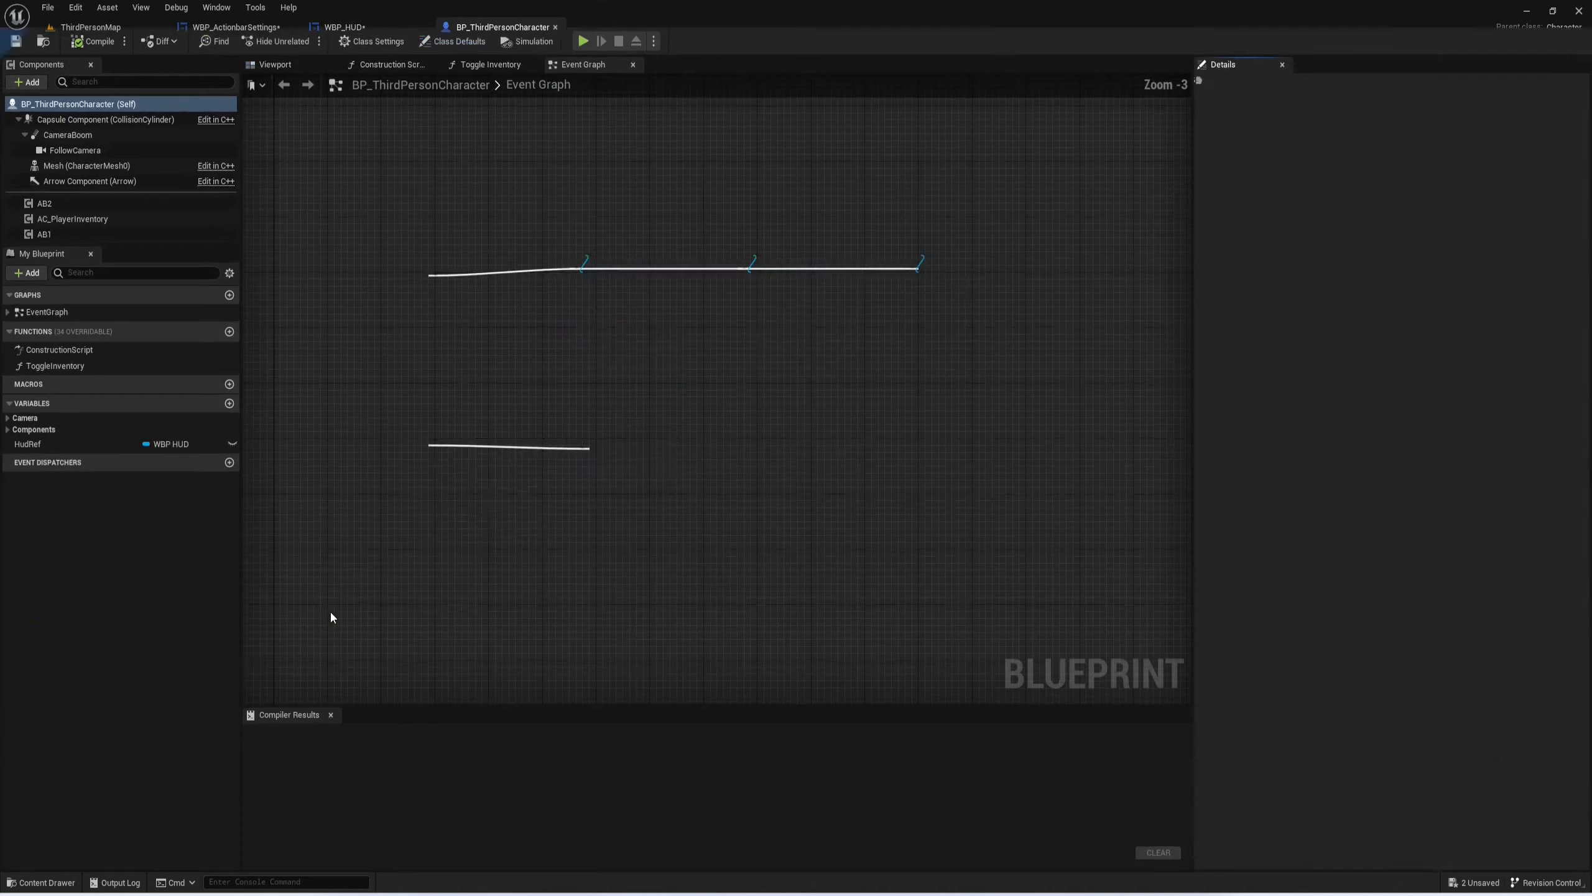
left_click(76, 372)
key("ctrl+d")
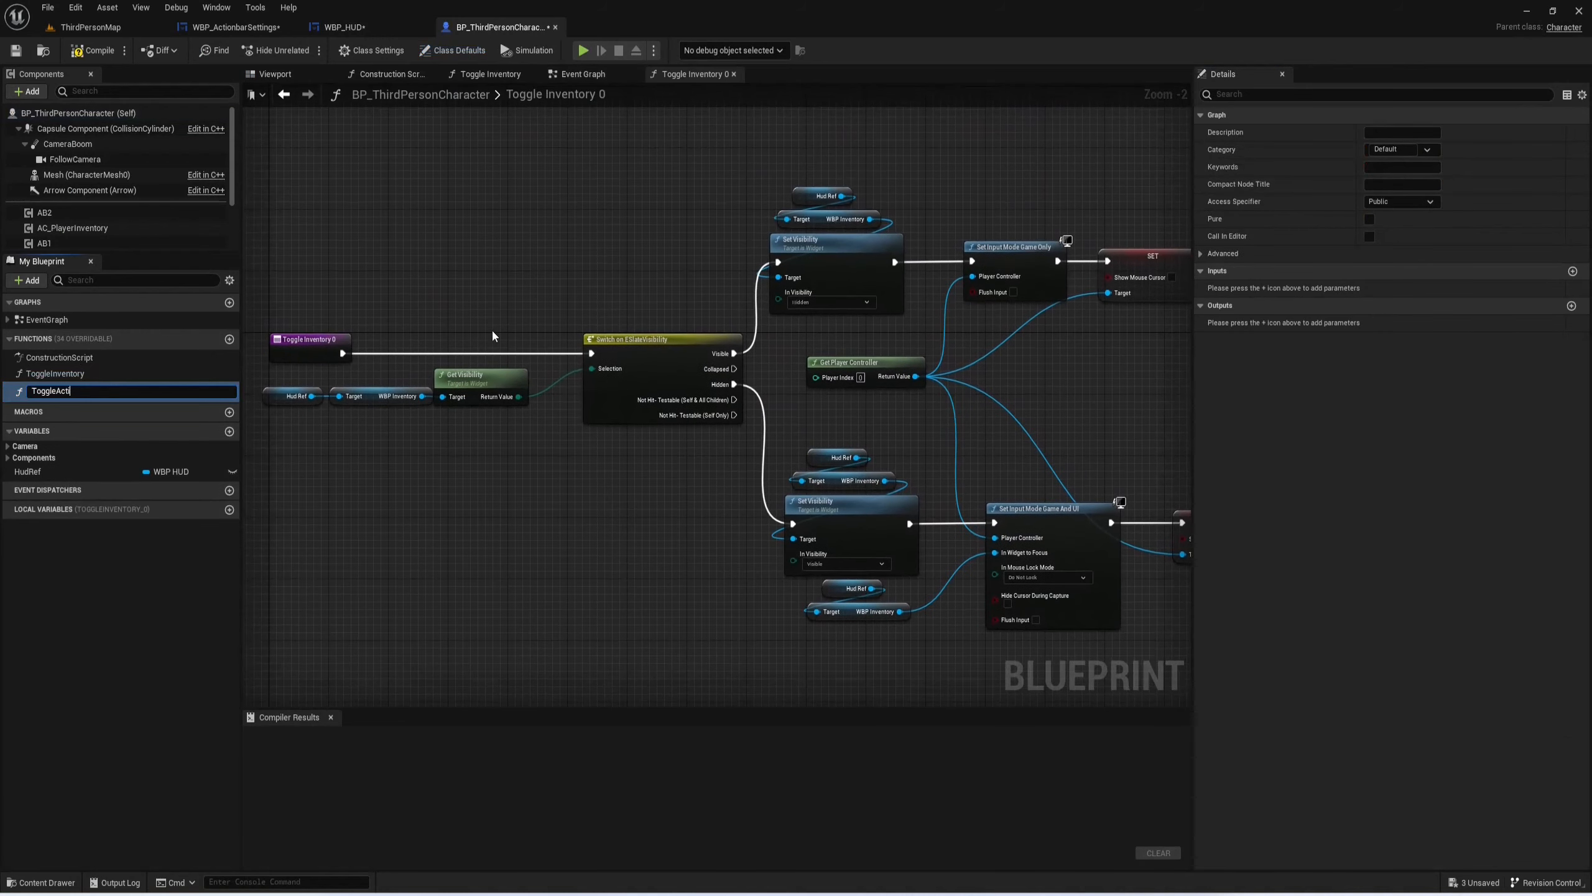
type("ToggleActionbarSettings")
key("Return")
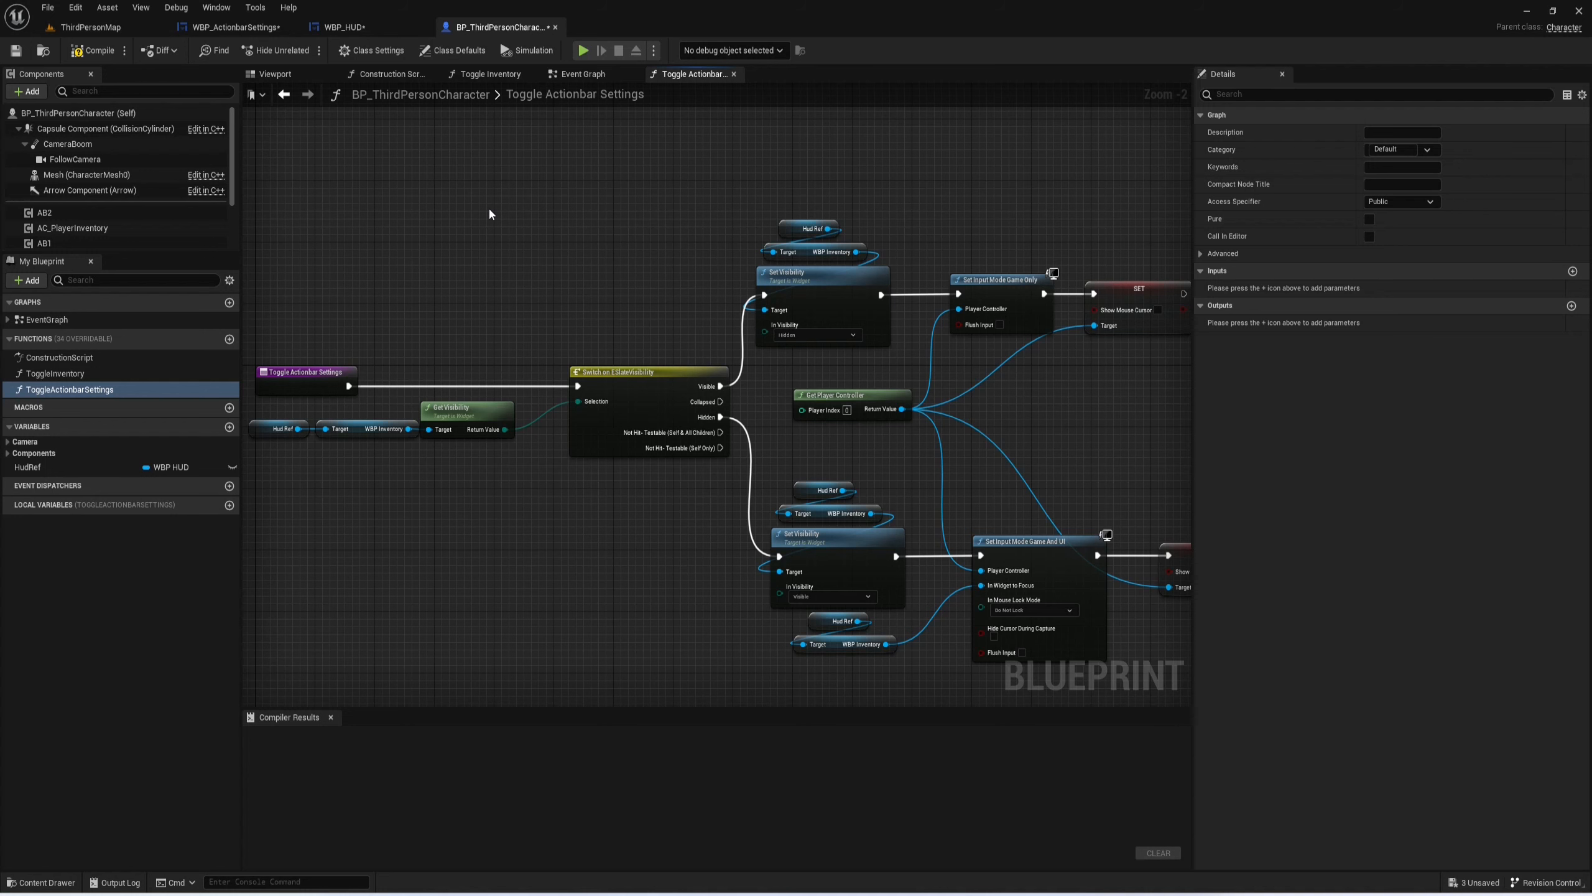
Step: Replace WBP Inventory with WBP Actionbar Settings from Hud Ref as the target of Get Visibility in ToggleActionbarSettings
right_click_drag(487, 206, 640, 195)
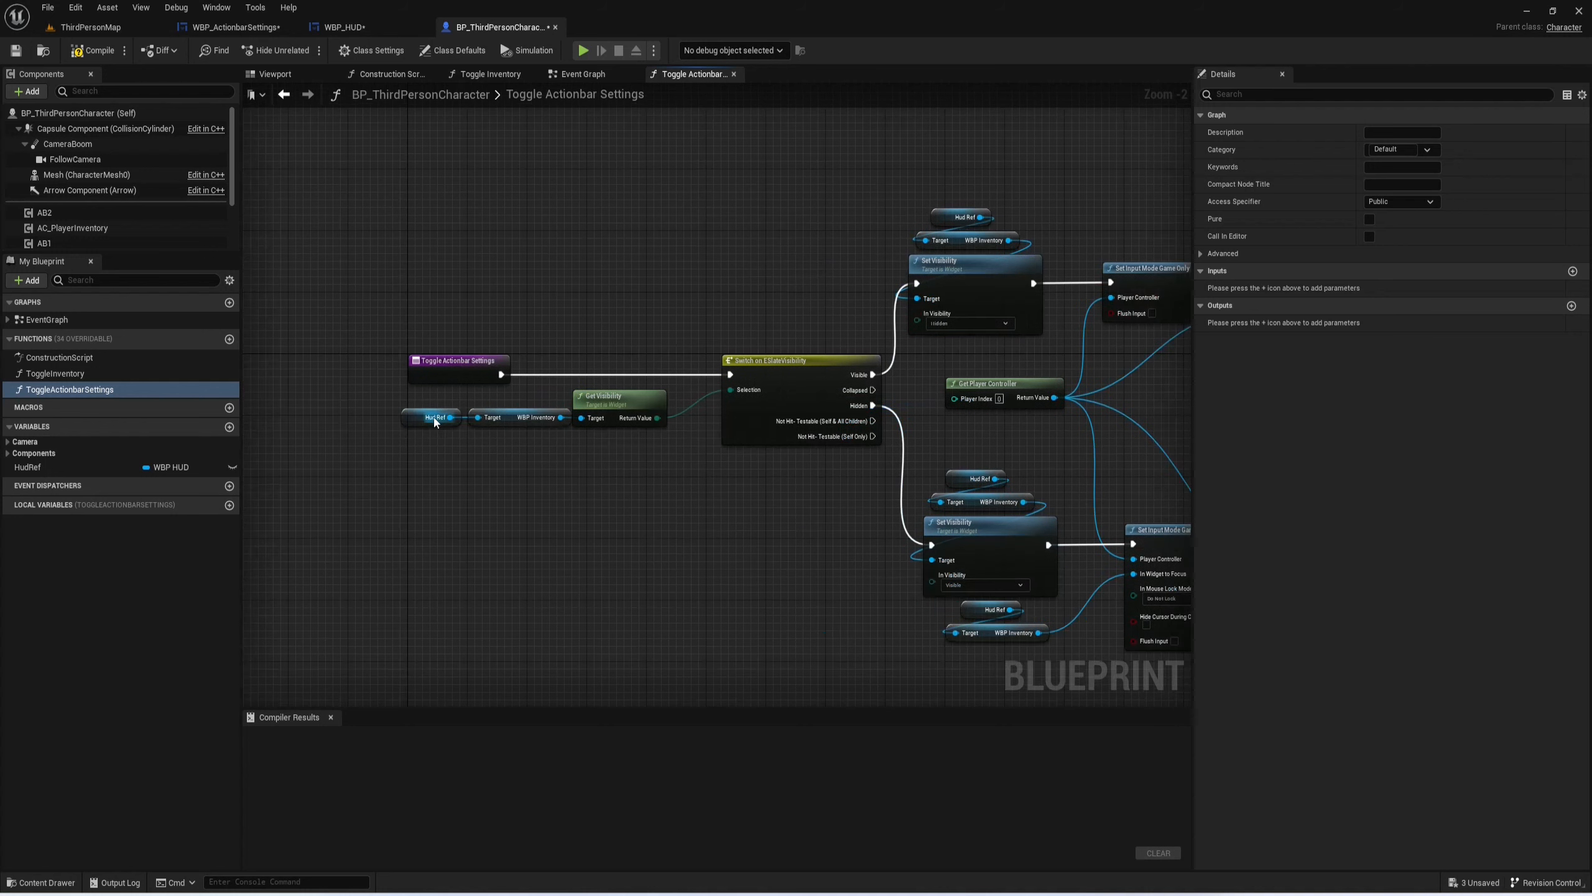
left_click_drag(451, 417, 510, 470)
type("get action")
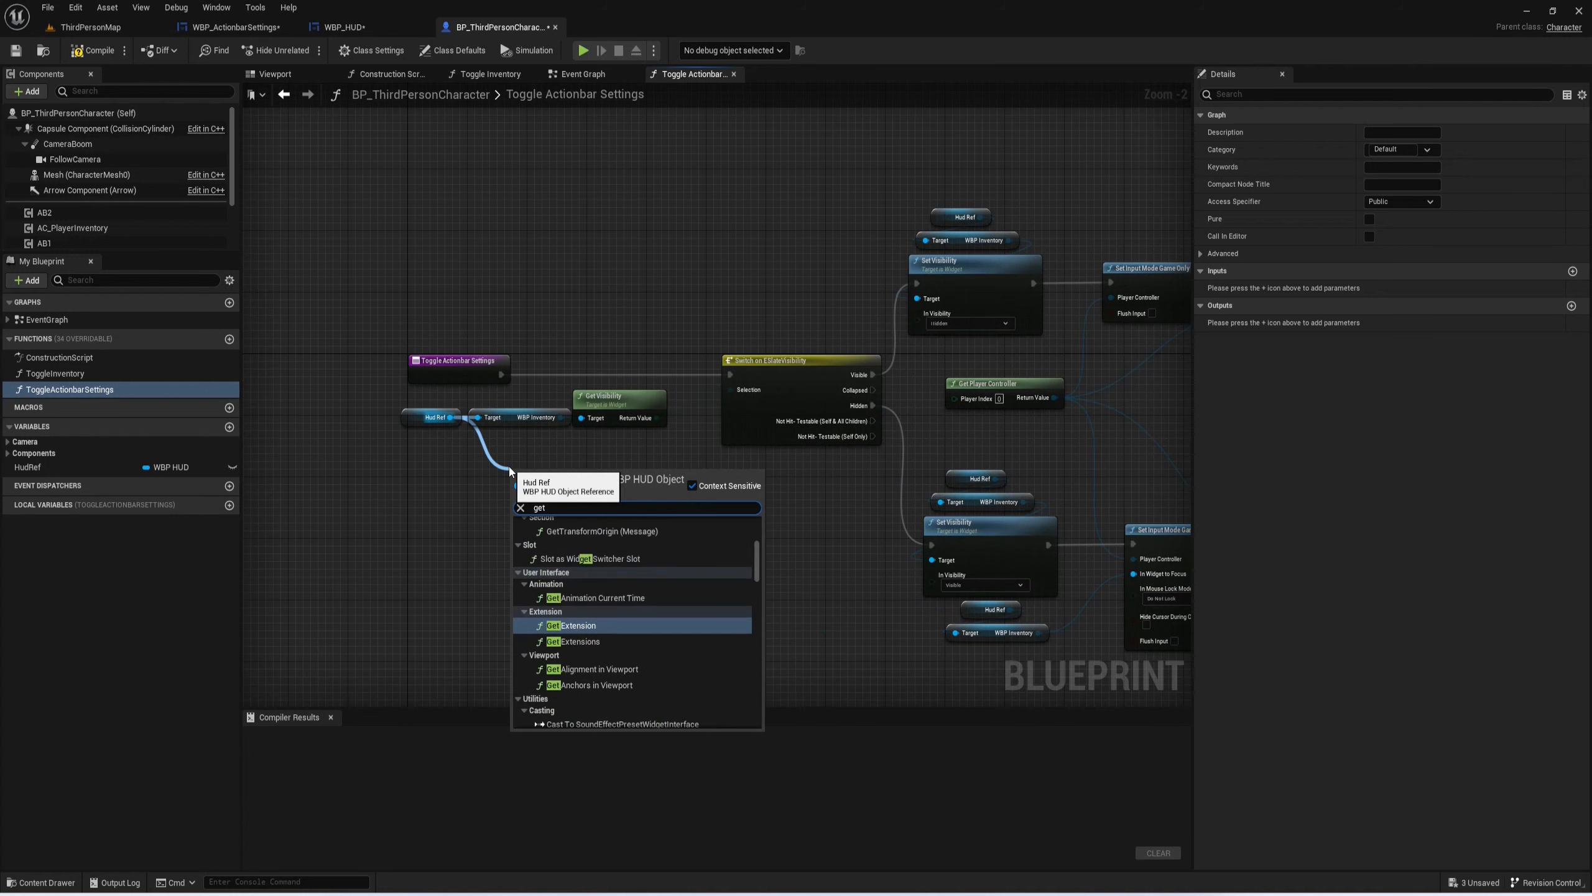
key("Return")
scroll(512, 454, "up", 2)
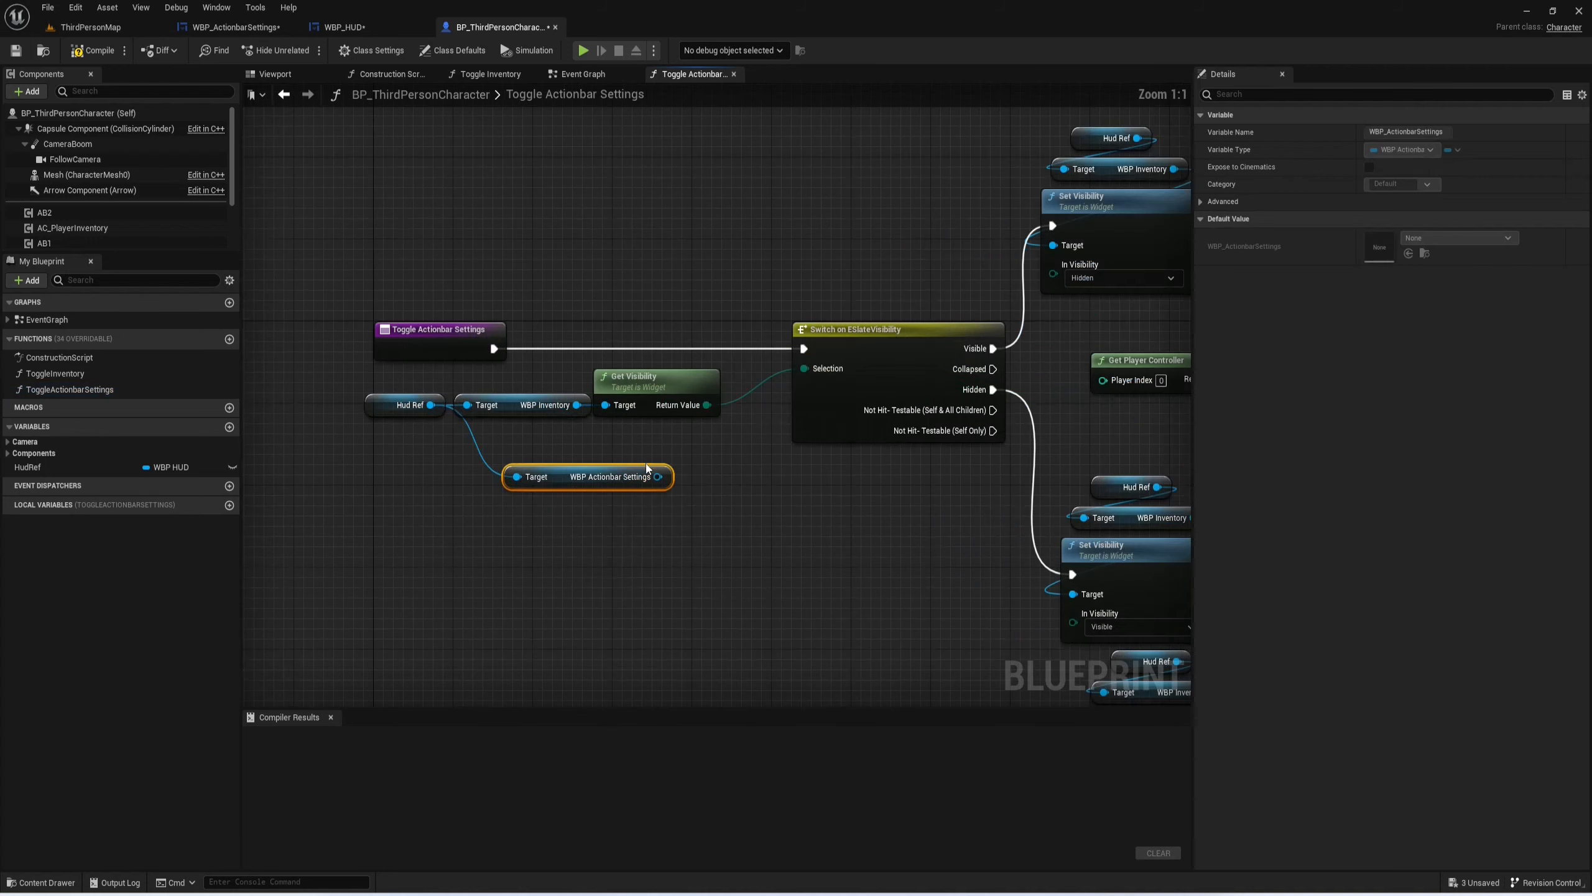
left_click(537, 403)
key("Delete")
left_click_drag(574, 482, 433, 411)
scroll(679, 277, "down", 2)
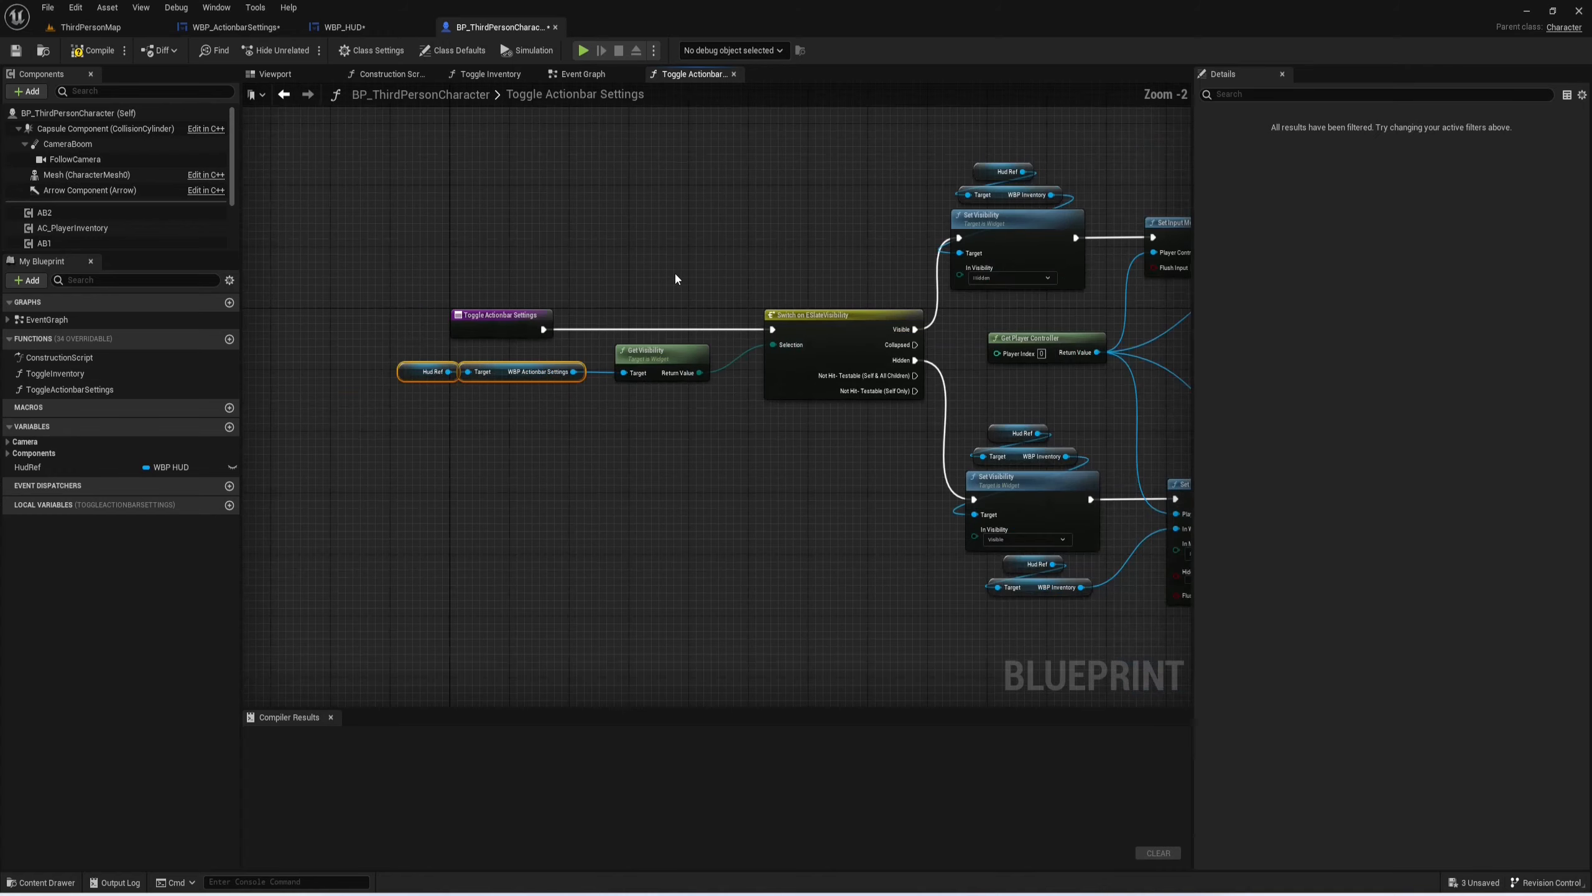
Step: Replace the WBP Inventory target of the Set Visibility node set to Hidden with Hud Ref's WBP Actionbar Settings
right_click_drag(908, 161, 645, 293)
scroll(537, 353, "up", 2)
left_click_drag(632, 378, 758, 392)
left_click_drag(734, 255, 876, 320)
key("Delete")
left_click_drag(459, 315, 824, 304)
scroll(906, 283, "down", 2)
right_click_drag(908, 280, 737, 182)
Step: Replace the WBP Inventory target of the Set Visibility node set to Visible with a copy of Hud Ref's WBP Actionbar Settings
key("ctrl+v")
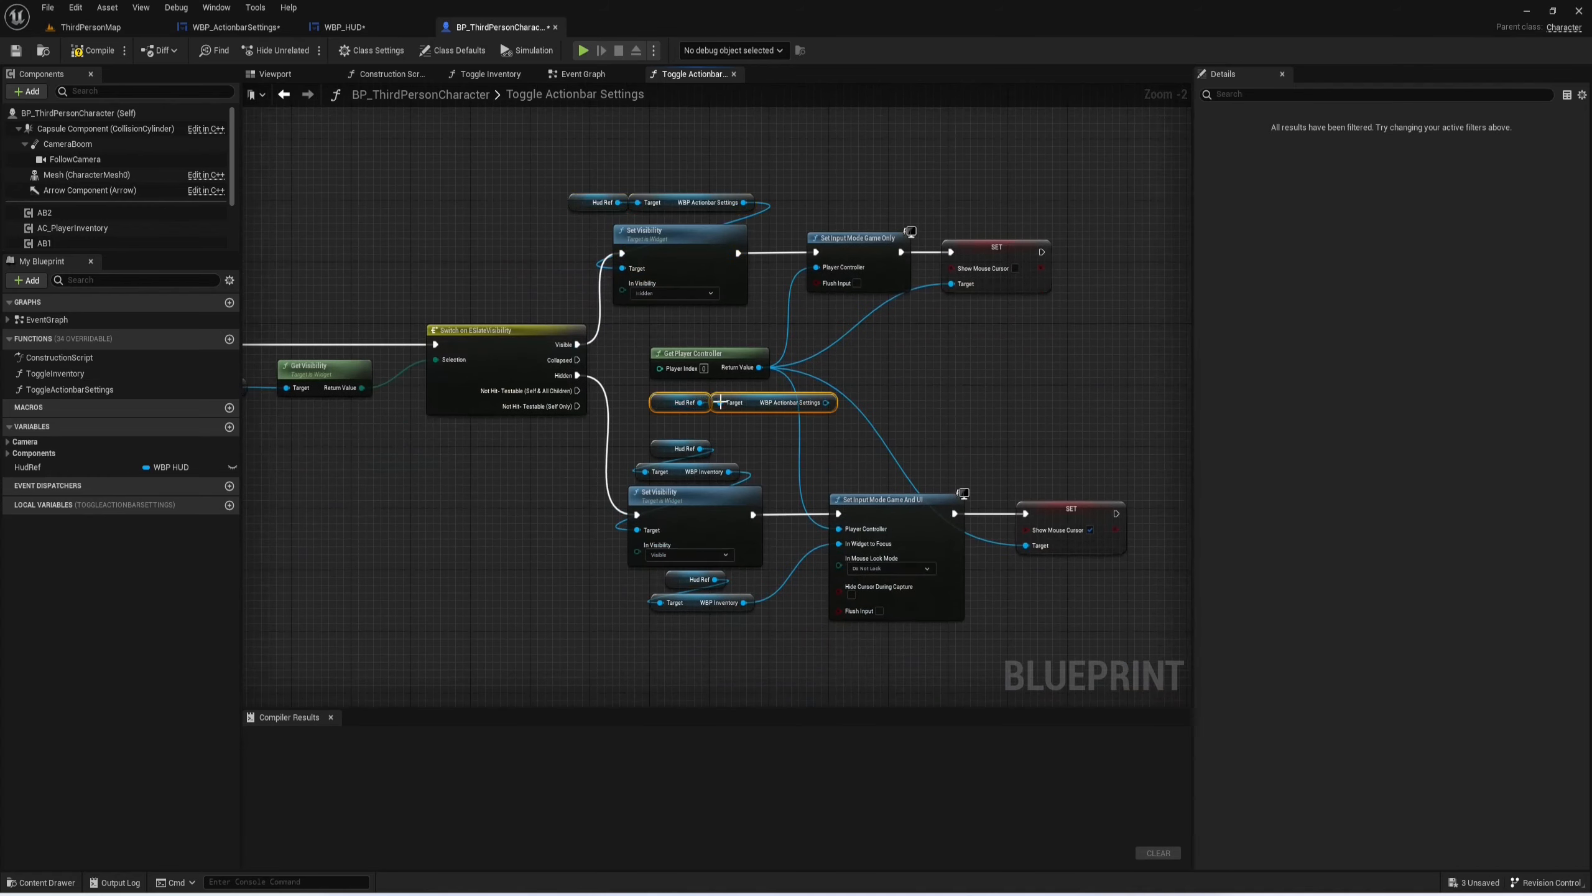
scroll(719, 402, "up", 2)
left_click_drag(861, 403, 611, 571)
left_click_drag(603, 449, 750, 512)
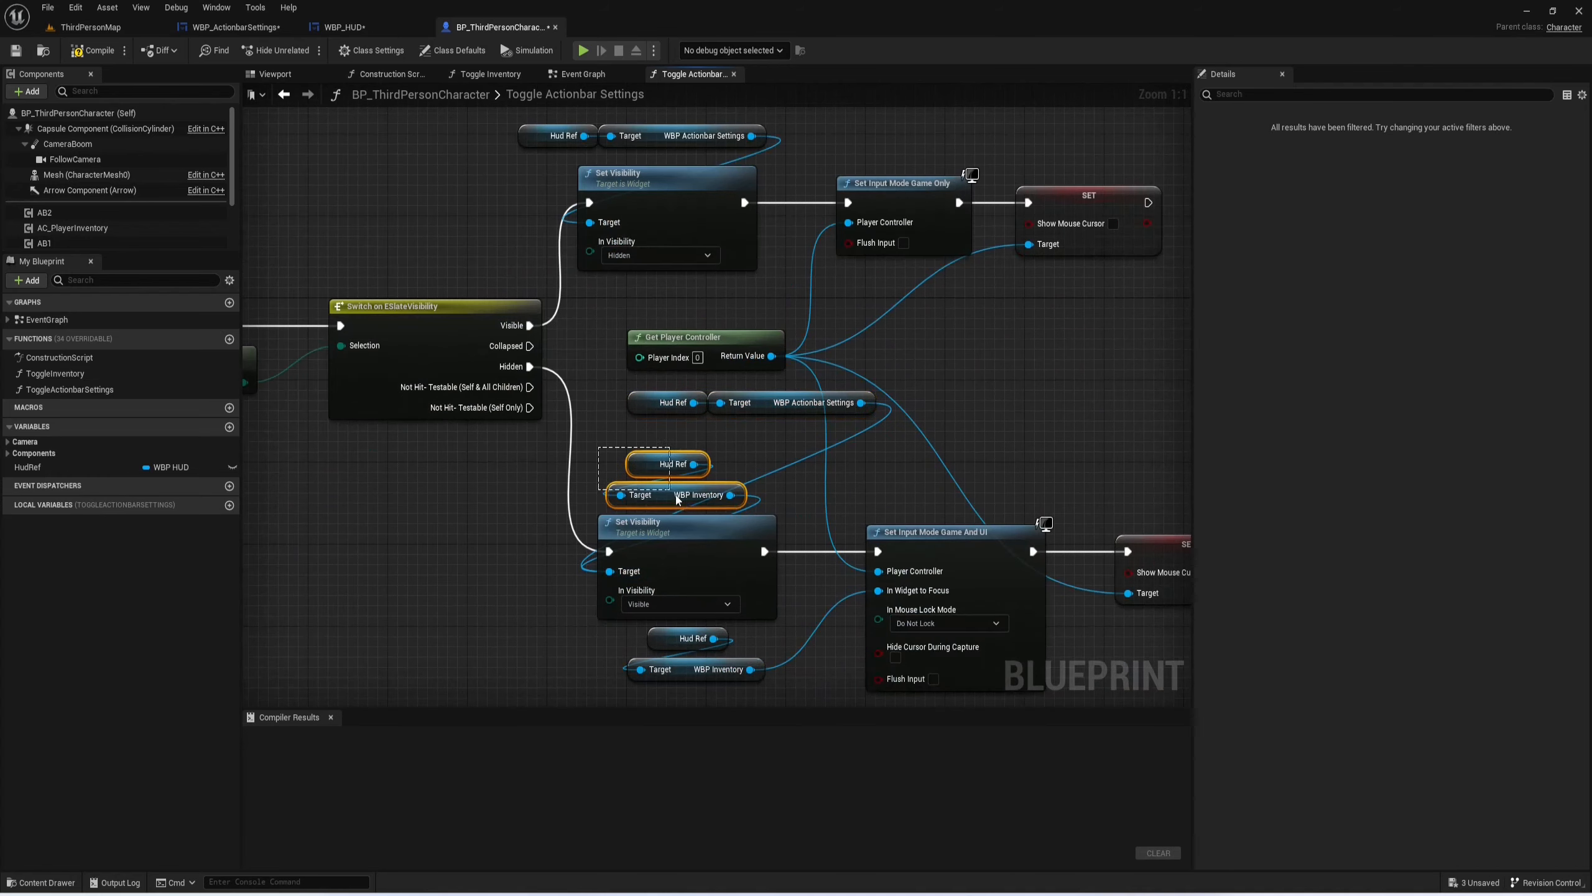
key("Delete")
left_click_drag(757, 434, 688, 409)
left_click_drag(760, 411, 669, 493)
Step: Feed In Widget to Focus of Set Input Mode Game And UI from WBP Actionbar Settings instead of WBP Inventory, and compile
right_click_drag(684, 519, 681, 427)
key("ctrl+v")
left_click_drag(858, 650, 876, 500)
left_click_drag(775, 599, 633, 533)
key("Delete")
left_click_drag(656, 617, 717, 652)
scroll(658, 579, "down", 2)
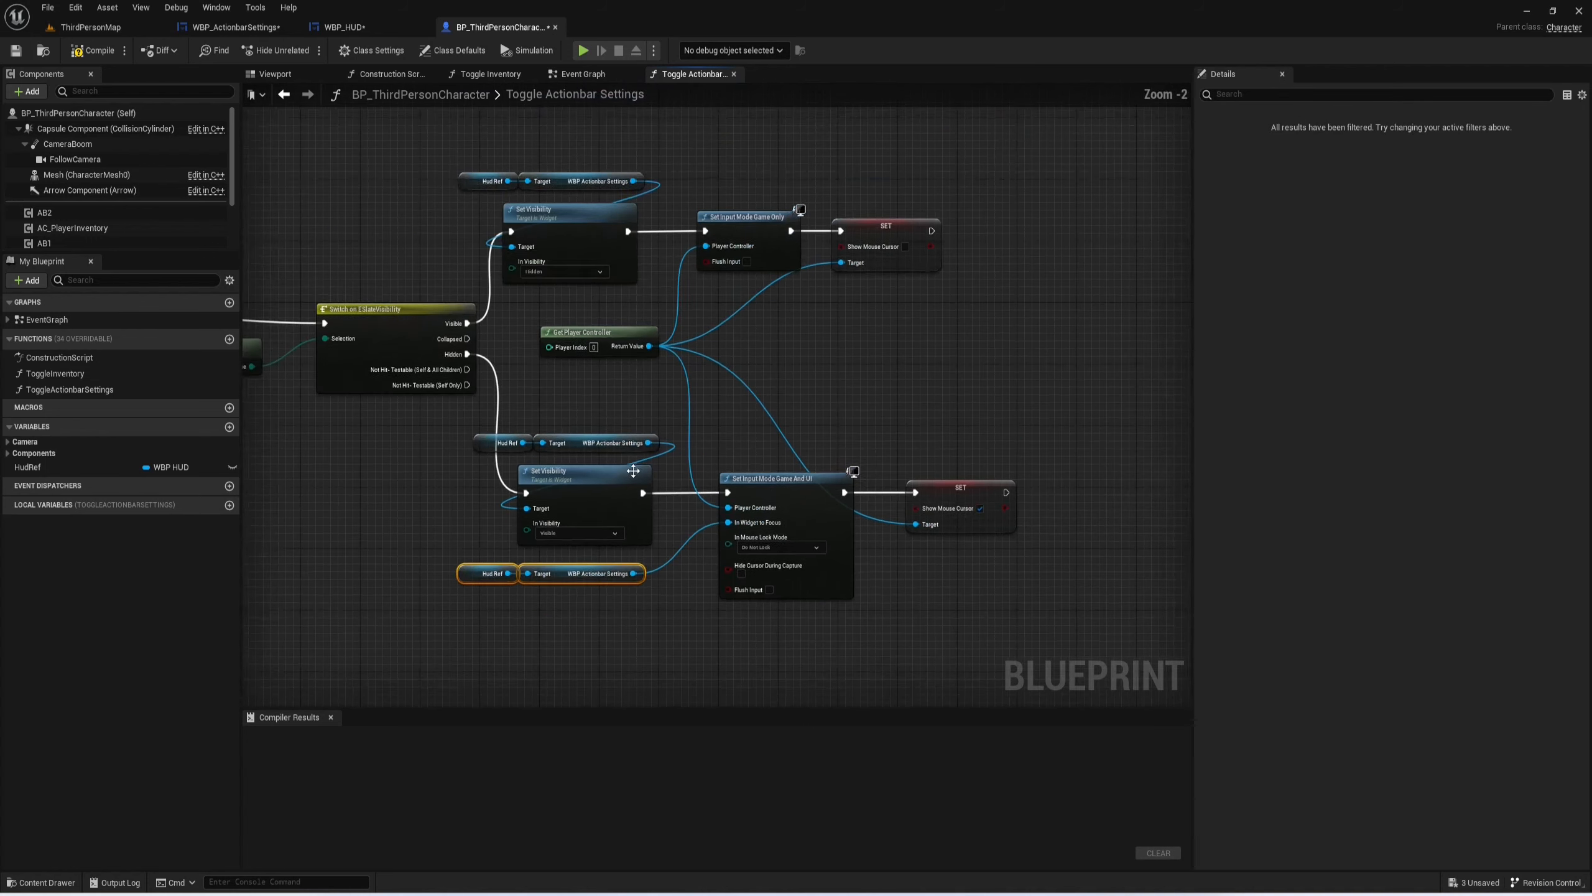
left_click(93, 50)
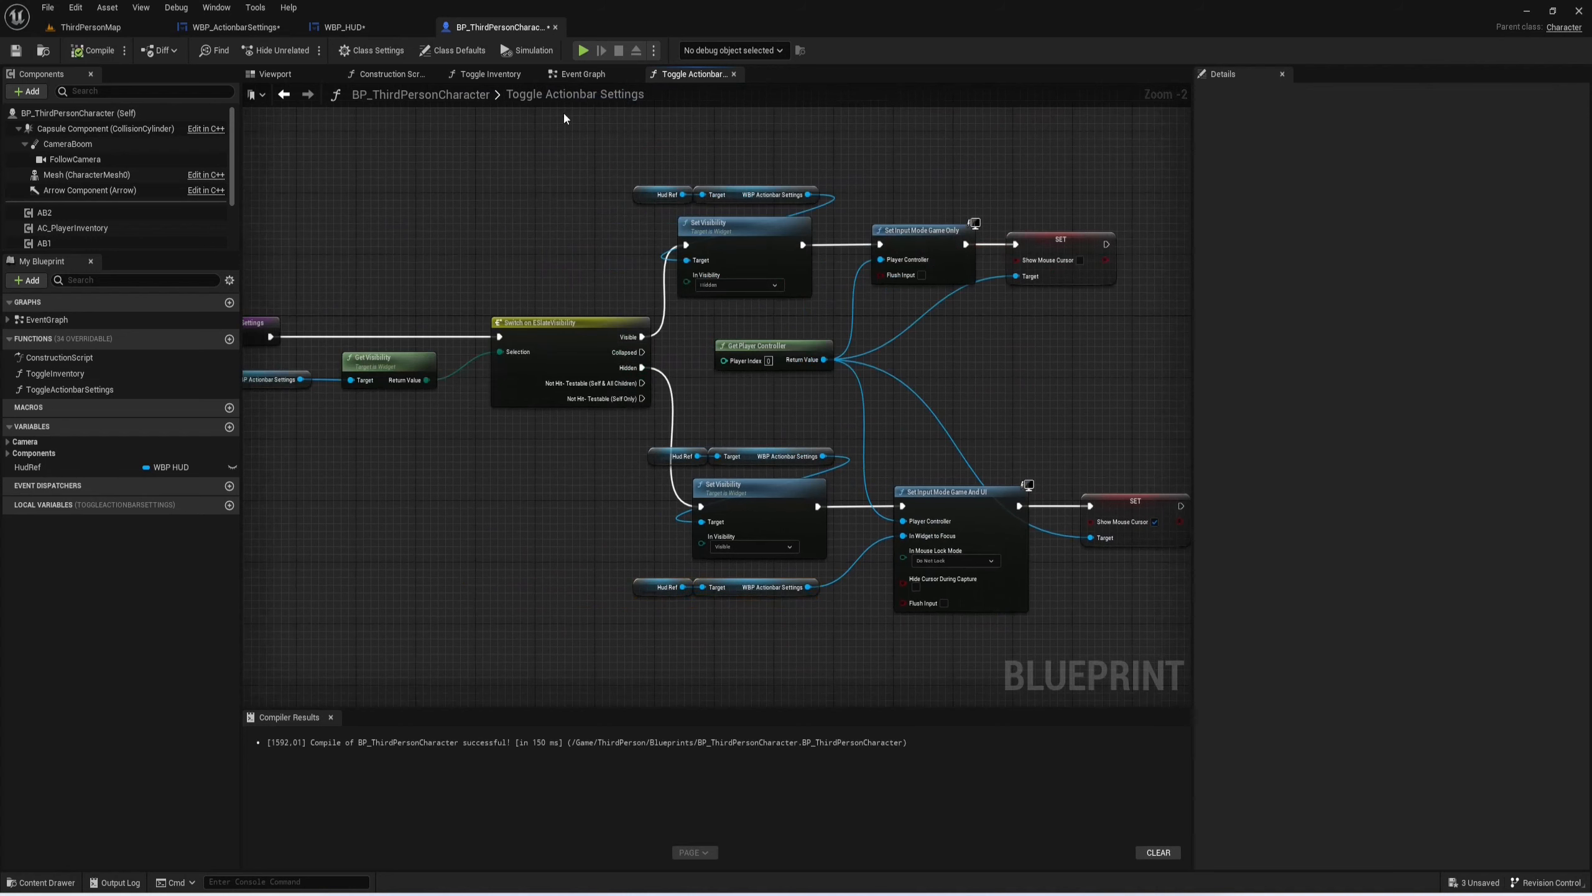
Step: Add an Escape keyboard event below the toggle inventory input action in the character's Event Graph
left_click(582, 74)
right_click_drag(619, 480, 622, 275)
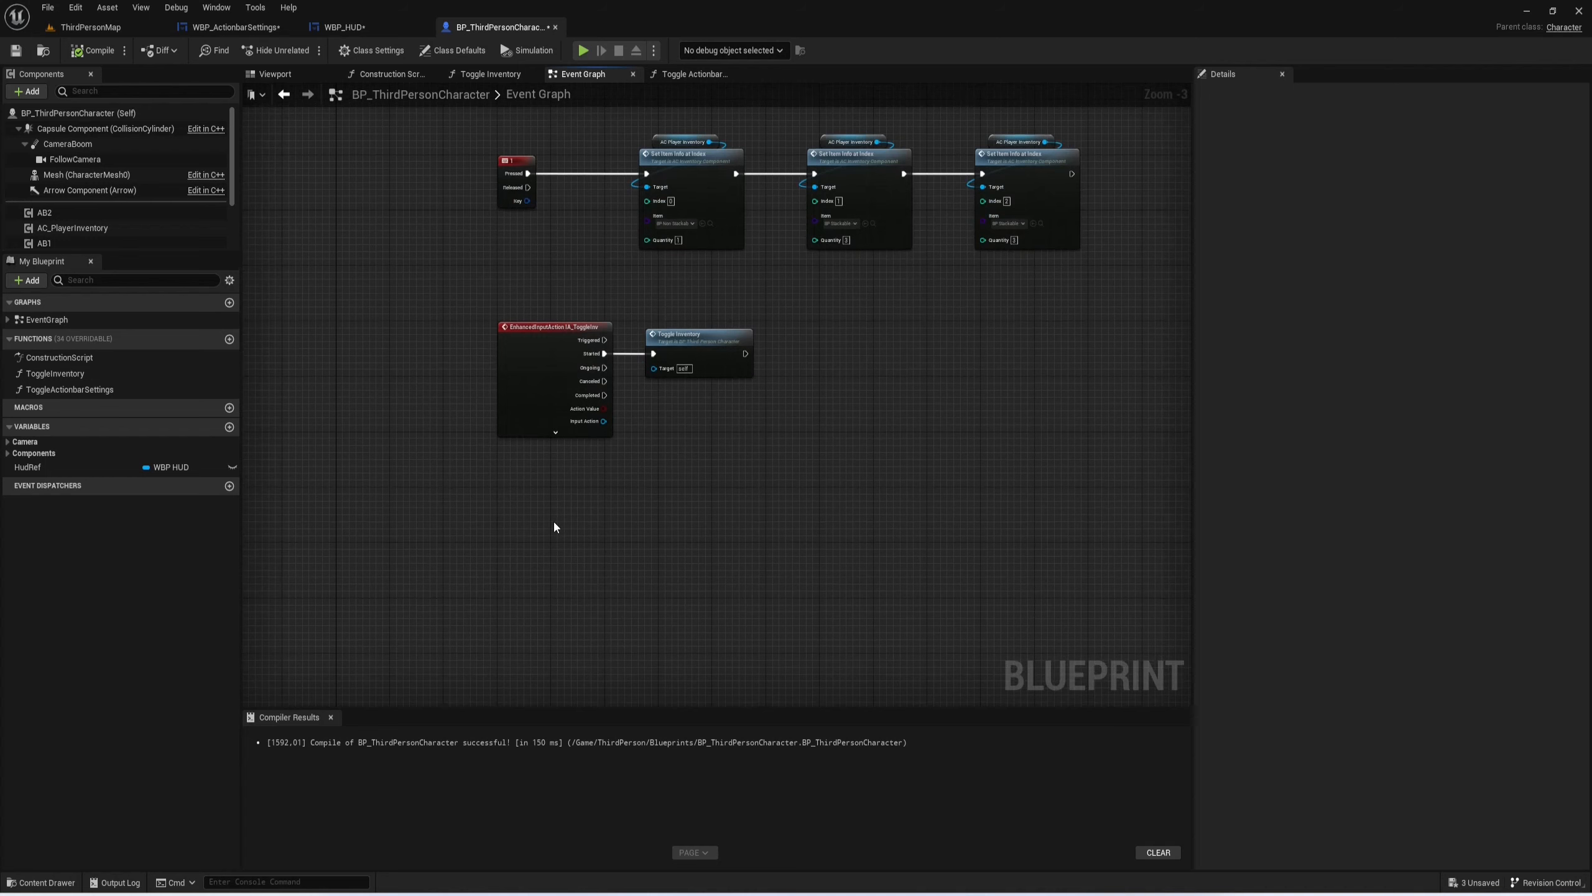
right_click(554, 525)
type("keyboard e")
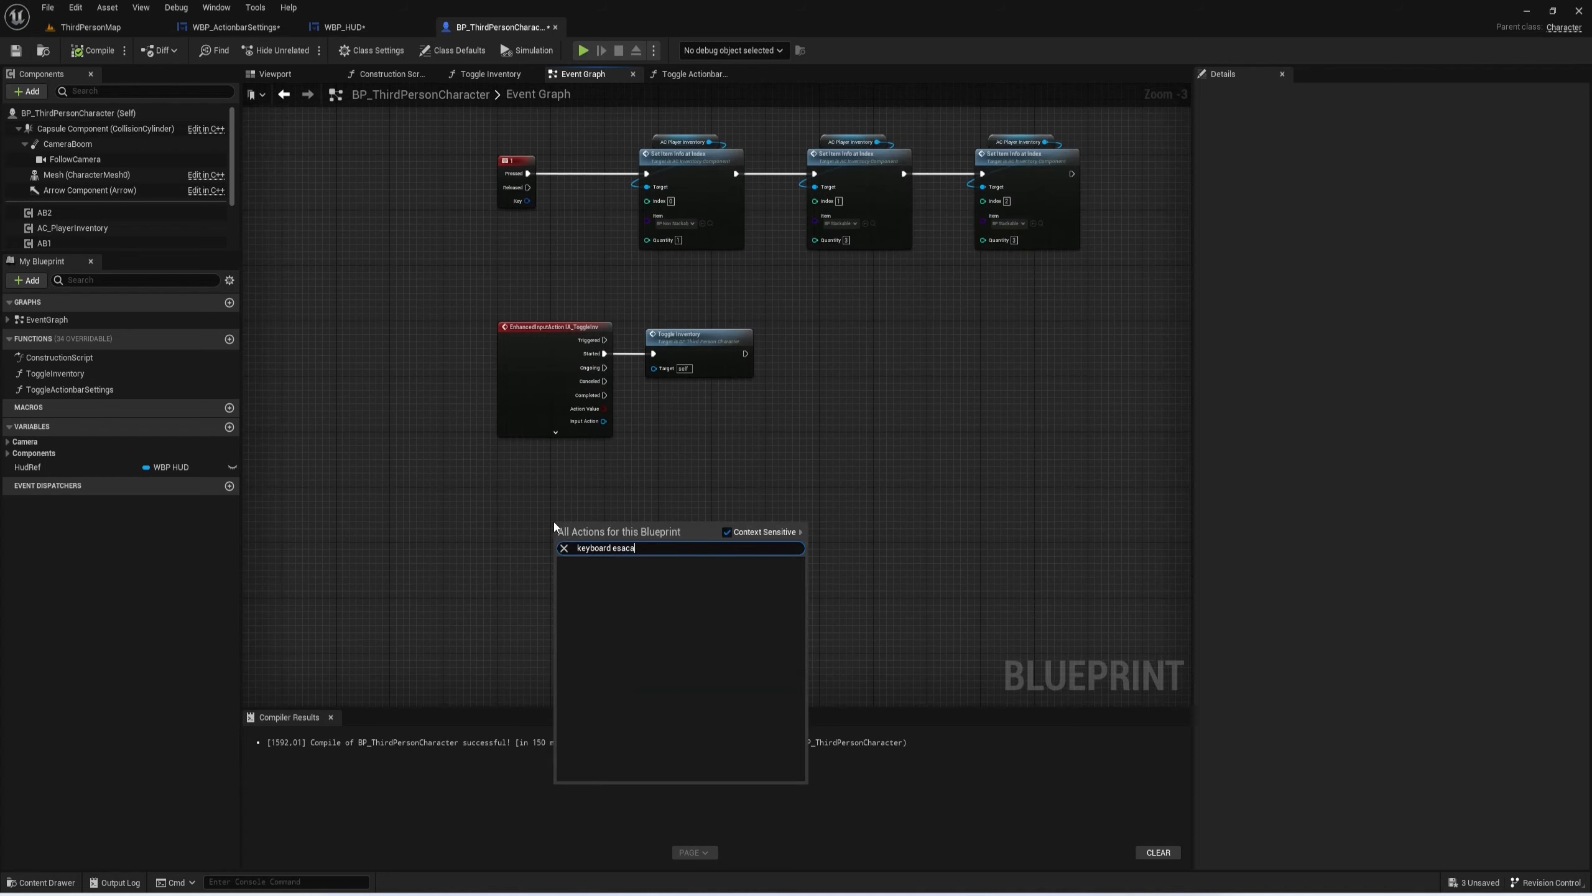
type("sc")
key("Return")
scroll(553, 520, "up", 3)
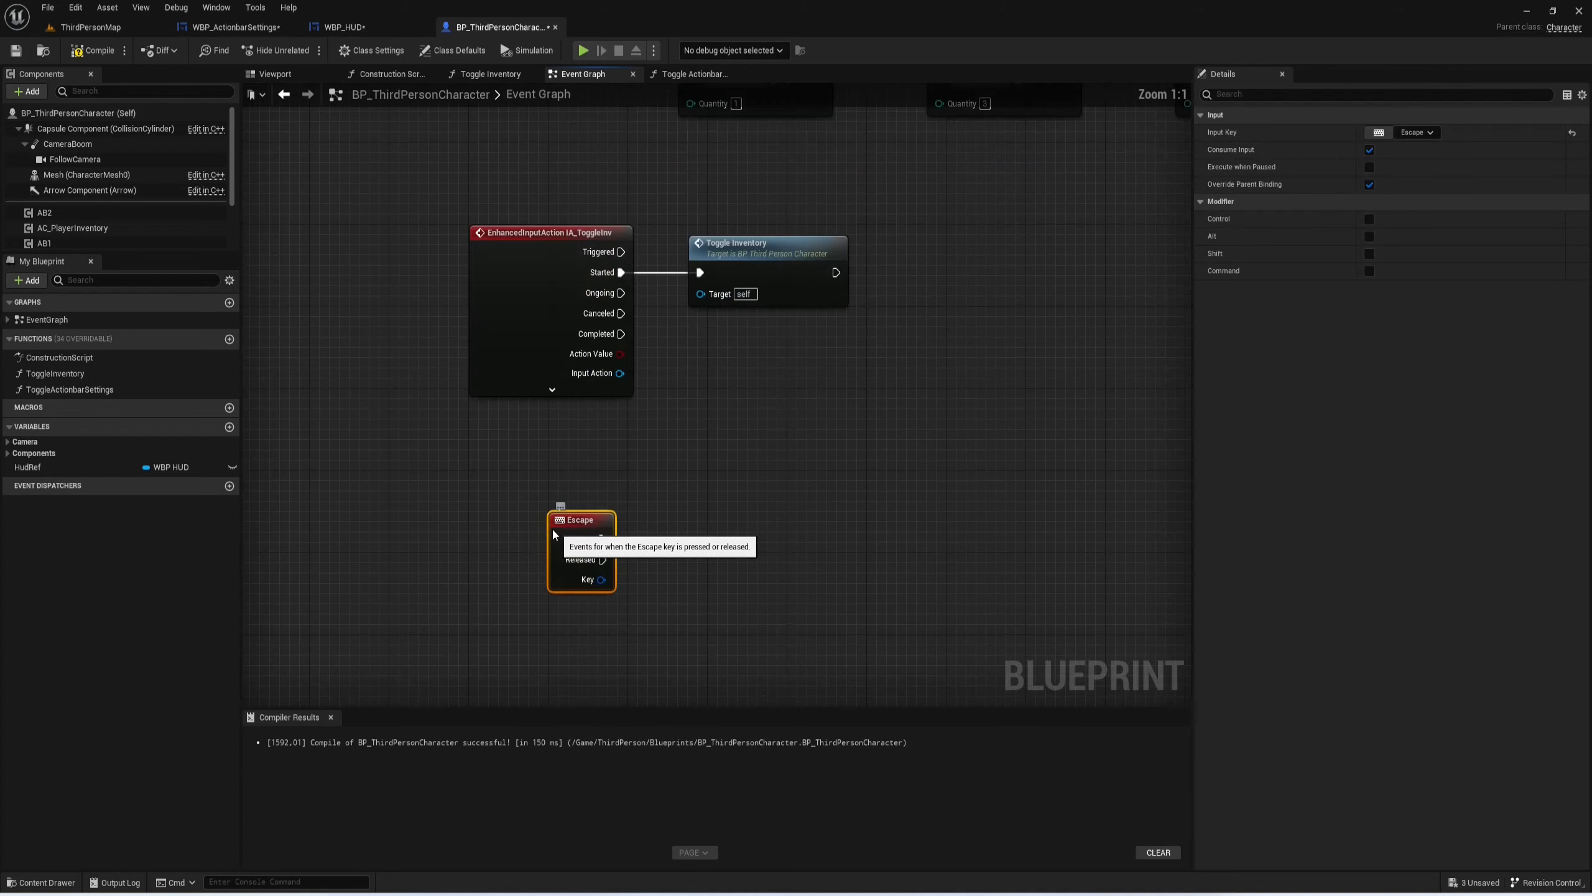
Step: Call Toggle Actionbar Settings from the Escape event's Pressed output and arrange the nodes
left_click_drag(66, 390, 552, 522)
left_click_drag(772, 531, 761, 513)
left_click(671, 433)
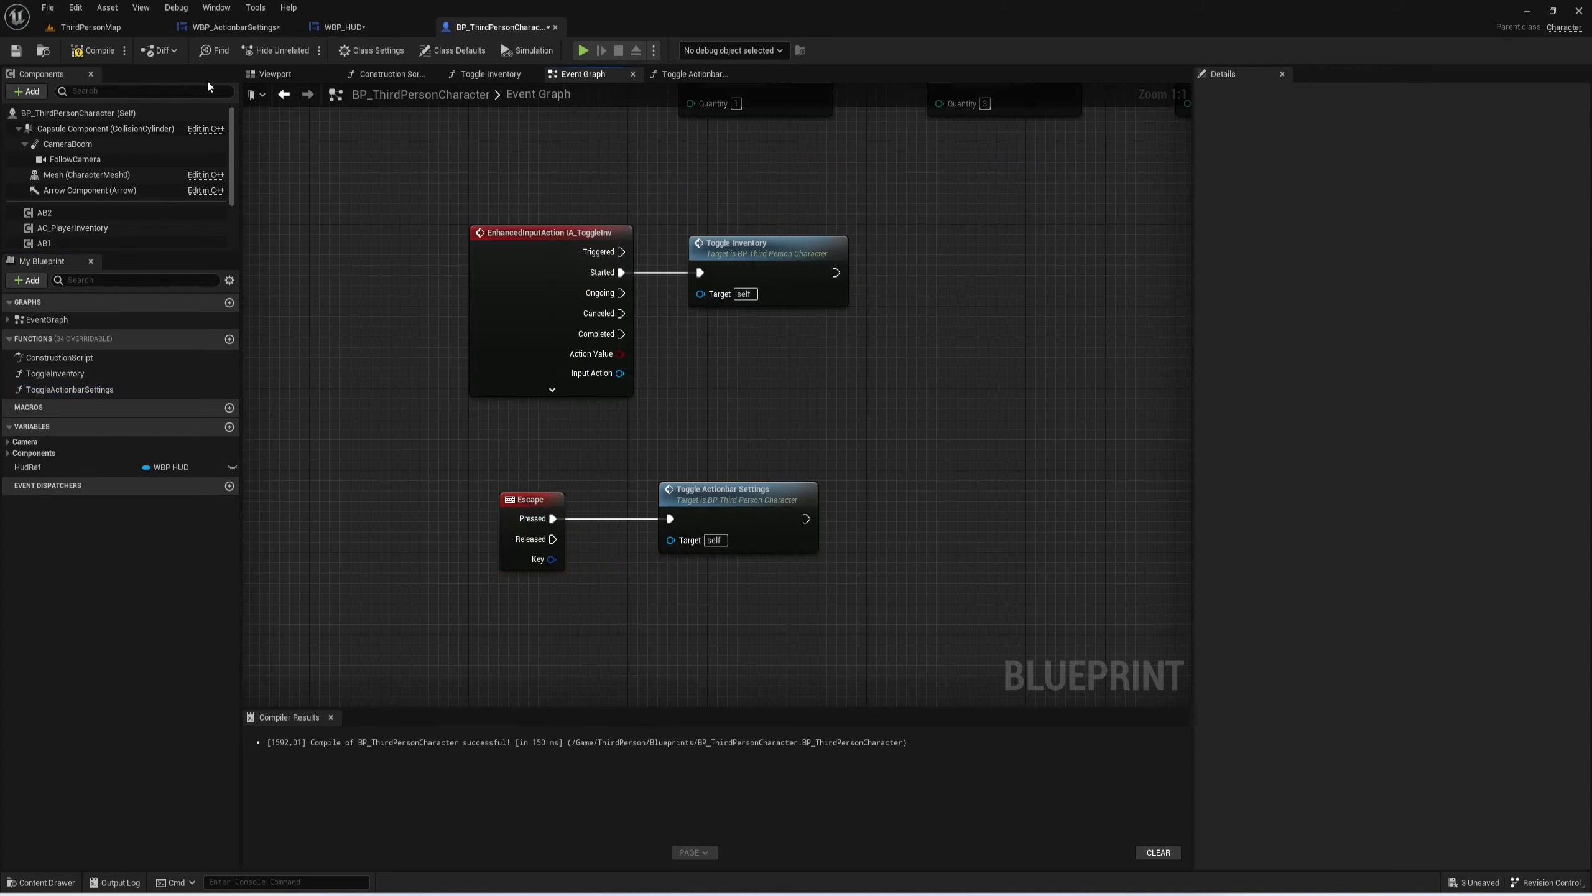
Step: Align the Player Ref and WBP Inventory nodes beneath their Hud Ref setters in the WBP_HUD event graph
left_click(345, 27)
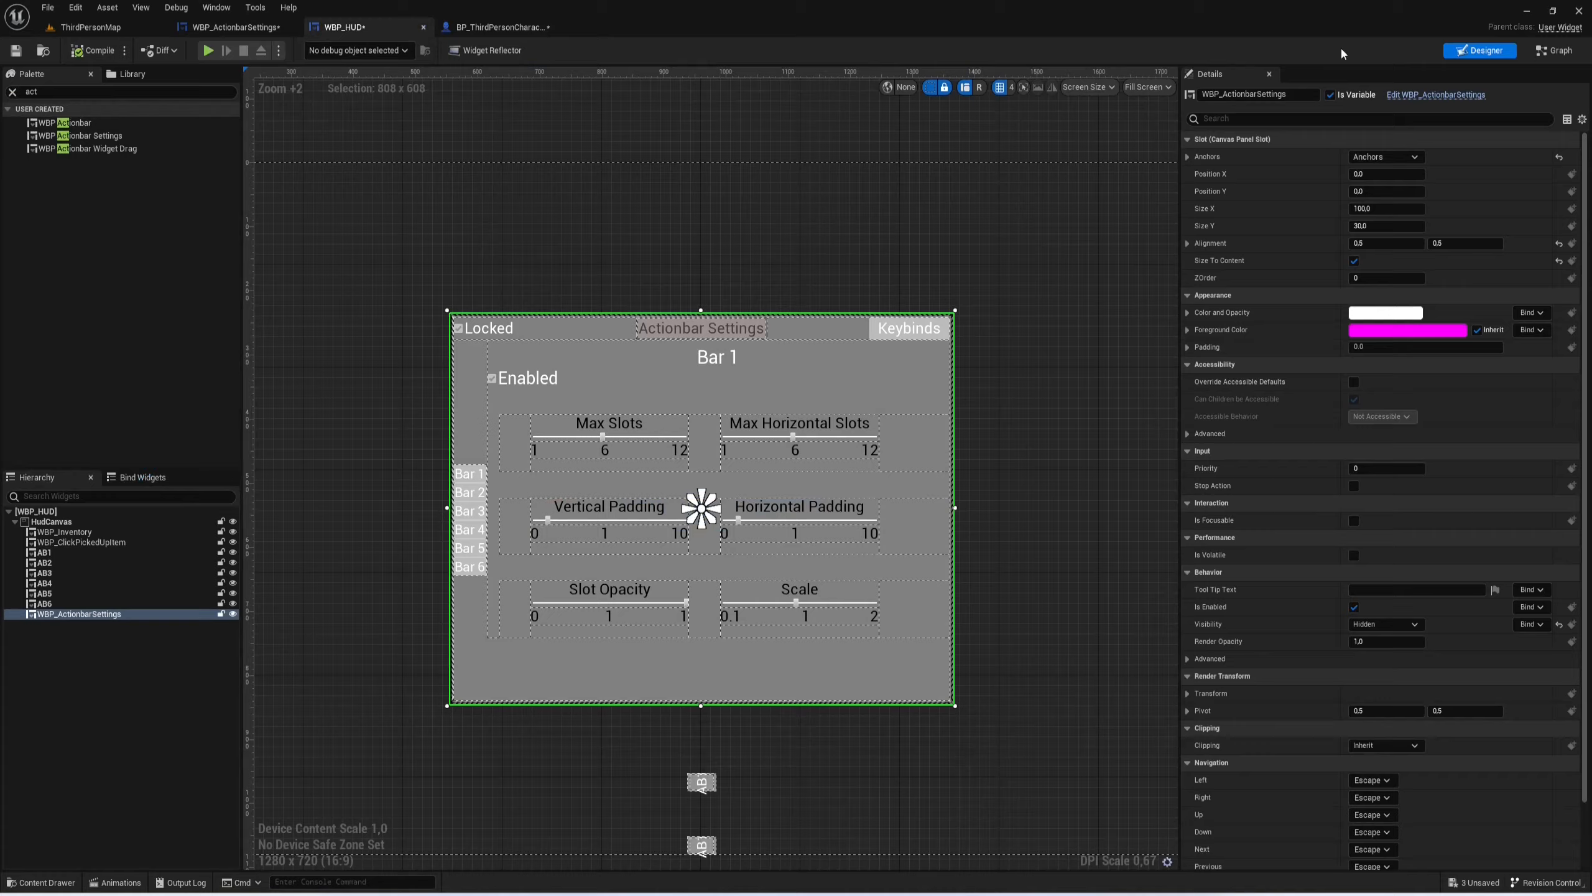
left_click(1555, 51)
scroll(846, 326, "down", 2)
left_click(314, 76)
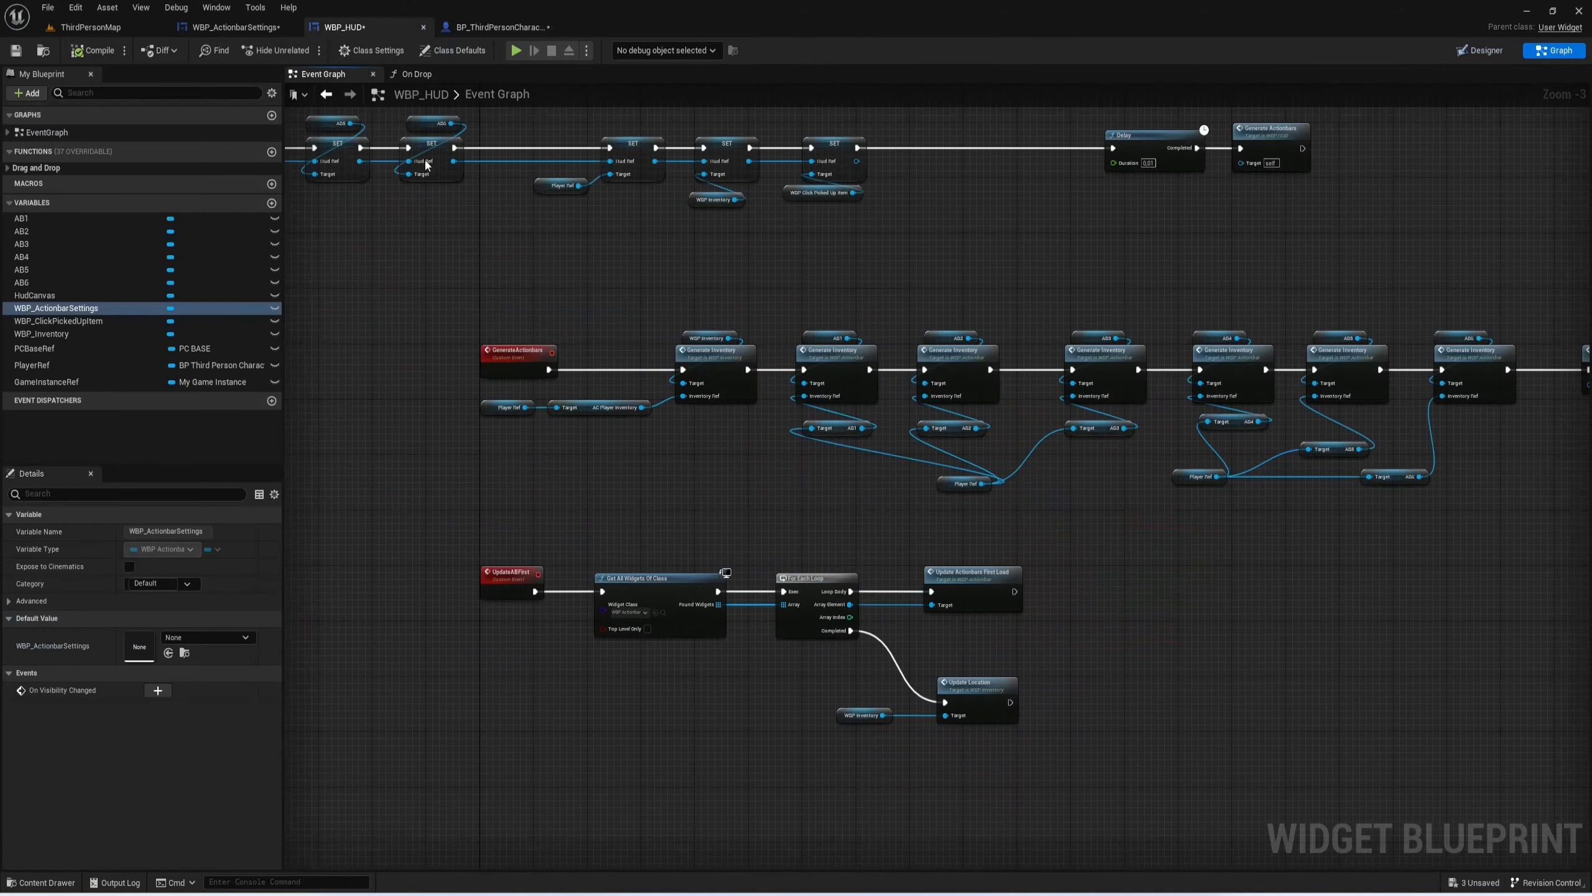
right_click_drag(423, 239, 960, 423)
scroll(730, 379, "up", 3)
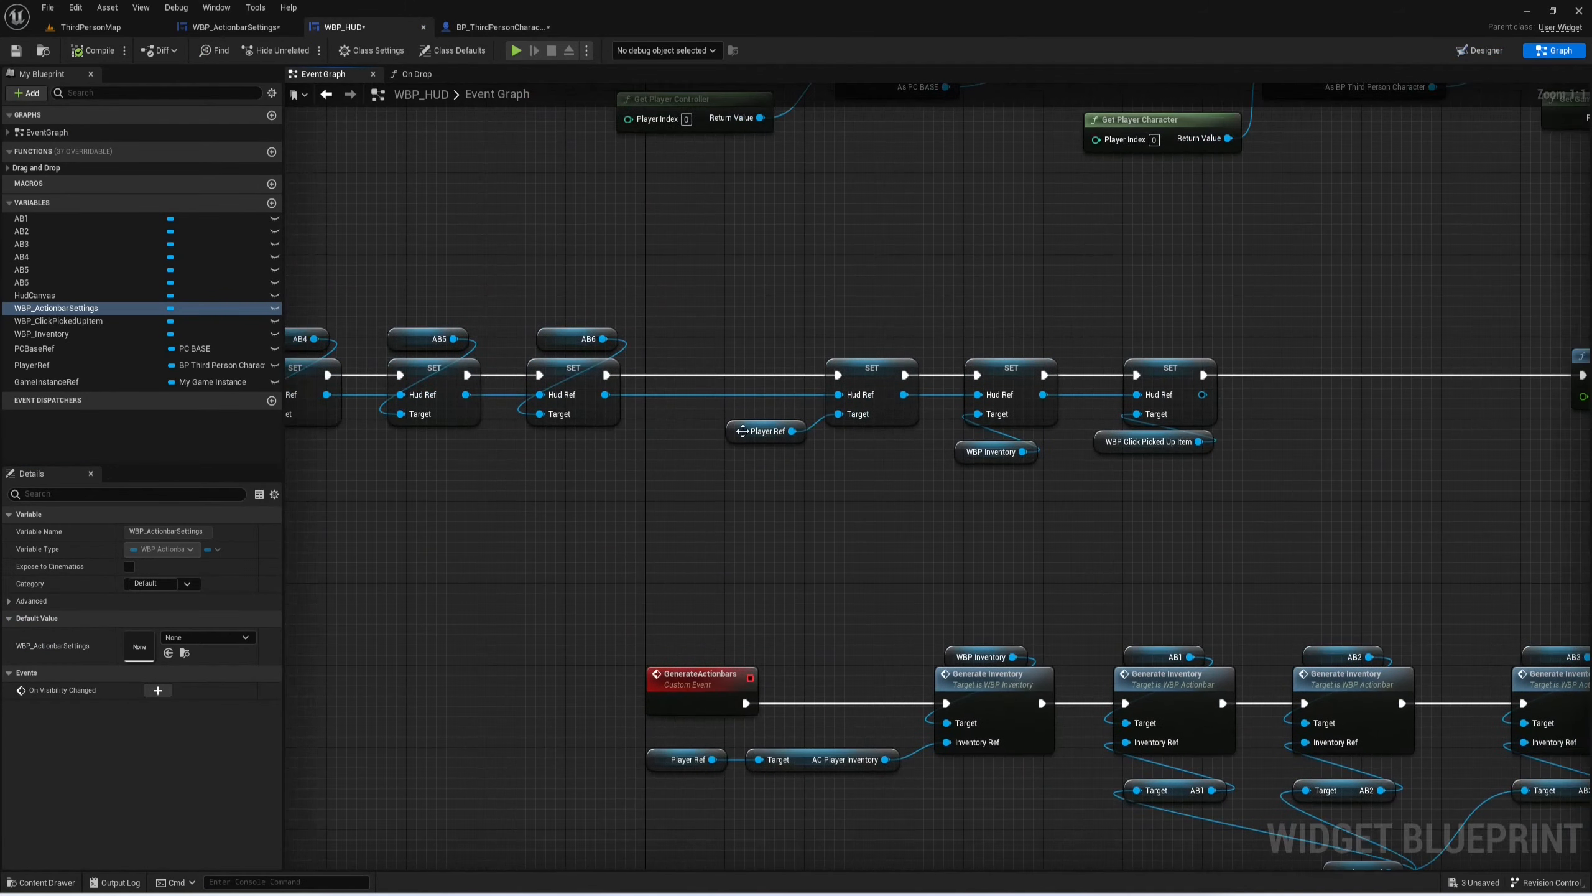
left_click_drag(742, 431, 830, 446)
left_click_drag(960, 456, 962, 446)
Step: Insert a Hud Ref setter targeting WBP Actionbar Settings between the WBP Click Picked Up Item setter and the Delay, and compile
right_click_drag(1193, 476, 741, 577)
left_click(366, 324)
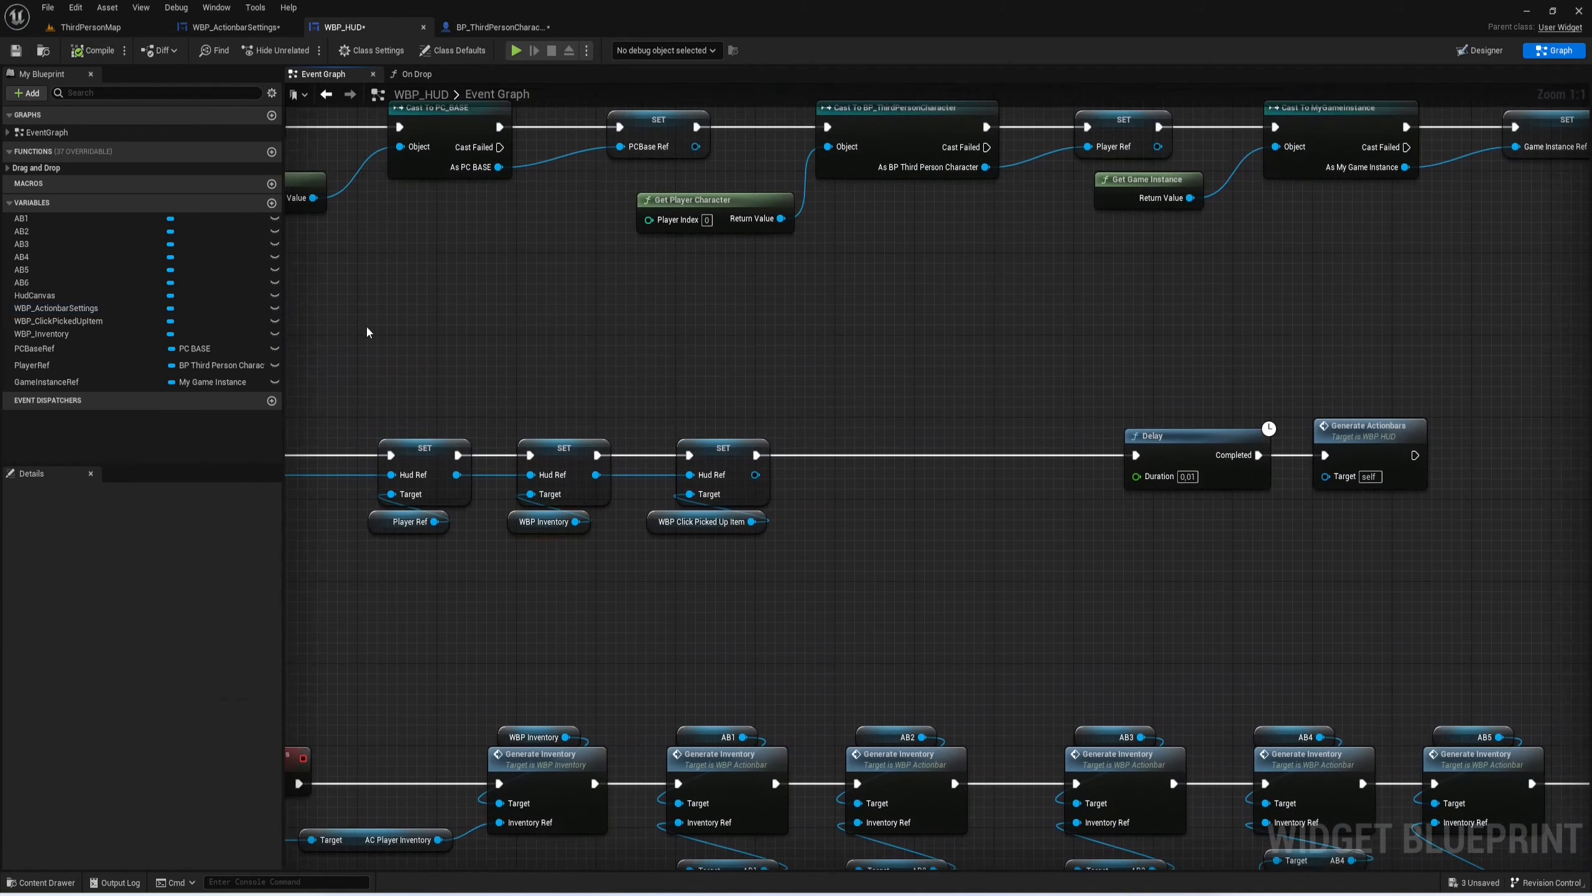
left_click_drag(87, 311, 945, 482, "ctrl")
type("set h")
left_click(998, 714)
left_click_drag(757, 454, 954, 509)
left_click_drag(994, 454, 1135, 455)
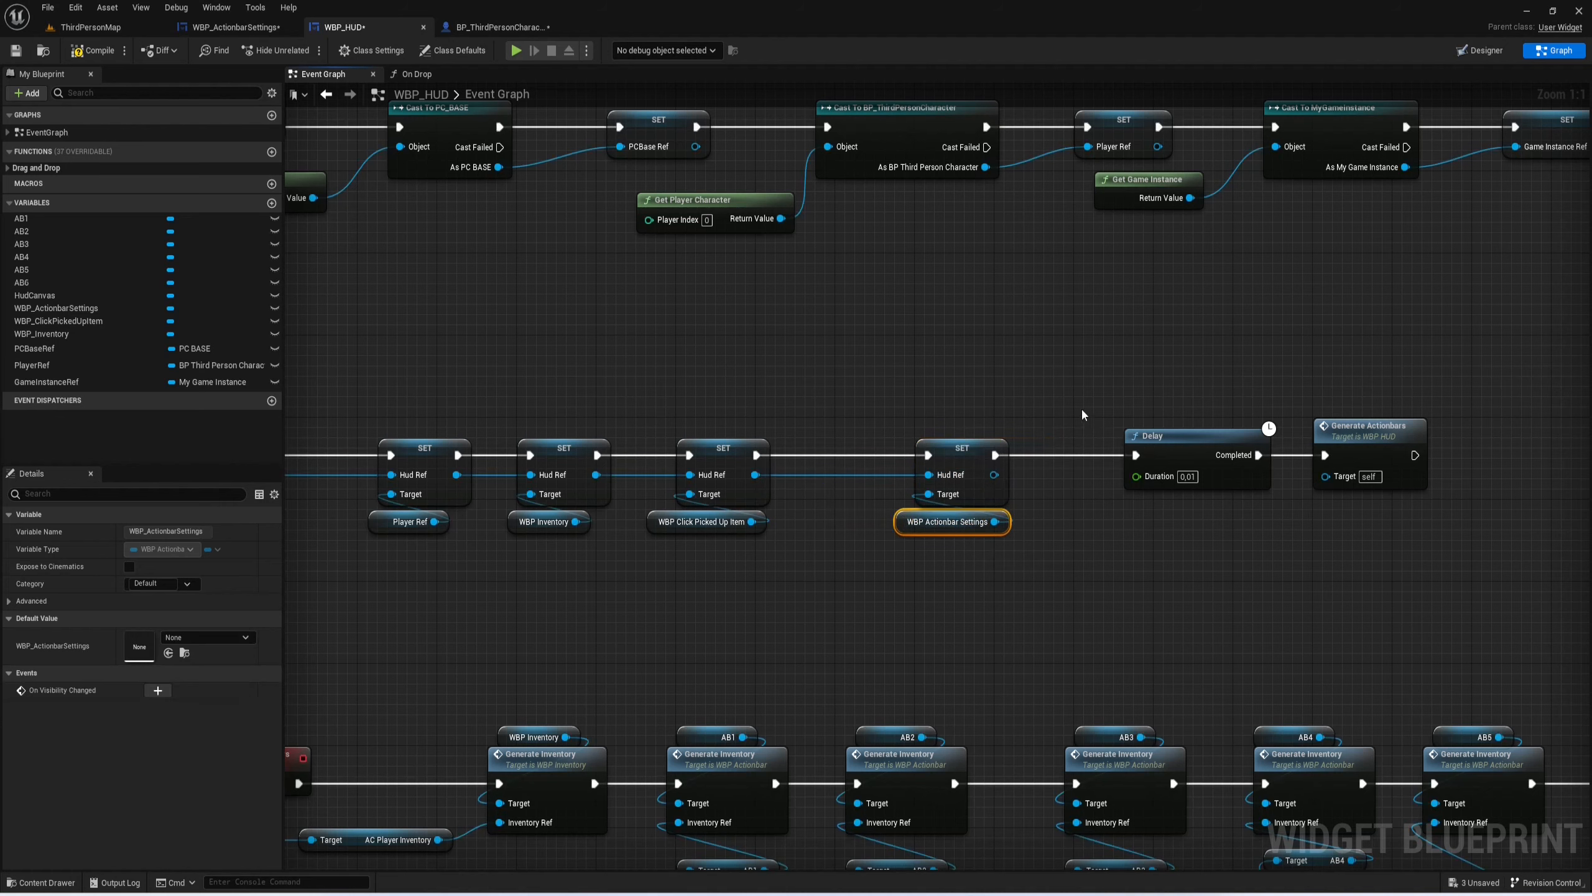
left_click(902, 408)
scroll(902, 408, "down", 3)
left_click(95, 52)
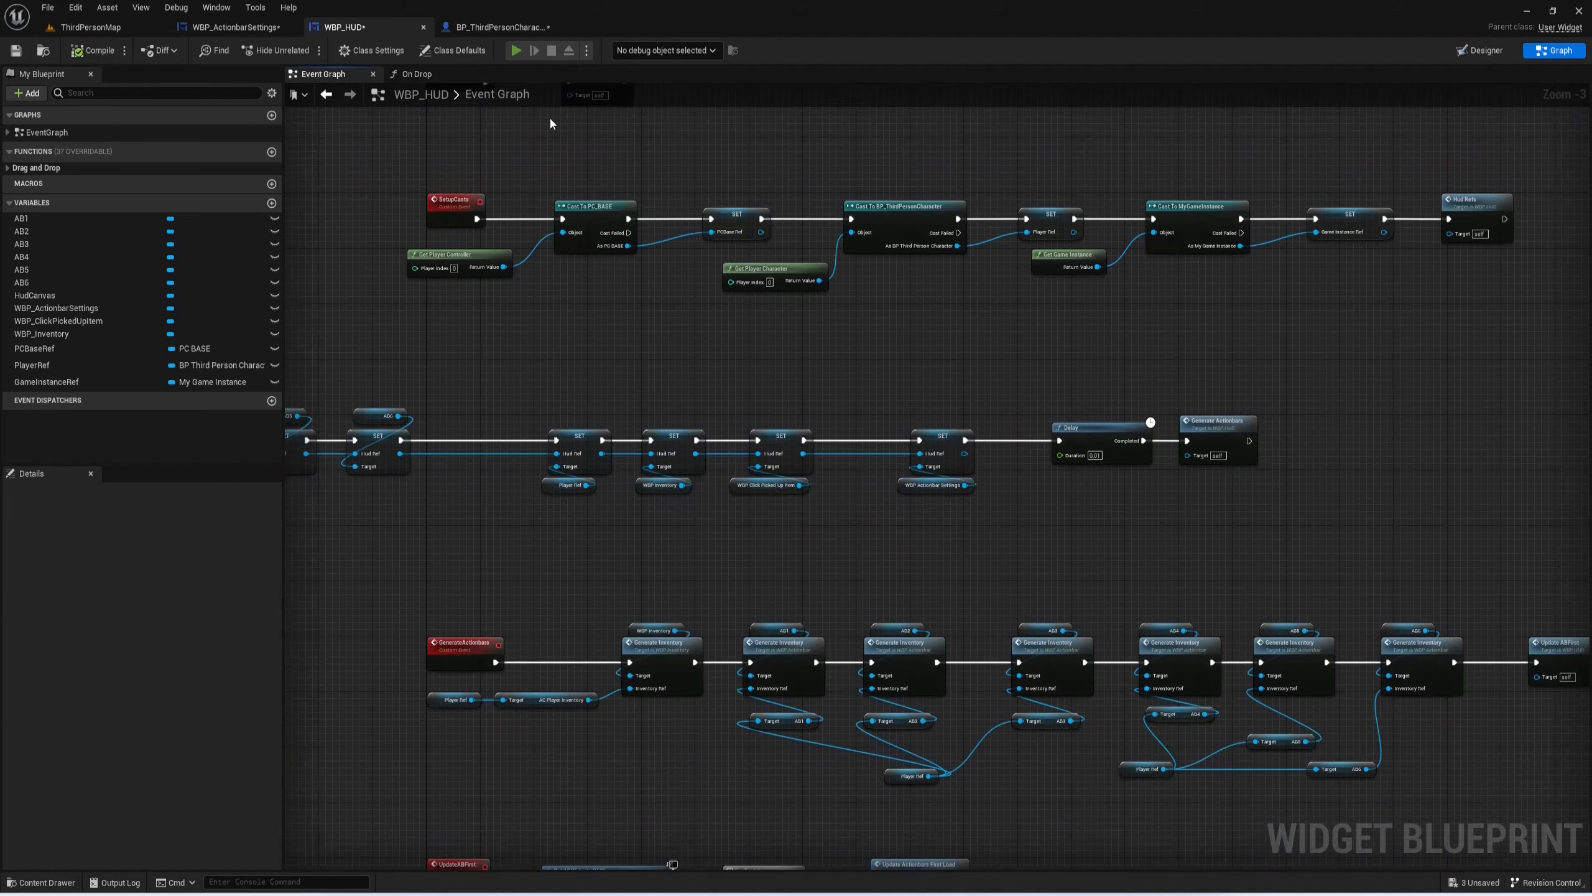
Step: Play-test the Actionbar Settings panel in the game preview by moving the Max Slots and Max Horizontal Slots sliders
left_click(516, 51)
left_click(831, 485)
key("k")
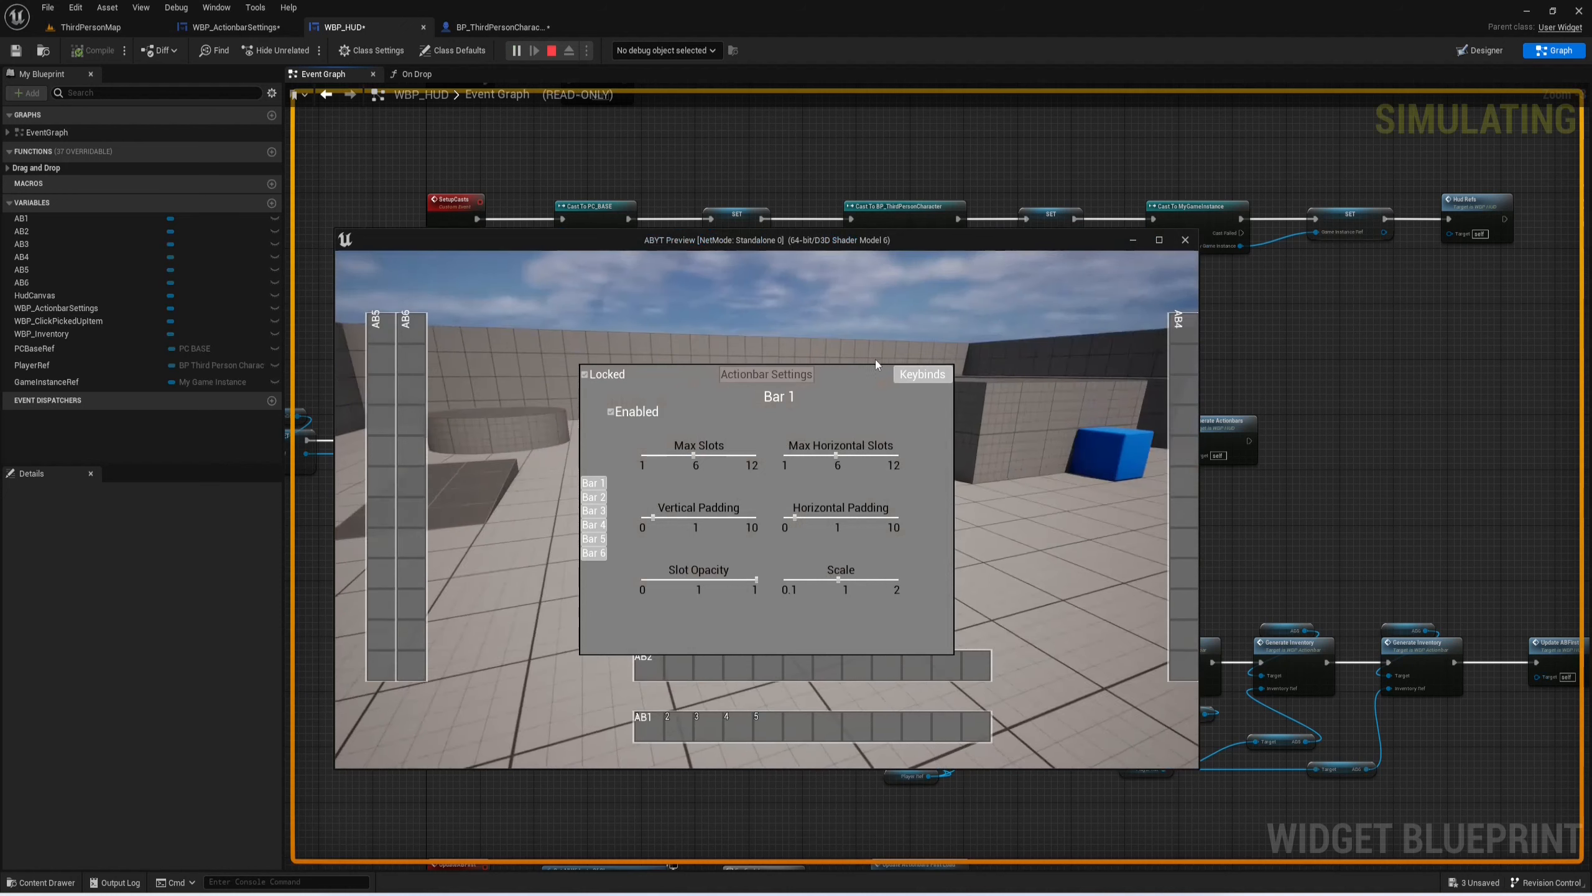
left_click(788, 404)
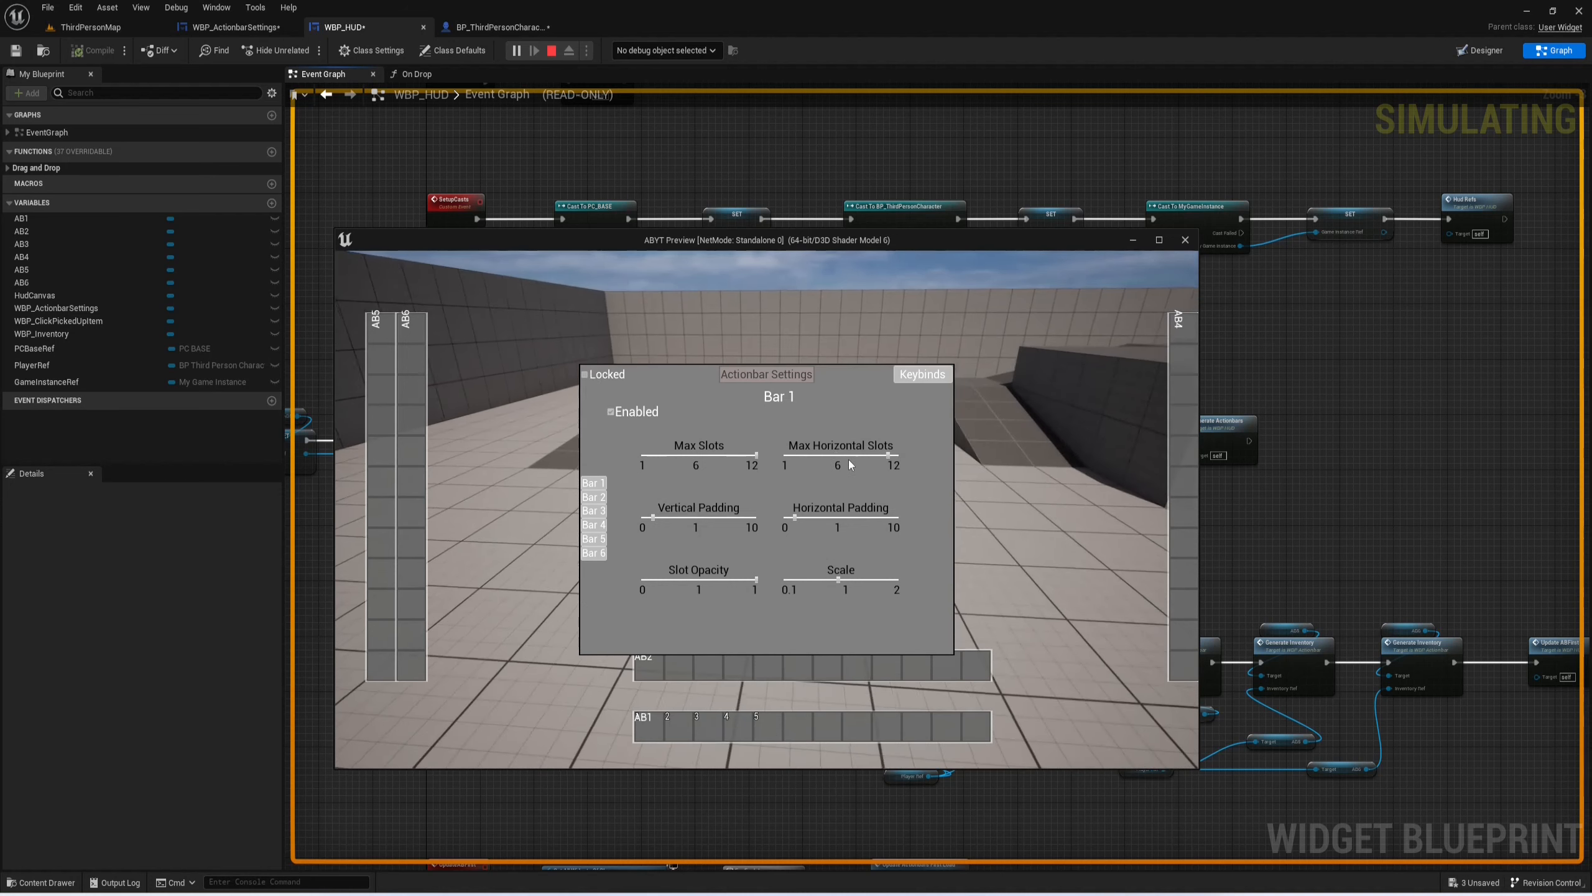
left_click_drag(844, 453, 750, 452)
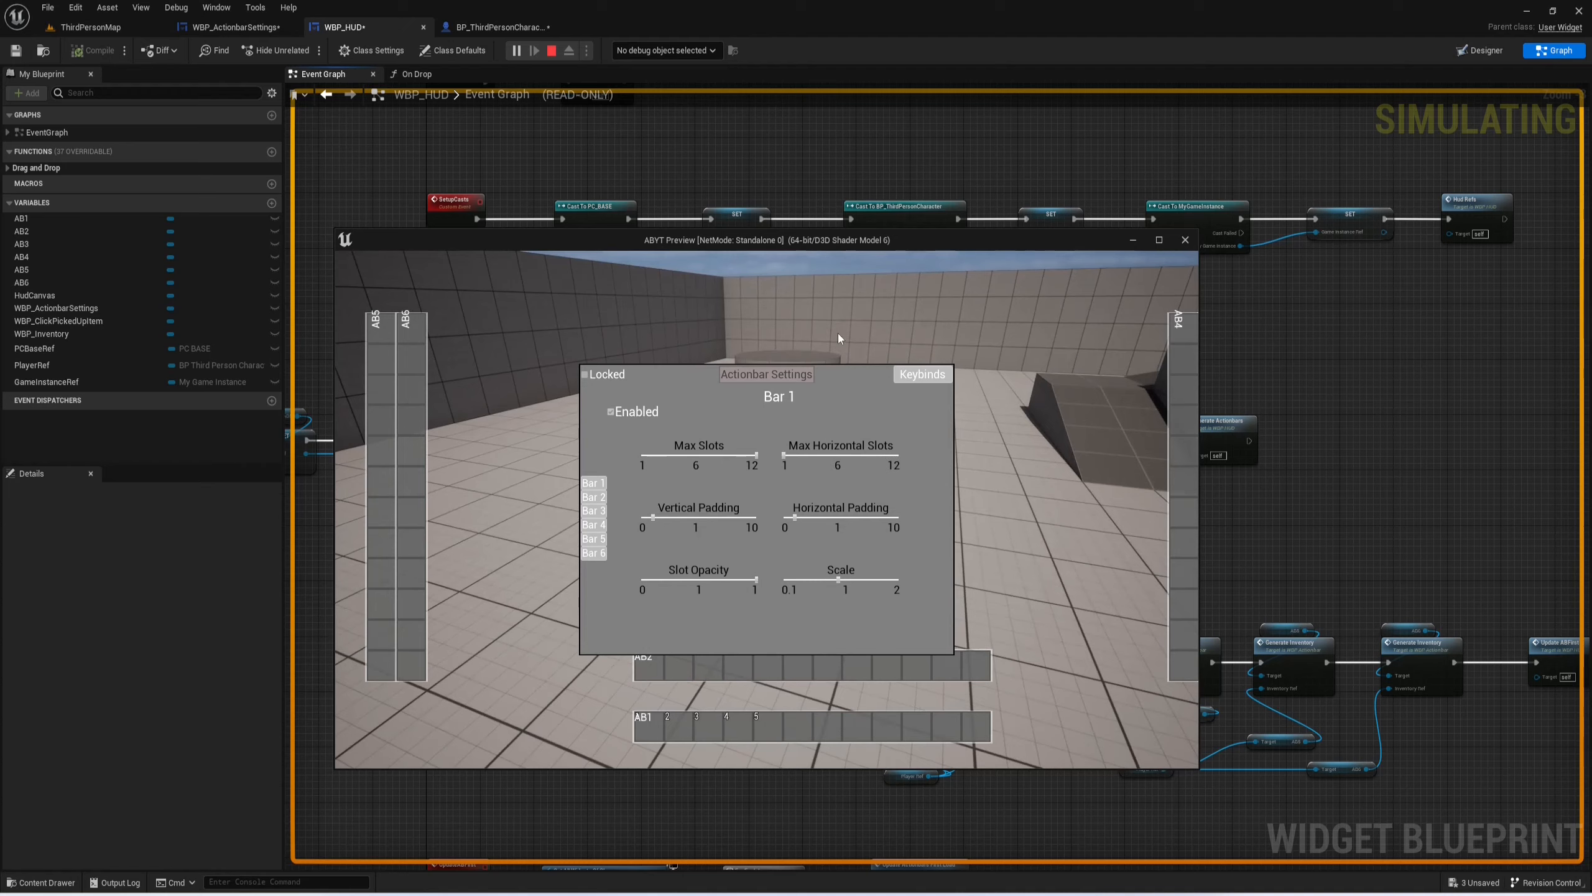
key("Escape")
right_click_drag(745, 375, 869, 399)
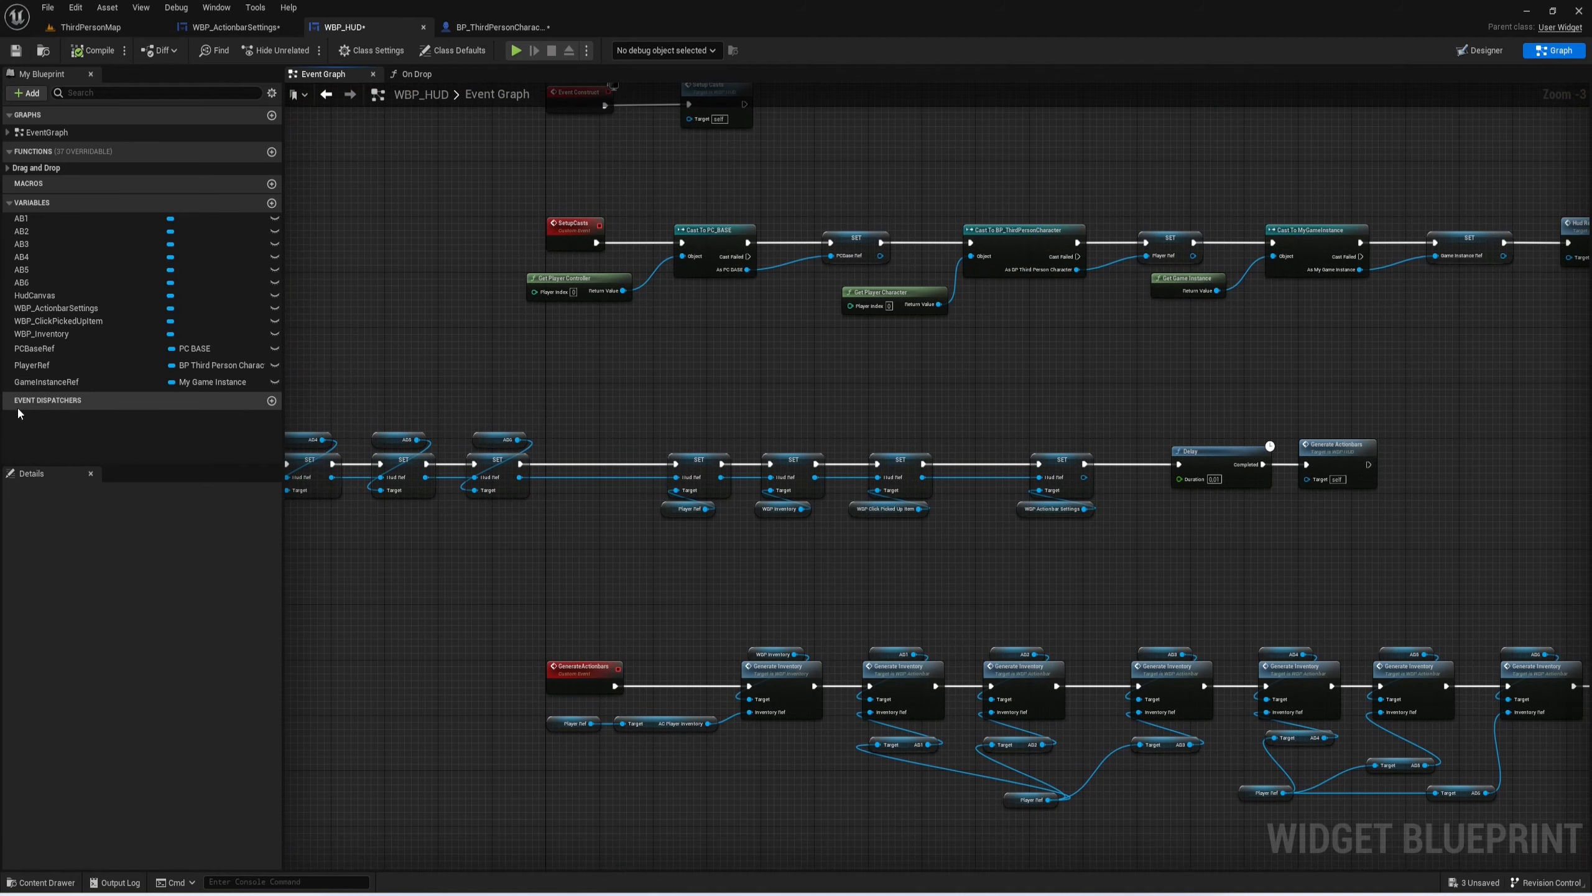
right_click_drag(608, 414, 589, 441)
scroll(530, 463, "down", 1)
right_click_drag(703, 455, 684, 433)
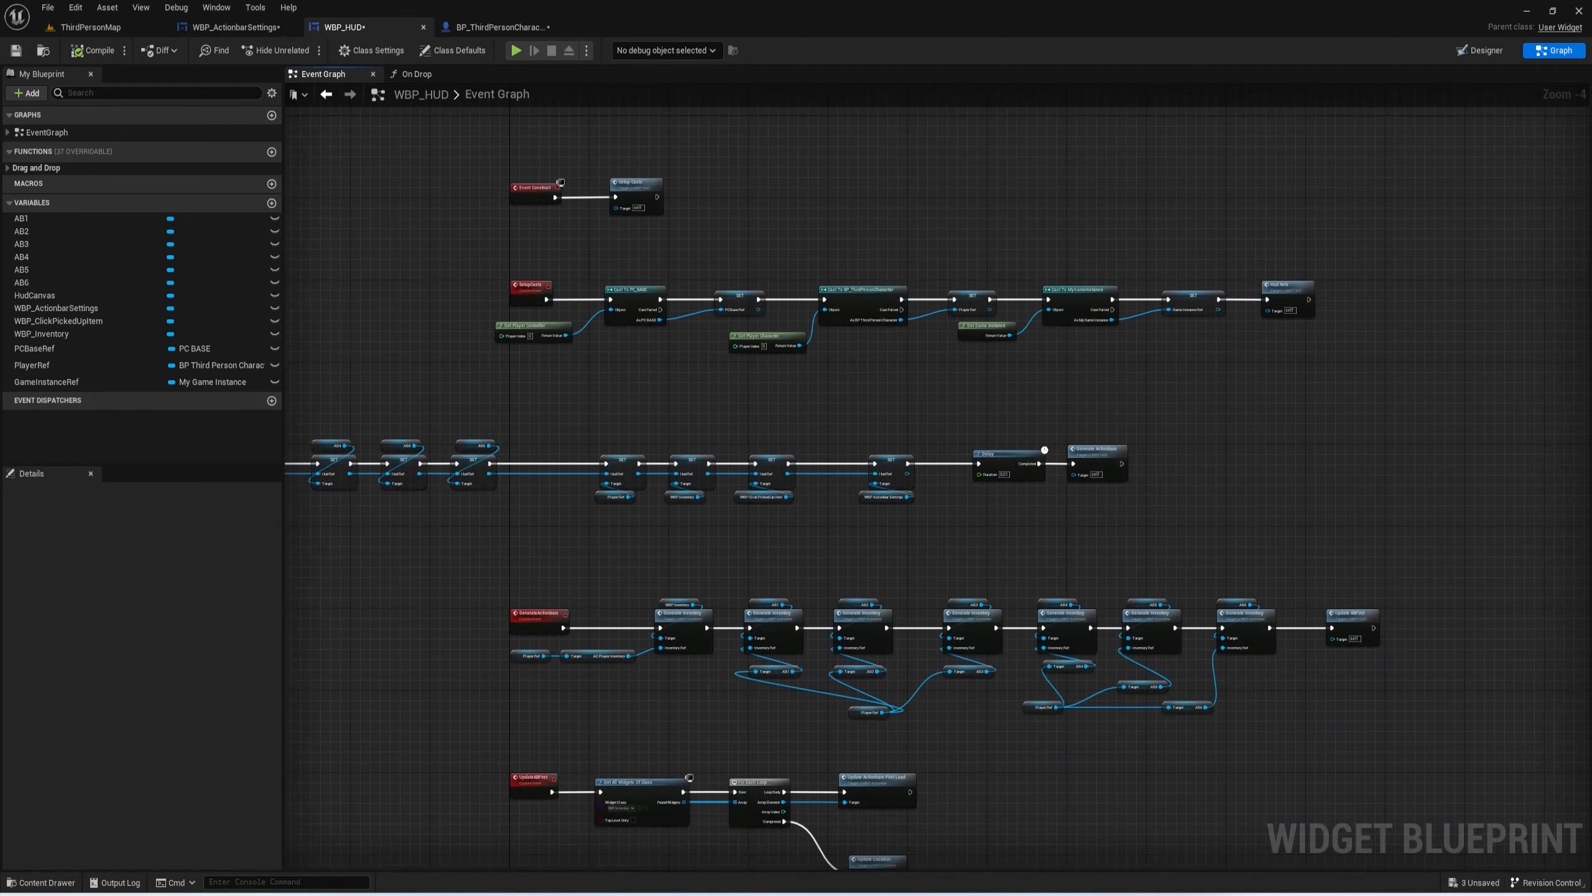